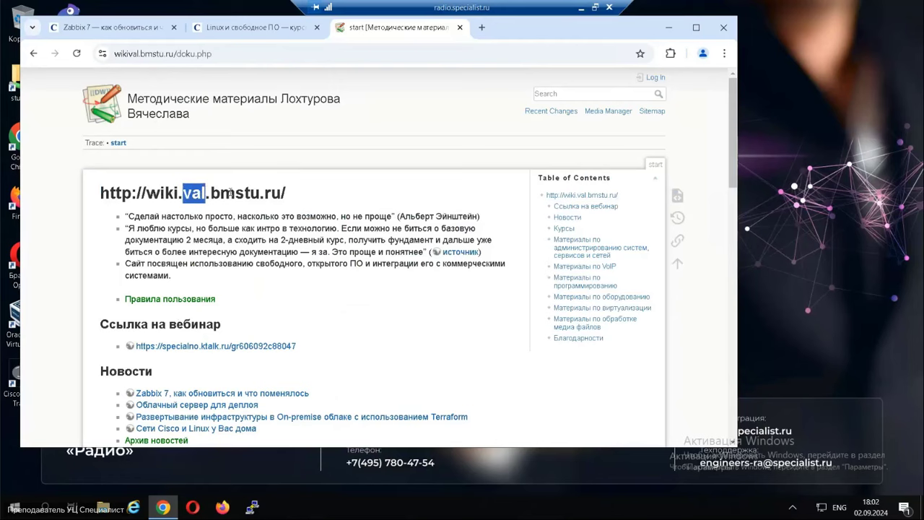
# Go from the wiki's Курсы section to the 'Материалы по методике чтения курсов' page.
pyautogui.moveTo(210, 192); pyautogui.dragTo(295, 199)
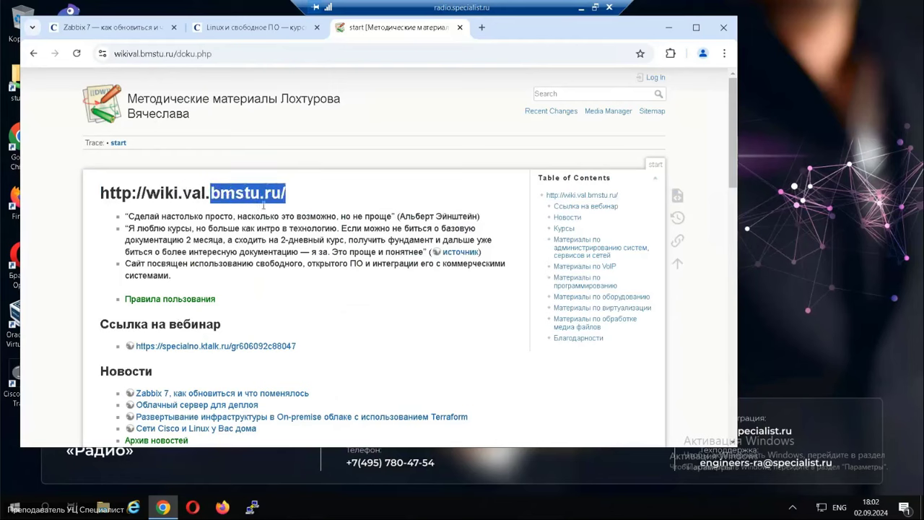
pyautogui.scroll(-4, 224, 240)
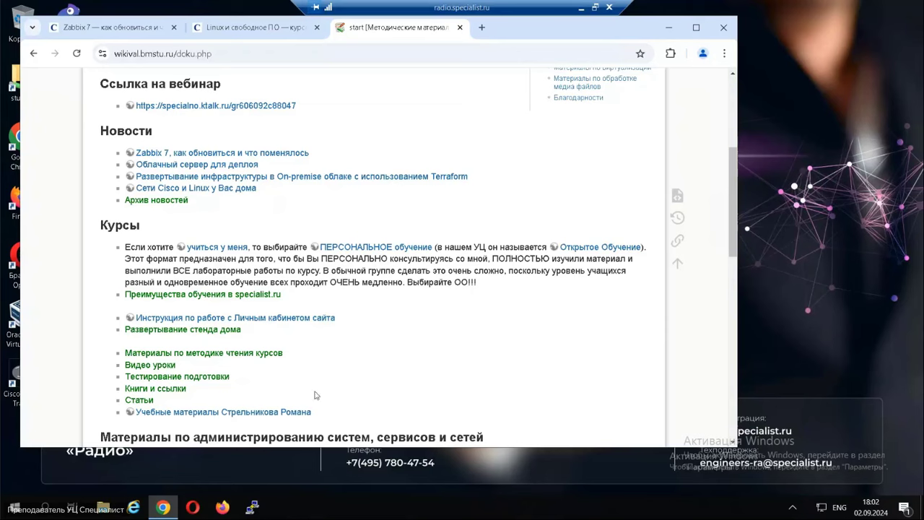
pyautogui.moveTo(94, 228); pyautogui.dragTo(150, 225)
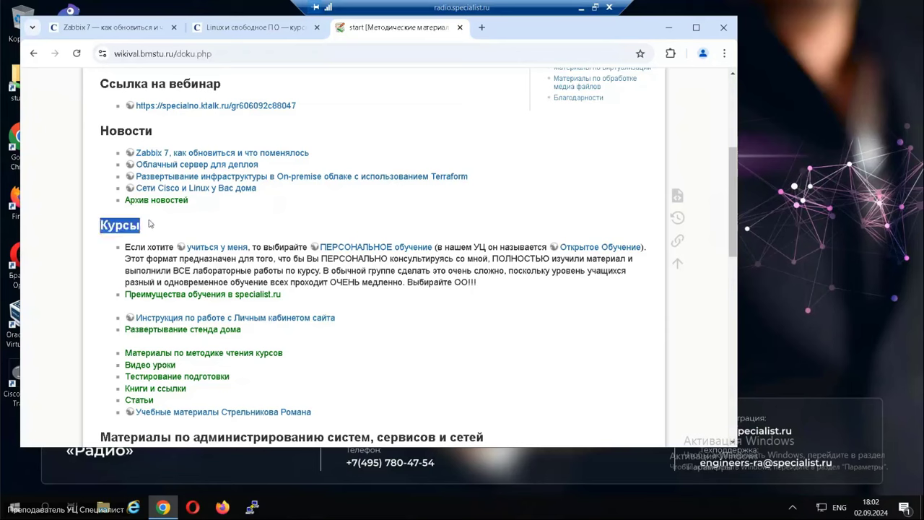
pyautogui.click(220, 353)
# Open the article 'Zabbix 7, как обновиться и что поменялось' from the materials list.
pyautogui.scroll(-3, 341, 342)
pyautogui.scroll(-6, 342, 342)
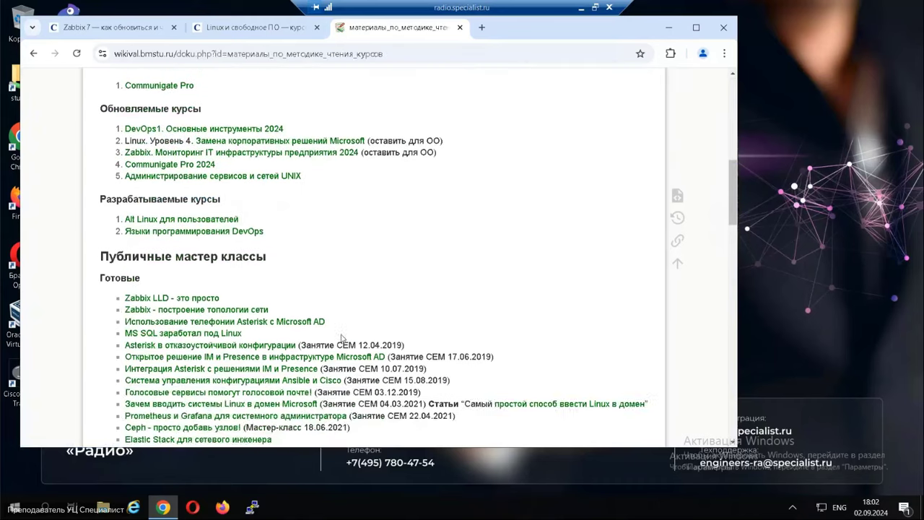
pyautogui.scroll(-2, 342, 338)
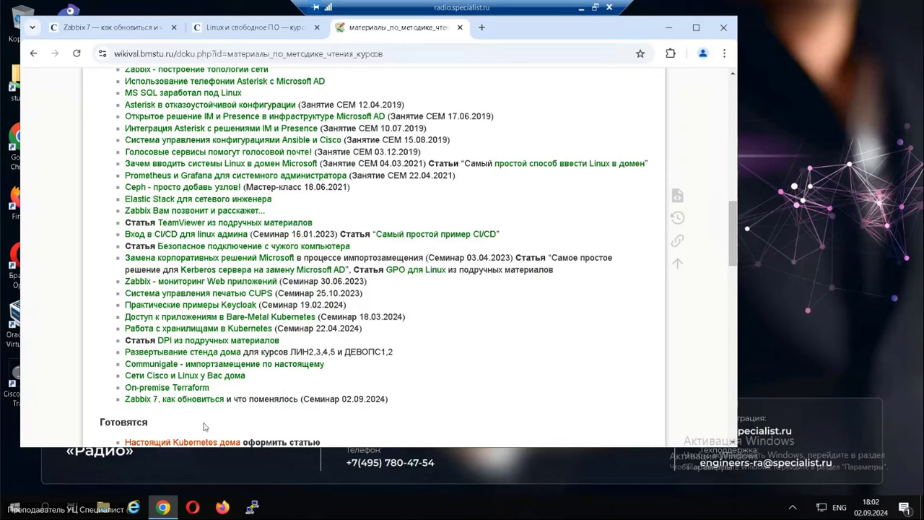
pyautogui.click(136, 401)
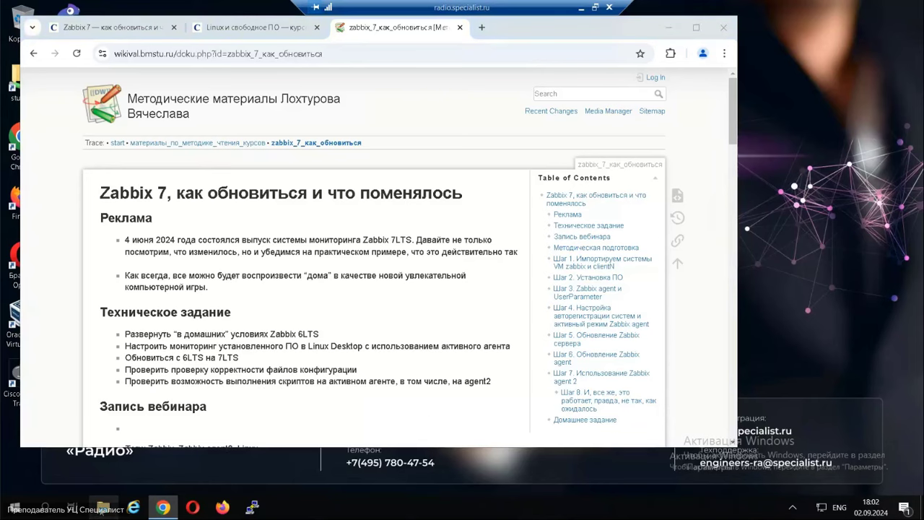
pyautogui.click(104, 506)
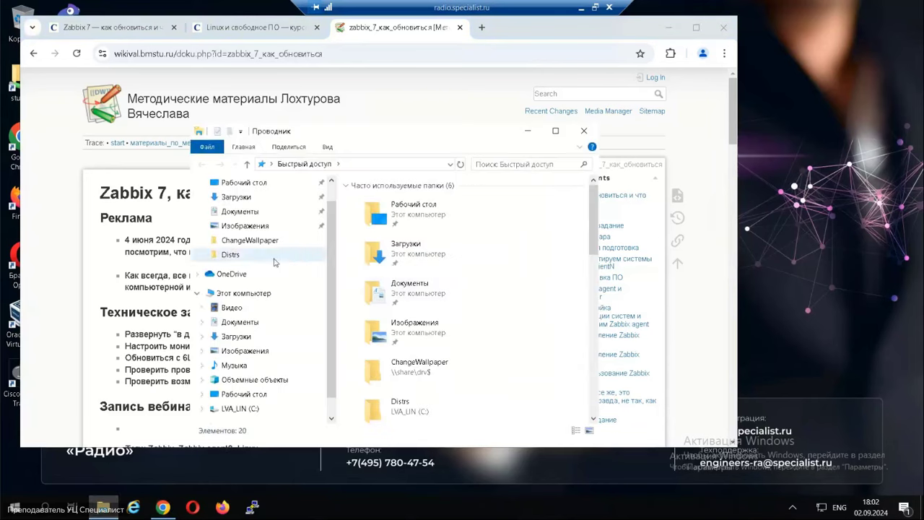
# Open the Distrs folder and launch the import of debian_12.5_64_02.ova into VirtualBox.
pyautogui.moveTo(336, 257); pyautogui.dragTo(334, 222)
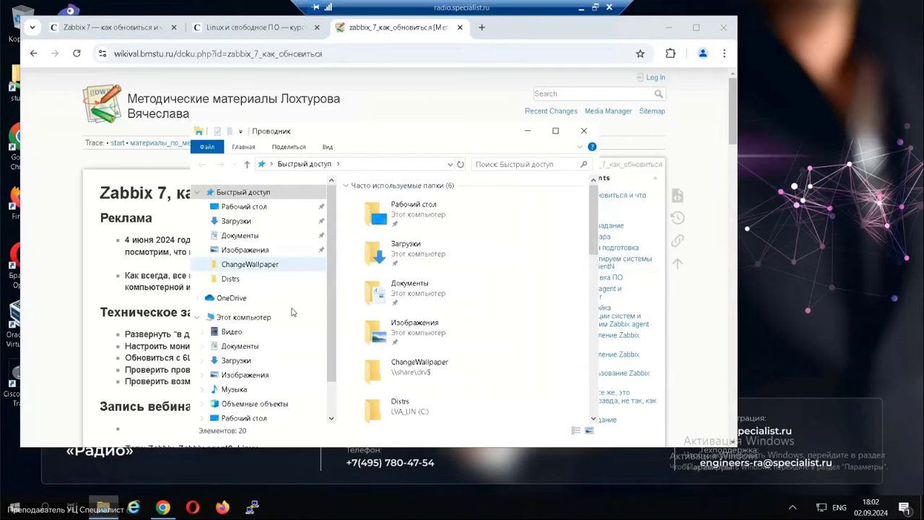
pyautogui.click(234, 281)
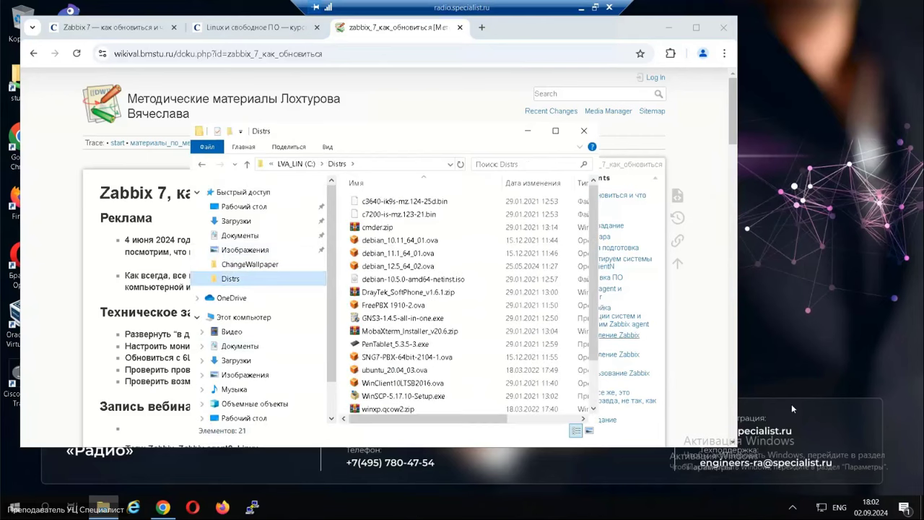
pyautogui.moveTo(596, 303); pyautogui.dragTo(596, 345)
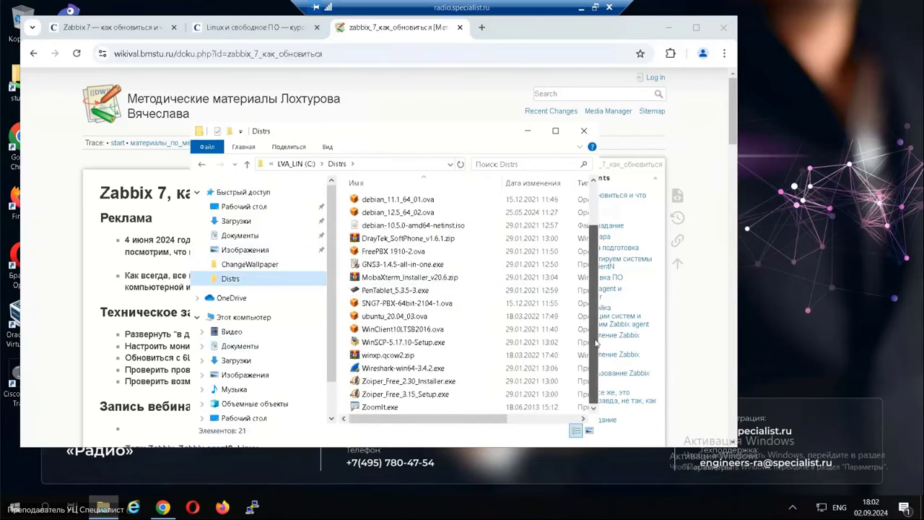
pyautogui.scroll(2, 578, 296)
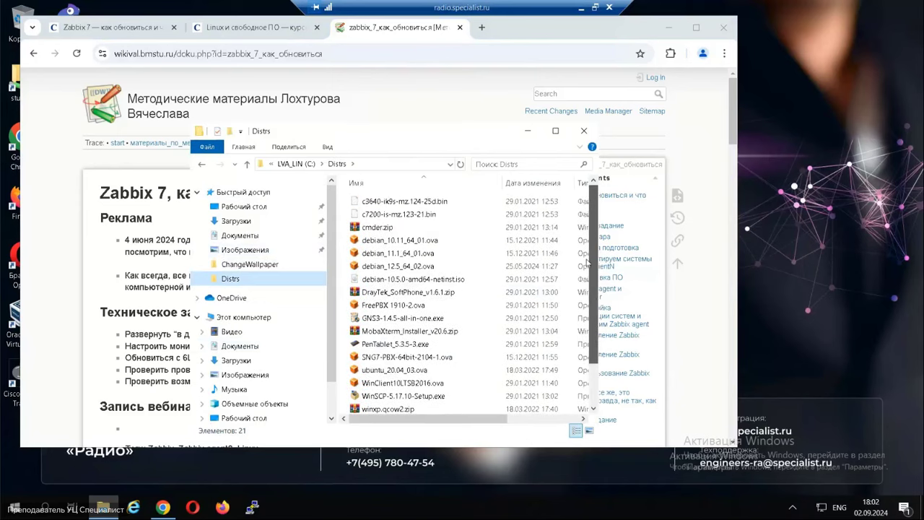
pyautogui.click(375, 267)
pyautogui.doubleClick(374, 267)
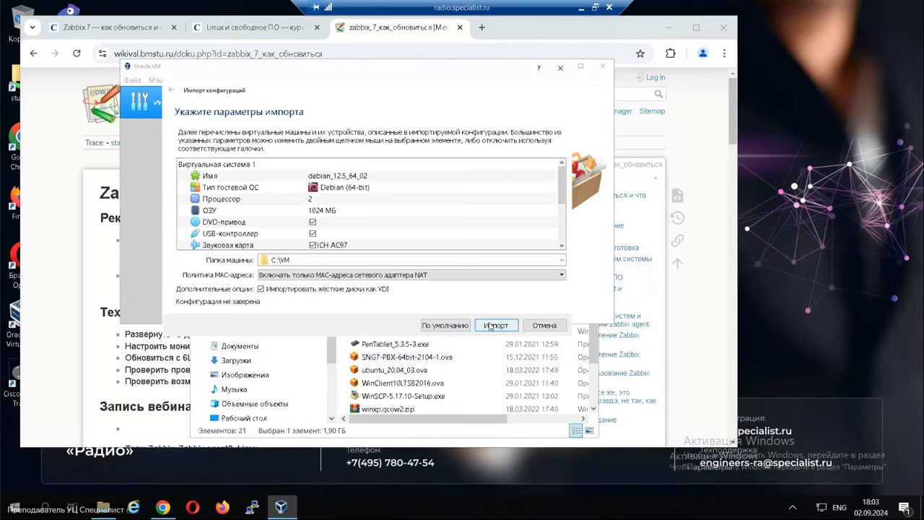
# Name the imported machine 'zabbix' and start the appliance import.
pyautogui.doubleClick(390, 176)
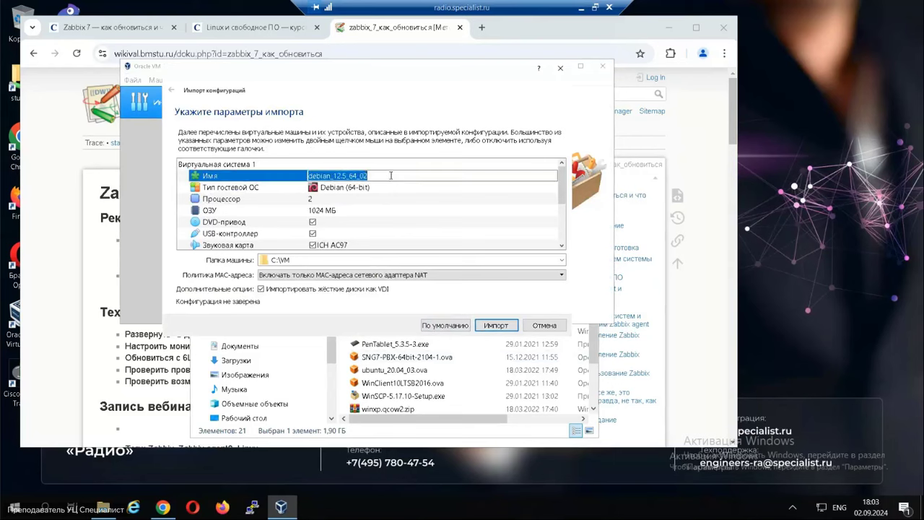
pyautogui.write('zabb')
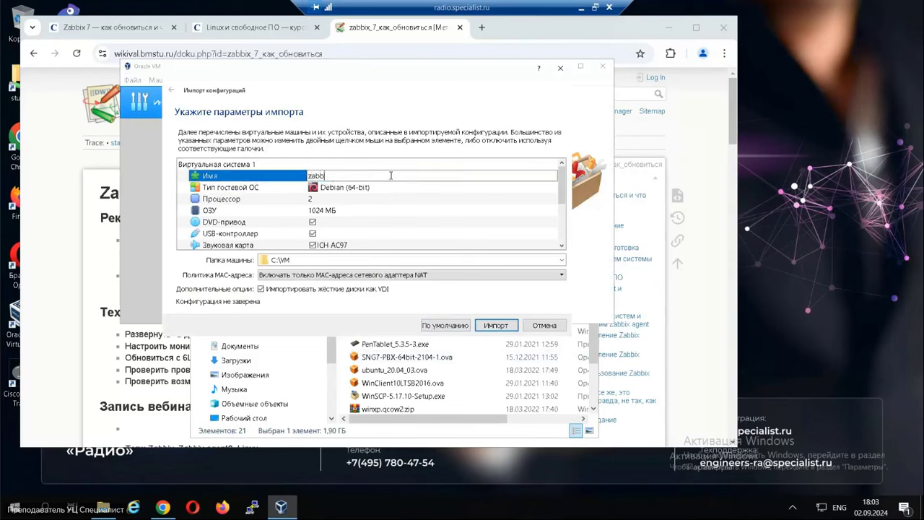
pyautogui.write('ix')
pyautogui.click(491, 327)
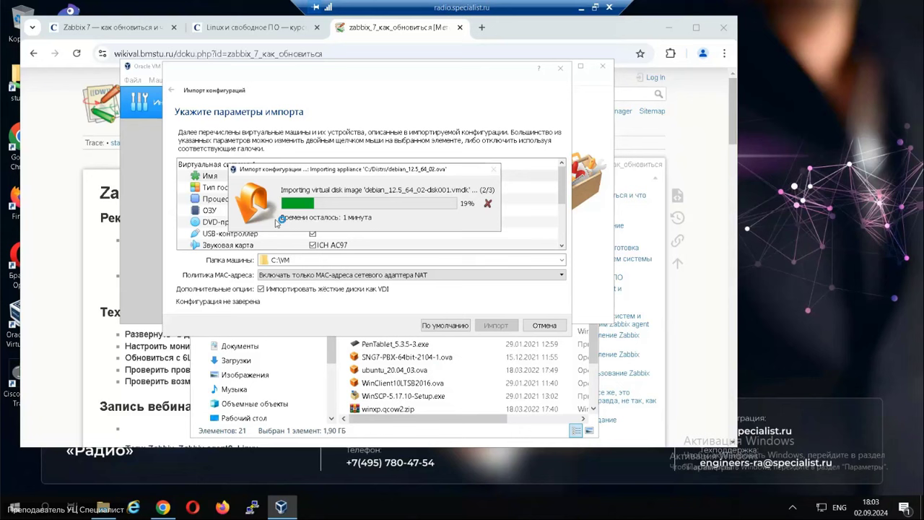
pyautogui.click(481, 27)
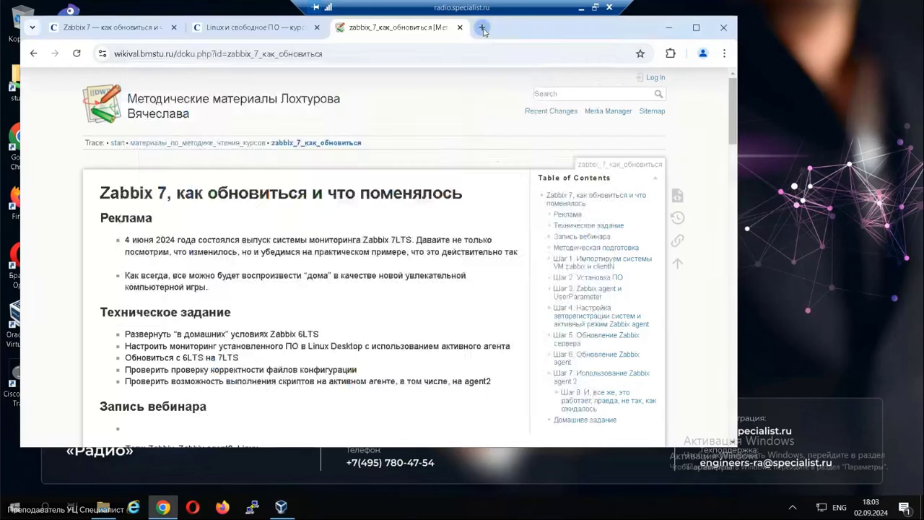
pyautogui.write('w')
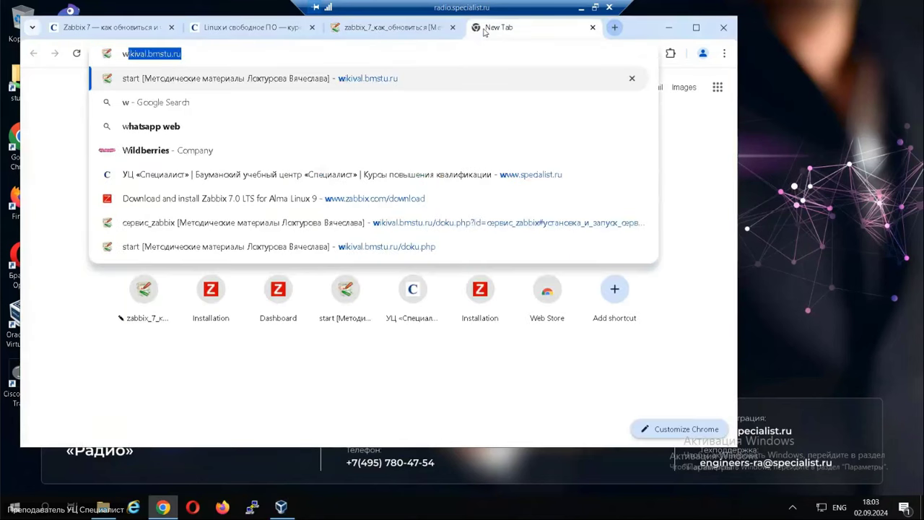
pyautogui.press('Return')
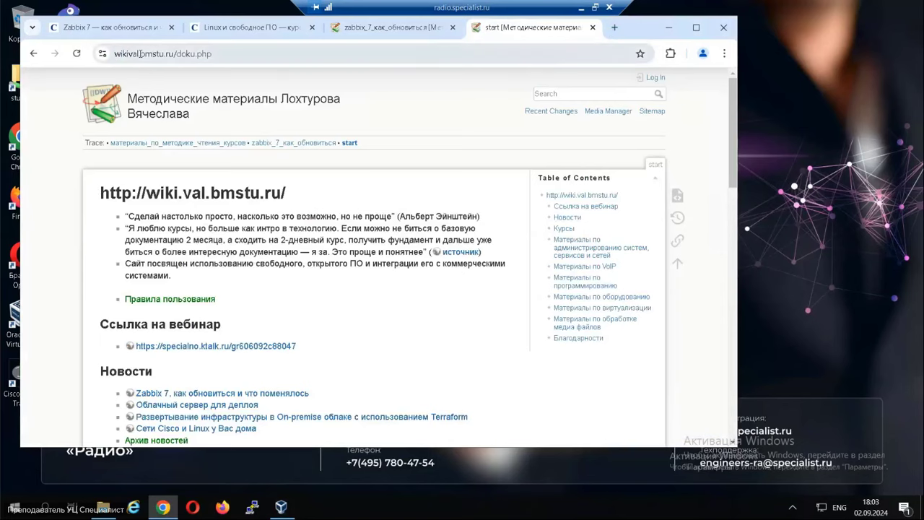
pyautogui.scroll(-3, 319, 350)
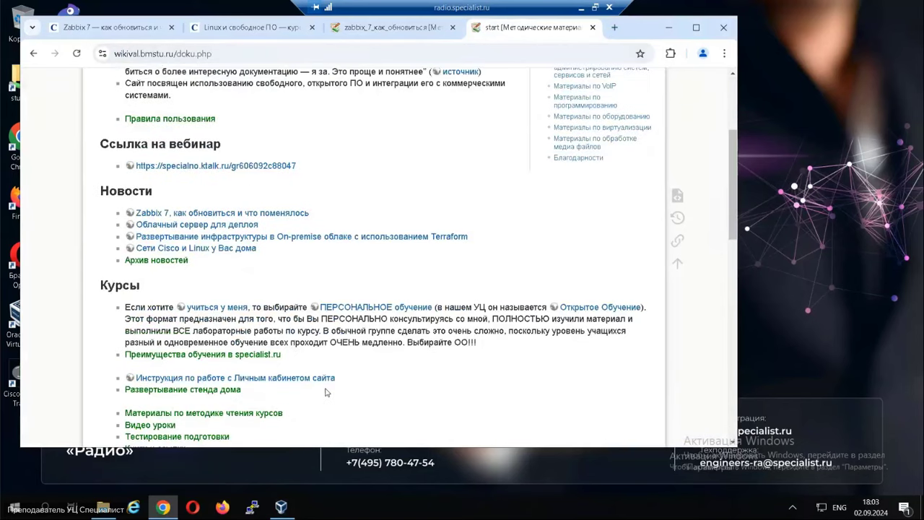
pyautogui.scroll(-1, 309, 392)
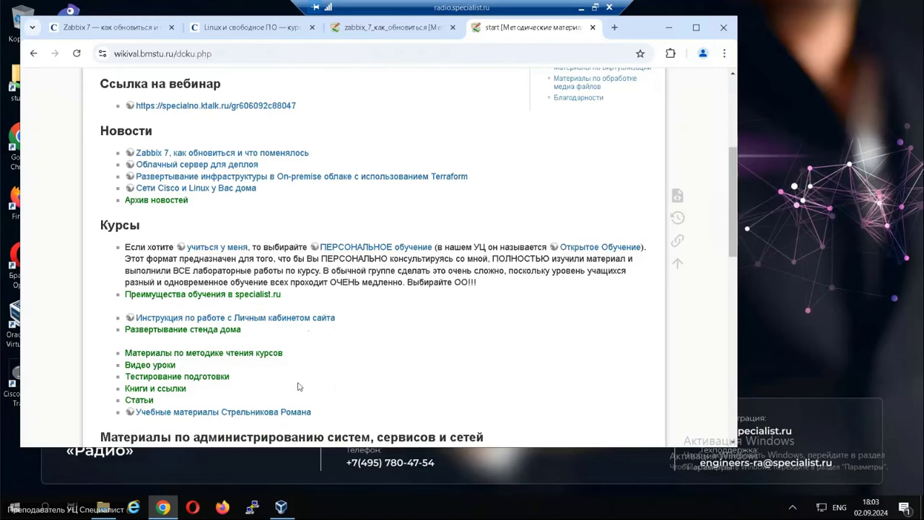
pyautogui.moveTo(231, 329); pyautogui.dragTo(127, 332)
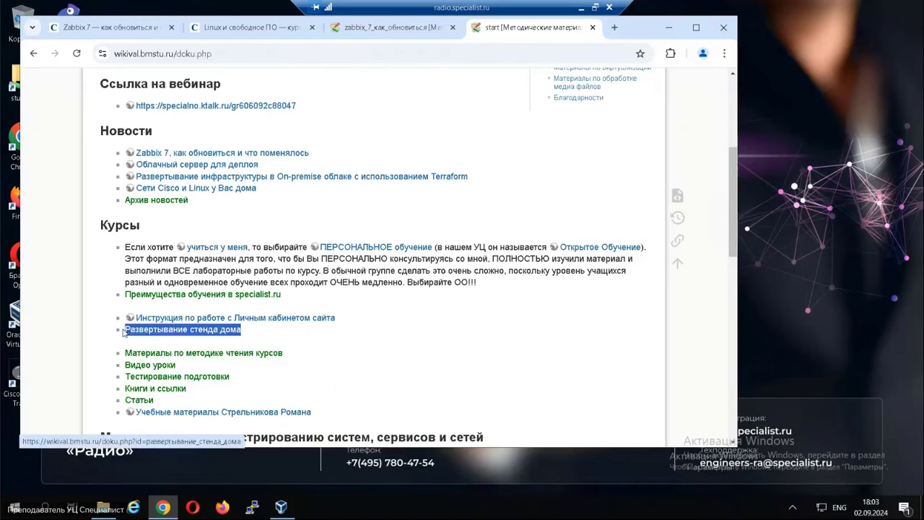
pyautogui.click(172, 337)
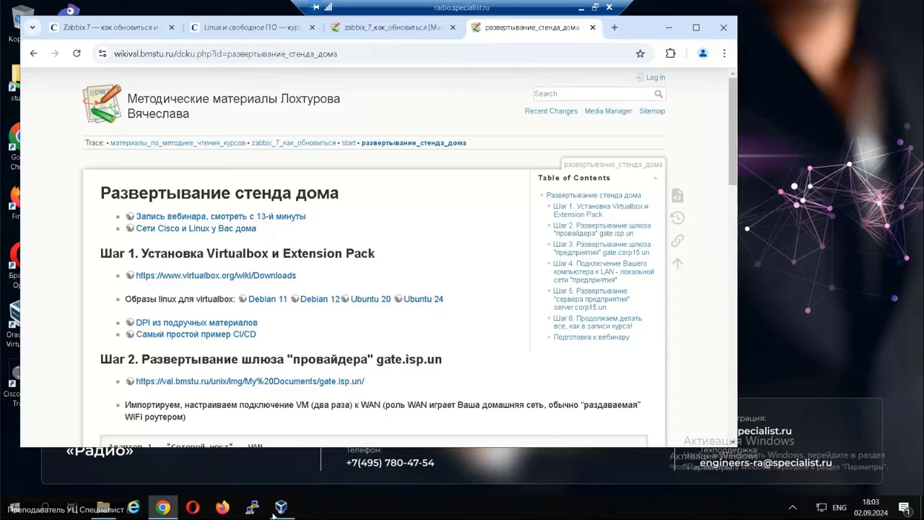
pyautogui.click(593, 28)
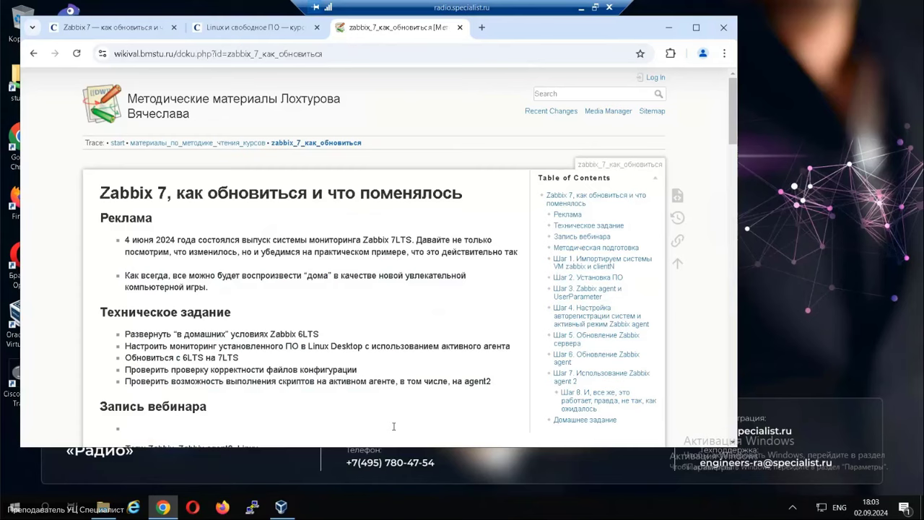
# Enable the zabbix machine's first network adapter as a bridged adapter and save.
pyautogui.click(283, 507)
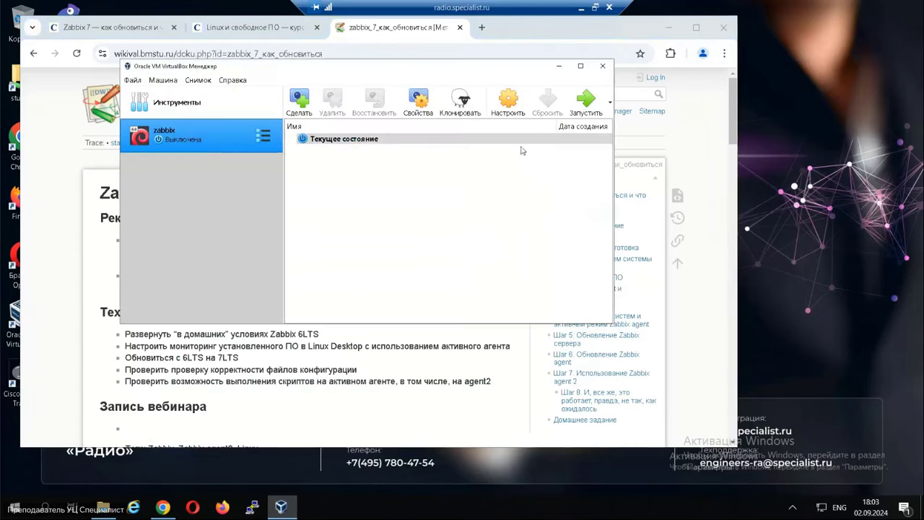
pyautogui.click(504, 102)
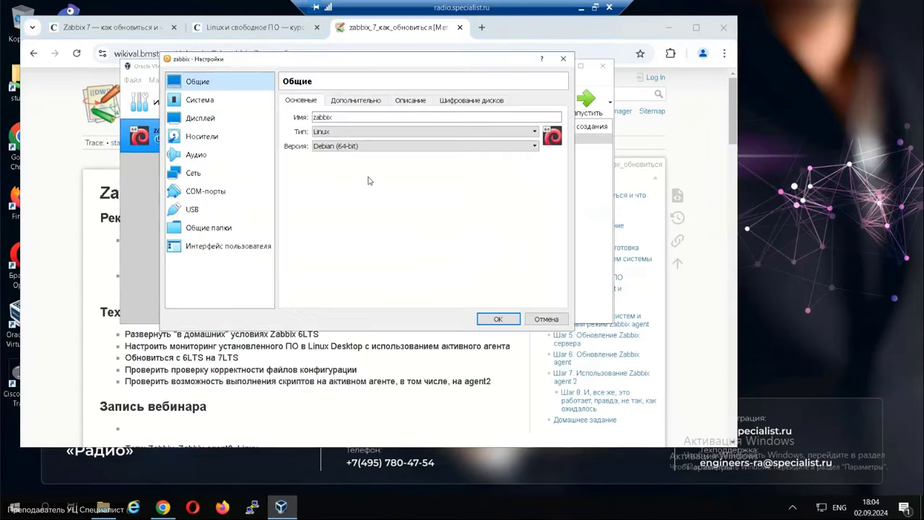
pyautogui.click(191, 173)
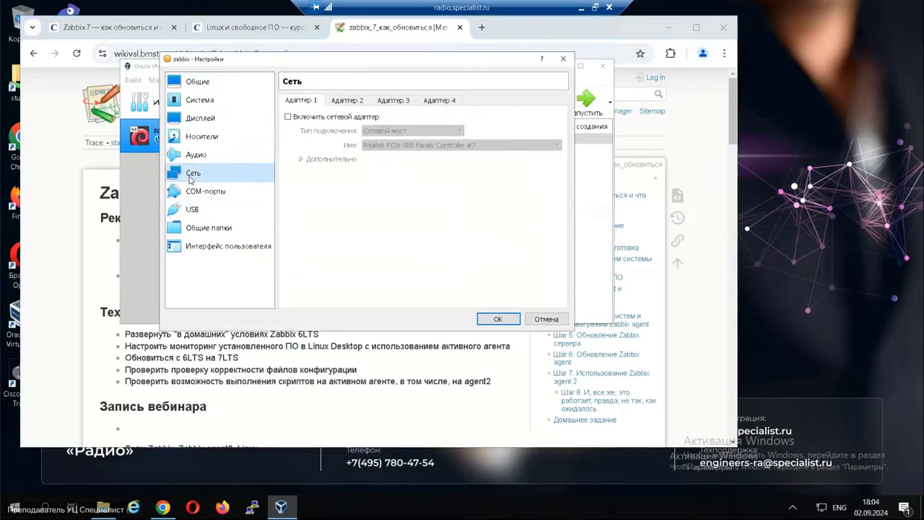
pyautogui.click(319, 117)
pyautogui.click(390, 131)
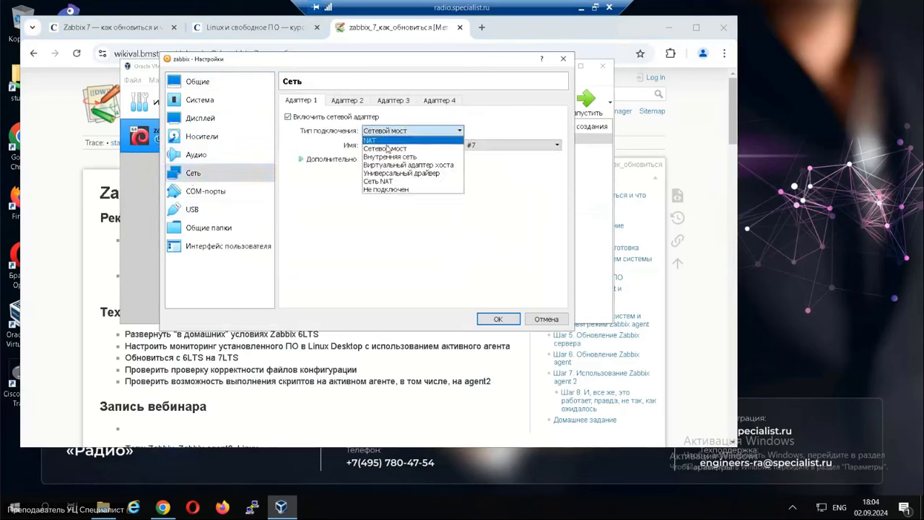
pyautogui.click(390, 136)
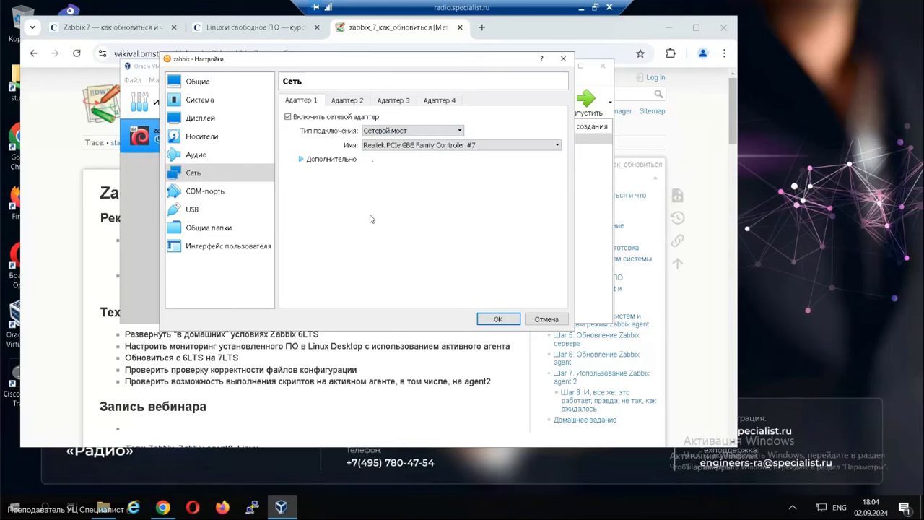
pyautogui.click(500, 320)
# Start the zabbix virtual machine and return to the VirtualBox Manager.
pyautogui.click(584, 105)
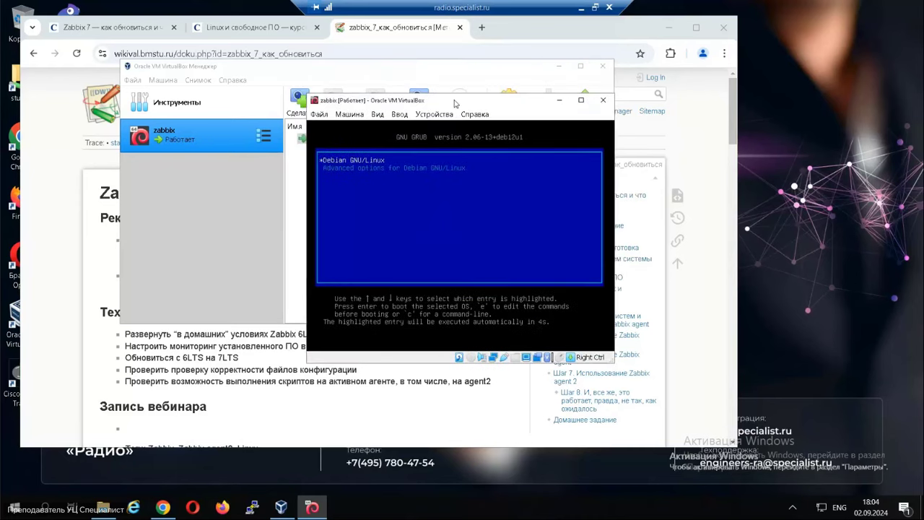
pyautogui.click(206, 242)
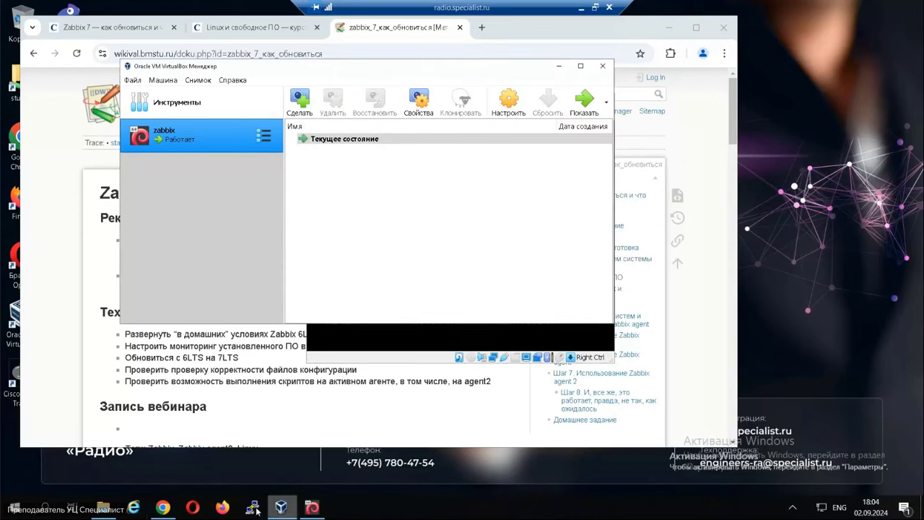
pyautogui.click(104, 508)
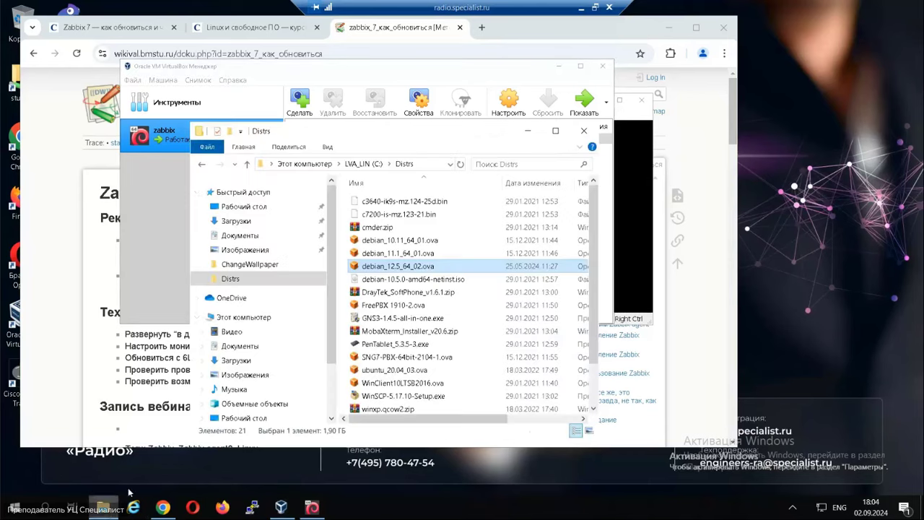
# Import debian_12.5_64_02.ova again, naming the new machine 'clientN'.
pyautogui.doubleClick(392, 267)
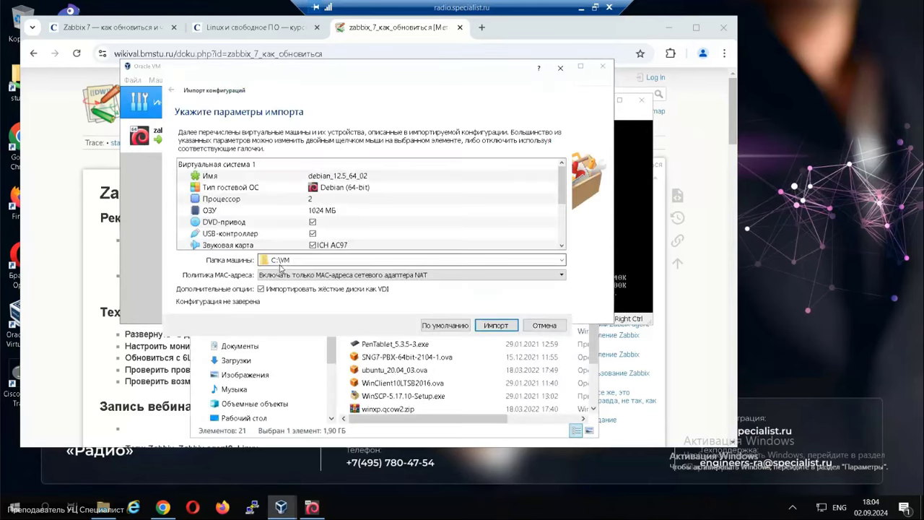
pyautogui.doubleClick(364, 175)
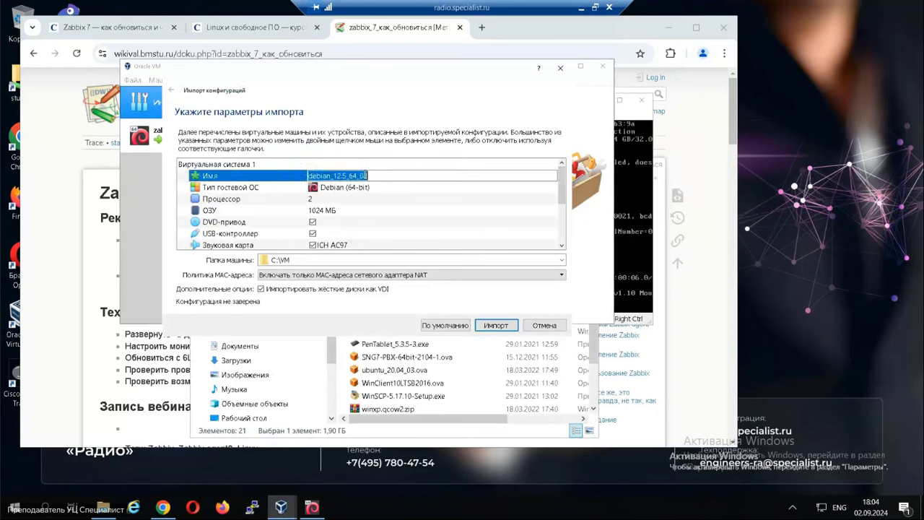
pyautogui.write('client')
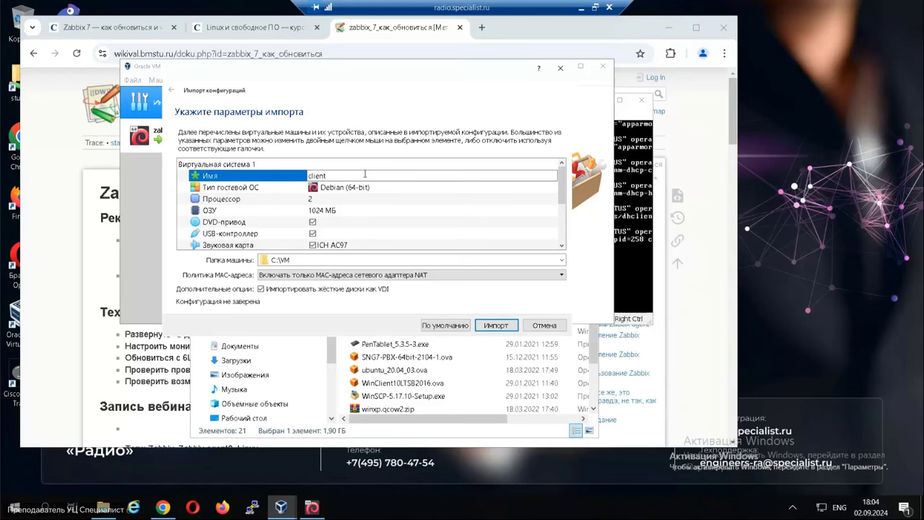
pyautogui.write('N')
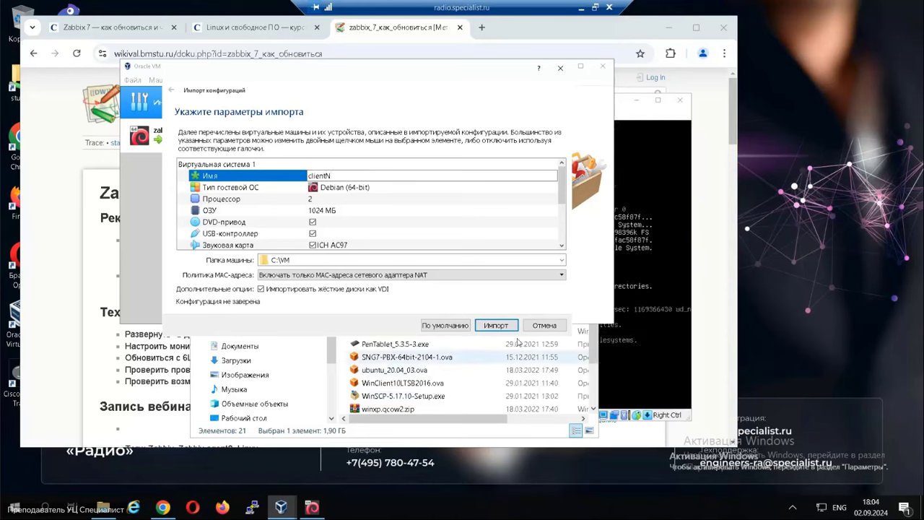
pyautogui.click(495, 326)
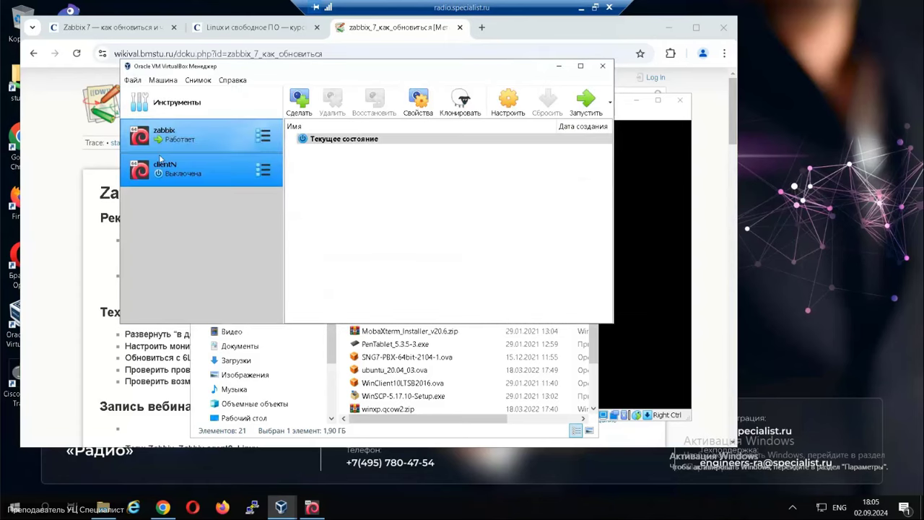
# Enable clientN's first network adapter (bridged) and start the clientN machine.
pyautogui.click(187, 135)
pyautogui.click(188, 170)
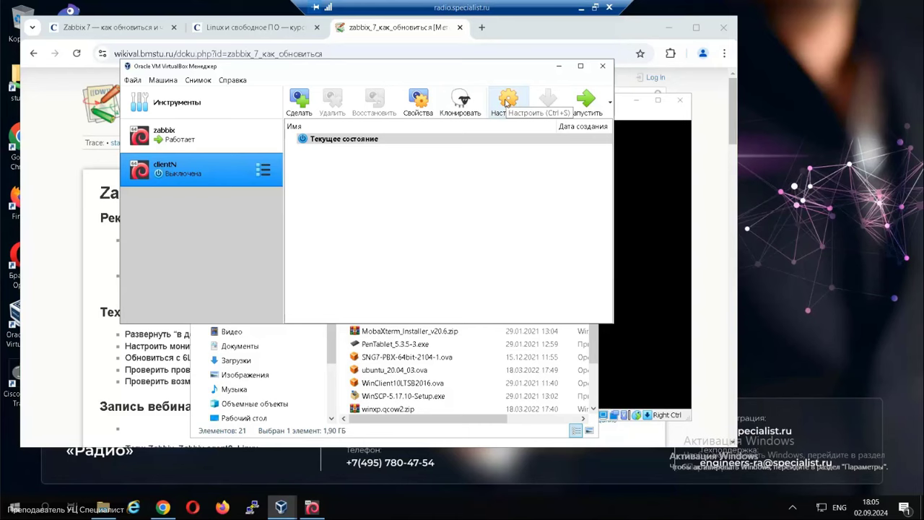
pyautogui.click(508, 102)
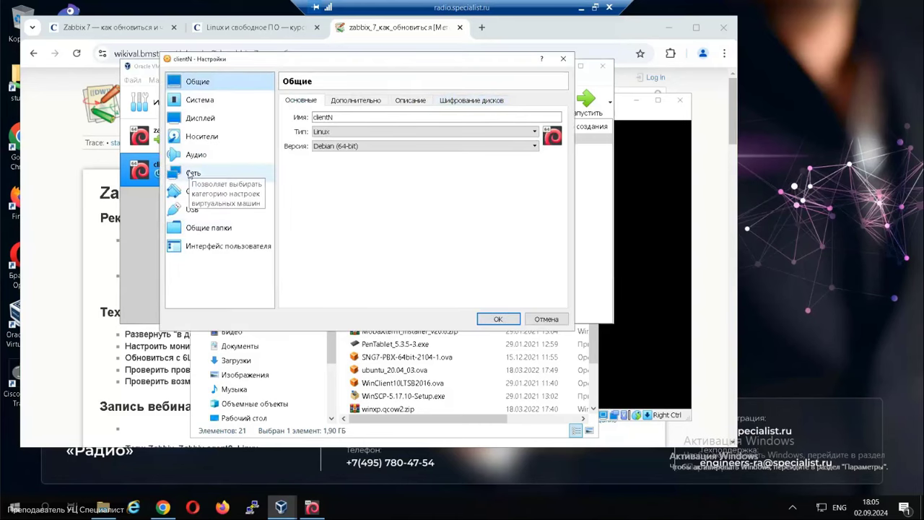
pyautogui.click(190, 174)
pyautogui.click(308, 119)
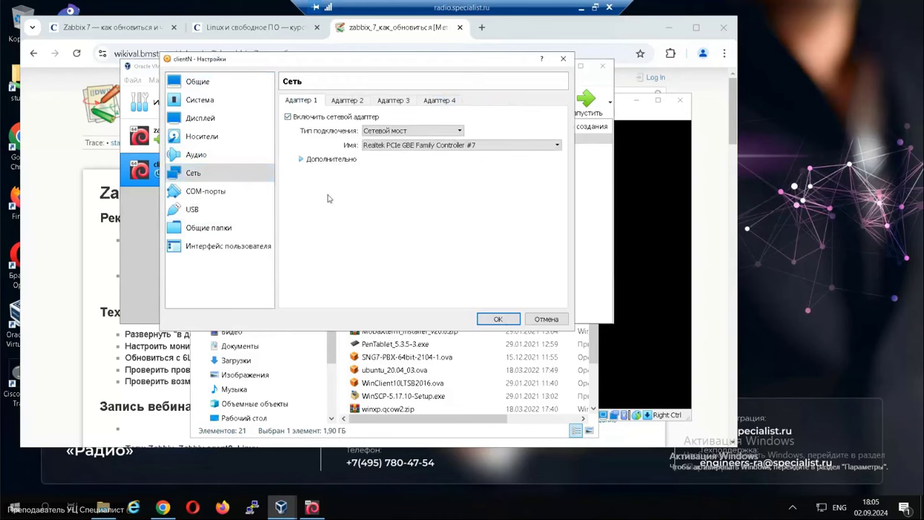
pyautogui.click(498, 319)
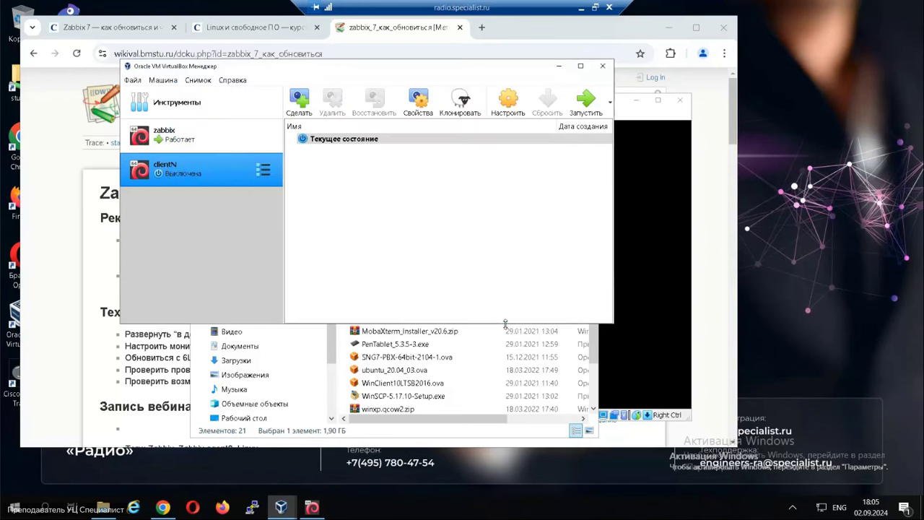
pyautogui.click(587, 103)
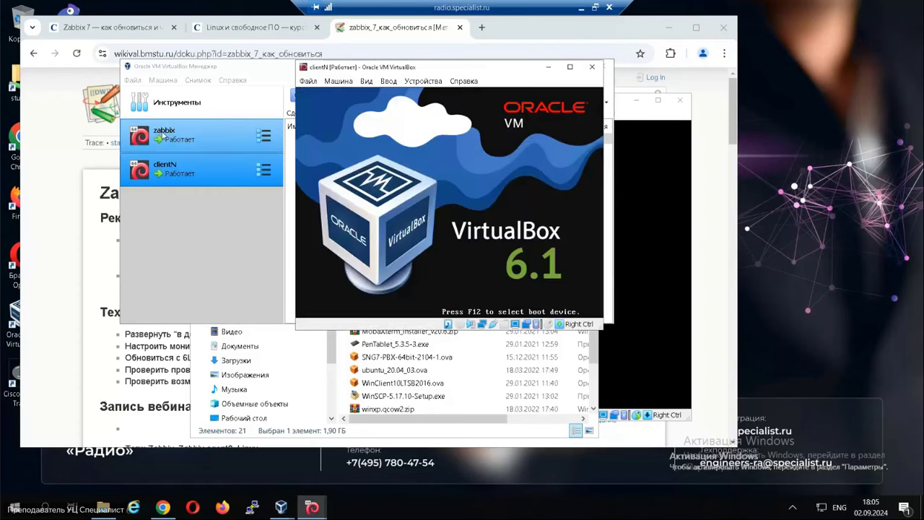
pyautogui.doubleClick(163, 136)
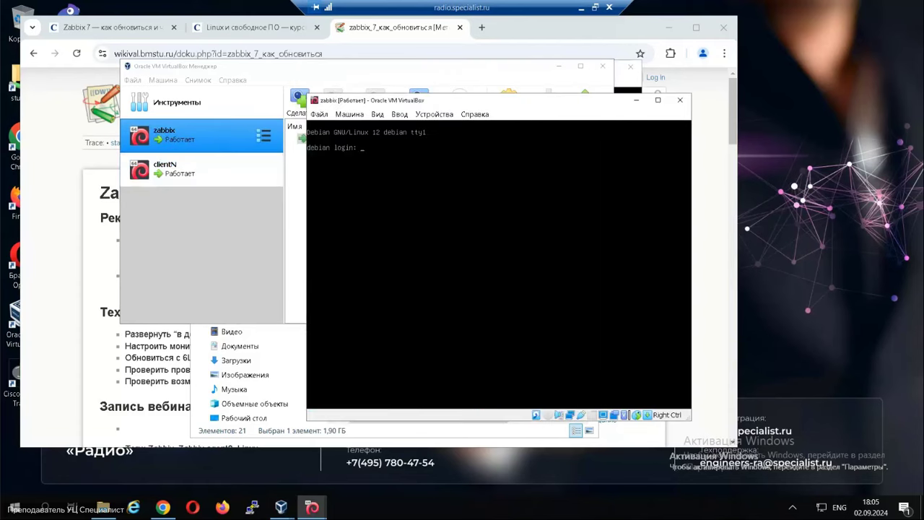
# Log into the zabbix console as student.
pyautogui.write('r++stiden')
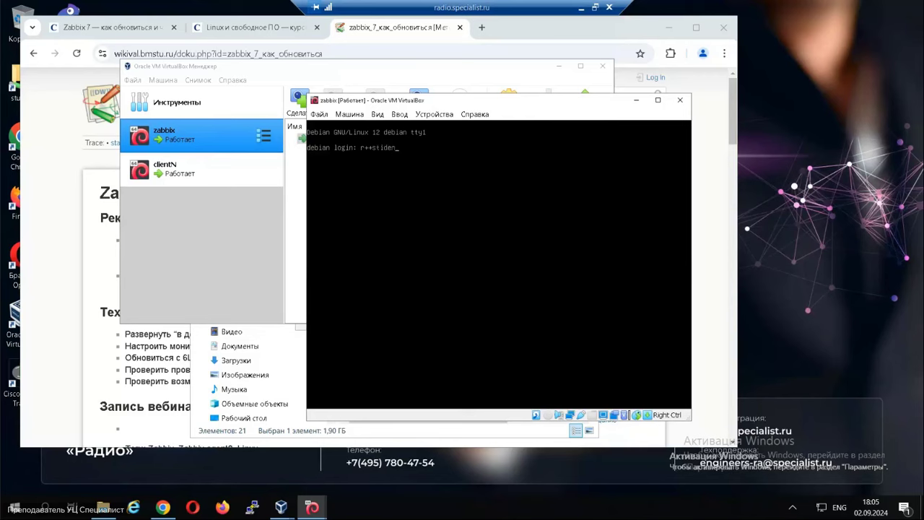
pyautogui.press('BackSpace')
pyautogui.press('BackSpace')
pyautogui.press('BackSpace')
pyautogui.press('BackSpace')
pyautogui.press('BackSpace')
pyautogui.press('BackSpace')
pyautogui.press('BackSpace')
pyautogui.press('BackSpace')
pyautogui.write('student')
pyautogui.press('Return')
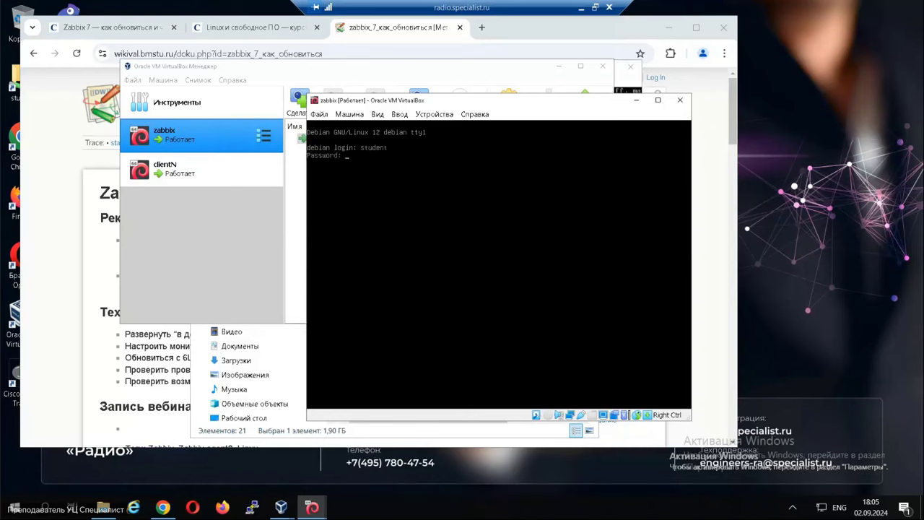
pyautogui.press('Return')
# Run 'ip a' to show eth0's address 10.5.5.55/24.
pyautogui.write('ip a')
pyautogui.press('Return')
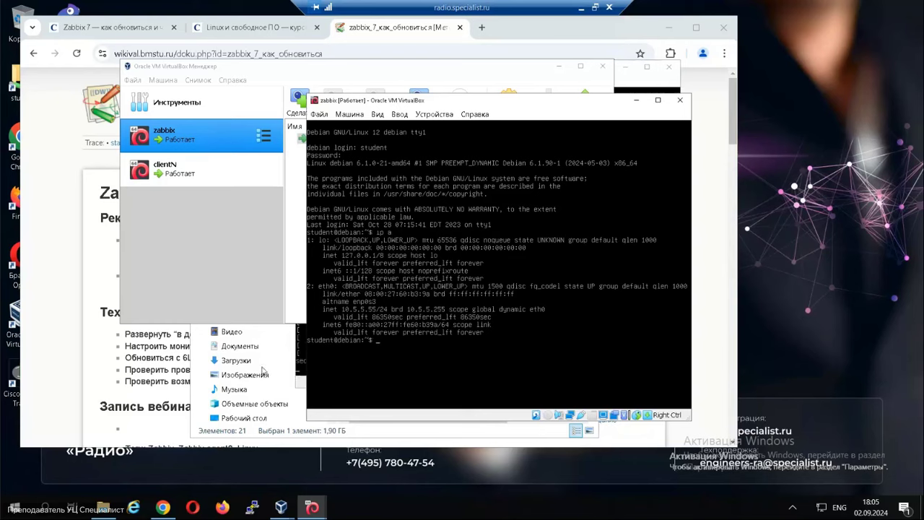
pyautogui.click(255, 512)
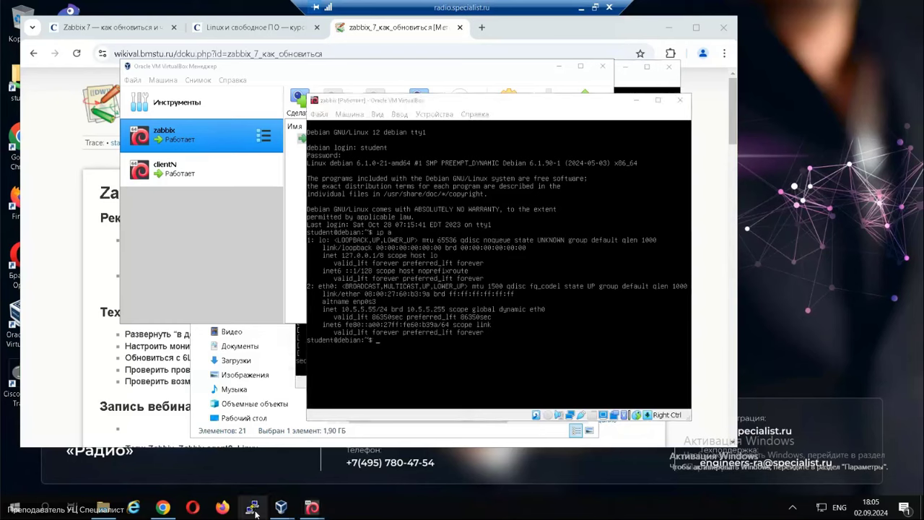
pyautogui.rightClick(255, 512)
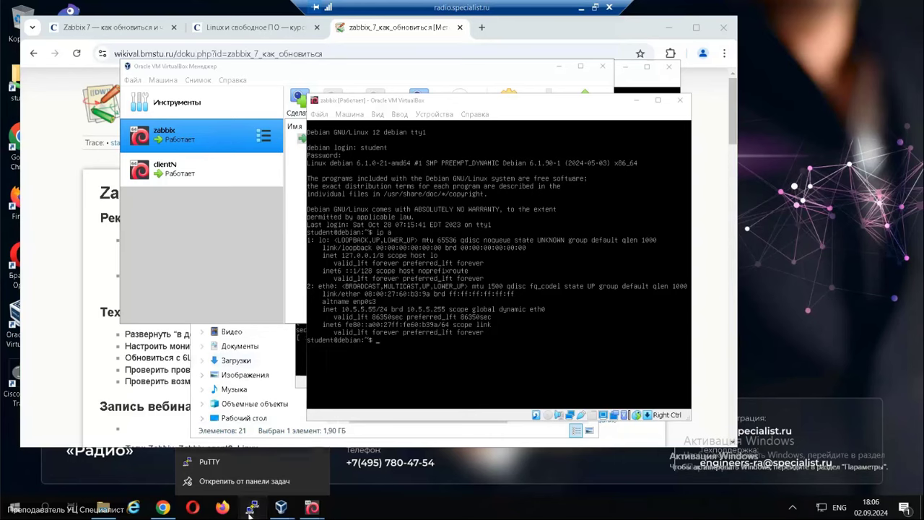
# Launch PuTTY and open an SSH connection to host 10.5.5.55.
pyautogui.click(250, 512)
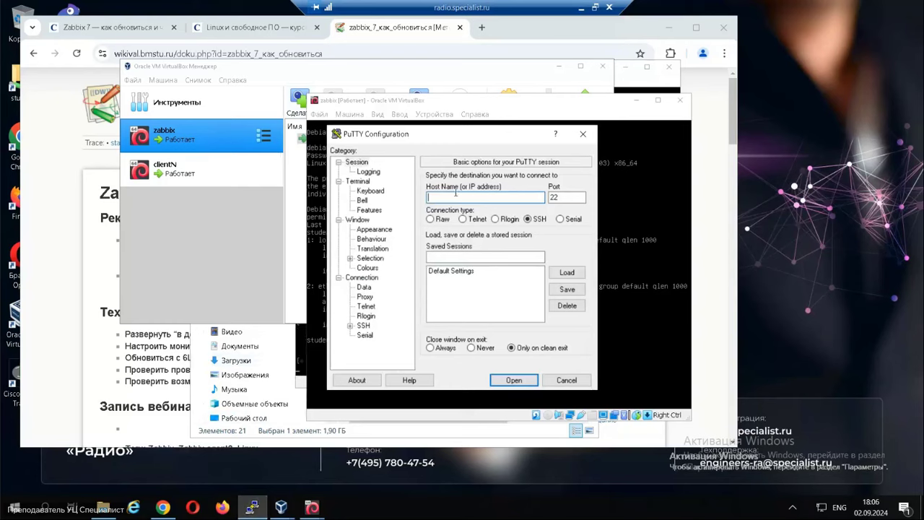
pyautogui.write('10.5.5.55')
pyautogui.moveTo(461, 134); pyautogui.dragTo(312, 111)
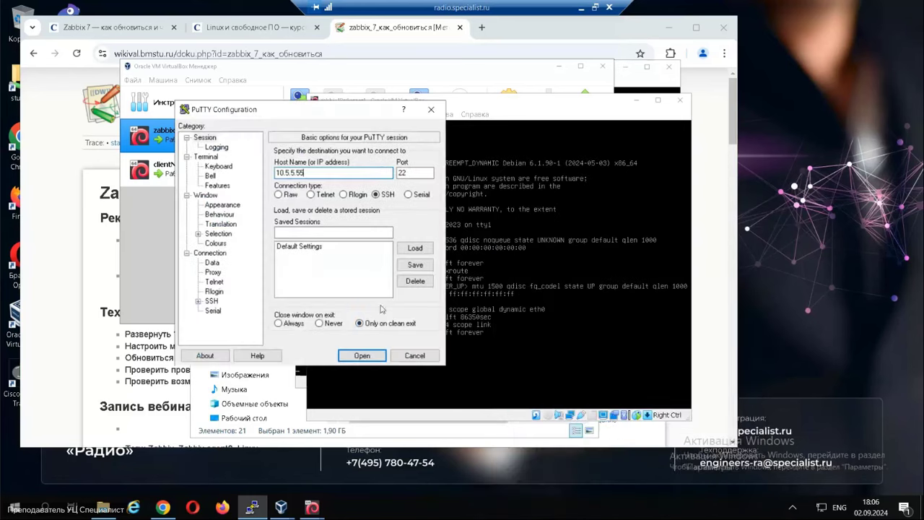
pyautogui.click(352, 359)
# Trust the server's host key and log in as student.
pyautogui.click(394, 336)
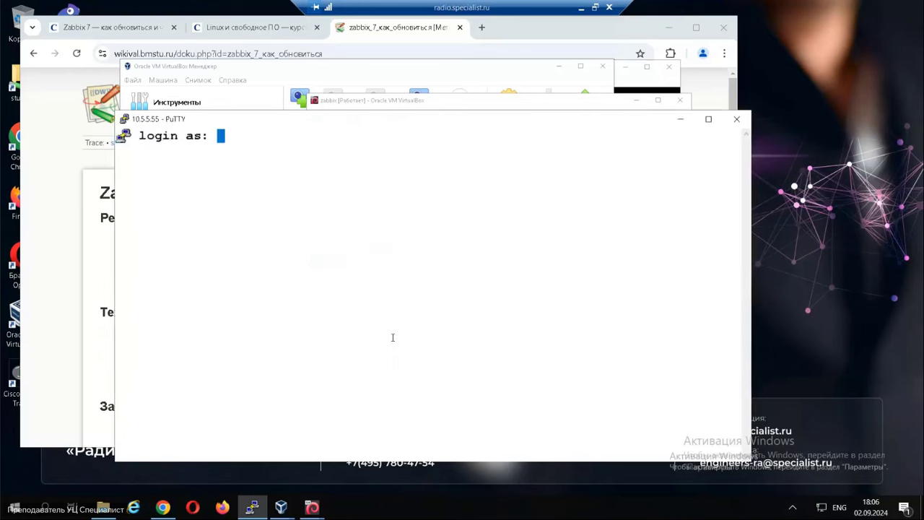
pyautogui.write('student')
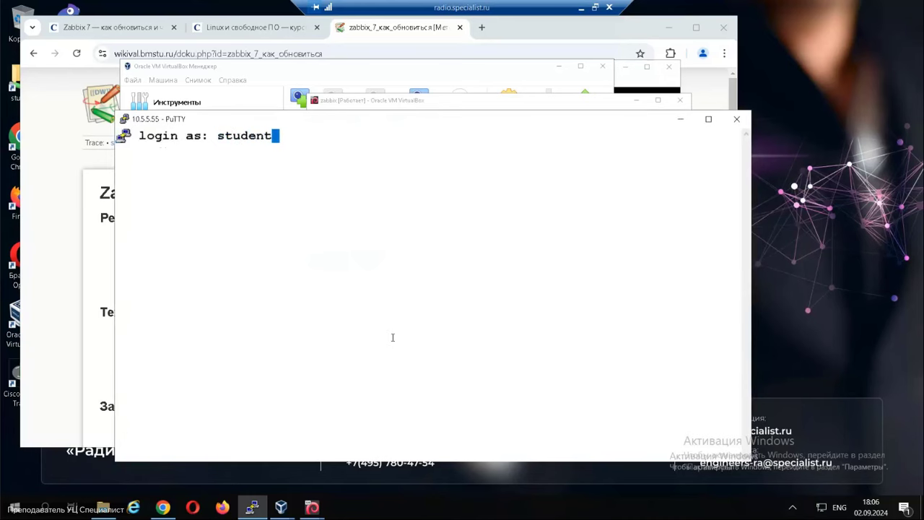
pyautogui.press('Return')
pyautogui.press('Return')
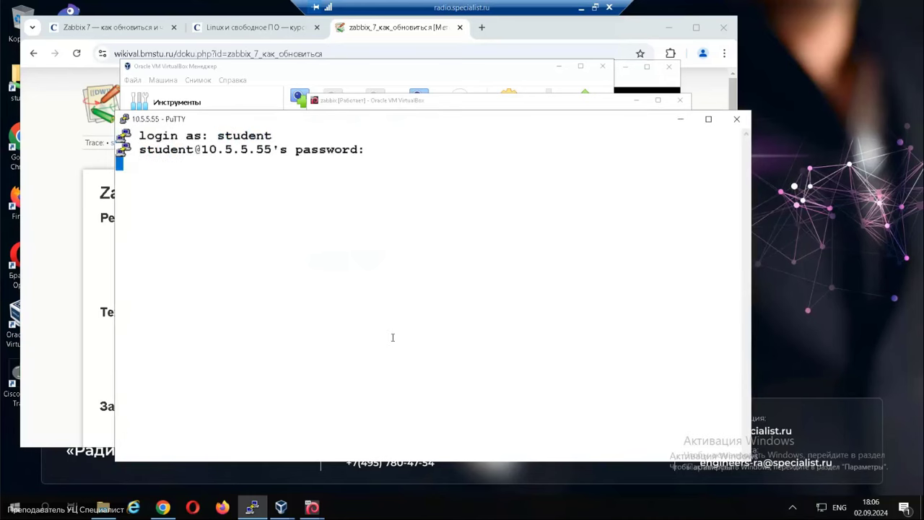
# Copy the hostname command from the wiki and run 'sudo hostnamectl hostname zabbix'.
pyautogui.click(52, 327)
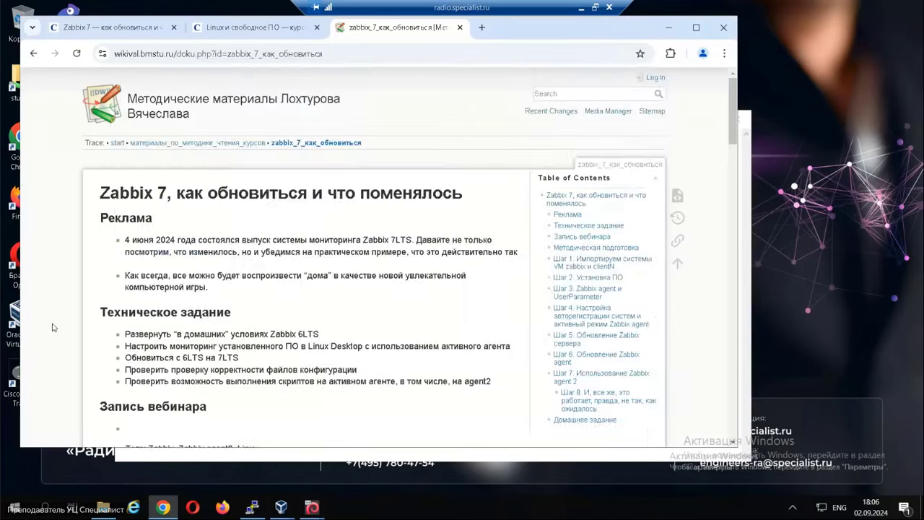
pyautogui.scroll(-3, 274, 307)
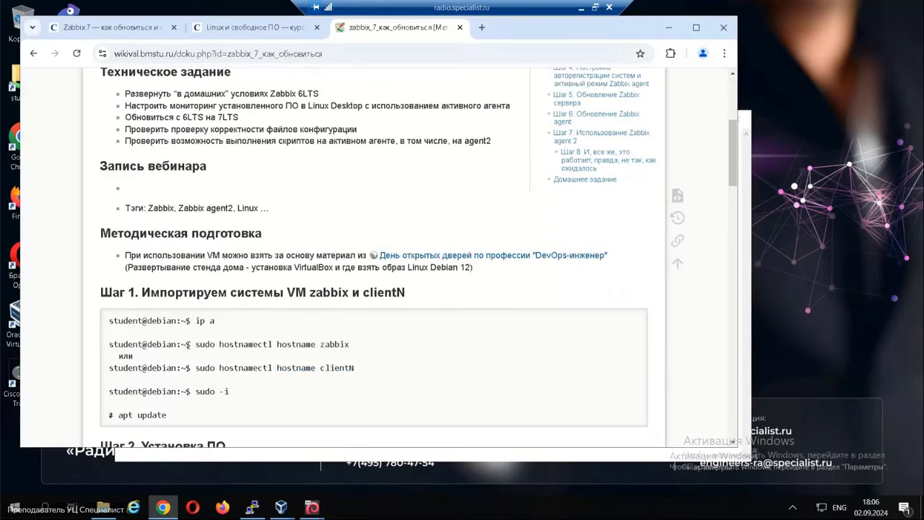
pyautogui.moveTo(196, 344); pyautogui.dragTo(353, 346)
pyautogui.hotkey('ctrl', 'c')
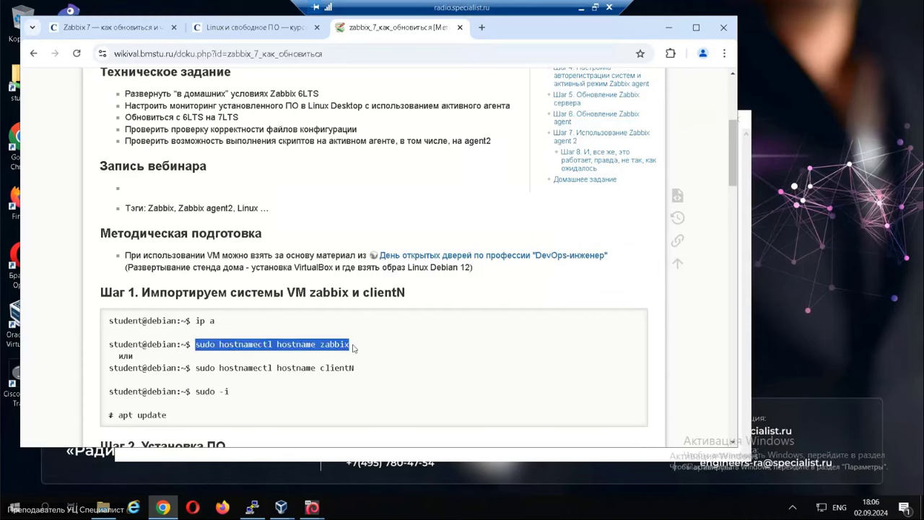
pyautogui.hotkey('alt', 'Tab')
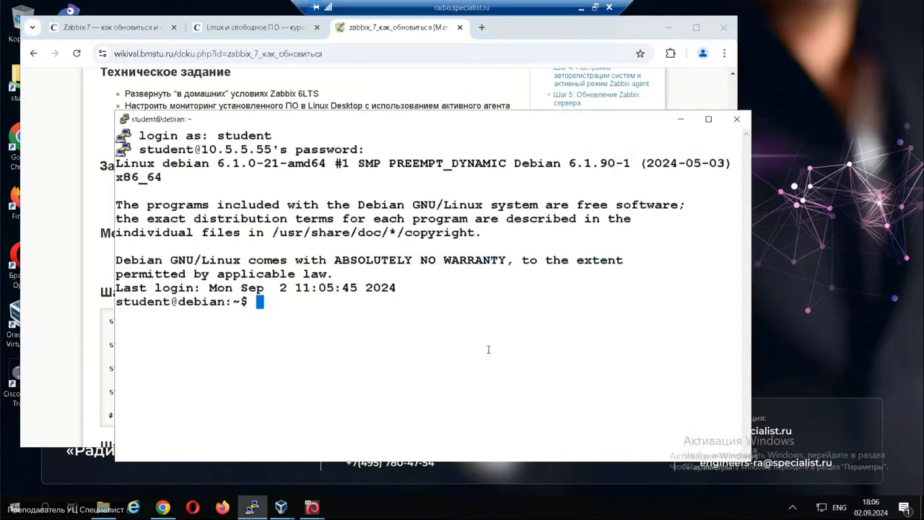
pyautogui.rightClick(487, 349)
pyautogui.press('Return')
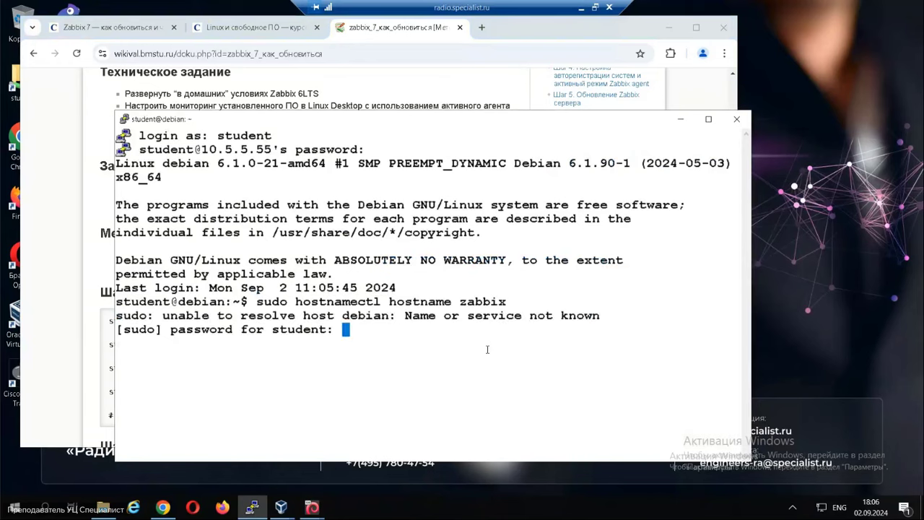
pyautogui.press('Return')
# Switch to a root shell with 'sudo -i'.
pyautogui.write('pass')
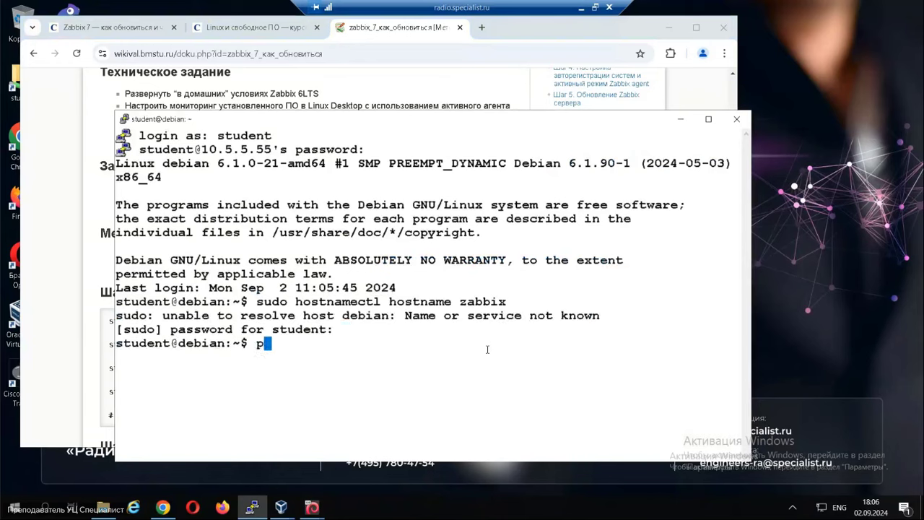
pyautogui.write('word')
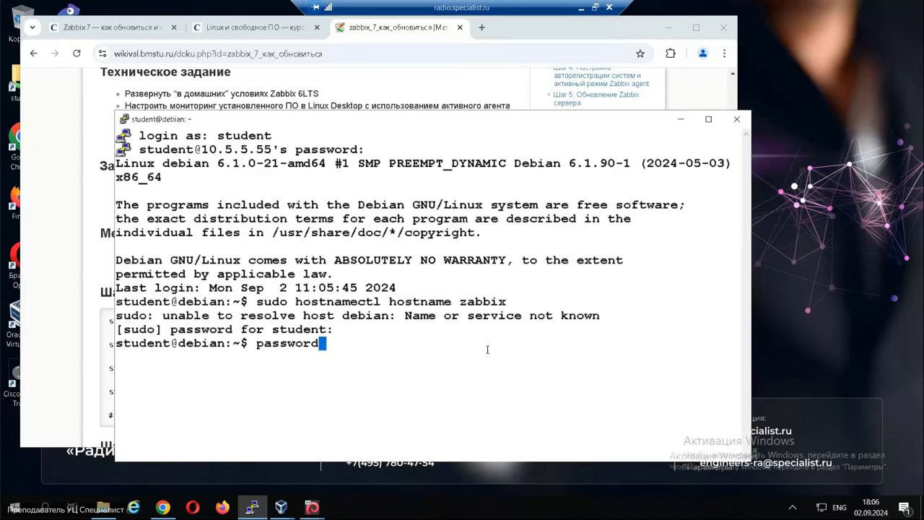
pyautogui.press('BackSpace')
pyautogui.press('BackSpace')
pyautogui.press('BackSpace')
pyautogui.press('BackSpace')
pyautogui.press('BackSpace')
pyautogui.press('BackSpace')
pyautogui.press('BackSpace')
pyautogui.press('BackSpace')
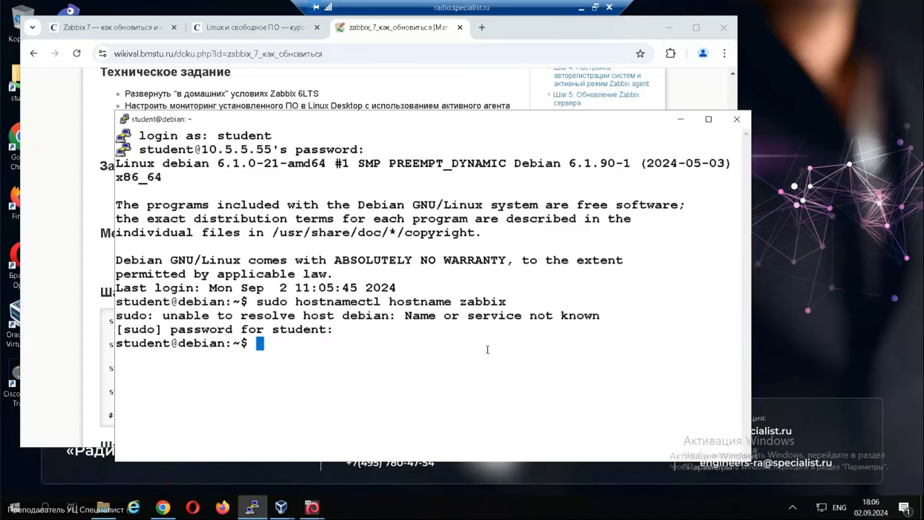
pyautogui.write('sudo -')
pyautogui.press('Return')
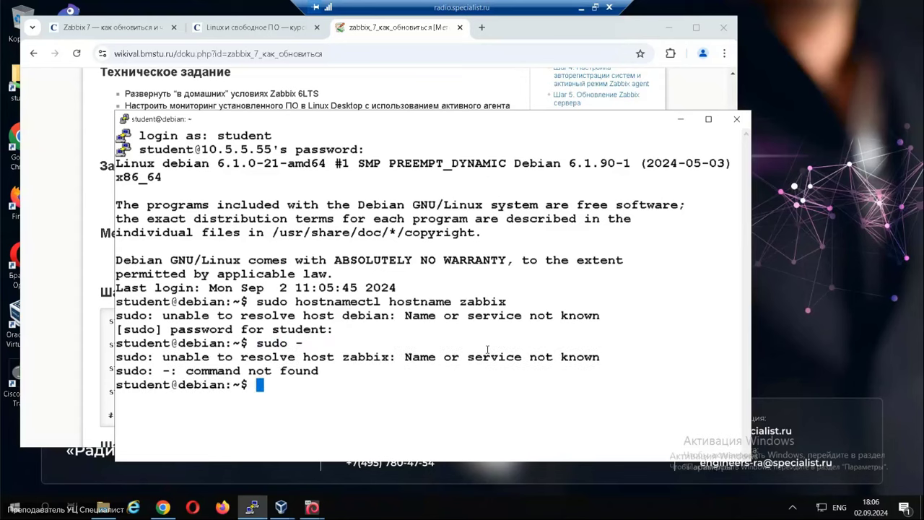
pyautogui.press('Up')
pyautogui.write('i')
pyautogui.press('Return')
# Clear the terminal screen and run 'apt update'.
pyautogui.hotkey('ctrl', 'l')
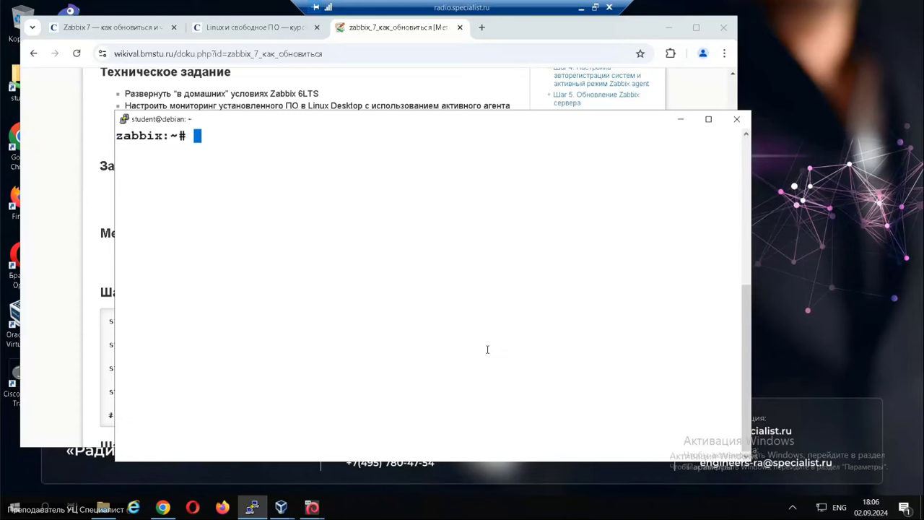
pyautogui.write('apt update t')
pyautogui.press('BackSpace')
pyautogui.press('Return')
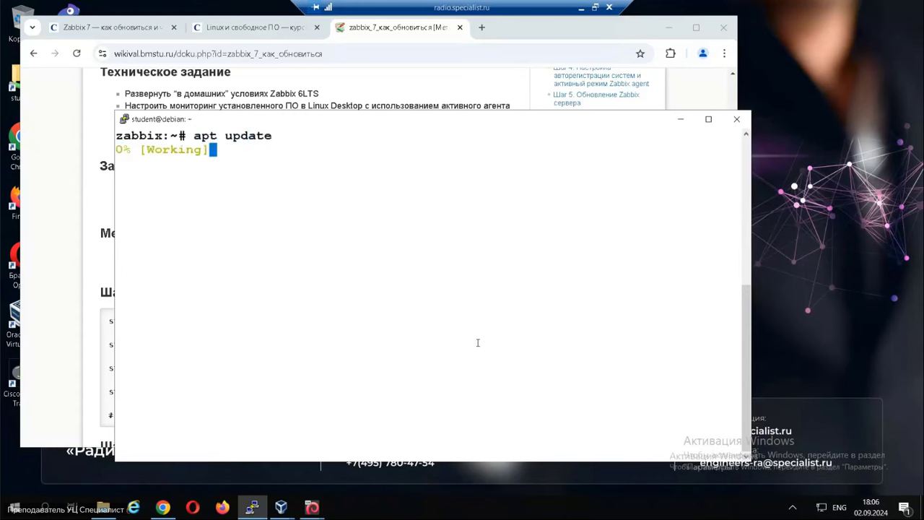
# Bring up the VirtualBox Manager and open the clientN machine's console.
pyautogui.click(292, 512)
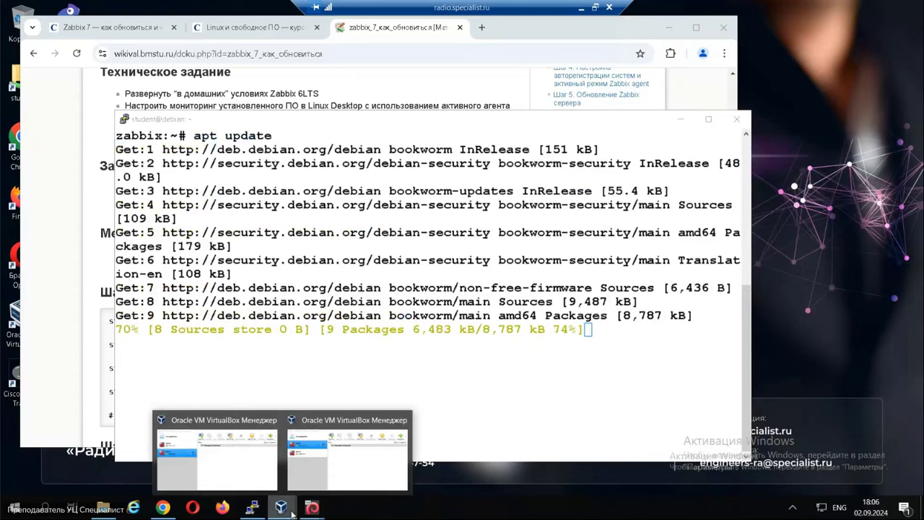
pyautogui.click(343, 457)
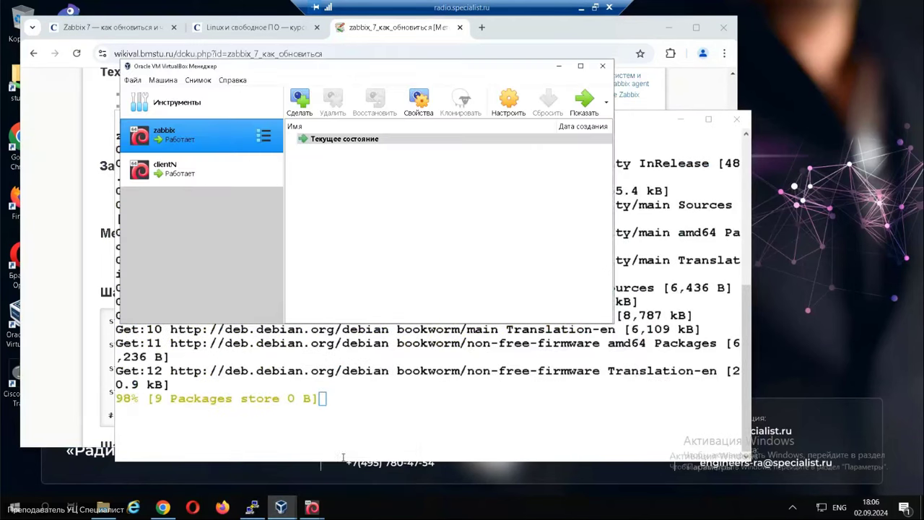
pyautogui.click(602, 66)
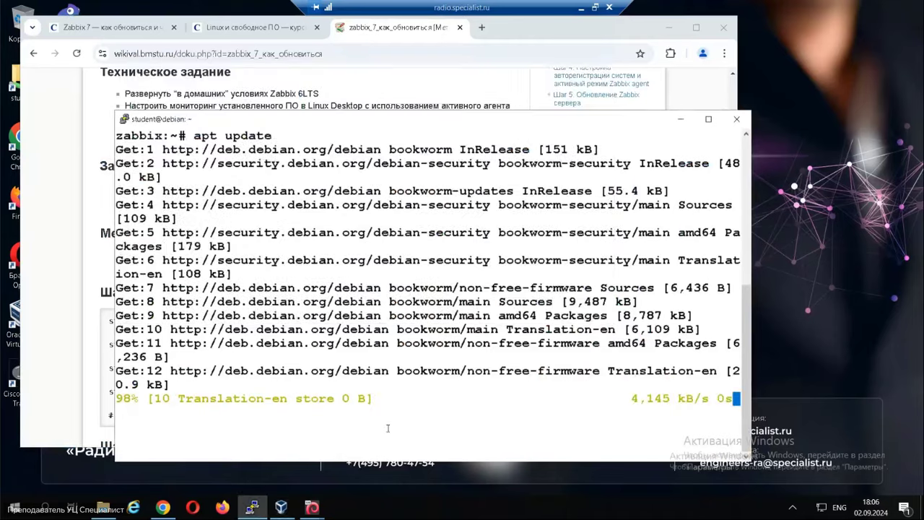
pyautogui.click(251, 508)
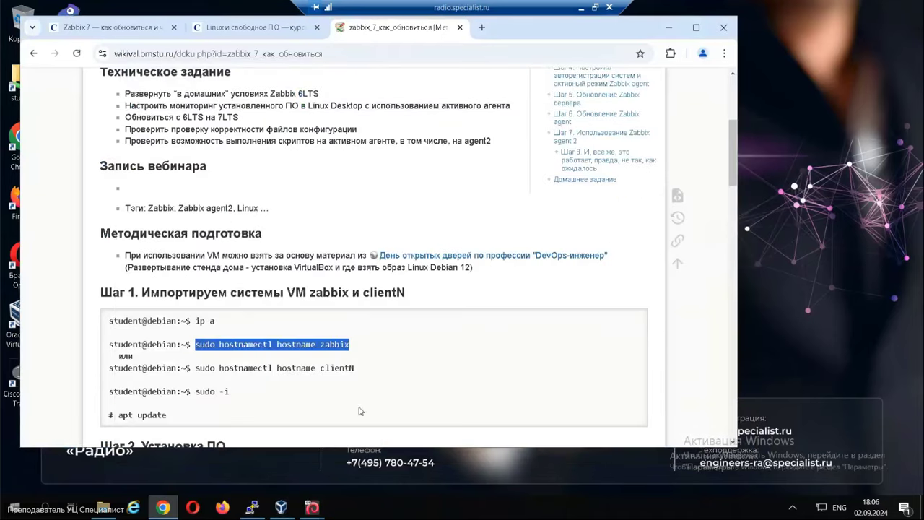
pyautogui.click(281, 508)
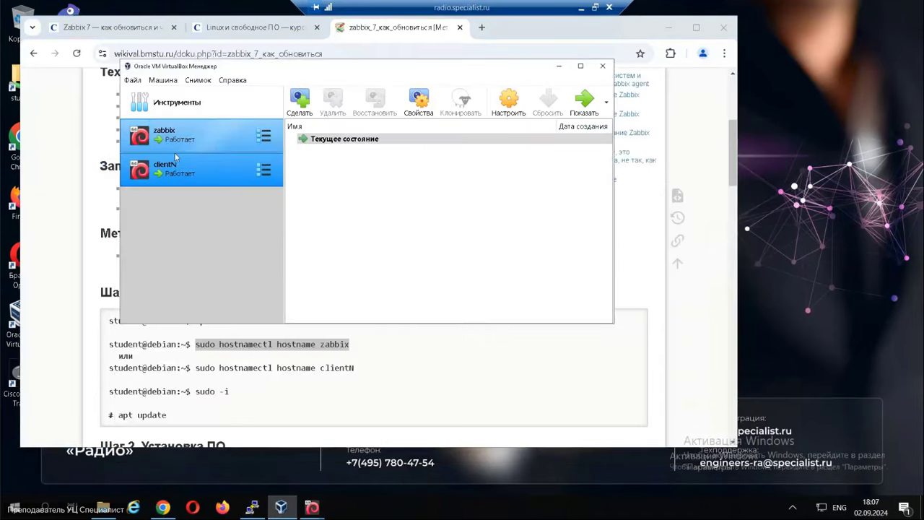
pyautogui.doubleClick(184, 169)
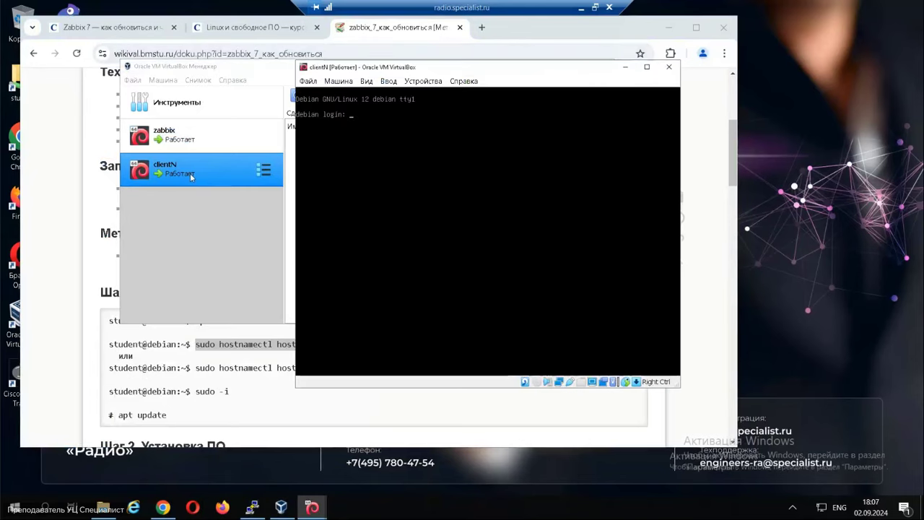
# Log in as student and run 'ip a', showing eth0 at 10.5.5.56/24.
pyautogui.write('student')
pyautogui.press('Return')
pyautogui.press('Return')
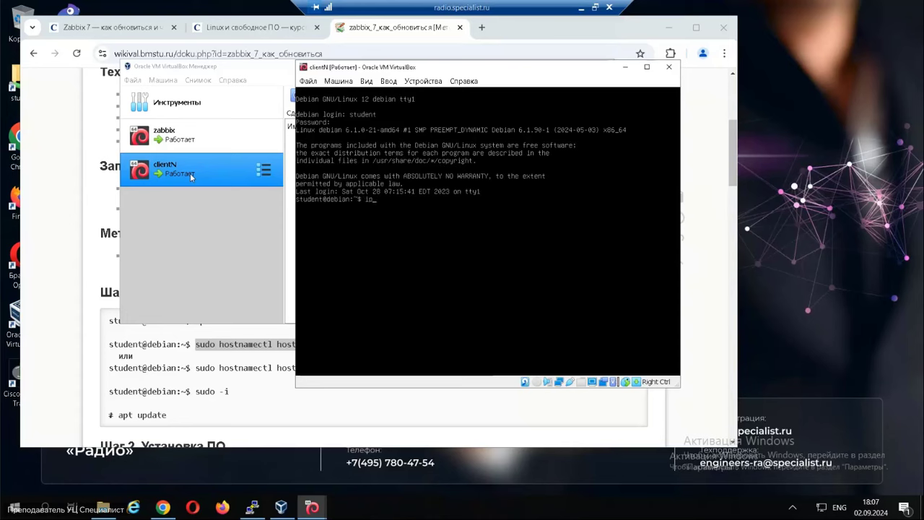
pyautogui.write('ip a')
pyautogui.press('Return')
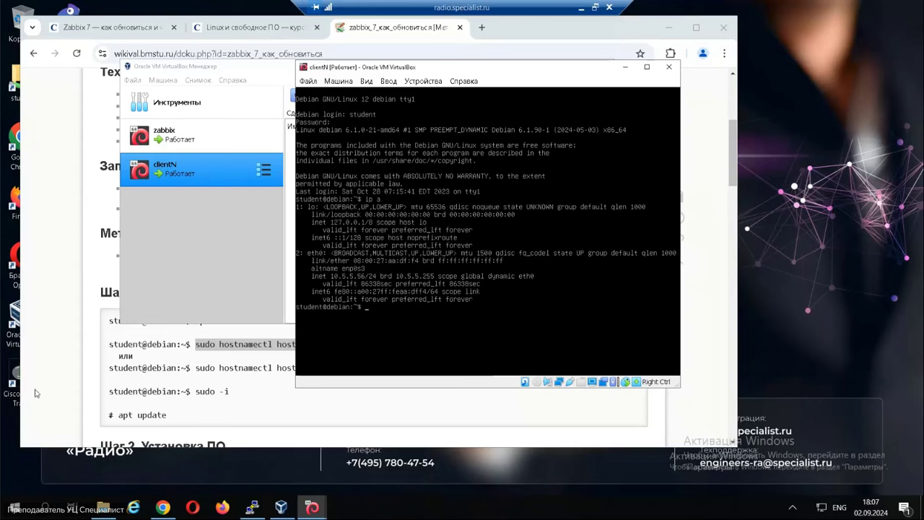
pyautogui.rightClick(249, 509)
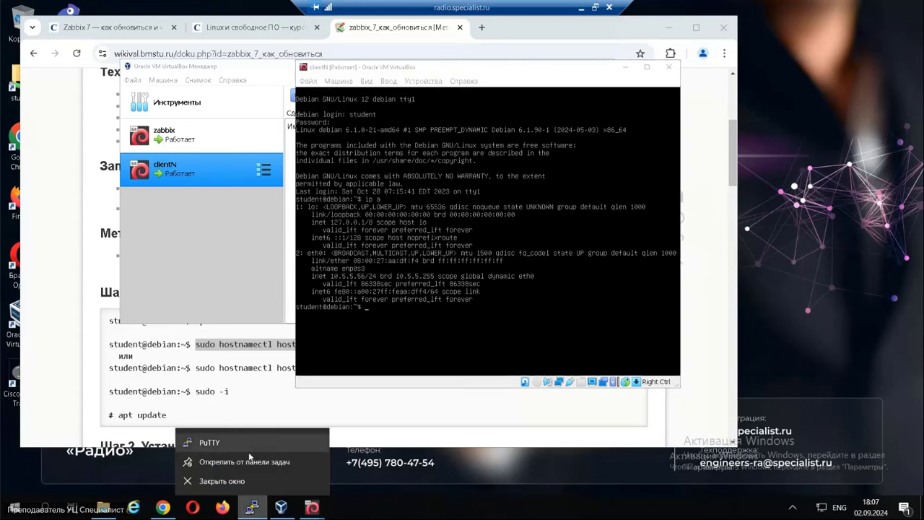
# Launch PuTTY, connect to 10.5.5.56 and trust its host key.
pyautogui.click(249, 443)
pyautogui.write('10.5.5')
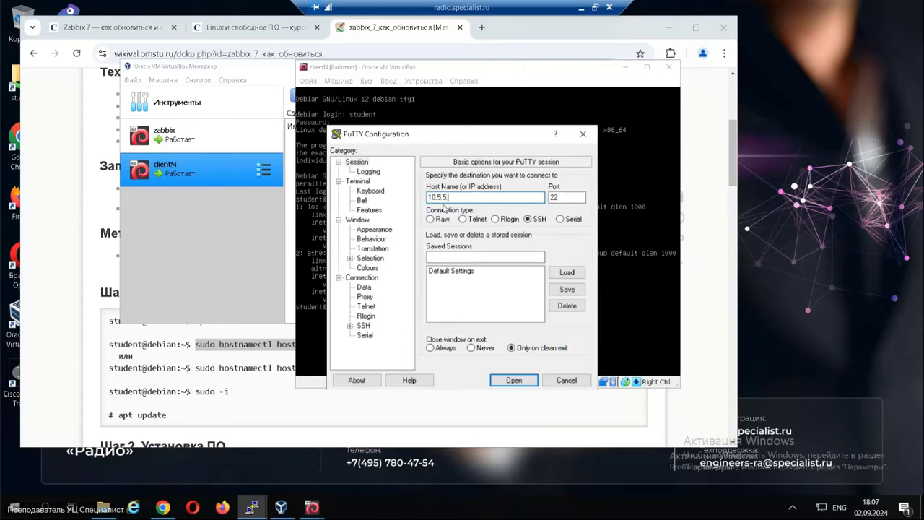
pyautogui.write('.56')
pyautogui.press('Return')
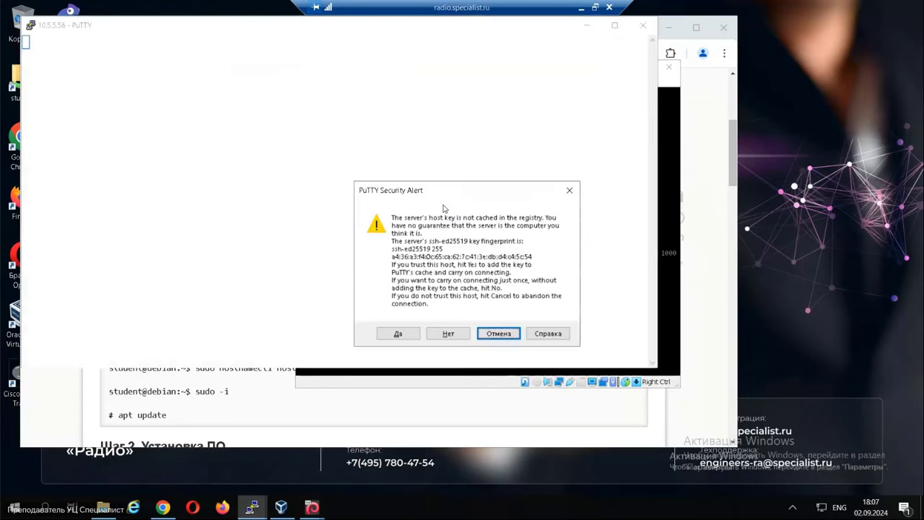
pyautogui.press('Left')
pyautogui.press('Left')
pyautogui.press('Return')
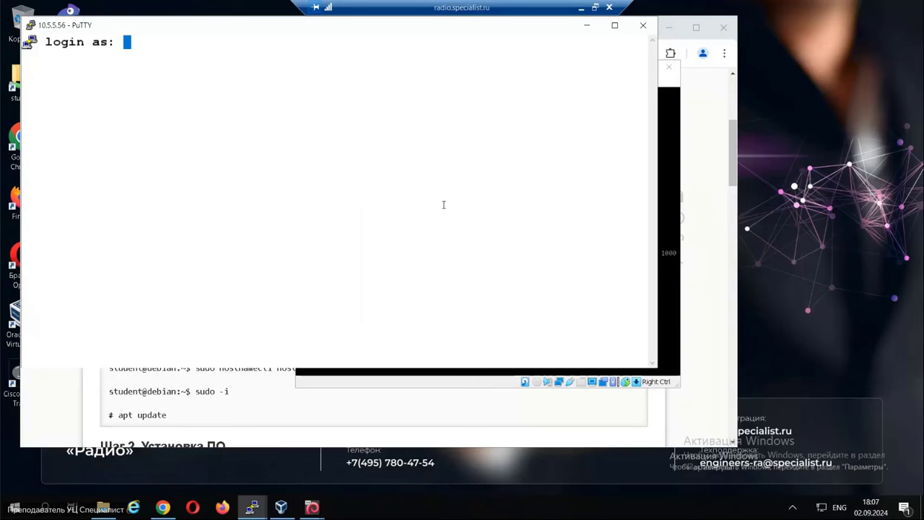
# Log in to the clientN session as student.
pyautogui.write('student')
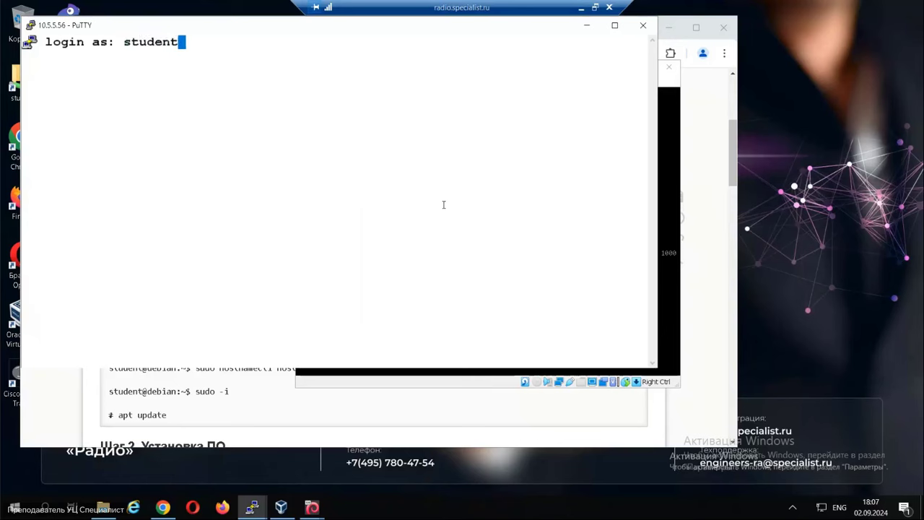
pyautogui.press('Return')
pyautogui.press('Return')
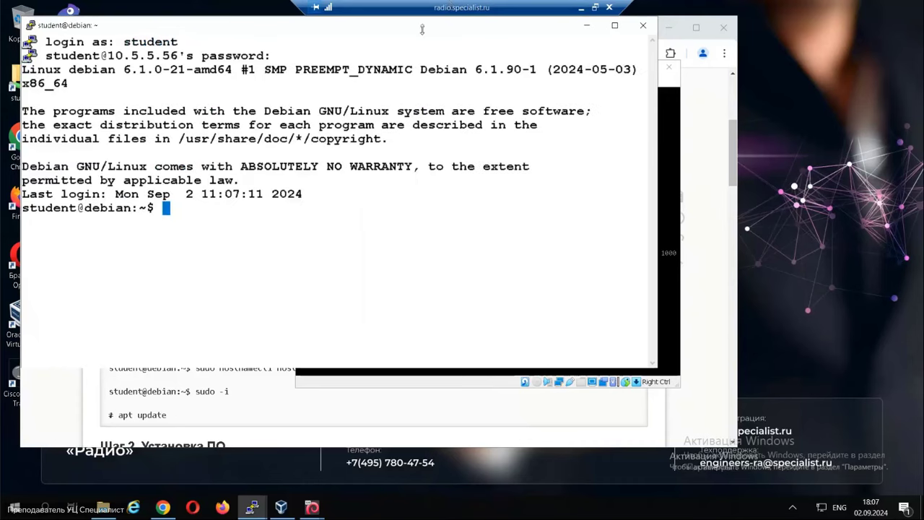
pyautogui.moveTo(422, 26); pyautogui.dragTo(504, 129)
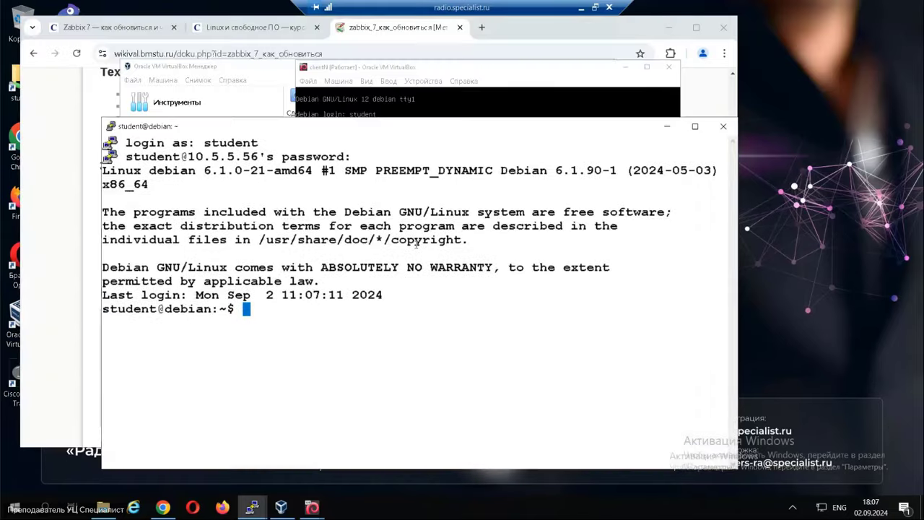
pyautogui.moveTo(345, 125); pyautogui.dragTo(311, 90)
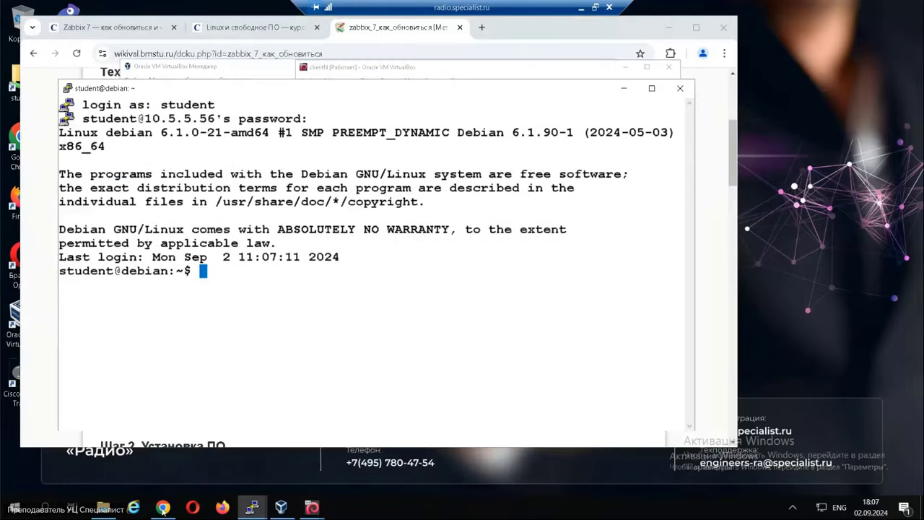
# Rename the client host to clientN with sudo hostnamectl hostname clientN.
pyautogui.click(163, 507)
pyautogui.click(227, 370)
pyautogui.moveTo(195, 368); pyautogui.dragTo(355, 368)
pyautogui.hotkey('ctrl', 'c')
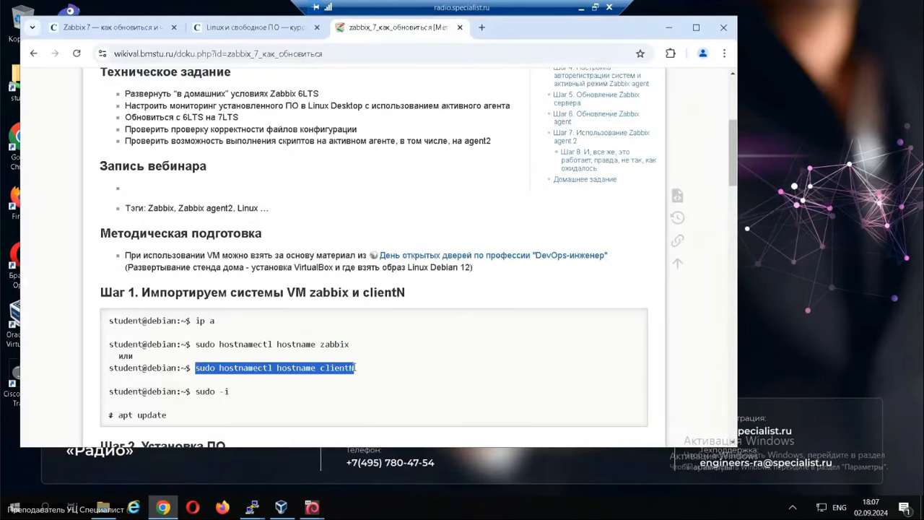
pyautogui.hotkey('alt', 'Tab')
pyautogui.rightClick(370, 327)
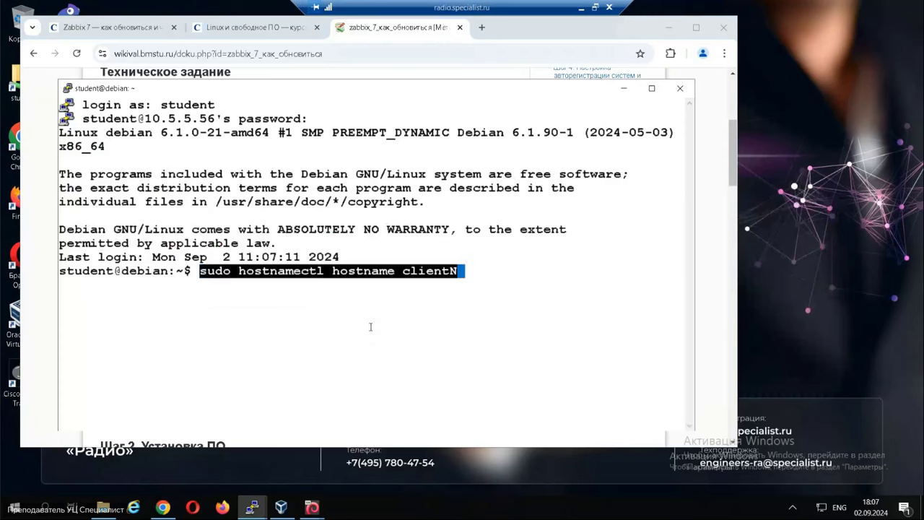
pyautogui.press('Return')
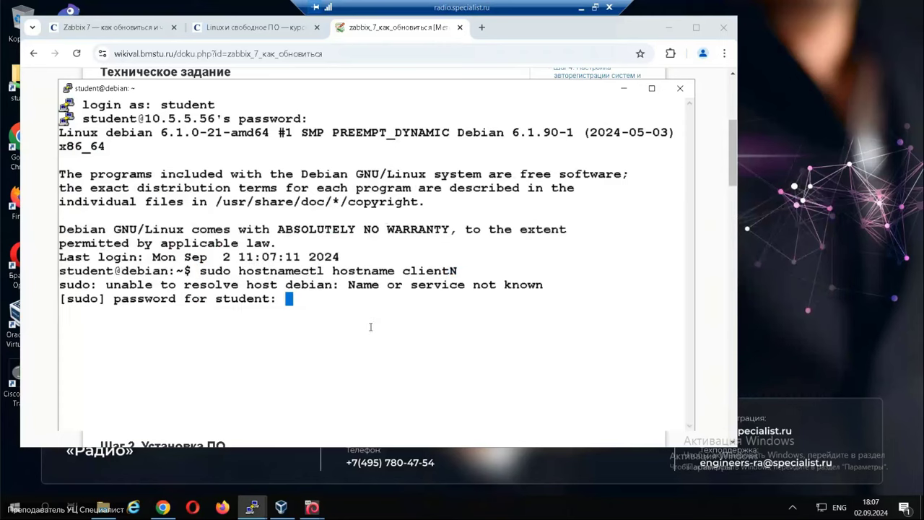
pyautogui.press('Return')
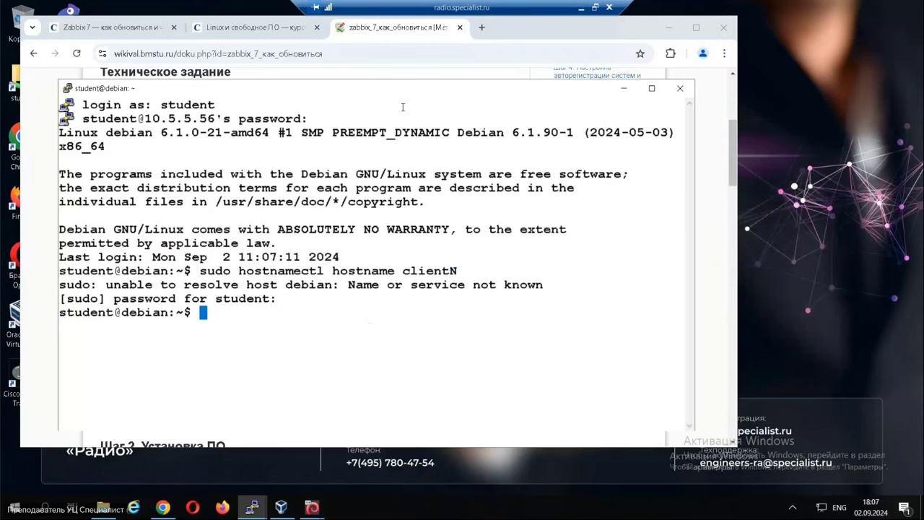
pyautogui.moveTo(408, 93); pyautogui.dragTo(364, 78)
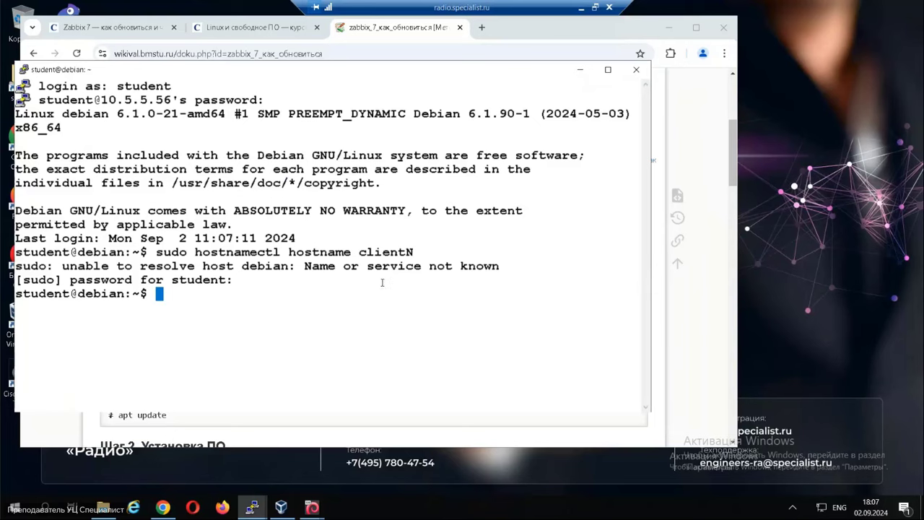
# Open a root shell with sudo -i and run apt update.
pyautogui.write('sudo -')
pyautogui.press('Return')
pyautogui.press('Up')
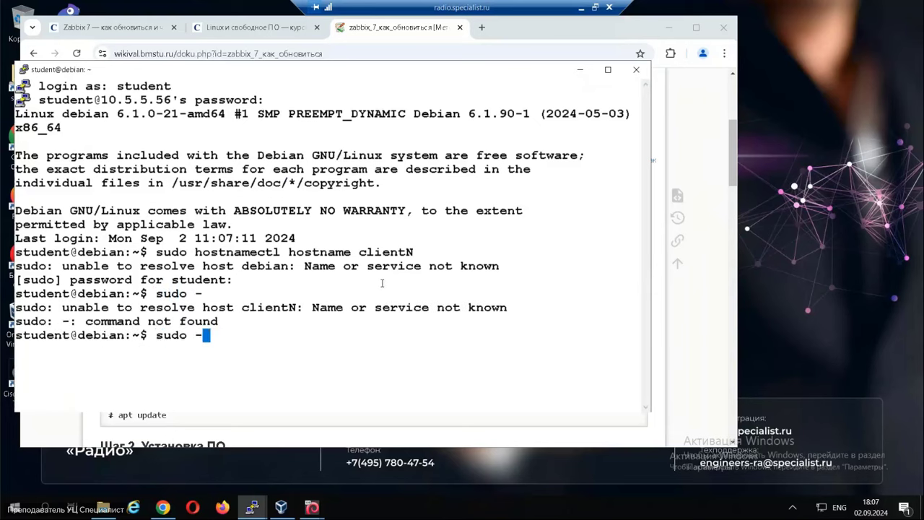
pyautogui.write('i')
pyautogui.press('Return')
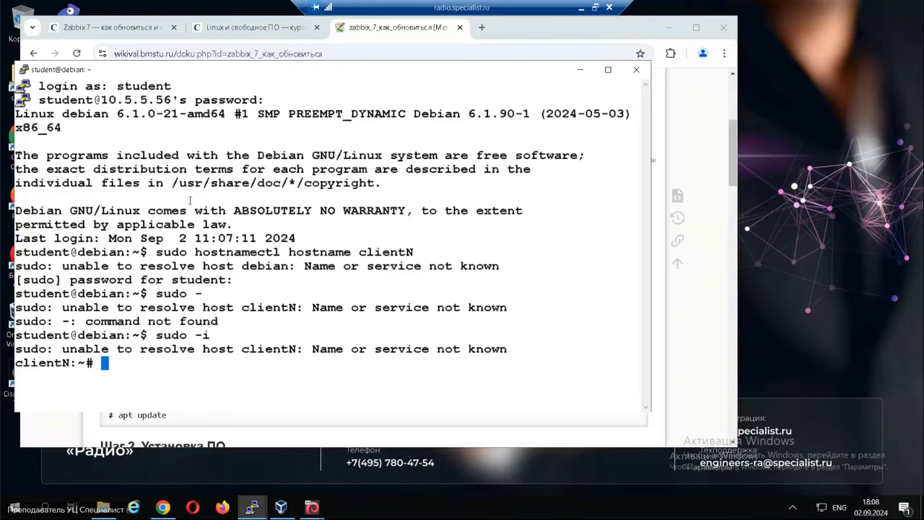
pyautogui.write('apt update')
pyautogui.press('Return')
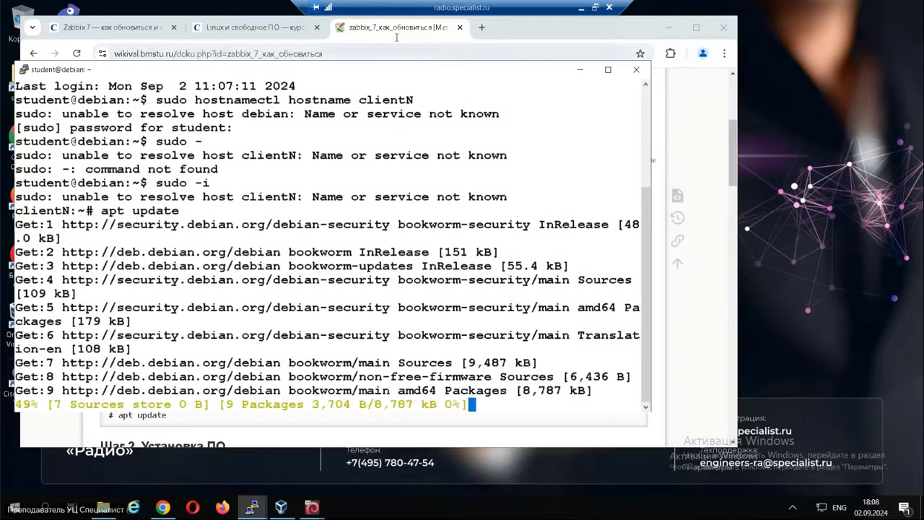
# Scroll the wiki to Step 2 and bring up the Desktop installation link's menu.
pyautogui.hotkey('alt', 'Tab')
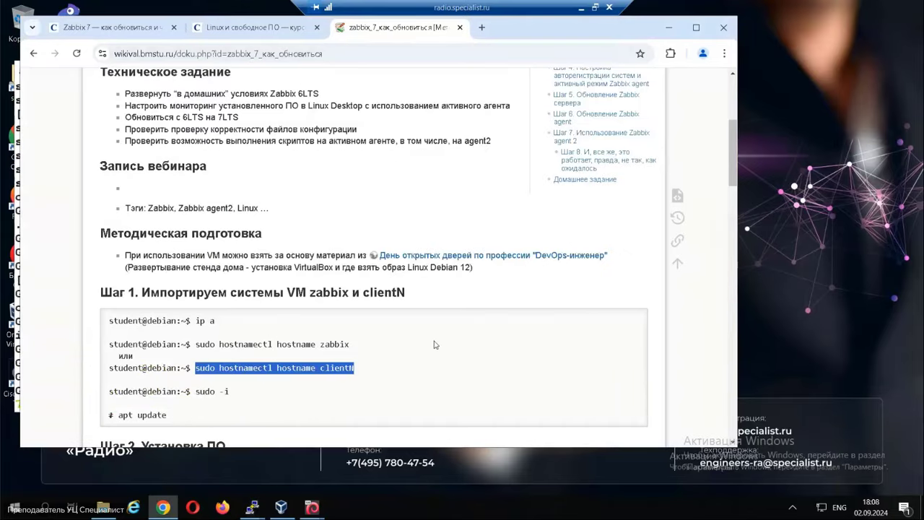
pyautogui.scroll(-3, 434, 345)
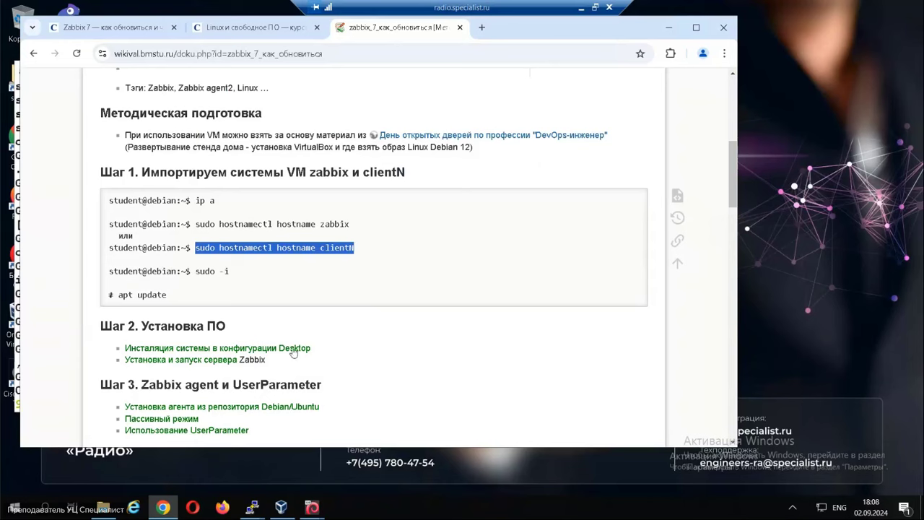
pyautogui.rightClick(236, 352)
# Open 'Инсталяция системы в конфигурации Desktop' in a new tab and copy its Debian Xfce apt install line.
pyautogui.click(299, 203)
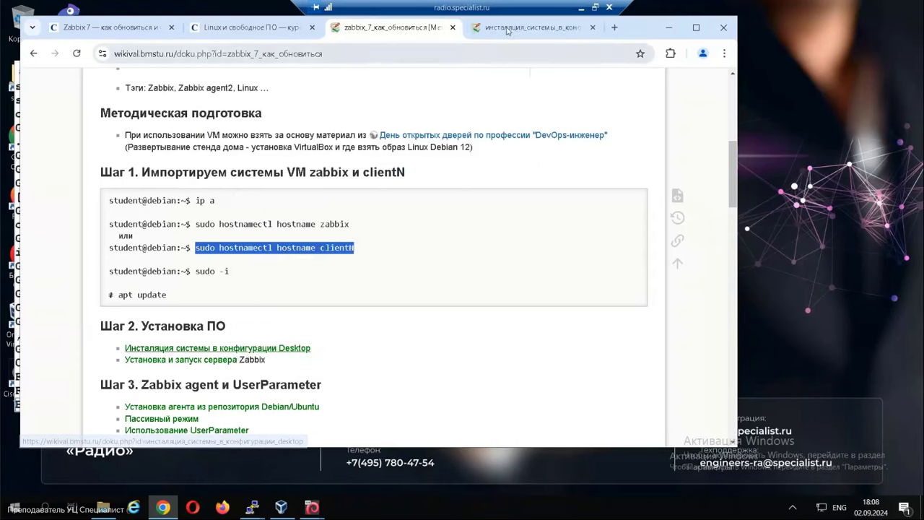
pyautogui.hotkey('ctrl', 'Tab')
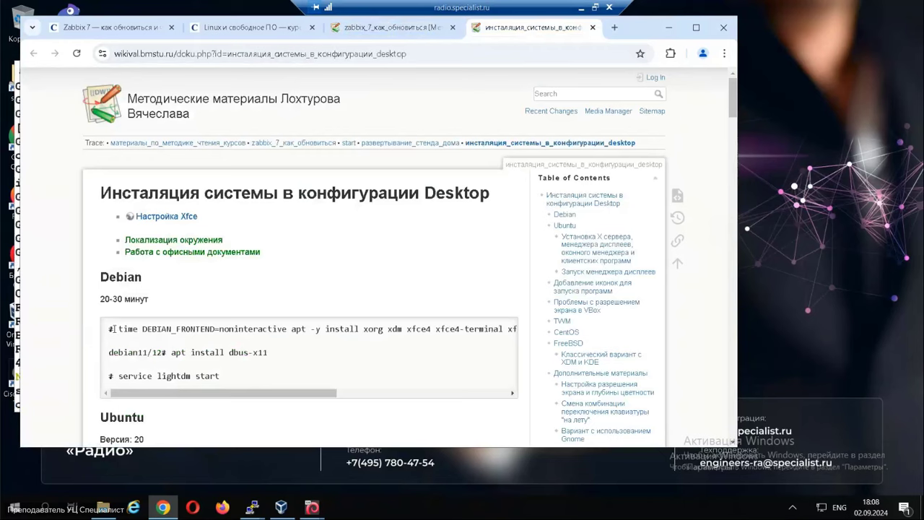
pyautogui.moveTo(119, 327); pyautogui.dragTo(454, 328)
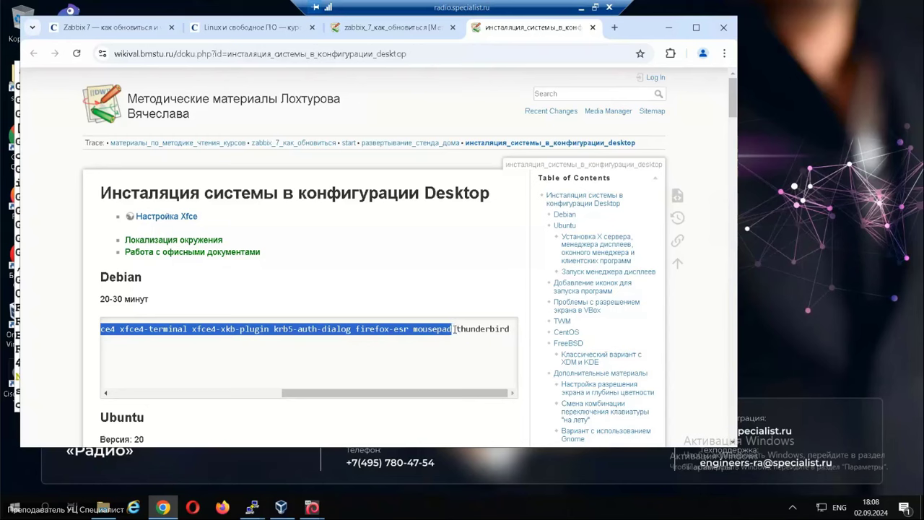
pyautogui.hotkey('alt', 'Tab')
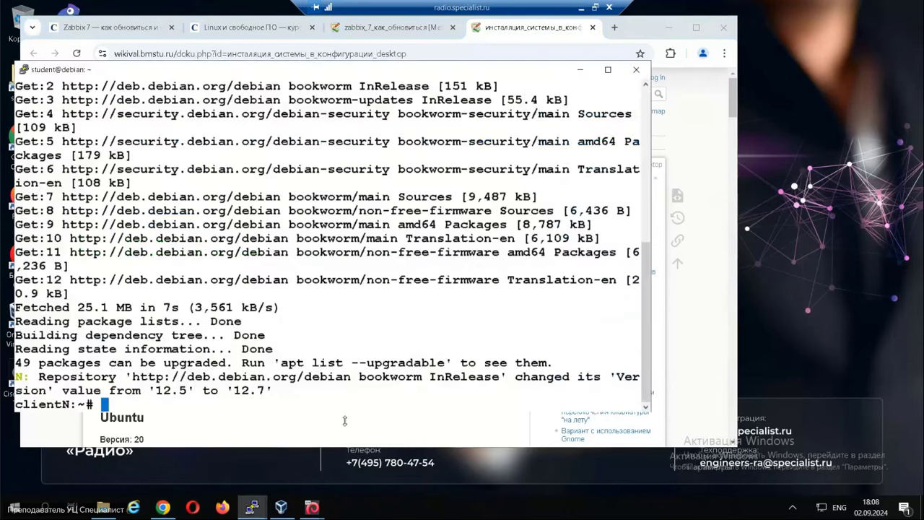
pyautogui.moveTo(253, 507)
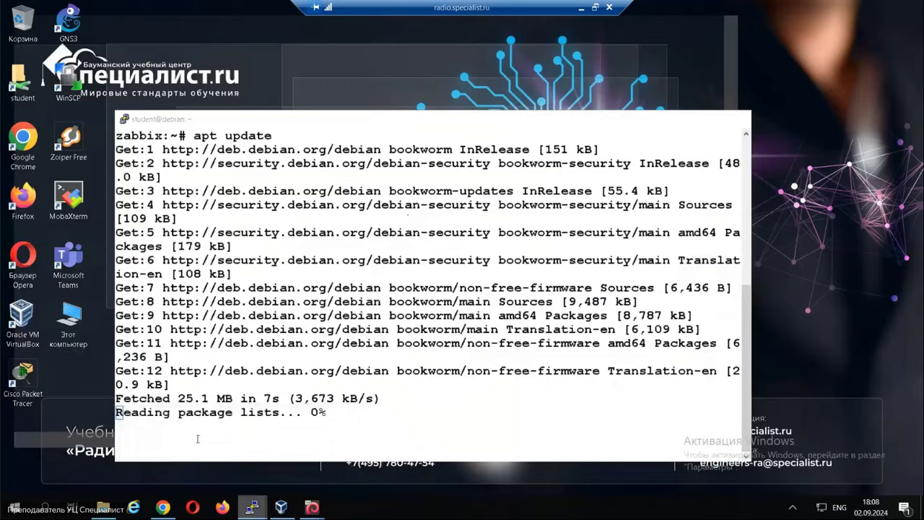
pyautogui.click(201, 451)
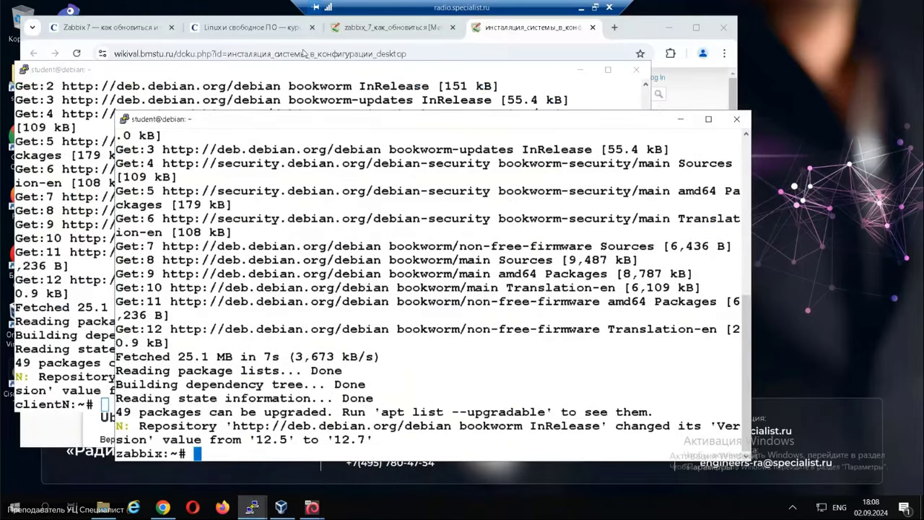
# Run the Xfce desktop install command with dbus-x11 appended on clientN, then close the Desktop installation tab.
pyautogui.moveTo(342, 120); pyautogui.dragTo(351, 70)
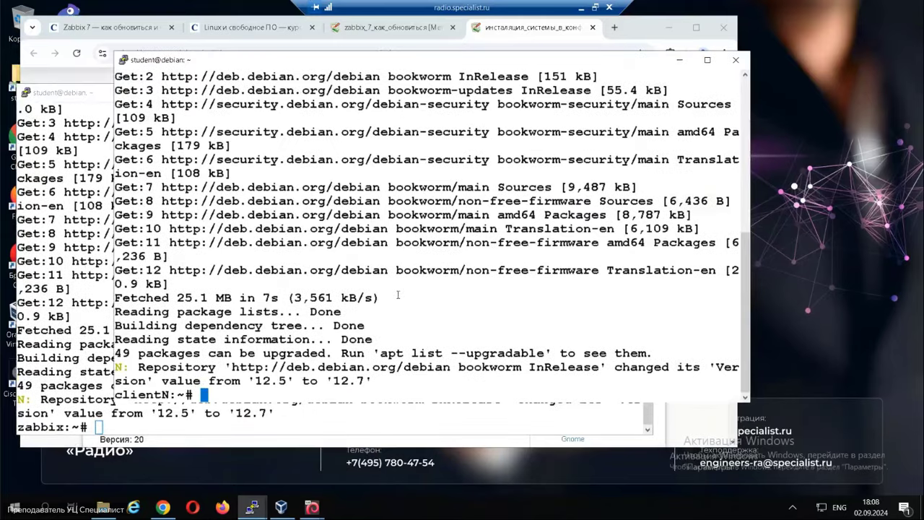
pyautogui.rightClick(393, 282)
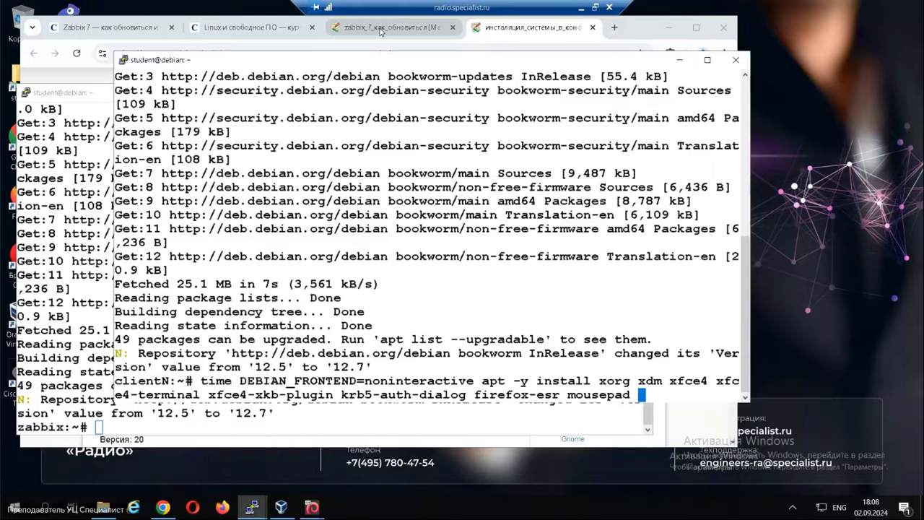
pyautogui.click(381, 29)
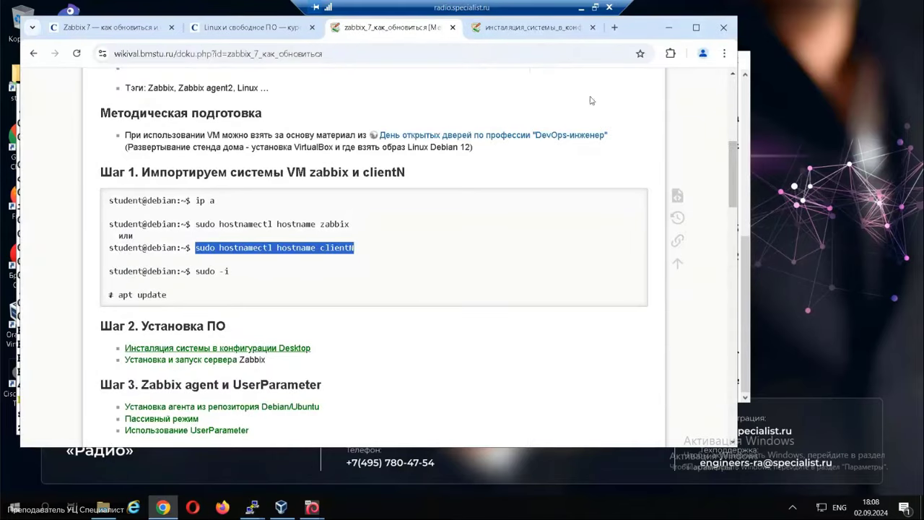
pyautogui.click(528, 28)
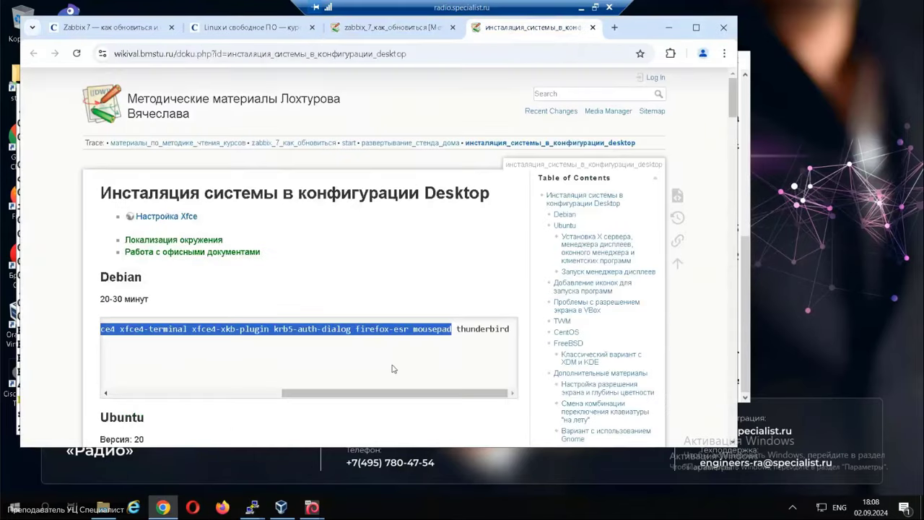
pyautogui.moveTo(354, 393); pyautogui.dragTo(182, 394)
pyautogui.moveTo(228, 352); pyautogui.dragTo(274, 356)
pyautogui.hotkey('ctrl', 'c')
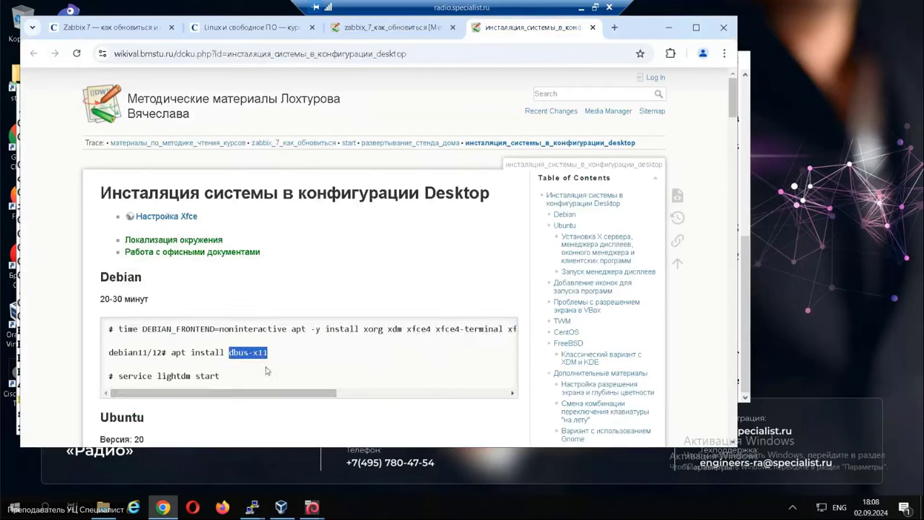
pyautogui.click(252, 508)
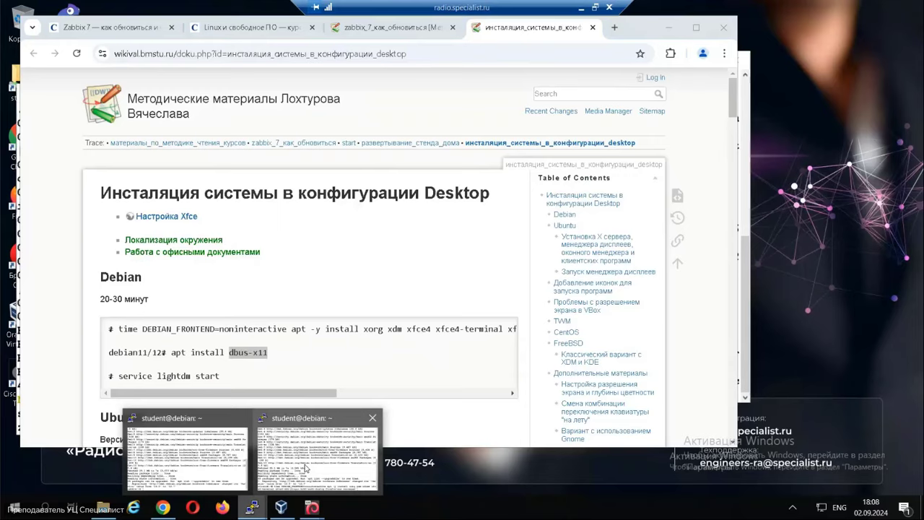
pyautogui.click(305, 468)
pyautogui.middleClick(443, 326)
pyautogui.press('Return')
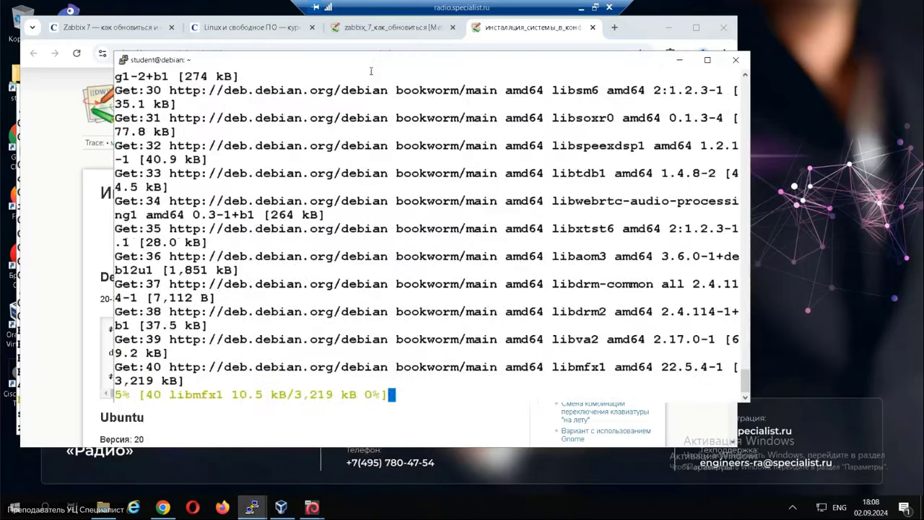
pyautogui.click(597, 31)
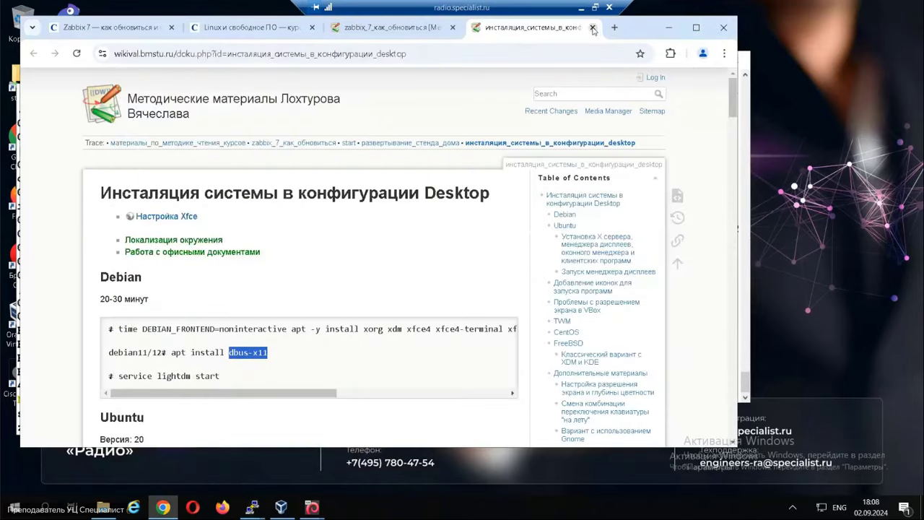
pyautogui.click(592, 27)
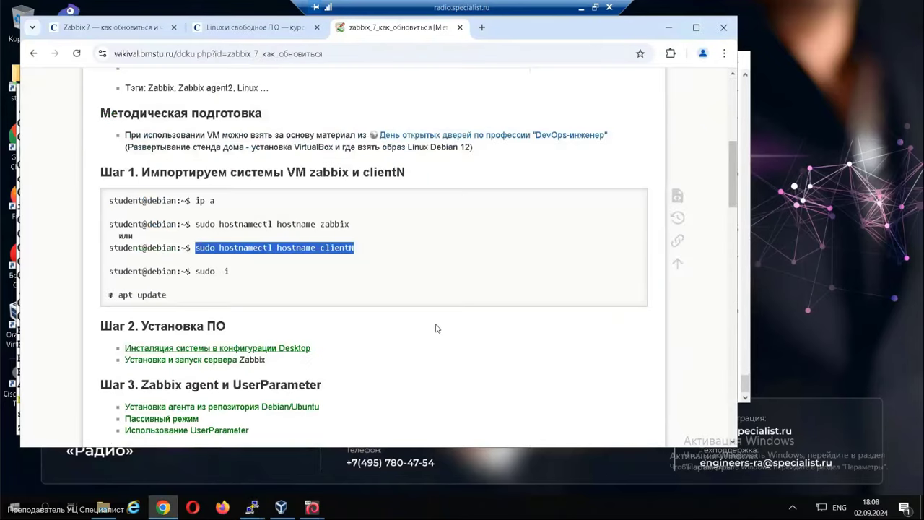
# Open the 'Установка и запуск сервера Zabbix' wiki page in a new tab.
pyautogui.rightClick(168, 360)
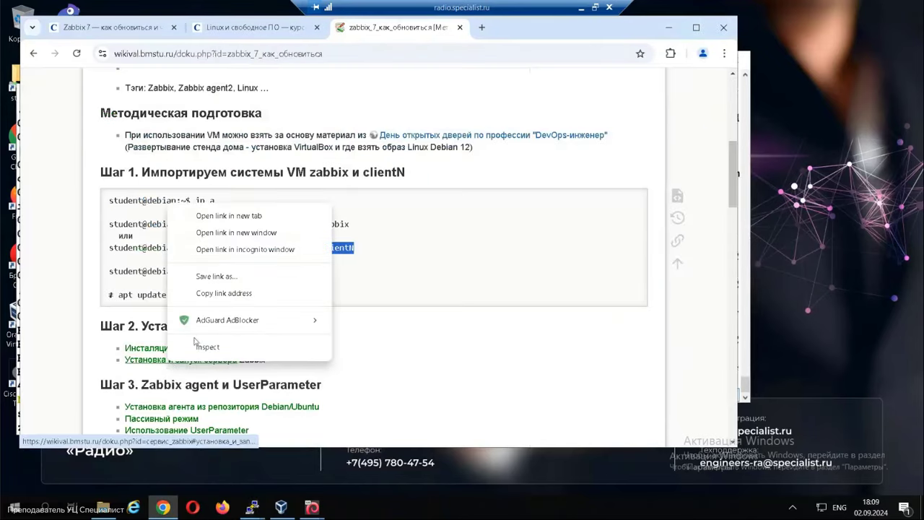
pyautogui.click(256, 215)
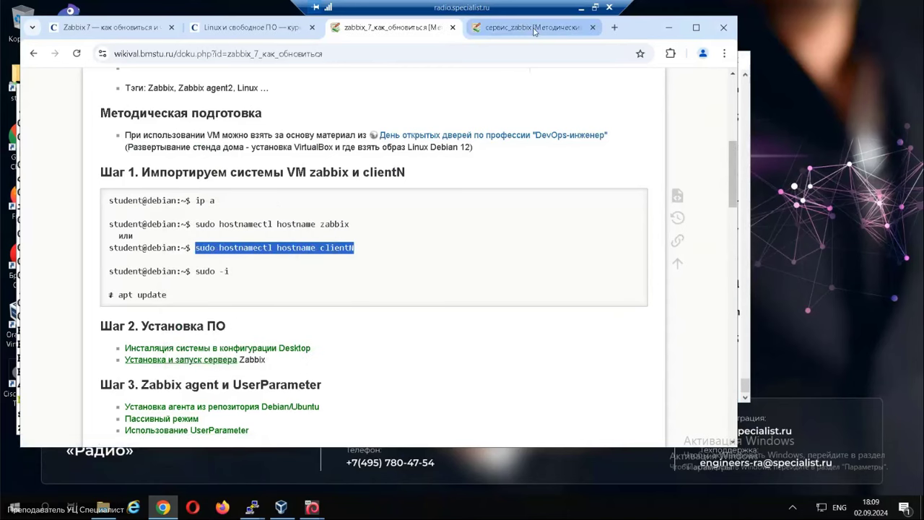
pyautogui.click(534, 31)
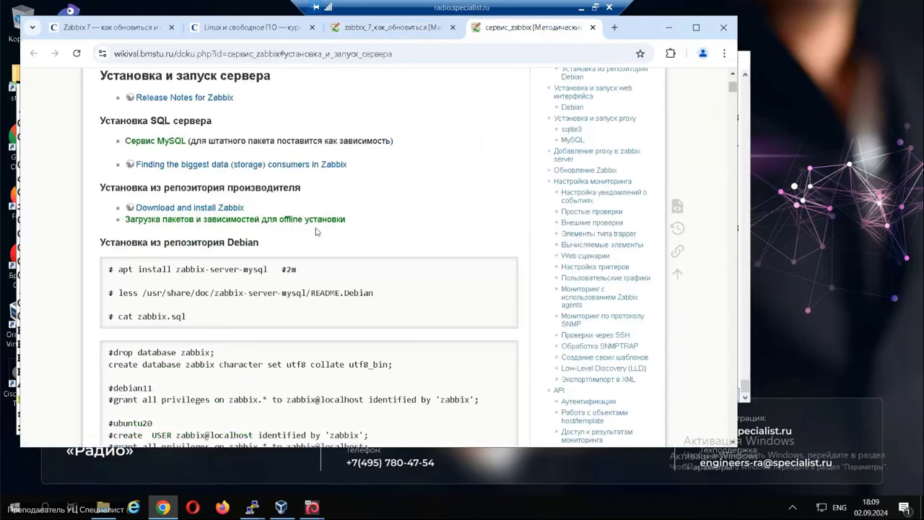
# Open the Сервис MySQL page in a new tab and copy 'apt install default-mysql-server'.
pyautogui.rightClick(164, 147)
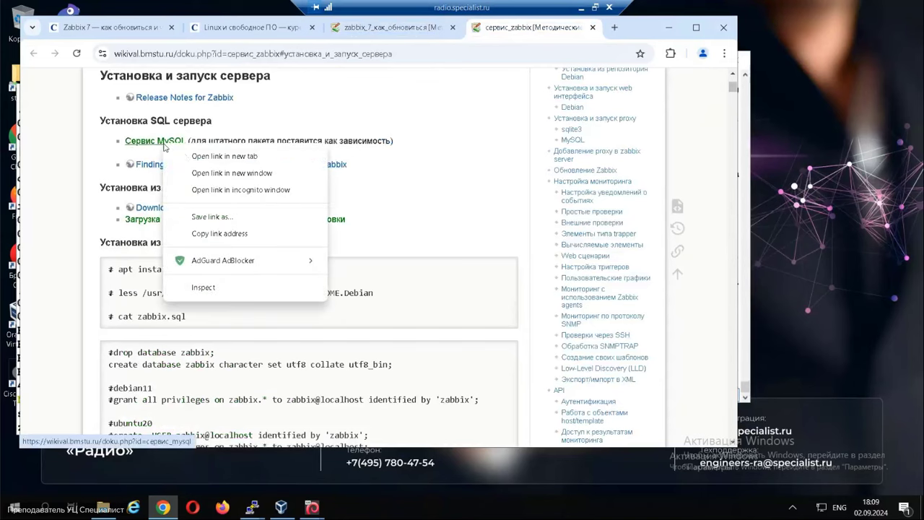
pyautogui.click(208, 156)
pyautogui.click(548, 28)
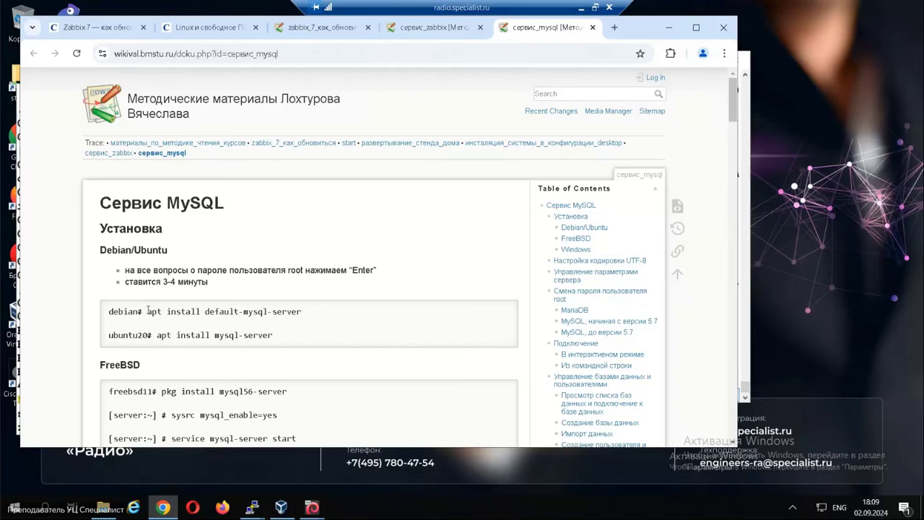
pyautogui.moveTo(148, 310); pyautogui.dragTo(308, 315)
pyautogui.hotkey('ctrl', 'c')
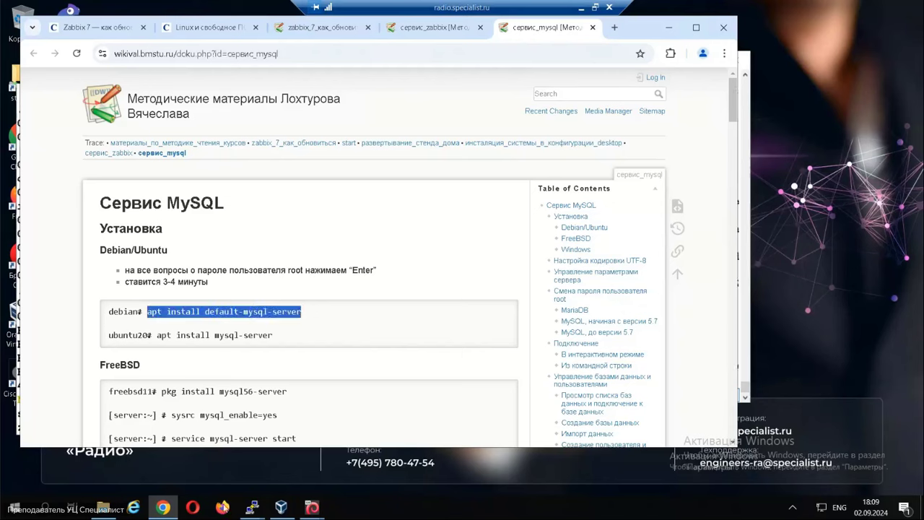
pyautogui.click(251, 508)
pyautogui.click(220, 441)
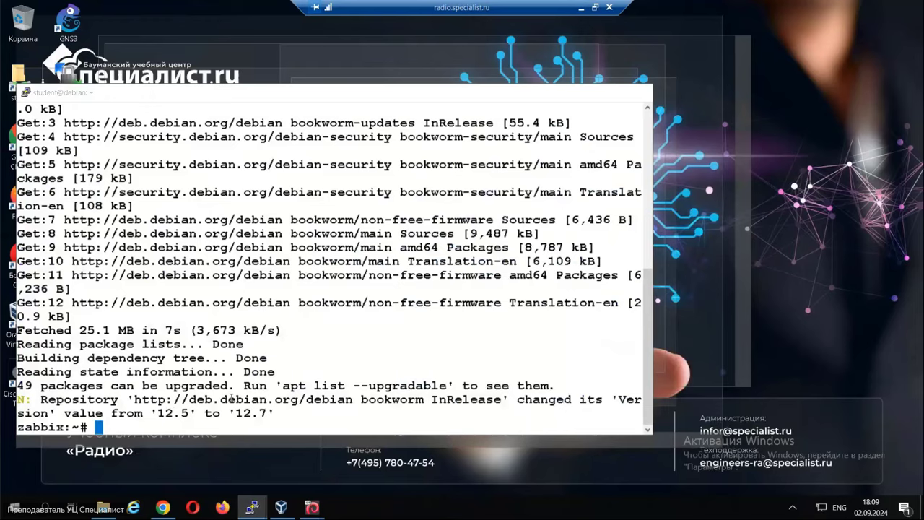
# Clear the zabbix terminal and install default-mysql-server, confirming the MariaDB packages.
pyautogui.hotkey('ctrl', 'l')
pyautogui.press('Return')
pyautogui.press('Return')
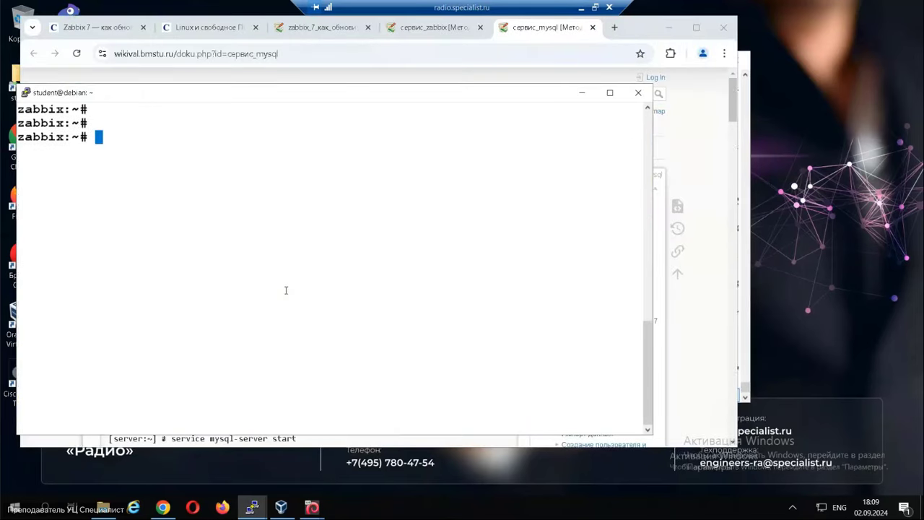
pyautogui.rightClick(286, 291)
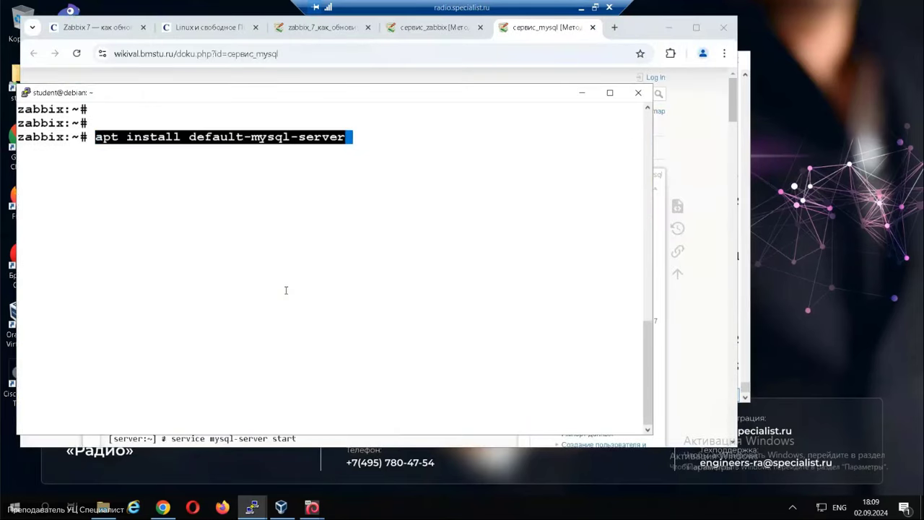
pyautogui.press('Return')
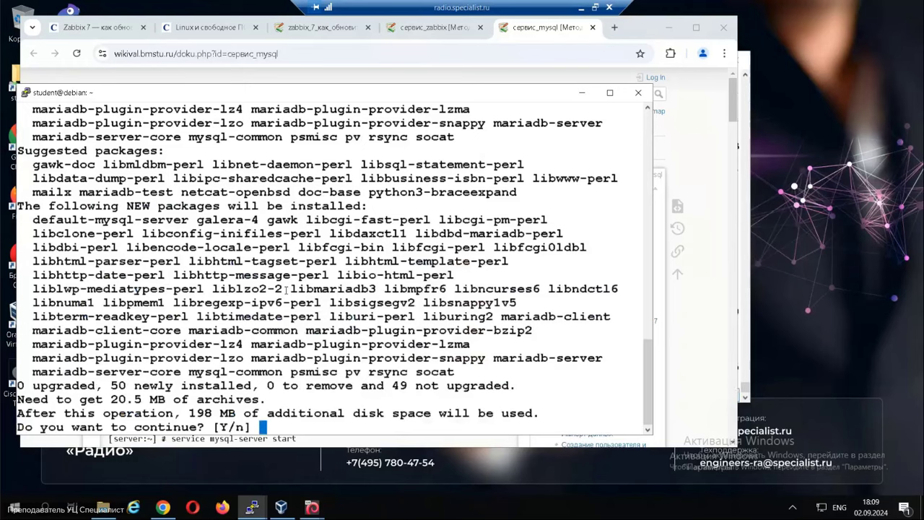
pyautogui.press('Return')
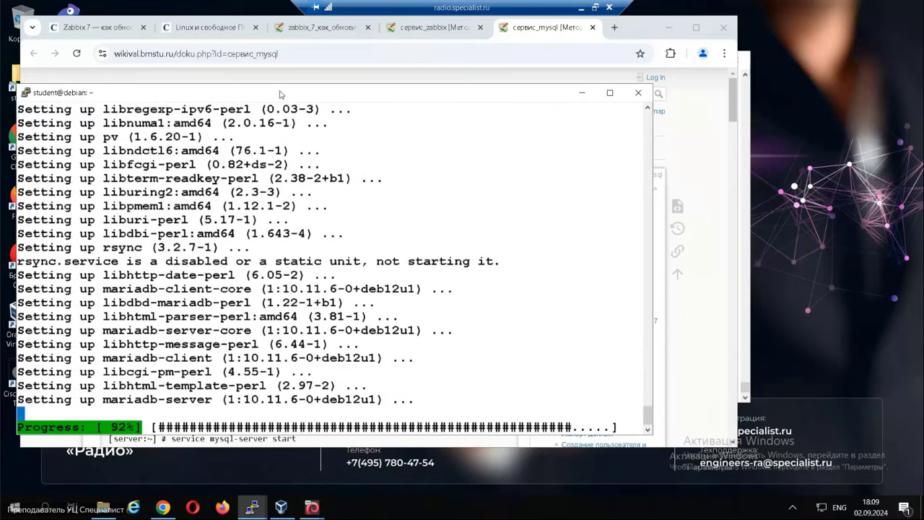
pyautogui.moveTo(326, 96); pyautogui.dragTo(318, 88)
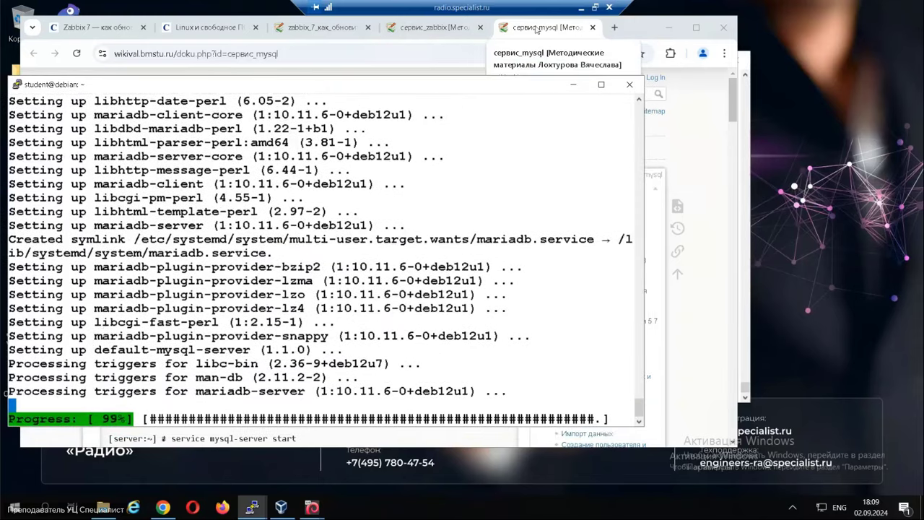
pyautogui.click(537, 29)
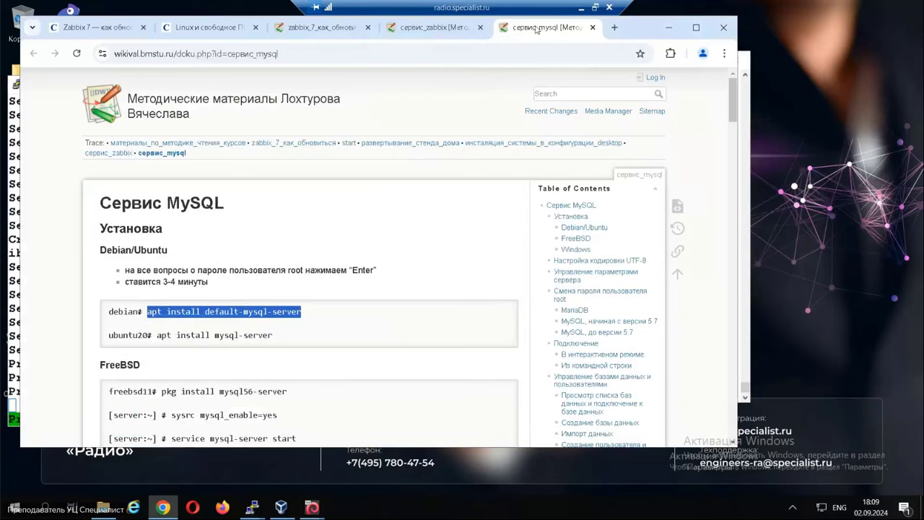
# Close the Сервис MySQL page and open the Zabbix download page in a new tab.
pyautogui.click(592, 27)
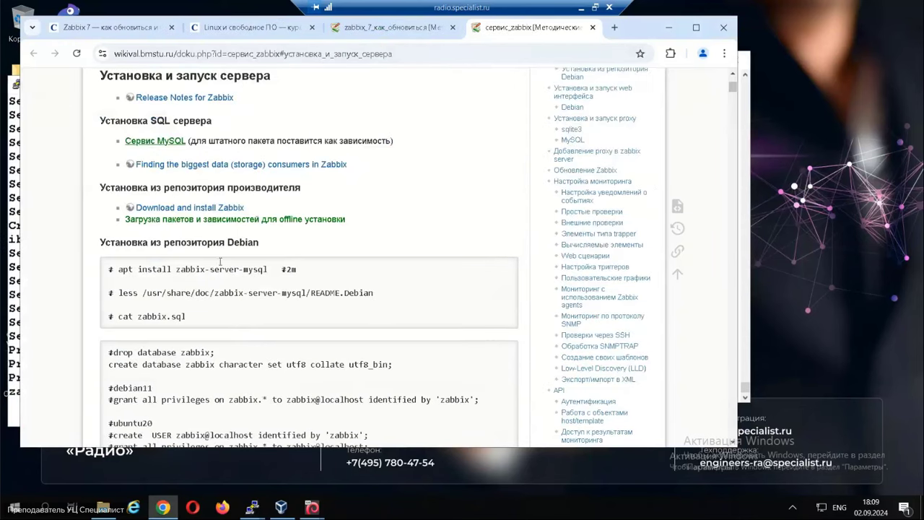
pyautogui.rightClick(242, 208)
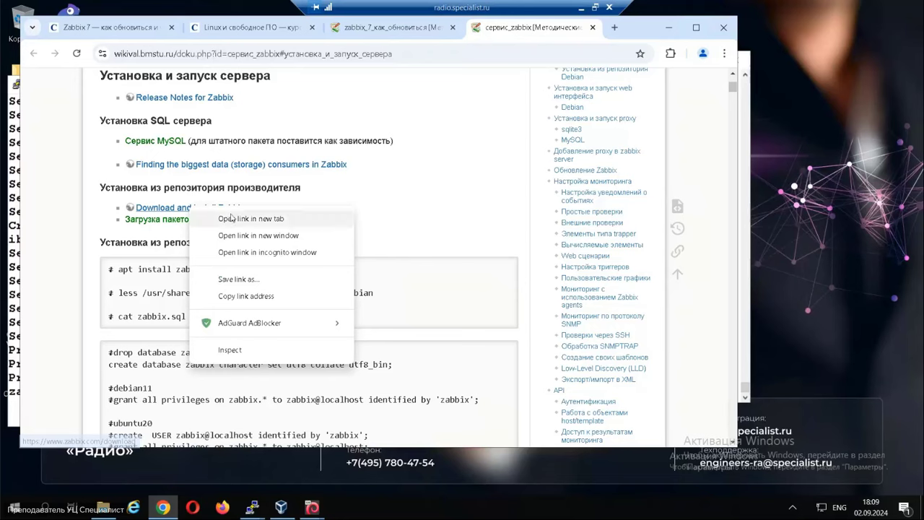
pyautogui.click(274, 216)
pyautogui.click(546, 27)
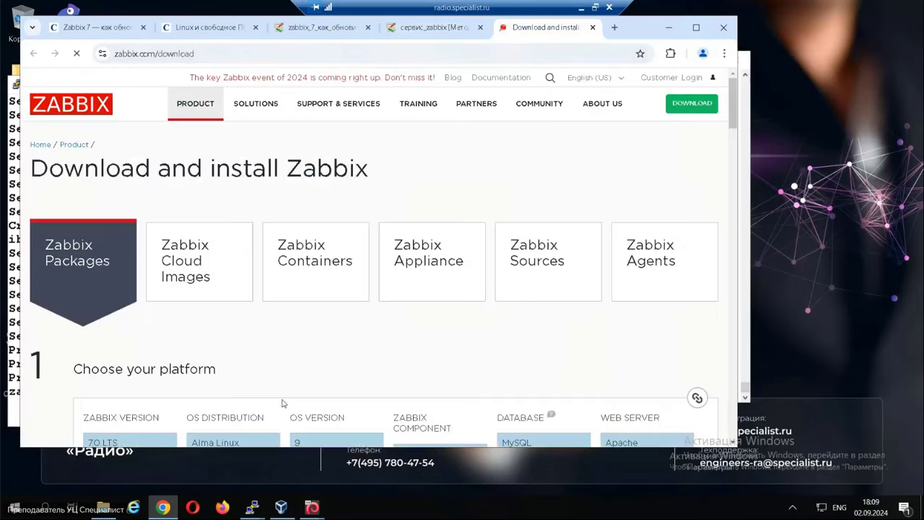
# Bring forward the zabbix server terminal where MariaDB finished installing.
pyautogui.click(250, 509)
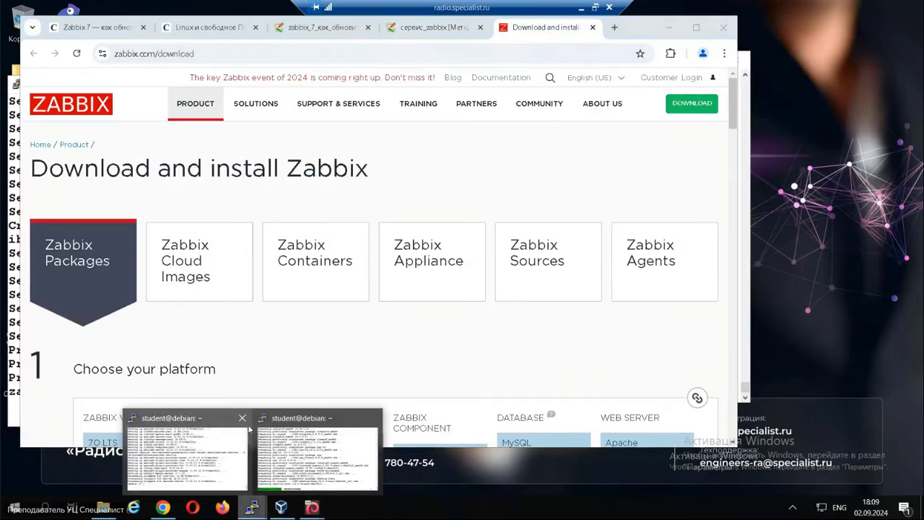
pyautogui.click(295, 449)
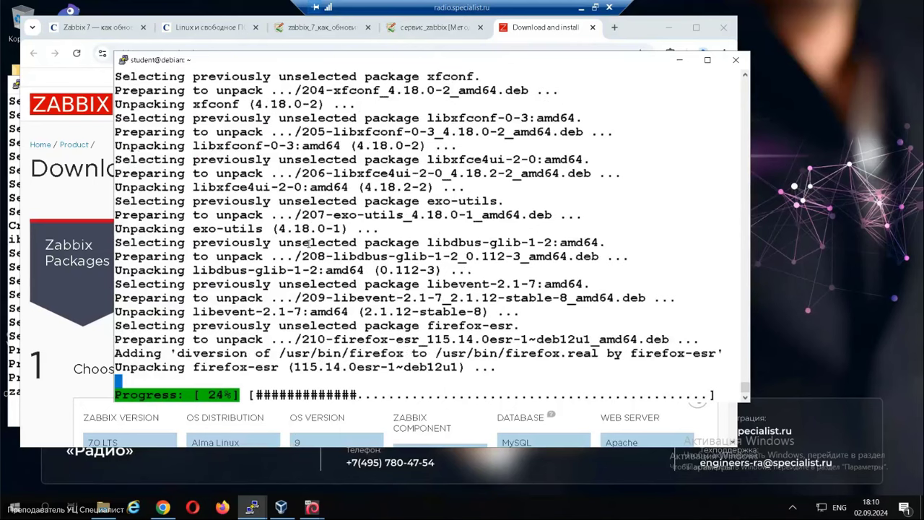
pyautogui.click(251, 508)
pyautogui.click(168, 432)
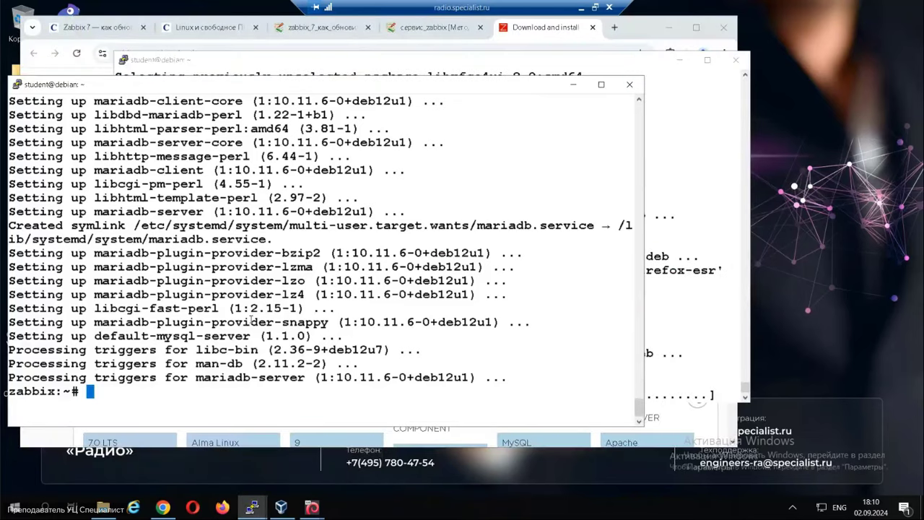
pyautogui.press('Return')
pyautogui.press('Return')
# Run apt search zabbix and highlight Debian's 6.0.14 version of the Zabbix packages.
pyautogui.write('apt ')
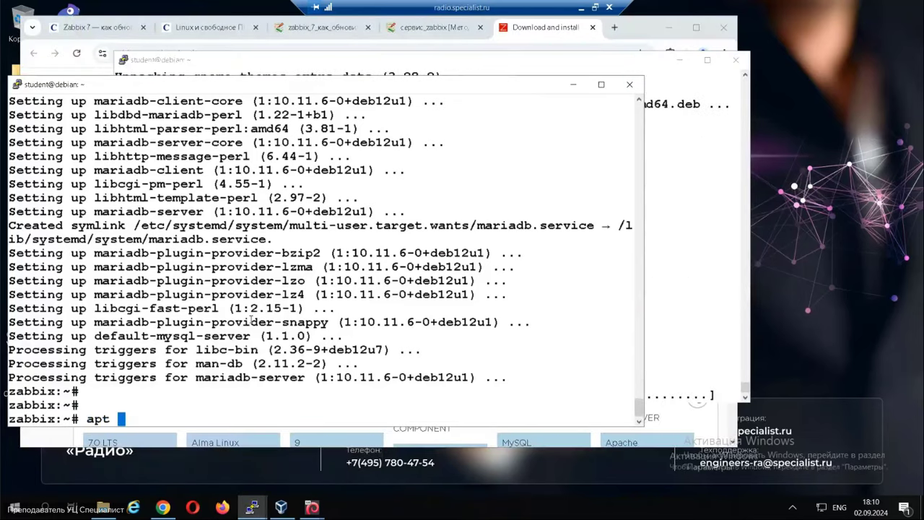
pyautogui.write('search ')
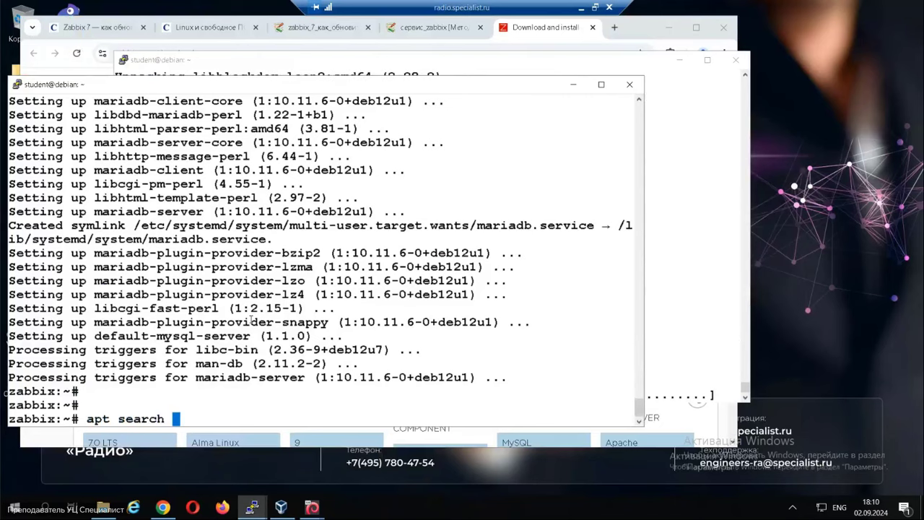
pyautogui.write('zabbix')
pyautogui.press('Return')
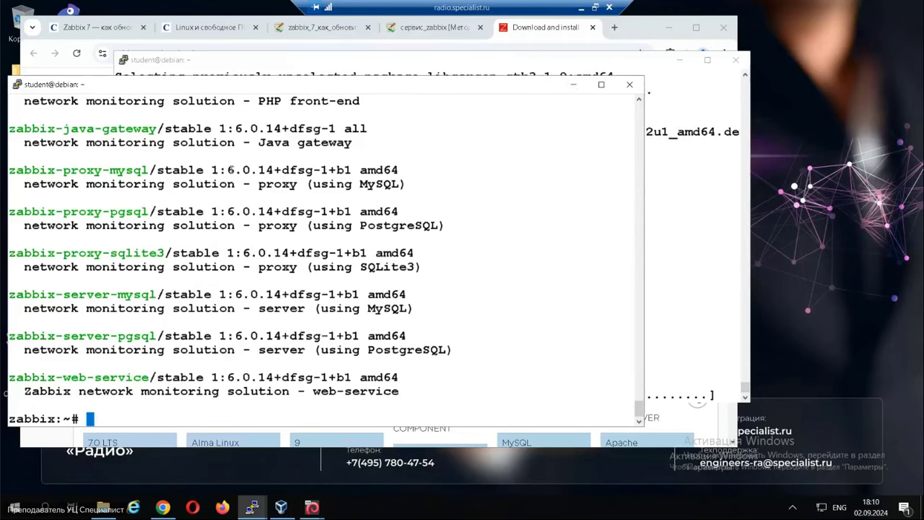
pyautogui.moveTo(228, 170); pyautogui.dragTo(268, 169)
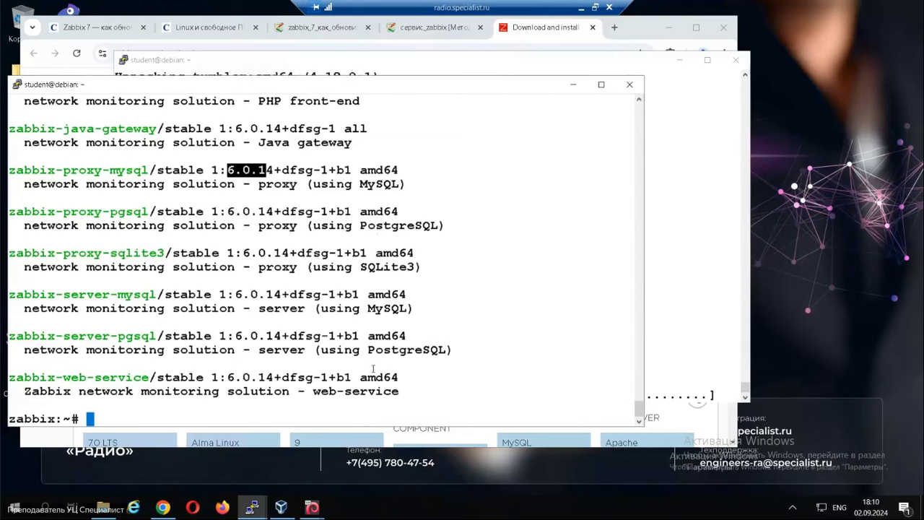
pyautogui.moveTo(227, 171); pyautogui.dragTo(281, 170)
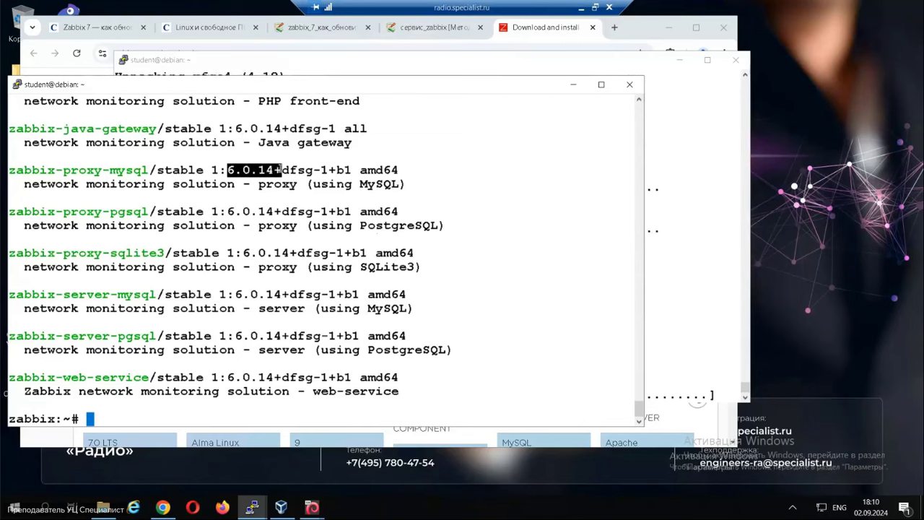
pyautogui.click(325, 187)
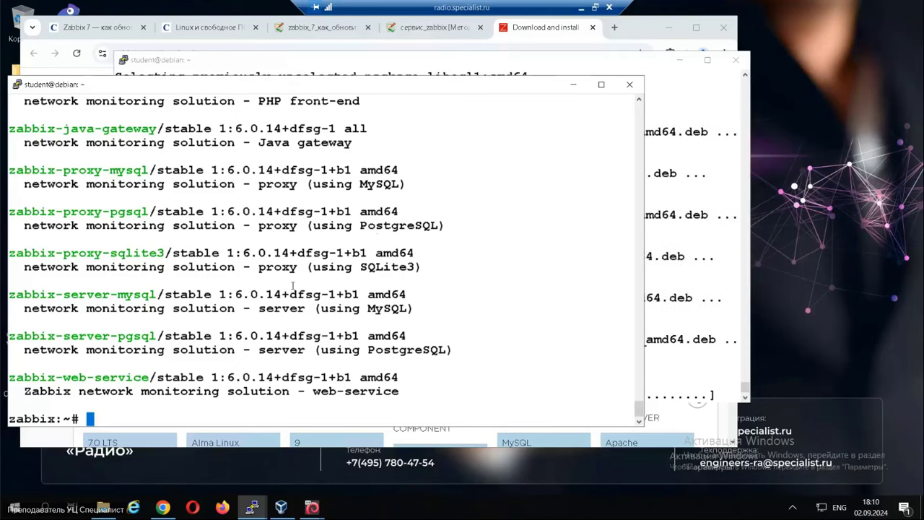
pyautogui.moveTo(47, 294); pyautogui.dragTo(111, 295)
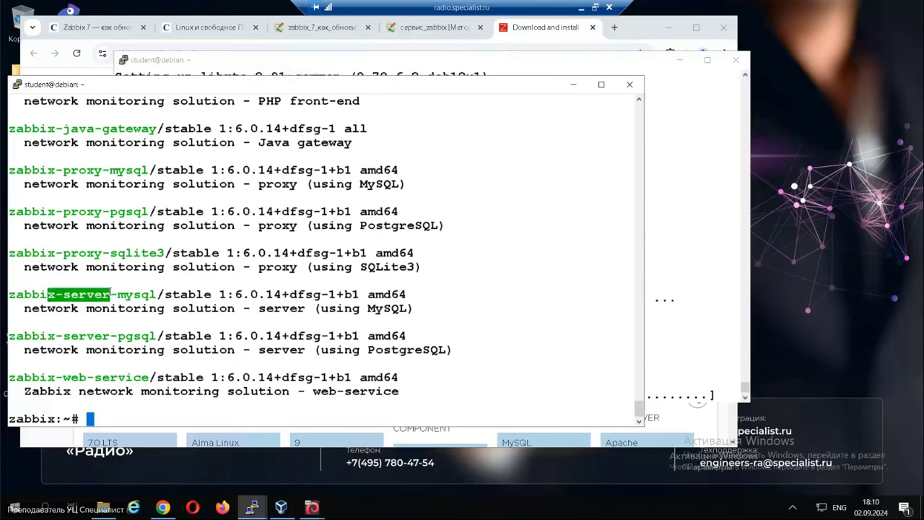
pyautogui.click(135, 292)
pyautogui.click(557, 29)
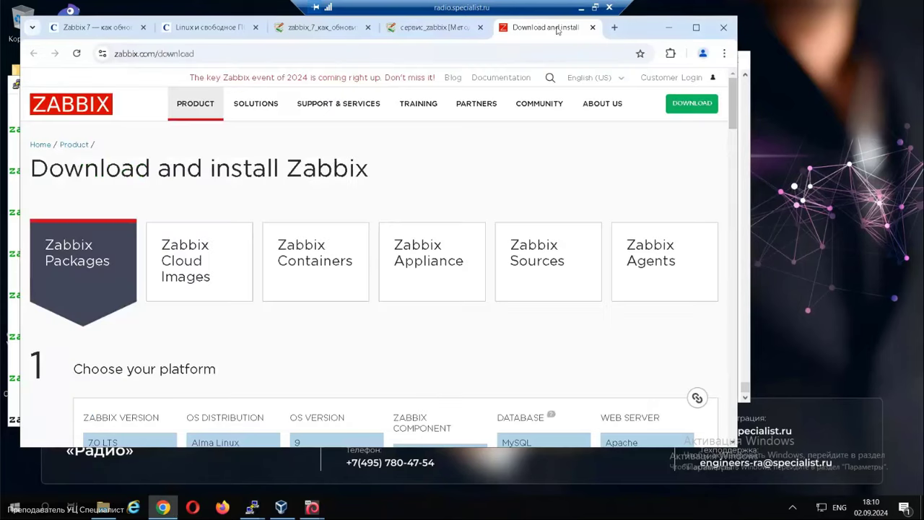
# Choose Zabbix 6.0 LTS, Debian 12 (Bookworm) and Server, Frontend, Agent on the download page.
pyautogui.scroll(-2, 346, 344)
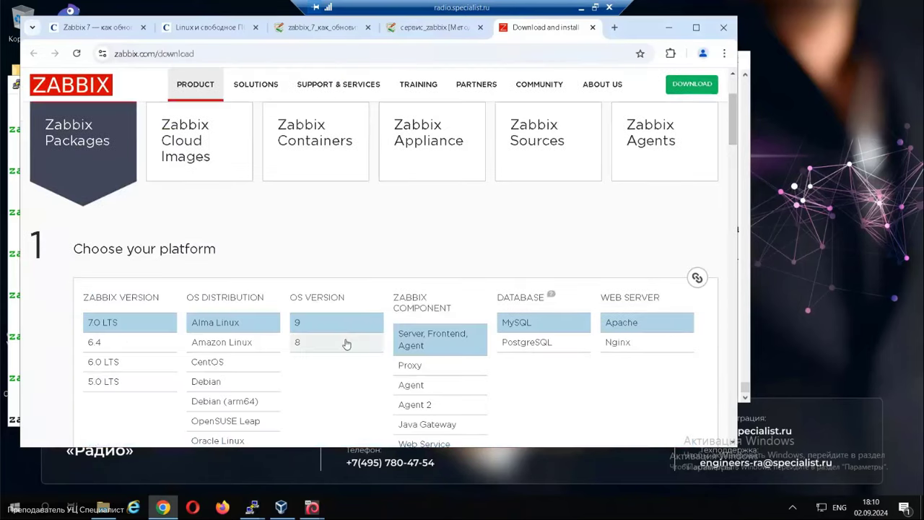
pyautogui.click(99, 362)
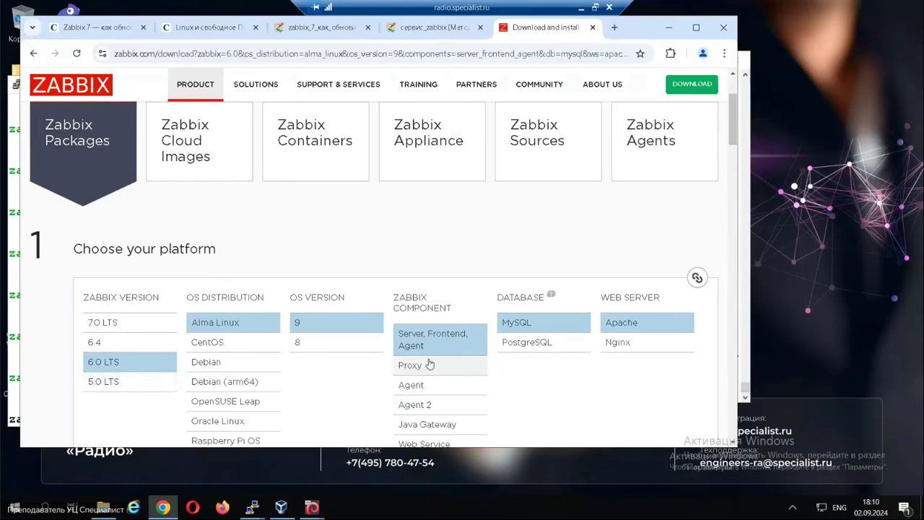
pyautogui.click(206, 362)
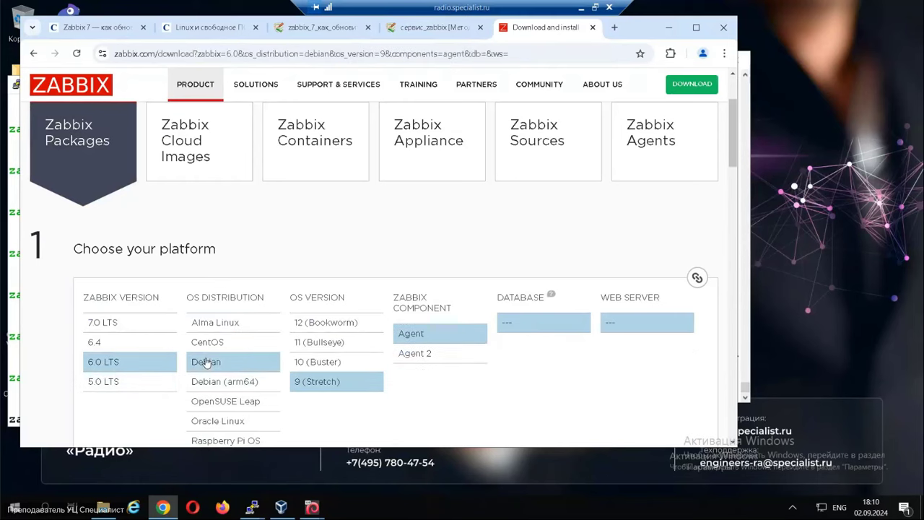
pyautogui.click(328, 326)
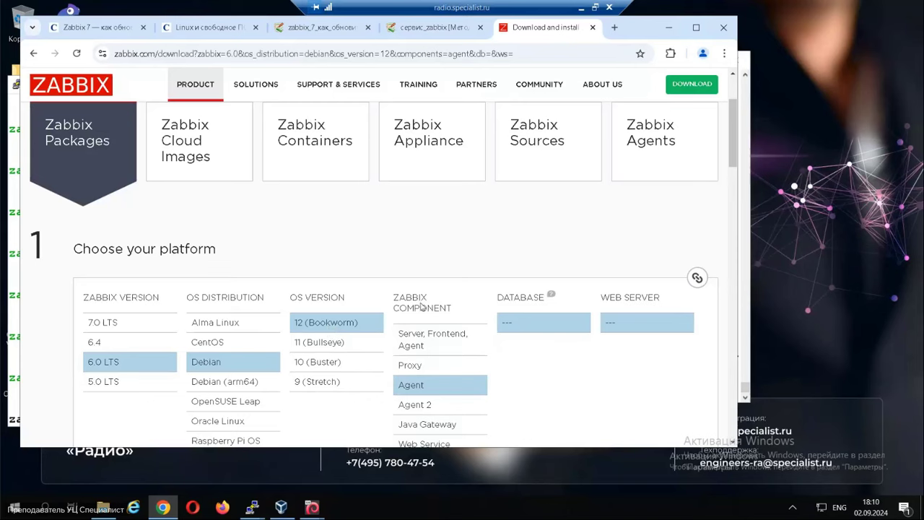
pyautogui.click(408, 345)
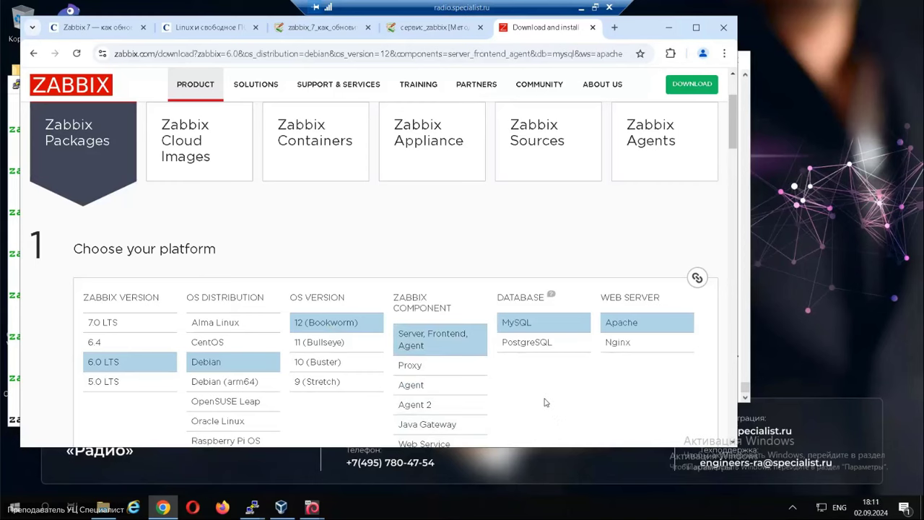
# Copy the repository wget command from the install instructions.
pyautogui.scroll(-3, 546, 402)
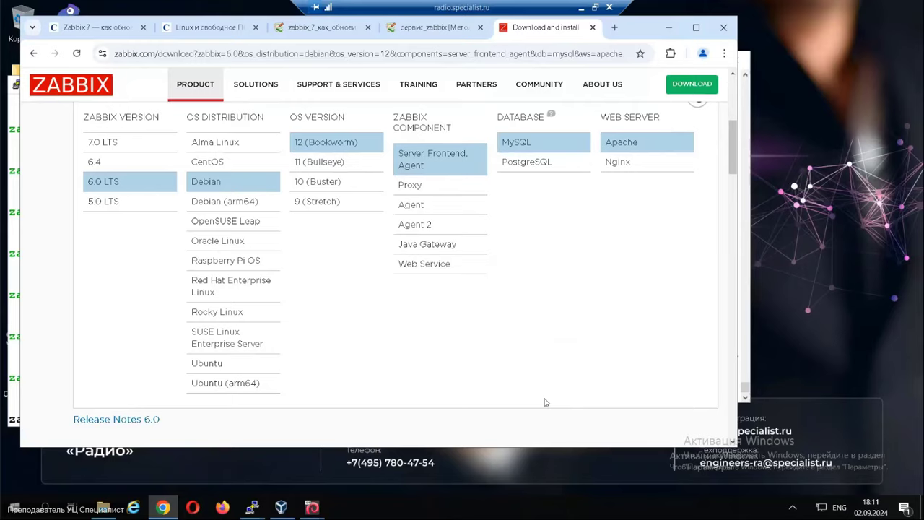
pyautogui.scroll(-4, 546, 402)
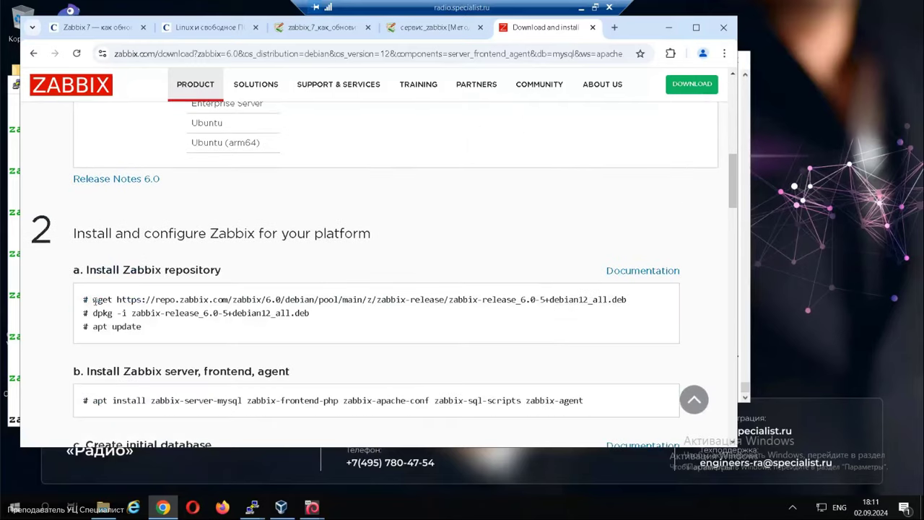
pyautogui.moveTo(91, 299); pyautogui.dragTo(627, 299)
pyautogui.hotkey('ctrl', 'c')
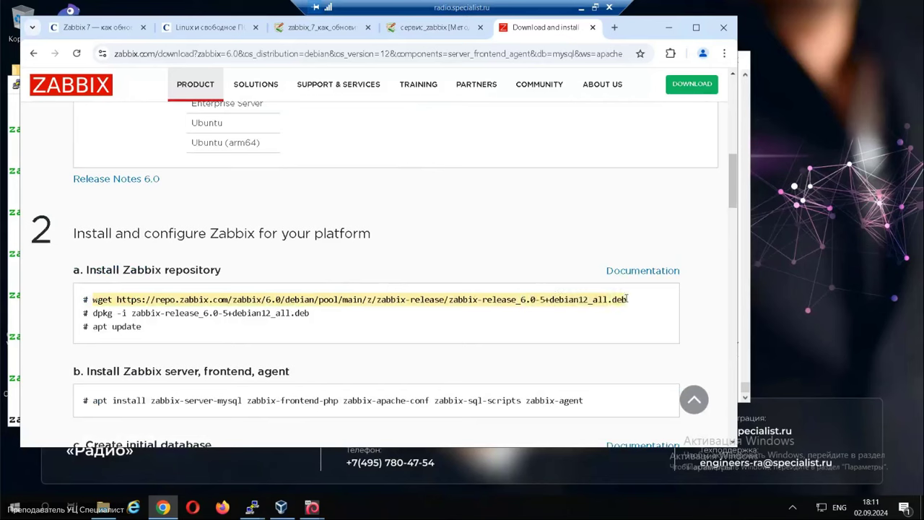
# Download and install zabbix-release_6.0-5+debian12_all.deb with wget and dpkg -i.
pyautogui.hotkey('alt', 'Tab')
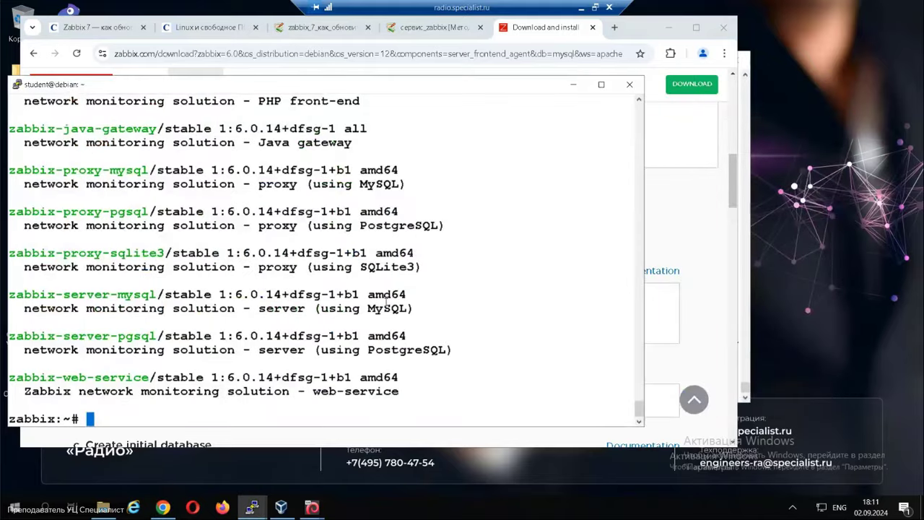
pyautogui.rightClick(387, 303)
pyautogui.press('Return')
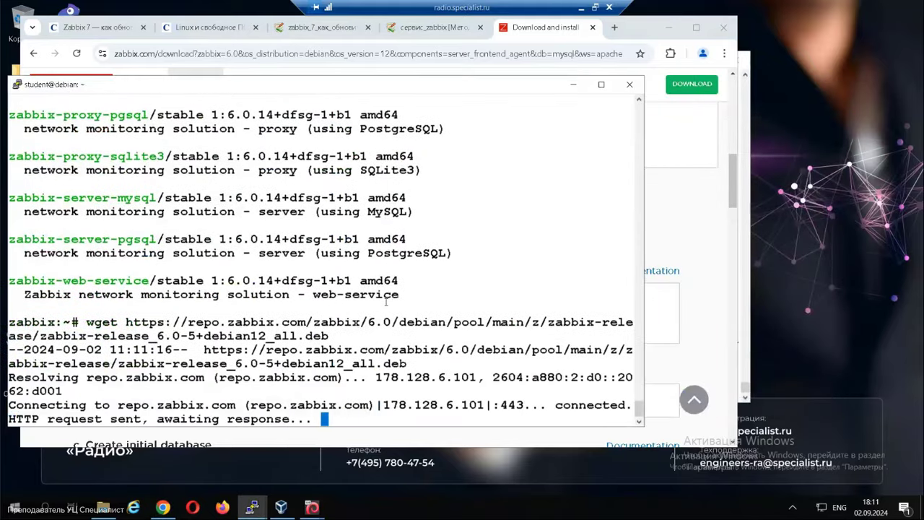
pyautogui.hotkey('alt', 'Tab')
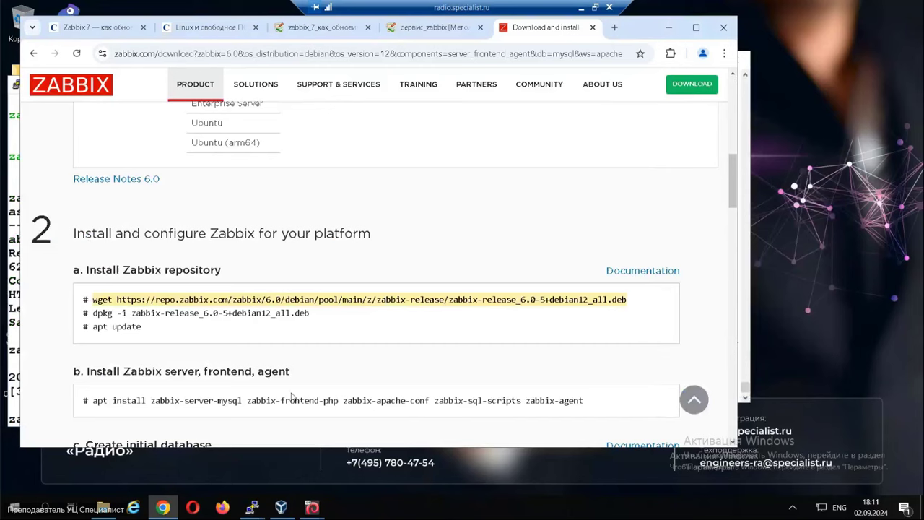
pyautogui.moveTo(94, 313); pyautogui.dragTo(317, 314)
pyautogui.hotkey('ctrl', 'c')
pyautogui.hotkey('alt', 'Tab')
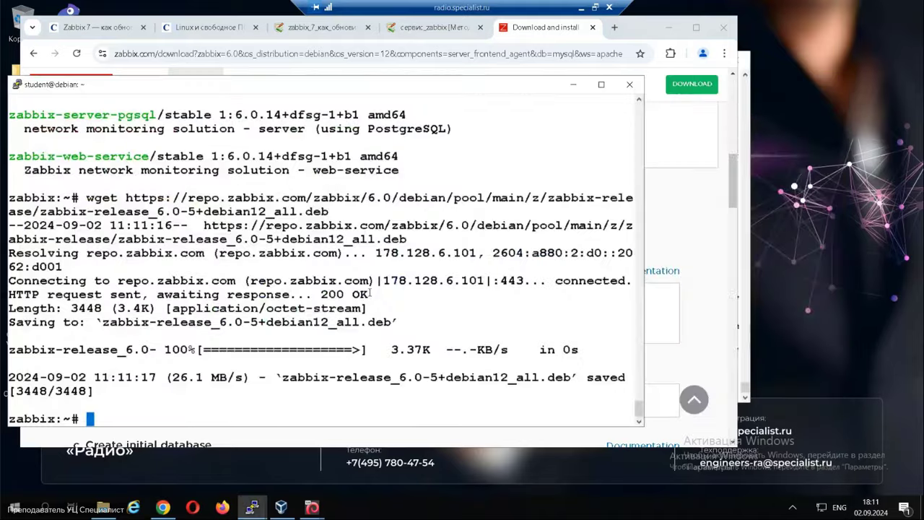
pyautogui.rightClick(370, 293)
pyautogui.press('Return')
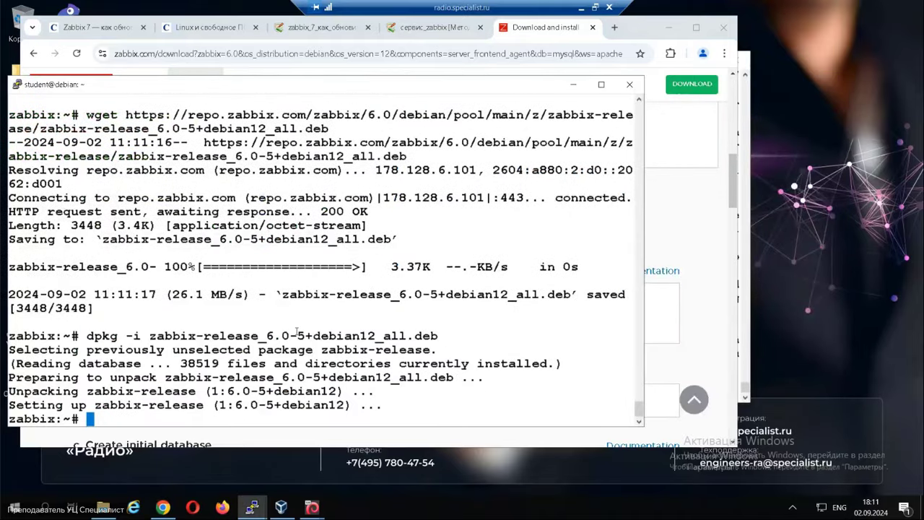
# Run apt update to load the Zabbix Bookworm repository.
pyautogui.hotkey('alt', 'Tab')
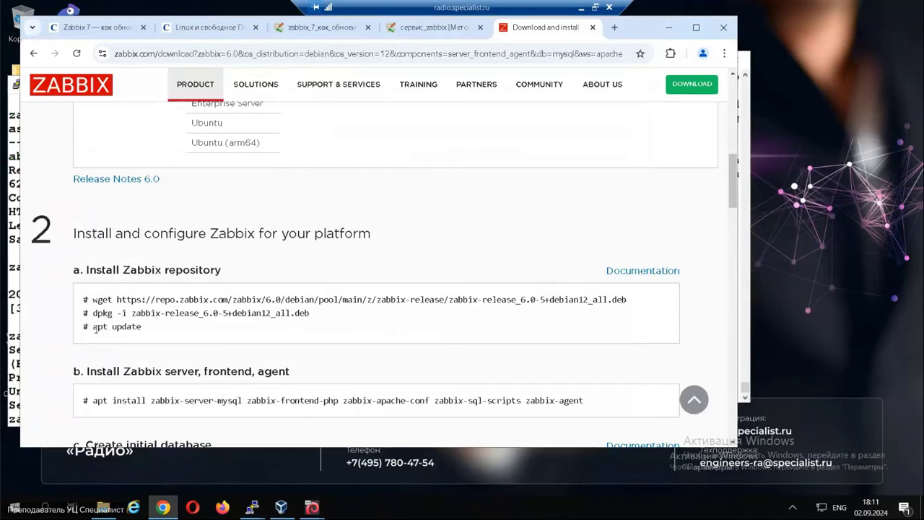
pyautogui.tripleClick(139, 327)
pyautogui.hotkey('ctrl', 'c')
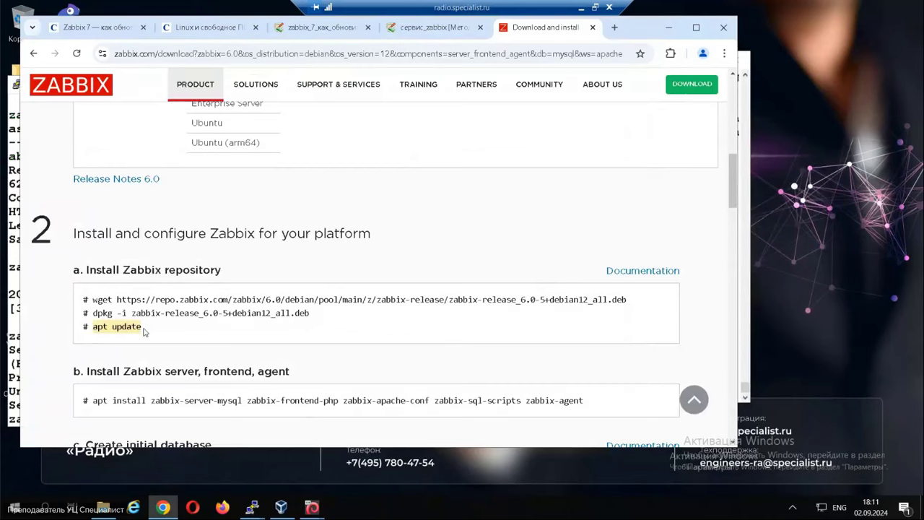
pyautogui.hotkey('alt', 'Tab')
pyautogui.rightClick(364, 299)
pyautogui.press('Return')
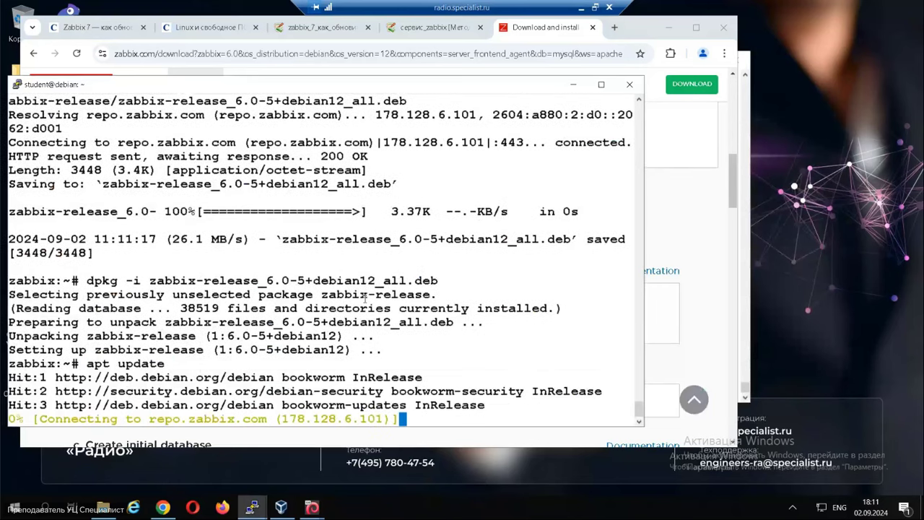
# Copy the server, frontend and agent apt install command from the download page.
pyautogui.click(353, 438)
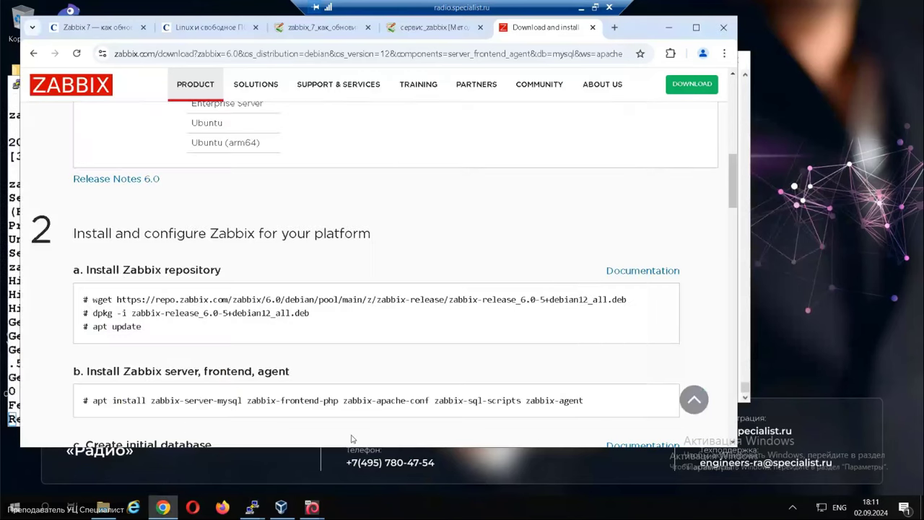
pyautogui.moveTo(93, 401); pyautogui.dragTo(583, 399)
pyautogui.hotkey('ctrl', 'c')
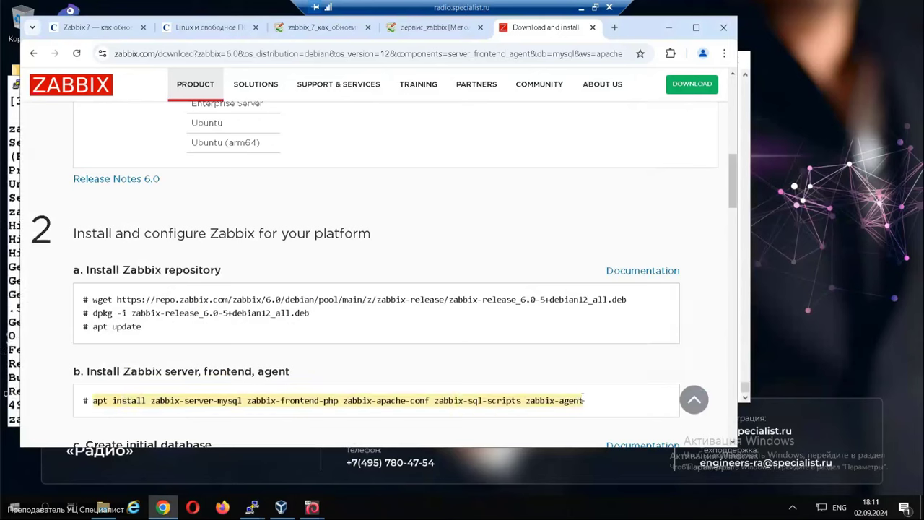
pyautogui.hotkey('alt', 'Tab')
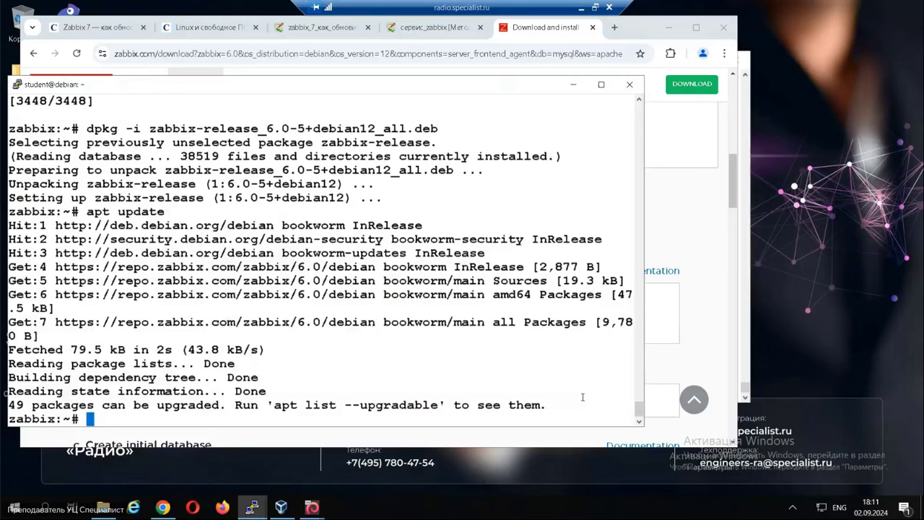
# Install the Zabbix server, frontend, Apache config, SQL scripts and agent, confirming 72 new packages.
pyautogui.rightClick(380, 323)
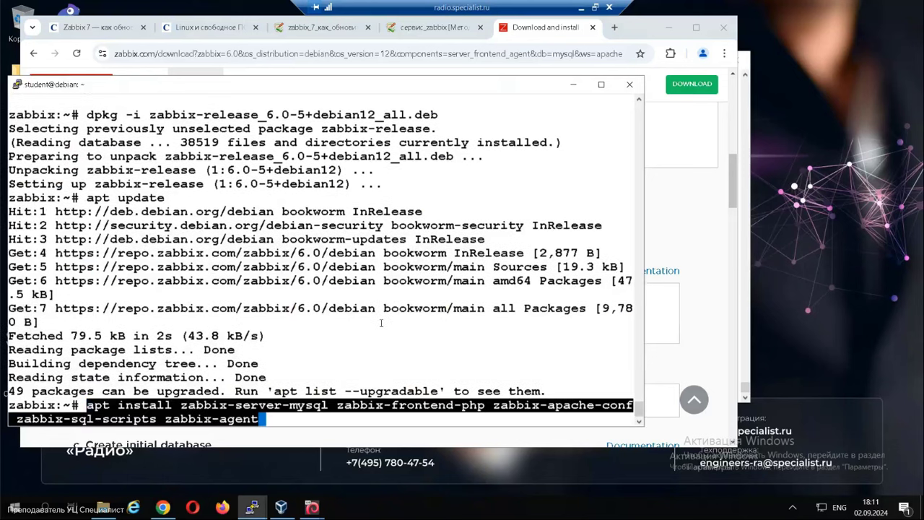
pyautogui.press('Return')
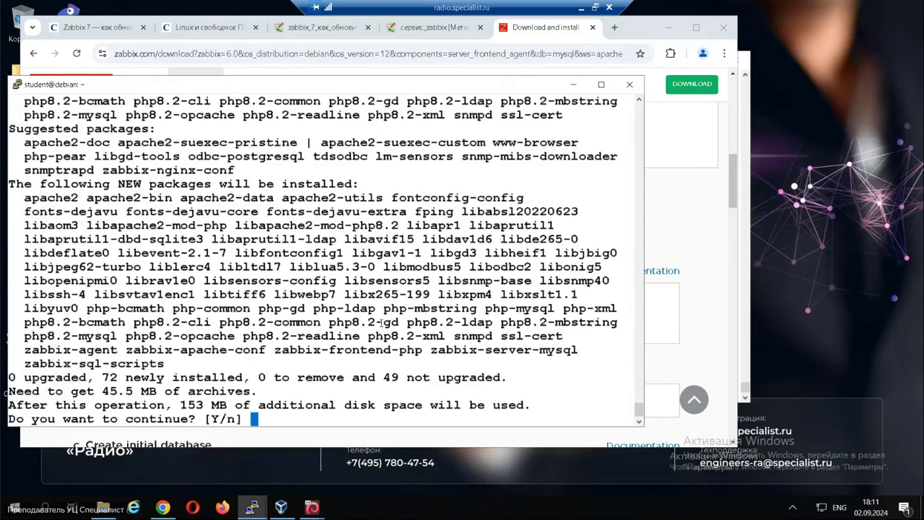
pyautogui.press('Return')
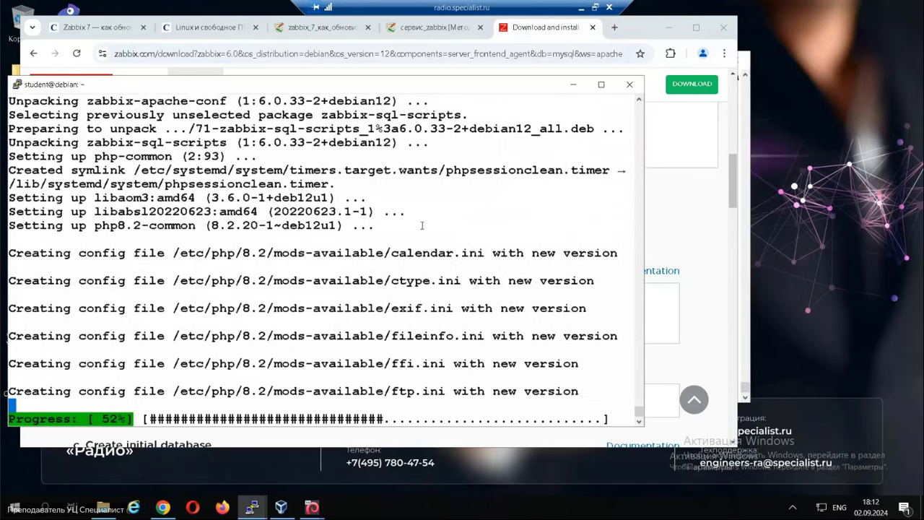
pyautogui.moveTo(518, 90); pyautogui.dragTo(523, 66)
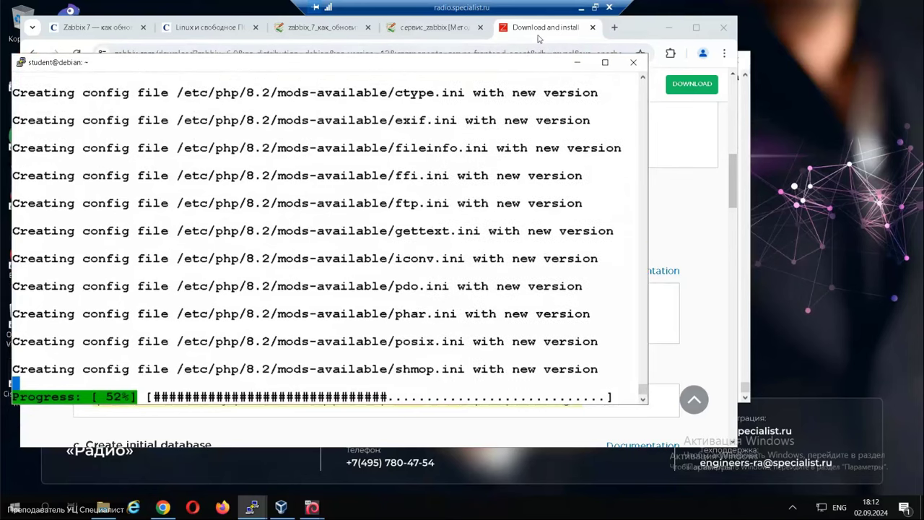
# Scroll the Zabbix download page to the database-creation instructions.
pyautogui.click(540, 39)
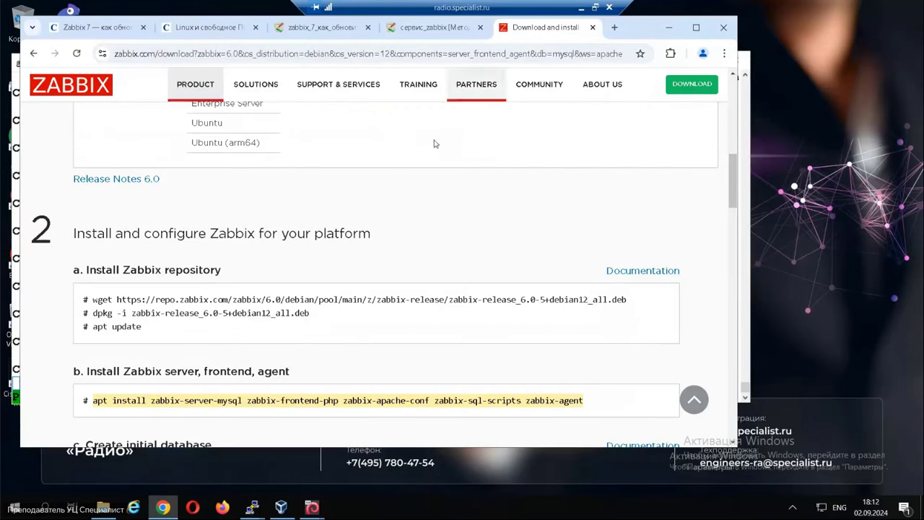
pyautogui.scroll(-2, 409, 329)
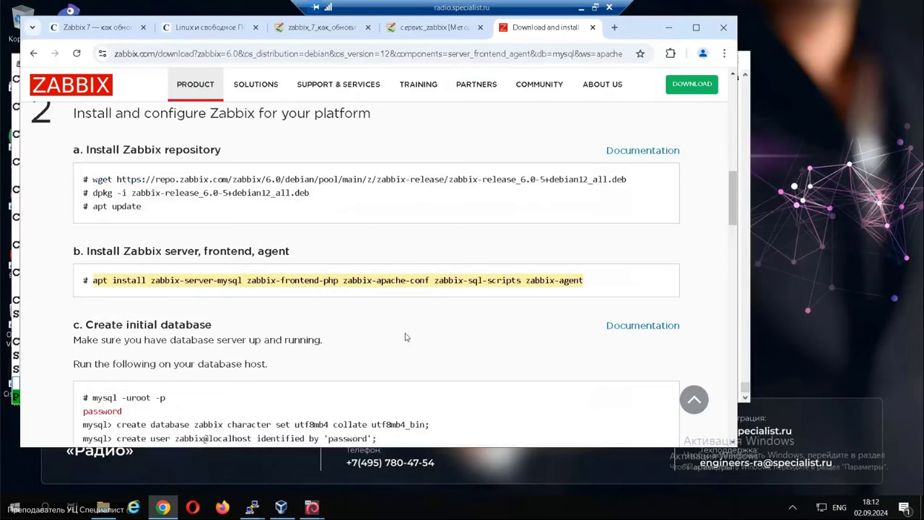
pyautogui.scroll(-1, 409, 329)
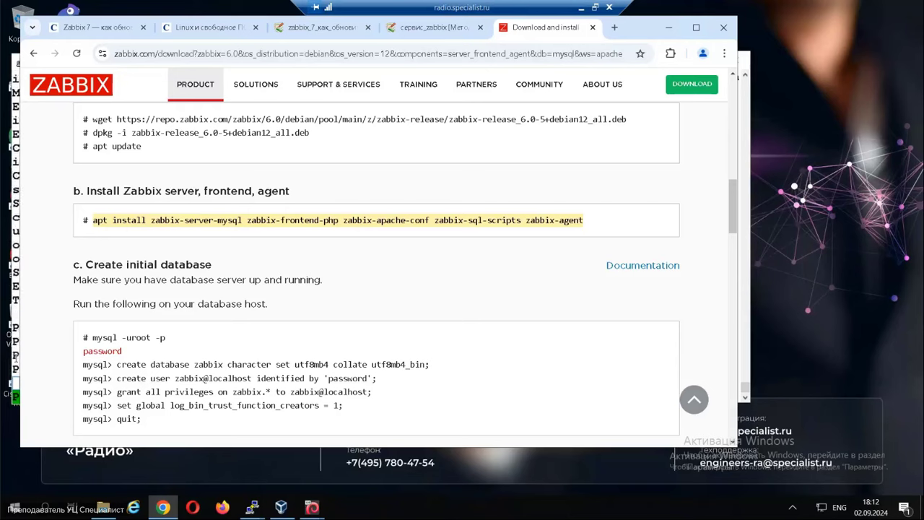
# Start the MariaDB monitor by running mysql, copied from the Zabbix instructions.
pyautogui.moveTo(638, 30); pyautogui.dragTo(678, 29)
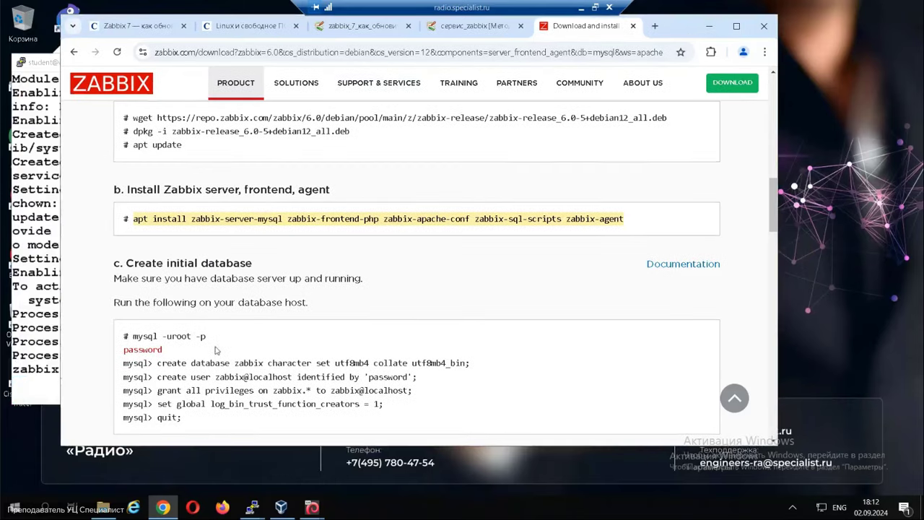
pyautogui.click(38, 362)
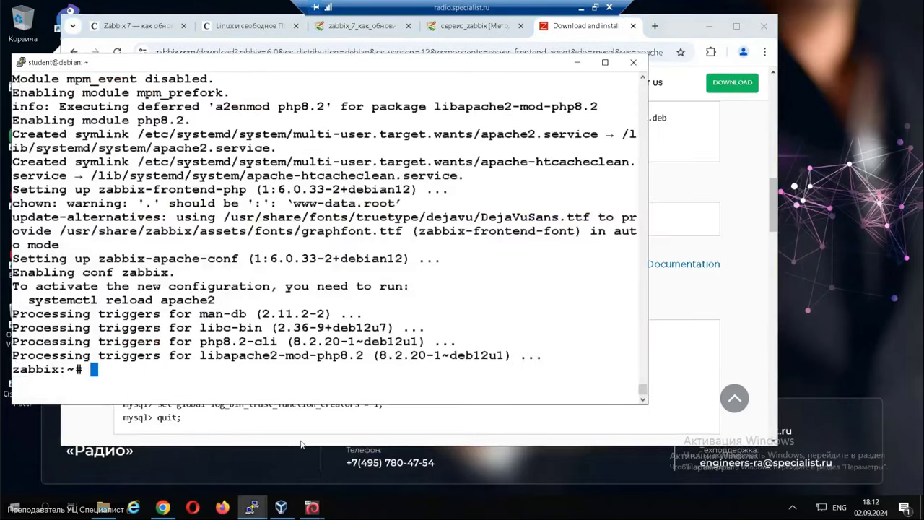
pyautogui.click(302, 444)
pyautogui.doubleClick(142, 337)
pyautogui.hotkey('ctrl', 'c')
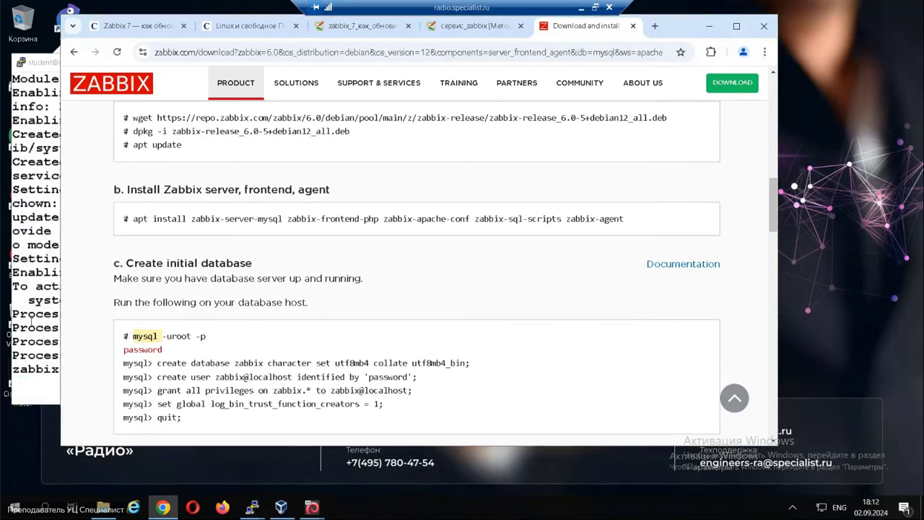
pyautogui.click(32, 322)
pyautogui.rightClick(31, 322)
pyautogui.press('Return')
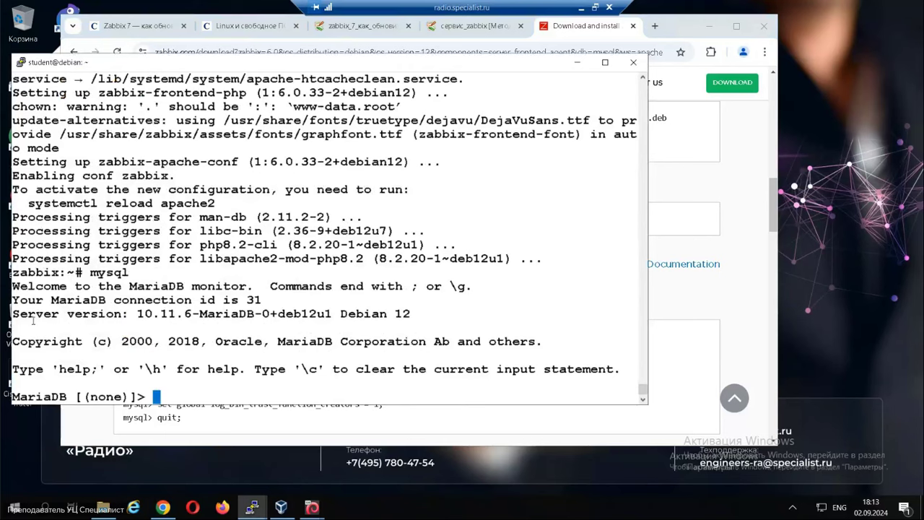
# Create the zabbix database in MariaDB.
pyautogui.click(679, 301)
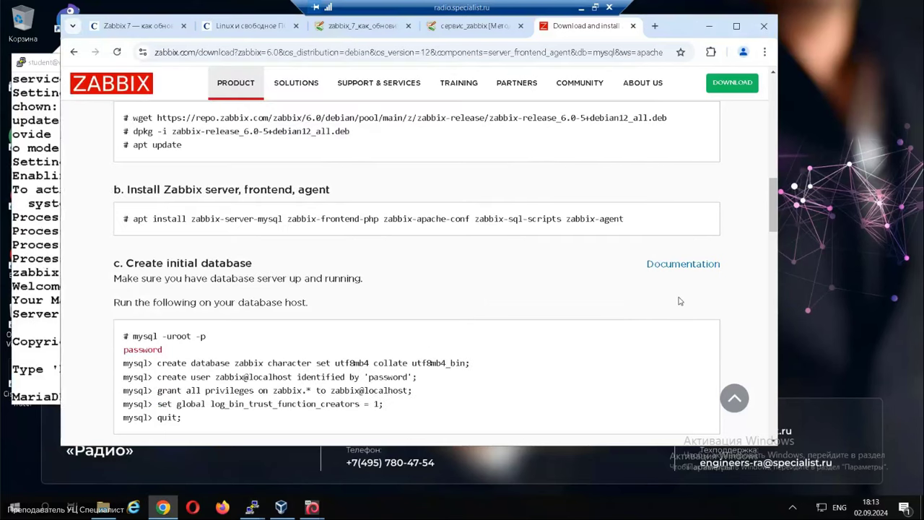
pyautogui.scroll(-1, 678, 301)
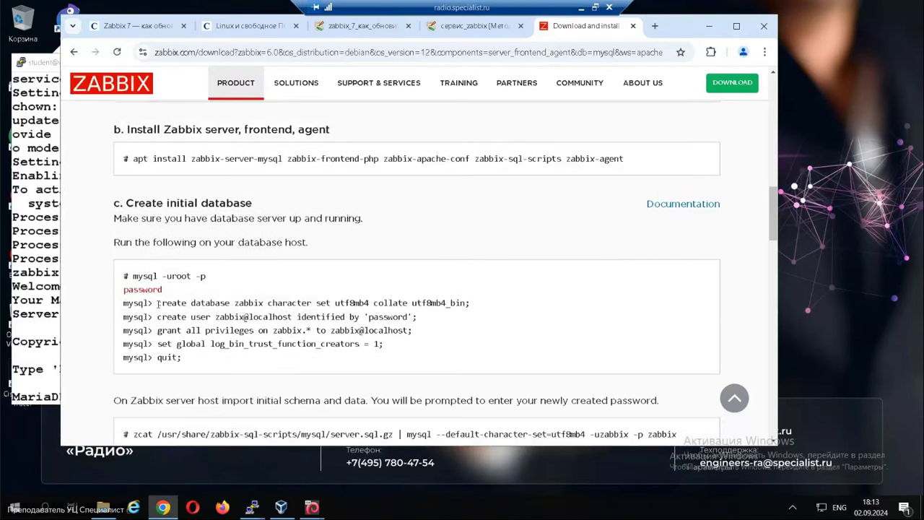
pyautogui.moveTo(157, 303); pyautogui.dragTo(474, 304)
pyautogui.hotkey('ctrl', 'c')
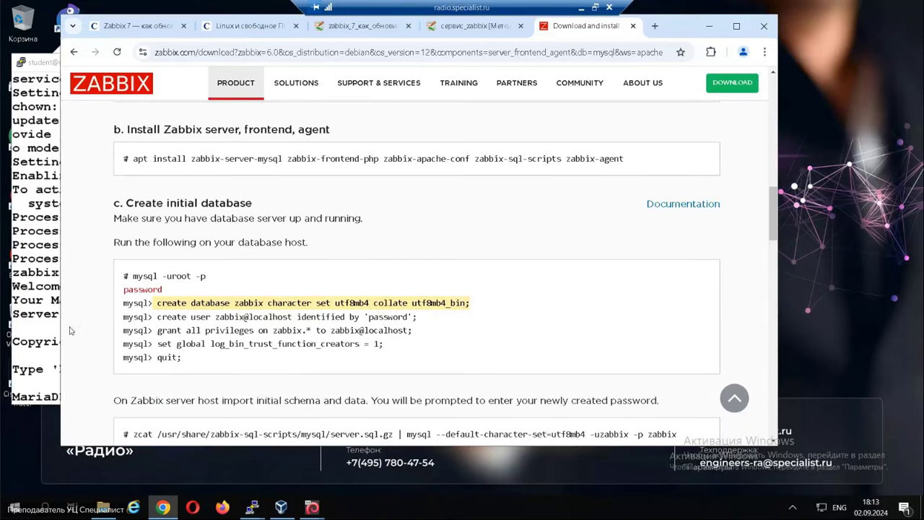
pyautogui.click(42, 326)
pyautogui.rightClick(41, 325)
pyautogui.press('Return')
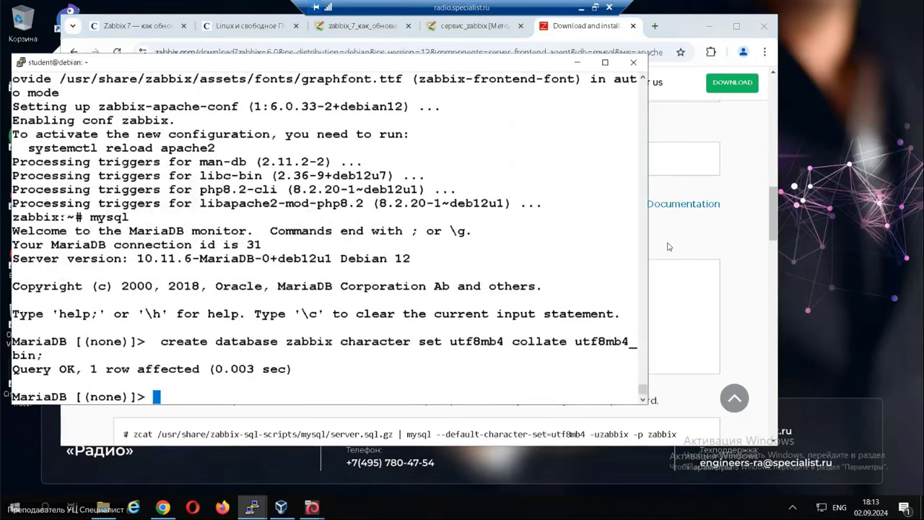
# Create the zabbix@localhost user and grant it all privileges on the zabbix database.
pyautogui.click(649, 254)
pyautogui.moveTo(159, 318); pyautogui.dragTo(421, 317)
pyautogui.hotkey('ctrl', 'c')
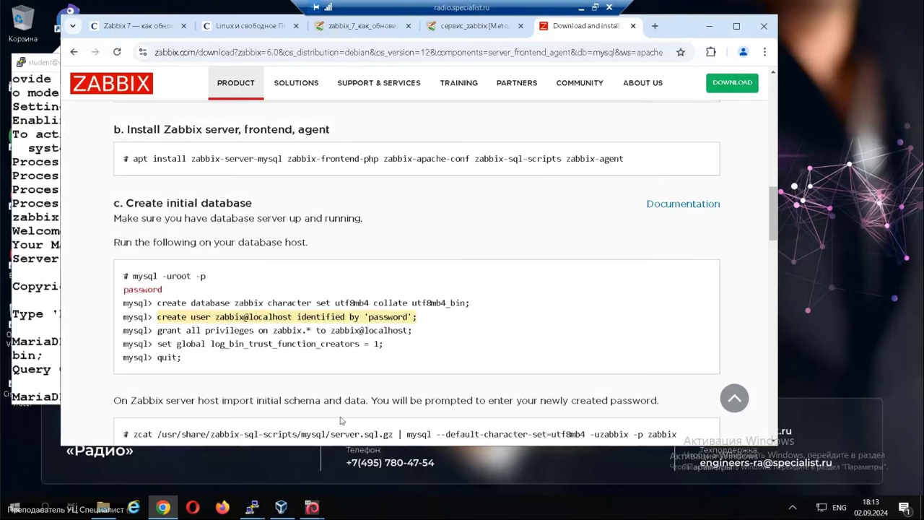
pyautogui.click(48, 365)
pyautogui.rightClick(49, 364)
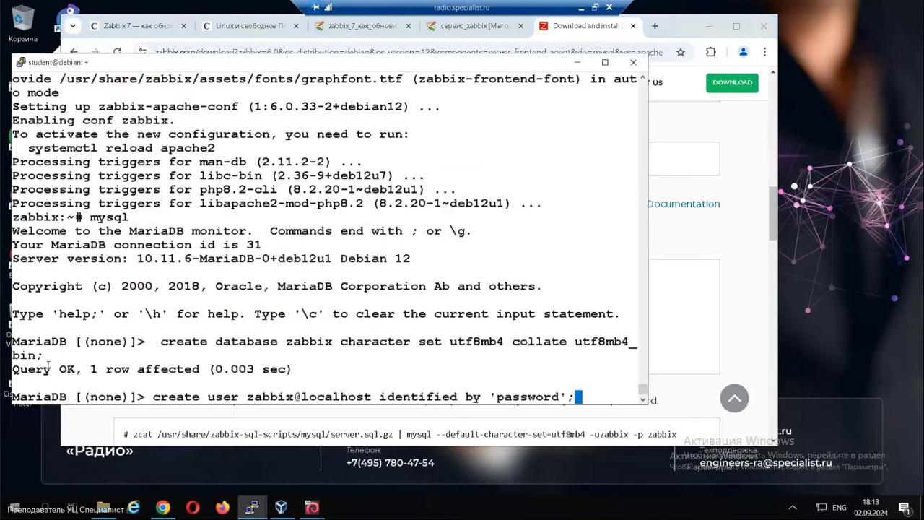
pyautogui.press('Return')
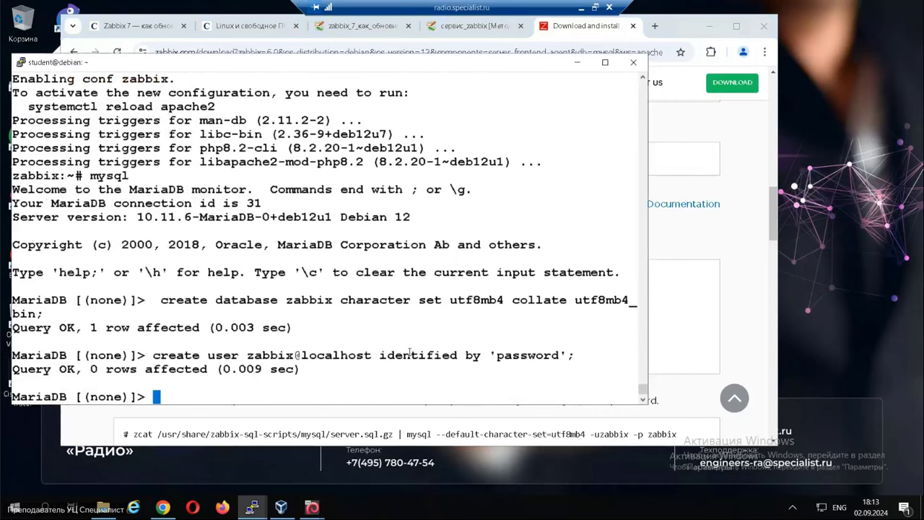
pyautogui.click(349, 420)
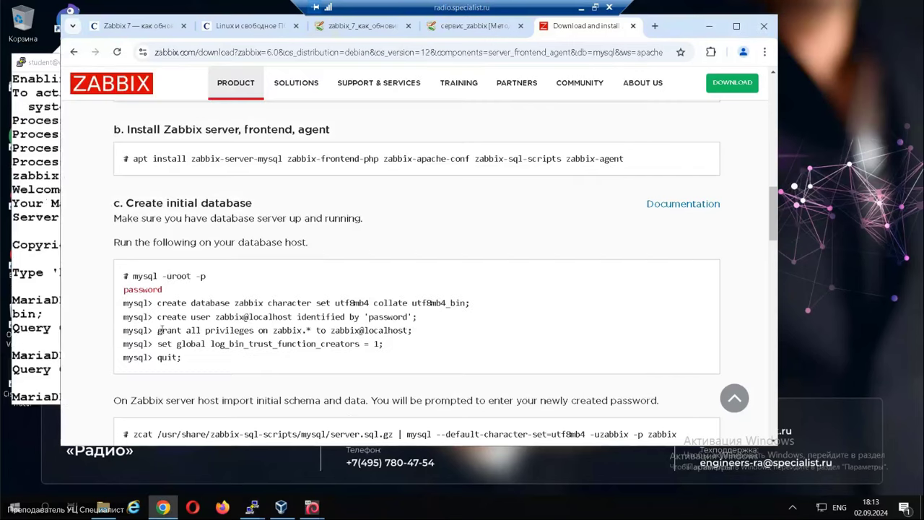
pyautogui.moveTo(158, 330); pyautogui.dragTo(416, 336)
pyautogui.hotkey('ctrl', 'c')
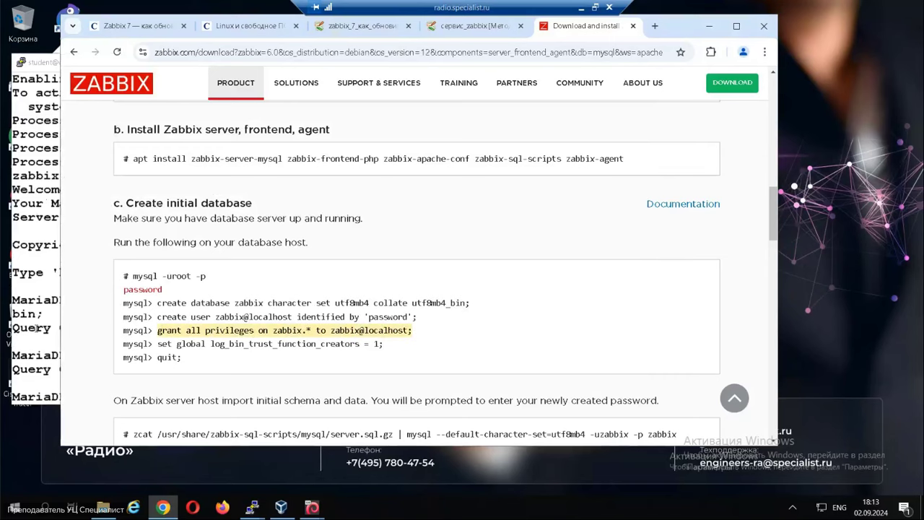
pyautogui.click(37, 329)
pyautogui.rightClick(35, 327)
pyautogui.press('Return')
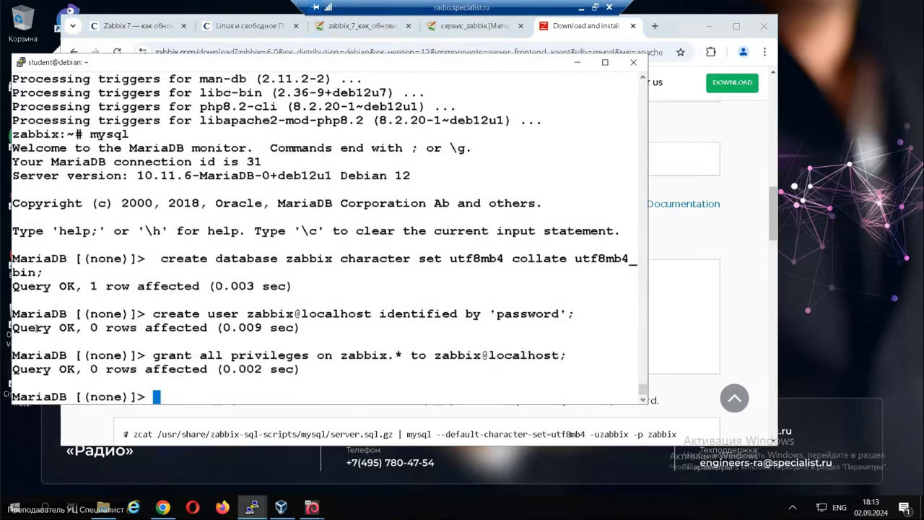
# Set the global log_bin_trust_function_creators to 1.
pyautogui.click(683, 346)
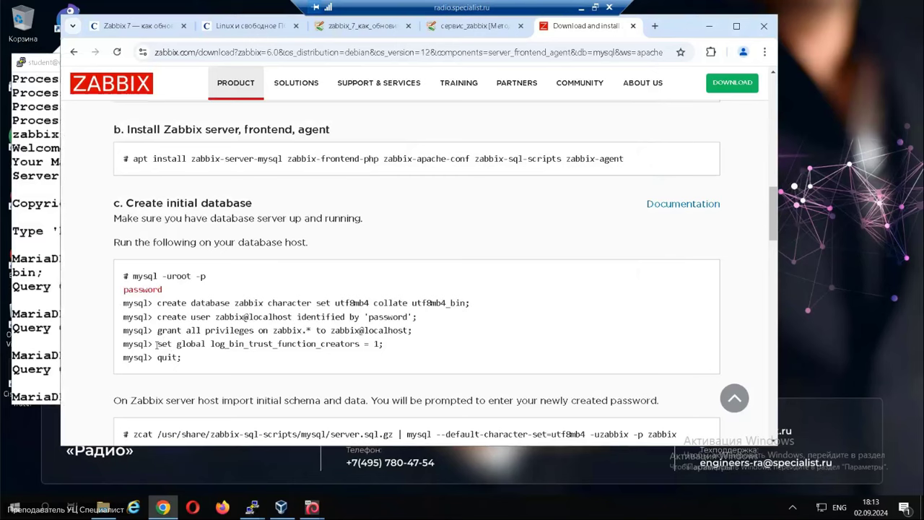
pyautogui.moveTo(158, 344); pyautogui.dragTo(384, 343)
pyautogui.hotkey('ctrl', 'c')
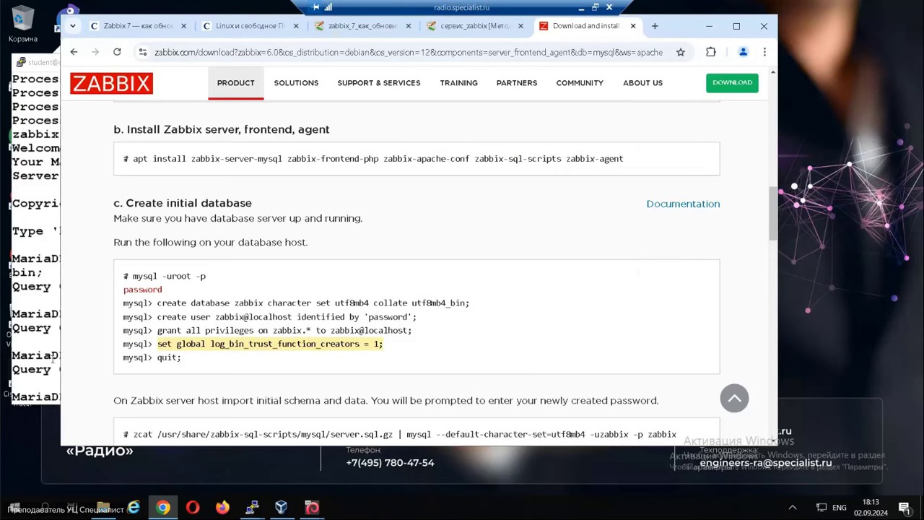
pyautogui.click(25, 325)
pyautogui.rightClick(25, 327)
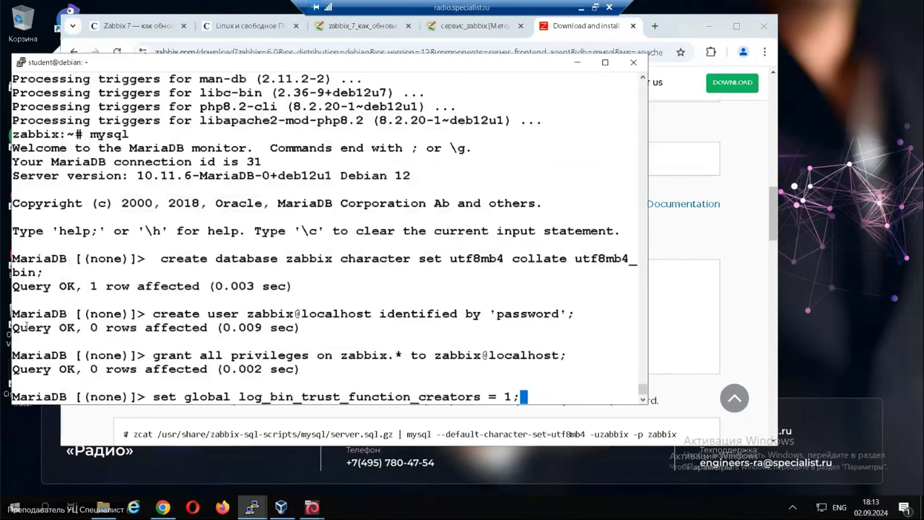
pyautogui.press('Return')
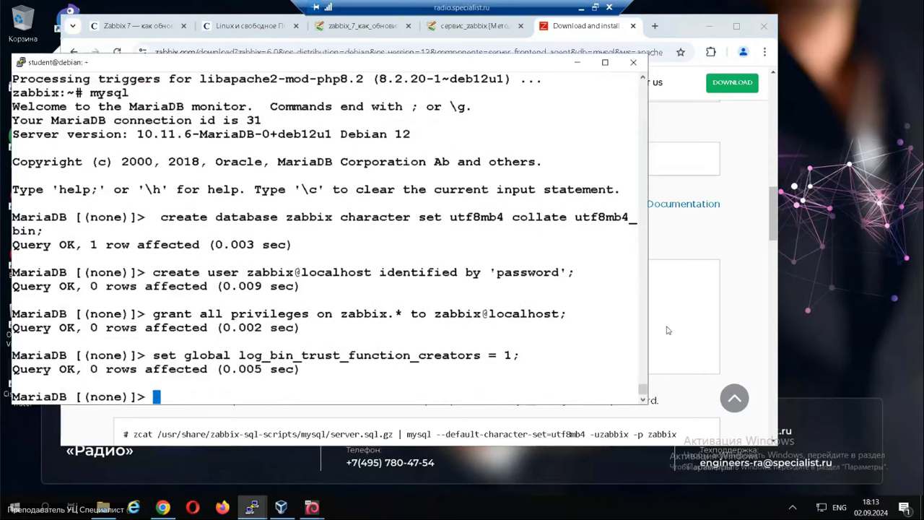
pyautogui.click(676, 369)
pyautogui.scroll(-2, 517, 338)
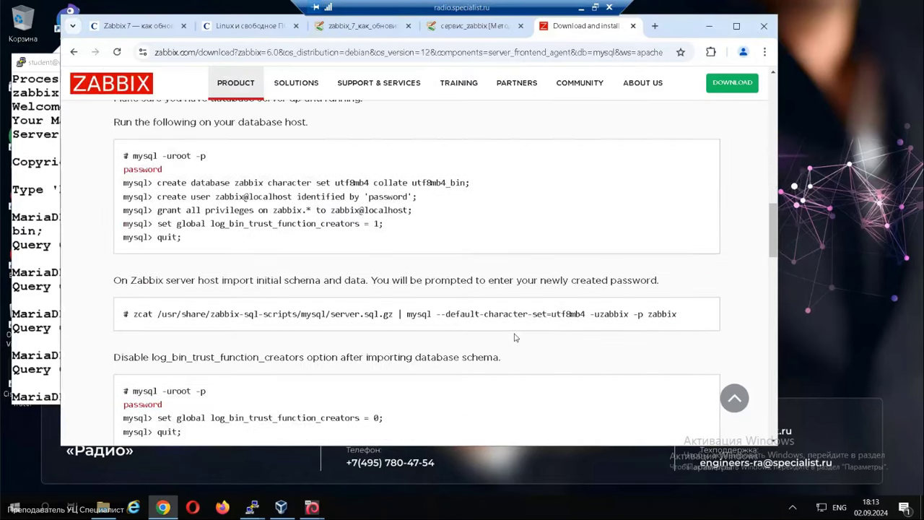
# Leave MariaDB and run the zcat server.sql.gz | mysql import with -v added, entering the DB password.
pyautogui.moveTo(134, 315); pyautogui.dragTo(679, 316)
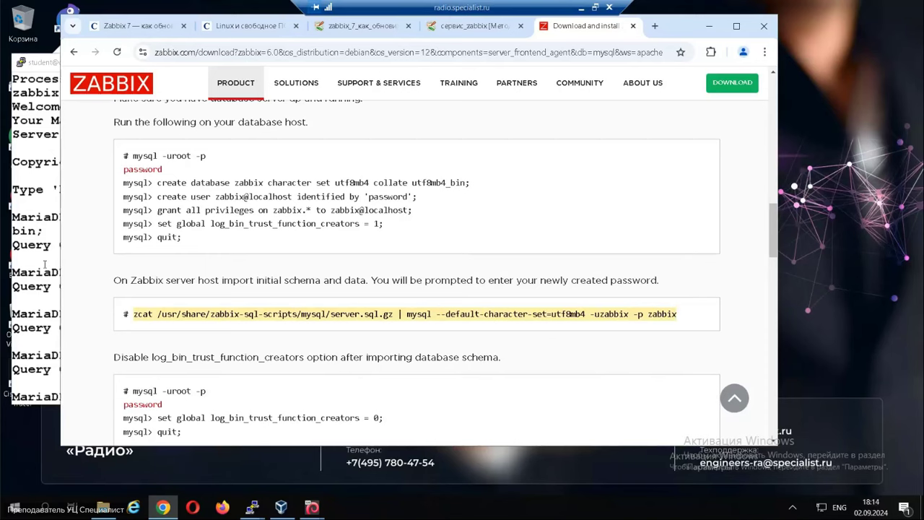
pyautogui.click(34, 280)
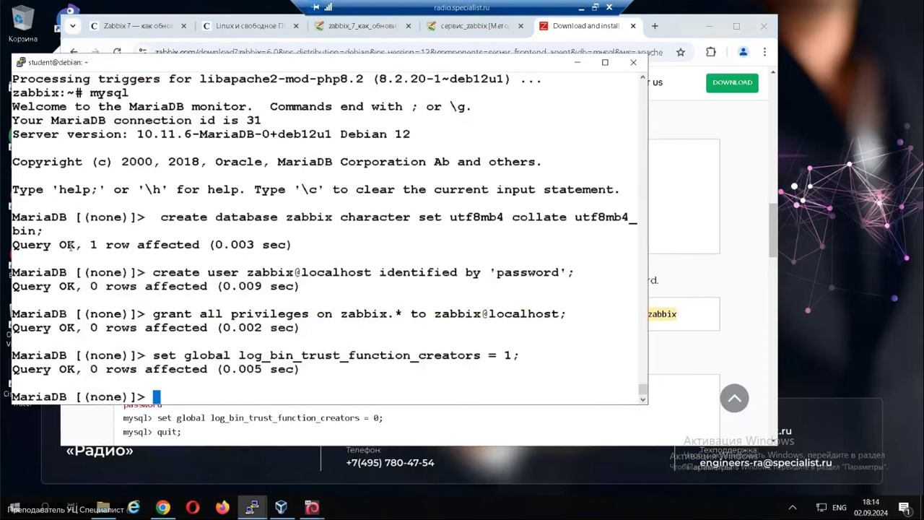
pyautogui.hotkey('ctrl', 'c')
pyautogui.rightClick(173, 246)
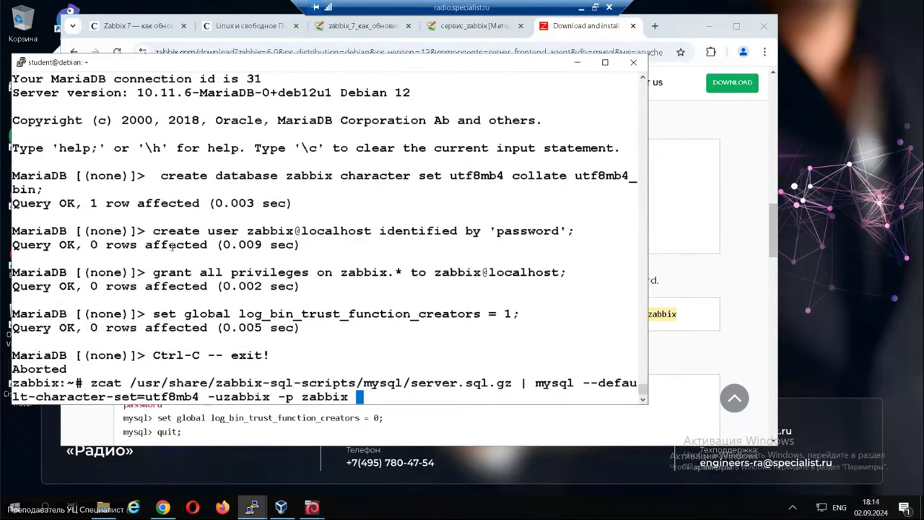
pyautogui.write('-v')
pyautogui.press('Return')
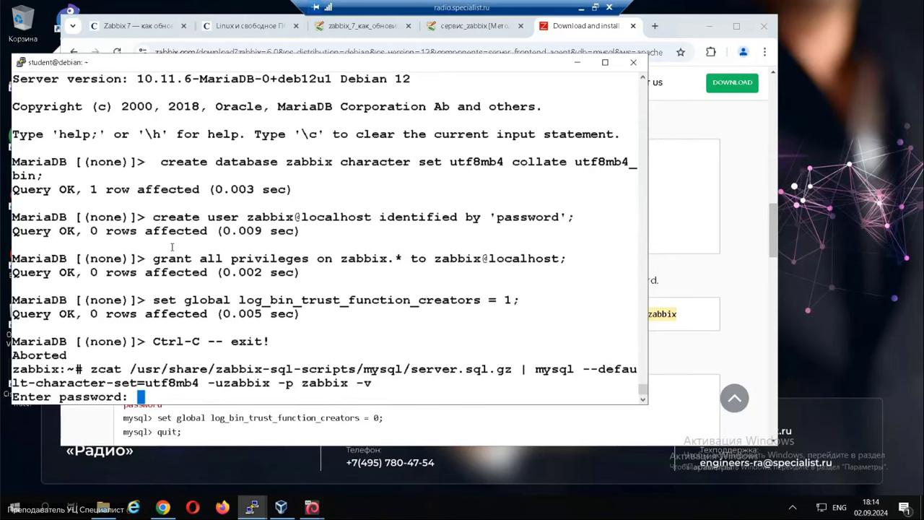
pyautogui.press('Return')
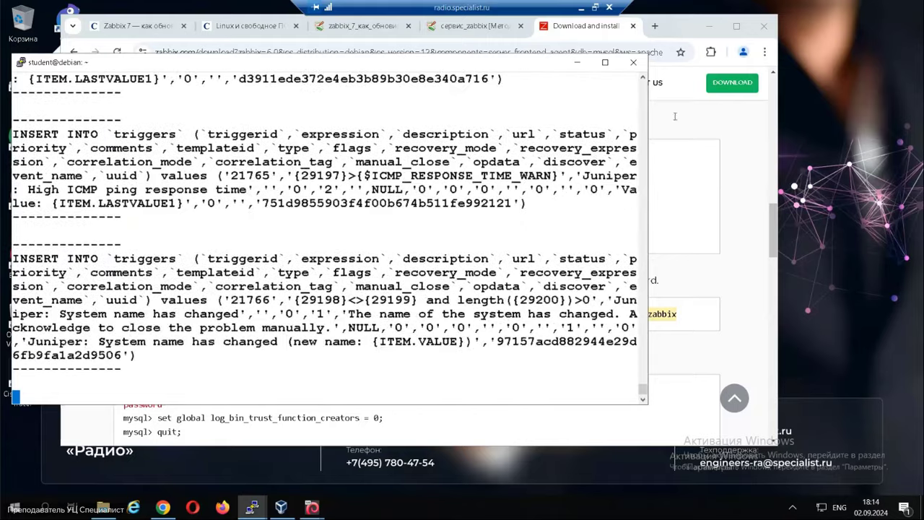
# Select the command that disables log_bin_trust_function_creators on the Zabbix page.
pyautogui.click(699, 226)
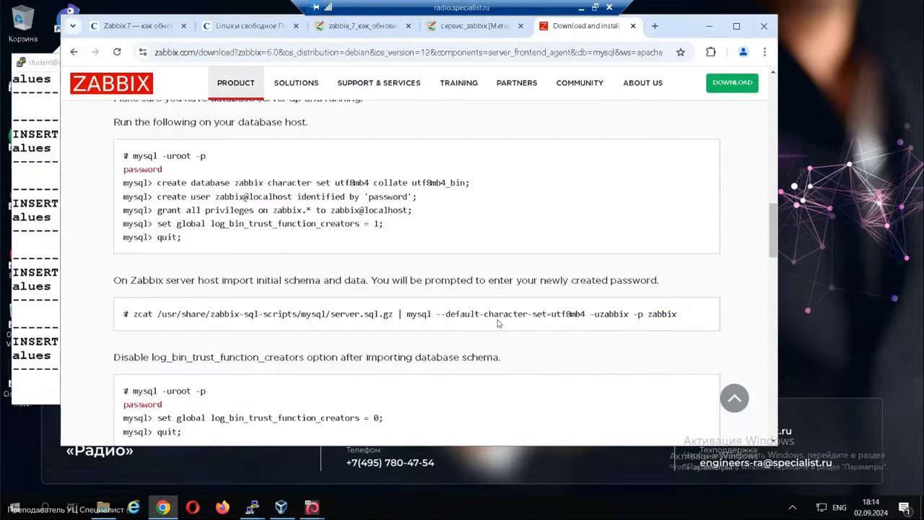
pyautogui.scroll(-1, 480, 350)
pyautogui.scroll(-1, 480, 351)
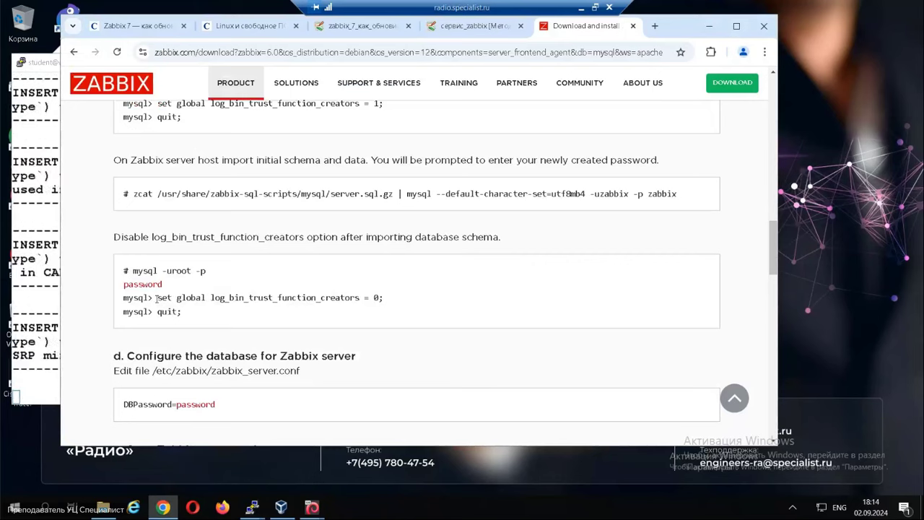
pyautogui.moveTo(156, 298); pyautogui.dragTo(391, 301)
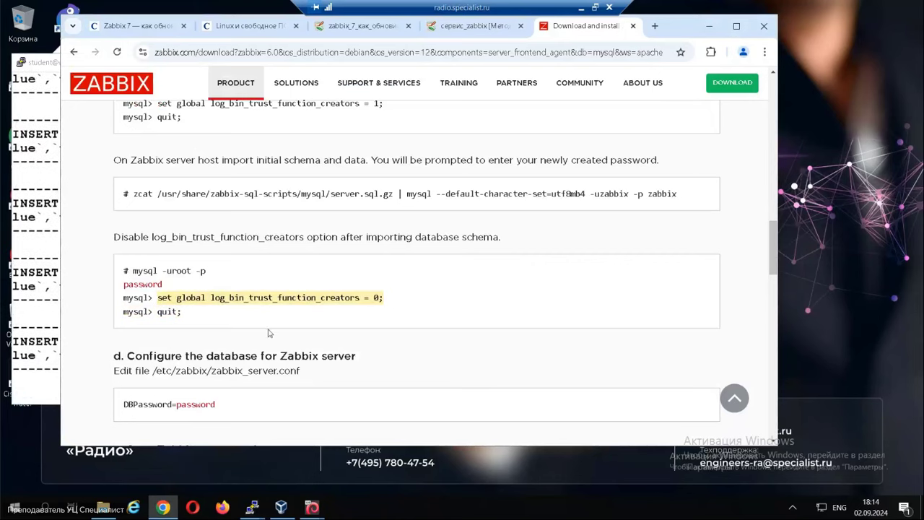
# Run 'service lightdm start' in the clientN terminal, then return to the zabbix terminal.
pyautogui.click(252, 507)
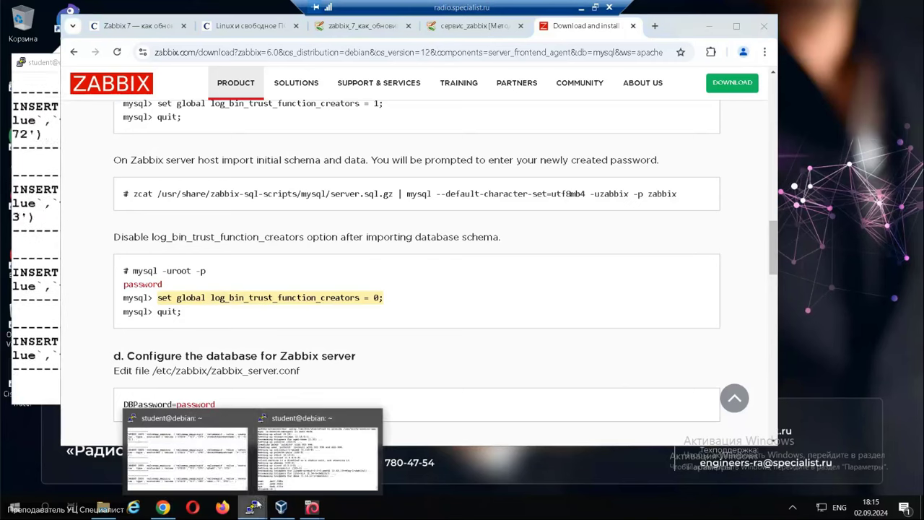
pyautogui.click(318, 451)
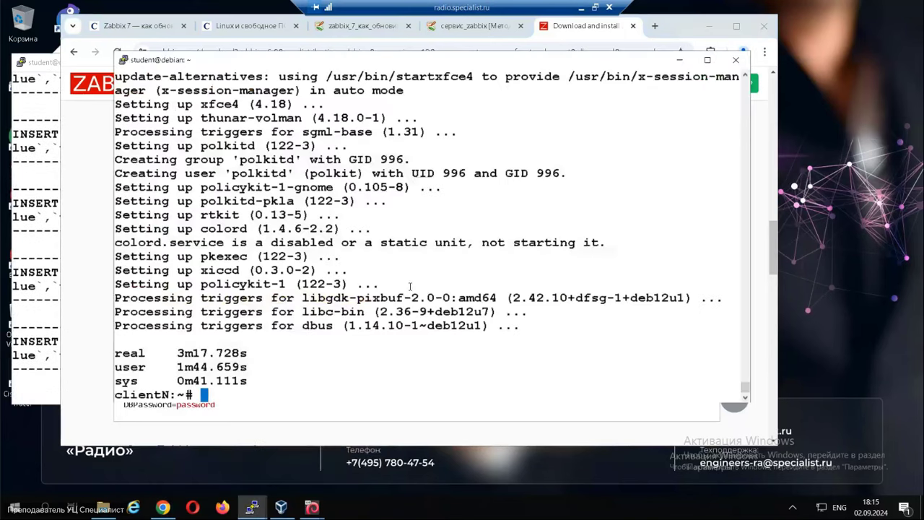
pyautogui.write('service ')
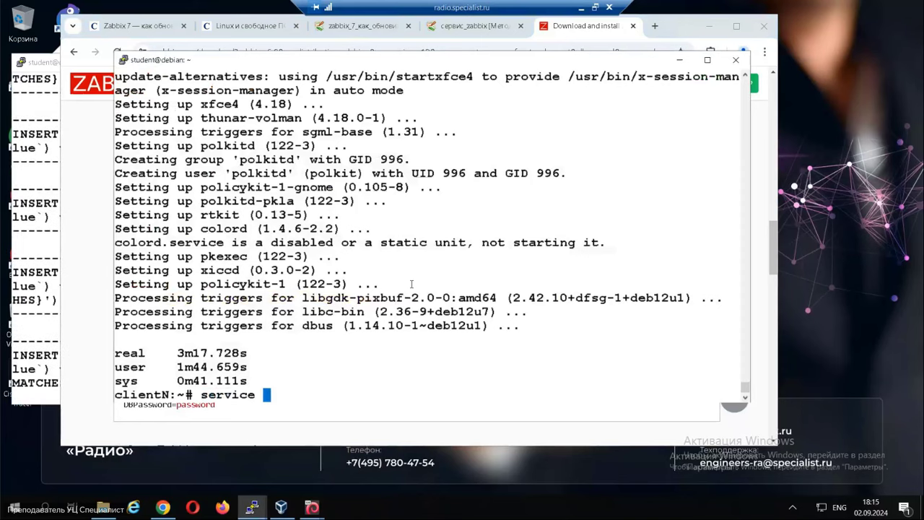
pyautogui.write('lightdm start')
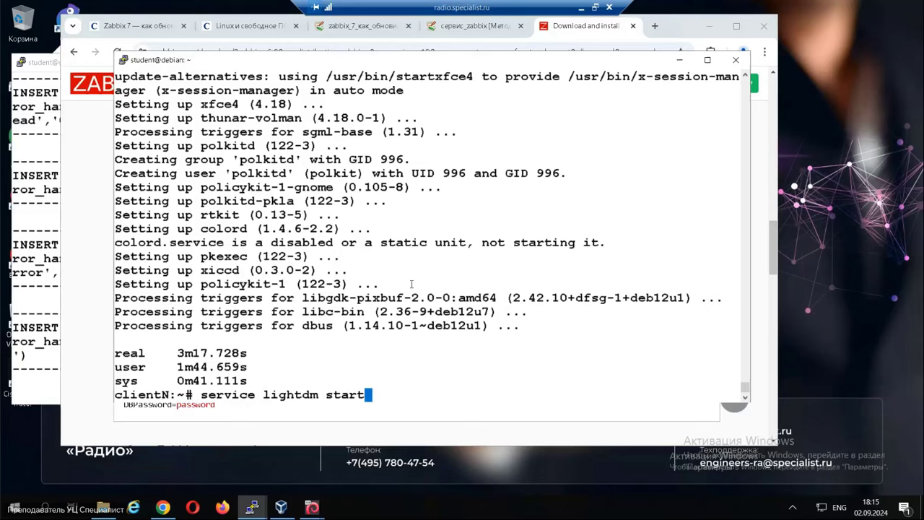
pyautogui.press('Return')
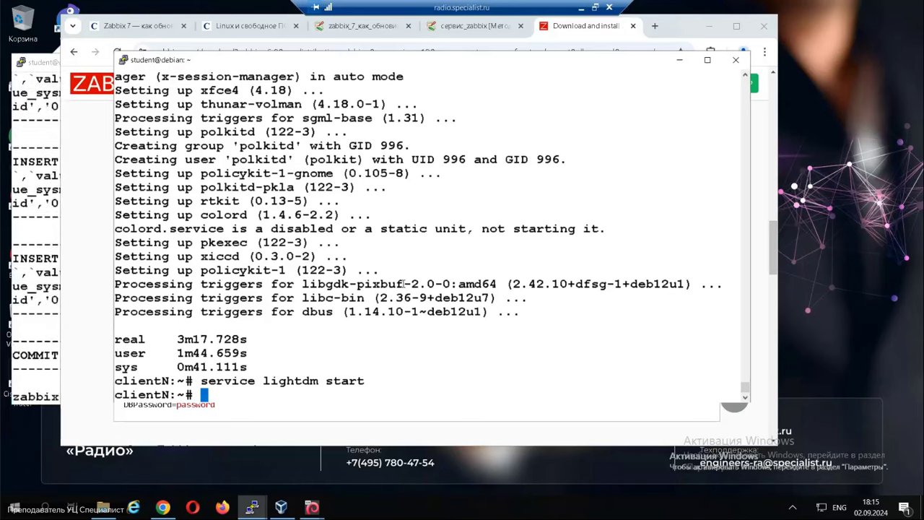
pyautogui.click(595, 28)
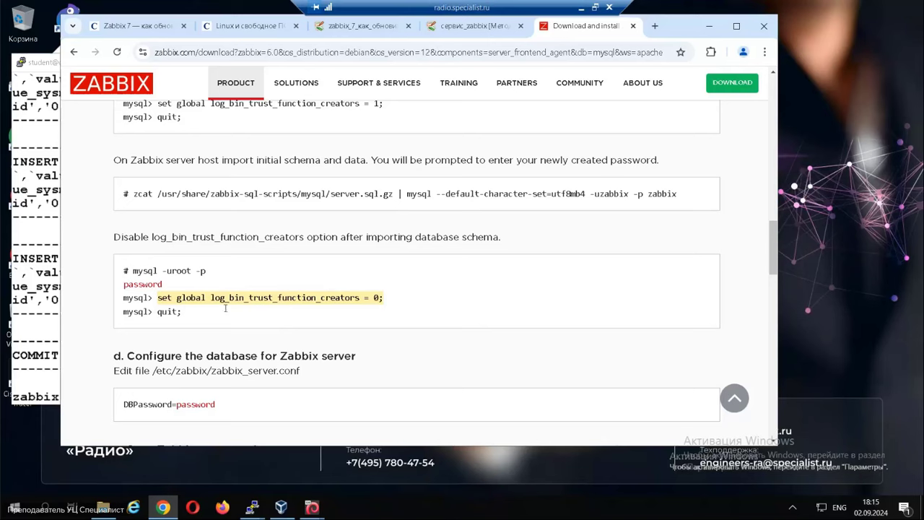
pyautogui.click(37, 362)
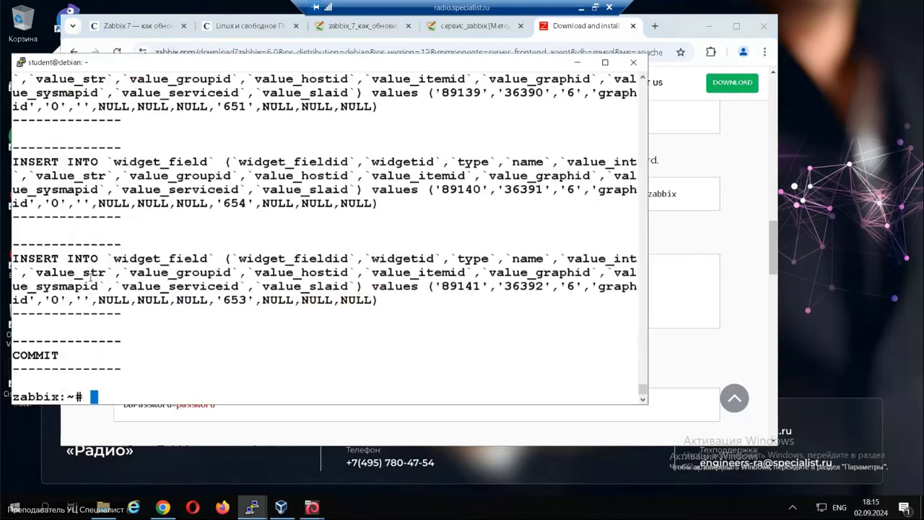
# Open /etc/zabbix/zabbix_server.conf in vim.
pyautogui.press('Up')
pyautogui.press('Down')
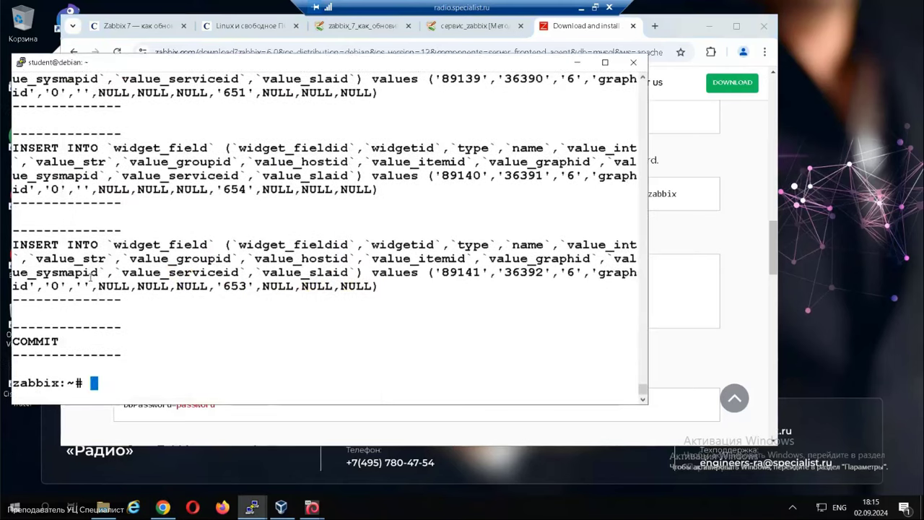
pyautogui.click(670, 368)
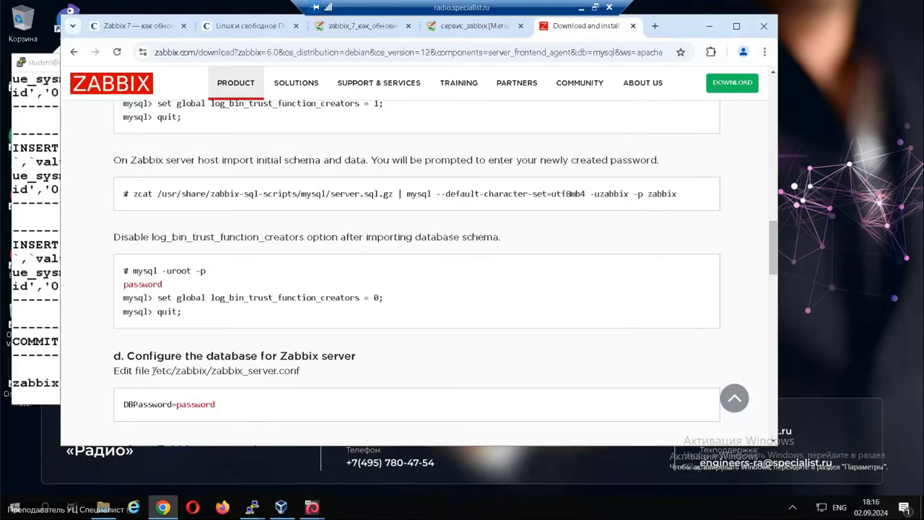
pyautogui.moveTo(166, 370); pyautogui.dragTo(306, 372)
pyautogui.hotkey('ctrl', 'c')
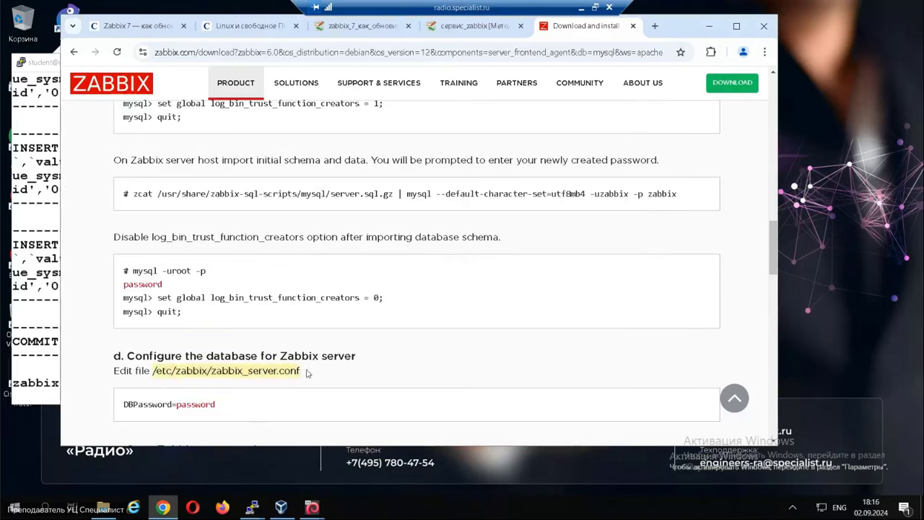
pyautogui.click(46, 355)
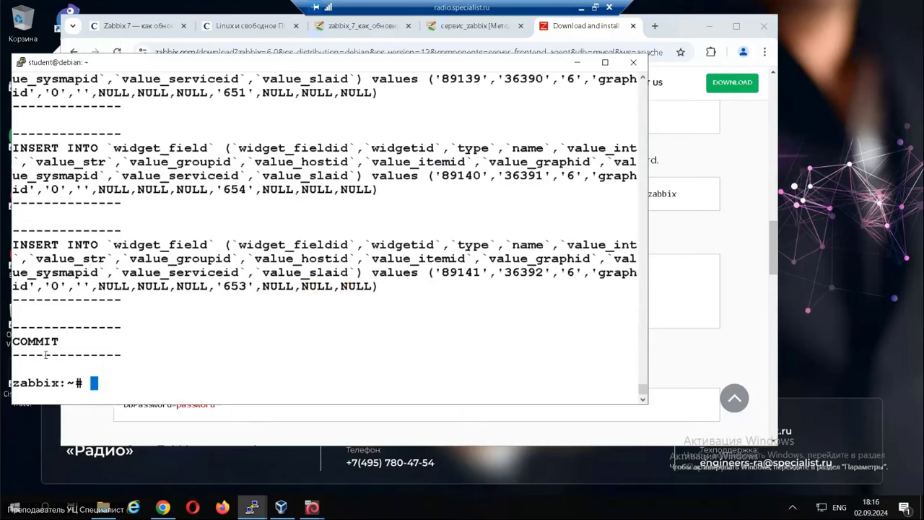
pyautogui.write('vim')
pyautogui.rightClick(207, 325)
pyautogui.press('Return')
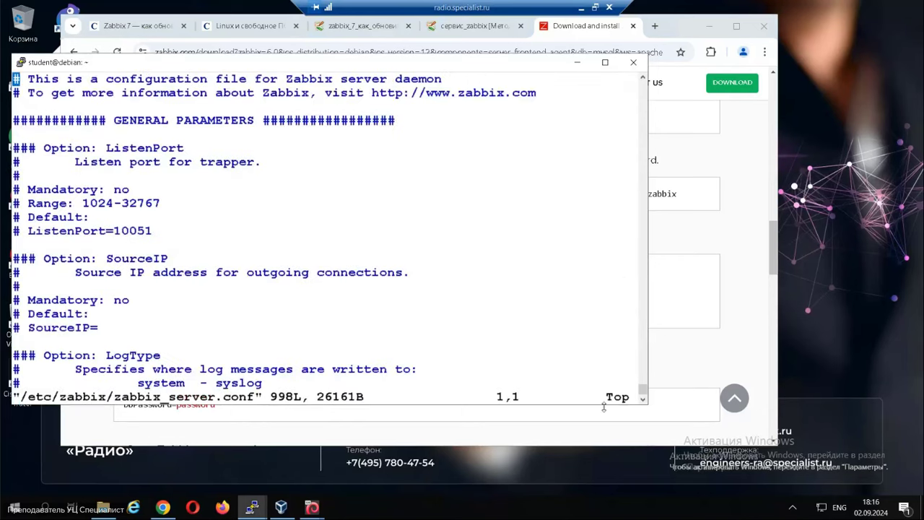
# Search the config for 'Pass' and open a new line below DBUser=zabbix.
pyautogui.click(680, 354)
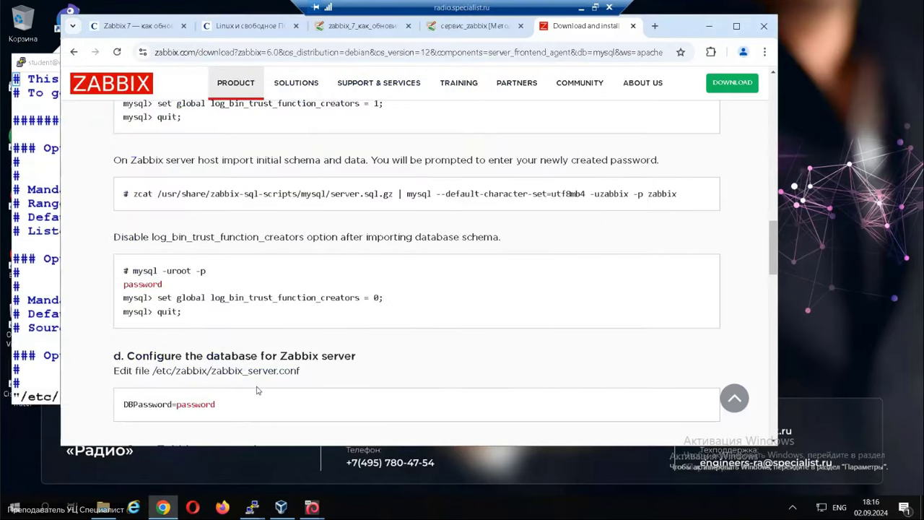
pyautogui.scroll(-2, 257, 390)
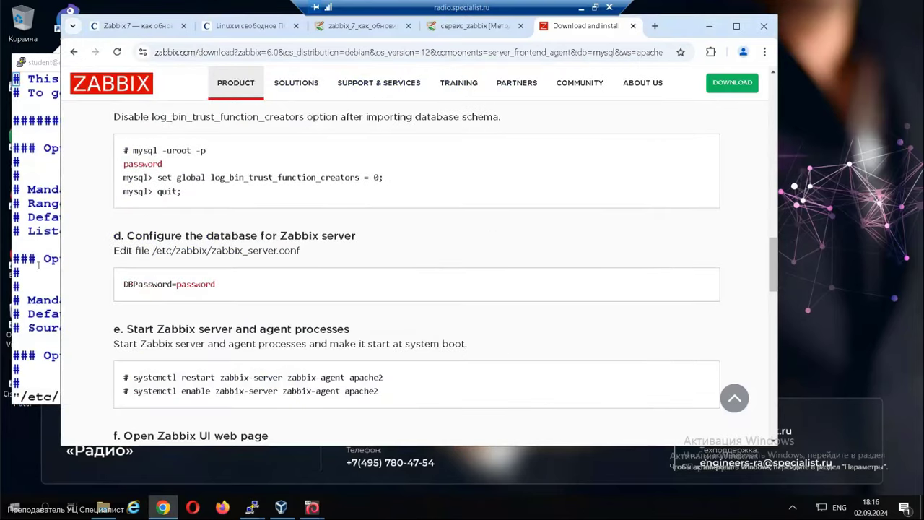
pyautogui.click(43, 243)
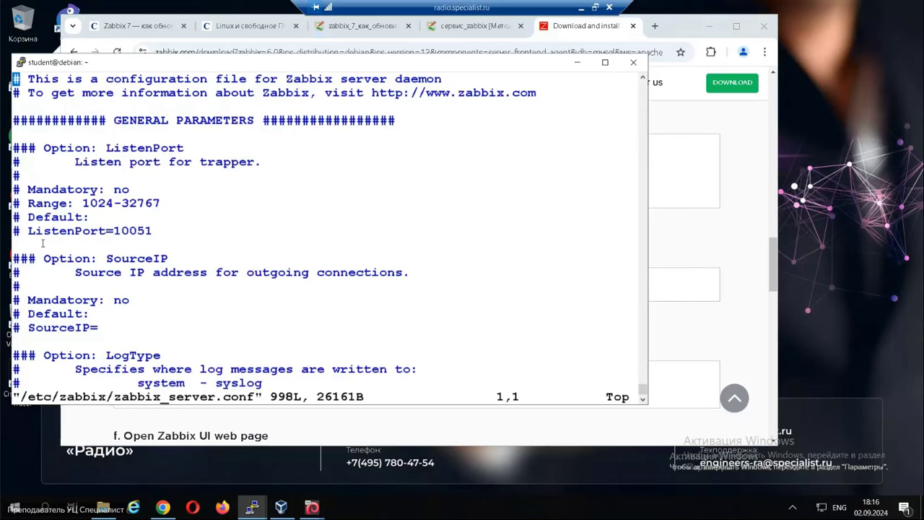
pyautogui.press('/')
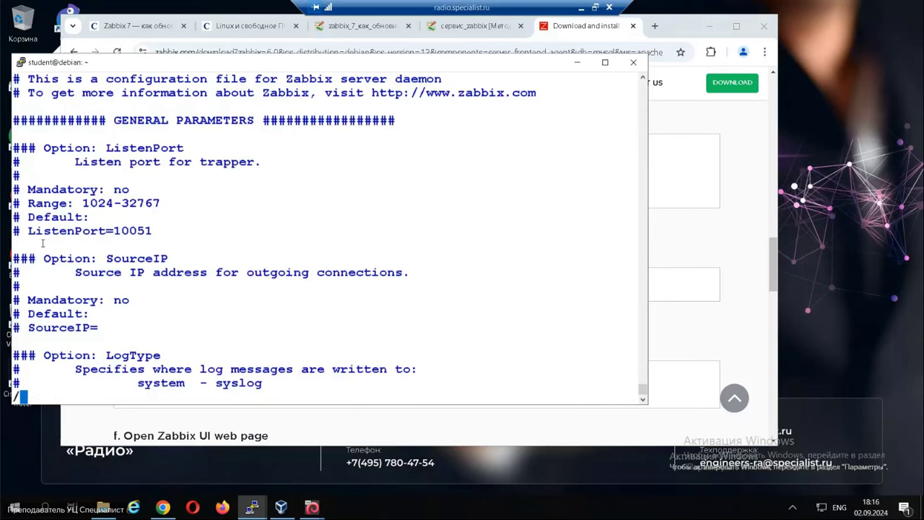
pyautogui.write('Pass')
pyautogui.press('Return')
pyautogui.press('Up')
pyautogui.press('Up')
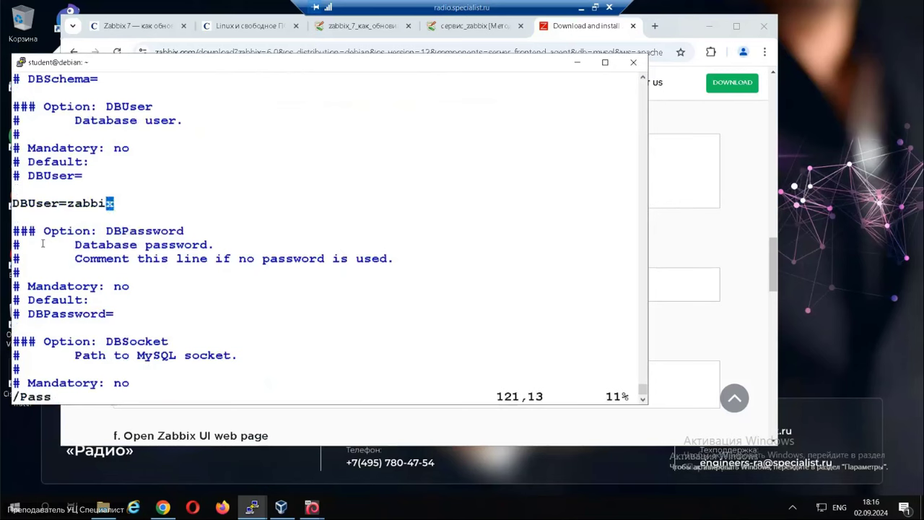
pyautogui.press('o')
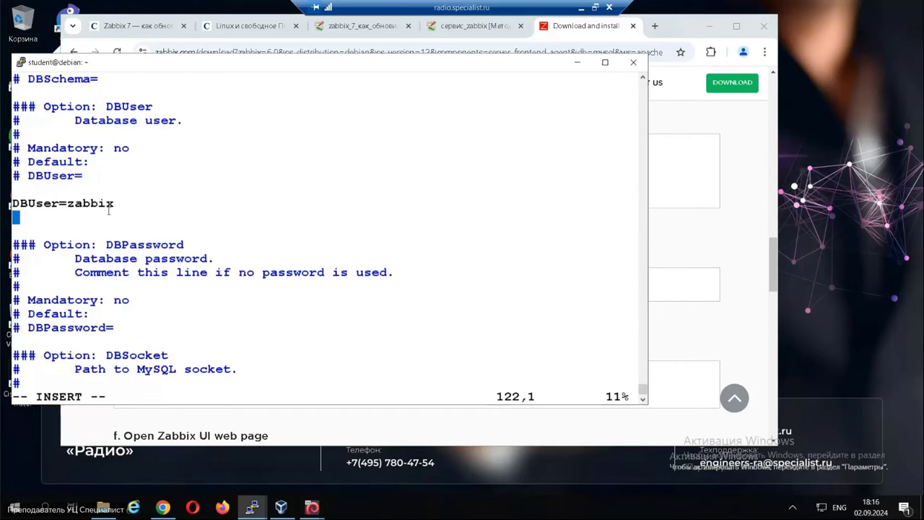
# Paste the DBPassword line with the database password and save the file with :wq.
pyautogui.click(668, 300)
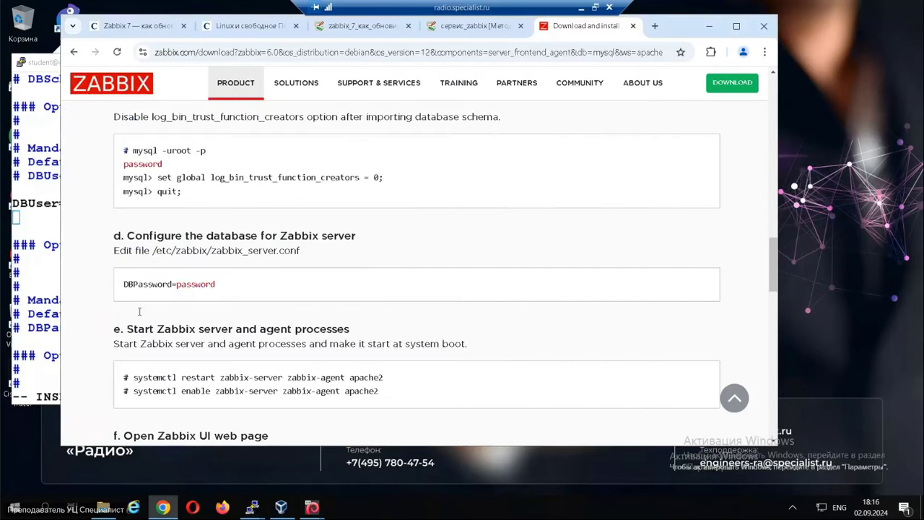
pyautogui.moveTo(122, 285); pyautogui.dragTo(217, 285)
pyautogui.hotkey('ctrl', 'c')
pyautogui.rightClick(20, 217)
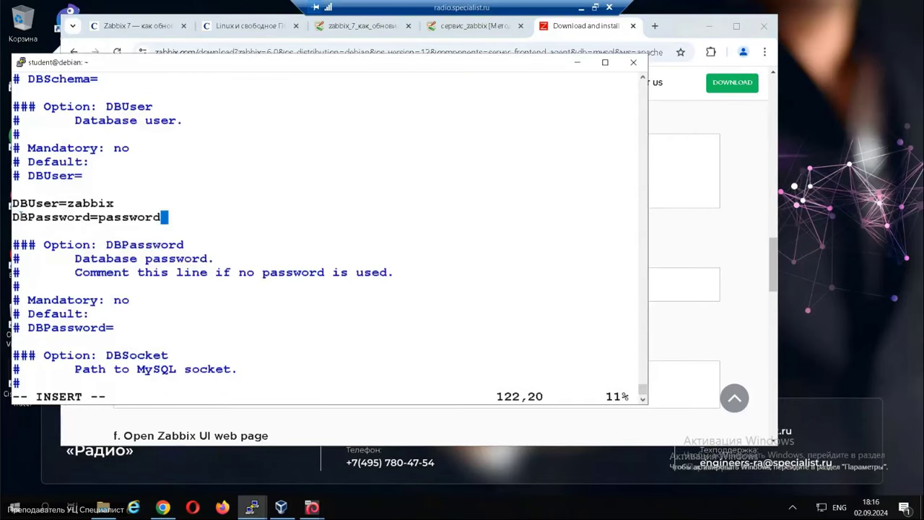
pyautogui.press('Escape')
pyautogui.write(':wq')
pyautogui.press('Return')
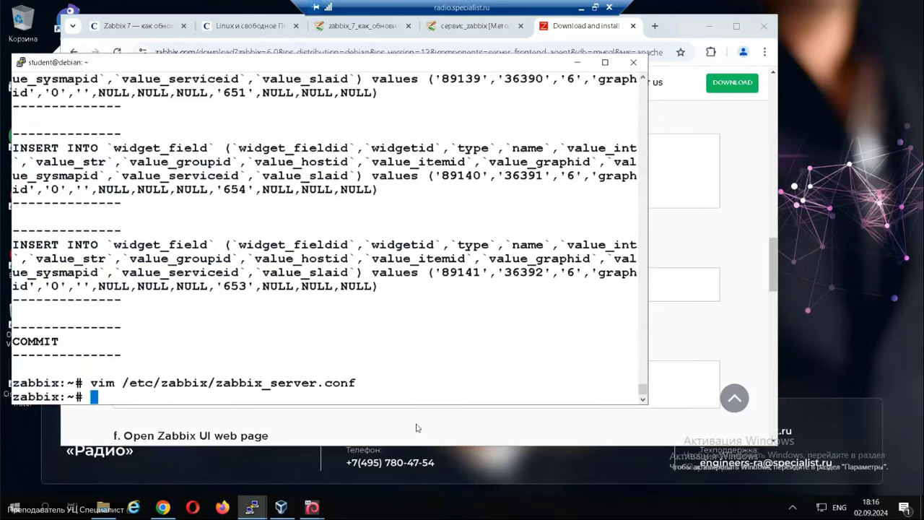
pyautogui.click(417, 428)
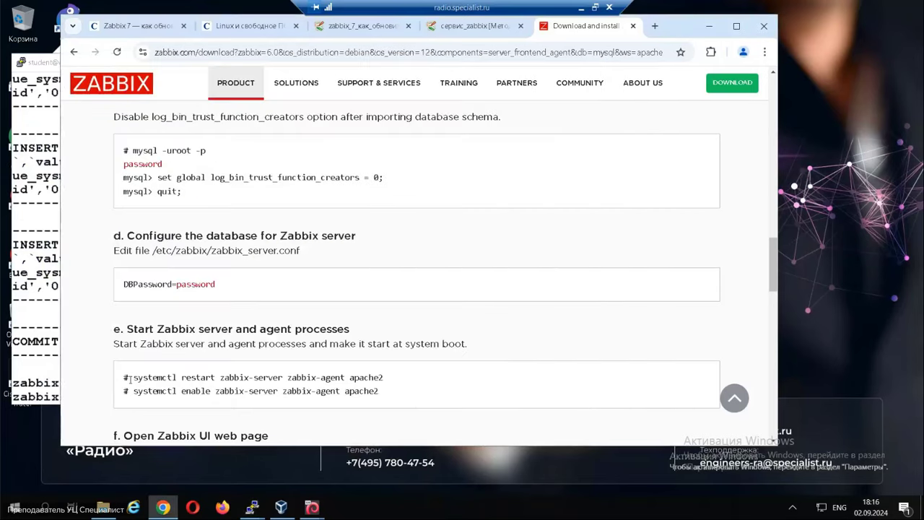
# Restart zabbix-server, zabbix-agent and apache2 with systemctl restart.
pyautogui.moveTo(132, 377); pyautogui.dragTo(393, 381)
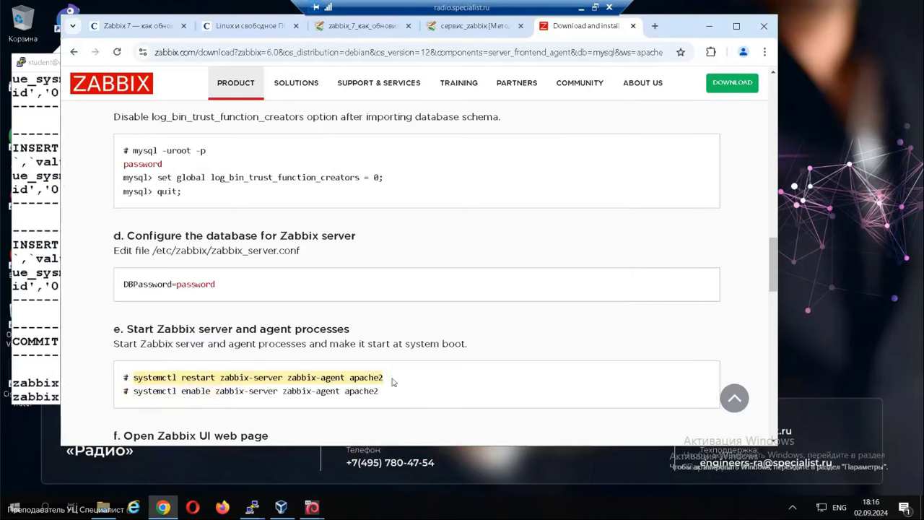
pyautogui.click(39, 322)
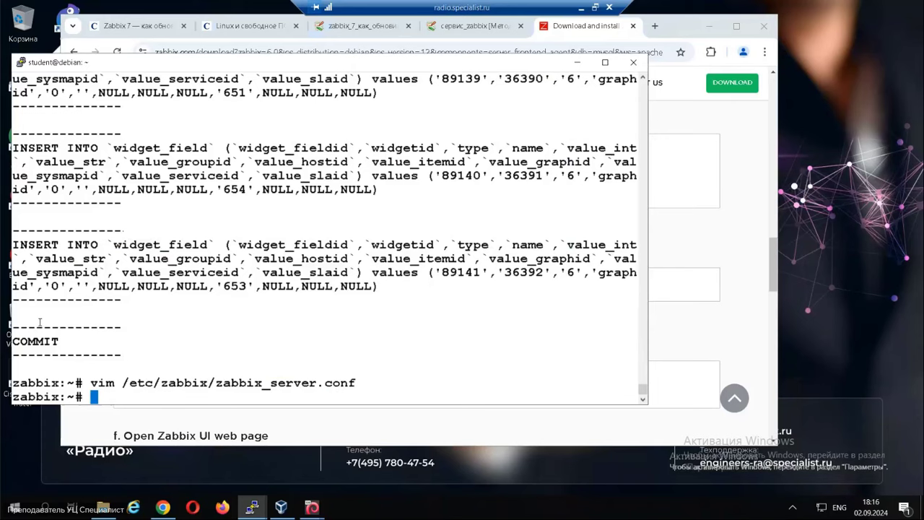
pyautogui.rightClick(40, 322)
pyautogui.press('Return')
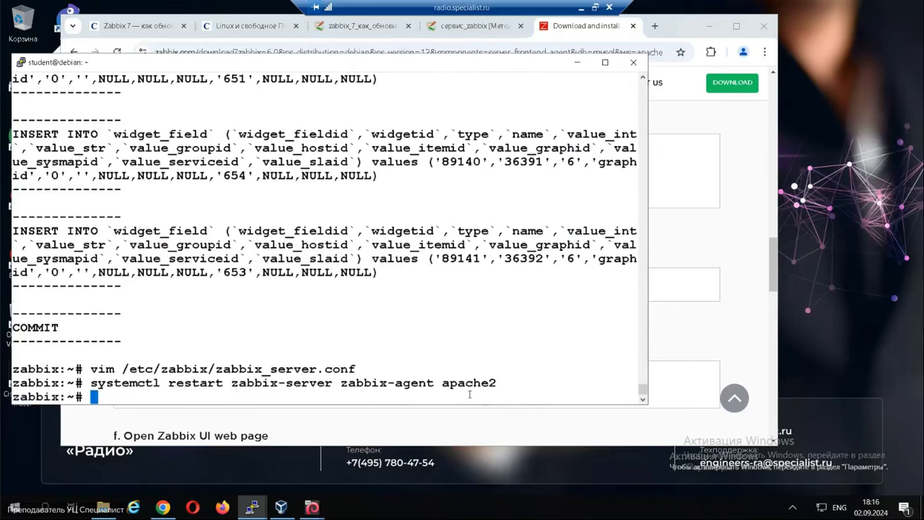
# Enable zabbix-server to start at boot with systemctl enable.
pyautogui.click(707, 314)
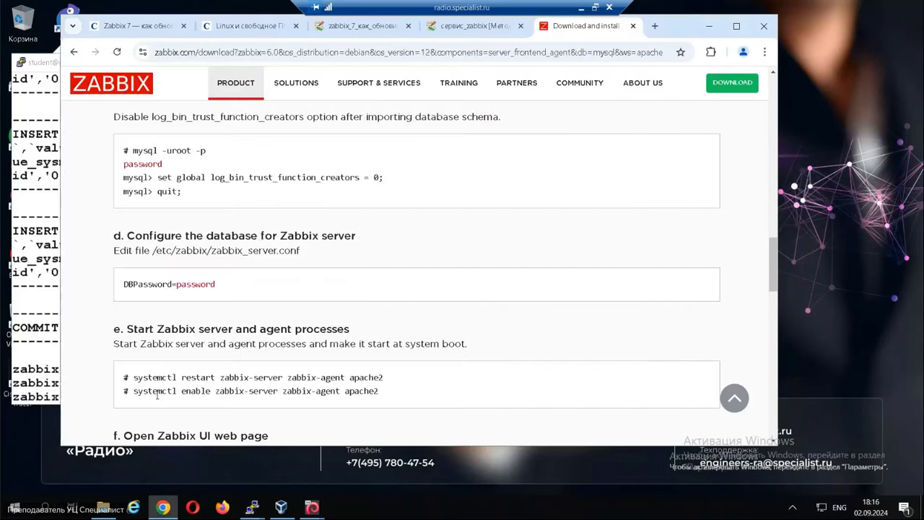
pyautogui.moveTo(133, 391); pyautogui.dragTo(280, 391)
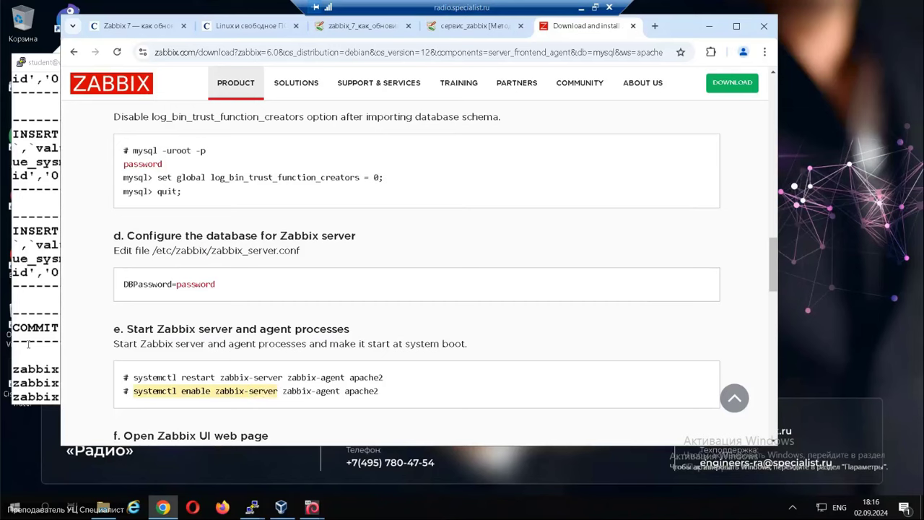
pyautogui.click(48, 334)
pyautogui.rightClick(48, 334)
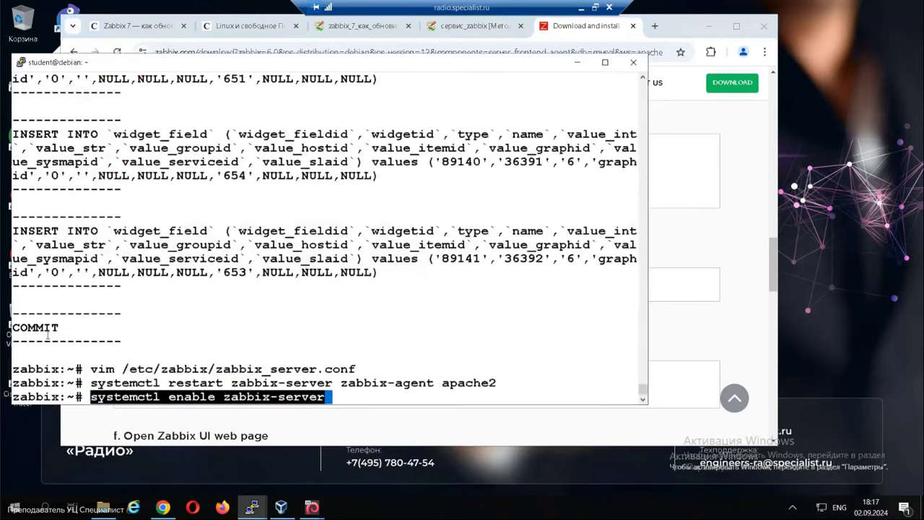
pyautogui.press('Return')
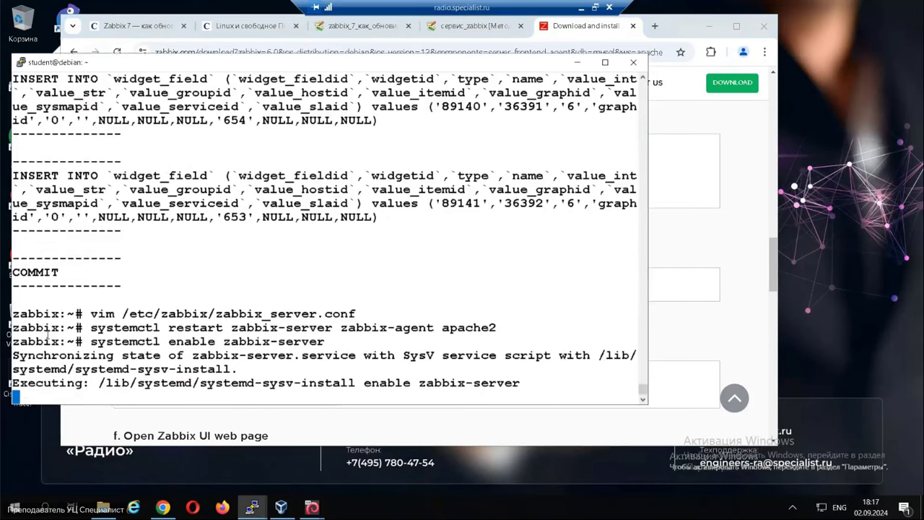
# Run ip a and copy the server's eth0 address 10.5.5.55.
pyautogui.click(392, 427)
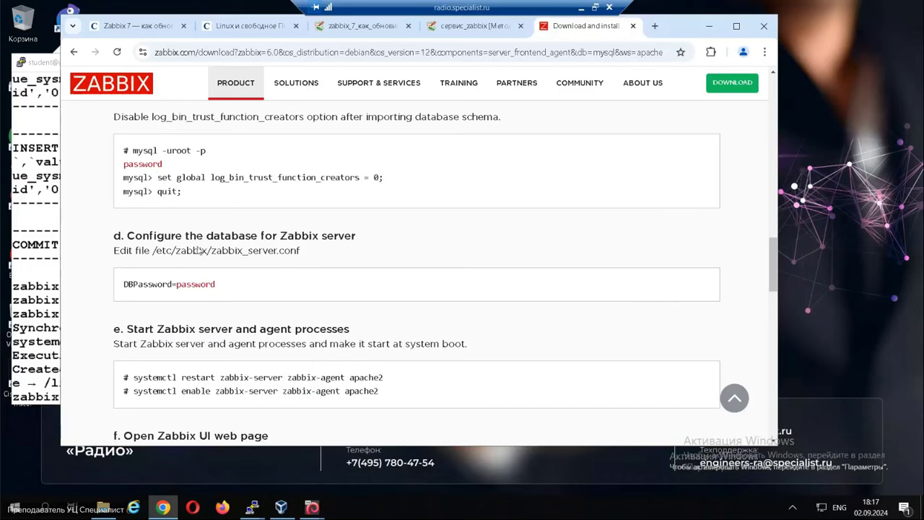
pyautogui.click(51, 355)
pyautogui.write('ip a')
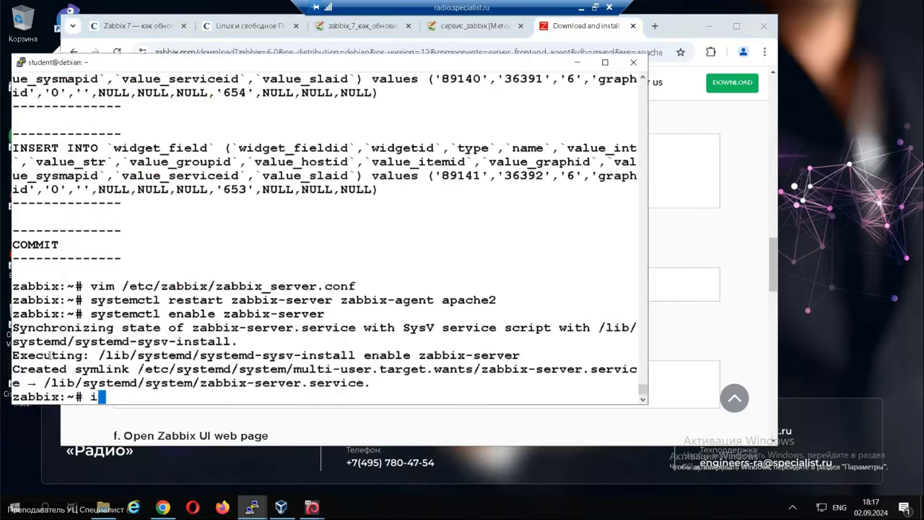
pyautogui.press('Return')
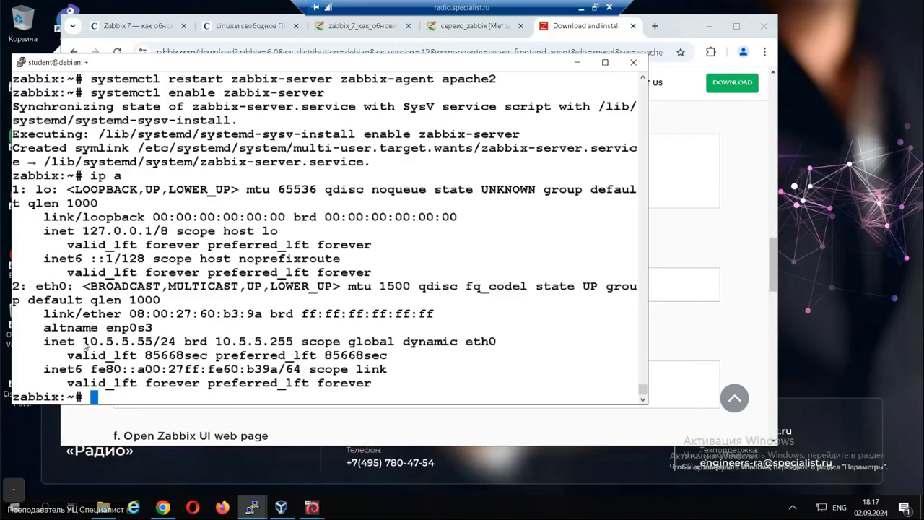
pyautogui.moveTo(83, 342); pyautogui.dragTo(148, 342)
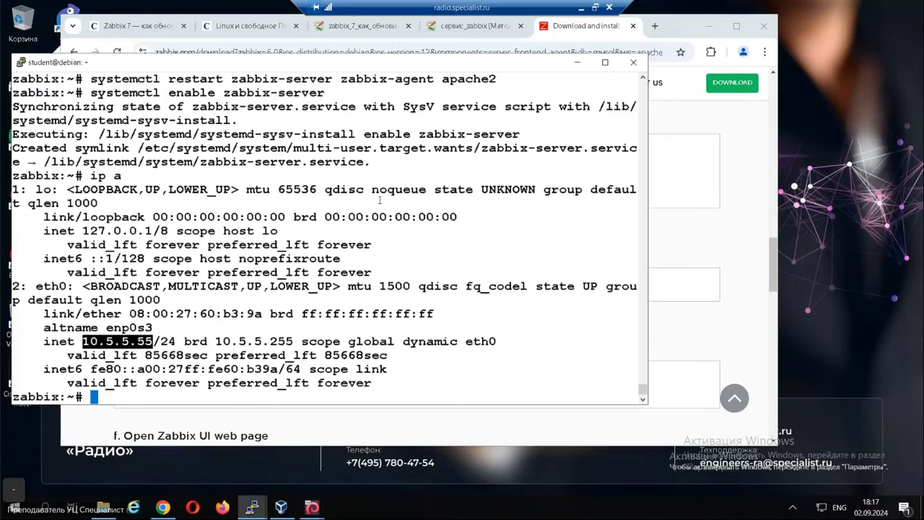
pyautogui.click(655, 27)
# Load 10.5.5.55/zabbix and advance past the Welcome and pre-requisites pages.
pyautogui.hotkey('ctrl', 'v')
pyautogui.write('/zabbix')
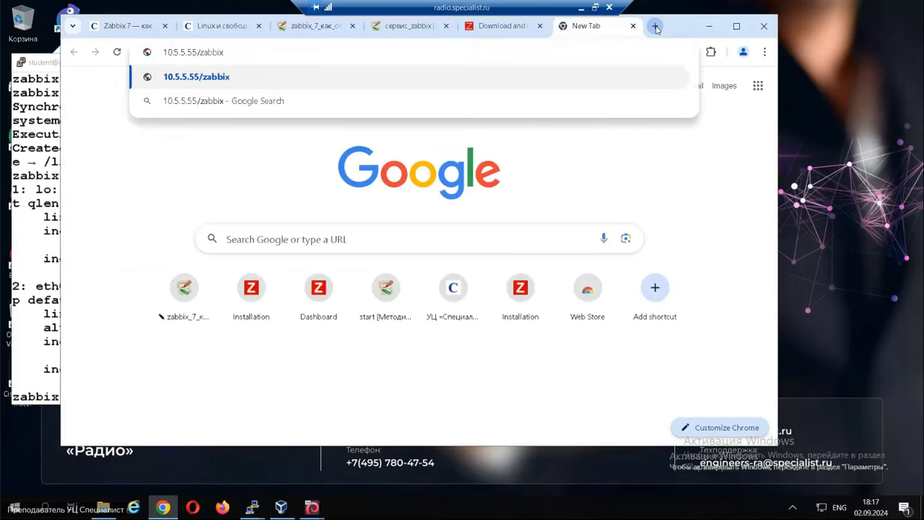
pyautogui.press('Return')
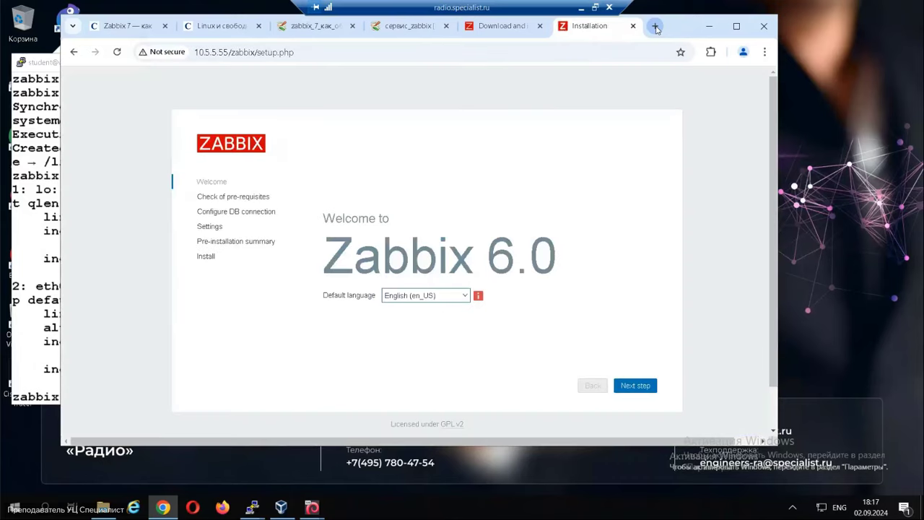
pyautogui.click(635, 386)
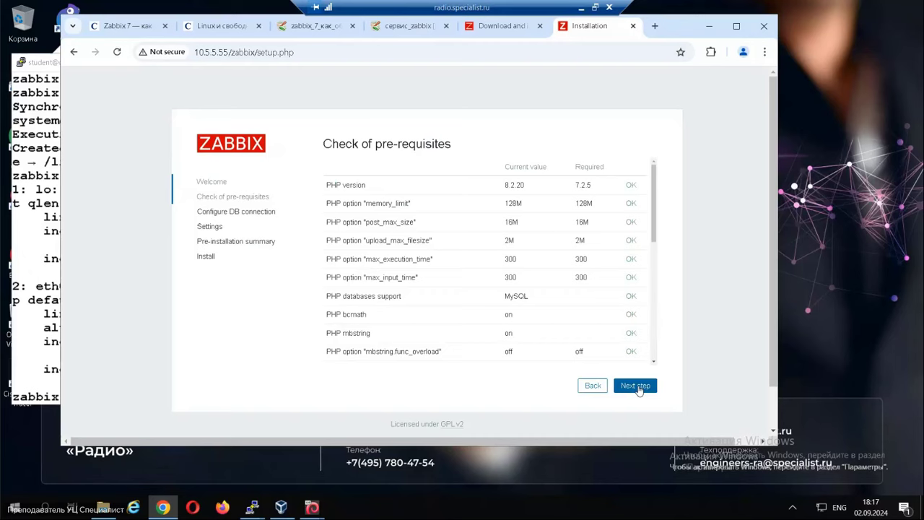
pyautogui.click(637, 387)
# Enter the zabbix database password, proceed to Settings, and dismiss Chrome's password prompts.
pyautogui.click(469, 318)
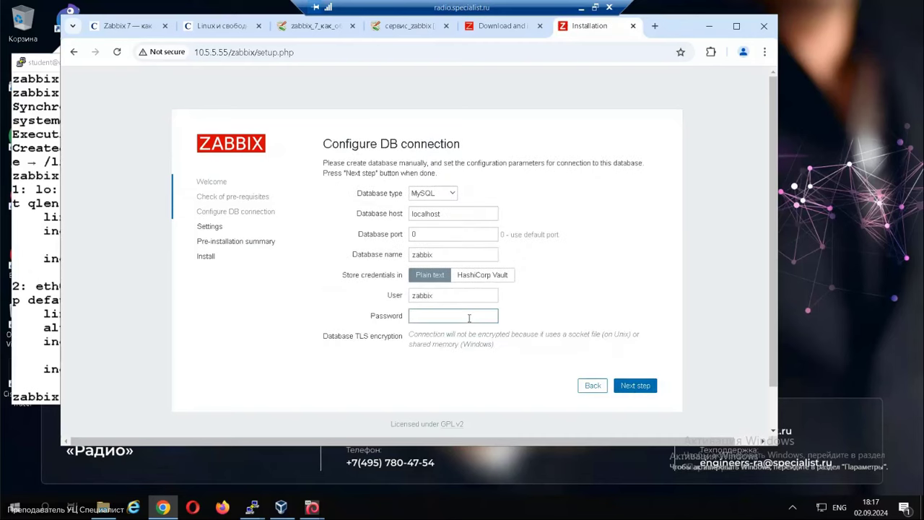
pyautogui.write('password')
pyautogui.press('BackSpace')
pyautogui.press('BackSpace')
pyautogui.press('BackSpace')
pyautogui.press('BackSpace')
pyautogui.press('BackSpace')
pyautogui.press('BackSpace')
pyautogui.press('BackSpace')
pyautogui.press('BackSpace')
pyautogui.write('password')
pyautogui.click(640, 388)
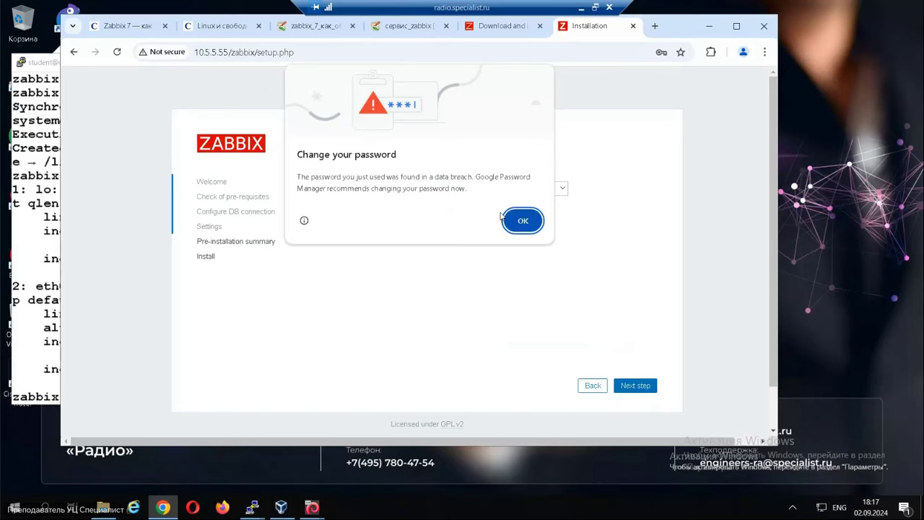
pyautogui.click(514, 221)
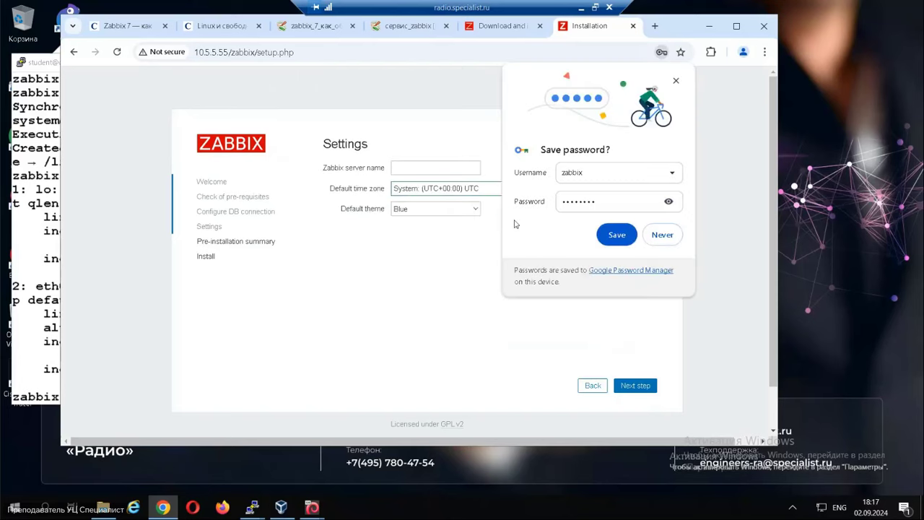
pyautogui.click(677, 81)
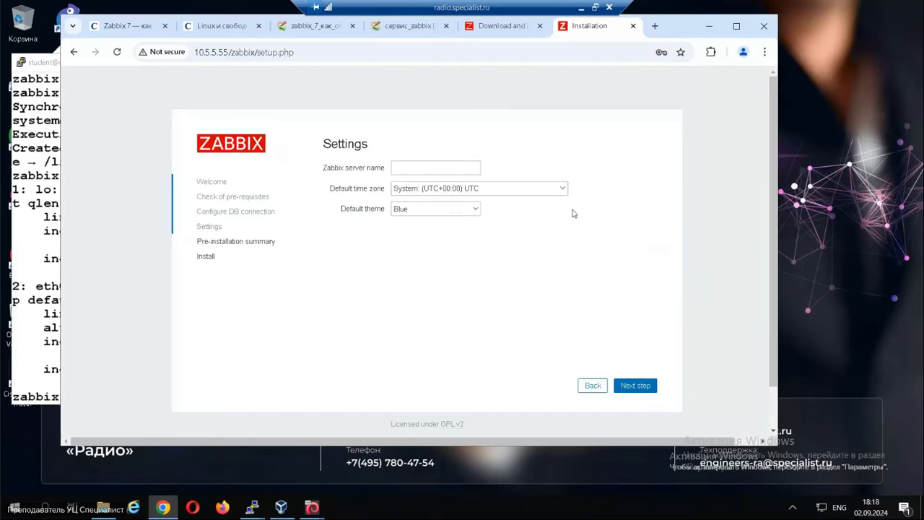
# Choose (UTC+03:00) Europe/Moscow as default time zone, then step through the summary and Finish.
pyautogui.click(561, 189)
pyautogui.scroll(-10, 504, 362)
pyautogui.scroll(-15, 504, 362)
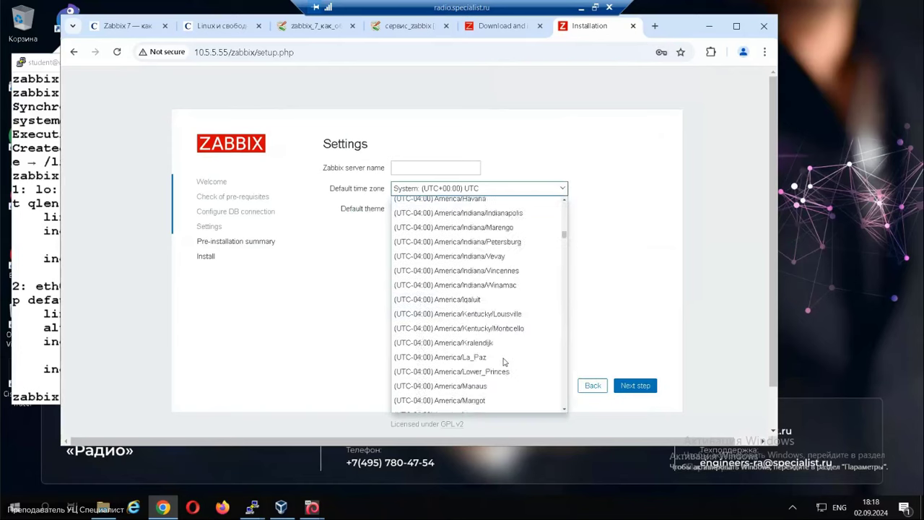
pyautogui.scroll(-7, 504, 363)
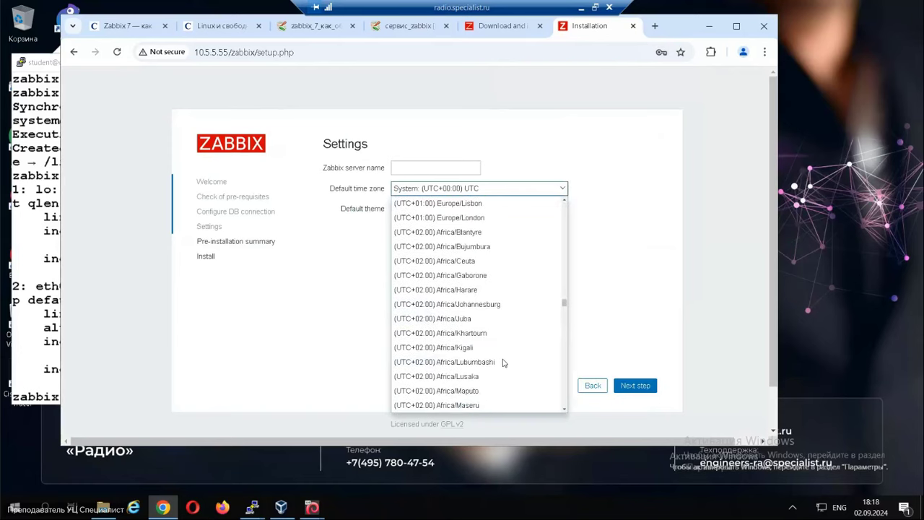
pyautogui.scroll(-10, 504, 362)
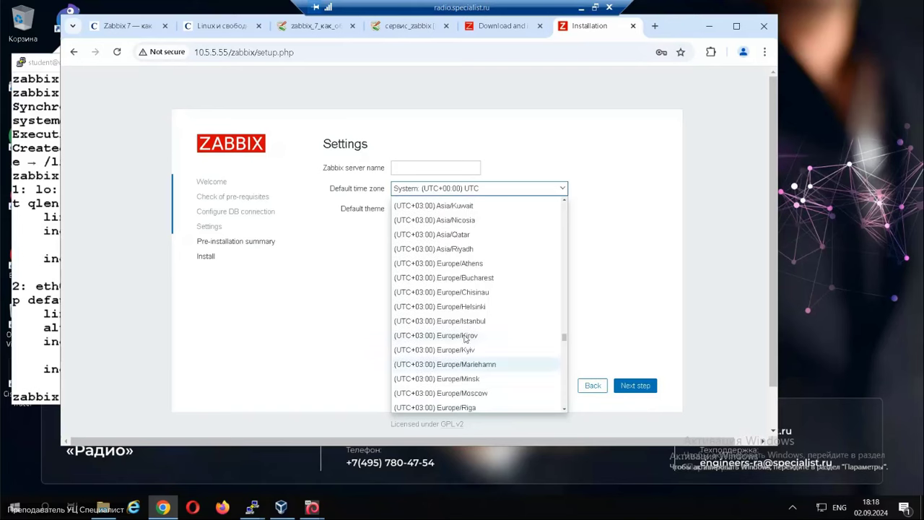
pyautogui.scroll(-3, 433, 363)
pyautogui.scroll(-3, 445, 369)
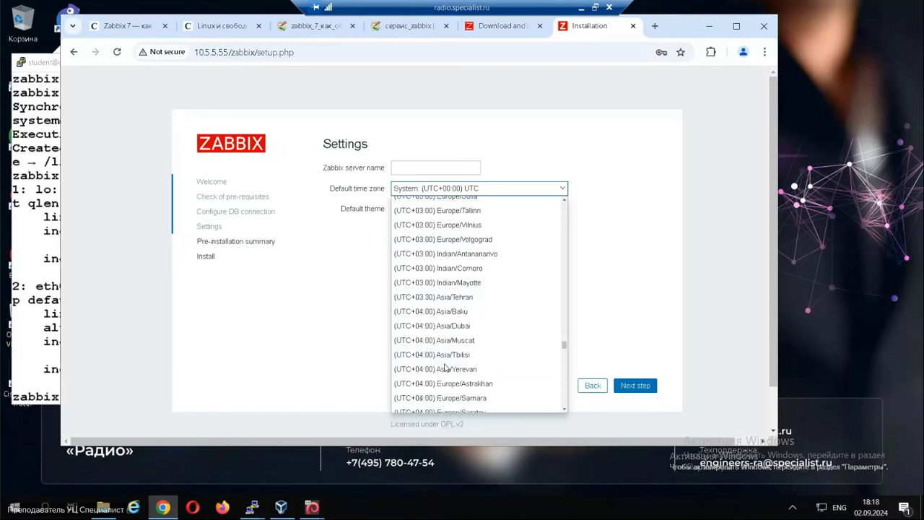
pyautogui.scroll(6, 445, 368)
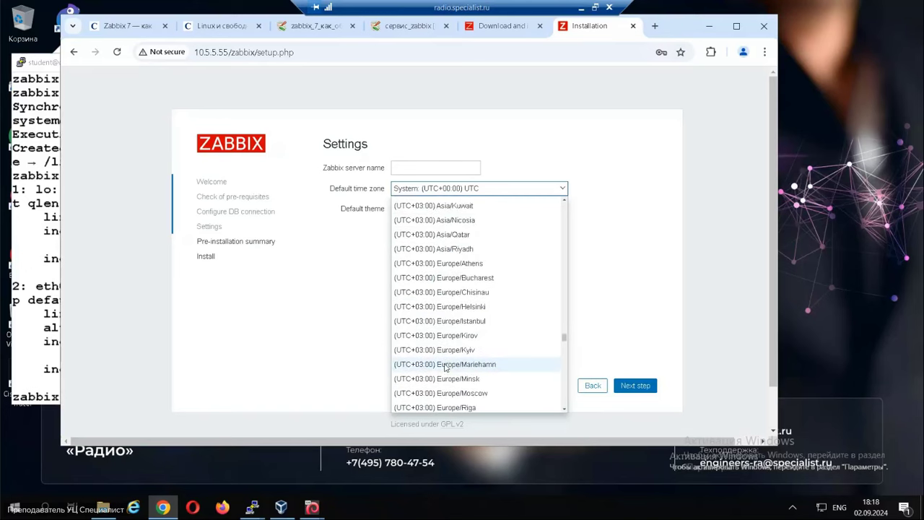
pyautogui.click(444, 395)
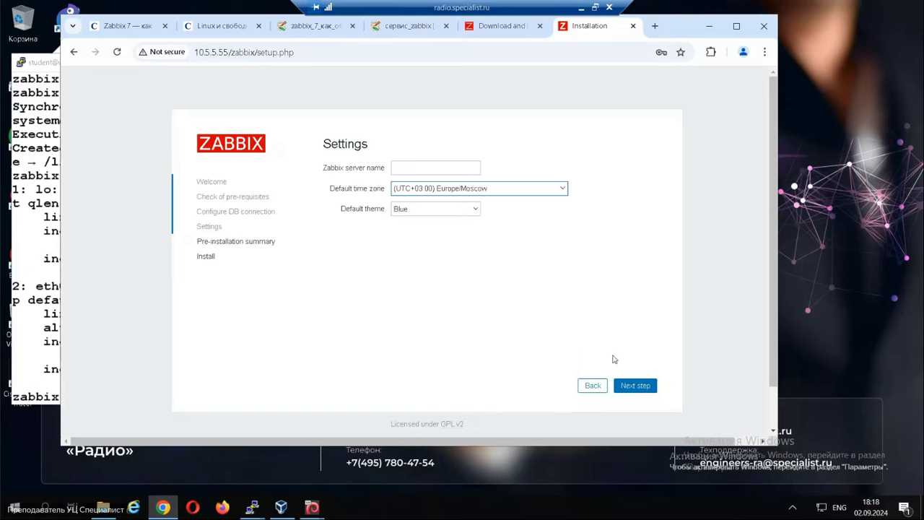
pyautogui.click(635, 385)
pyautogui.click(635, 386)
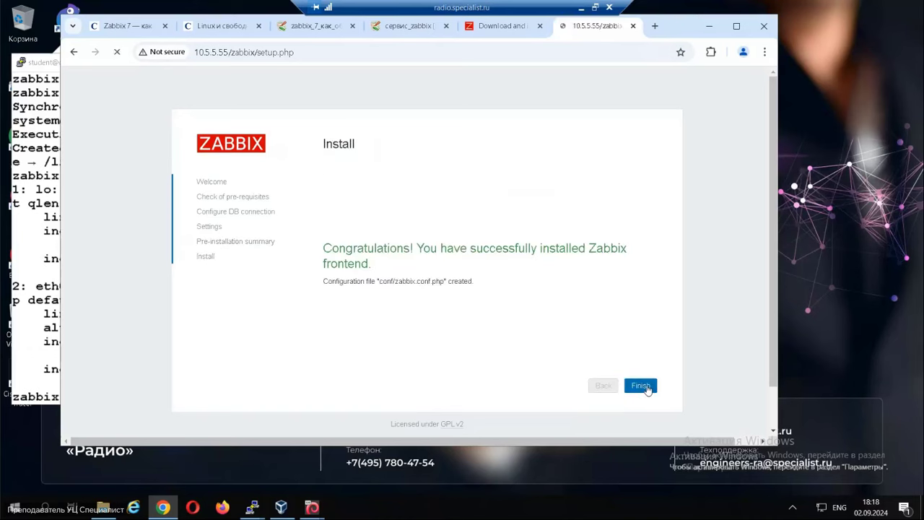
pyautogui.click(643, 386)
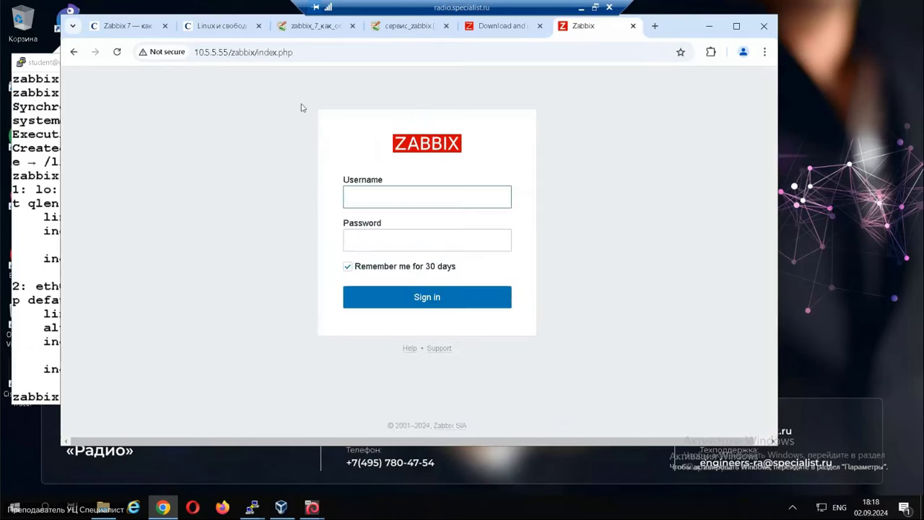
# Sign in as Admin with the administrator password and decline saving it in Chrome.
pyautogui.click(466, 198)
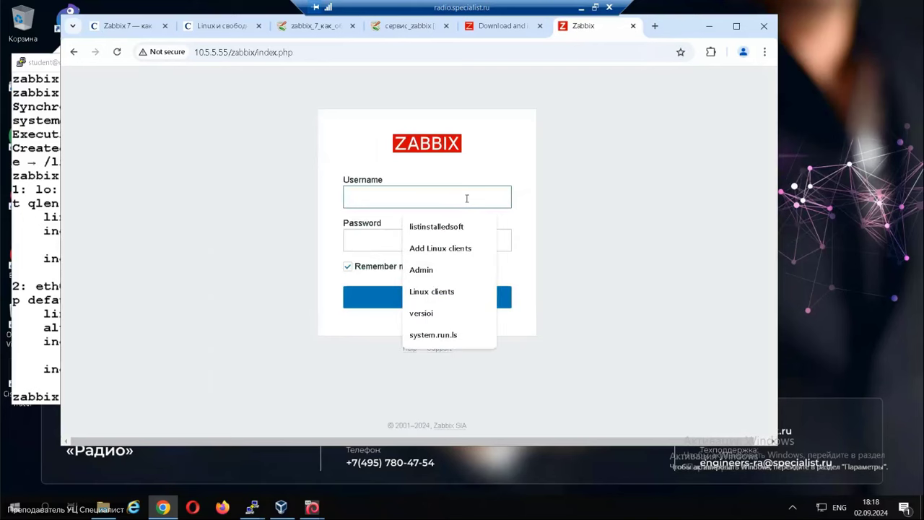
pyautogui.write('Admin')
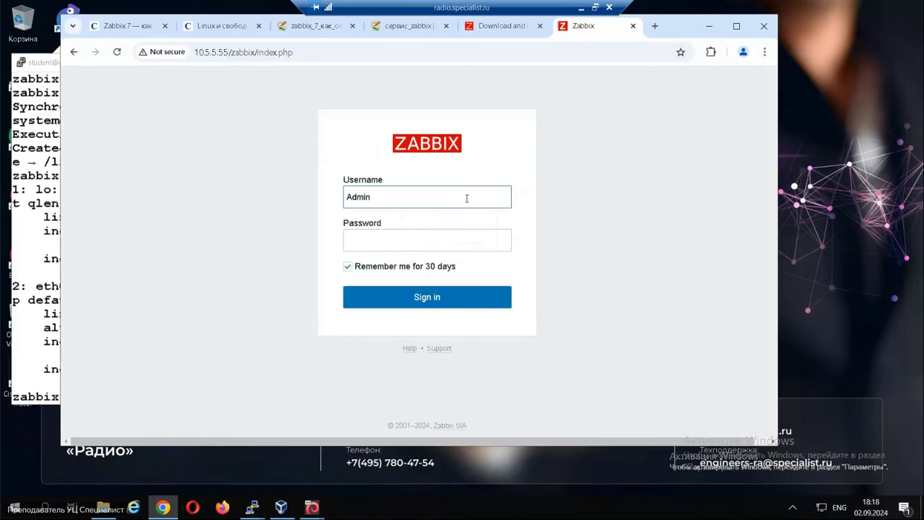
pyautogui.press('Tab')
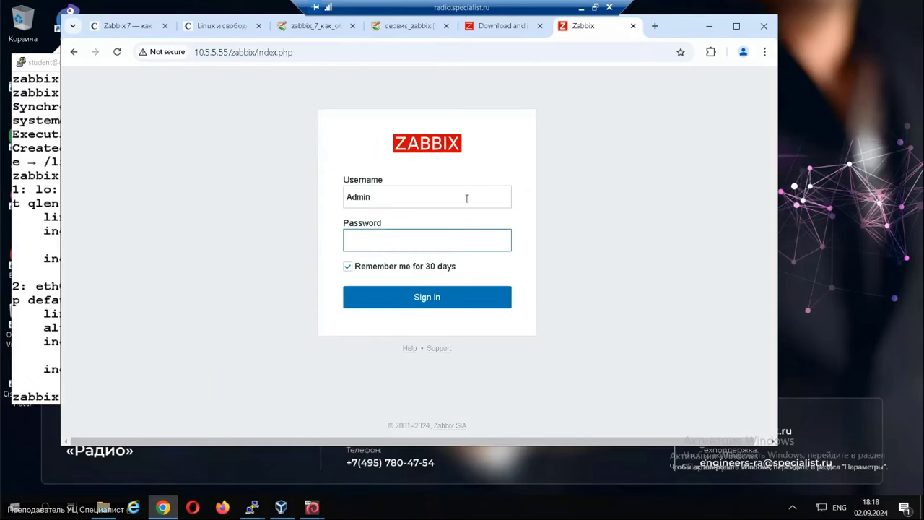
pyautogui.write('zabbix')
pyautogui.press('Return')
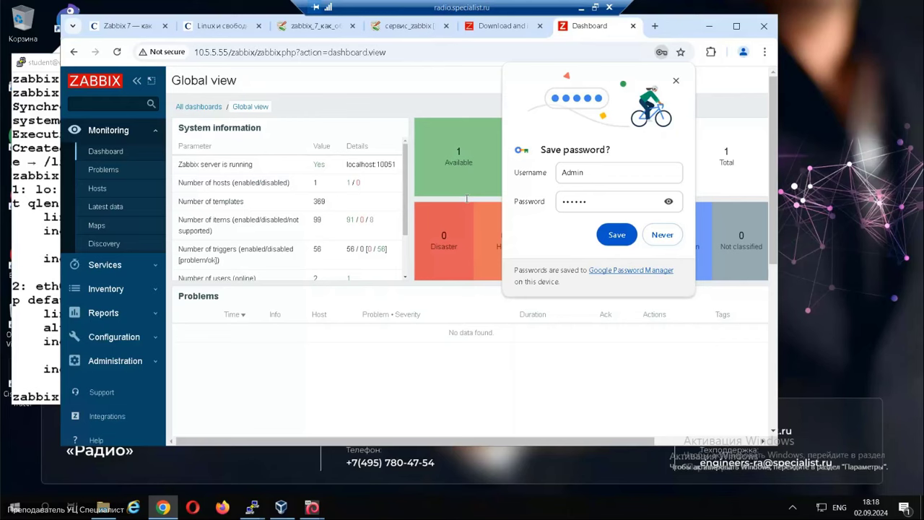
pyautogui.click(663, 235)
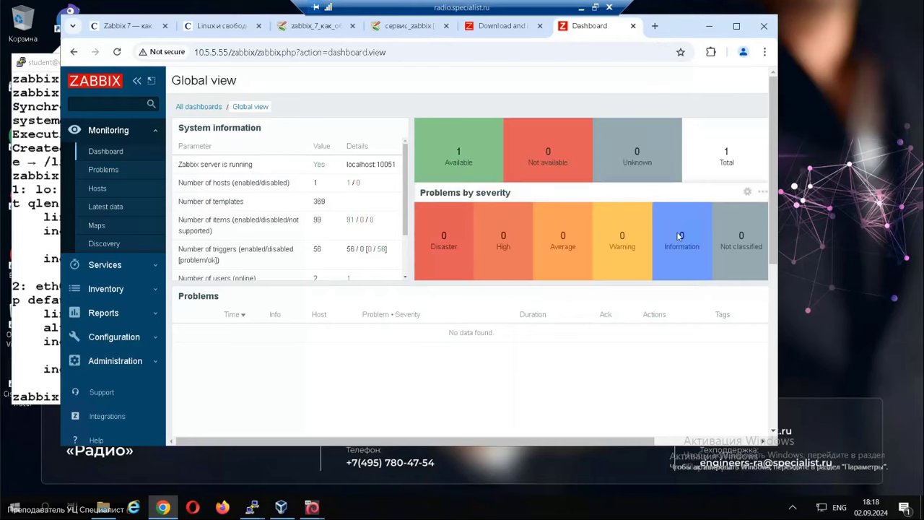
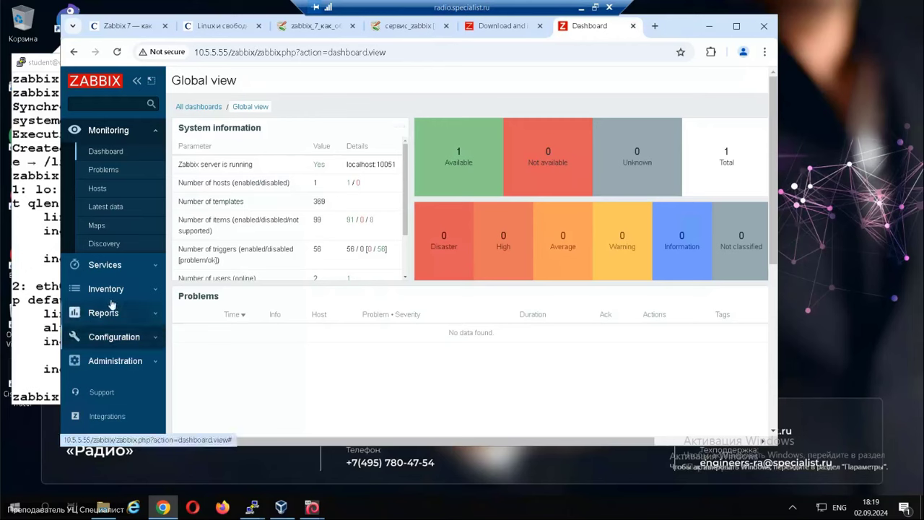
# Show the Configuration → Hosts list, holding only the Zabbix server, then return to the wiki tab.
pyautogui.click(109, 265)
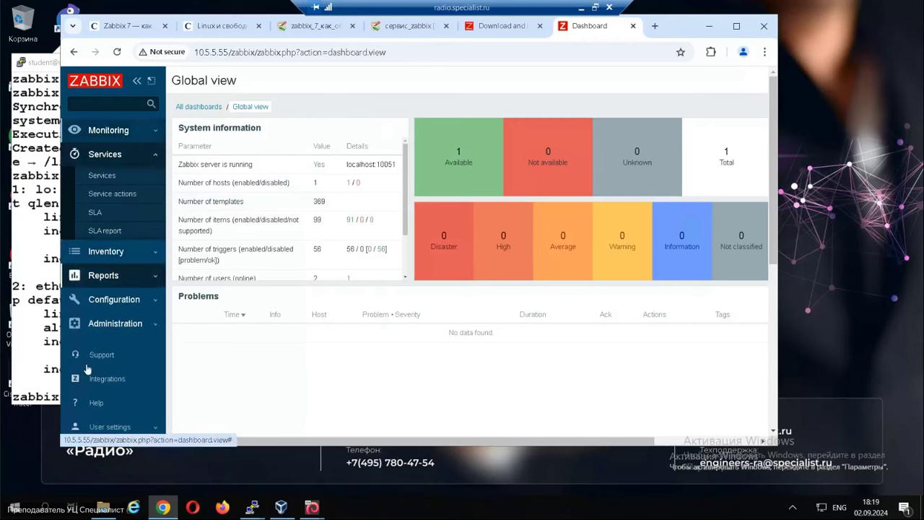
pyautogui.click(114, 298)
pyautogui.click(97, 288)
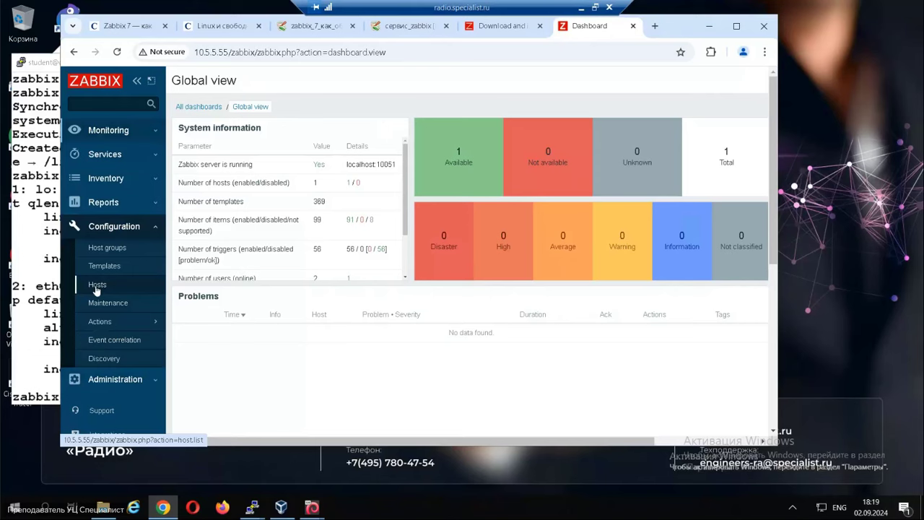
pyautogui.click(101, 284)
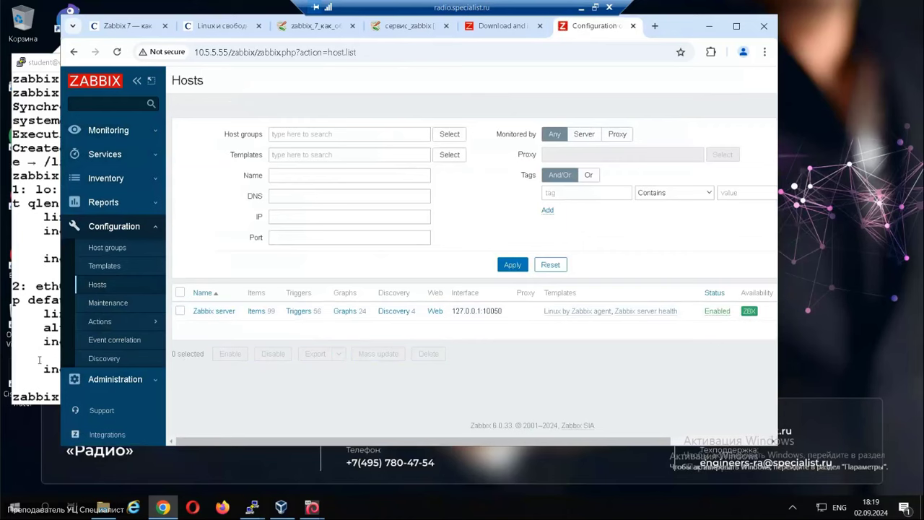
pyautogui.click(399, 33)
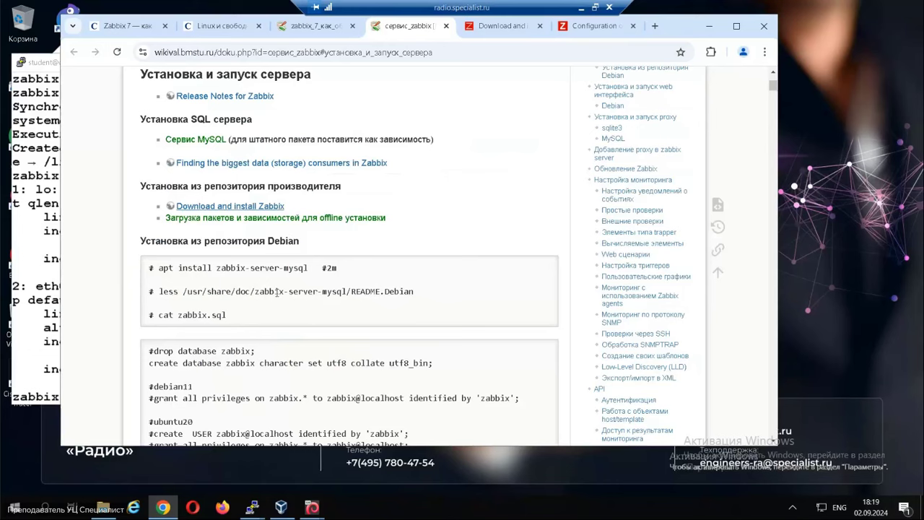
# Close the extra wiki tabs and copy 'apt install zabbix-agent' from the agent install instructions.
pyautogui.click(446, 26)
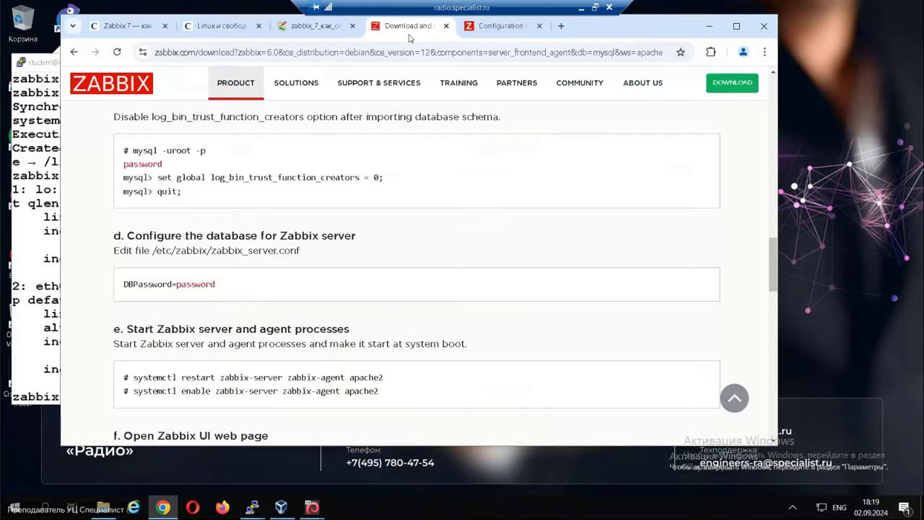
pyautogui.click(446, 26)
pyautogui.click(317, 26)
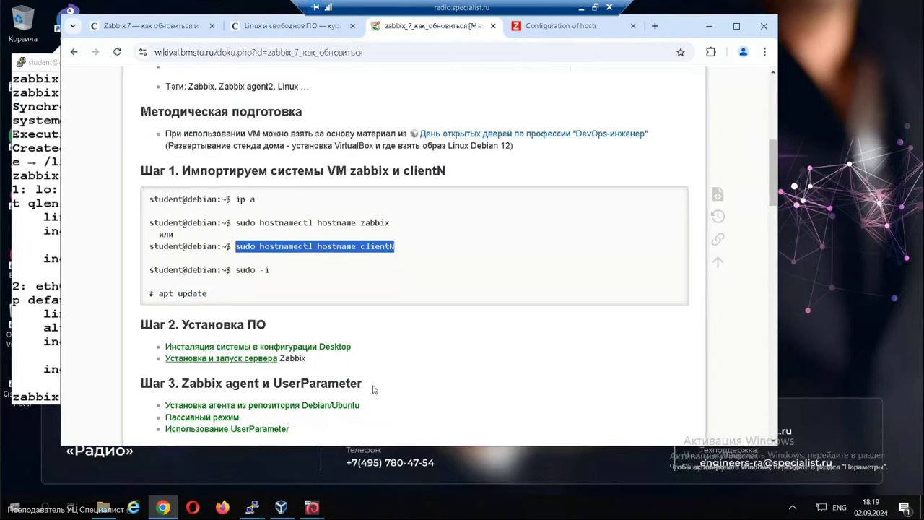
pyautogui.scroll(-1, 376, 391)
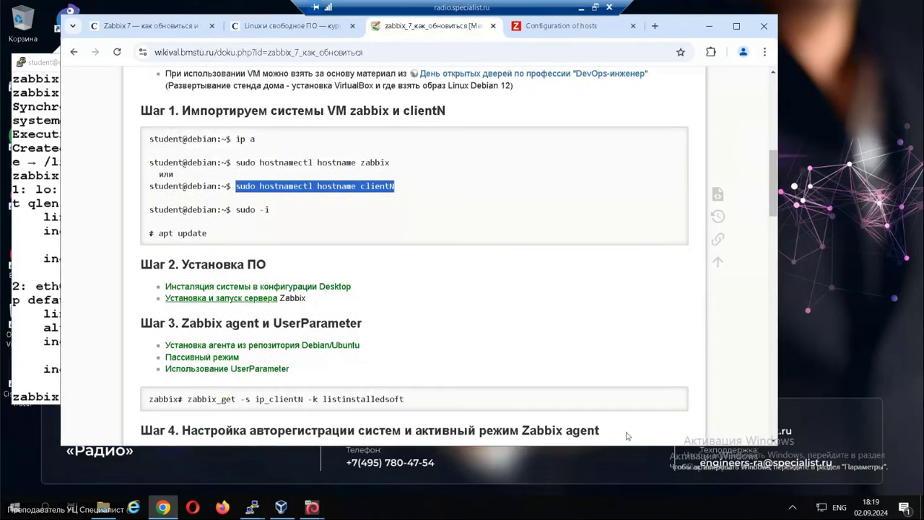
pyautogui.rightClick(248, 349)
pyautogui.click(328, 203)
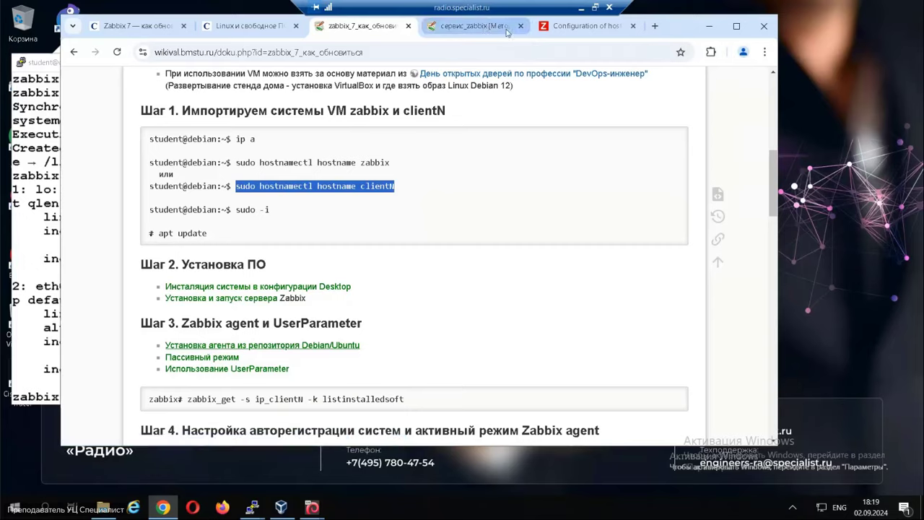
pyautogui.click(486, 27)
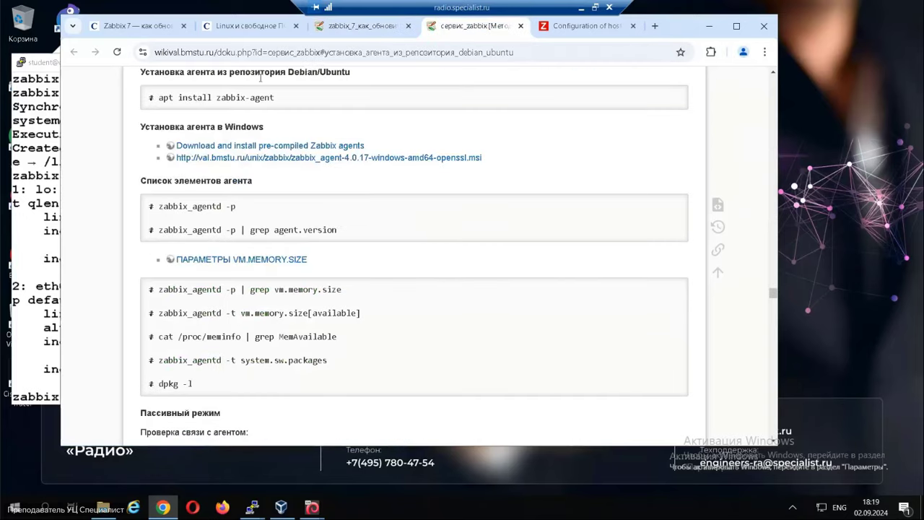
pyautogui.moveTo(155, 97); pyautogui.dragTo(307, 99)
pyautogui.hotkey('ctrl', 'c')
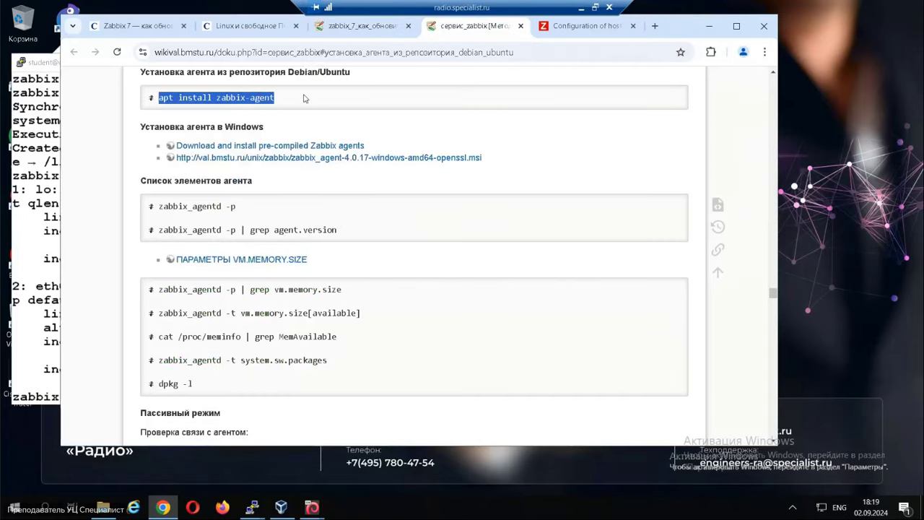
# Paste and run 'apt install zabbix-agent' at the clientN root prompt.
pyautogui.click(92, 400)
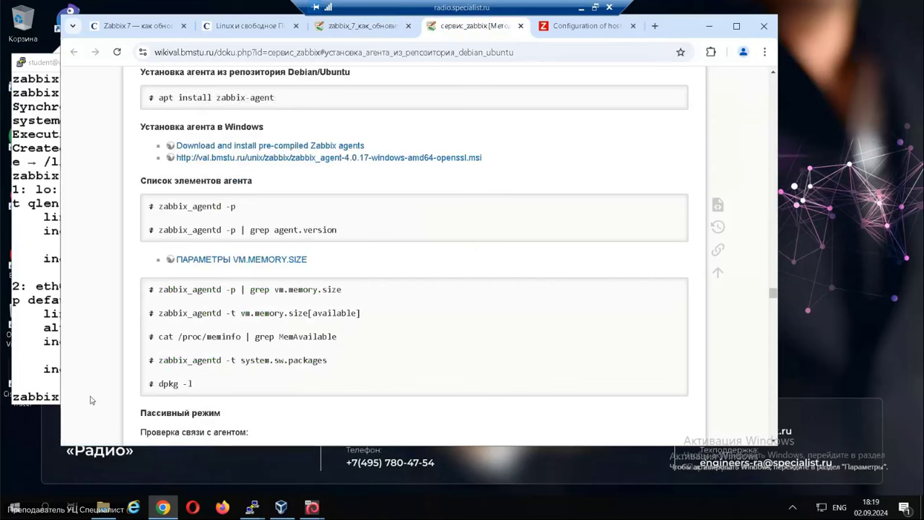
pyautogui.click(249, 509)
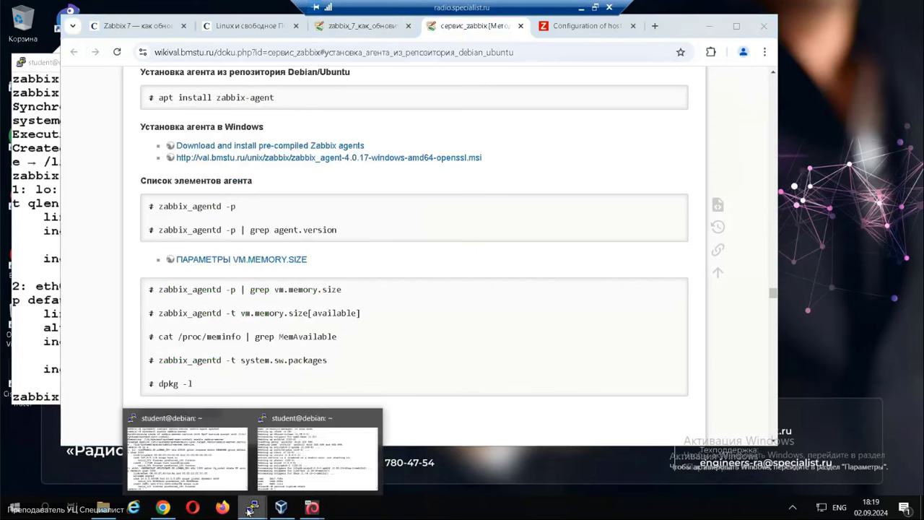
pyautogui.click(338, 469)
pyautogui.rightClick(425, 304)
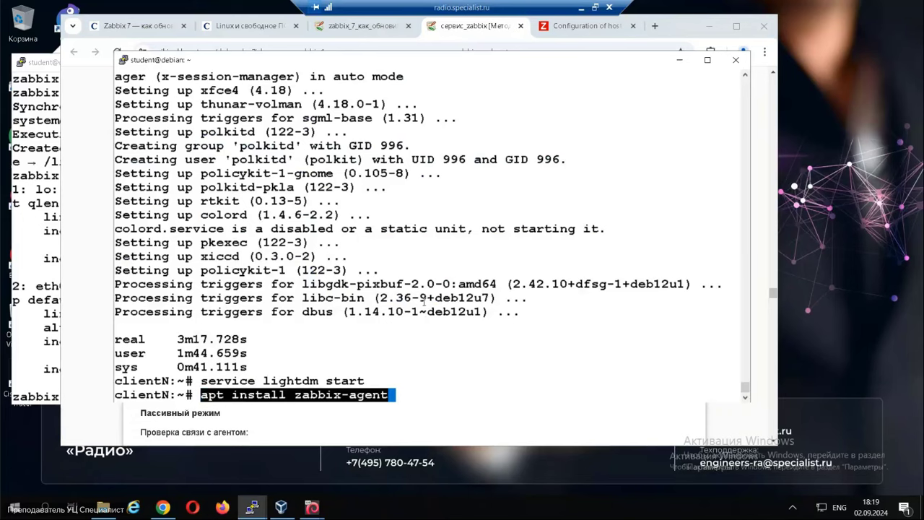
pyautogui.press('Return')
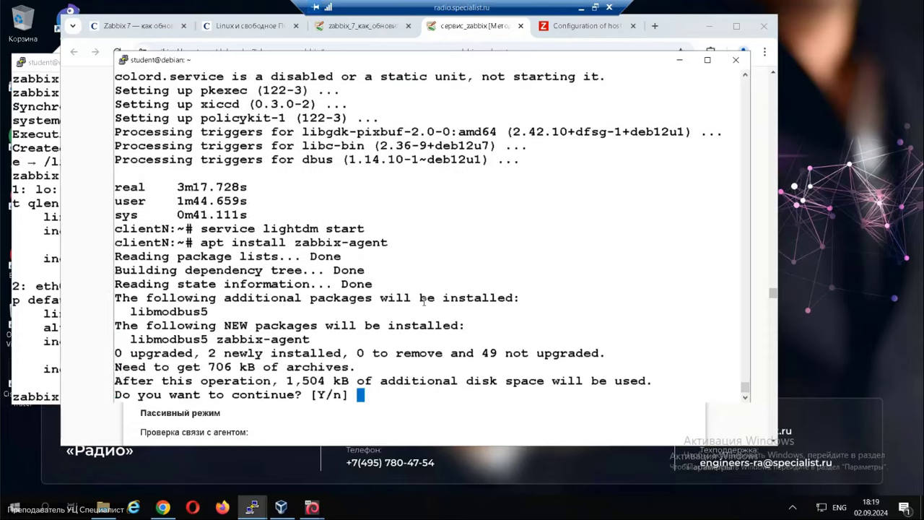
# Confirm the zabbix-agent package installation on clientN and bring the wiki back in front.
pyautogui.press('Return')
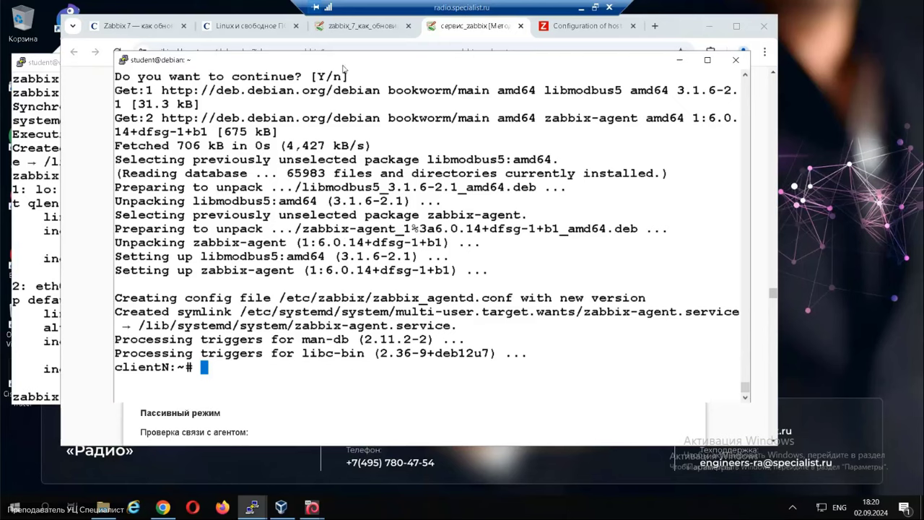
pyautogui.moveTo(337, 65); pyautogui.dragTo(386, 65)
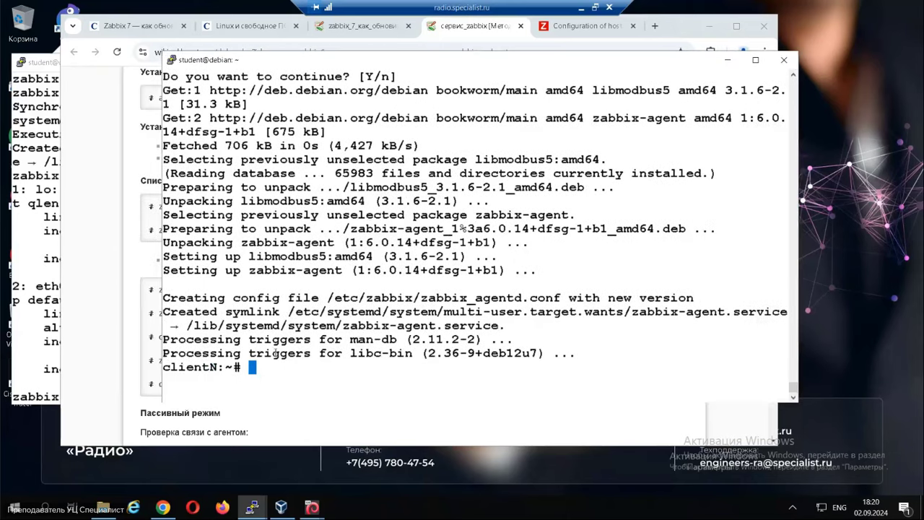
pyautogui.click(101, 371)
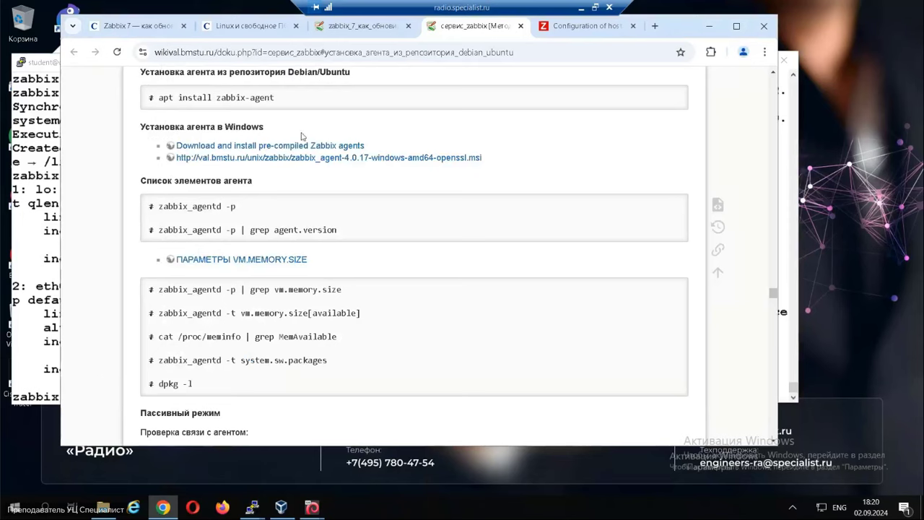
# Open the 'Пассивный режим' section in a new tab, copy /etc/zabbix/zabbix_agentd, and return to clientN.
pyautogui.scroll(-1, 360, 373)
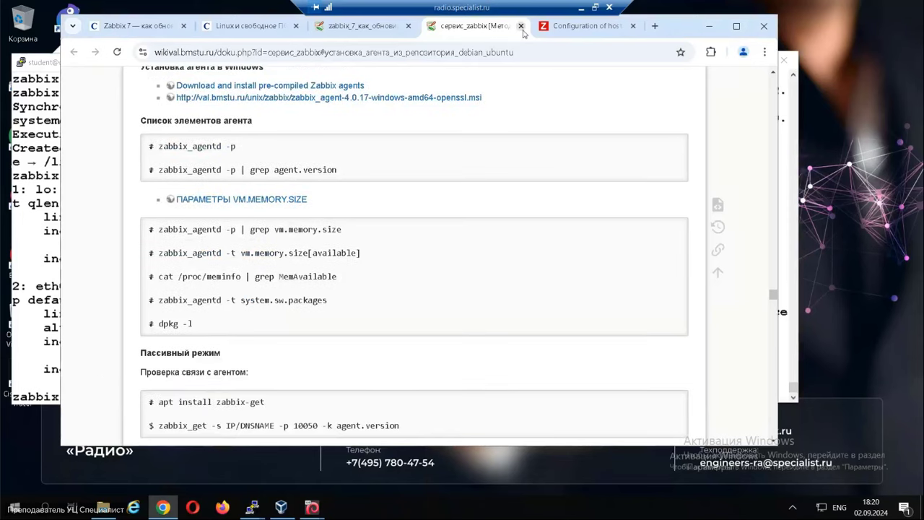
pyautogui.click(520, 26)
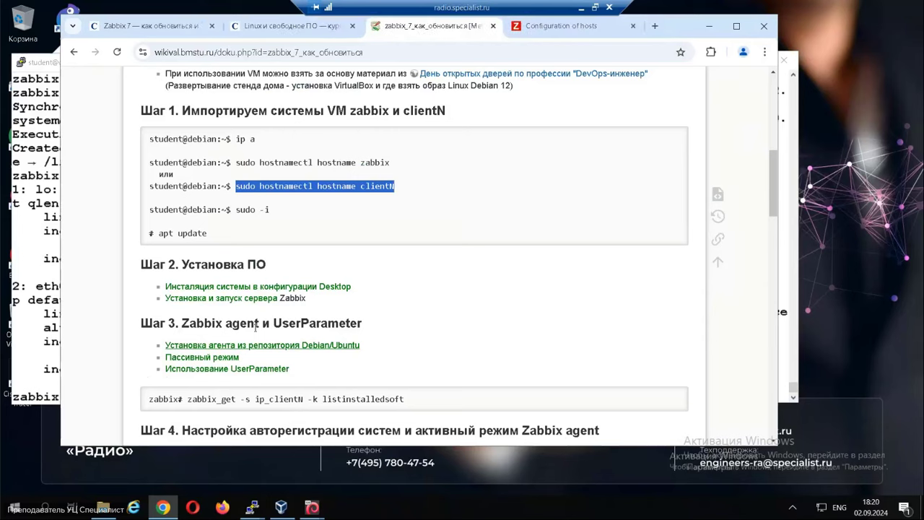
pyautogui.rightClick(218, 357)
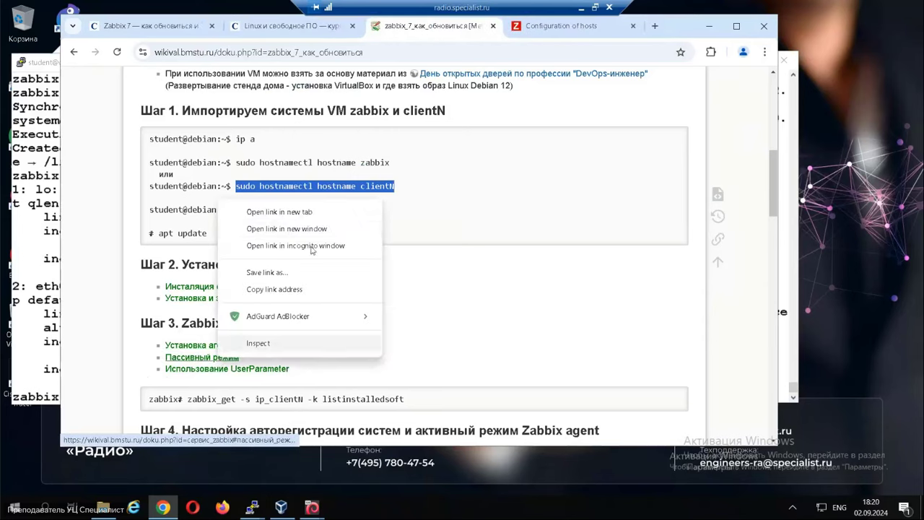
pyautogui.click(301, 212)
pyautogui.click(469, 28)
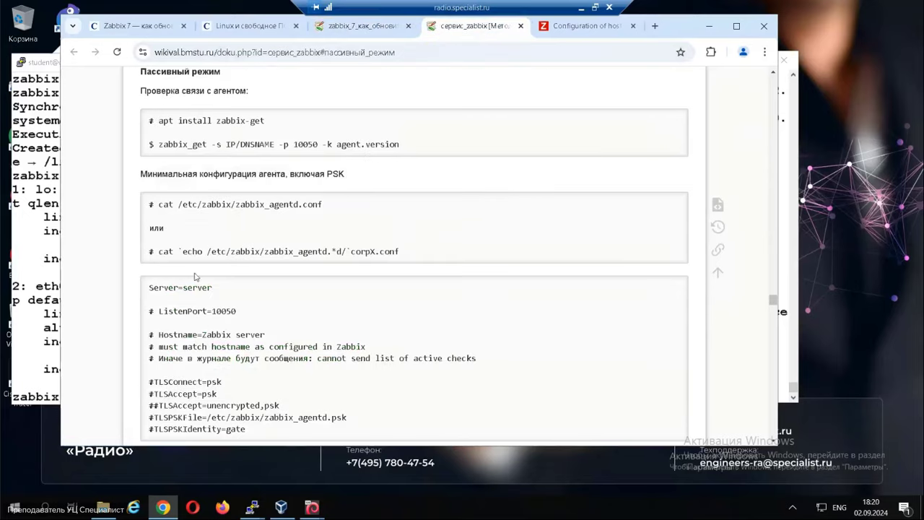
pyautogui.moveTo(208, 251); pyautogui.dragTo(328, 251)
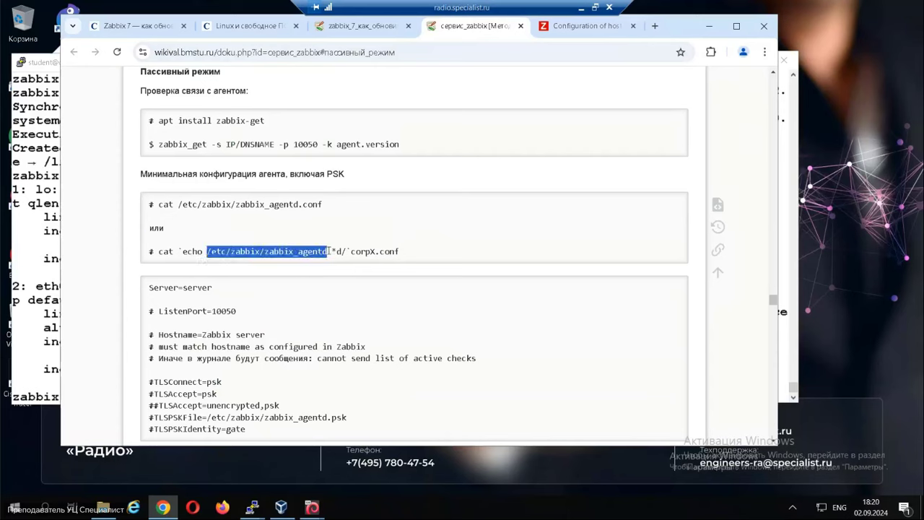
pyautogui.click(251, 507)
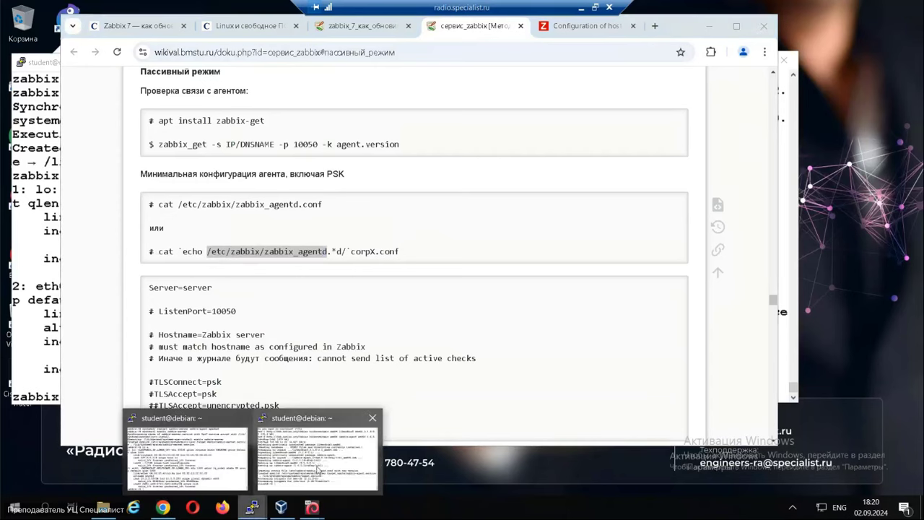
pyautogui.click(317, 465)
# Open /etc/zabbix/zabbix_agentd.conf in vim to look it over, then quit with :q.
pyautogui.write('vim')
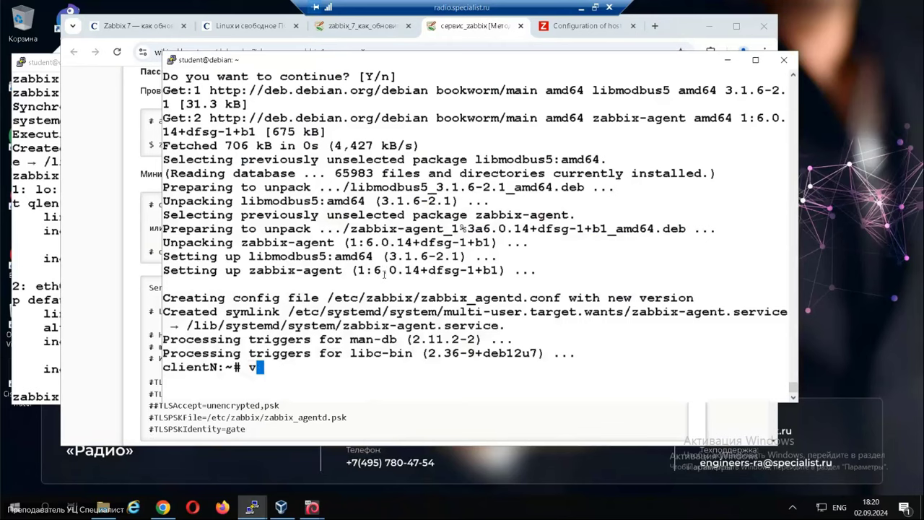
pyautogui.rightClick(366, 267)
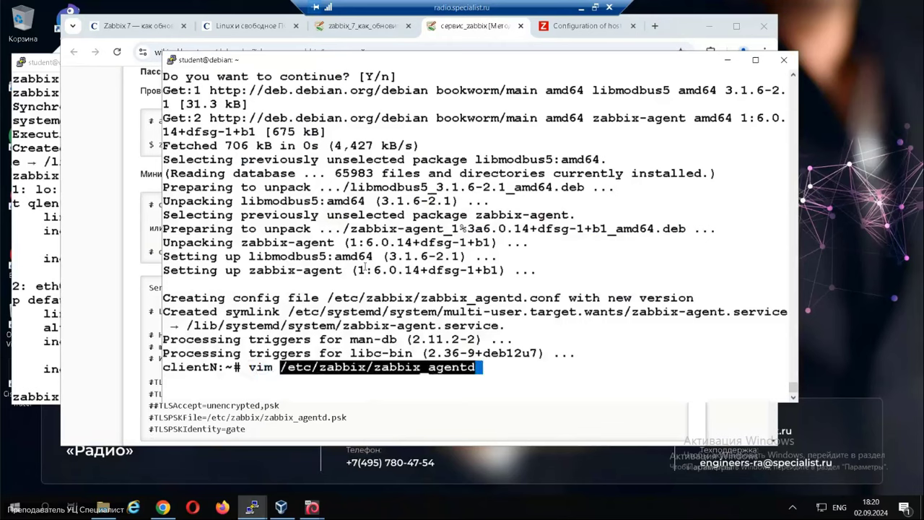
pyautogui.write('.d/')
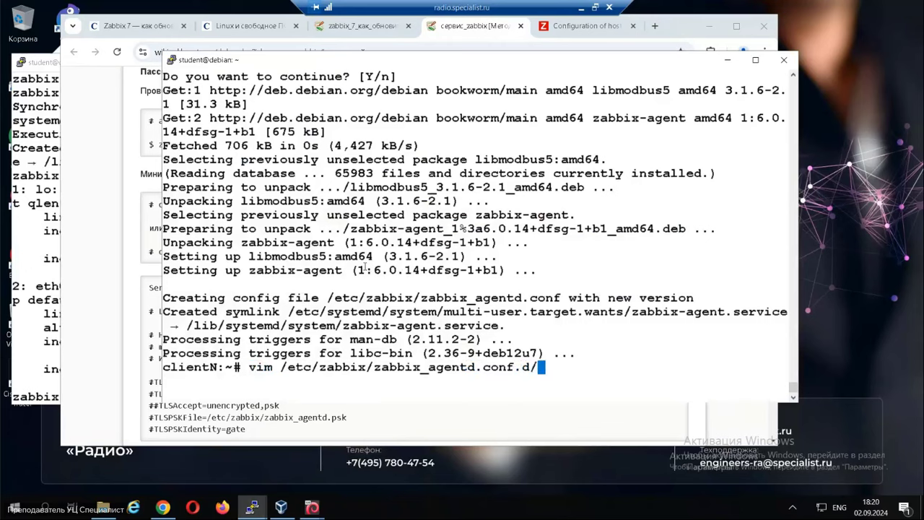
pyautogui.press('BackSpace')
pyautogui.press('BackSpace')
pyautogui.press('BackSpace')
pyautogui.press('Return')
pyautogui.press('Escape')
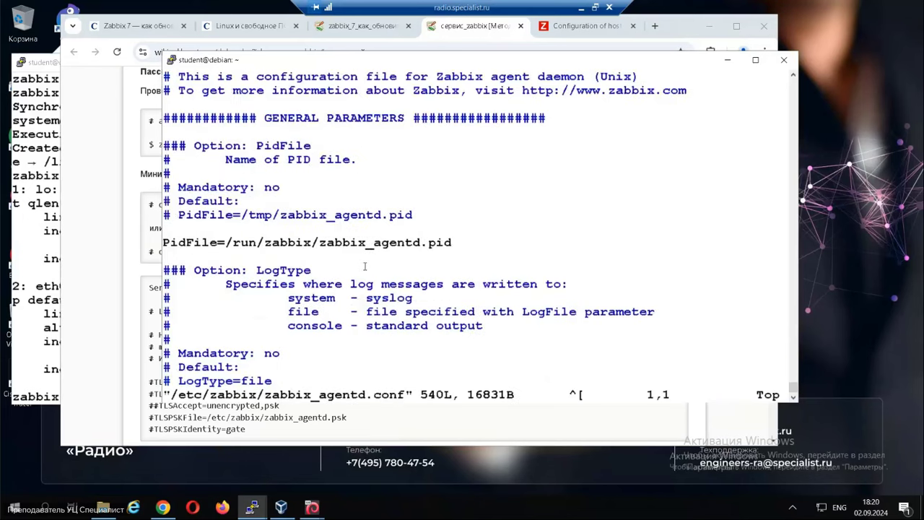
pyautogui.write(':q')
pyautogui.press('Return')
# Start editing a new /etc/zabbix/zabbix_agentd.conf.d/my.conf in vim.
pyautogui.press('Up')
pyautogui.write('.d/')
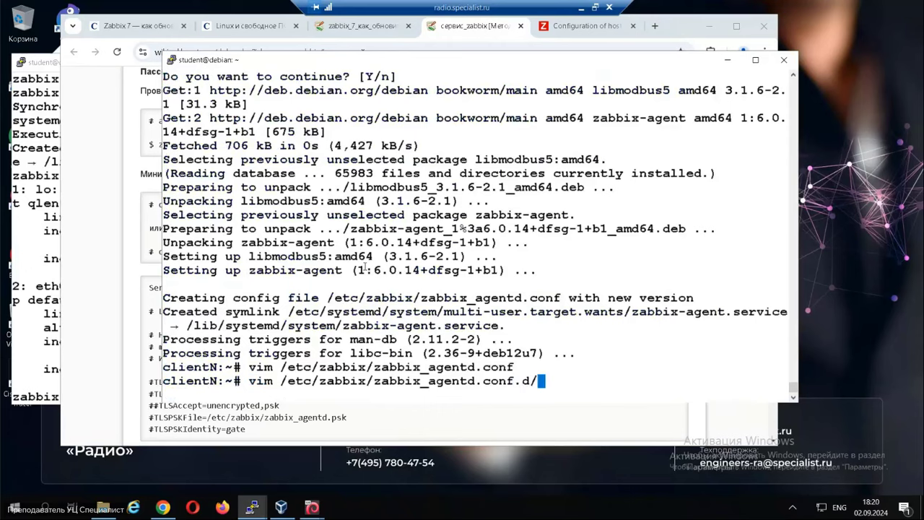
pyautogui.write('my.conf')
pyautogui.press('Return')
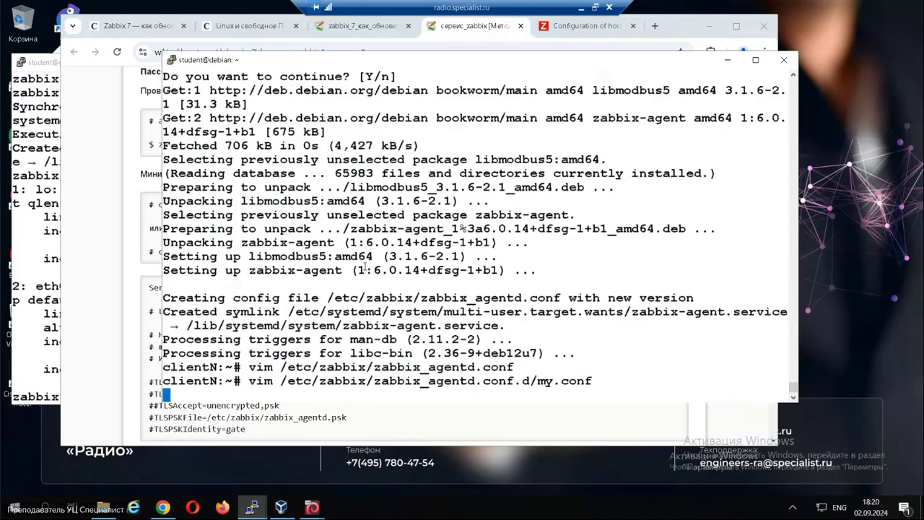
pyautogui.moveTo(282, 61); pyautogui.dragTo(322, 78)
pyautogui.click(109, 260)
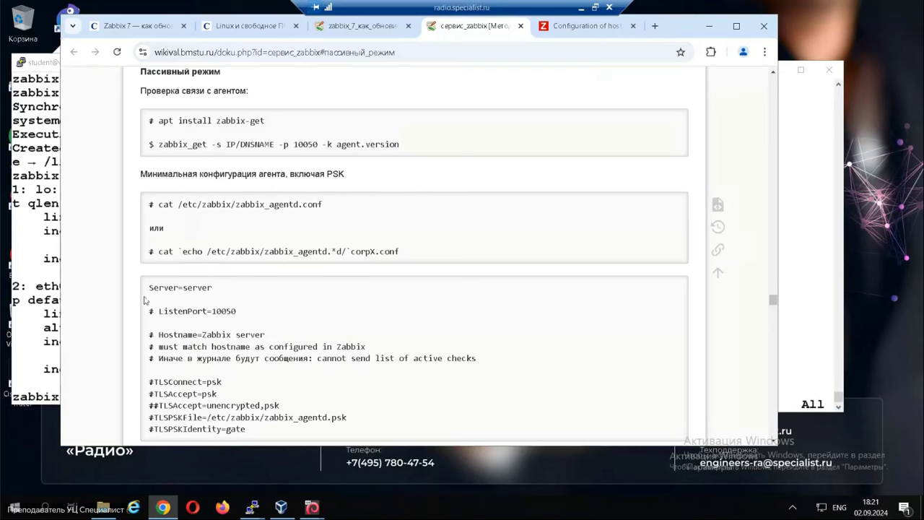
# Copy the 'Server=' line from the wiki into my.conf on the client.
pyautogui.moveTo(149, 289); pyautogui.dragTo(186, 290)
pyautogui.hotkey('ctrl', 'c')
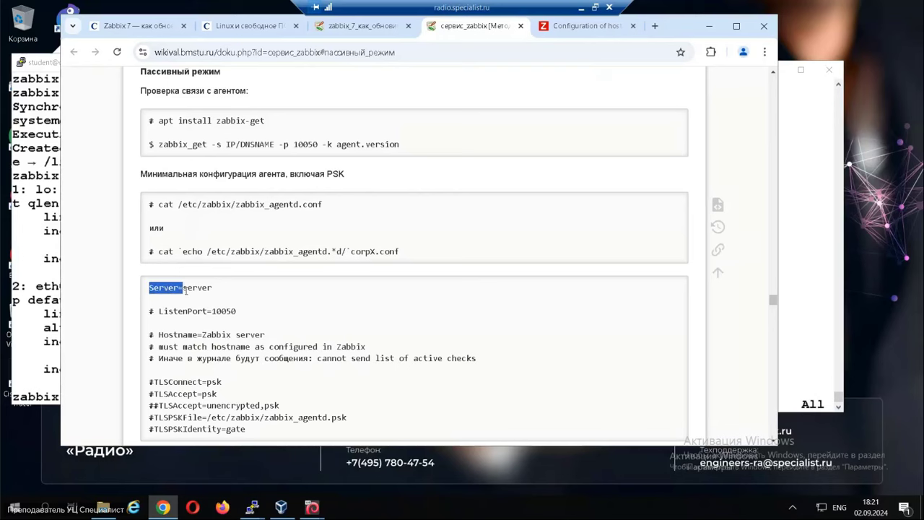
pyautogui.hotkey('alt', 'Tab')
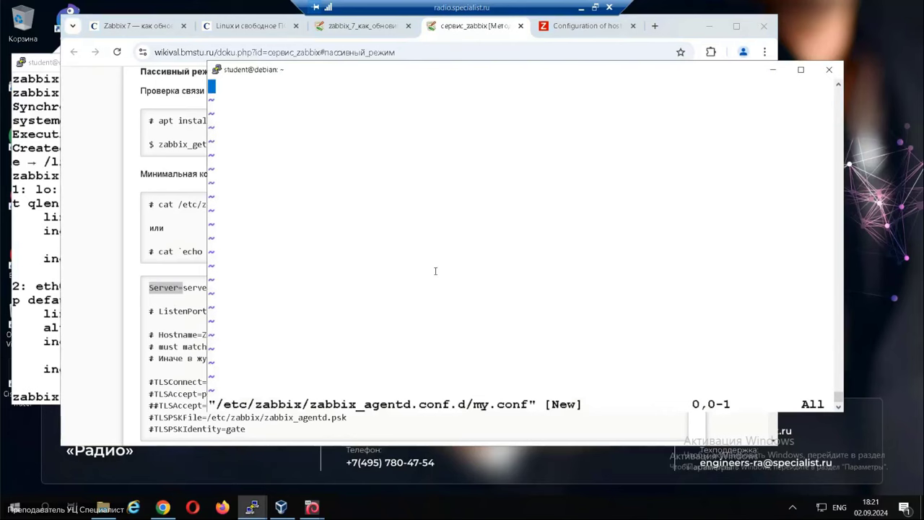
pyautogui.press('i')
pyautogui.rightClick(435, 271)
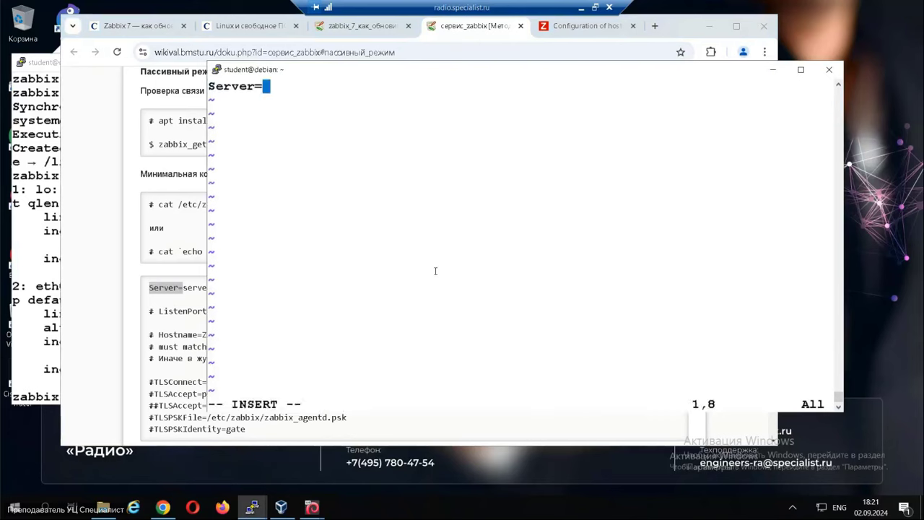
# Look up the server address with ip a, complete Server=10.5.5.55 in my.conf and save with :wq.
pyautogui.click(254, 508)
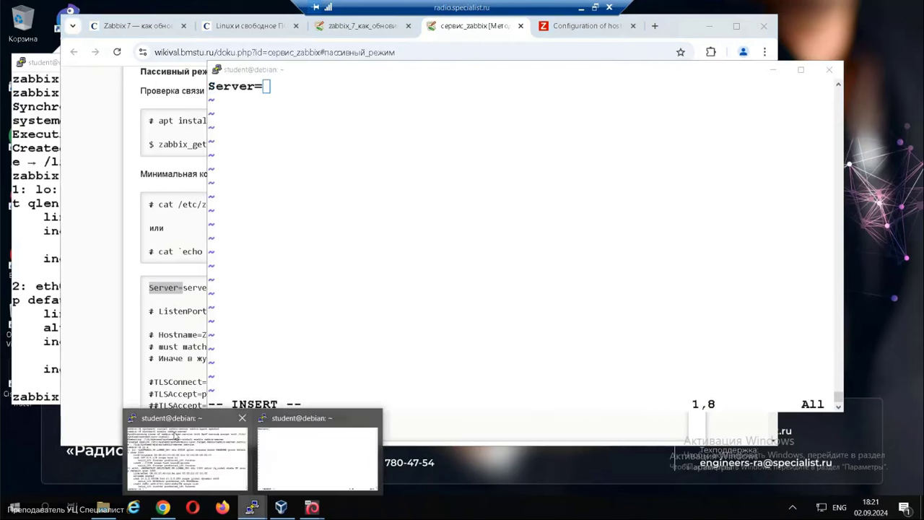
pyautogui.click(190, 454)
pyautogui.write('ip a')
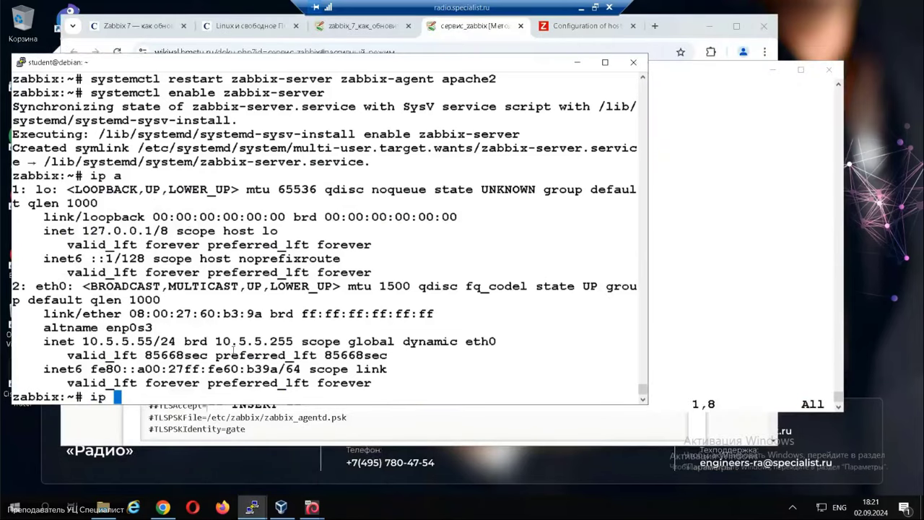
pyautogui.press('Return')
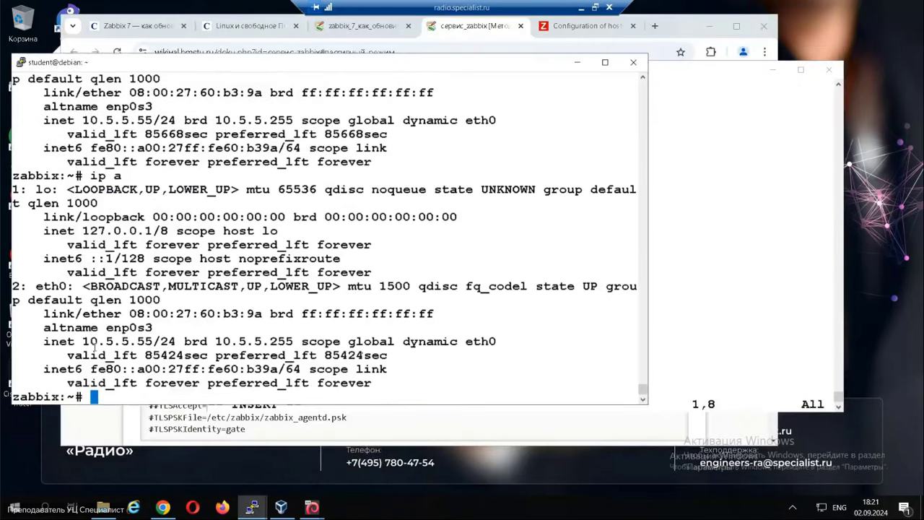
pyautogui.moveTo(82, 342); pyautogui.dragTo(152, 342)
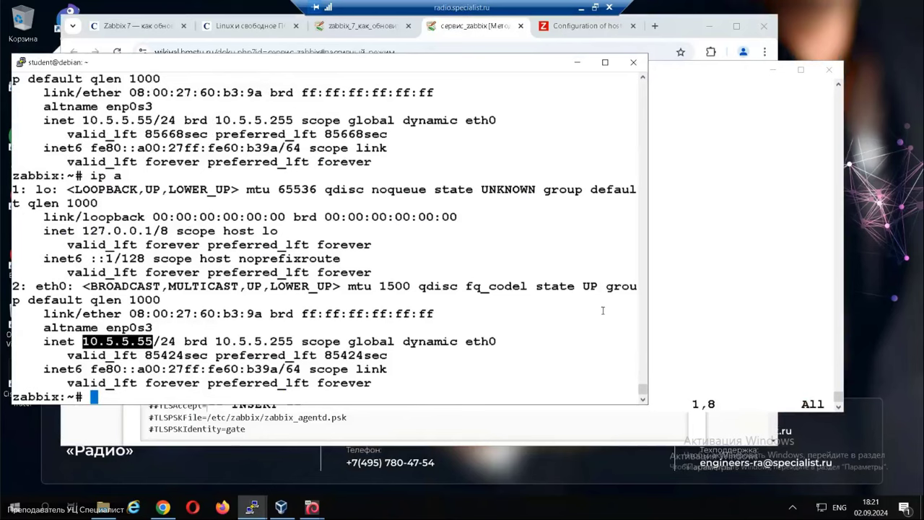
pyautogui.click(692, 236)
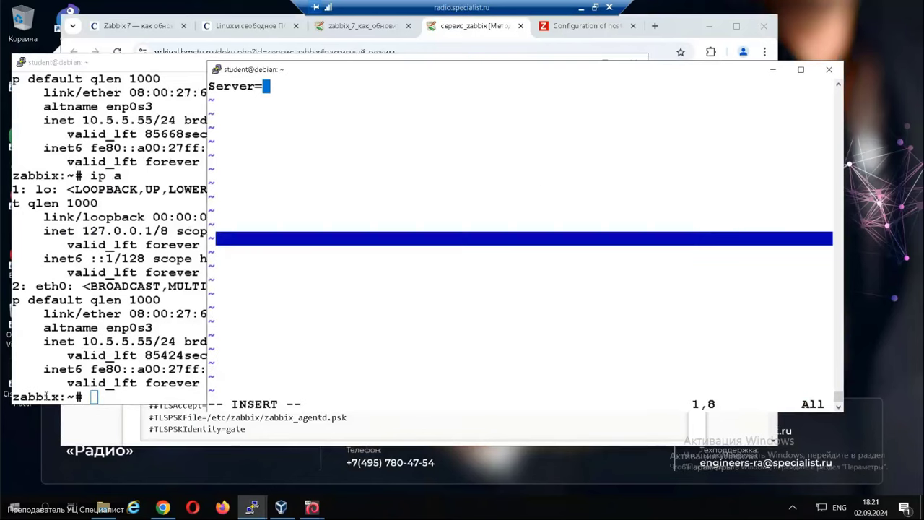
pyautogui.click(62, 372)
pyautogui.moveTo(81, 341); pyautogui.dragTo(152, 343)
pyautogui.hotkey('ctrl', 'c')
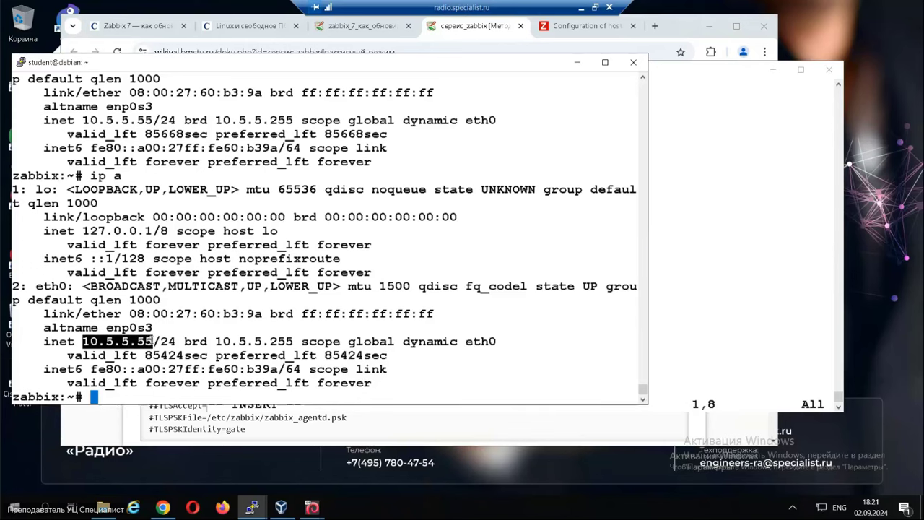
pyautogui.hotkey('alt', 'Tab')
pyautogui.rightClick(430, 209)
pyautogui.press('Escape')
pyautogui.write(':wq')
pyautogui.press('Return')
pyautogui.press('Return')
pyautogui.press('Return')
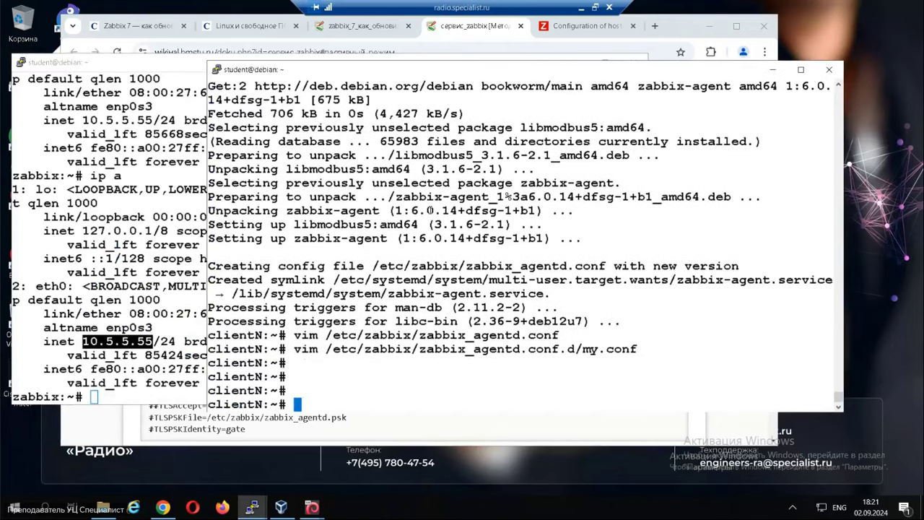
# Copy 'apt install zabbix-get' from the wiki and run it on the Zabbix server.
pyautogui.click(100, 342)
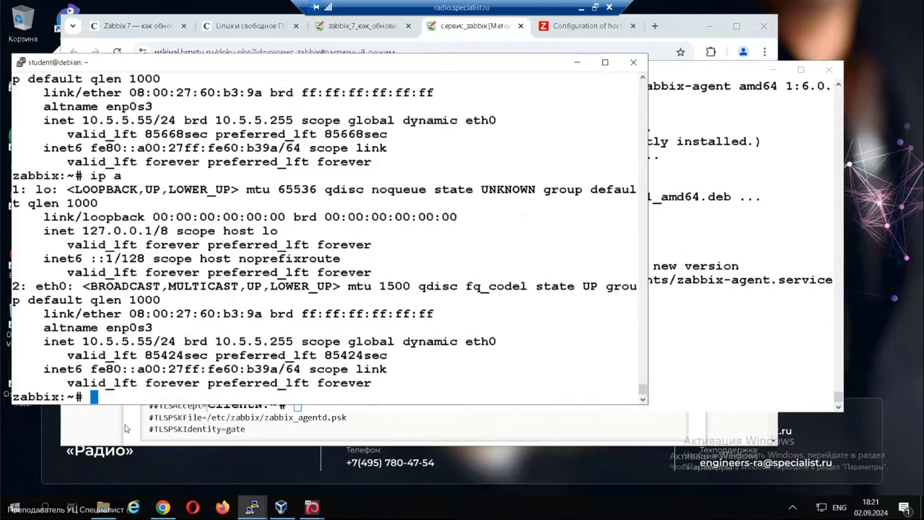
pyautogui.click(122, 430)
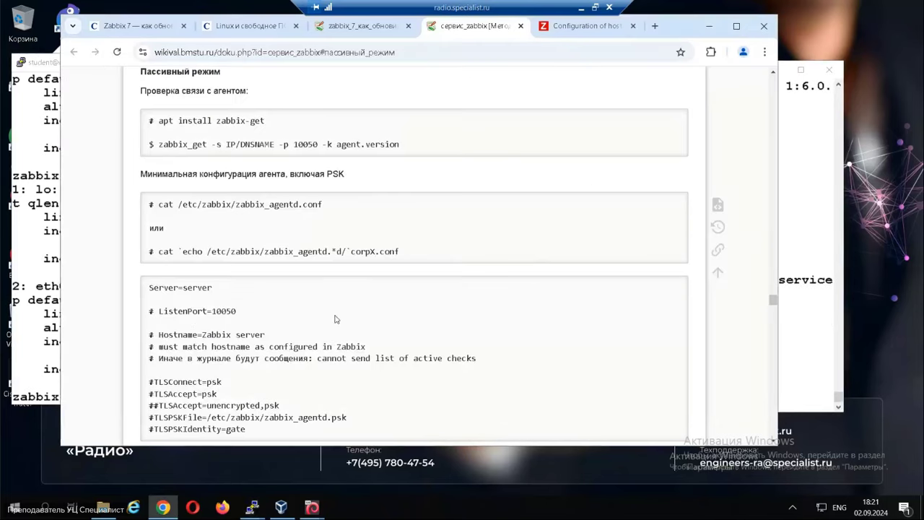
pyautogui.moveTo(158, 121); pyautogui.dragTo(274, 127)
pyautogui.hotkey('ctrl', 'c')
pyautogui.click(37, 339)
pyautogui.rightClick(38, 340)
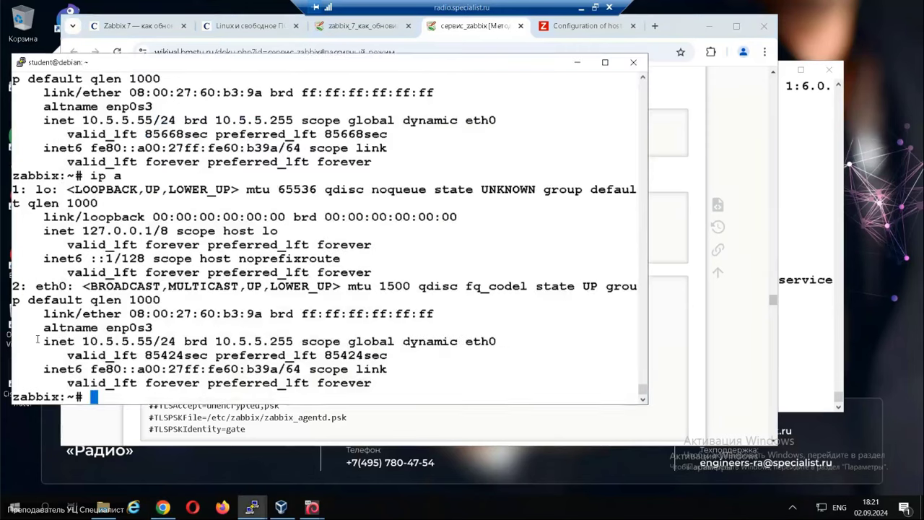
pyautogui.press('Return')
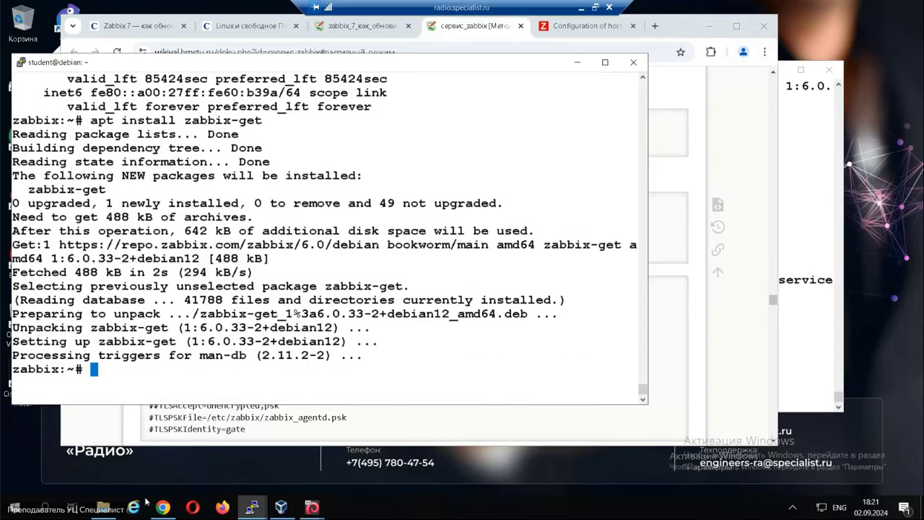
# List the client's network addresses with ip a.
pyautogui.click(252, 508)
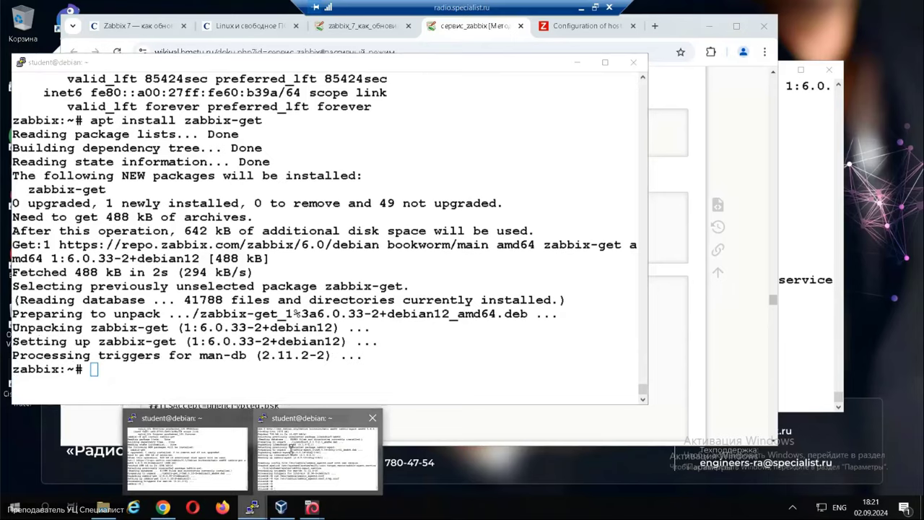
pyautogui.click(298, 442)
pyautogui.write('ip a')
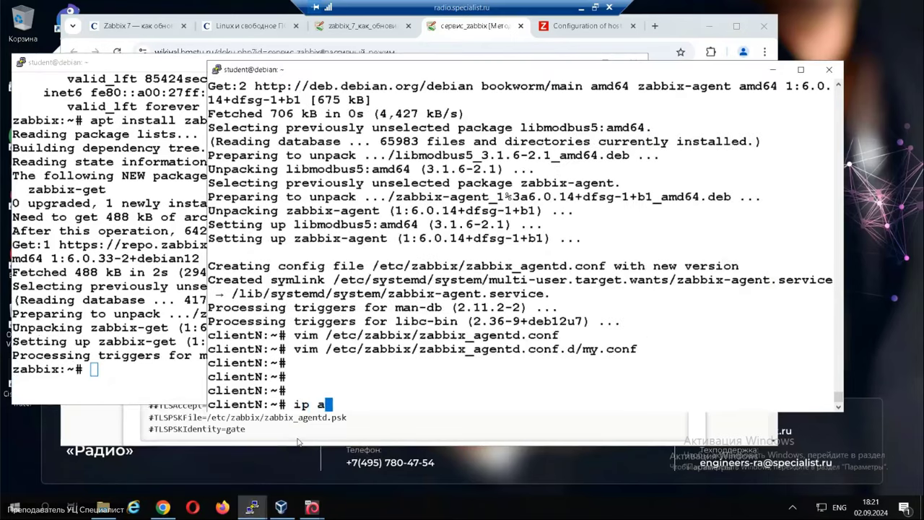
pyautogui.press('Return')
# Paste the wiki's zabbix_get agent.version command on the server, removing the placeholder host and port options.
pyautogui.click(97, 429)
pyautogui.moveTo(158, 144); pyautogui.dragTo(400, 144)
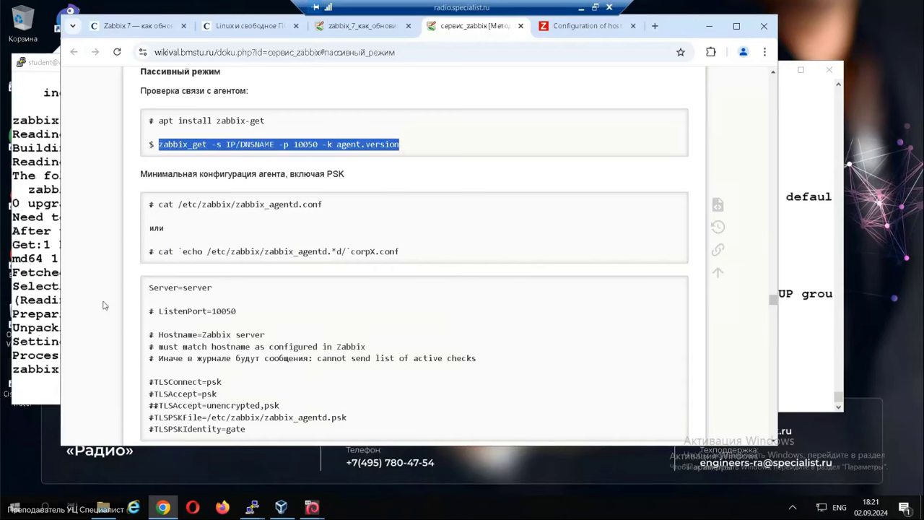
pyautogui.click(43, 332)
pyautogui.rightClick(65, 300)
pyautogui.press('Left')
pyautogui.press('Left')
pyautogui.press('Left')
pyautogui.press('Left')
pyautogui.press('Left')
pyautogui.press('Left')
pyautogui.press('Left')
pyautogui.press('Left')
pyautogui.press('Left')
pyautogui.press('Left')
pyautogui.press('Left')
pyautogui.press('Left')
pyautogui.press('Left')
pyautogui.press('Left')
pyautogui.press('Left')
pyautogui.press('Left')
pyautogui.press('Left')
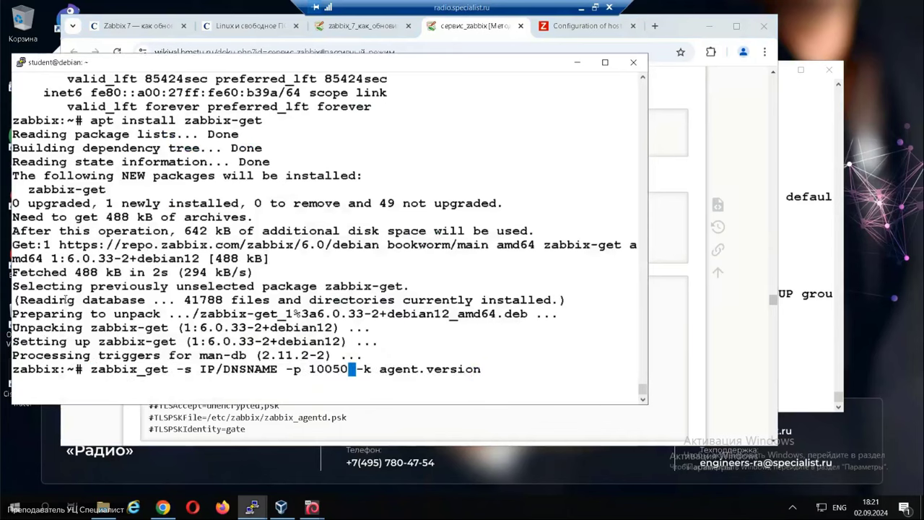
pyautogui.press('BackSpace')
pyautogui.press('BackSpace')
pyautogui.press('BackSpace')
pyautogui.press('BackSpace')
pyautogui.press('BackSpace')
pyautogui.press('BackSpace')
pyautogui.press('BackSpace')
pyautogui.press('BackSpace')
pyautogui.press('BackSpace')
pyautogui.press('BackSpace')
pyautogui.press('BackSpace')
pyautogui.press('BackSpace')
pyautogui.press('BackSpace')
pyautogui.press('BackSpace')
pyautogui.press('BackSpace')
pyautogui.press('BackSpace')
pyautogui.press('BackSpace')
pyautogui.press('BackSpace')
pyautogui.press('BackSpace')
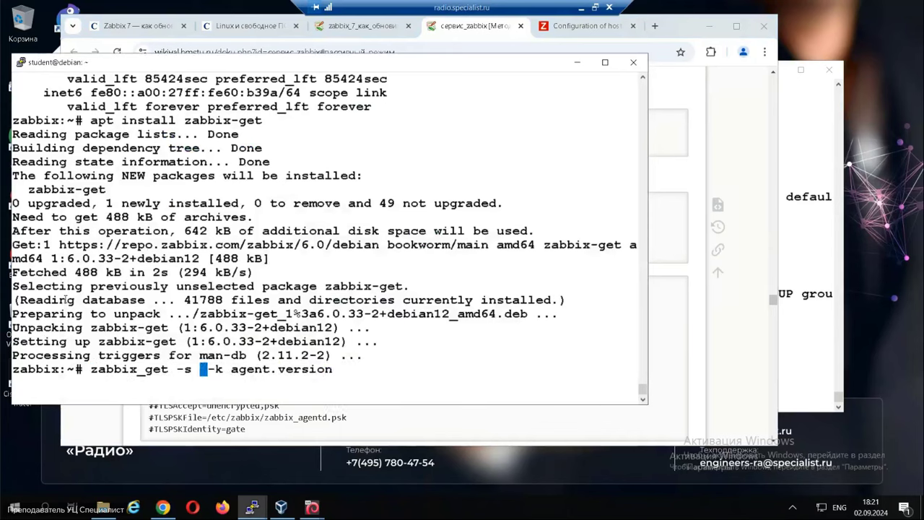
# Insert the client address 10.5.5.56 and run the query, which returns an access-restrictions error.
pyautogui.moveTo(251, 507)
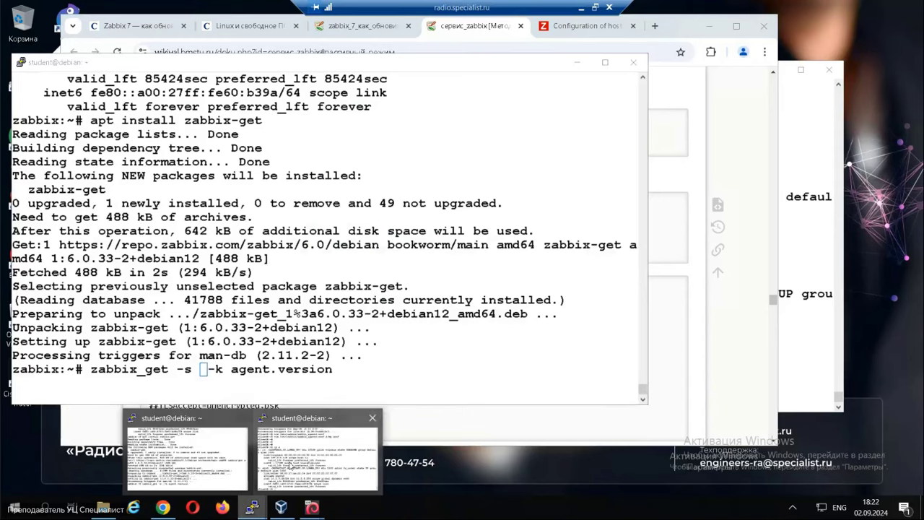
pyautogui.click(289, 465)
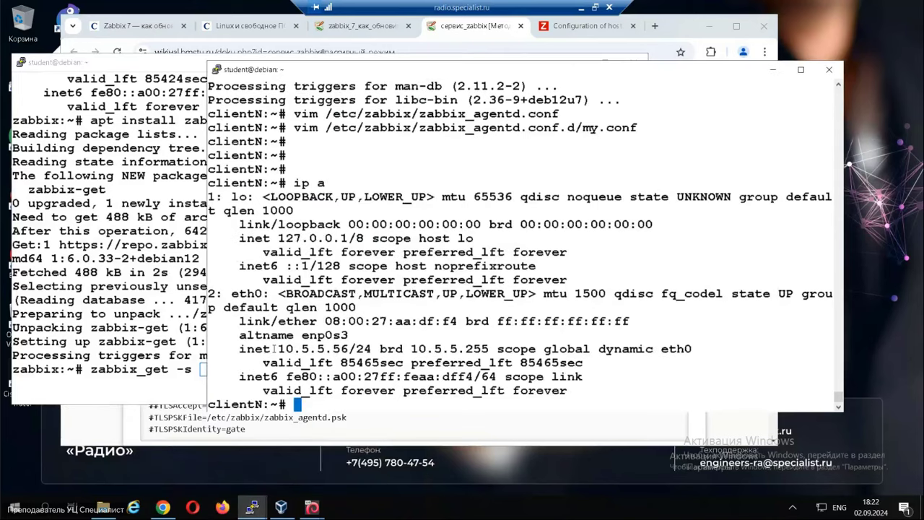
pyautogui.moveTo(278, 350); pyautogui.dragTo(346, 350)
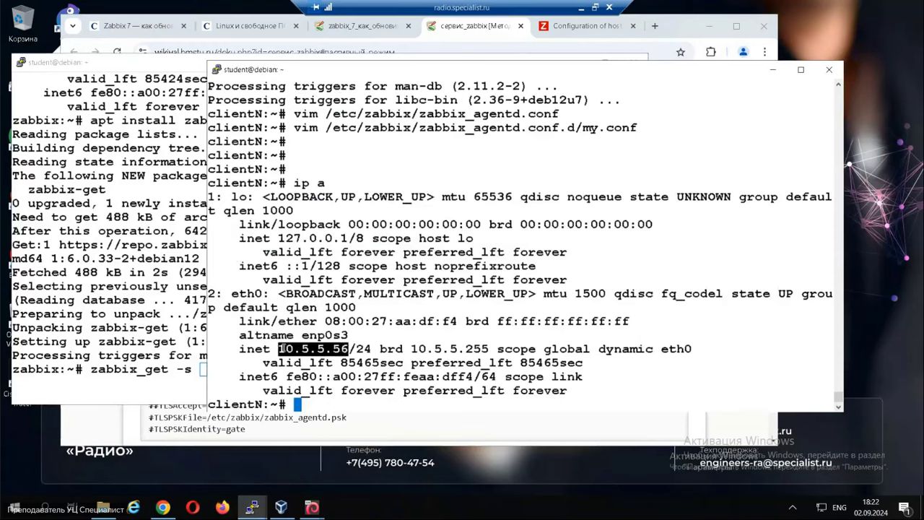
pyautogui.click(184, 327)
pyautogui.rightClick(184, 326)
pyautogui.press('Return')
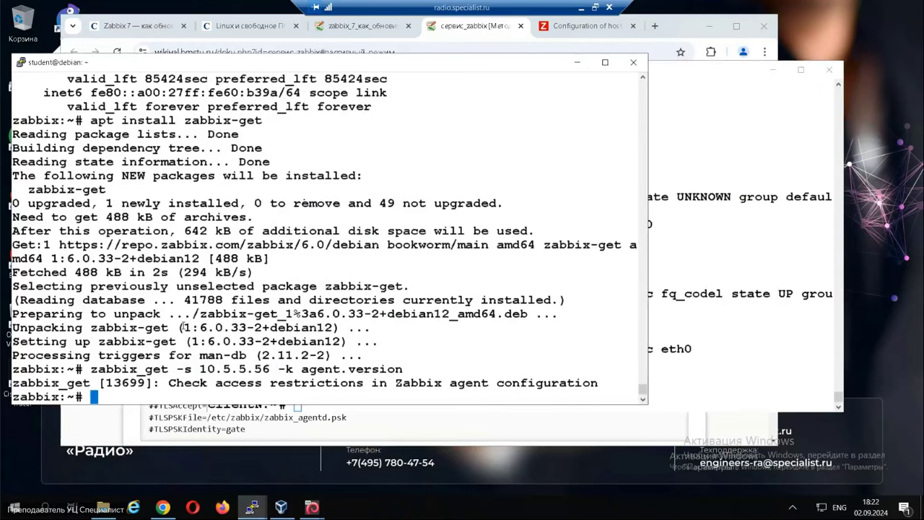
# Run 'service zabbix-agent restart' on the client.
pyautogui.click(714, 284)
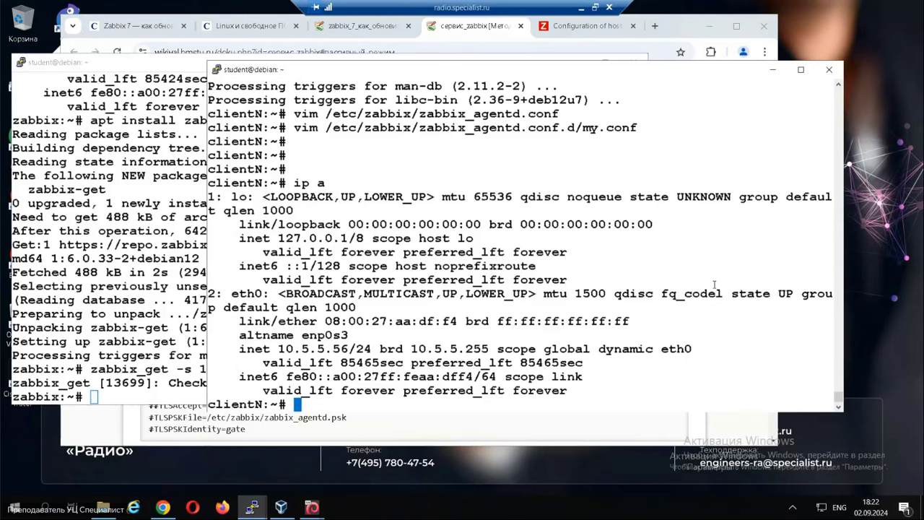
pyautogui.write('service zabbix-agent ')
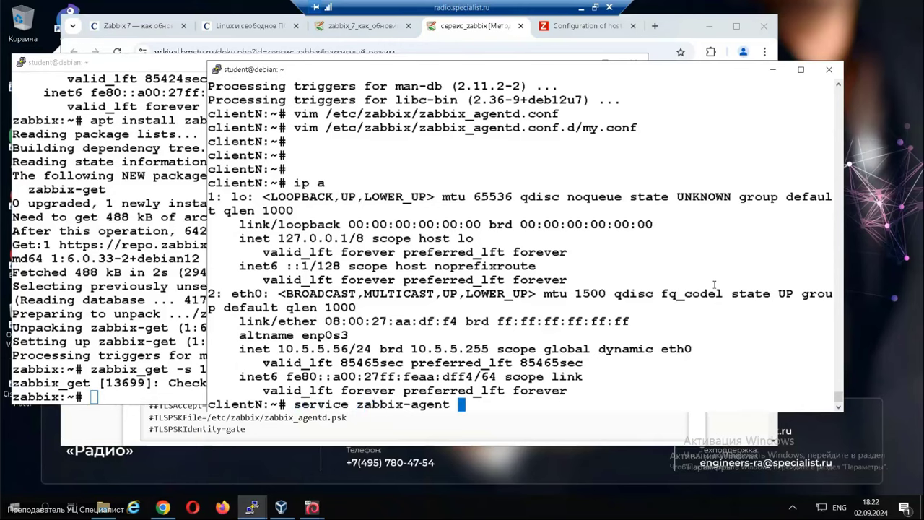
pyautogui.write('restart')
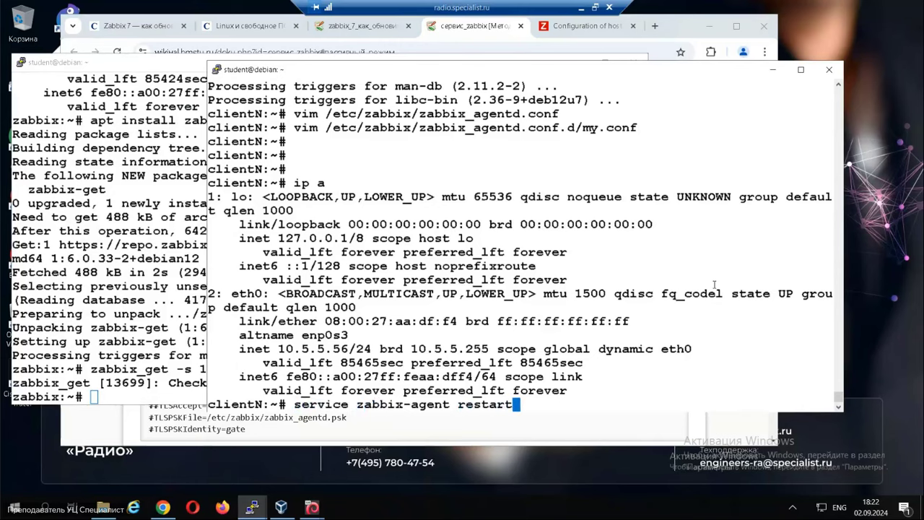
pyautogui.press('Return')
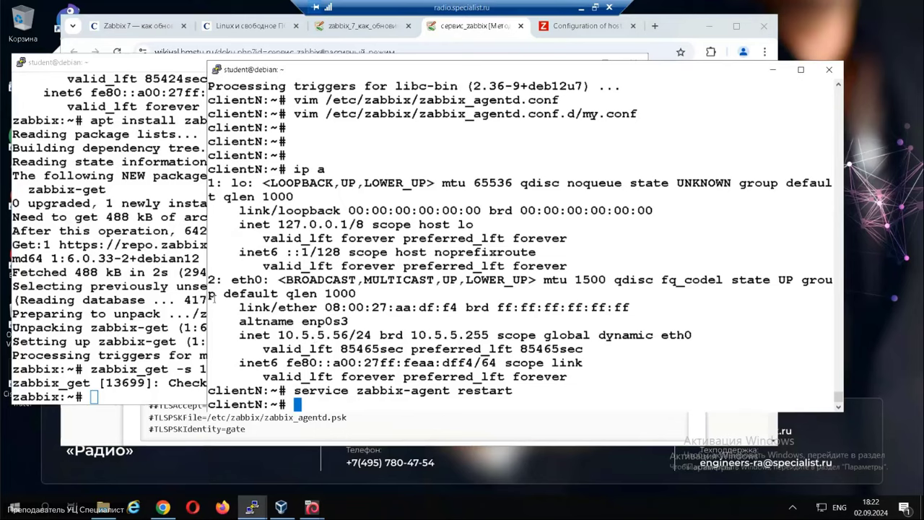
# Rerun zabbix_get -s 10.5.5.56 -k agent.version on the server, now returning 6.0.14.
pyautogui.click(153, 308)
pyautogui.press('Up')
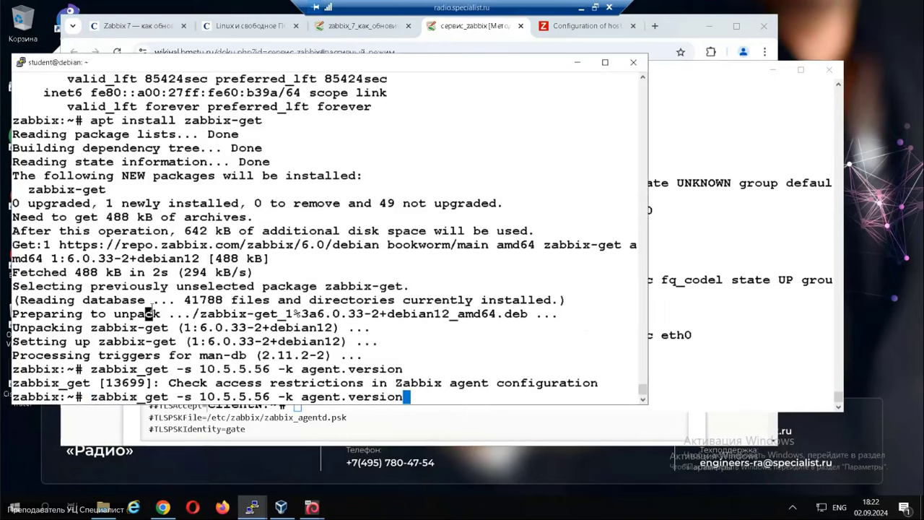
pyautogui.press('Return')
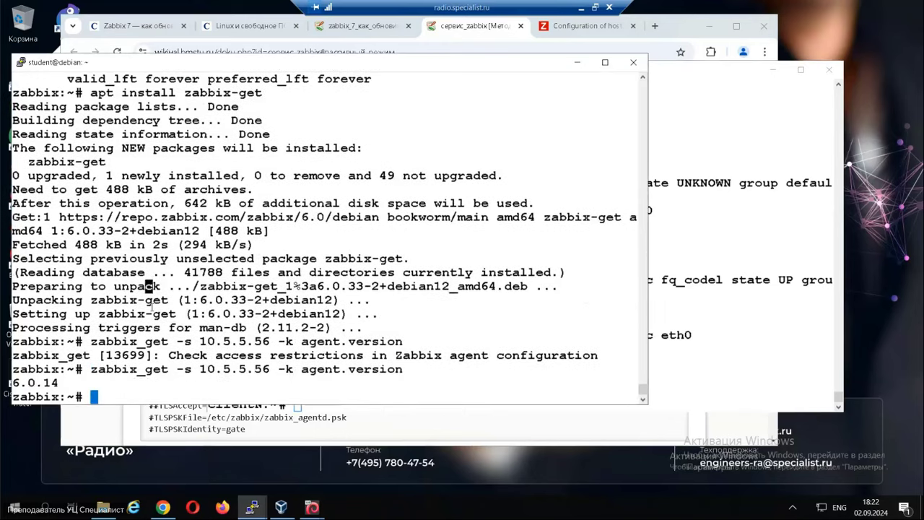
pyautogui.press('Return')
pyautogui.press('Return')
pyautogui.press('Return')
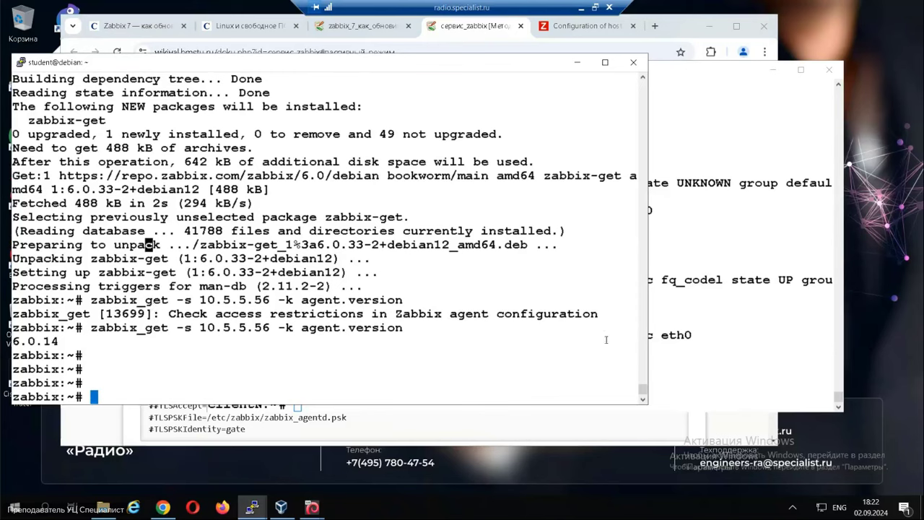
pyautogui.click(484, 34)
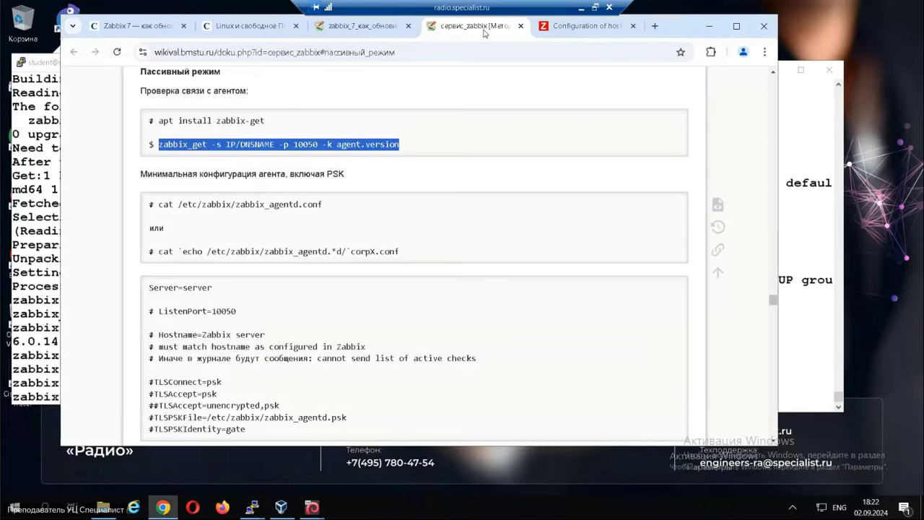
# Open the 'Использование UserParameter' section in a new tab, then return to the clientN terminal.
pyautogui.click(378, 29)
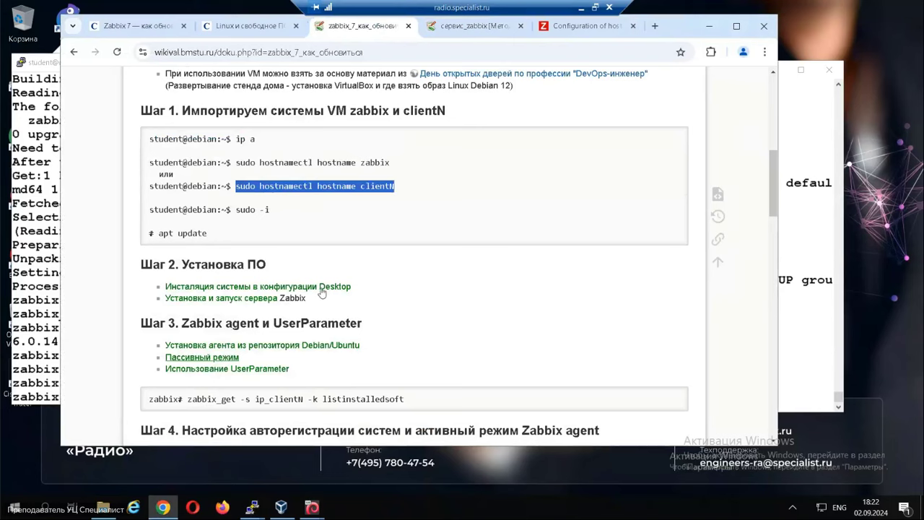
pyautogui.click(480, 25)
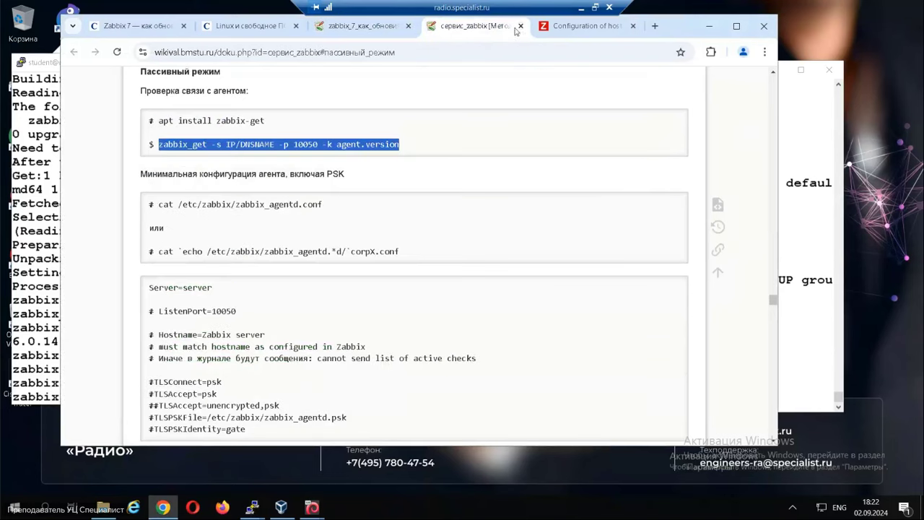
pyautogui.click(521, 25)
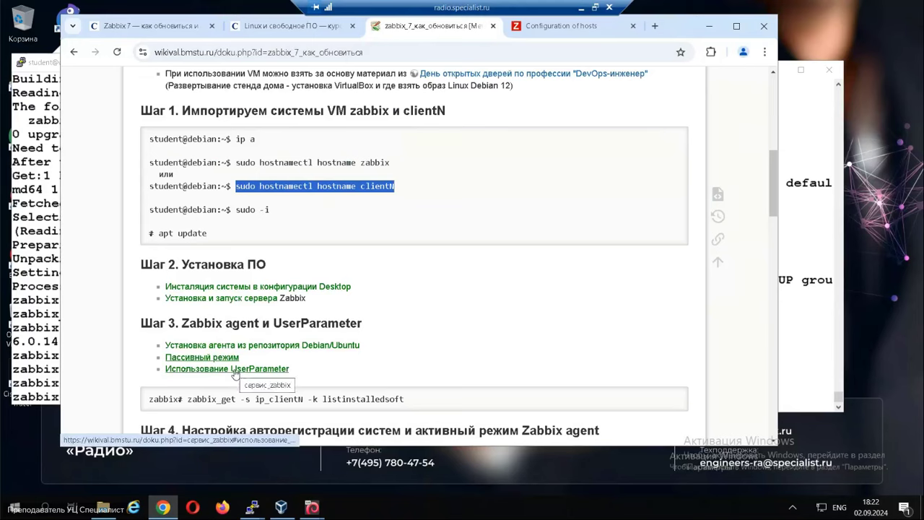
pyautogui.rightClick(234, 374)
pyautogui.click(296, 223)
pyautogui.hotkey('ctrl', 'Tab')
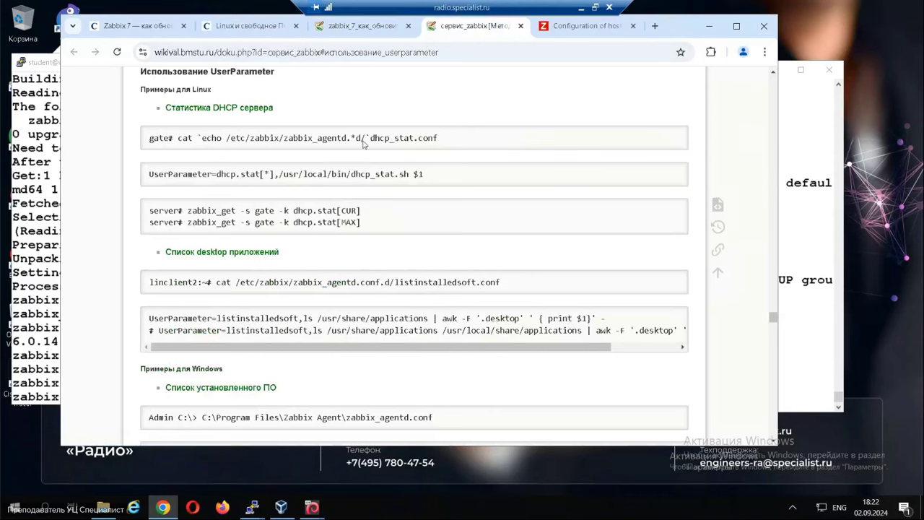
pyautogui.moveTo(249, 506)
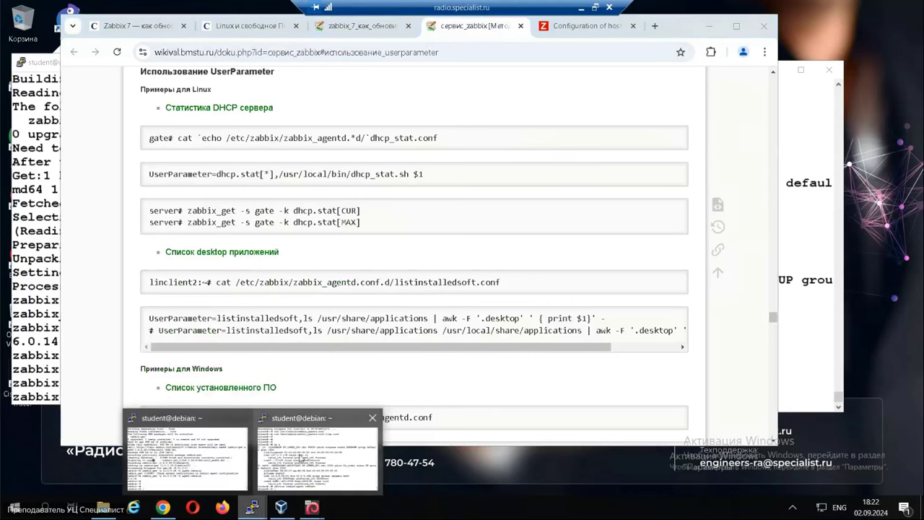
pyautogui.click(303, 456)
# Count the installed packages on clientN with 'dpkg -l | wc -l' (792).
pyautogui.press('Return')
pyautogui.press('Return')
pyautogui.press('Return')
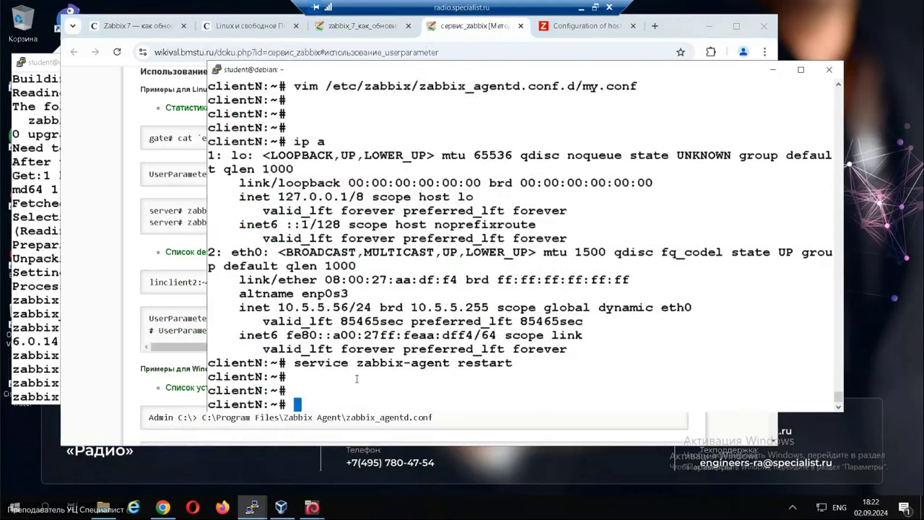
pyautogui.write('dpkg ')
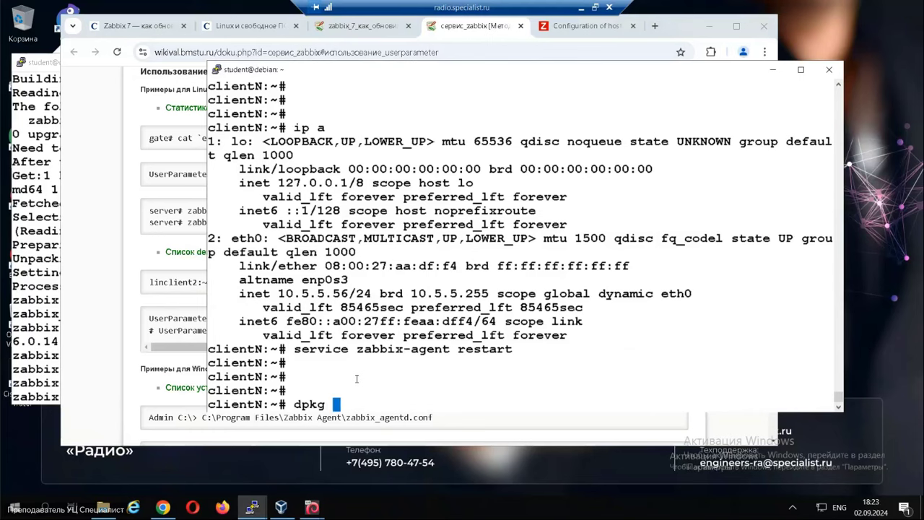
pyautogui.write('-l')
pyautogui.write(' | wc ')
pyautogui.write('=l=+')
pyautogui.press('BackSpace')
pyautogui.press('BackSpace')
pyautogui.press('BackSpace')
pyautogui.press('BackSpace')
pyautogui.write('-l')
pyautogui.press('Return')
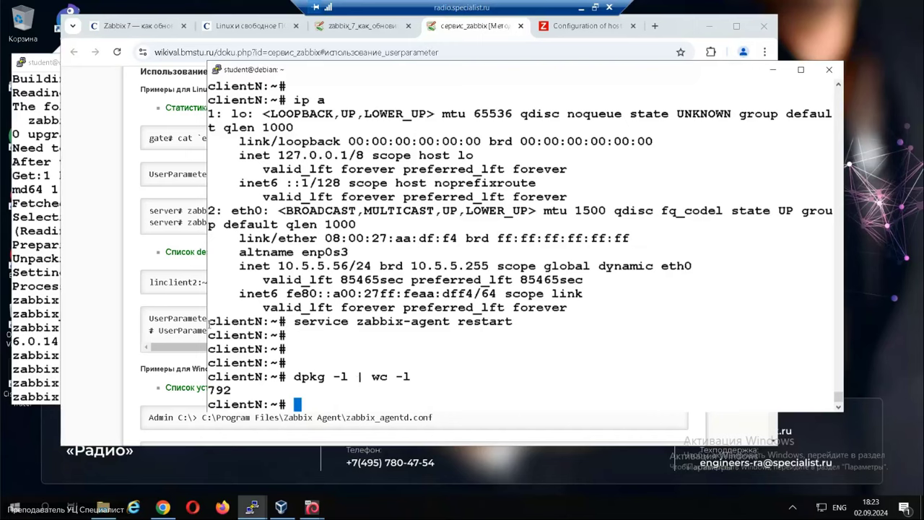
# Copy the wiki's 'ls /usr/share/applications | awk' command and run it on clientN.
pyautogui.click(94, 315)
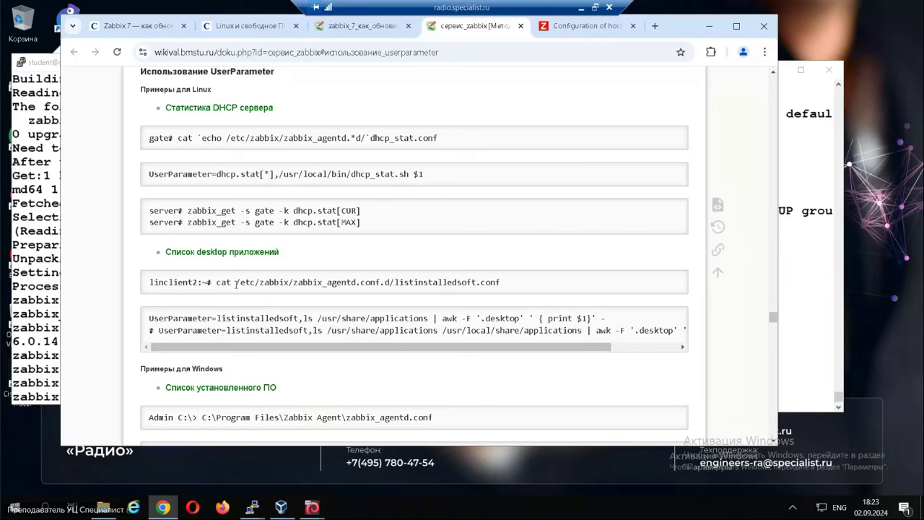
pyautogui.moveTo(232, 283); pyautogui.dragTo(503, 280)
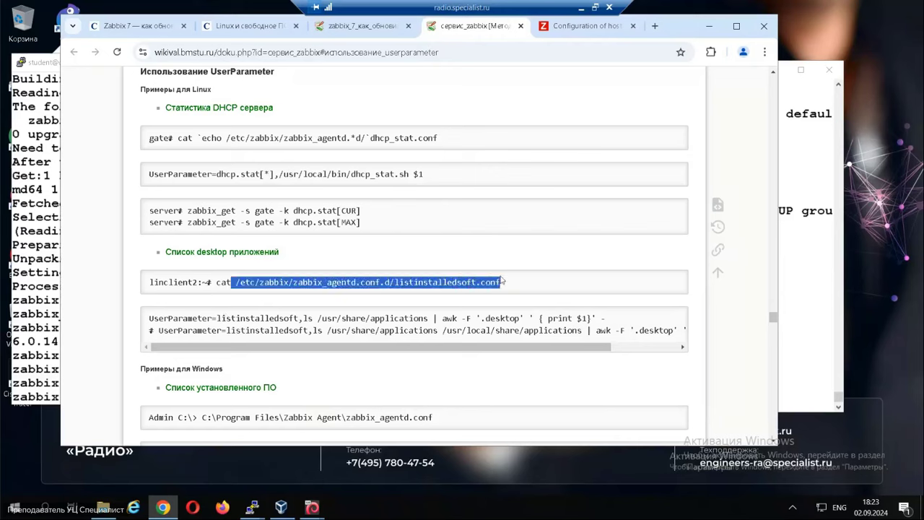
pyautogui.click(280, 337)
pyautogui.moveTo(302, 319); pyautogui.dragTo(613, 324)
pyautogui.hotkey('ctrl', 'c')
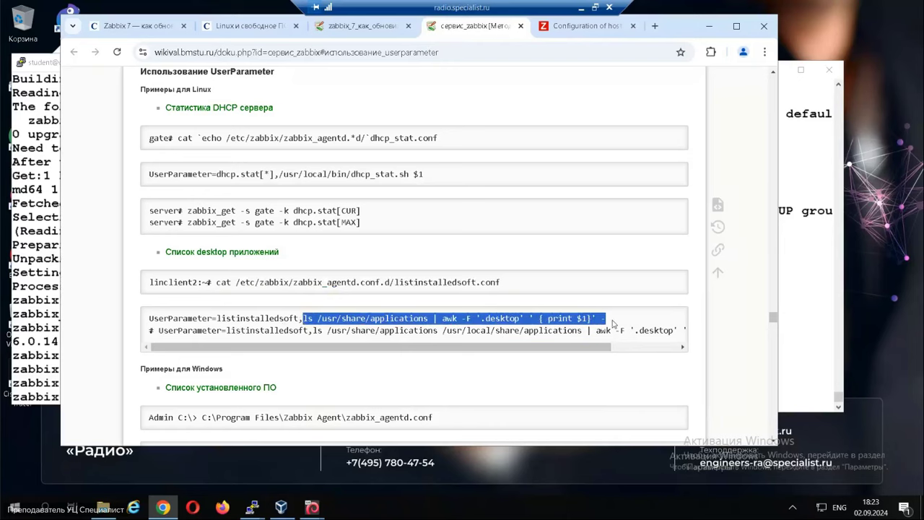
pyautogui.hotkey('alt', 'Tab')
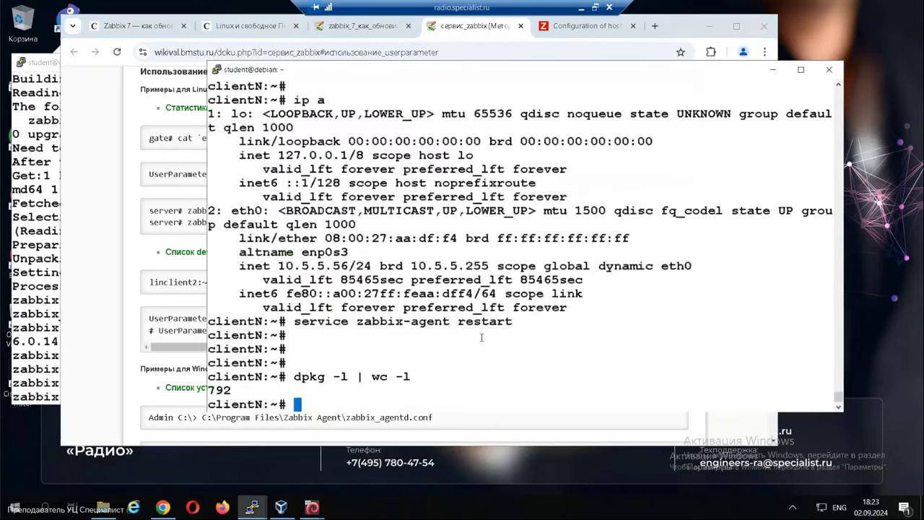
pyautogui.rightClick(402, 323)
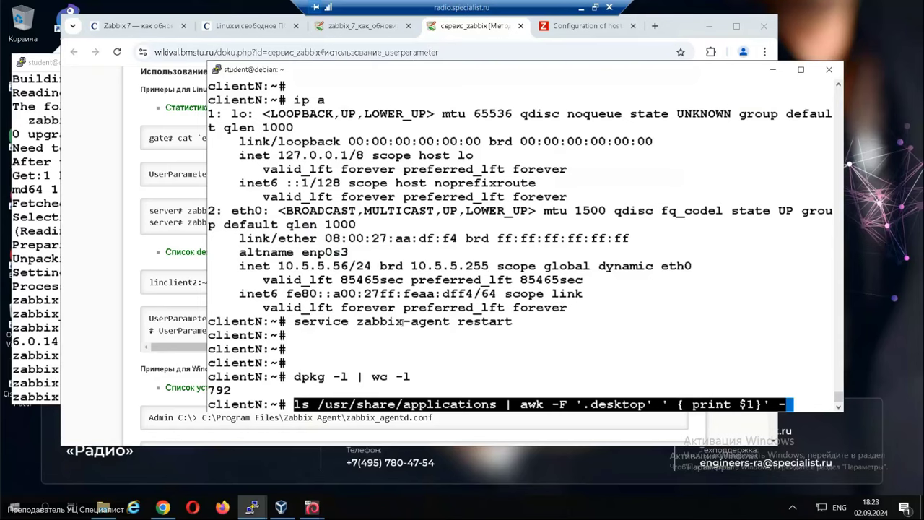
pyautogui.press('Return')
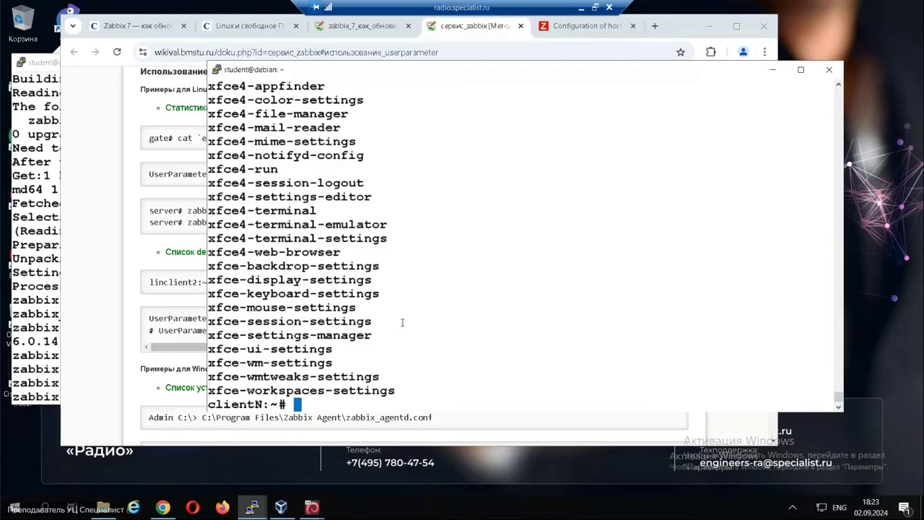
# Review the desktop application list output, highlighting the command and the firefox-esr entry.
pyautogui.scroll(8, 398, 310)
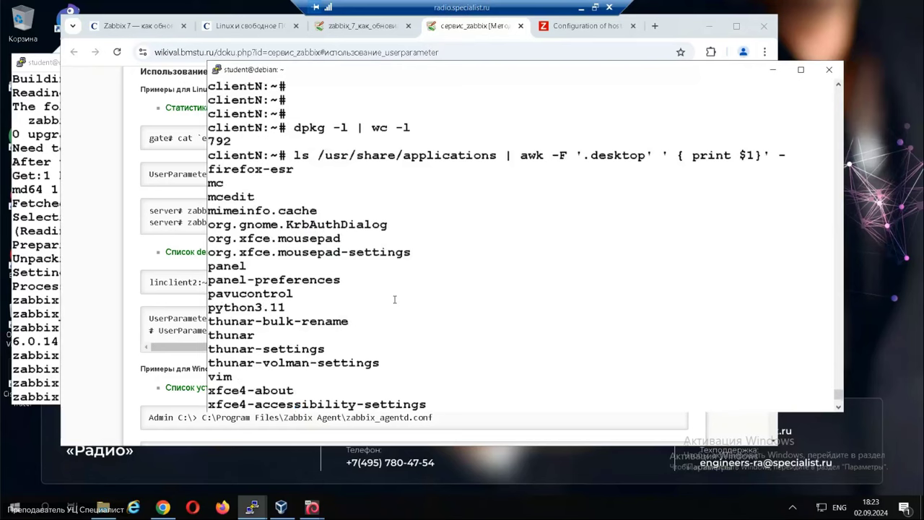
pyautogui.moveTo(319, 156); pyautogui.dragTo(493, 162)
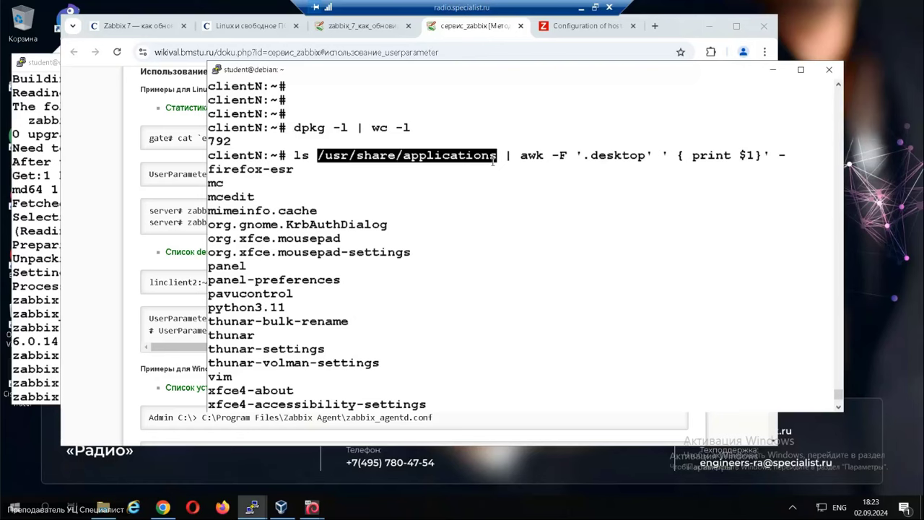
pyautogui.click(494, 162)
pyautogui.moveTo(318, 156); pyautogui.dragTo(487, 171)
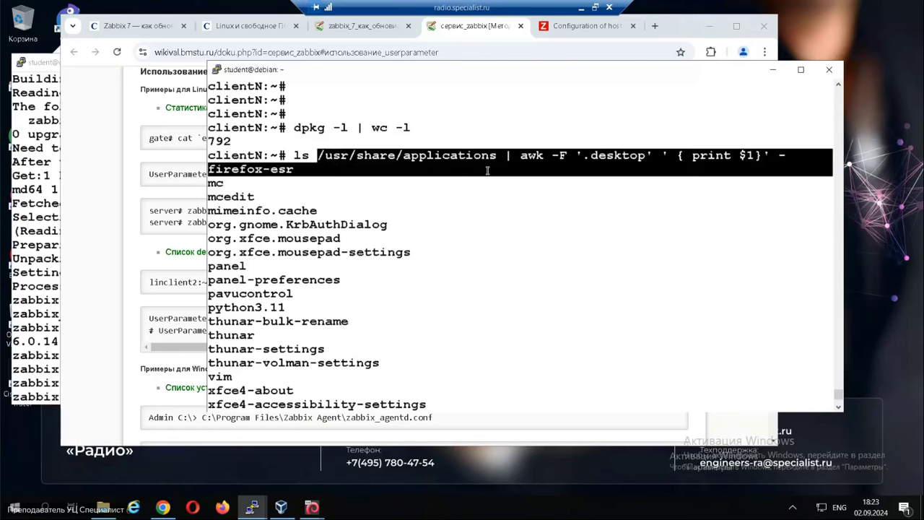
pyautogui.scroll(-8, 409, 287)
pyautogui.scroll(13, 409, 287)
pyautogui.scroll(-13, 408, 287)
pyautogui.scroll(8, 408, 287)
pyautogui.scroll(-8, 409, 287)
pyautogui.moveTo(226, 196); pyautogui.dragTo(253, 197)
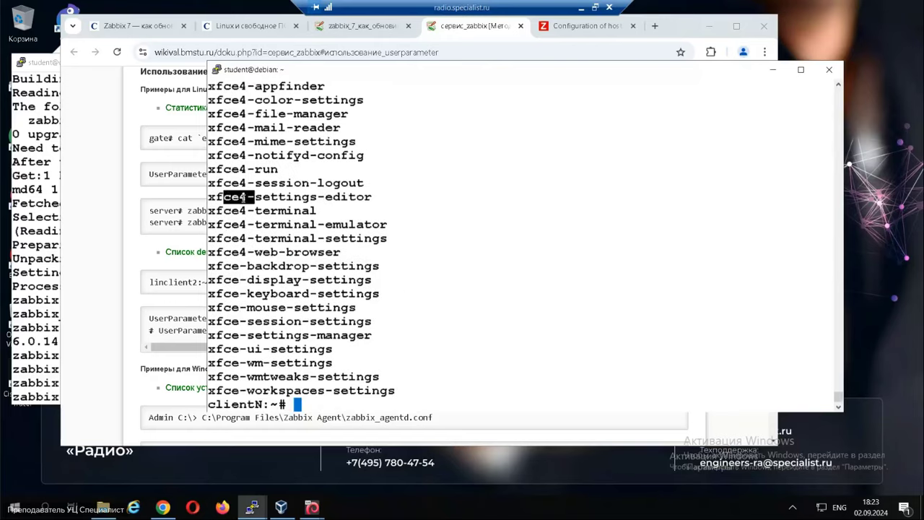
pyautogui.moveTo(243, 266); pyautogui.dragTo(224, 266)
pyautogui.scroll(8, 272, 225)
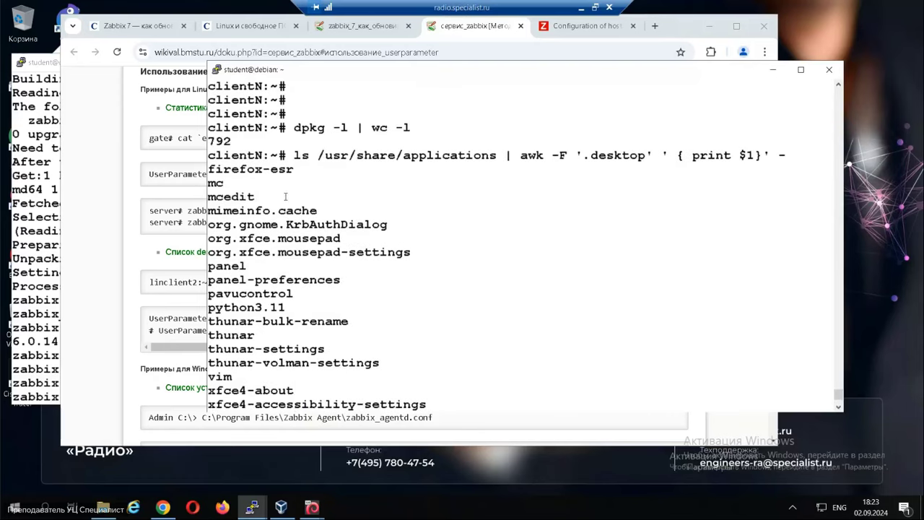
pyautogui.moveTo(224, 169); pyautogui.dragTo(292, 169)
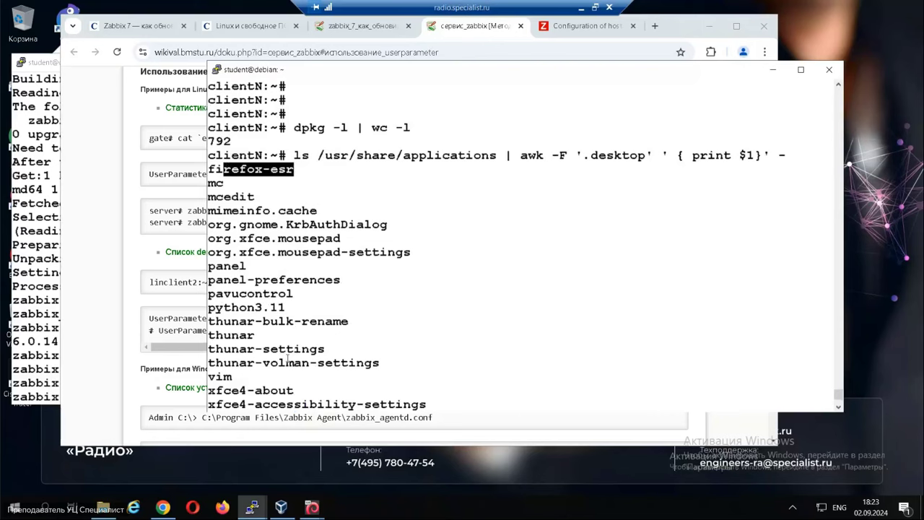
pyautogui.scroll(-8, 357, 368)
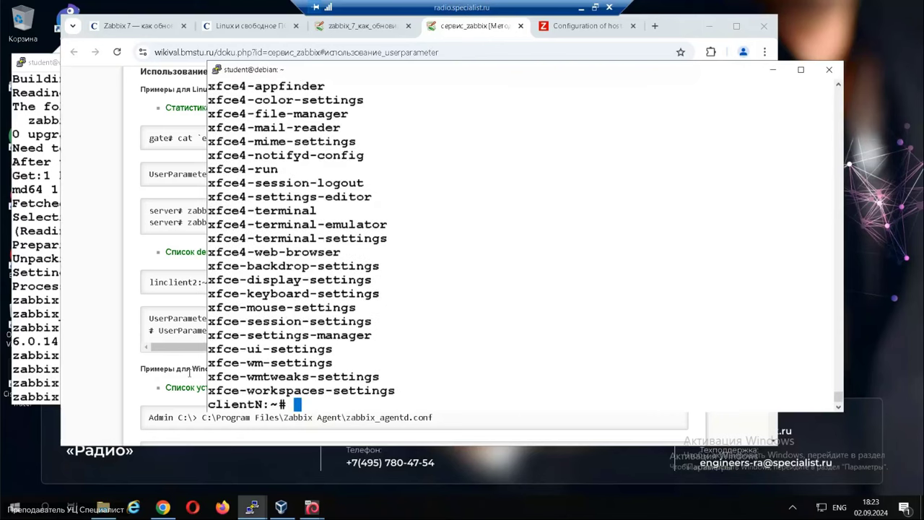
pyautogui.click(143, 333)
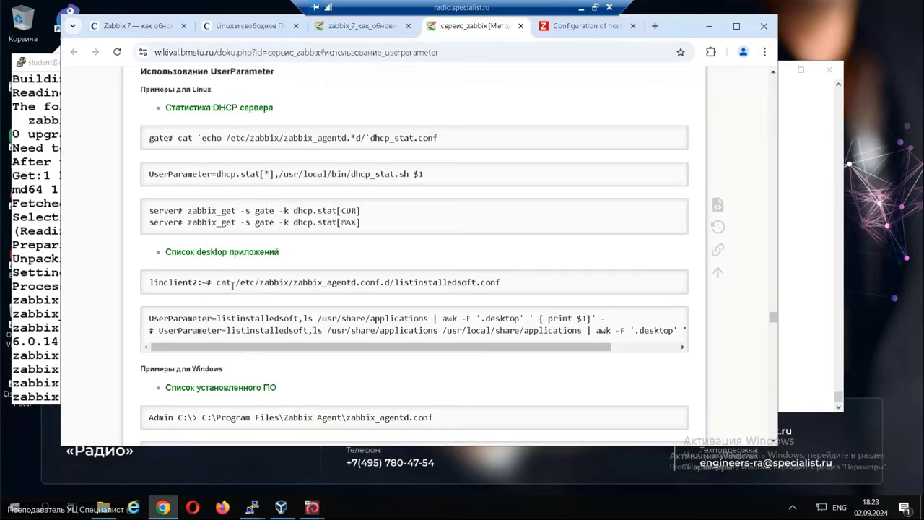
# On clientN, open the wiki's listinstalledsoft.conf path as a new file in vim.
pyautogui.moveTo(236, 282); pyautogui.dragTo(505, 294)
pyautogui.hotkey('ctrl', 'c')
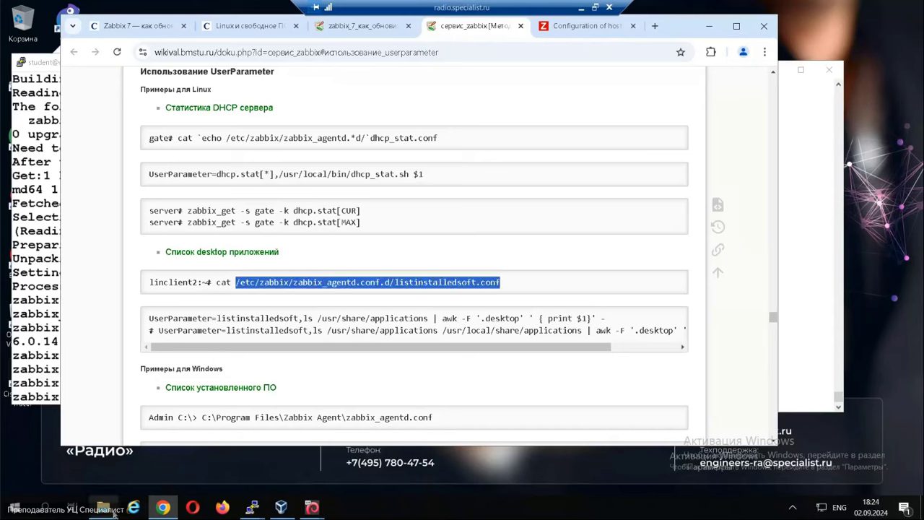
pyautogui.moveTo(249, 507)
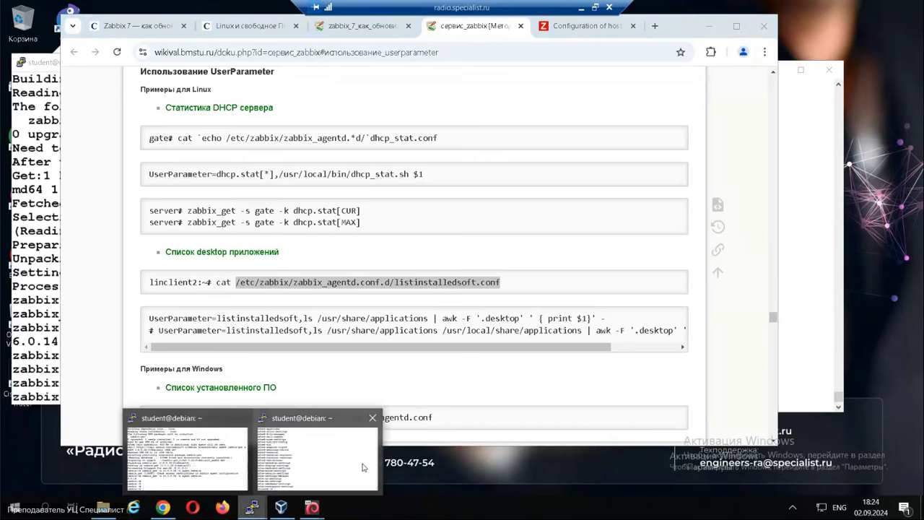
pyautogui.click(346, 480)
pyautogui.write('vi')
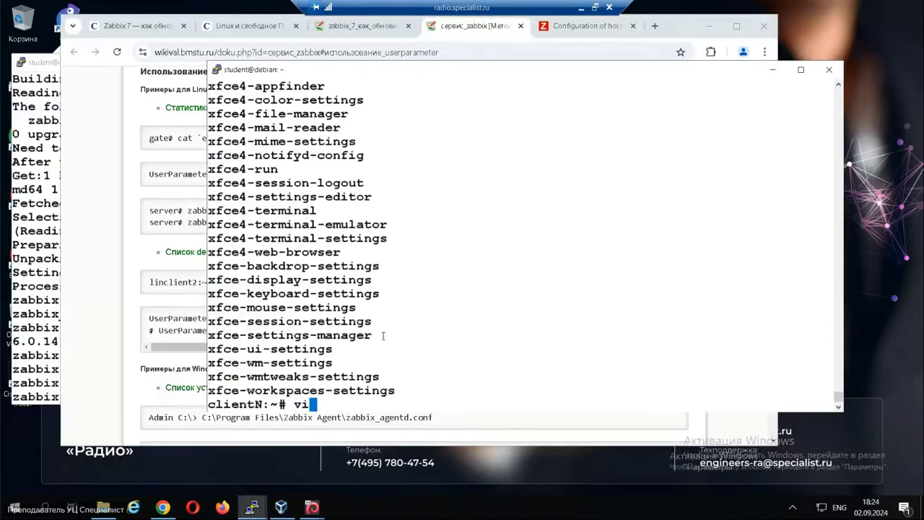
pyautogui.write('m')
pyautogui.rightClick(379, 329)
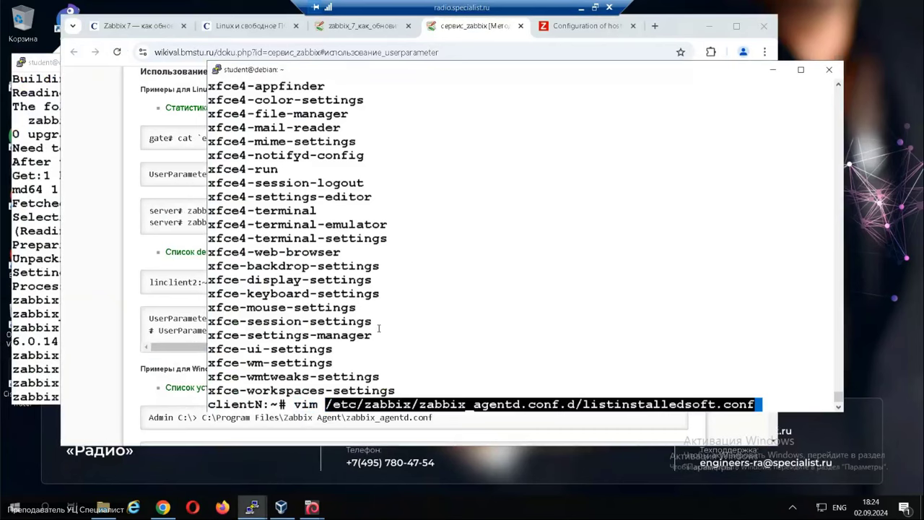
pyautogui.press('Return')
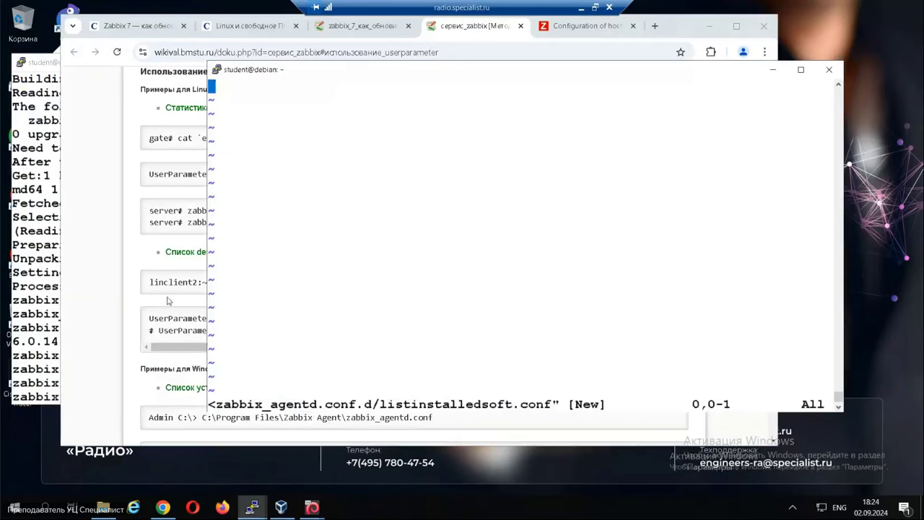
# Insert the wiki's example UserParameter line for listinstalledsoft into the file.
pyautogui.click(150, 320)
pyautogui.moveTo(148, 321); pyautogui.dragTo(606, 315)
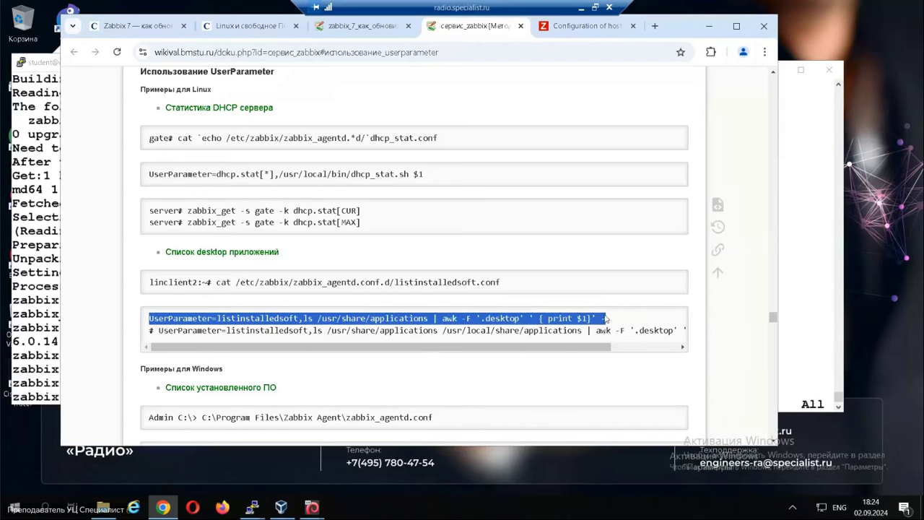
pyautogui.hotkey('alt', 'Tab')
pyautogui.moveTo(502, 73); pyautogui.dragTo(447, 67)
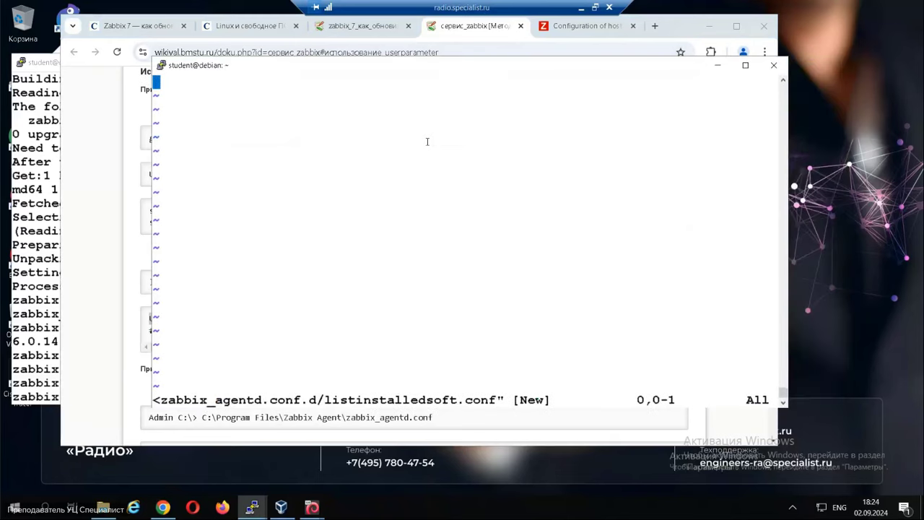
pyautogui.press('i')
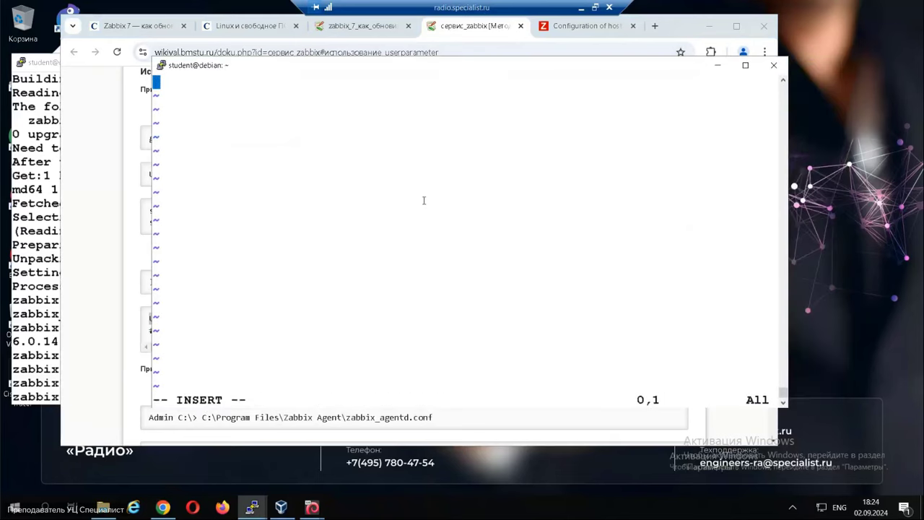
pyautogui.rightClick(424, 200)
pyautogui.moveTo(414, 64); pyautogui.dragTo(357, 69)
pyautogui.moveTo(206, 84); pyautogui.dragTo(337, 87)
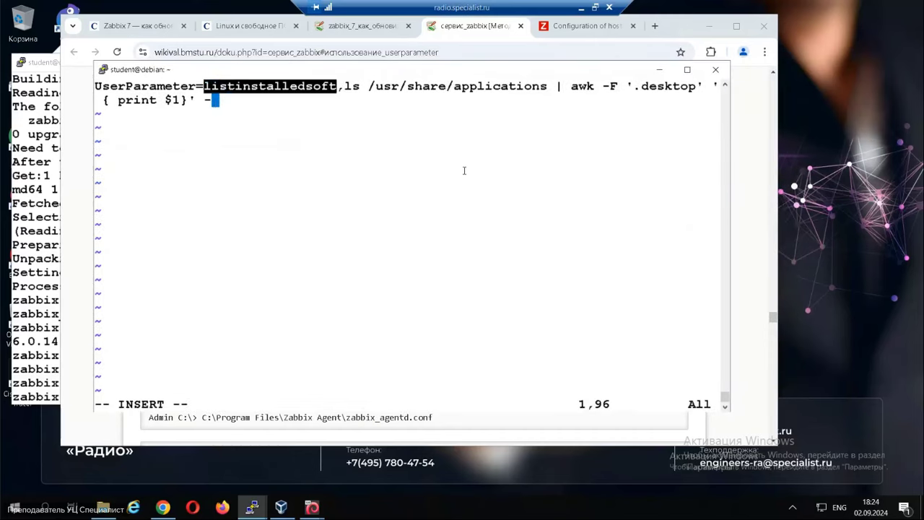
pyautogui.click(390, 124)
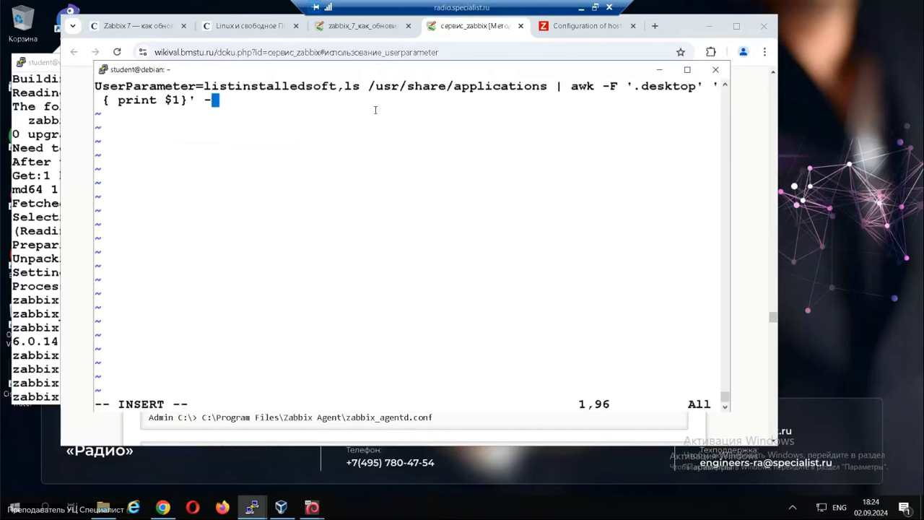
pyautogui.moveTo(338, 86); pyautogui.dragTo(364, 85)
pyautogui.click(317, 157)
# Save listinstalledsoft.conf with :wq and run 'service zabbix-agent restart' on clientN.
pyautogui.press('Escape')
pyautogui.write(':wq')
pyautogui.press('Return')
pyautogui.write('se')
pyautogui.press('Up')
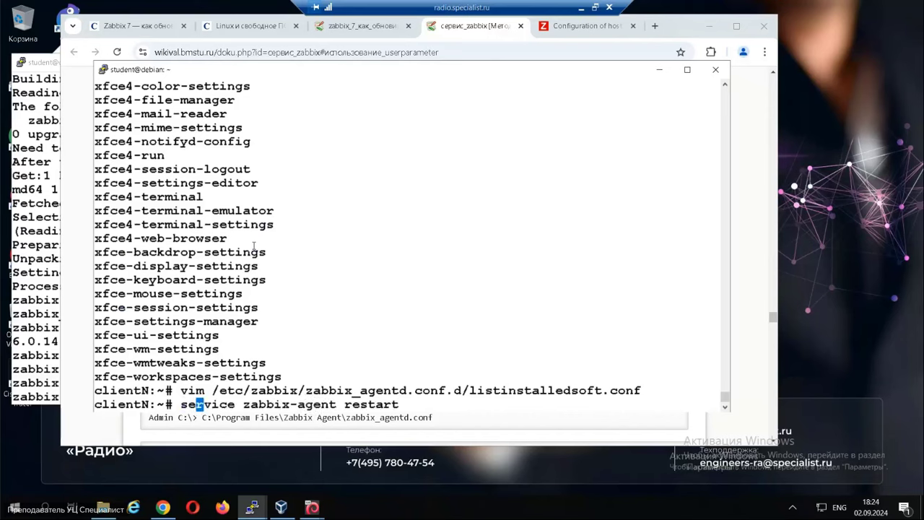
pyautogui.press('Return')
# On the server, run 'zabbix_get -s 10.5.5.56 -k listinstalledsoft' to list installed software.
pyautogui.moveTo(469, 376); pyautogui.dragTo(603, 373)
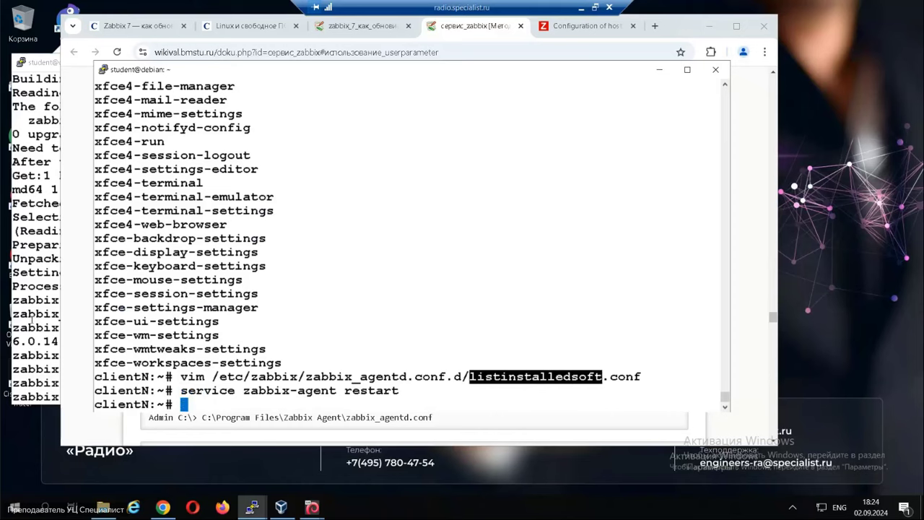
pyautogui.click(31, 319)
pyautogui.press('Up')
pyautogui.press('BackSpace')
pyautogui.press('BackSpace')
pyautogui.press('BackSpace')
pyautogui.press('BackSpace')
pyautogui.press('BackSpace')
pyautogui.press('BackSpace')
pyautogui.press('BackSpace')
pyautogui.press('BackSpace')
pyautogui.press('BackSpace')
pyautogui.press('BackSpace')
pyautogui.press('BackSpace')
pyautogui.press('BackSpace')
pyautogui.press('BackSpace')
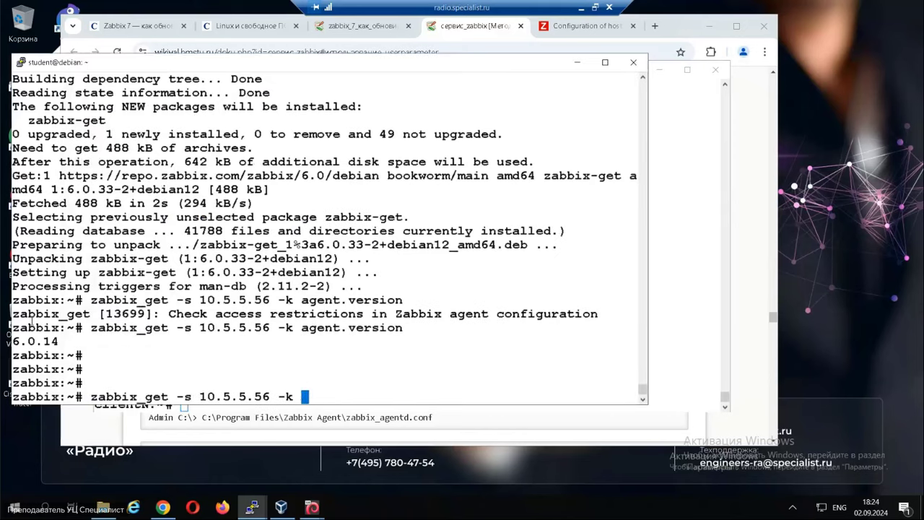
pyautogui.rightClick(32, 322)
pyautogui.press('Return')
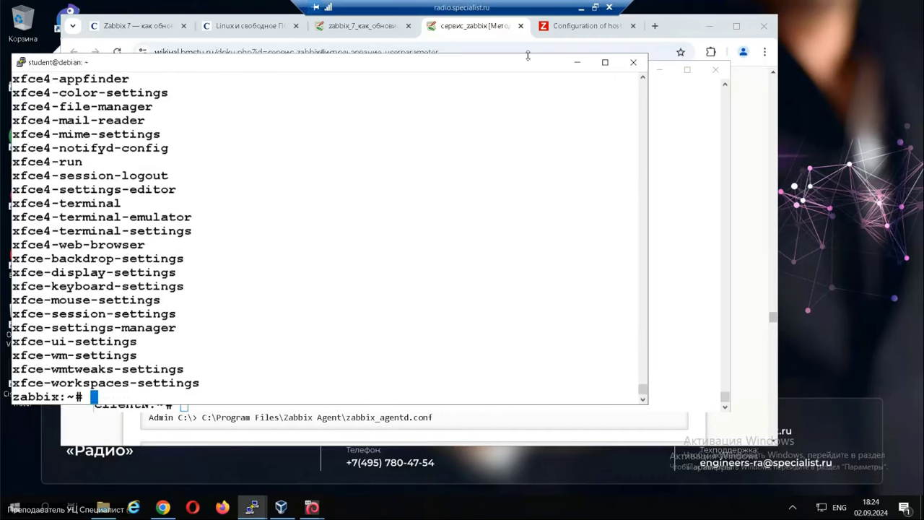
pyautogui.click(481, 31)
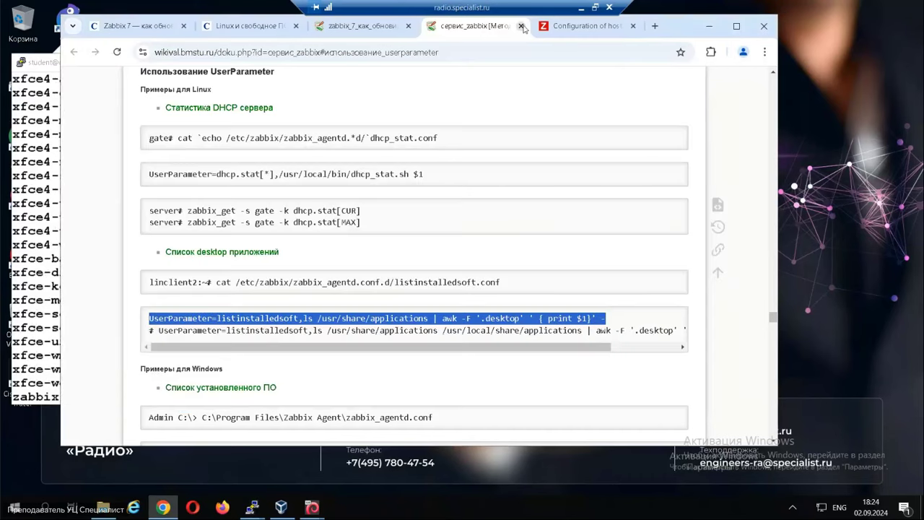
pyautogui.click(521, 26)
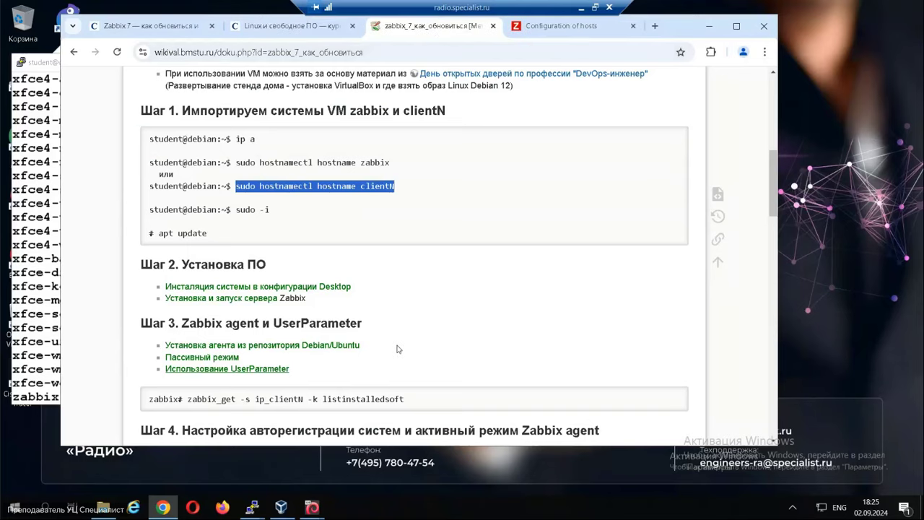
# Scroll the wiki page and switch to the Zabbix 'Configuration of hosts' tab.
pyautogui.scroll(-2, 408, 318)
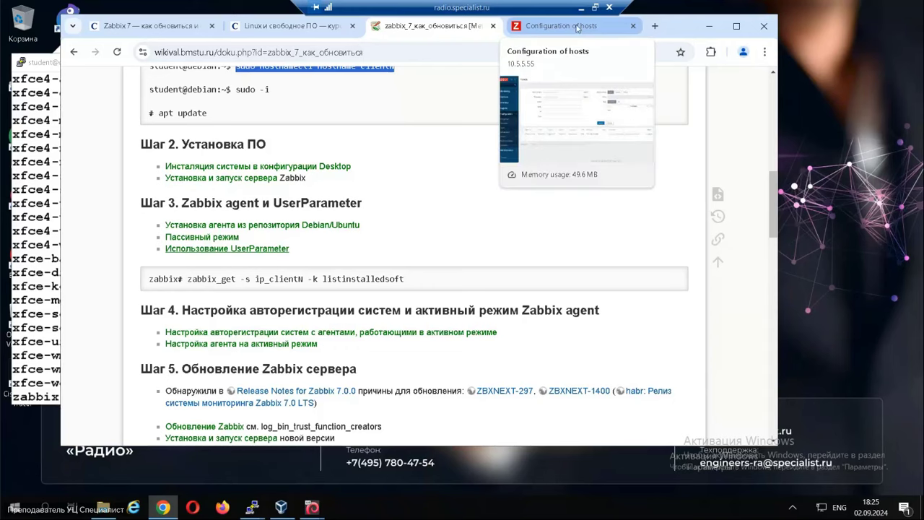
pyautogui.click(577, 26)
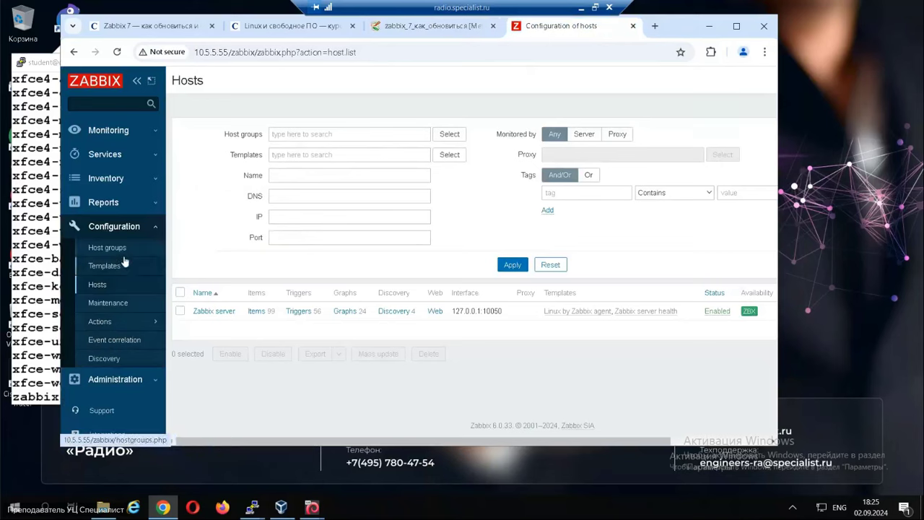
# Filter host groups by 'Linux clients', finding no such group.
pyautogui.click(121, 252)
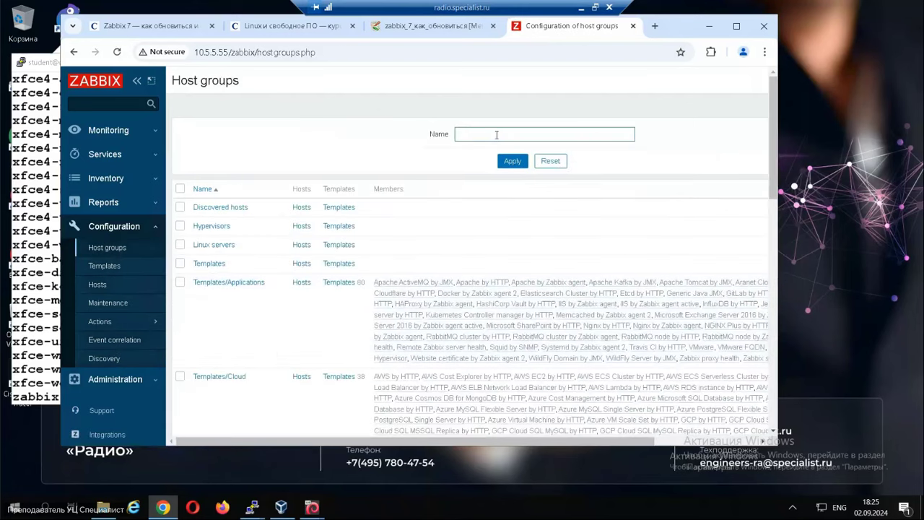
pyautogui.click(496, 135)
pyautogui.write('Li')
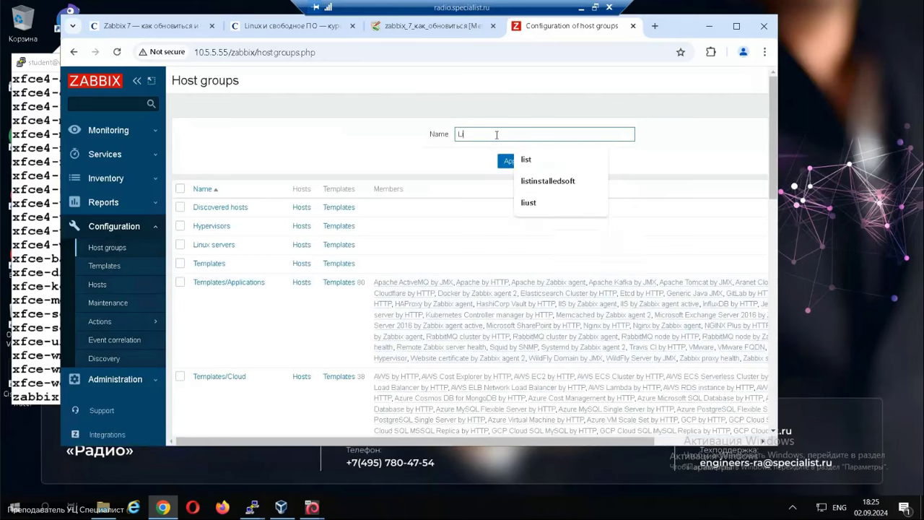
pyautogui.write('n')
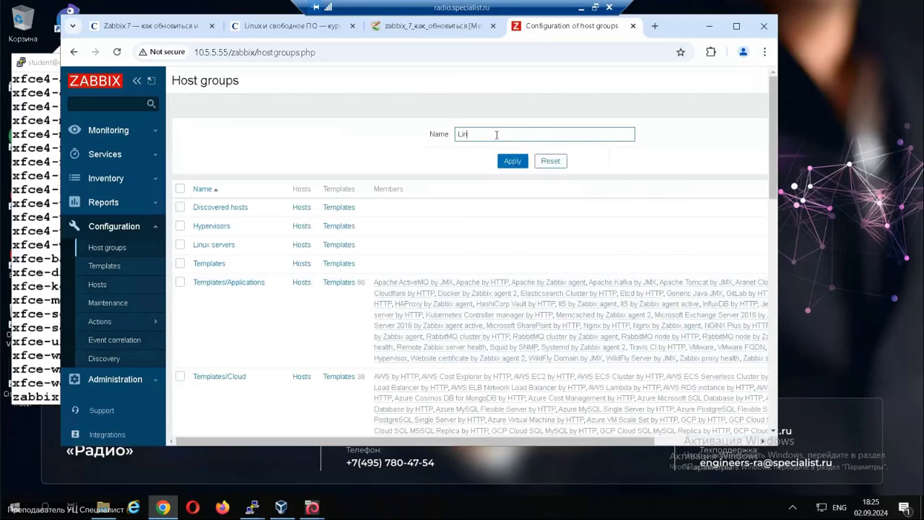
pyautogui.write('ux clients')
pyautogui.click(510, 162)
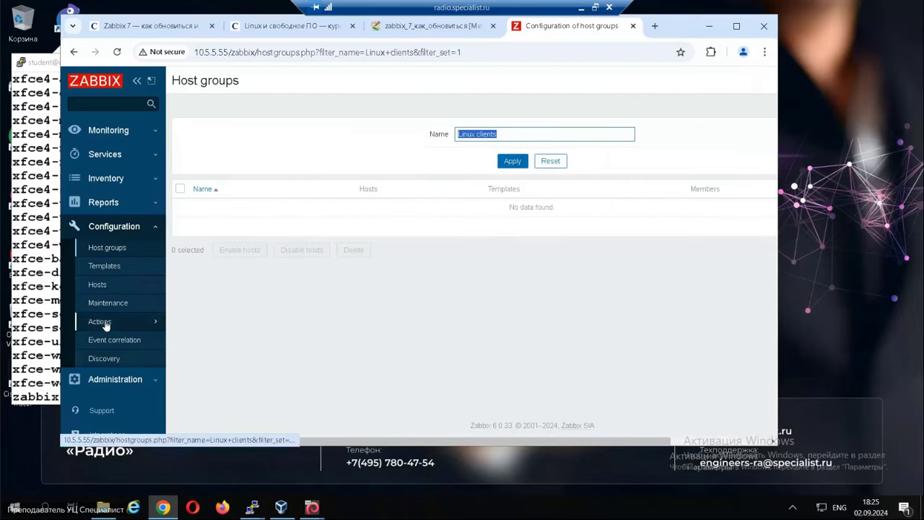
# Open the Autoregistration actions list and collapse the Zabbix side menu.
pyautogui.click(105, 325)
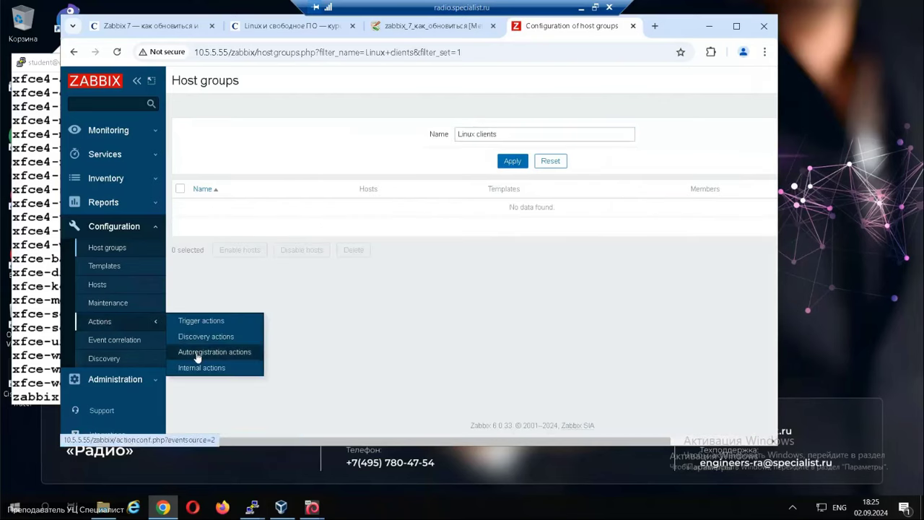
pyautogui.click(197, 353)
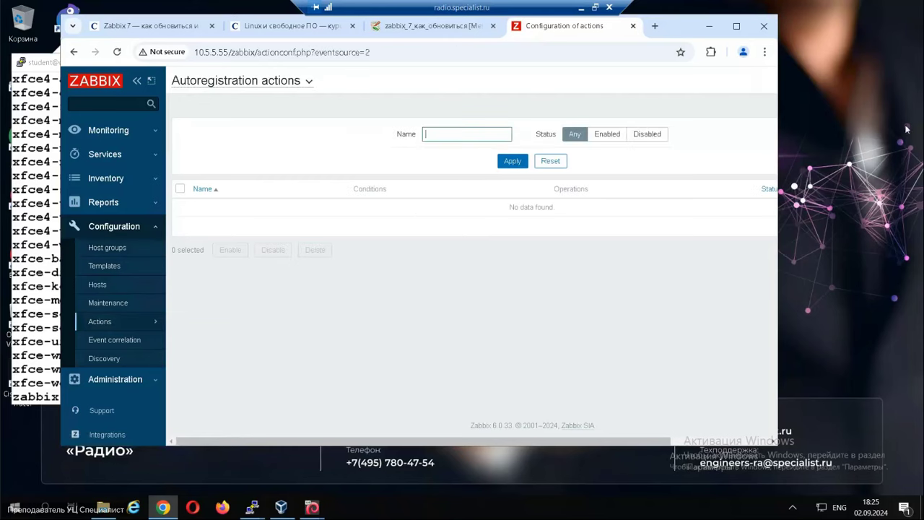
pyautogui.moveTo(776, 440); pyautogui.dragTo(721, 440)
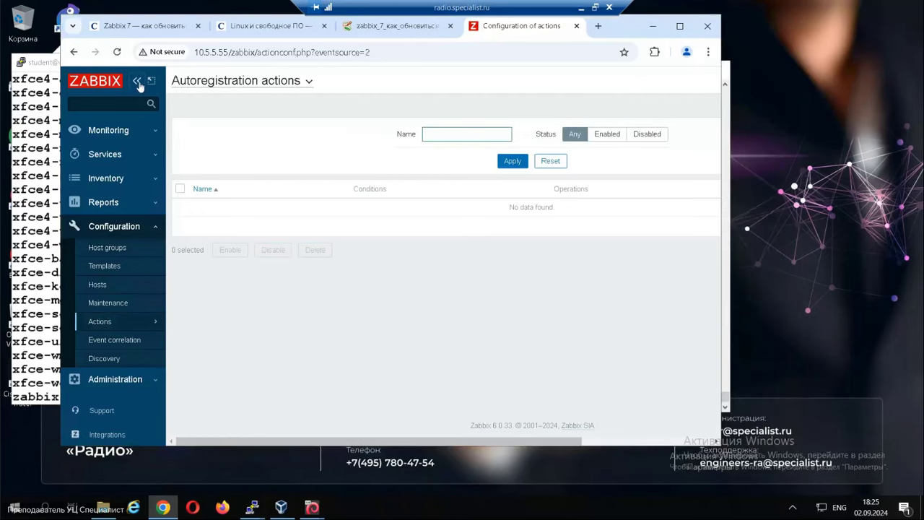
pyautogui.click(137, 81)
pyautogui.moveTo(592, 440); pyautogui.dragTo(677, 440)
# Create a new autoregistration action named 'Add Linux clients'.
pyautogui.click(689, 80)
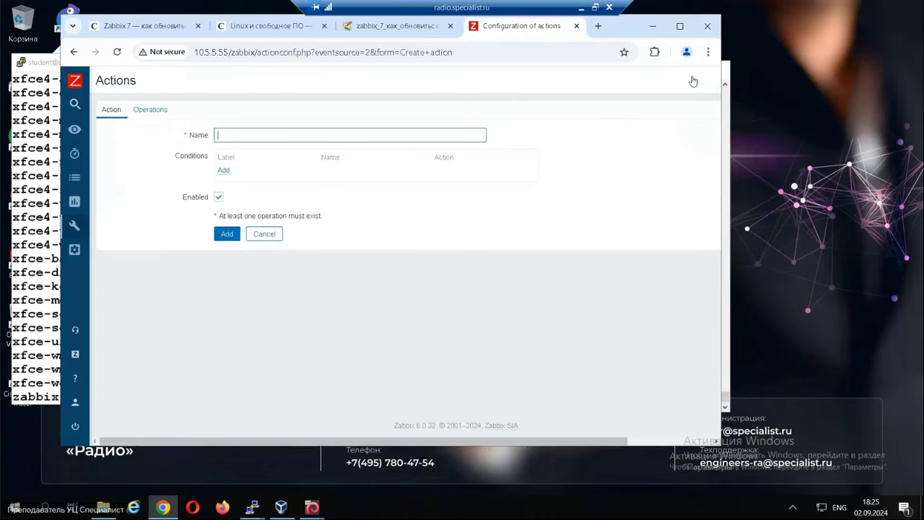
pyautogui.click(233, 134)
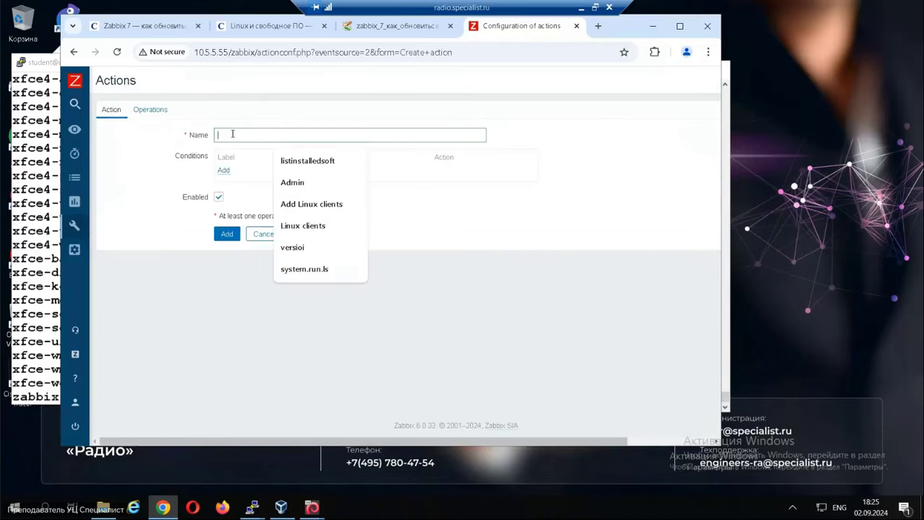
pyautogui.click(310, 205)
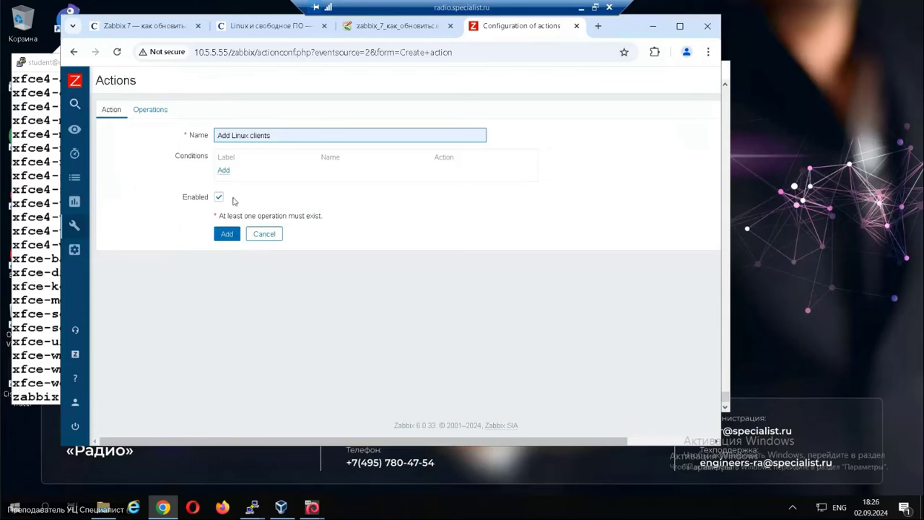
pyautogui.click(222, 175)
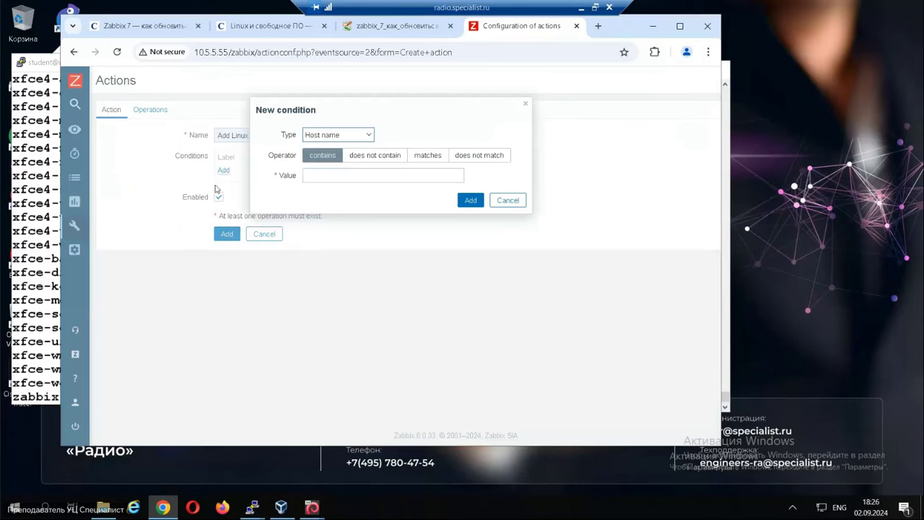
# Add condition Host name contains 'client', copying the word from the wiki instructions.
pyautogui.click(336, 179)
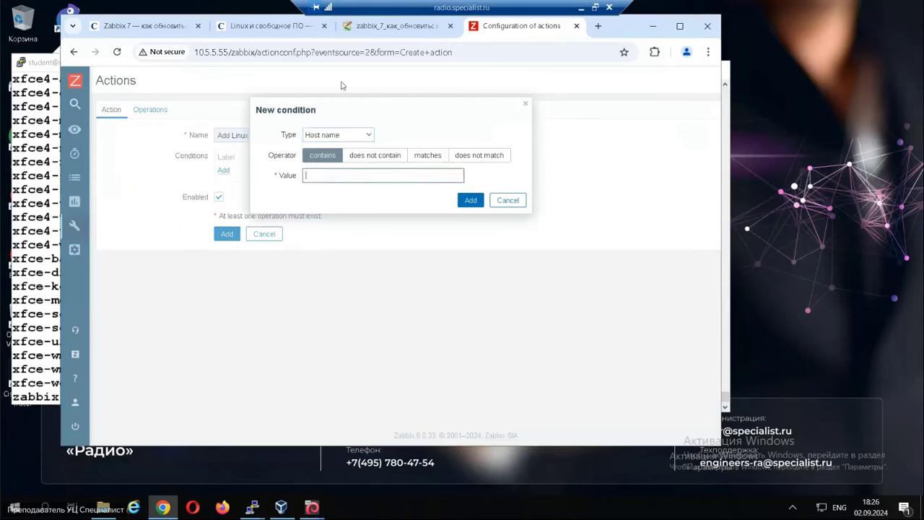
pyautogui.click(402, 32)
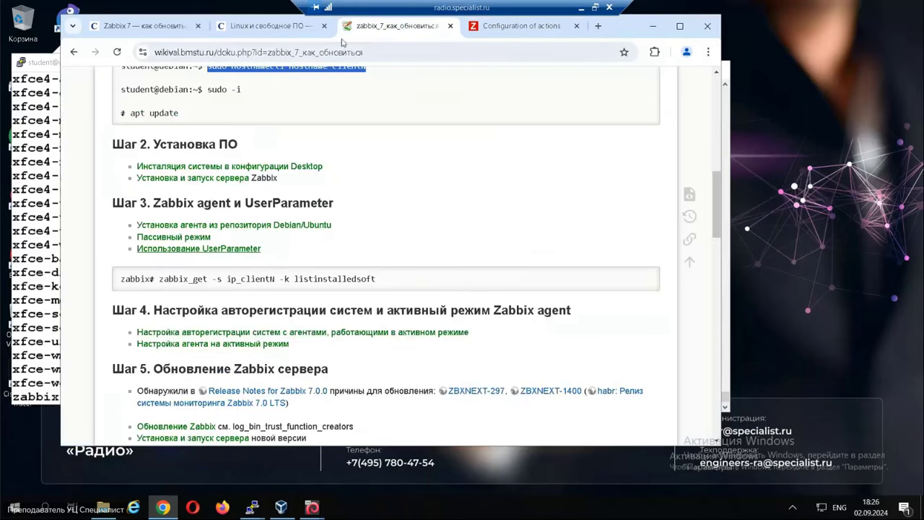
pyautogui.rightClick(237, 333)
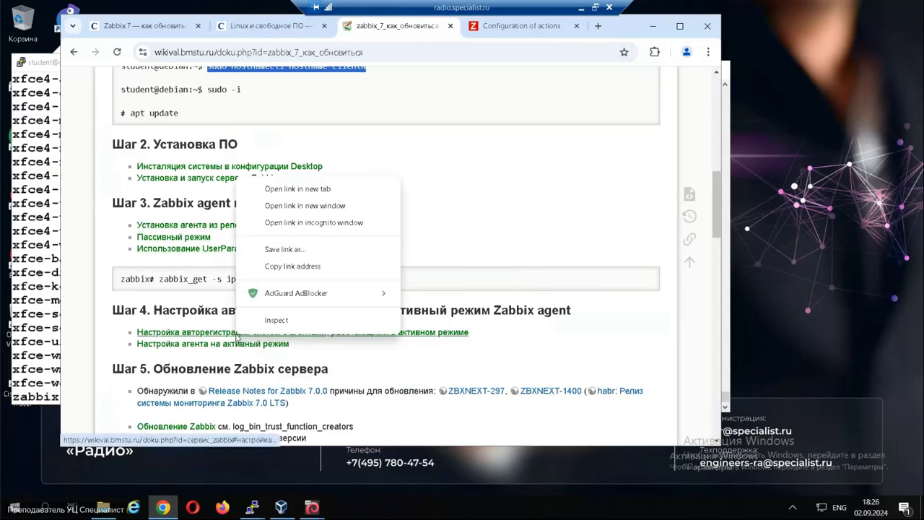
pyautogui.click(279, 187)
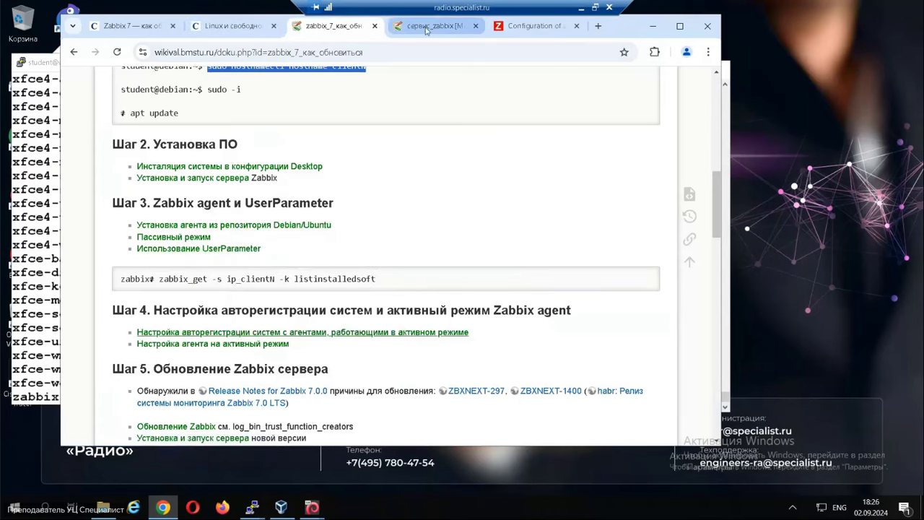
pyautogui.click(427, 28)
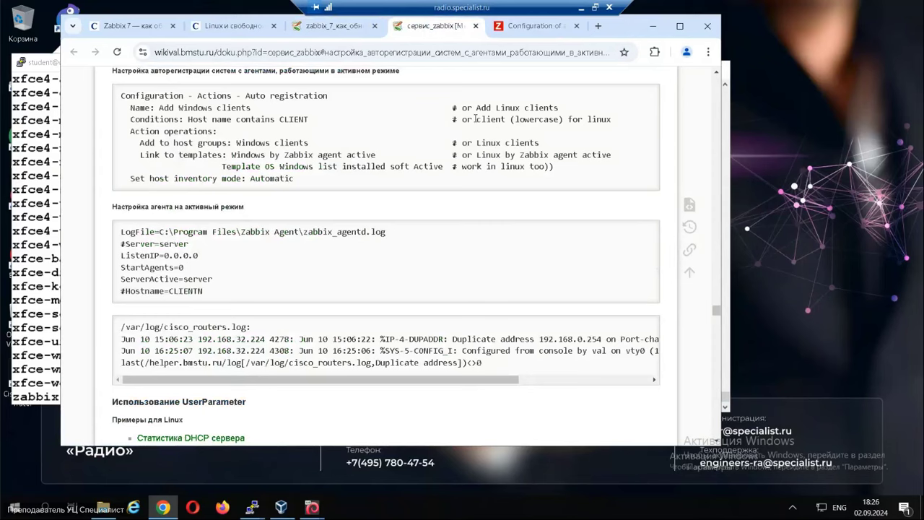
pyautogui.moveTo(476, 121); pyautogui.dragTo(506, 120)
pyautogui.hotkey('ctrl', 'c')
pyautogui.click(542, 28)
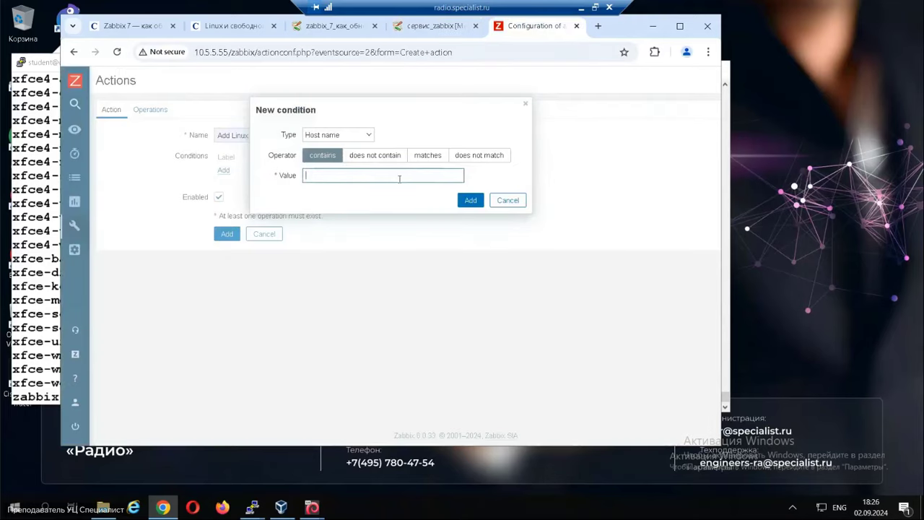
pyautogui.hotkey('ctrl', 'v')
pyautogui.click(471, 201)
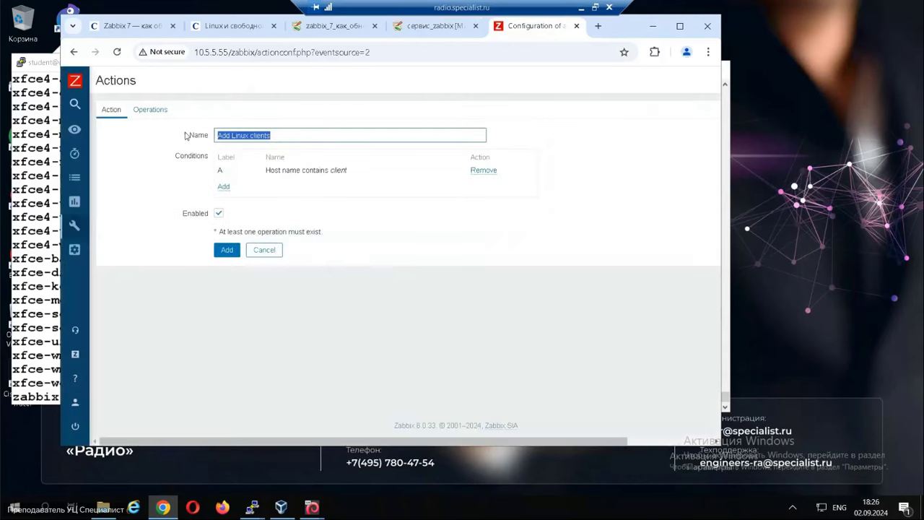
# Start an 'Add to host group' operation; searching 'lin' finds no matching group.
pyautogui.click(158, 110)
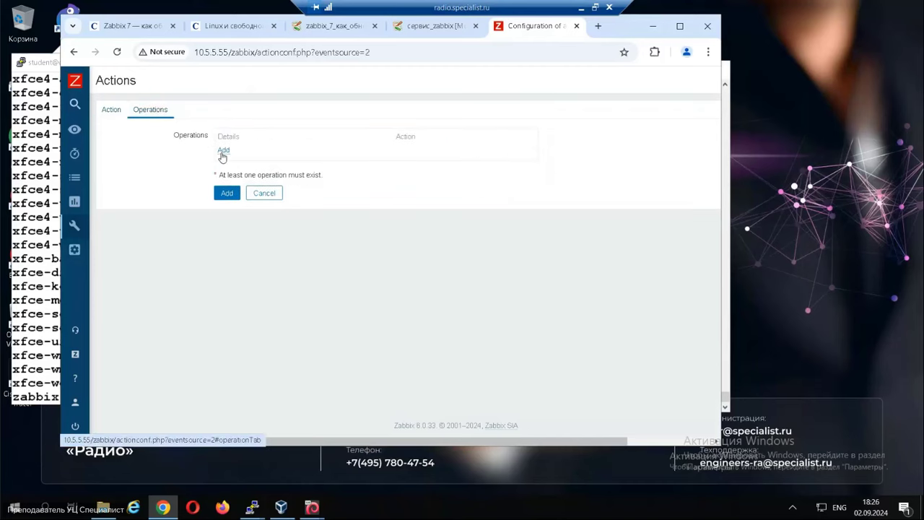
pyautogui.click(223, 152)
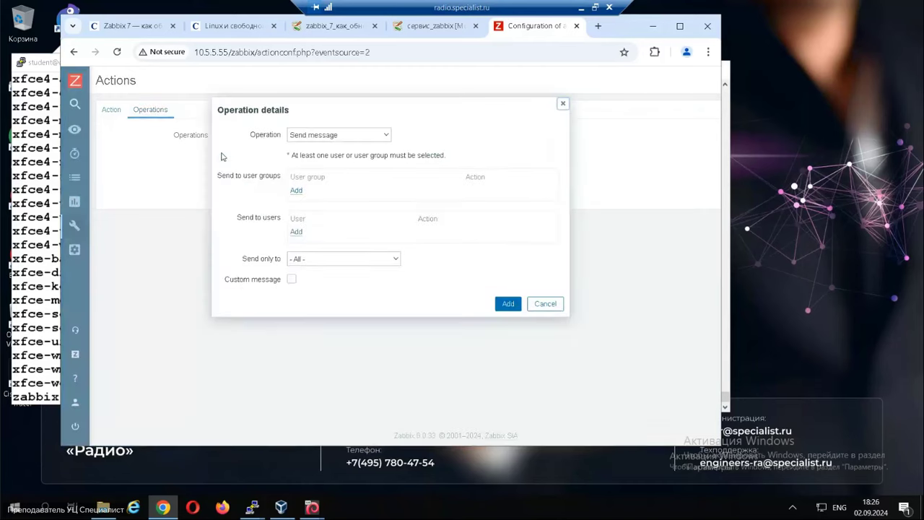
pyautogui.click(347, 141)
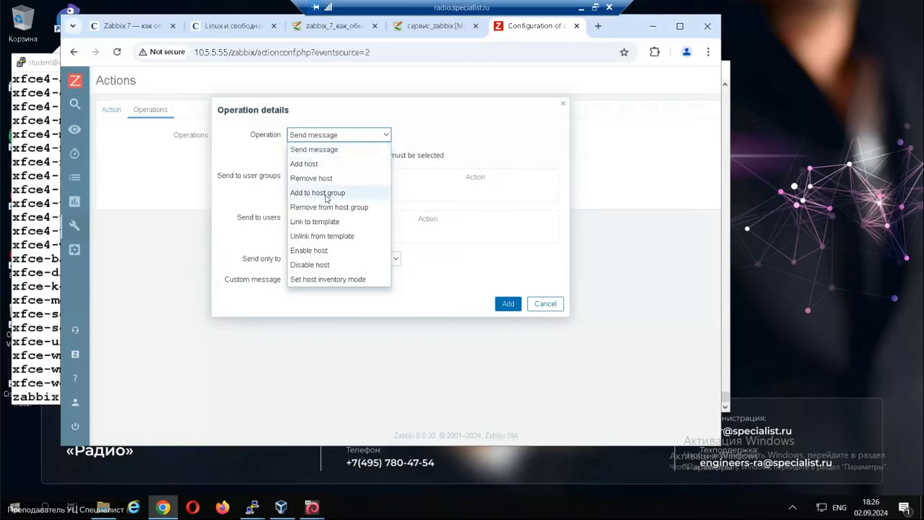
pyautogui.click(326, 198)
pyautogui.click(349, 156)
pyautogui.write('lin')
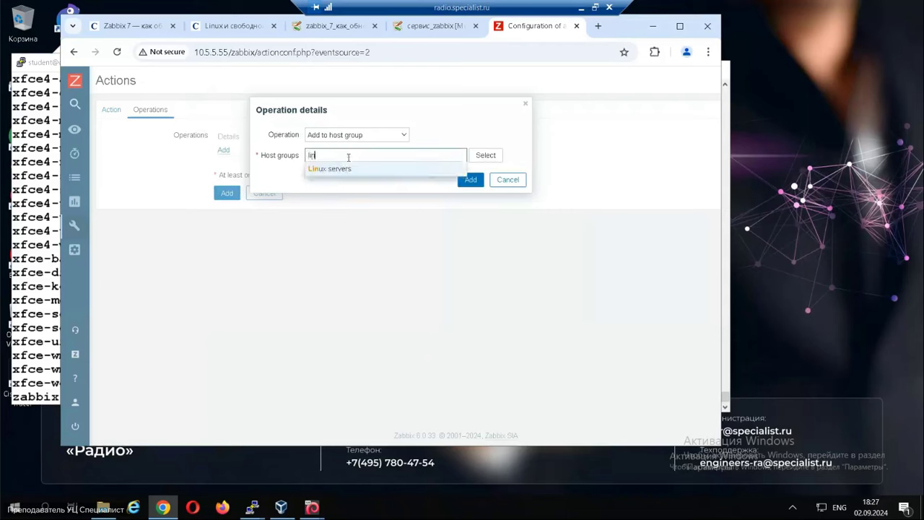
pyautogui.click(456, 122)
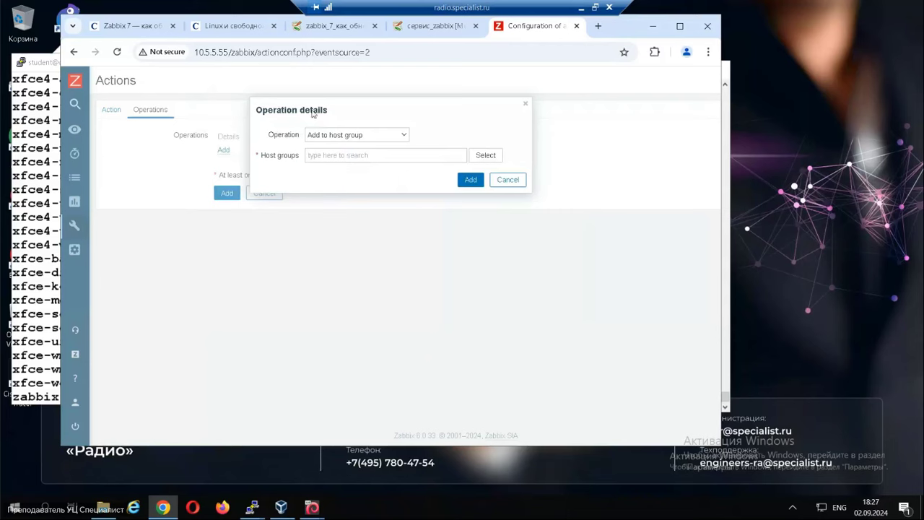
# Load the Zabbix dashboard at 10.5.5.55/zabbix/ in a new browser tab.
pyautogui.click(592, 27)
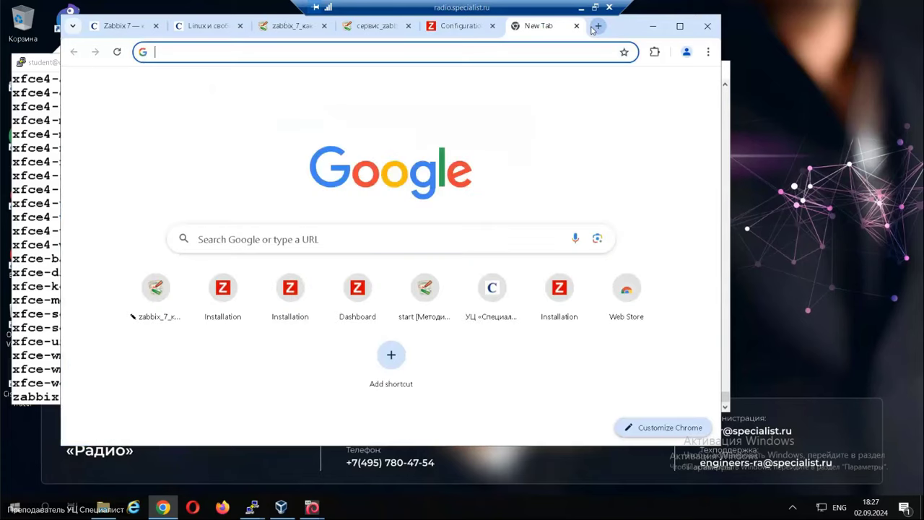
pyautogui.write('w')
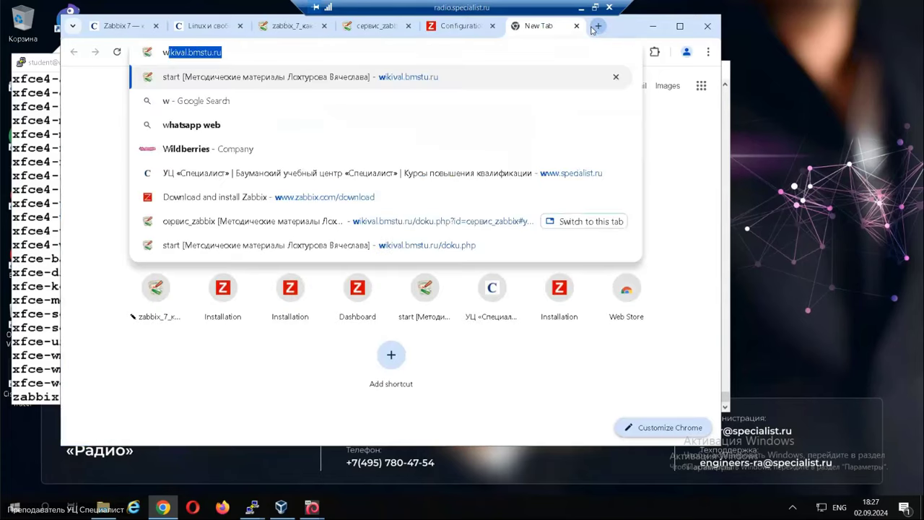
pyautogui.press('BackSpace')
pyautogui.press('BackSpace')
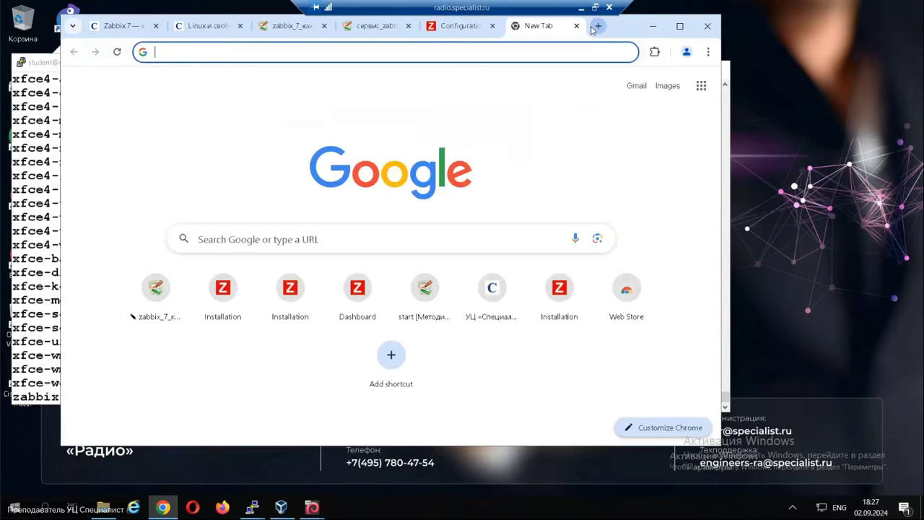
pyautogui.click(462, 26)
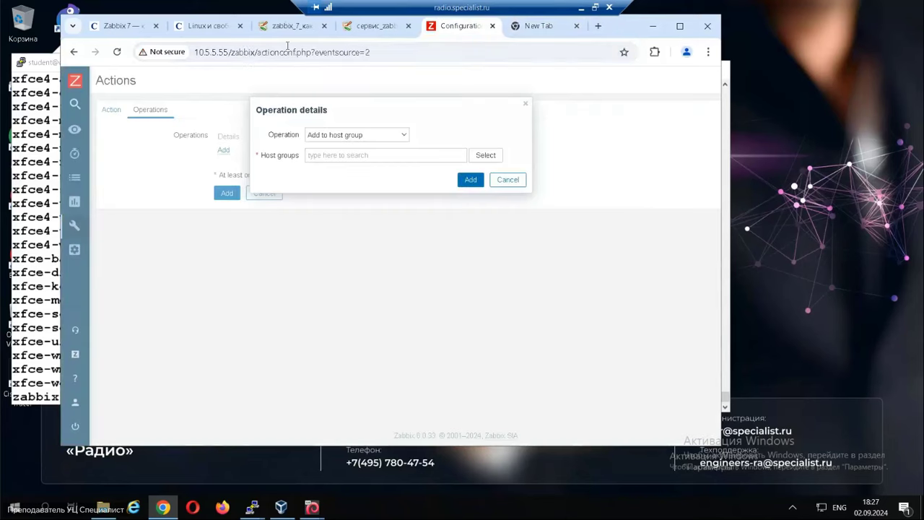
pyautogui.click(232, 53)
pyautogui.moveTo(258, 54); pyautogui.dragTo(170, 54)
pyautogui.hotkey('ctrl', 'c')
pyautogui.click(535, 28)
pyautogui.hotkey('ctrl', 'v')
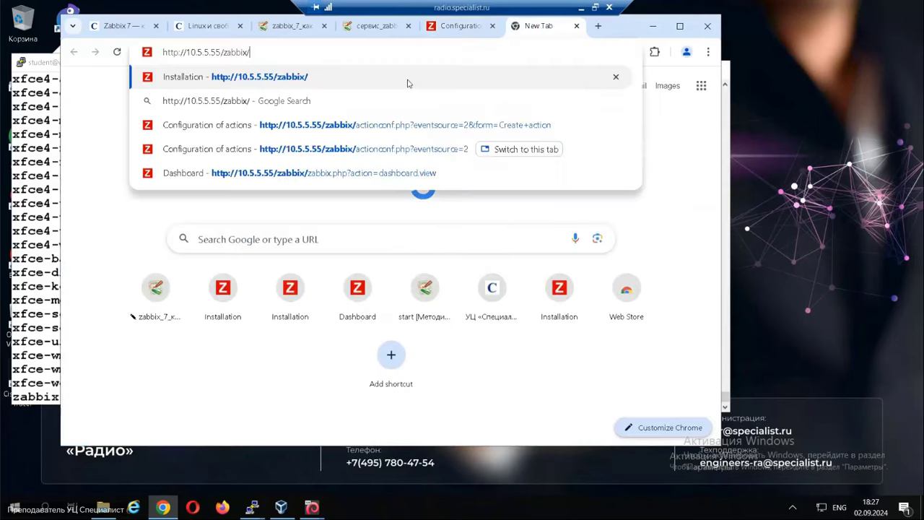
pyautogui.press('Return')
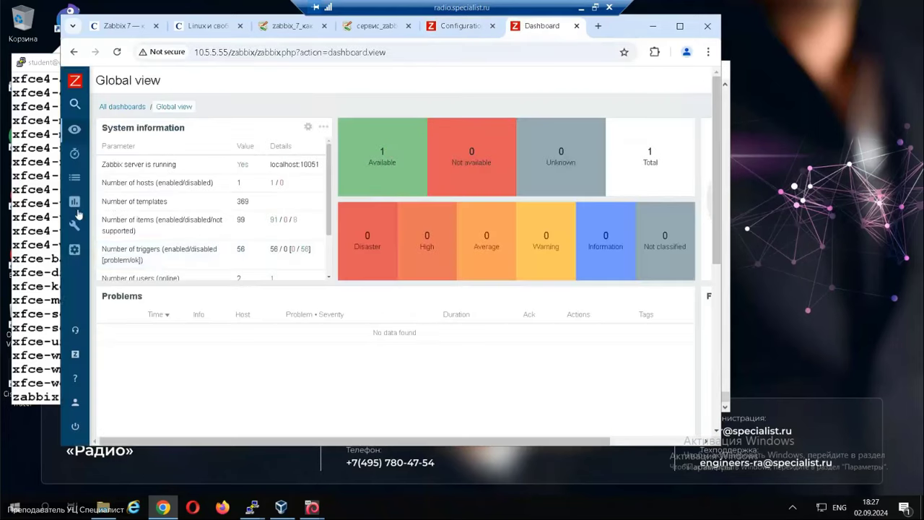
pyautogui.click(77, 205)
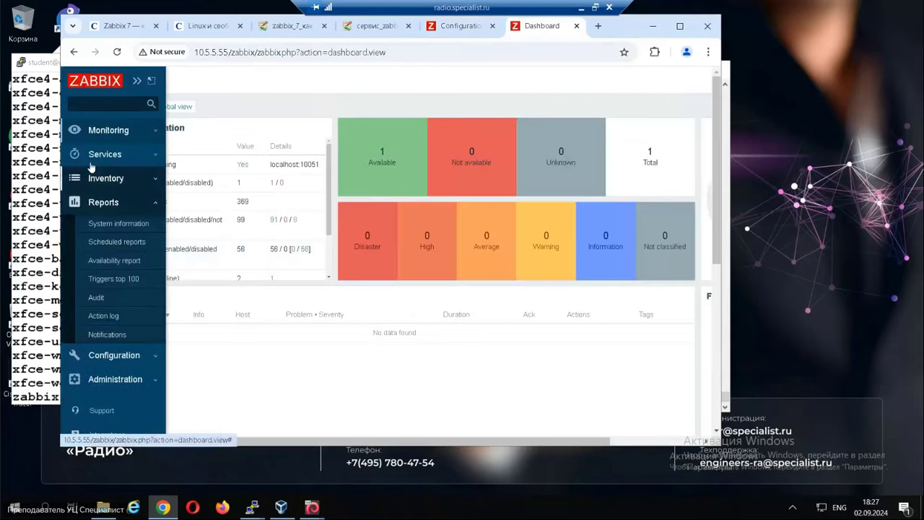
# Create the host group 'Linux clients' and return to the action's operation dialog.
pyautogui.click(120, 361)
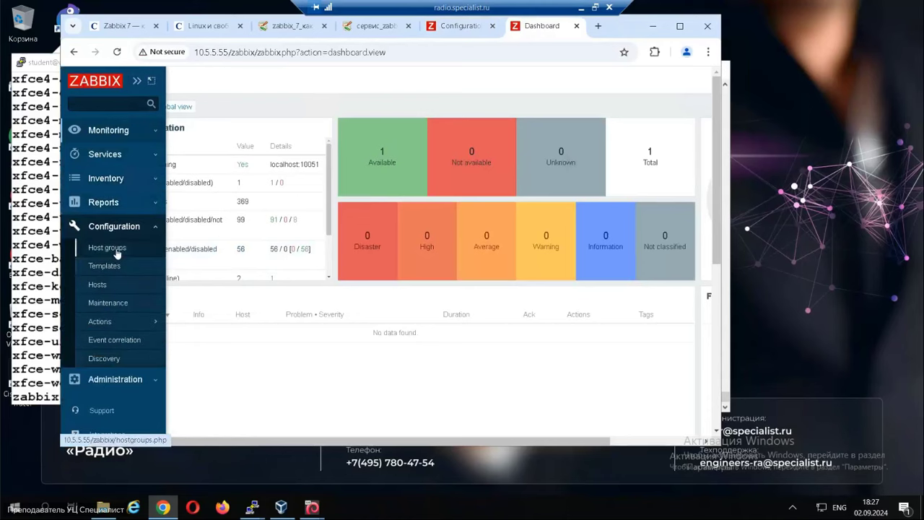
pyautogui.click(106, 247)
pyautogui.tripleClick(447, 137)
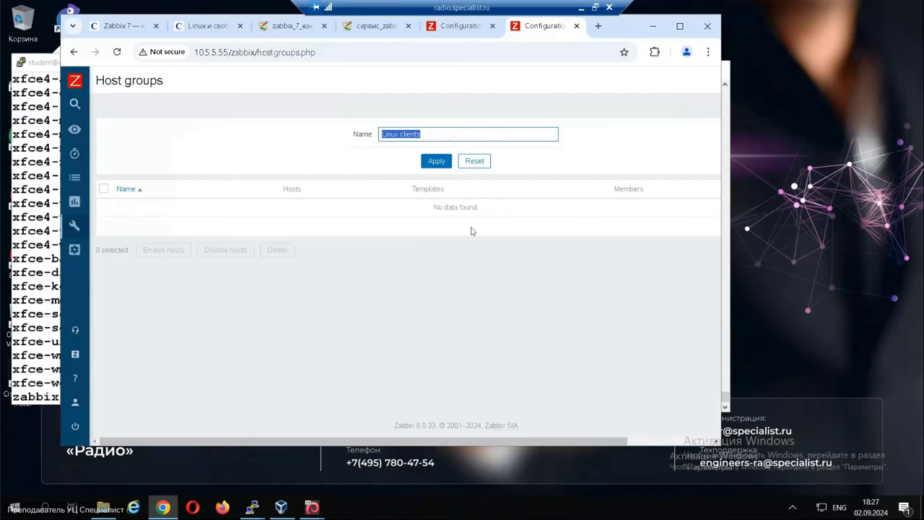
pyautogui.click(436, 162)
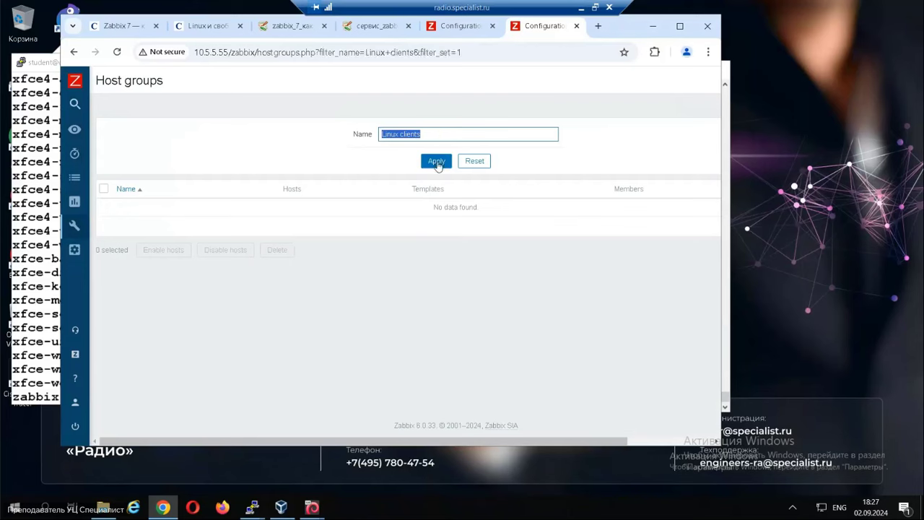
pyautogui.moveTo(506, 442); pyautogui.dragTo(623, 436)
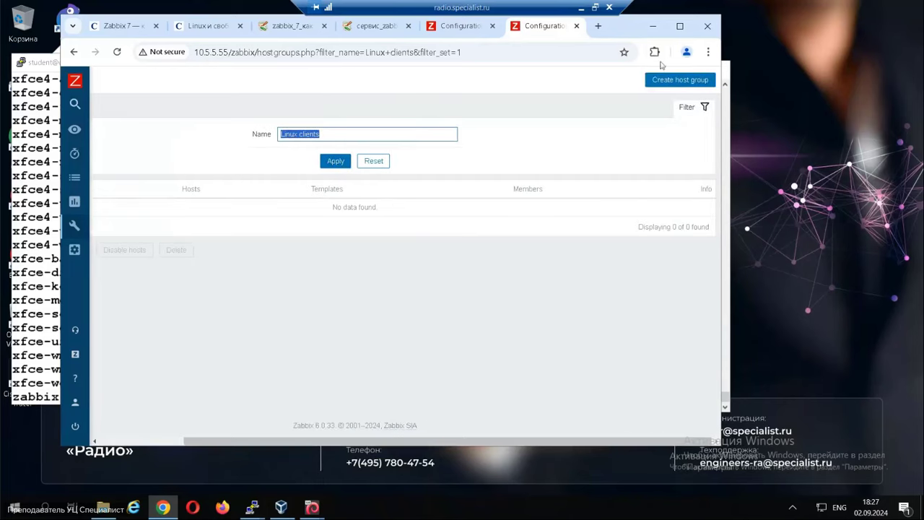
pyautogui.click(657, 81)
pyautogui.click(234, 113)
pyautogui.click(303, 208)
pyautogui.click(226, 138)
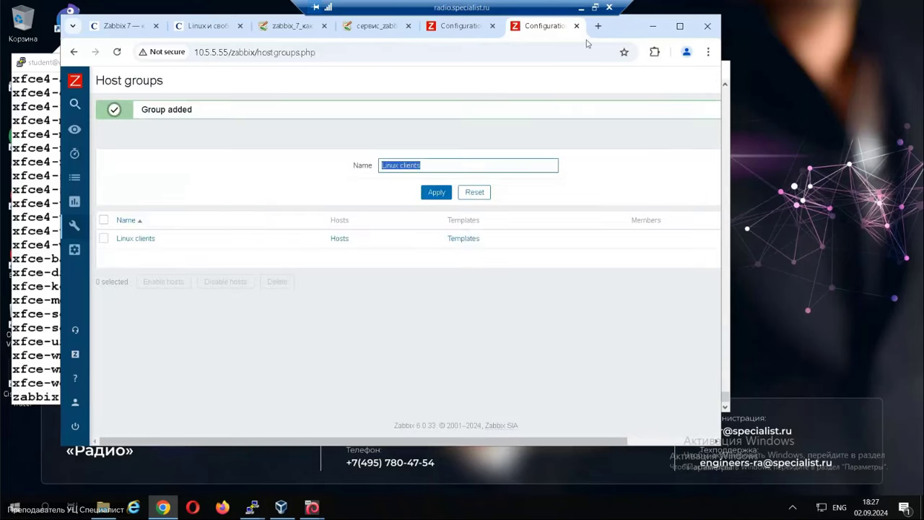
pyautogui.click(447, 28)
# Add the operation 'Add to host groups: Linux clients' and close the extra Zabbix tab.
pyautogui.click(355, 150)
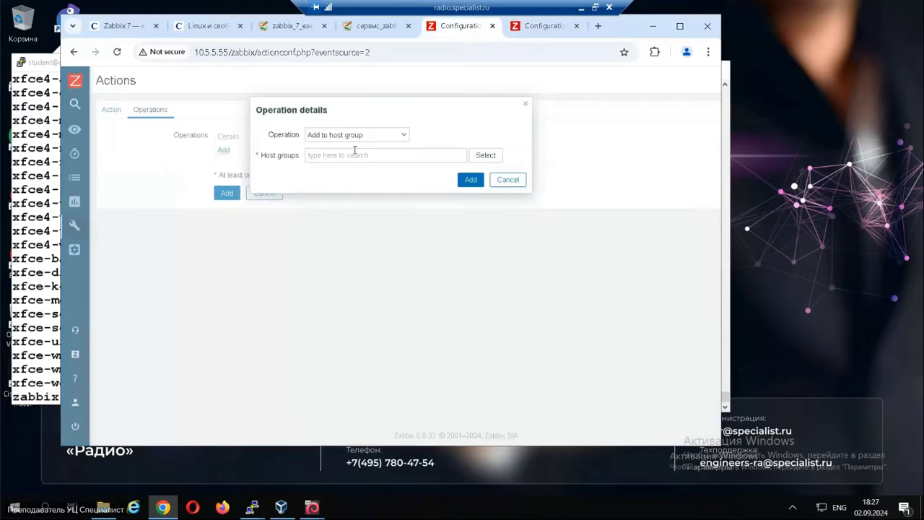
pyautogui.write('li')
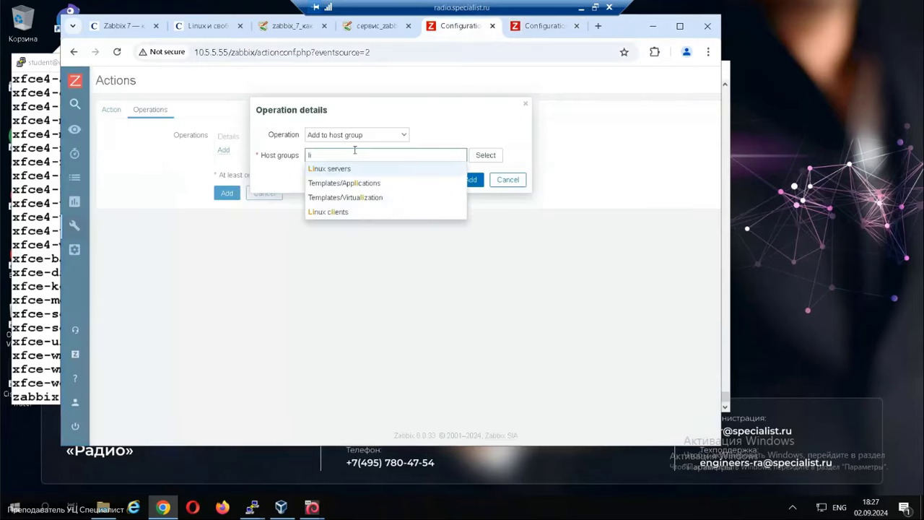
pyautogui.click(335, 213)
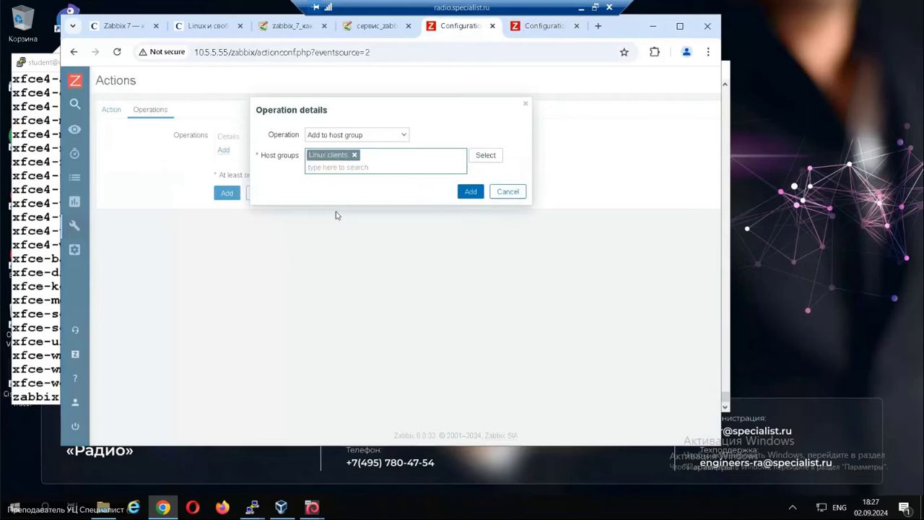
pyautogui.click(476, 195)
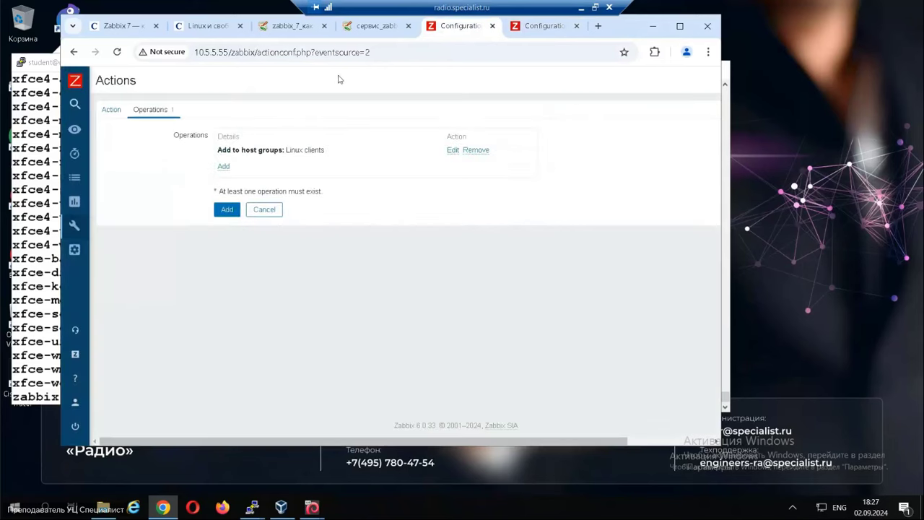
pyautogui.click(577, 26)
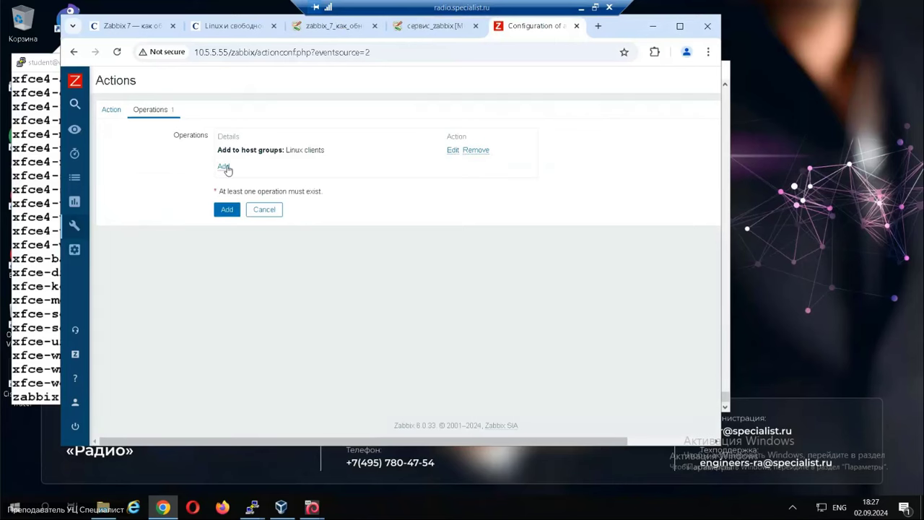
# Add a Link to template operation with 'Linux by Zabbix agent active'.
pyautogui.click(224, 167)
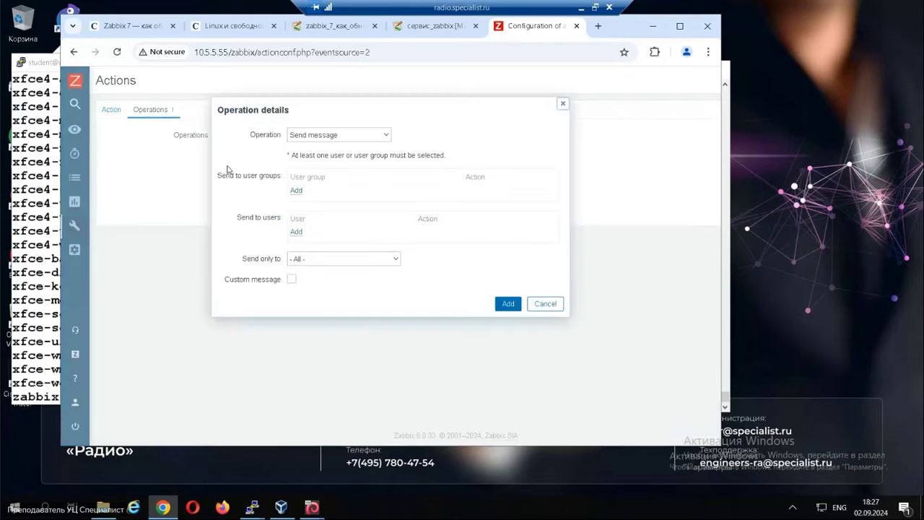
pyautogui.click(386, 136)
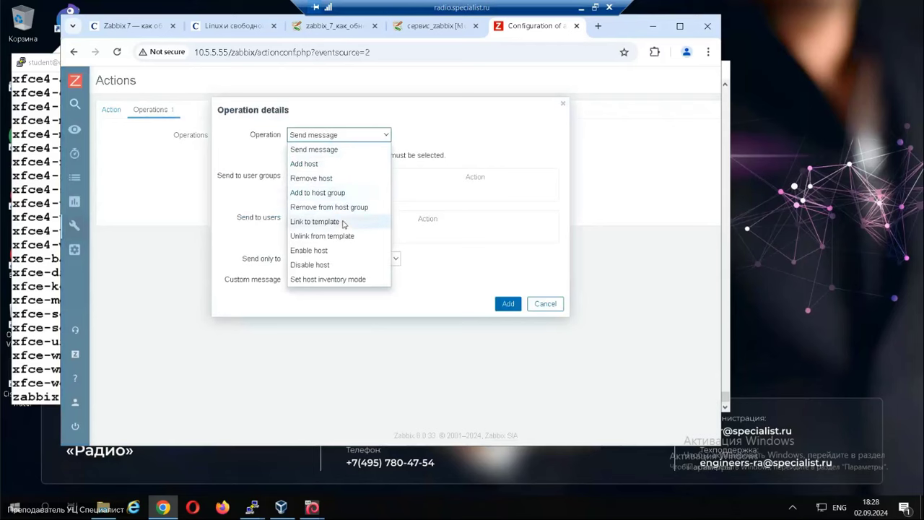
pyautogui.click(343, 220)
pyautogui.click(350, 154)
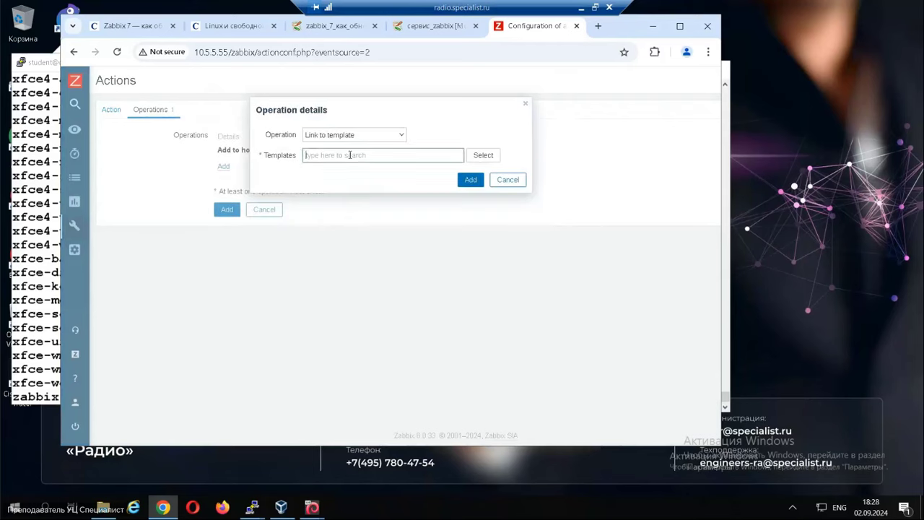
pyautogui.write('linux')
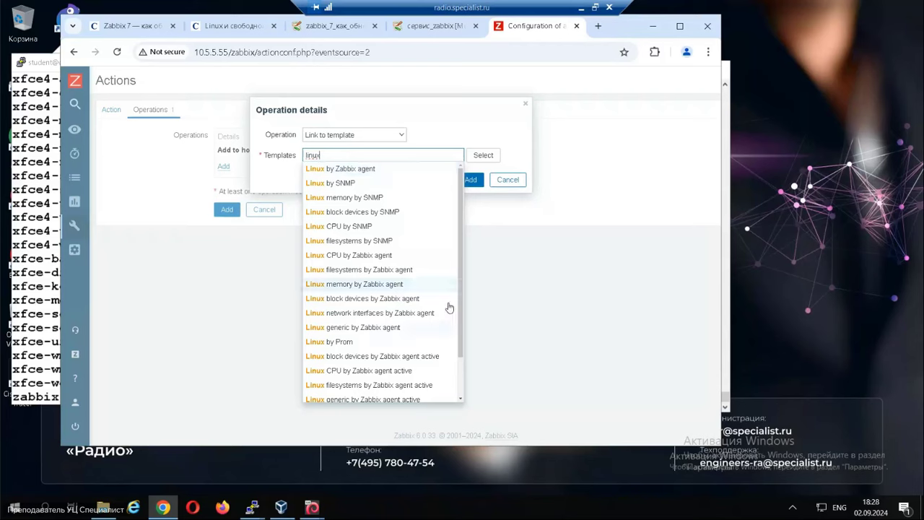
pyautogui.scroll(-2, 464, 376)
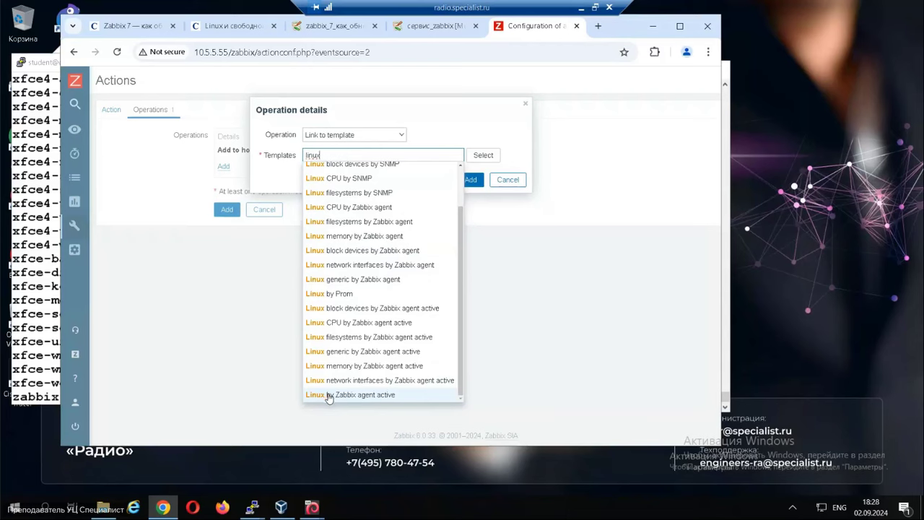
pyautogui.click(328, 395)
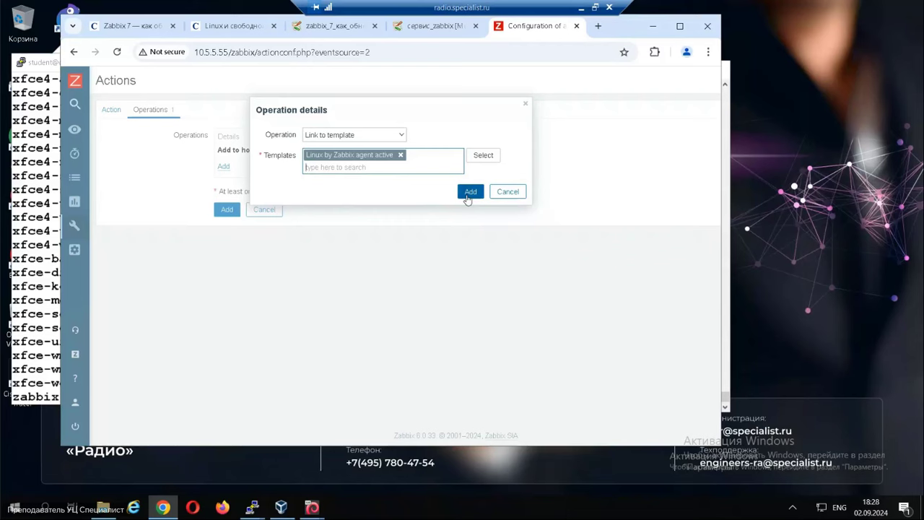
pyautogui.click(467, 195)
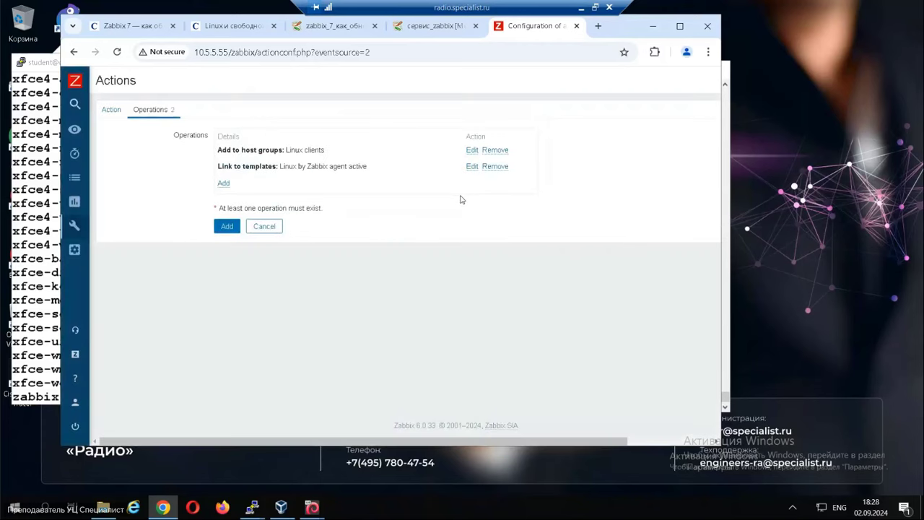
pyautogui.moveTo(83, 230)
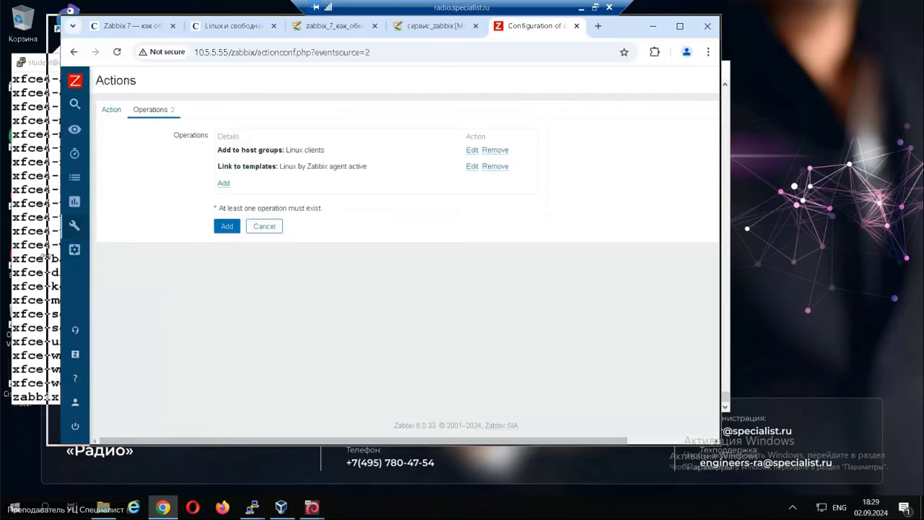
# Confirm Hosts lists only Zabbix server, then return to the clientN root terminal.
pyautogui.moveTo(108, 260)
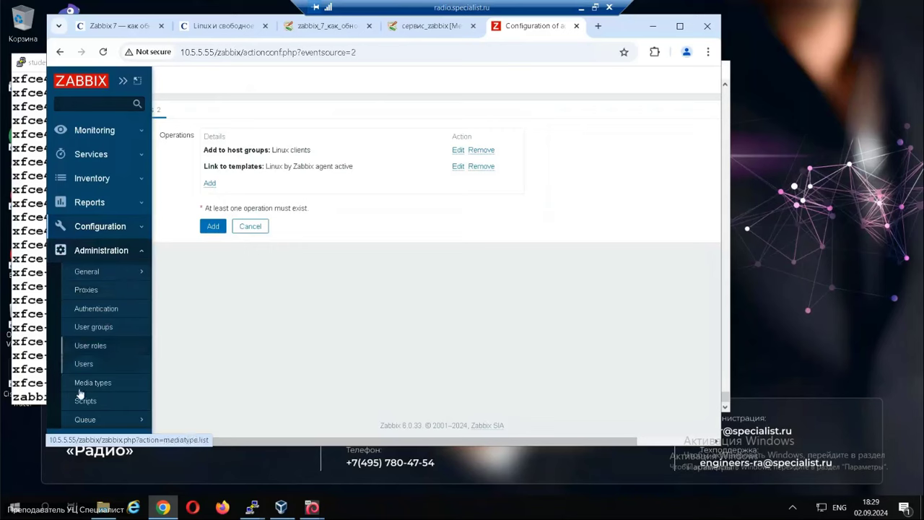
pyautogui.click(100, 226)
pyautogui.click(91, 282)
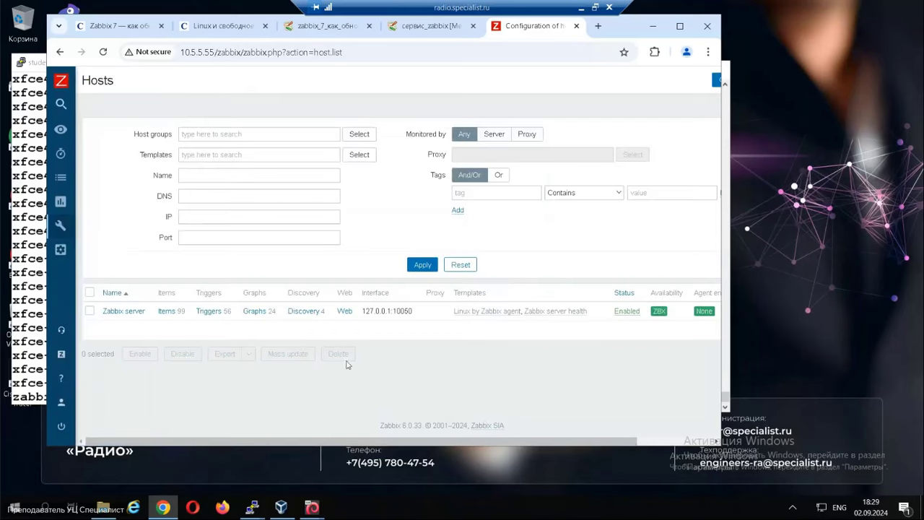
pyautogui.click(443, 27)
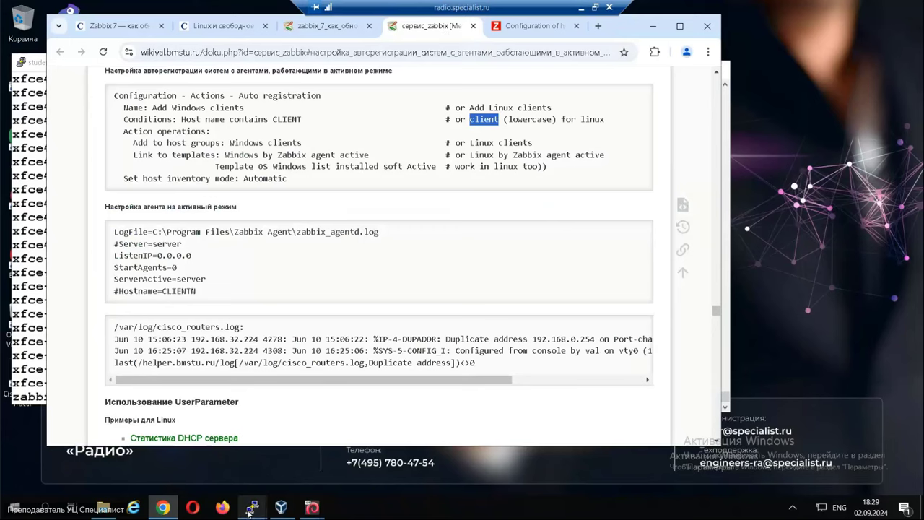
pyautogui.moveTo(249, 511)
pyautogui.click(318, 444)
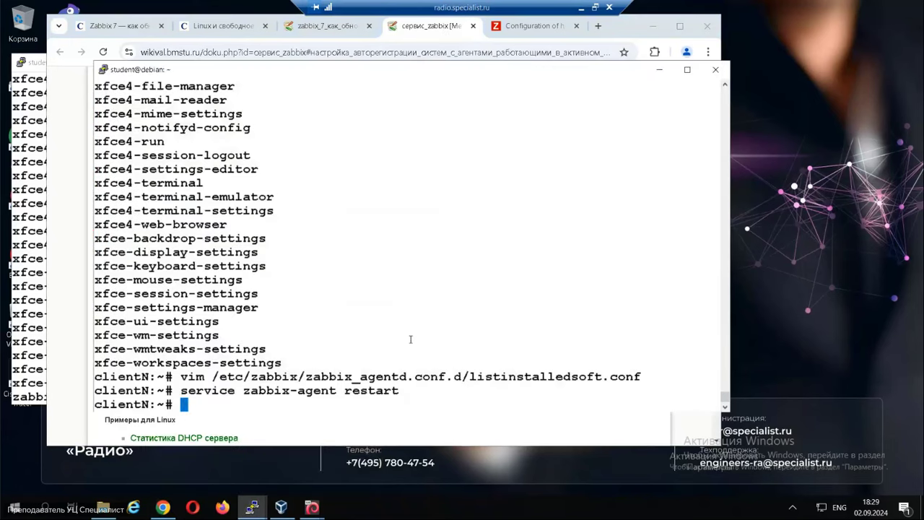
# Open my.conf in vim on clientN.
pyautogui.write('v')
pyautogui.press('Up')
pyautogui.press('BackSpace')
pyautogui.press('BackSpace')
pyautogui.press('BackSpace')
pyautogui.press('BackSpace')
pyautogui.press('BackSpace')
pyautogui.press('BackSpace')
pyautogui.press('BackSpace')
pyautogui.press('BackSpace')
pyautogui.press('BackSpace')
pyautogui.press('BackSpace')
pyautogui.press('BackSpace')
pyautogui.press('BackSpace')
pyautogui.press('BackSpace')
pyautogui.press('BackSpace')
pyautogui.press('BackSpace')
pyautogui.press('BackSpace')
pyautogui.press('BackSpace')
pyautogui.press('BackSpace')
pyautogui.press('BackSpace')
pyautogui.press('BackSpace')
pyautogui.write('my.conf')
pyautogui.press('Return')
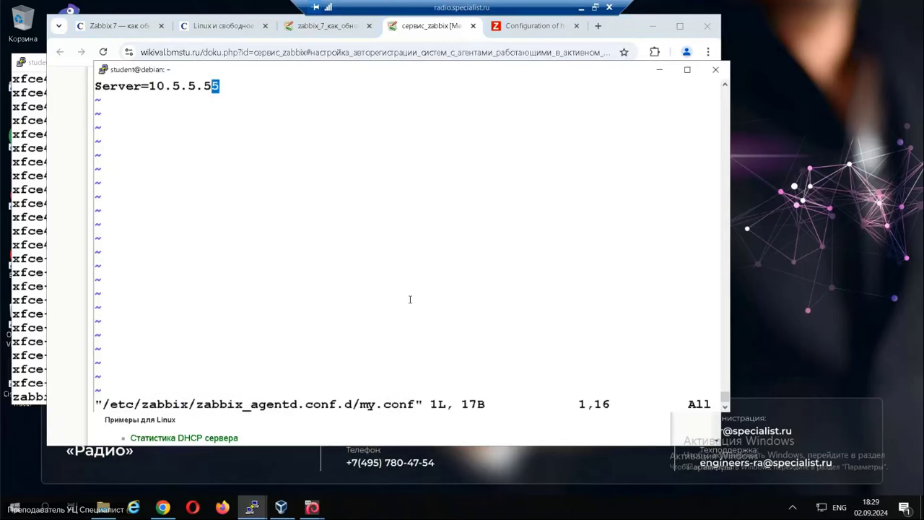
# Paste the wiki's agent lines, ListenIP through Hostname, on a new line in my.conf.
pyautogui.press('o')
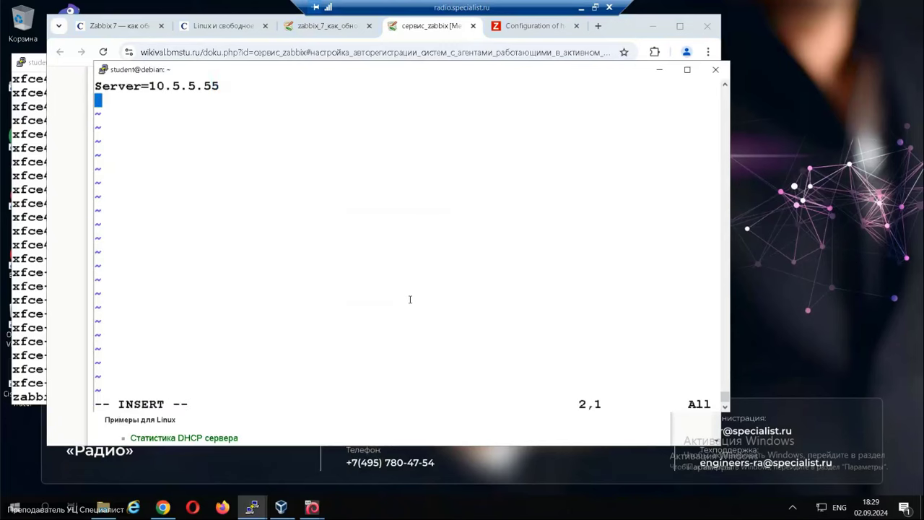
pyautogui.moveTo(429, 71); pyautogui.dragTo(585, 86)
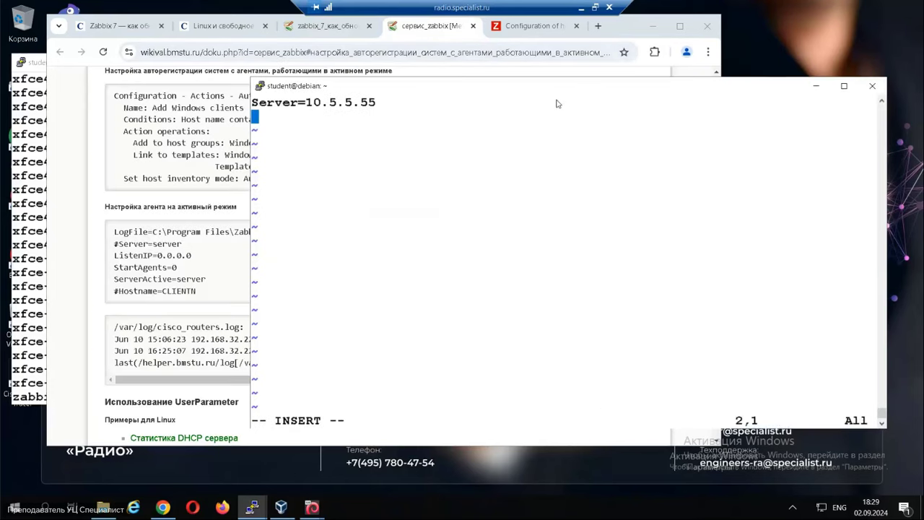
pyautogui.click(141, 267)
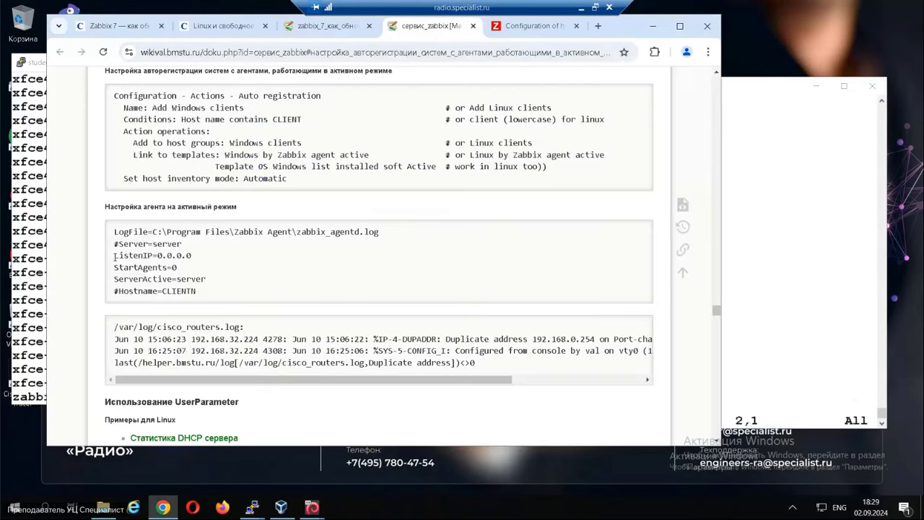
pyautogui.moveTo(114, 256); pyautogui.dragTo(196, 291)
pyautogui.hotkey('ctrl', 'c')
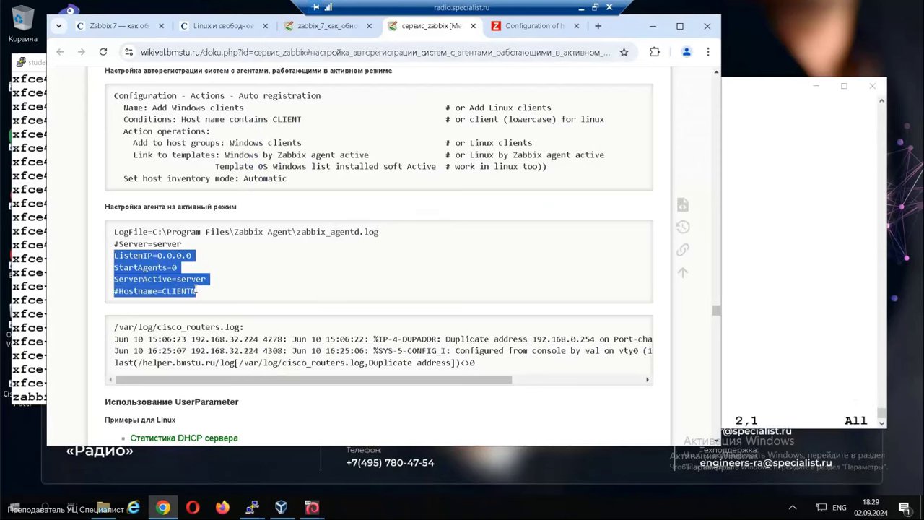
pyautogui.hotkey('alt', 'Tab')
pyautogui.rightClick(369, 249)
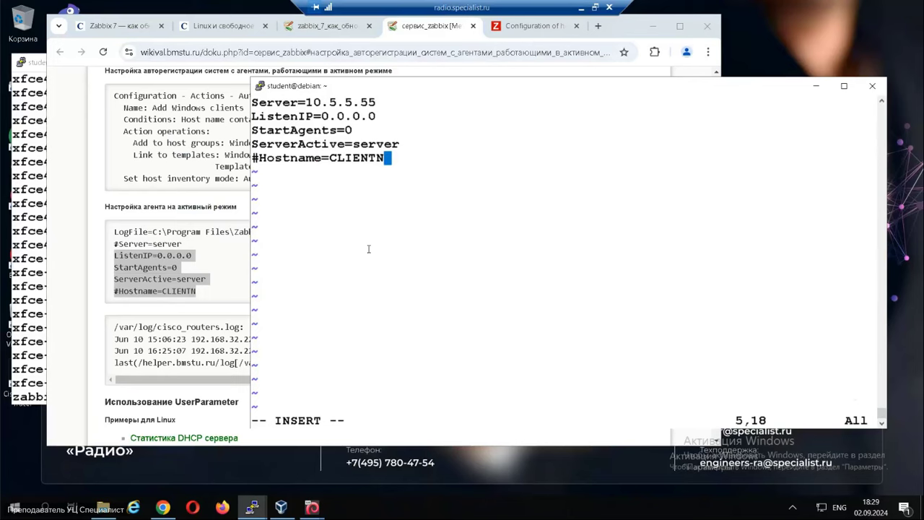
# Comment out the Server line and set ServerActive=10.5.5.55.
pyautogui.press('Up')
pyautogui.press('Up')
pyautogui.press('Up')
pyautogui.press('Up')
pyautogui.press('Left')
pyautogui.press('Left')
pyautogui.press('Left')
pyautogui.press('Left')
pyautogui.press('Left')
pyautogui.press('Left')
pyautogui.press('Home')
pyautogui.write('#')
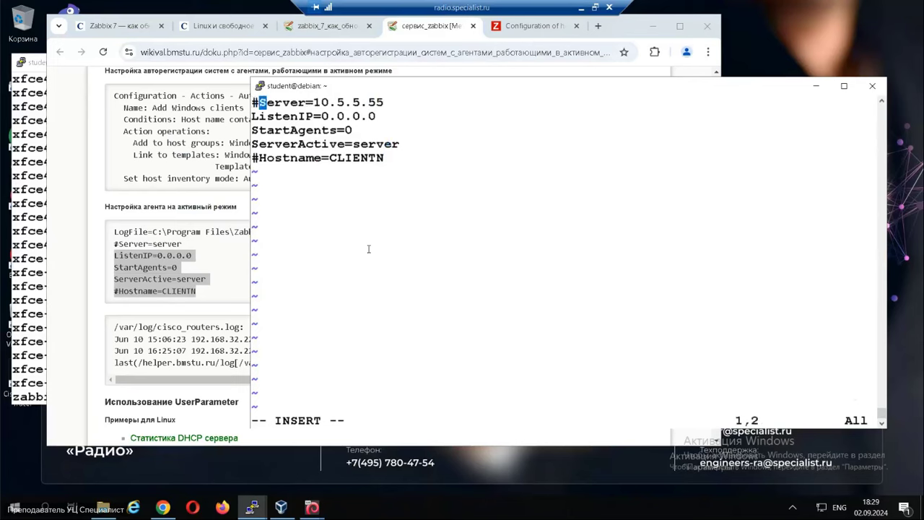
pyautogui.press('Down')
pyautogui.press('Down')
pyautogui.press('Down')
pyautogui.press('Right')
pyautogui.press('Right')
pyautogui.press('Right')
pyautogui.press('Right')
pyautogui.press('Right')
pyautogui.press('Right')
pyautogui.press('Right')
pyautogui.press('Right')
pyautogui.press('Right')
pyautogui.press('Right')
pyautogui.press('Right')
pyautogui.press('Right')
pyautogui.press('Right')
pyautogui.press('Right')
pyautogui.press('Right')
pyautogui.press('Right')
pyautogui.press('Right')
pyautogui.press('Right')
pyautogui.press('BackSpace')
pyautogui.press('BackSpace')
pyautogui.press('BackSpace')
pyautogui.press('BackSpace')
pyautogui.press('BackSpace')
pyautogui.press('BackSpace')
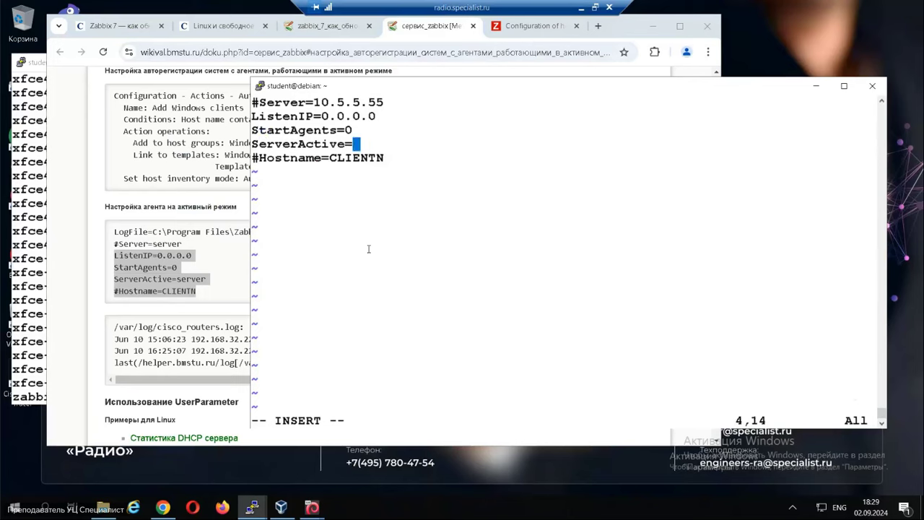
pyautogui.moveTo(314, 102); pyautogui.dragTo(384, 102)
pyautogui.rightClick(412, 134)
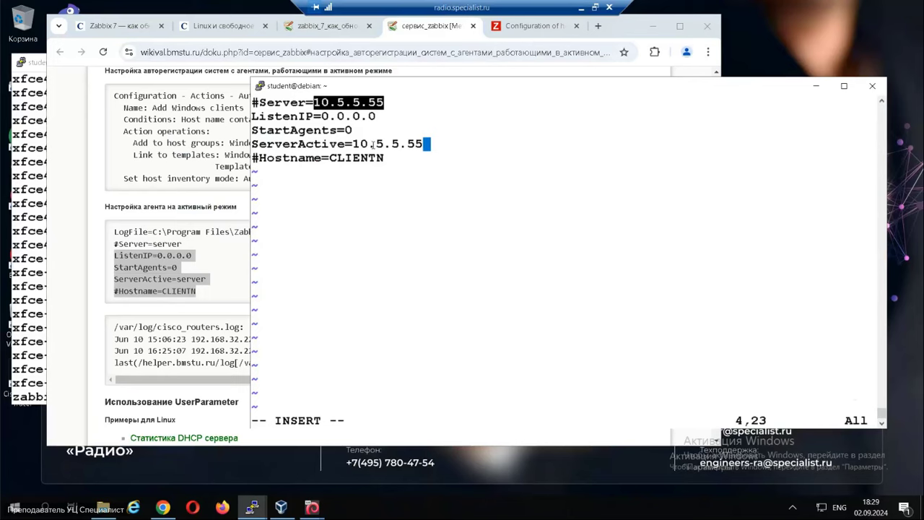
# Review the StartAgents=0 and ListenIP=0.0.0.0 settings in my.conf.
pyautogui.moveTo(267, 131); pyautogui.dragTo(353, 131)
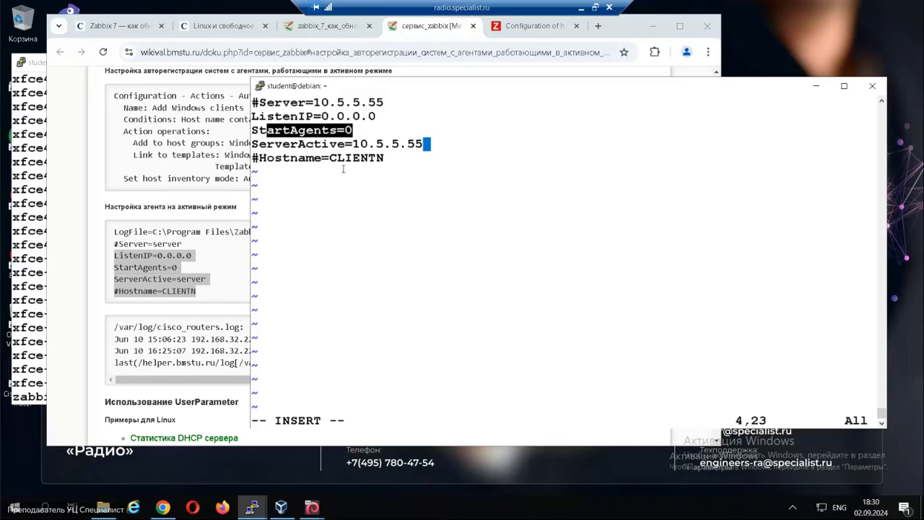
pyautogui.click(315, 121)
pyautogui.moveTo(275, 116); pyautogui.dragTo(375, 116)
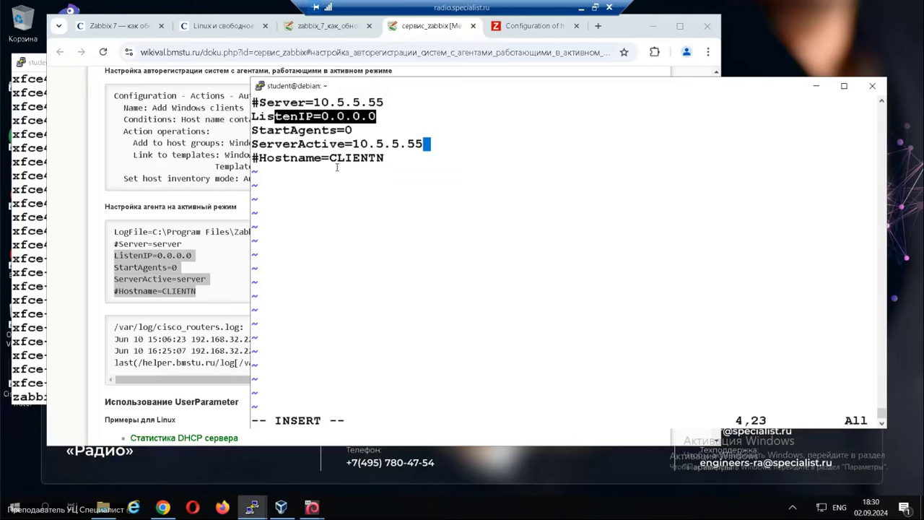
pyautogui.moveTo(303, 158); pyautogui.dragTo(316, 157)
pyautogui.click(348, 159)
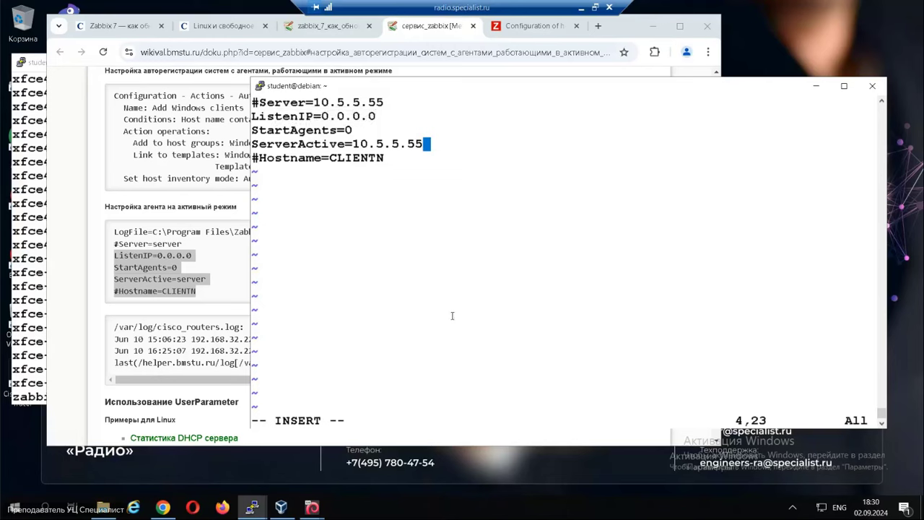
pyautogui.press('Down')
# Save my.conf with :wq and recall 'service zabbix-agent restart' at the prompt.
pyautogui.press('Escape')
pyautogui.write(':wq')
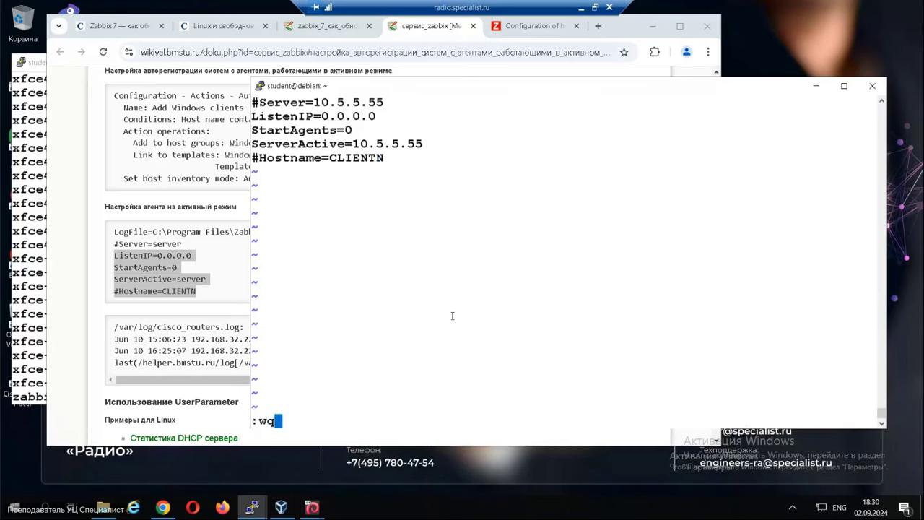
pyautogui.press('Return')
pyautogui.press('Return')
pyautogui.press('Return')
pyautogui.write('se')
pyautogui.press('Up')
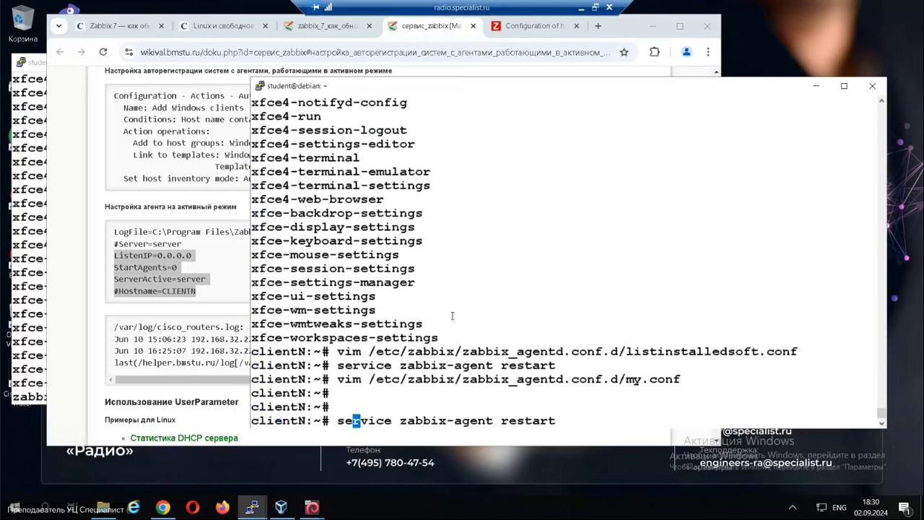
pyautogui.click(531, 26)
# Check the Zabbix host list, then run 'service zabbix-agent restart' on the client.
pyautogui.moveTo(65, 200)
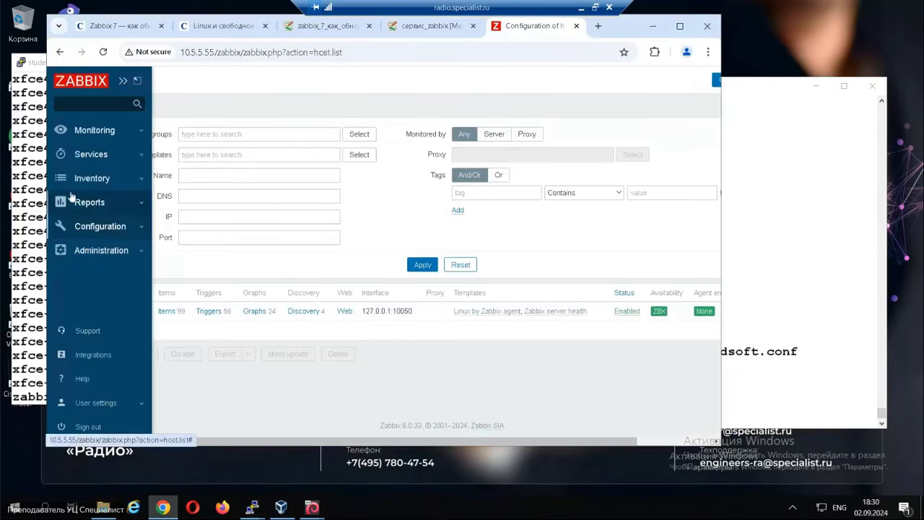
pyautogui.click(92, 230)
pyautogui.click(88, 289)
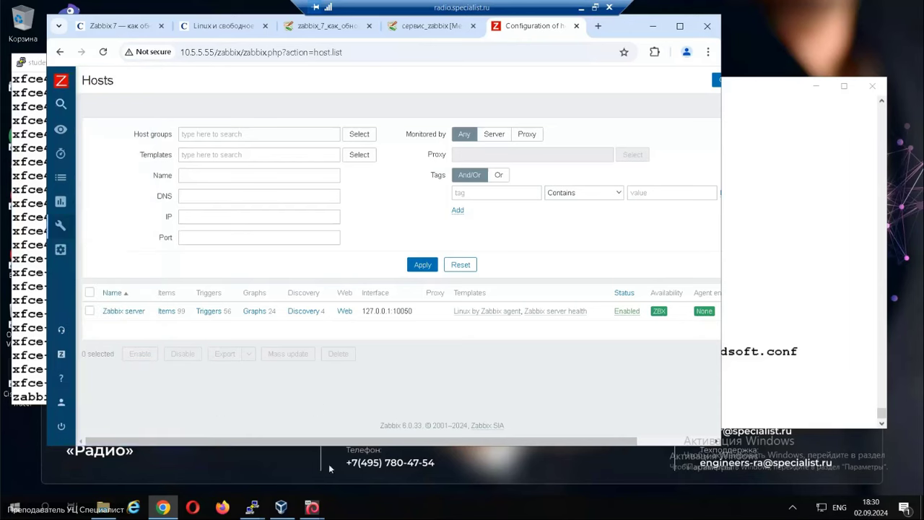
pyautogui.moveTo(252, 507)
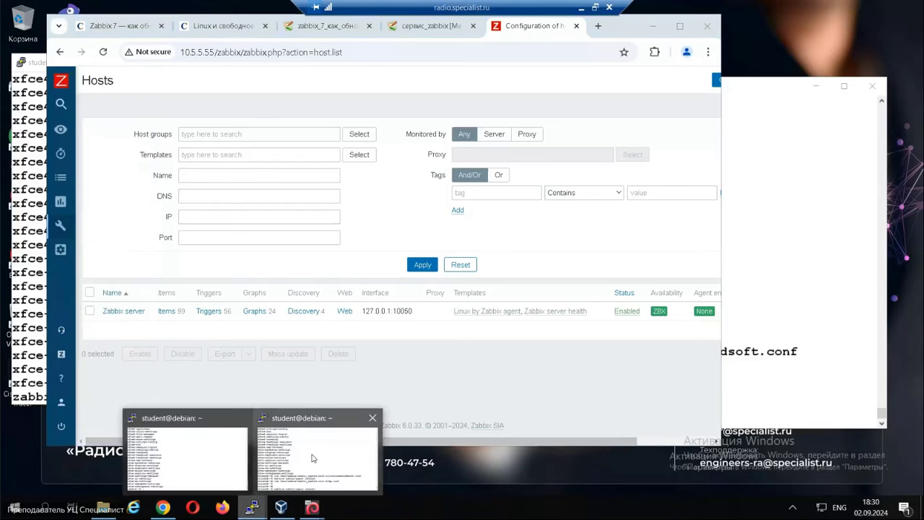
pyautogui.click(313, 457)
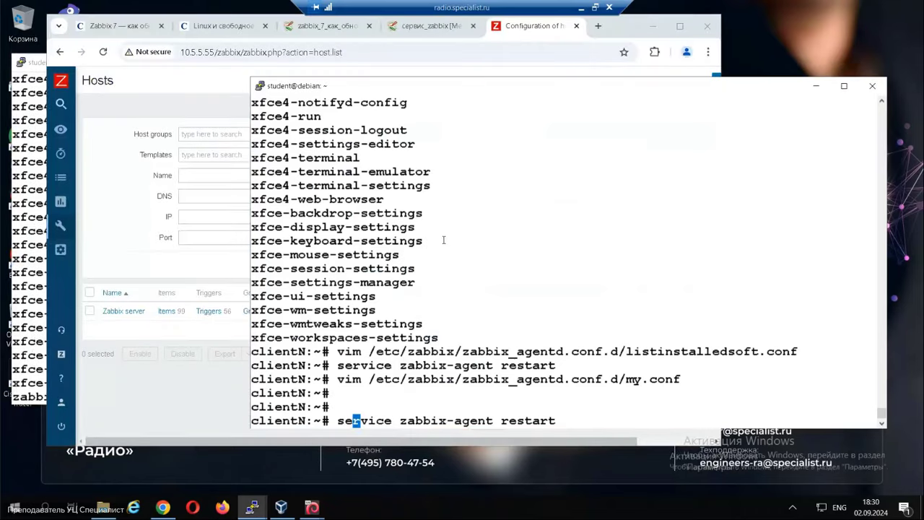
pyautogui.press('Return')
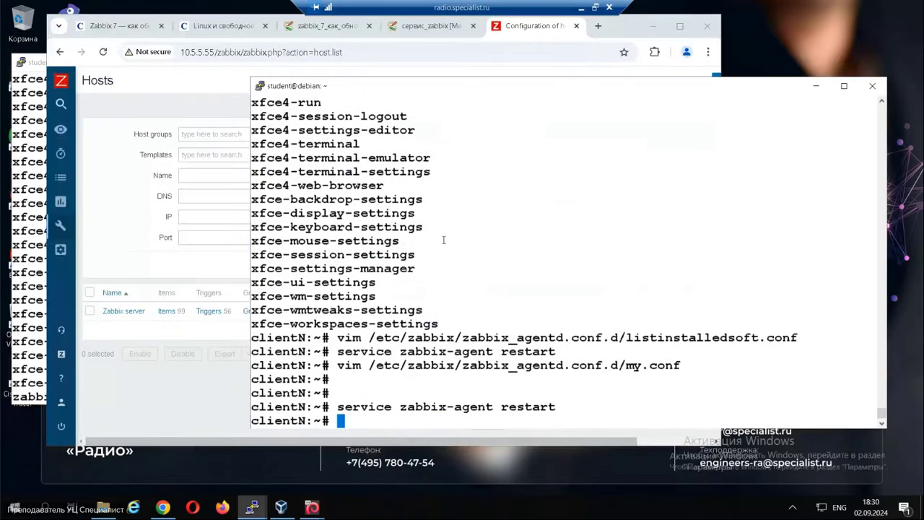
# Reload Configuration > Hosts in Zabbix to look for the client.
pyautogui.click(522, 29)
pyautogui.click(87, 226)
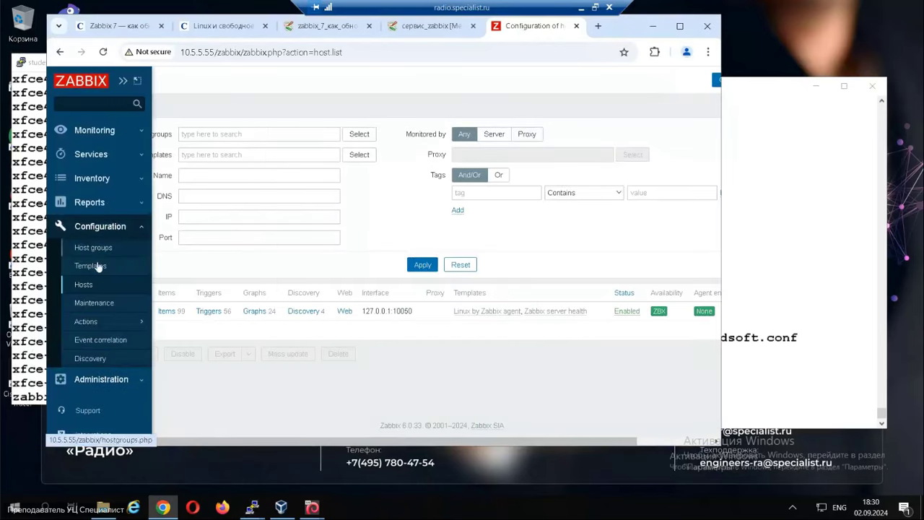
pyautogui.click(85, 286)
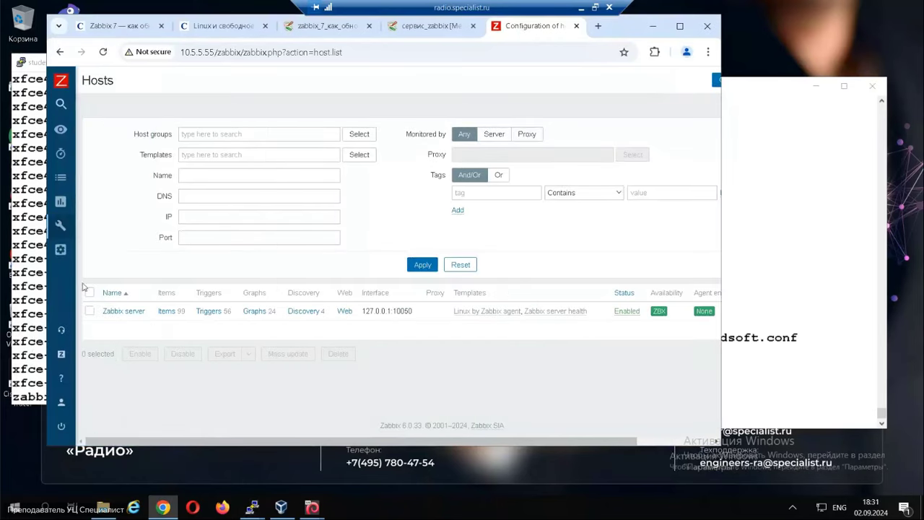
pyautogui.click(100, 228)
pyautogui.click(86, 287)
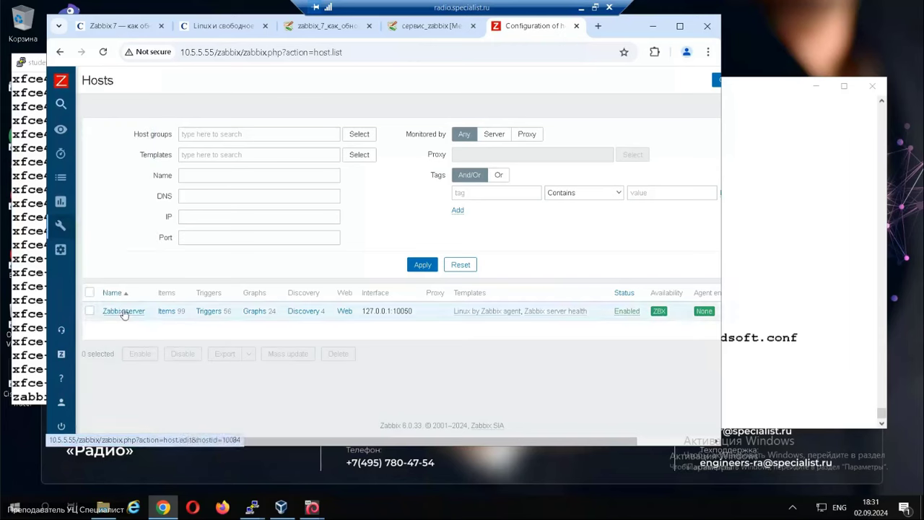
# Run 'ip a' on the client to show its eth0 address 10.5.5.56/24, then return to Zabbix.
pyautogui.moveTo(252, 511)
pyautogui.click(331, 449)
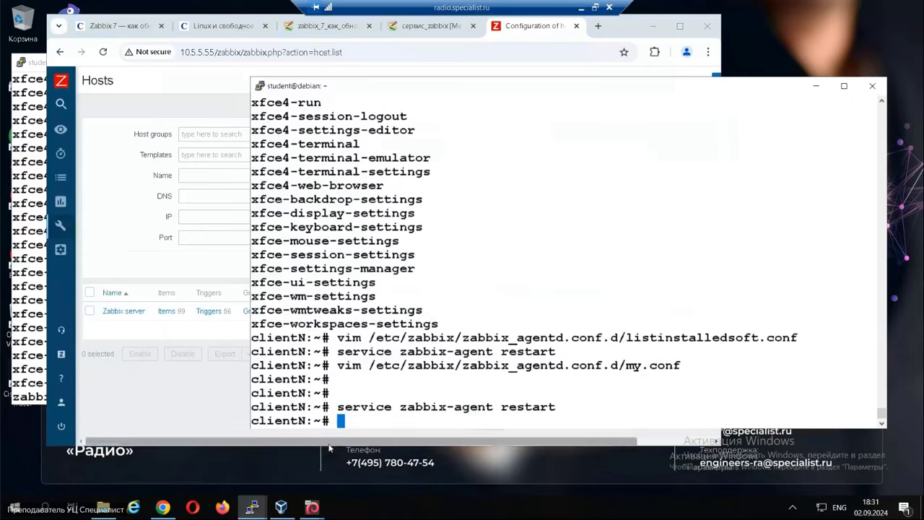
pyautogui.write('ip a')
pyautogui.press('Return')
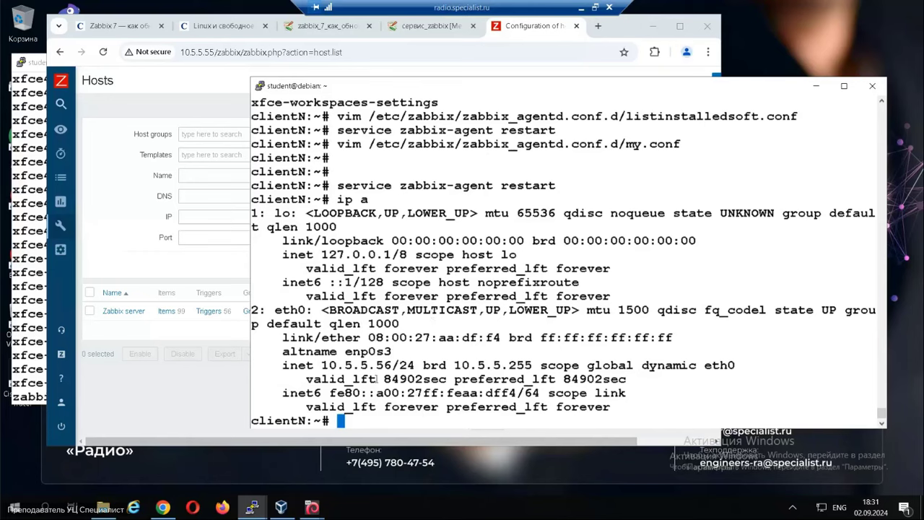
pyautogui.click(205, 395)
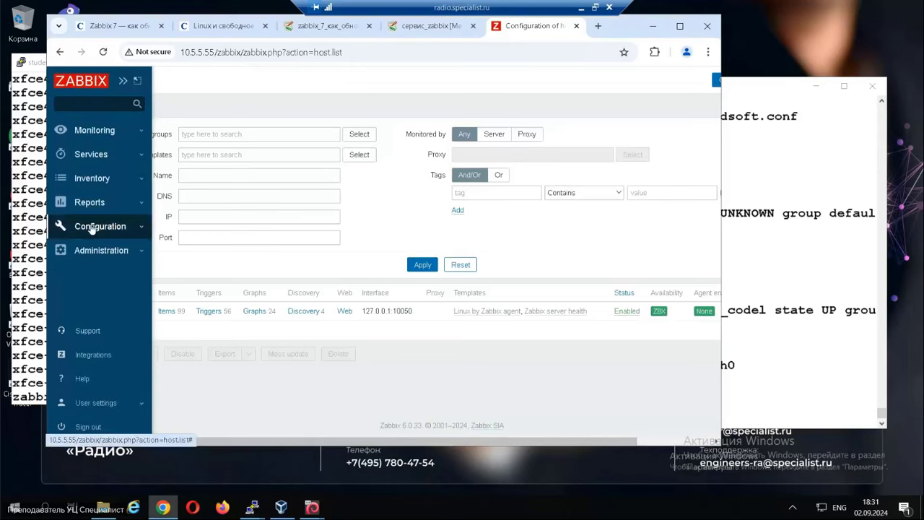
# Open the autoregistration actions list from Configuration > Actions.
pyautogui.click(99, 228)
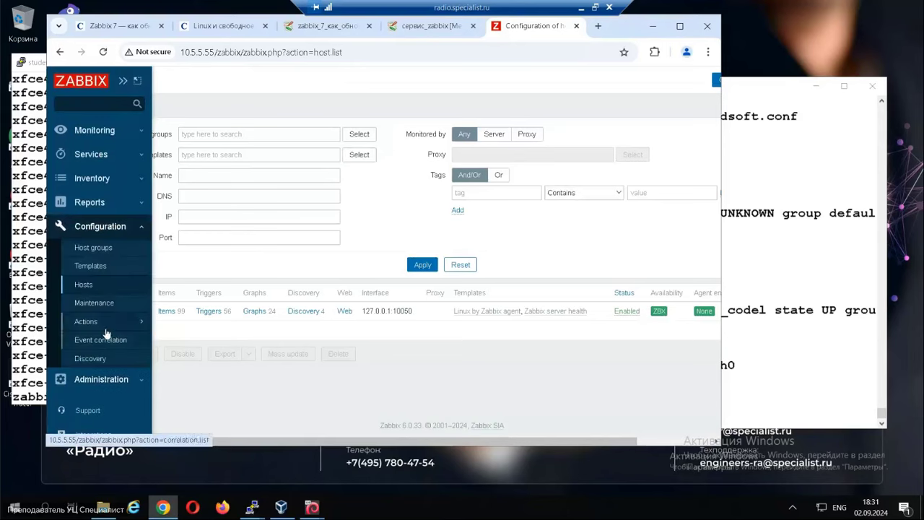
pyautogui.moveTo(104, 323)
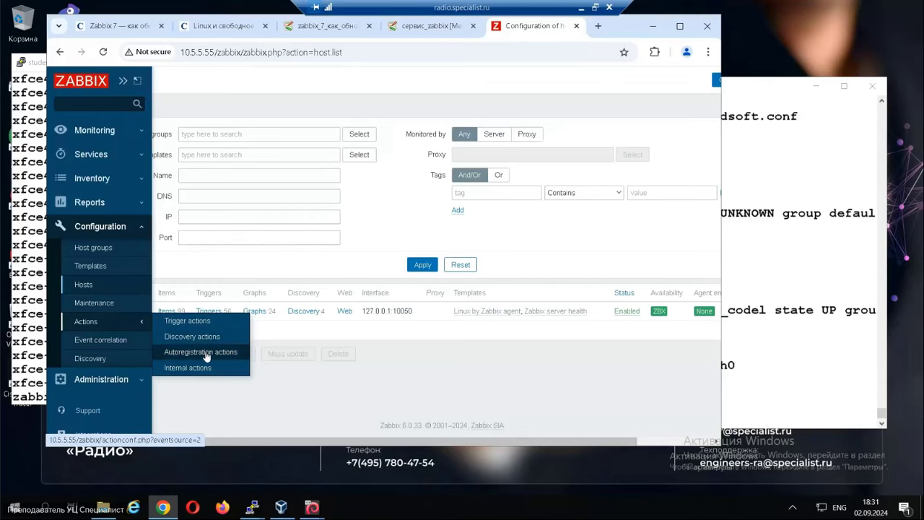
pyautogui.click(210, 352)
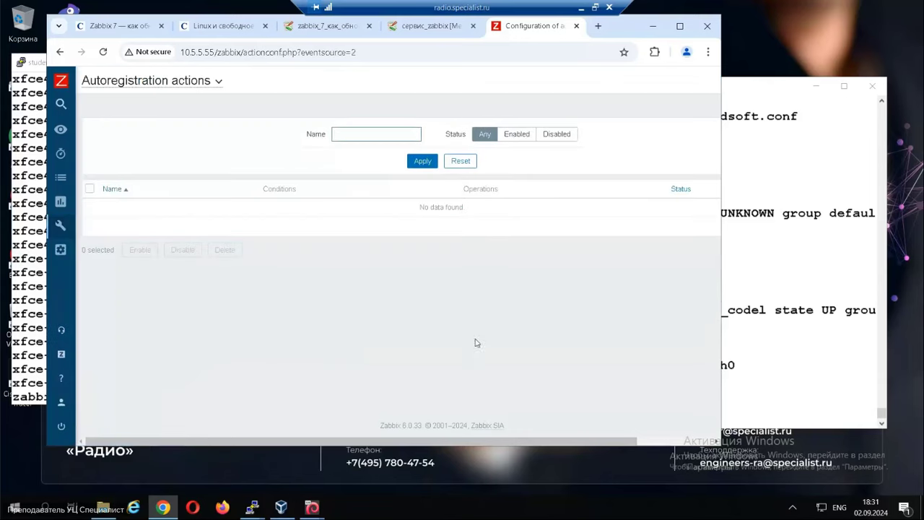
pyautogui.moveTo(461, 439); pyautogui.dragTo(577, 443)
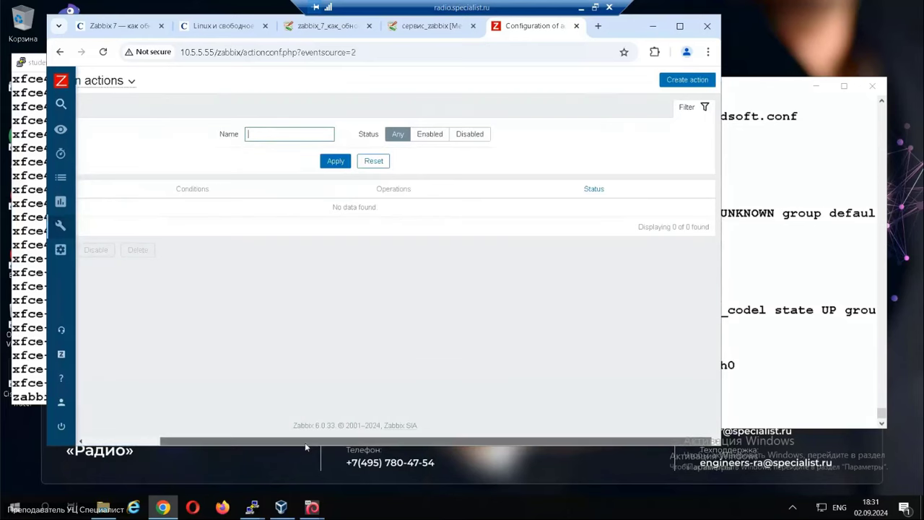
pyautogui.moveTo(325, 441); pyautogui.dragTo(250, 442)
# Reopen Autoregistration actions, confirm it holds no actions, and start a new action.
pyautogui.moveTo(55, 199)
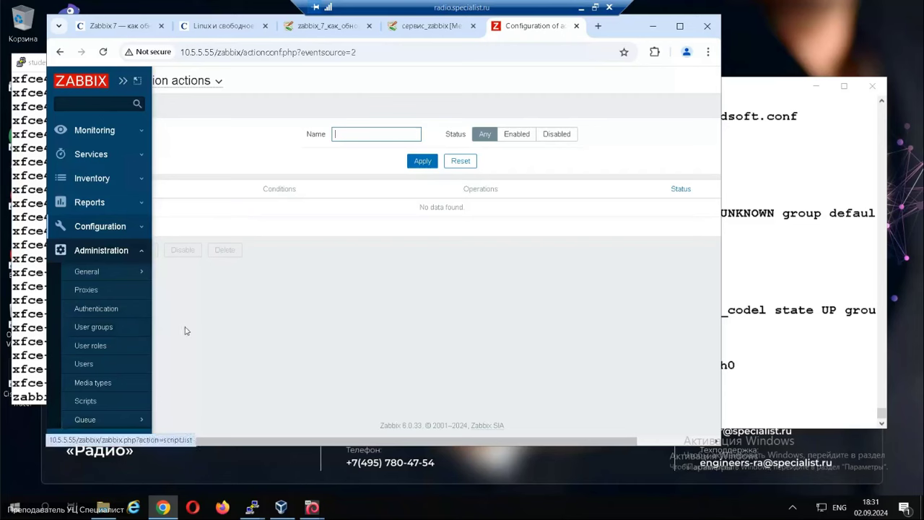
pyautogui.click(69, 234)
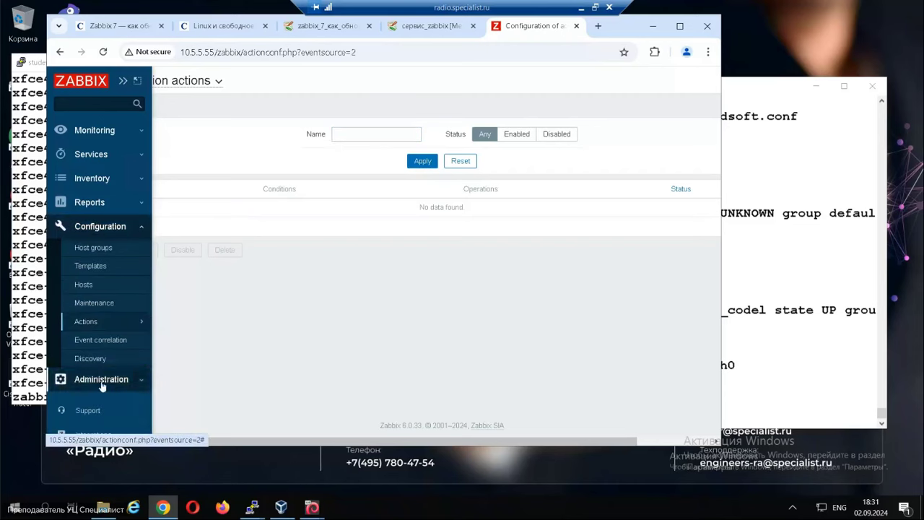
pyautogui.click(101, 381)
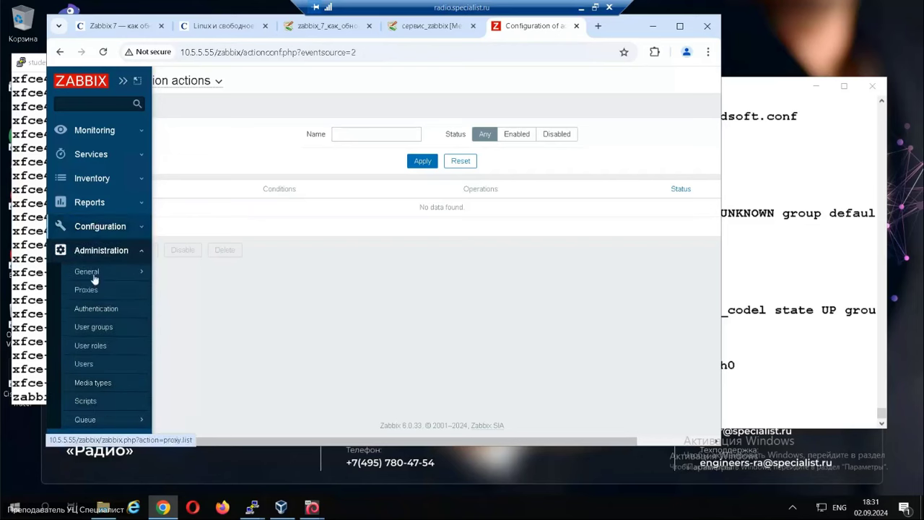
pyautogui.click(101, 232)
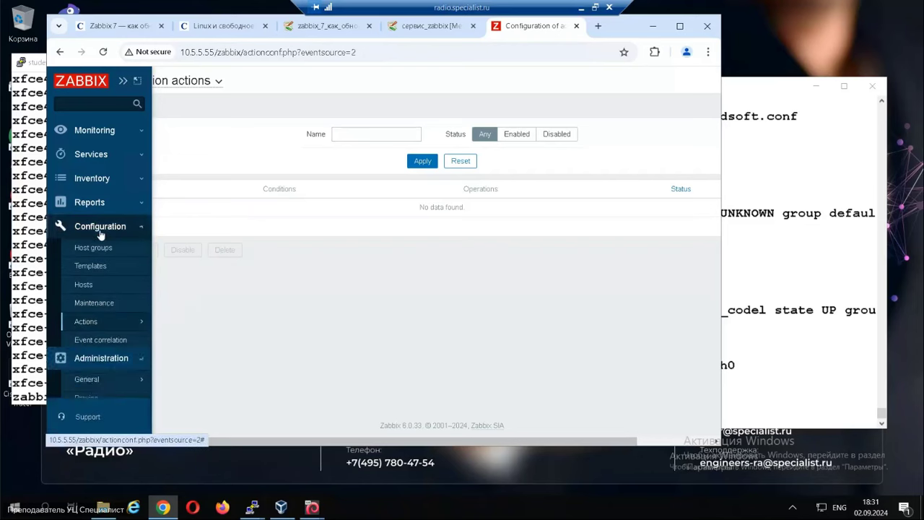
pyautogui.click(104, 322)
pyautogui.click(216, 354)
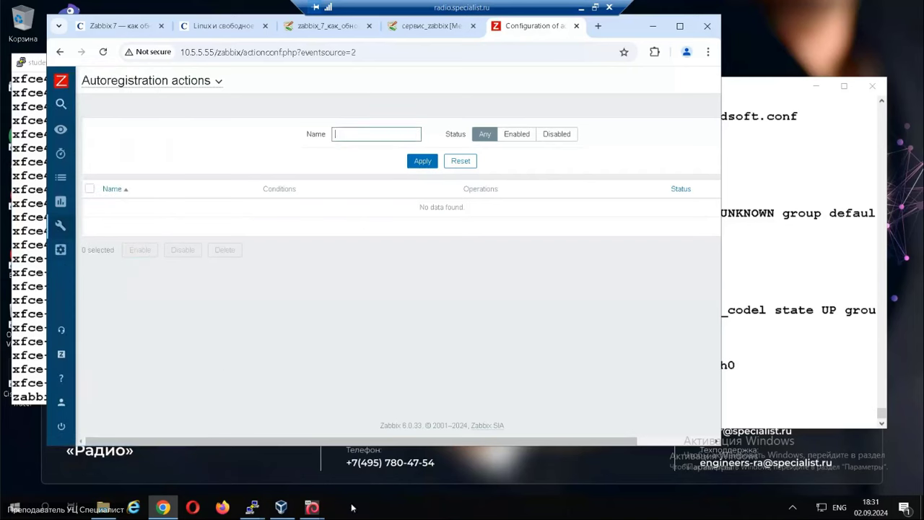
pyautogui.moveTo(522, 442); pyautogui.dragTo(315, 423)
pyautogui.moveTo(516, 444); pyautogui.dragTo(592, 443)
pyautogui.click(682, 80)
# Name the action 'Add Linux clients' with condition Host name contains 'client'.
pyautogui.click(270, 136)
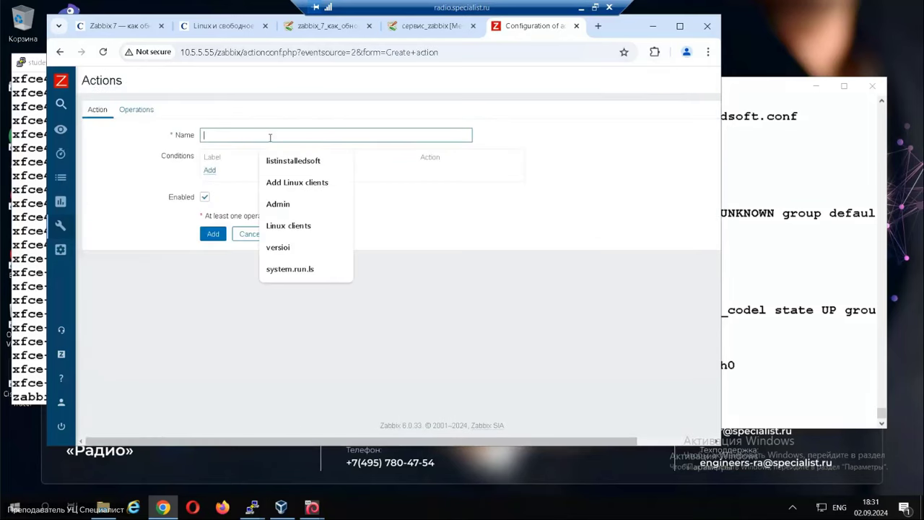
pyautogui.click(293, 184)
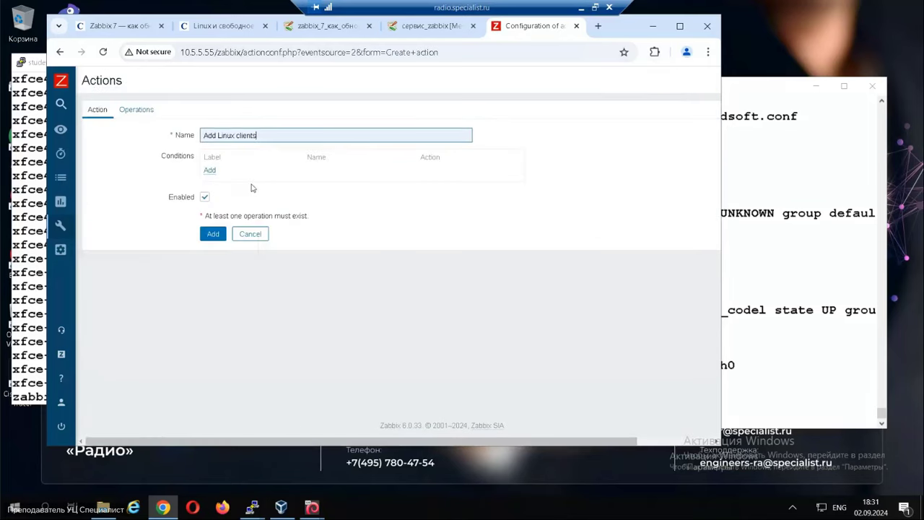
pyautogui.click(210, 172)
pyautogui.click(331, 178)
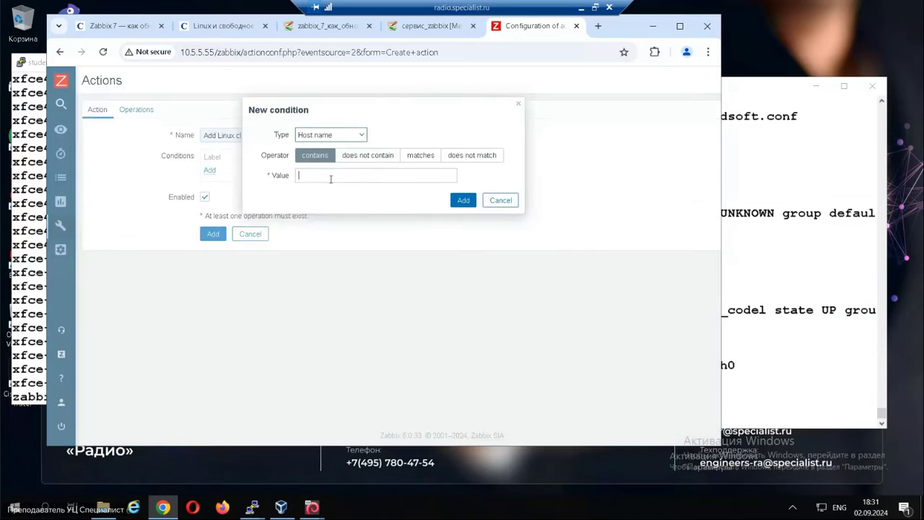
pyautogui.write('client')
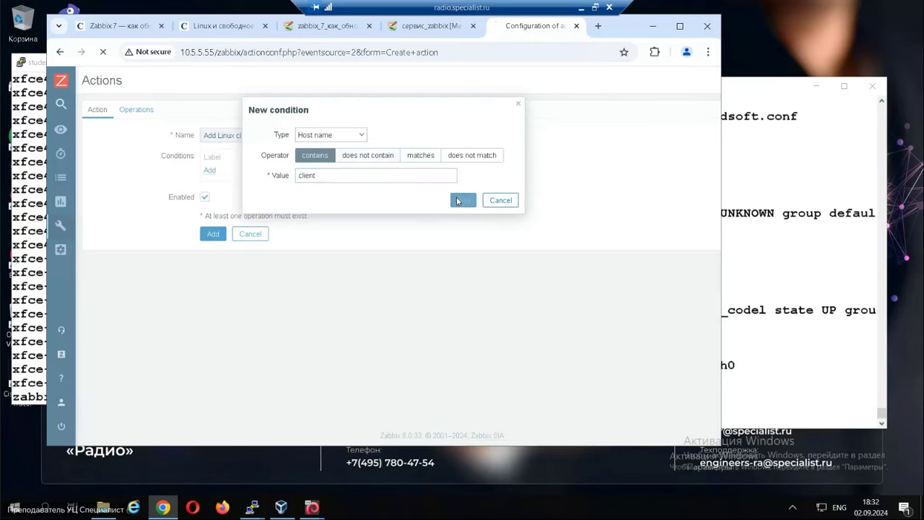
pyautogui.click(461, 200)
# Add an operation adding the host to the 'Linux clients' host group.
pyautogui.click(131, 108)
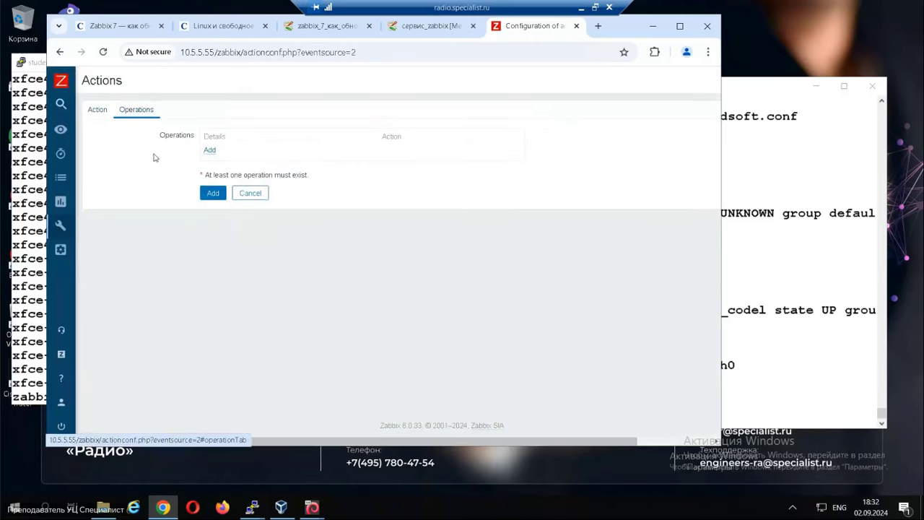
pyautogui.click(207, 153)
pyautogui.click(361, 140)
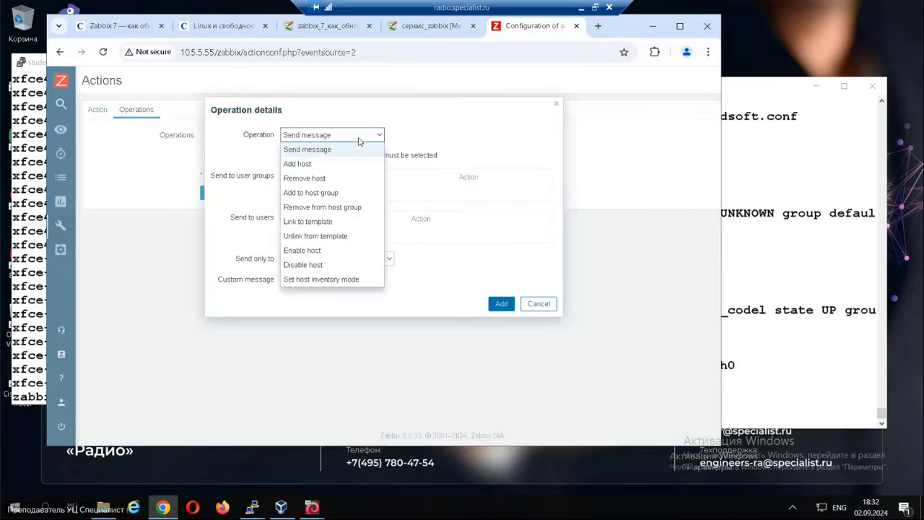
pyautogui.click(334, 192)
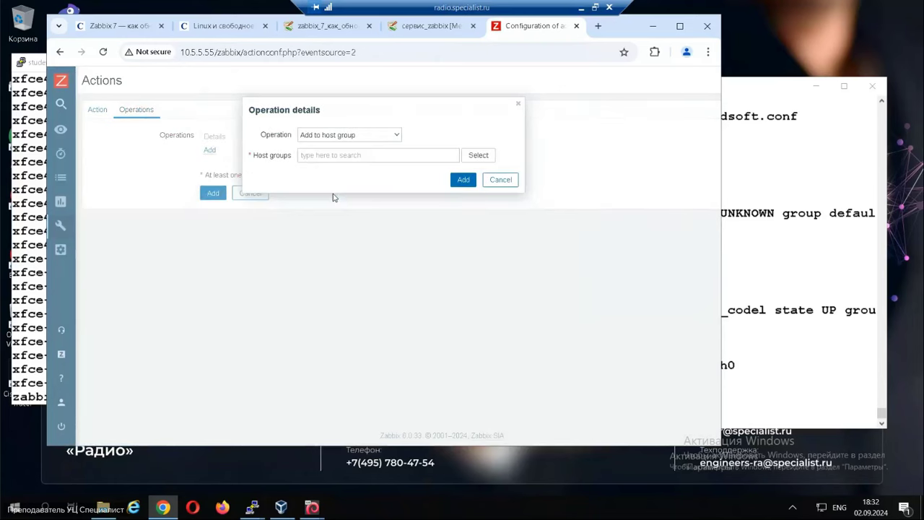
pyautogui.click(307, 156)
pyautogui.write('li')
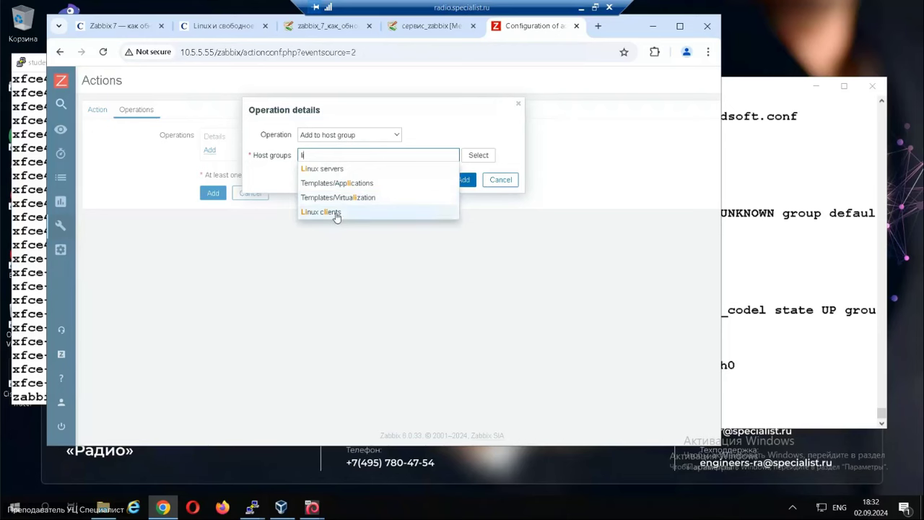
pyautogui.click(336, 213)
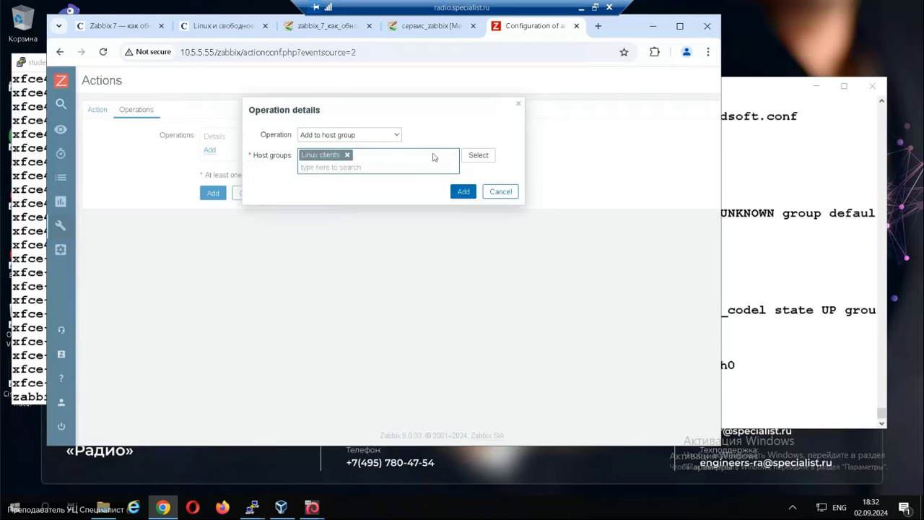
pyautogui.click(465, 193)
# Add an operation linking the host to template 'Linux by Zabbix agent active'.
pyautogui.click(209, 168)
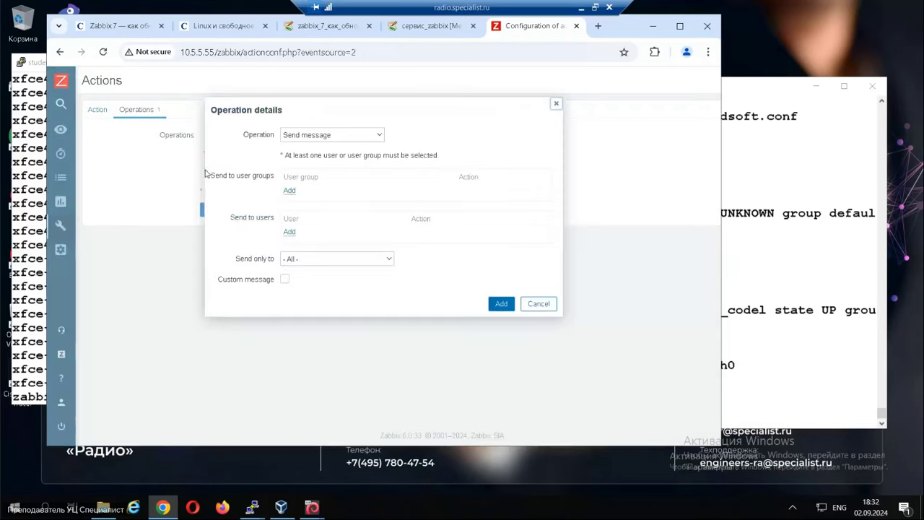
pyautogui.click(376, 135)
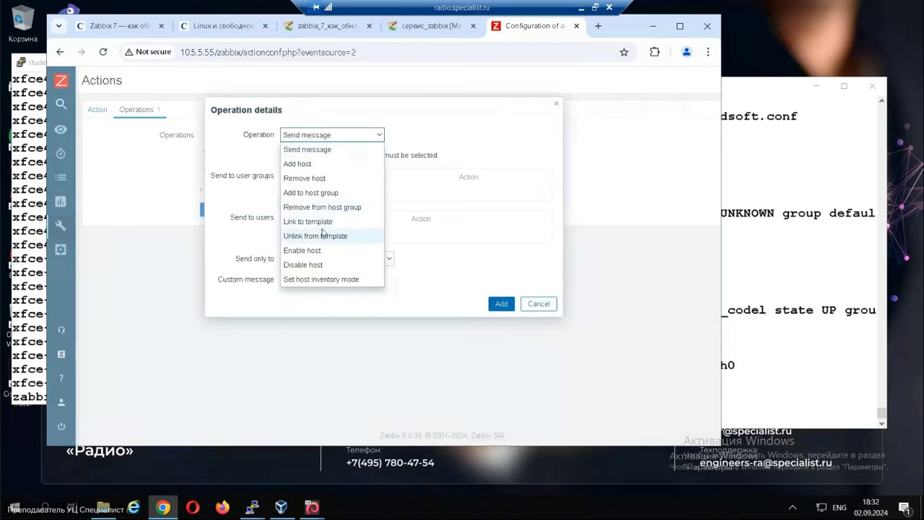
pyautogui.click(320, 222)
pyautogui.click(339, 156)
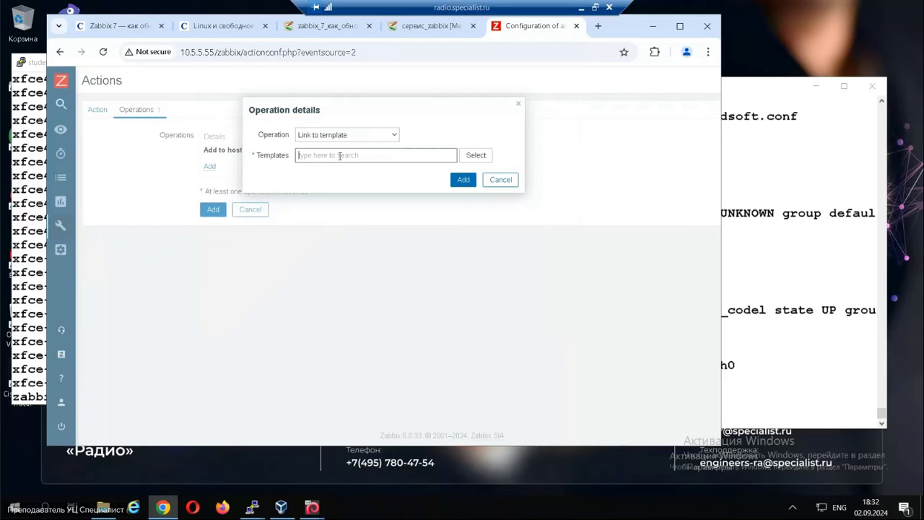
pyautogui.write('li')
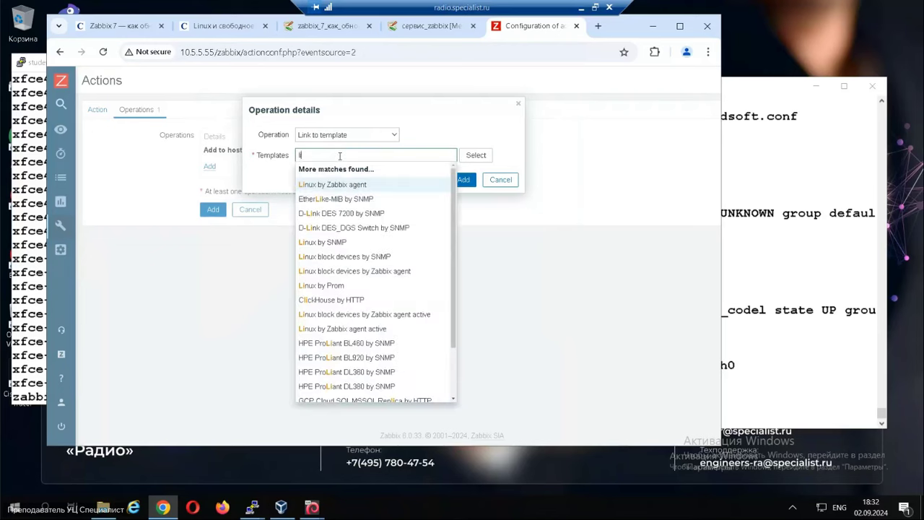
pyautogui.press('BackSpace')
pyautogui.press('BackSpace')
pyautogui.write('age')
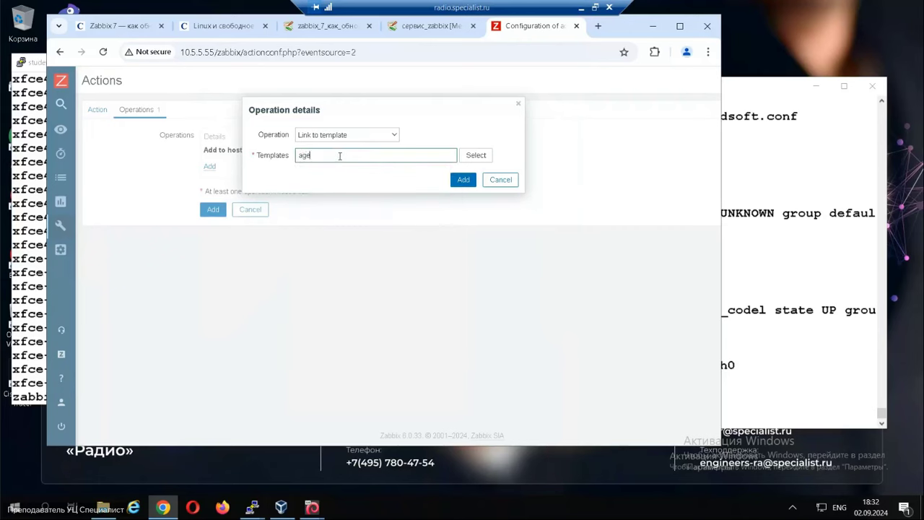
pyautogui.scroll(-1, 365, 370)
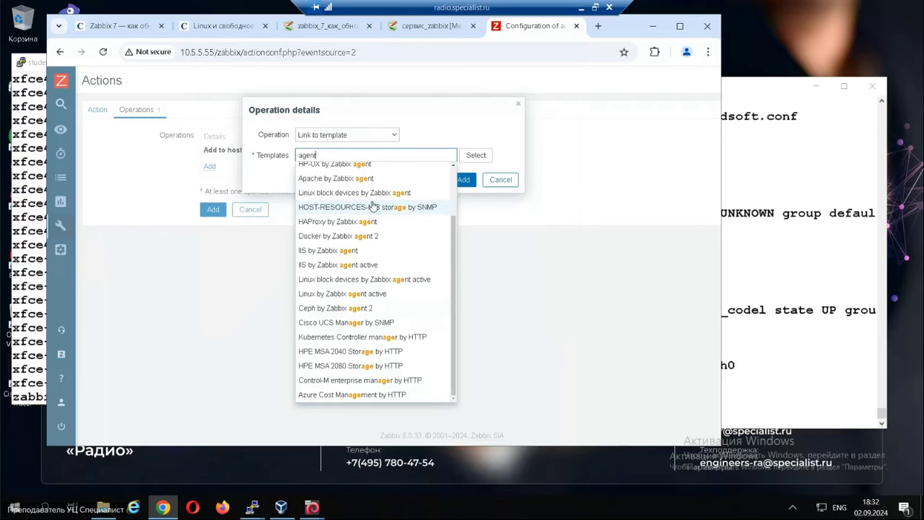
pyautogui.press('BackSpace')
pyautogui.press('BackSpace')
pyautogui.press('BackSpace')
pyautogui.write('linux')
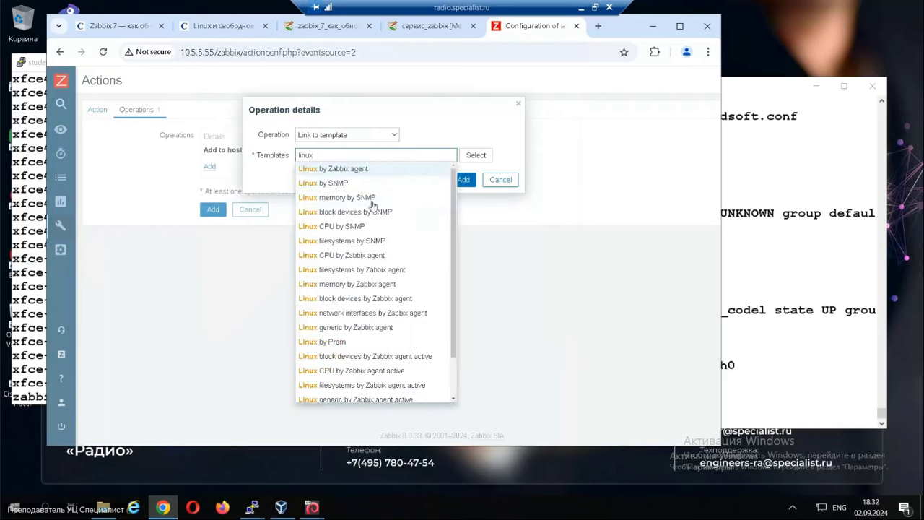
pyautogui.scroll(-3, 407, 351)
pyautogui.click(359, 394)
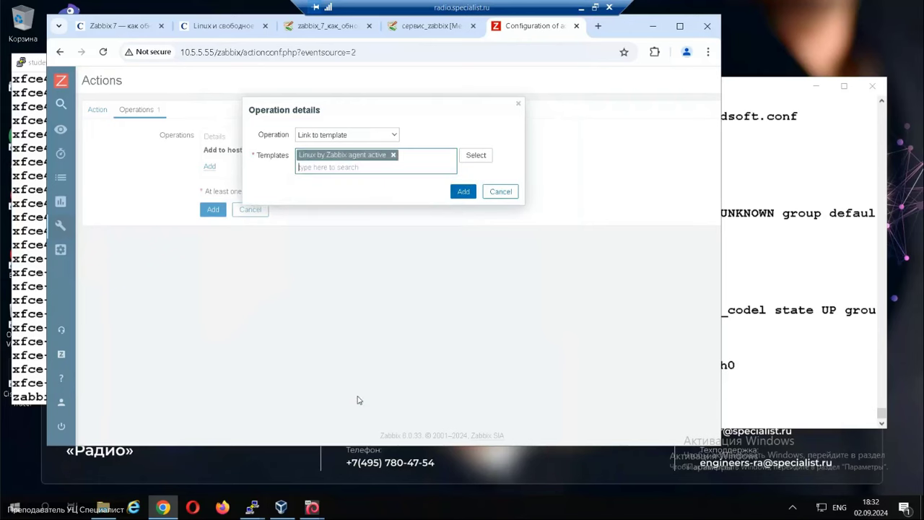
pyautogui.click(462, 192)
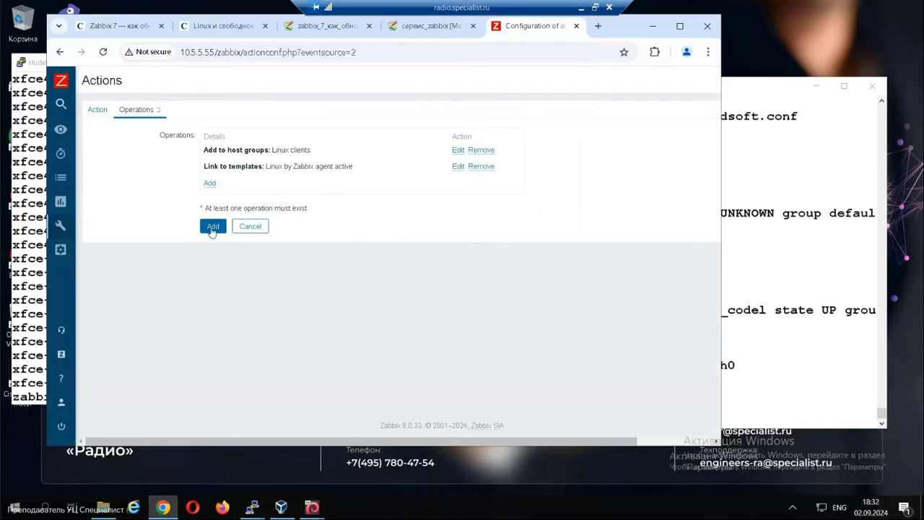
# Save the 'Add Linux clients' action and open the Zabbix hosts list.
pyautogui.click(212, 227)
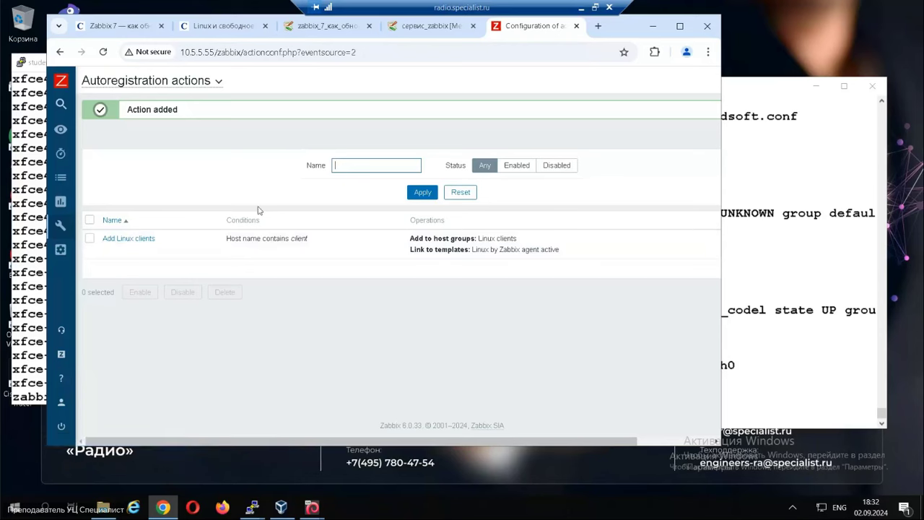
pyautogui.moveTo(61, 180)
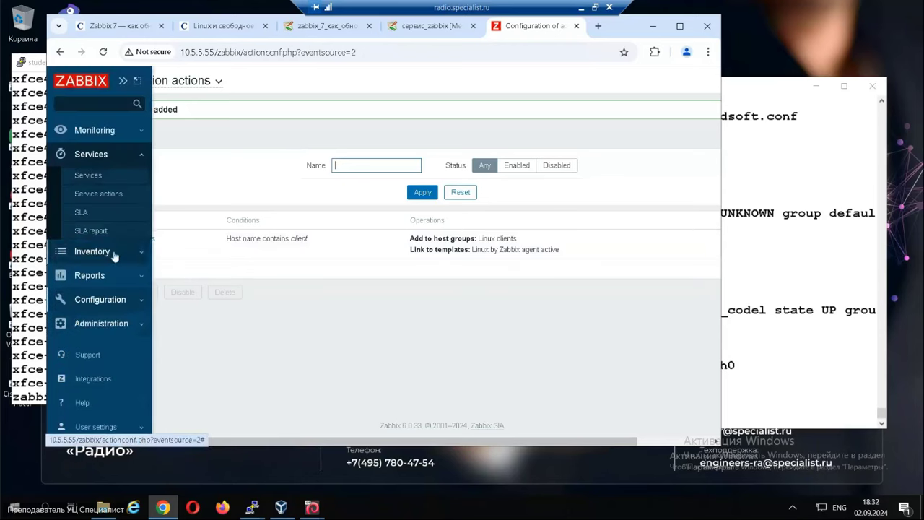
pyautogui.click(82, 301)
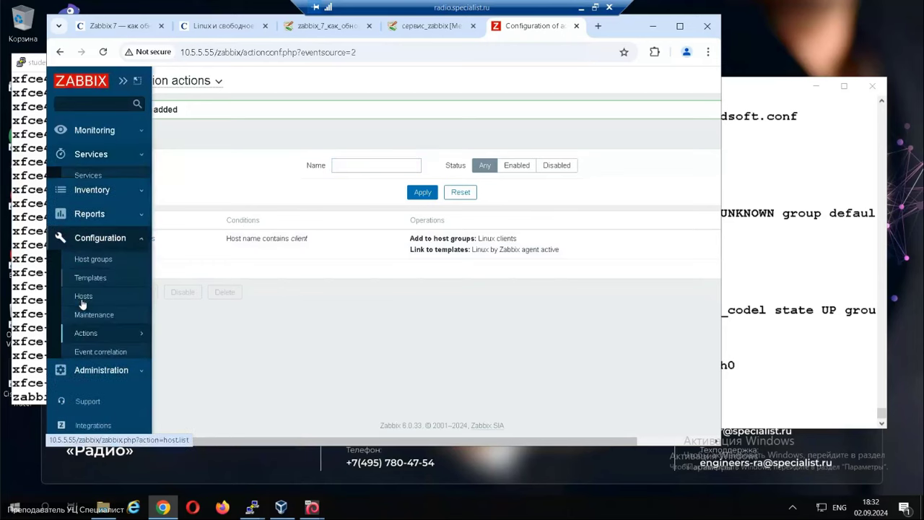
pyautogui.click(83, 286)
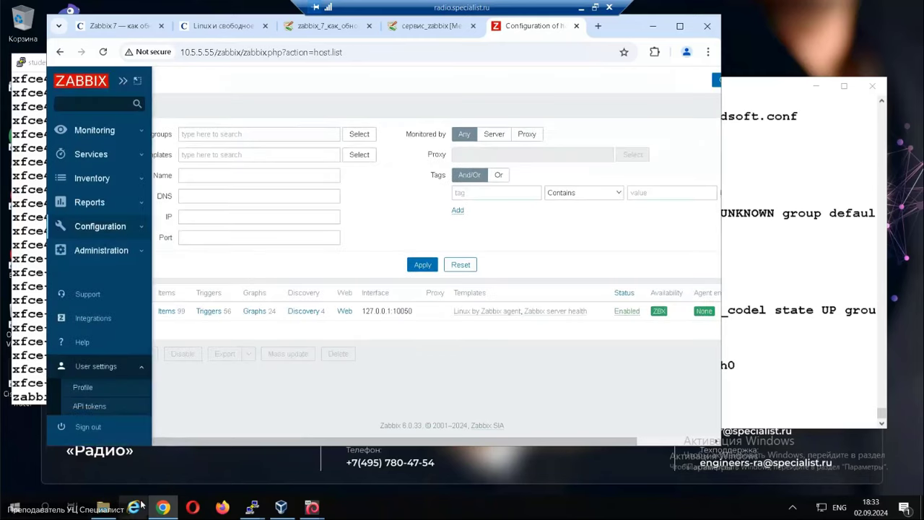
# Rerun 'service zabbix-agent restart' on the client from command history.
pyautogui.click(252, 508)
pyautogui.click(330, 449)
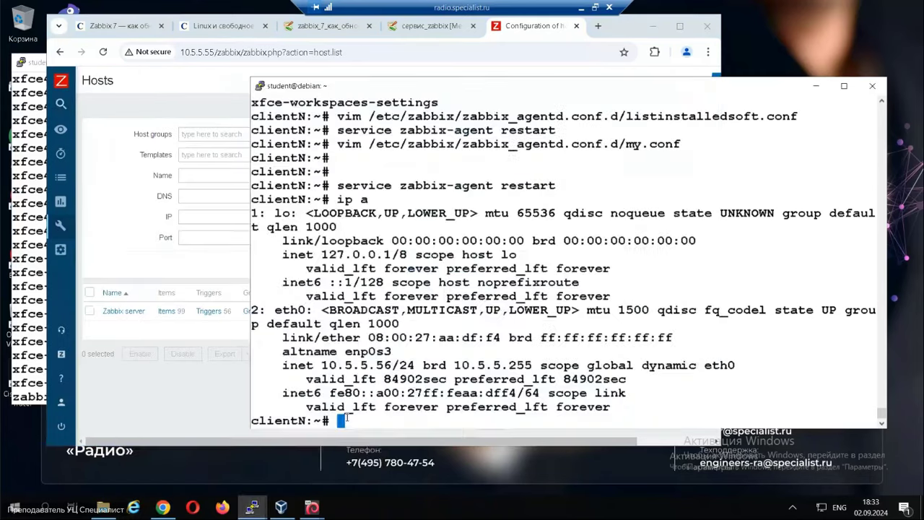
pyautogui.press('Up')
pyautogui.press('Up')
pyautogui.press('Return')
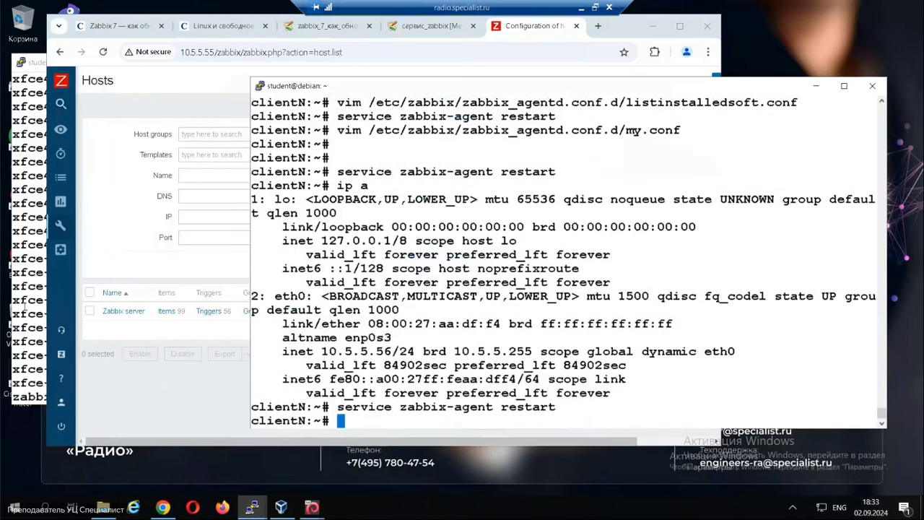
# Reload the Zabbix hosts list to check whether the client appeared.
pyautogui.moveTo(78, 243)
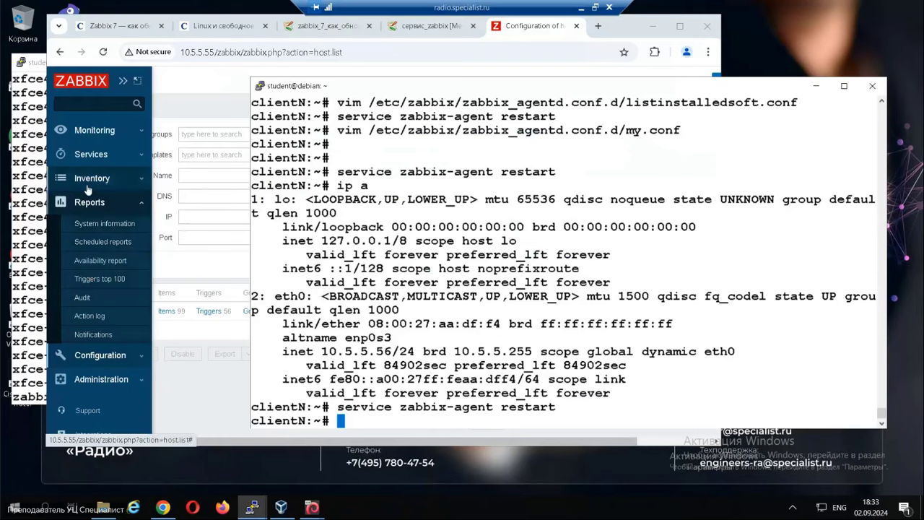
pyautogui.click(103, 361)
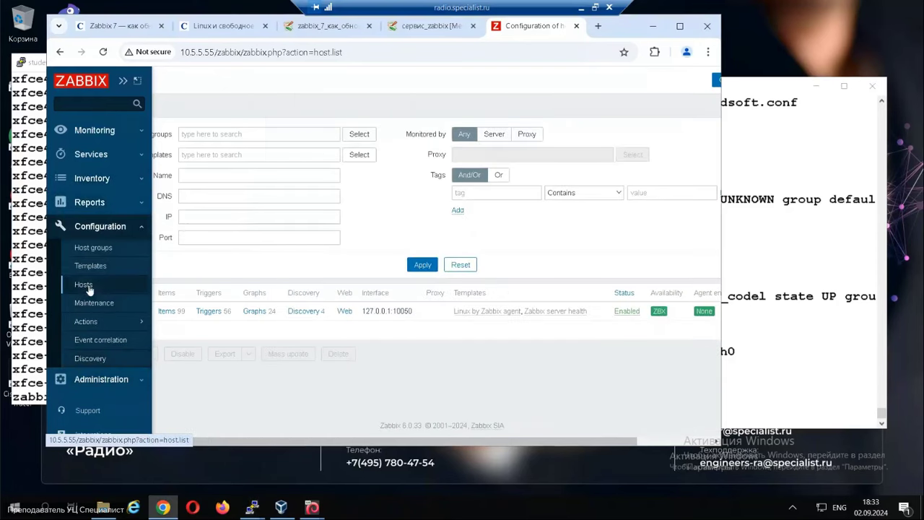
pyautogui.click(81, 283)
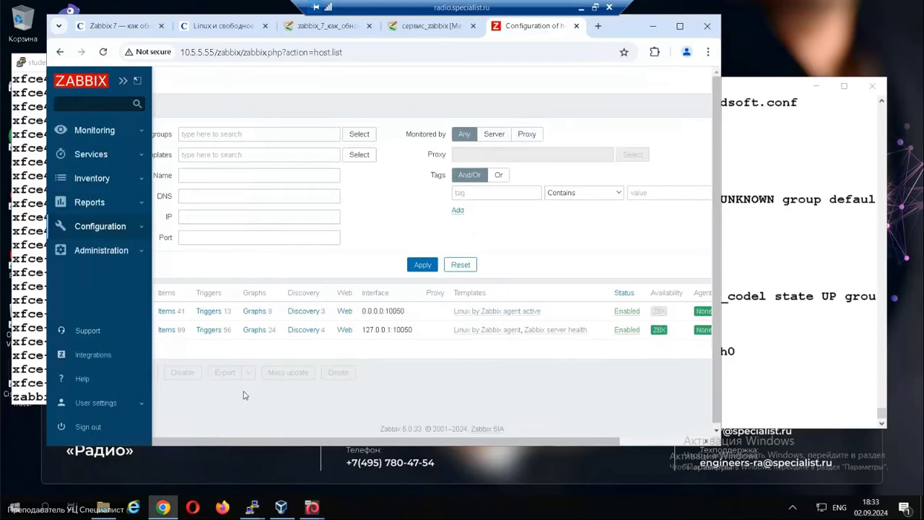
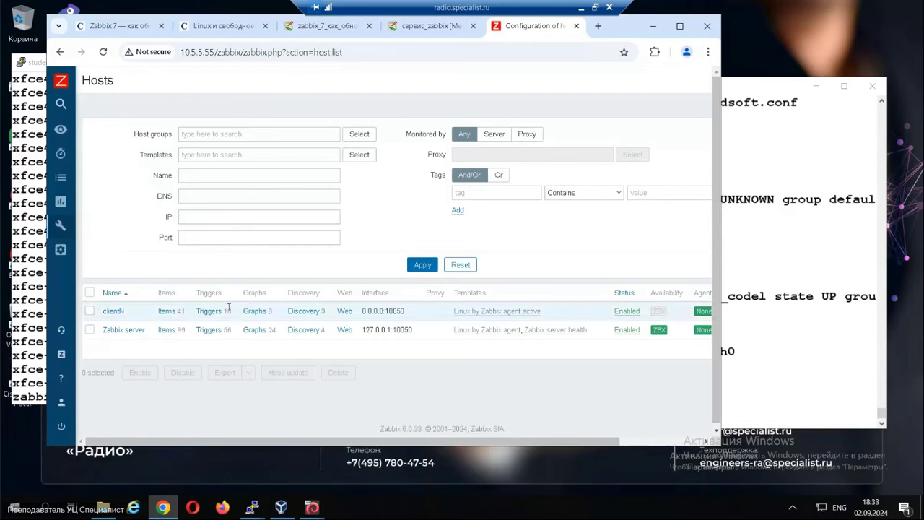
# Open clientN's item list and start a new blank item.
pyautogui.click(167, 311)
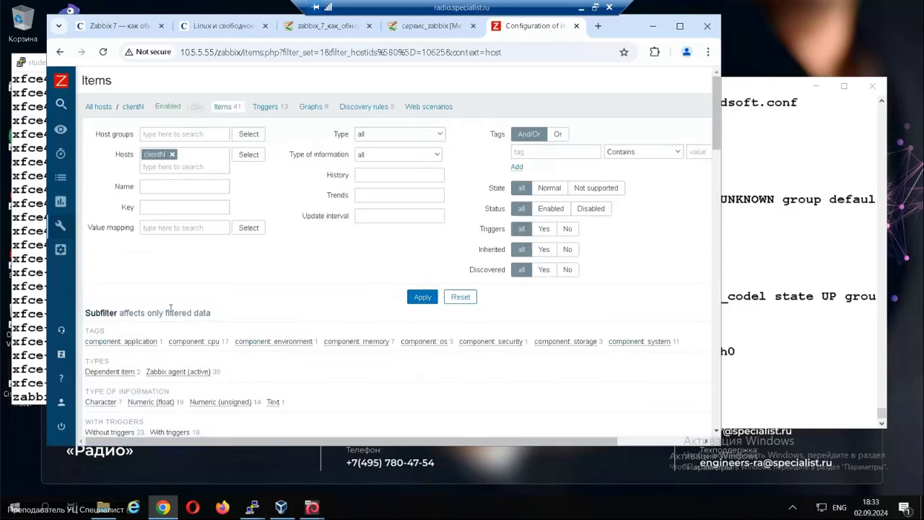
pyautogui.scroll(-3, 465, 163)
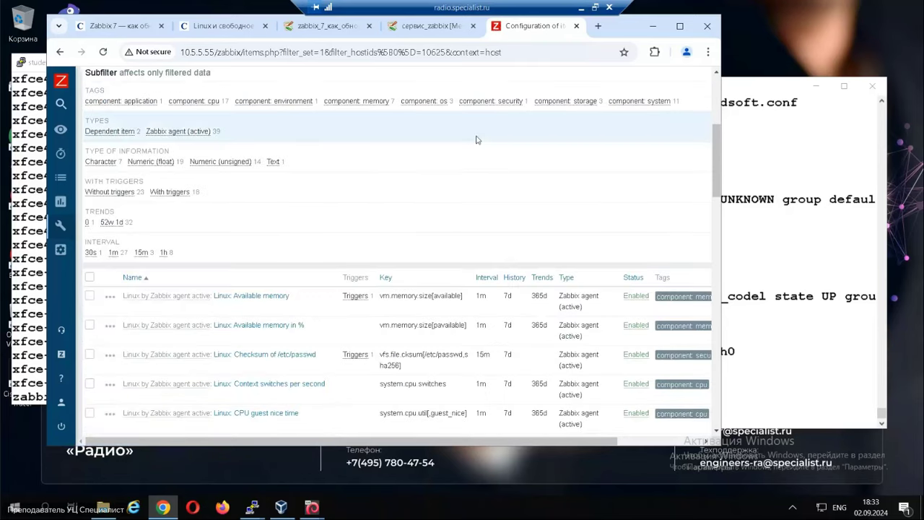
pyautogui.scroll(3, 476, 139)
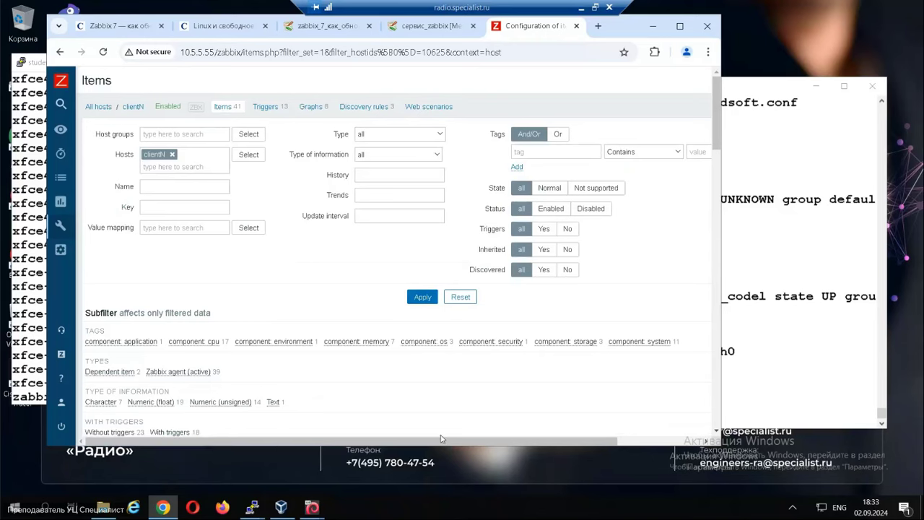
pyautogui.moveTo(442, 438); pyautogui.dragTo(527, 438)
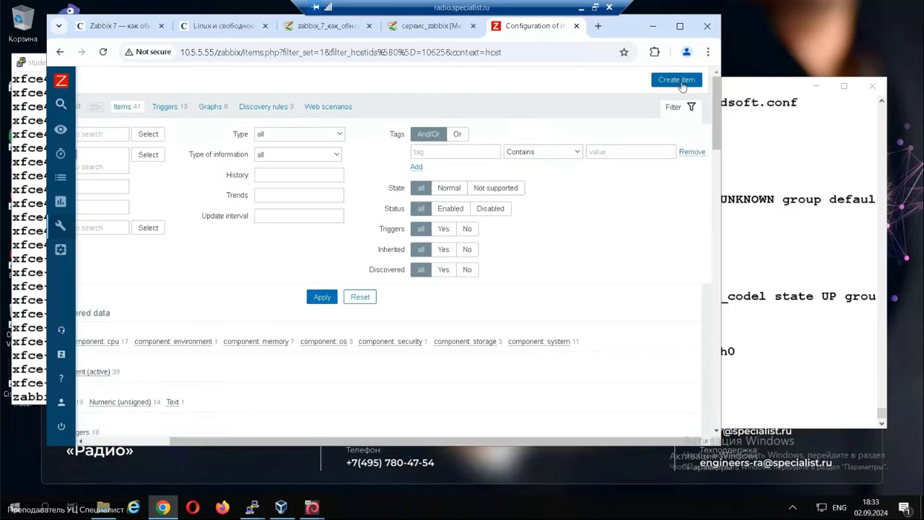
pyautogui.click(677, 80)
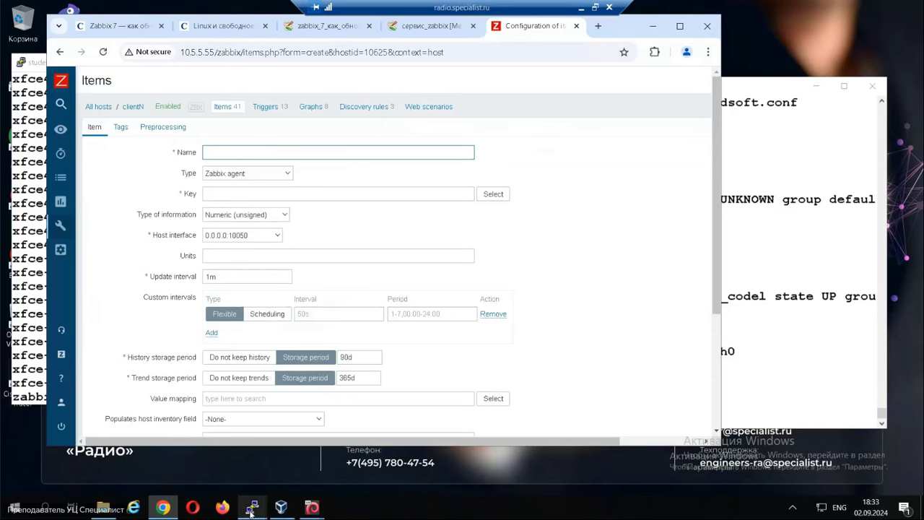
pyautogui.moveTo(251, 510)
pyautogui.click(315, 477)
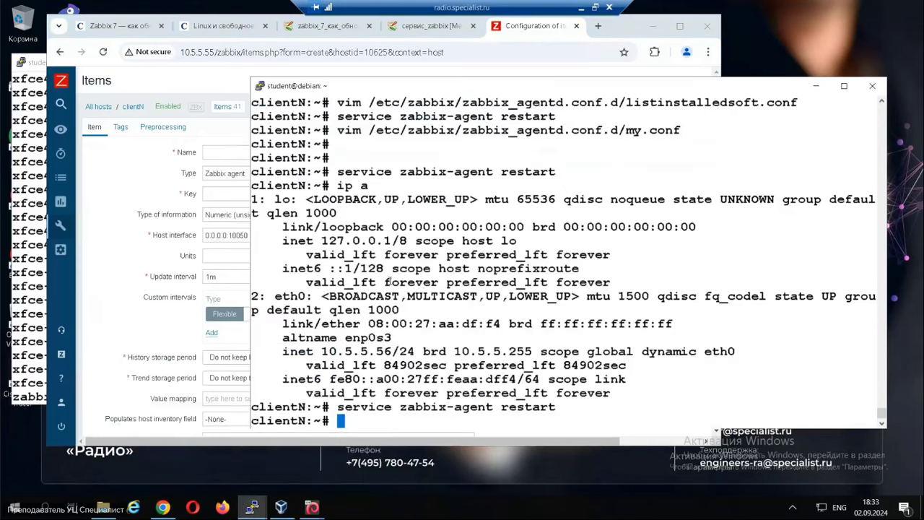
# Print clientN's listinstalledsoft.conf with cat, editing the recalled vim command.
pyautogui.press('Up')
pyautogui.press('Up')
pyautogui.press('Up')
pyautogui.press('Up')
pyautogui.press('Up')
pyautogui.press('Up')
pyautogui.press('Right')
pyautogui.press('Right')
pyautogui.press('BackSpace')
pyautogui.press('BackSpace')
pyautogui.press('BackSpace')
pyautogui.write('cat')
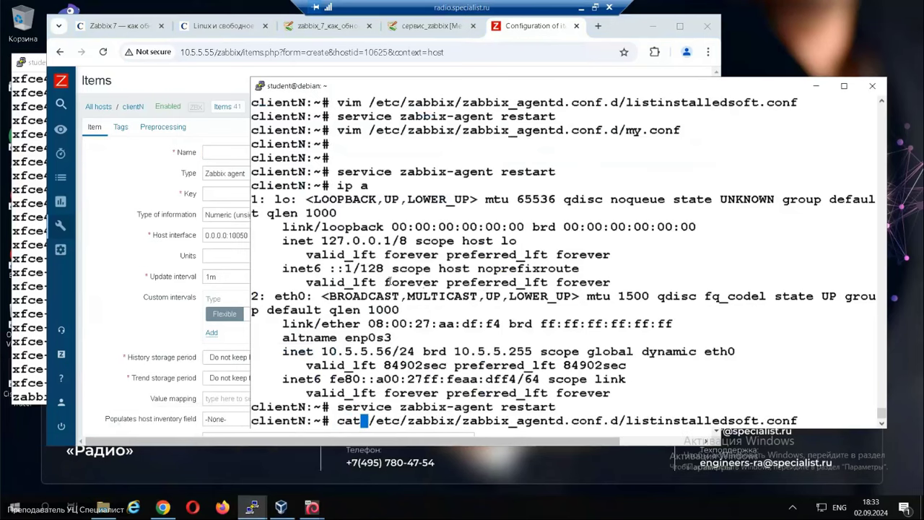
pyautogui.press('Return')
# Copy the key name listinstalledsoft into the new item's Name field.
pyautogui.moveTo(360, 393); pyautogui.dragTo(493, 393)
pyautogui.hotkey('ctrl', 'c')
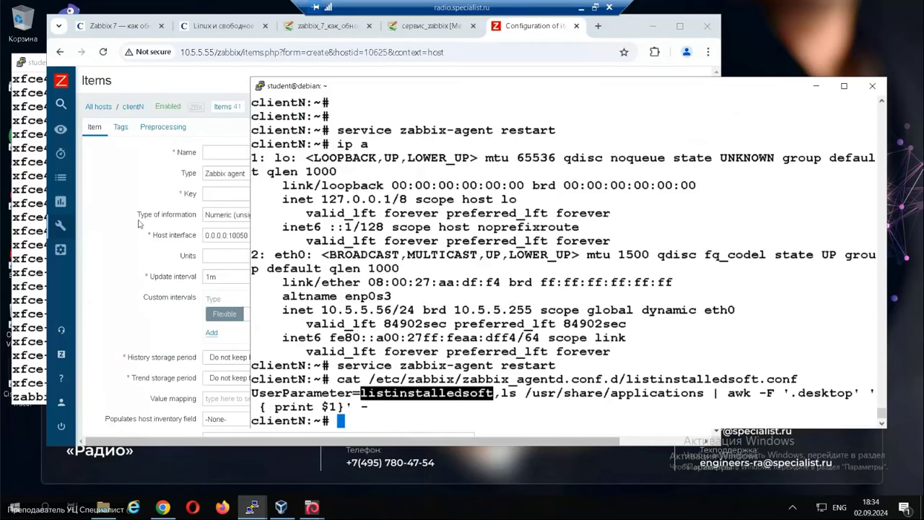
pyautogui.click(179, 159)
pyautogui.click(218, 151)
pyautogui.hotkey('ctrl', 'v')
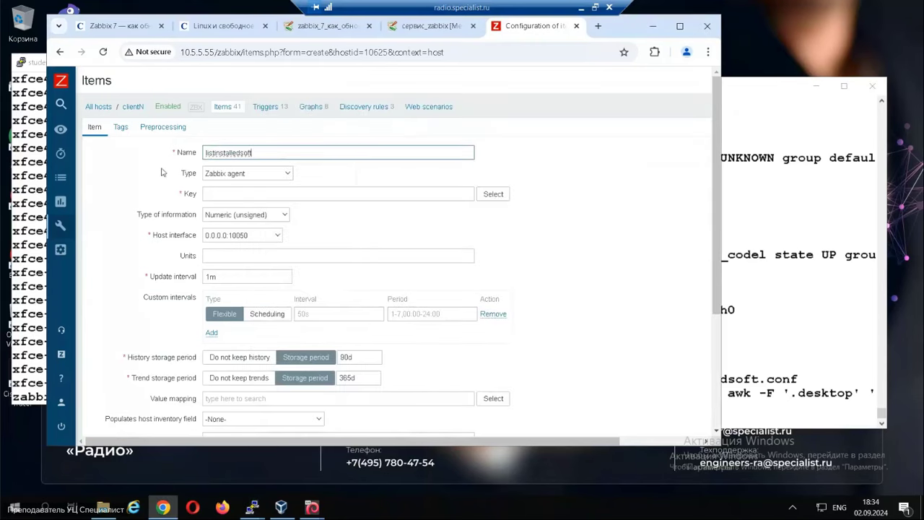
# Set the item key to listinstalledsoft and its type of information to Text.
pyautogui.click(288, 176)
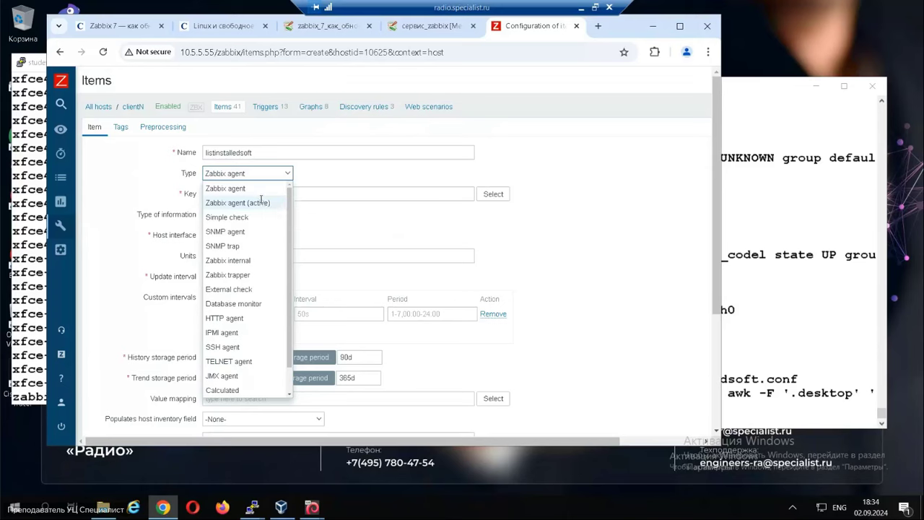
pyautogui.click(261, 203)
pyautogui.click(258, 181)
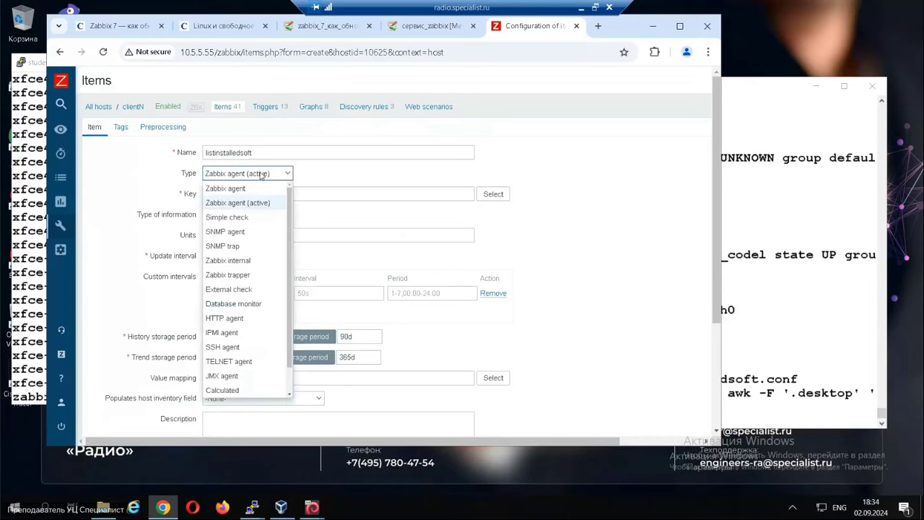
pyautogui.click(252, 188)
pyautogui.click(241, 194)
pyautogui.click(293, 219)
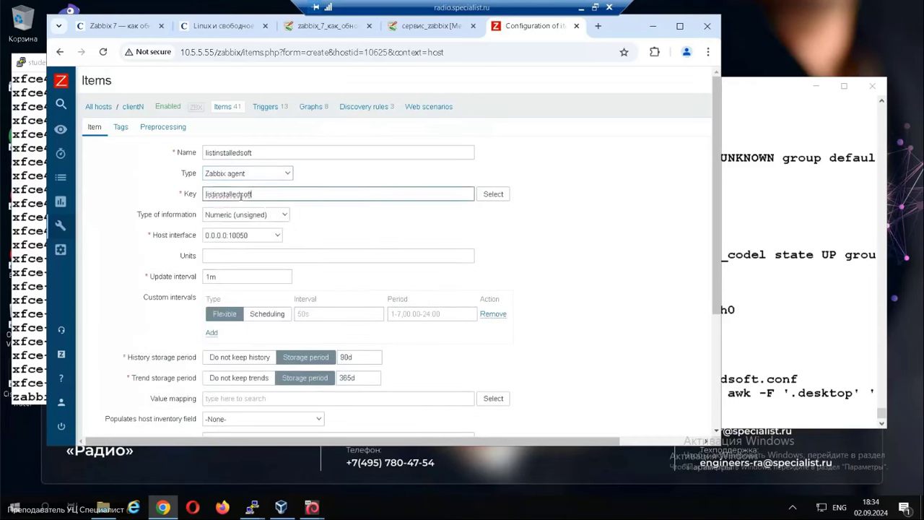
pyautogui.click(281, 216)
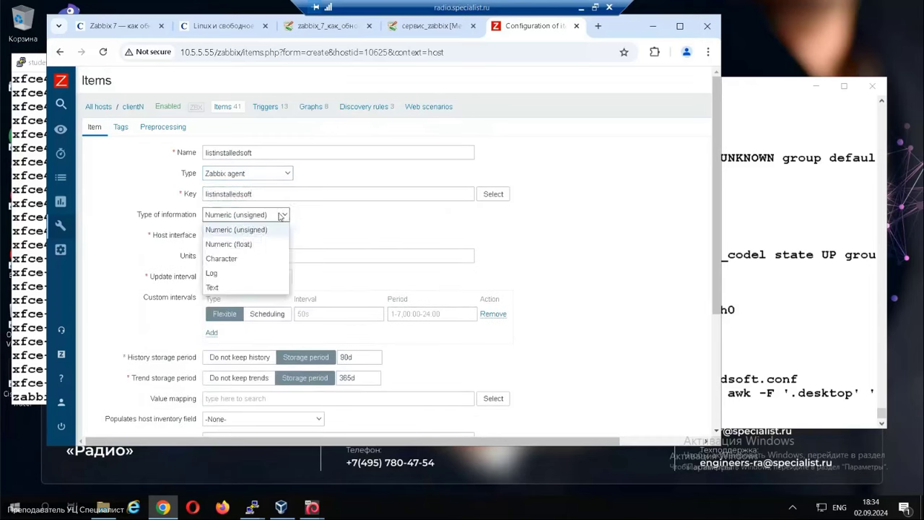
pyautogui.click(216, 289)
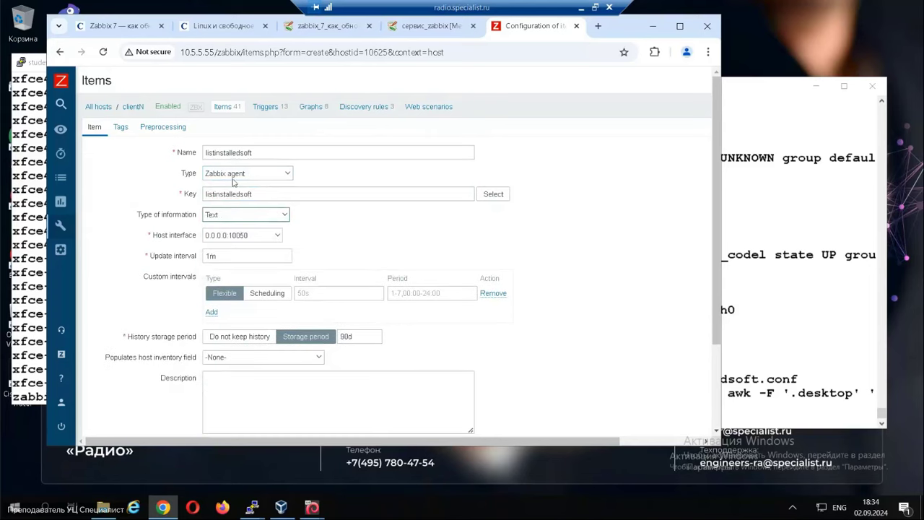
# Make the item a Zabbix agent (active) check and add it to clientN.
pyautogui.scroll(-3, 638, 378)
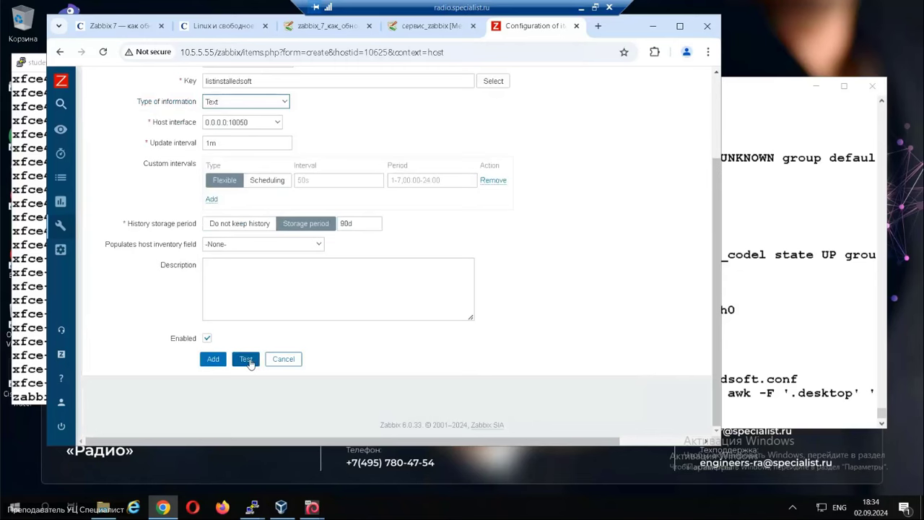
pyautogui.scroll(3, 512, 192)
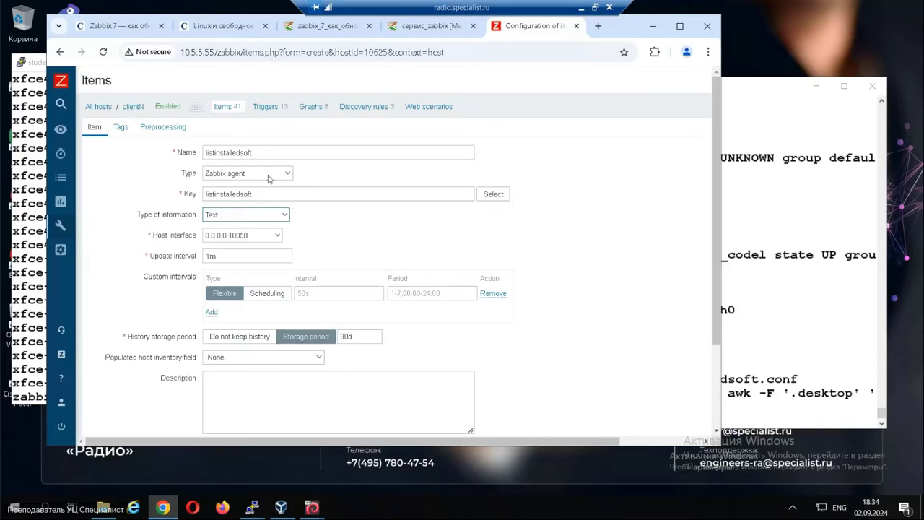
pyautogui.click(268, 179)
pyautogui.click(250, 203)
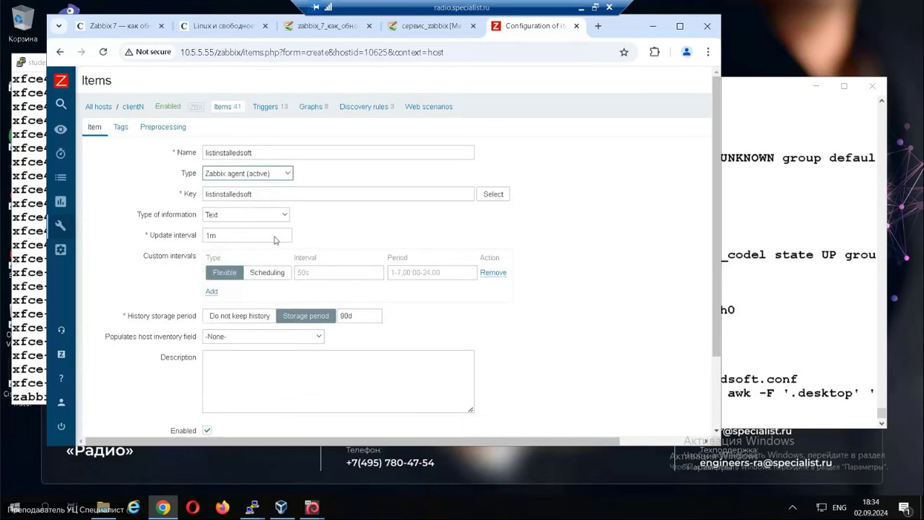
pyautogui.scroll(-2, 353, 309)
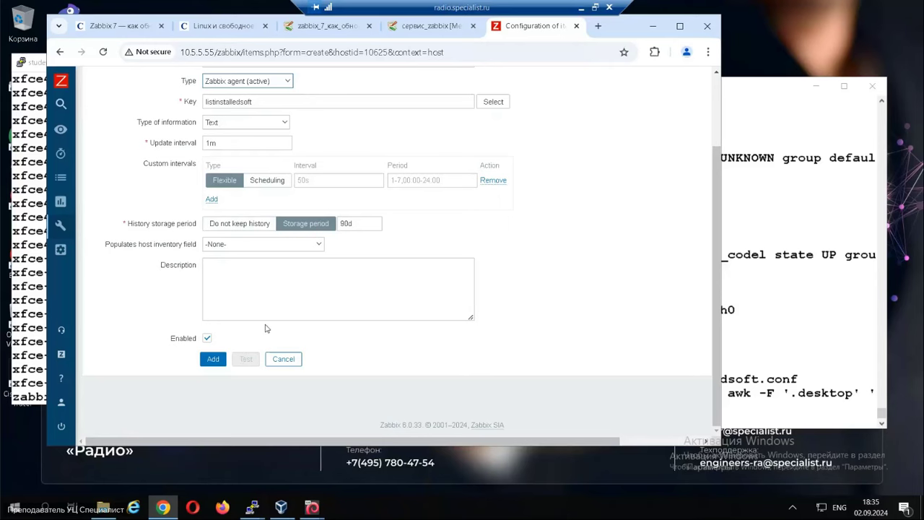
pyautogui.scroll(2, 314, 283)
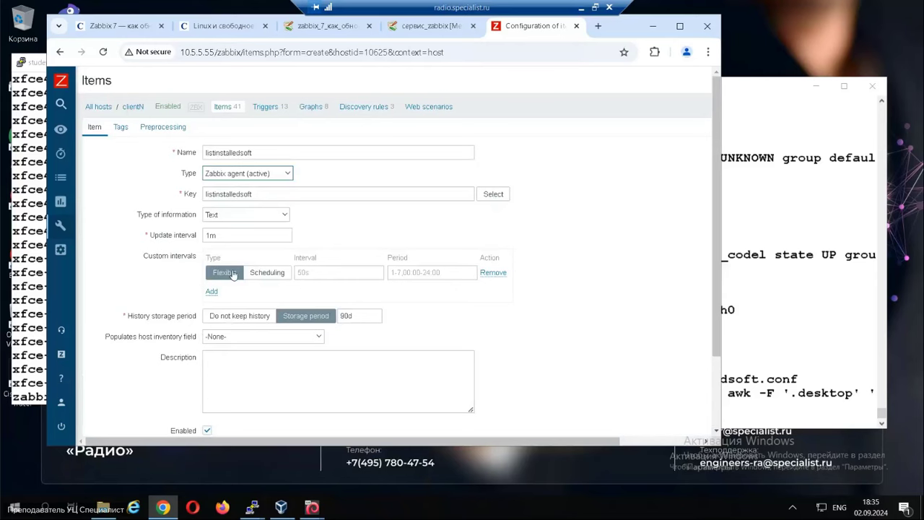
pyautogui.scroll(-2, 232, 275)
pyautogui.click(214, 360)
pyautogui.moveTo(58, 249)
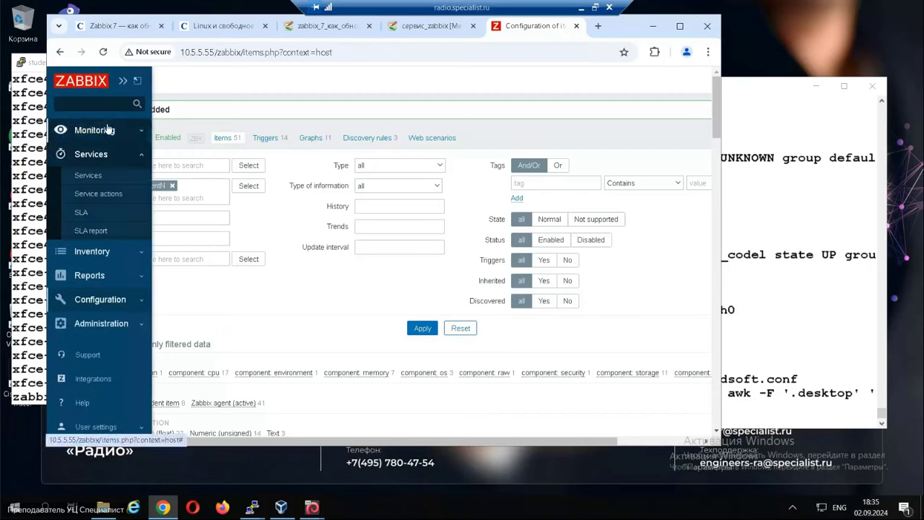
# Filter Monitoring > Latest data by the name listinstalledsoft.
pyautogui.click(108, 130)
pyautogui.click(100, 213)
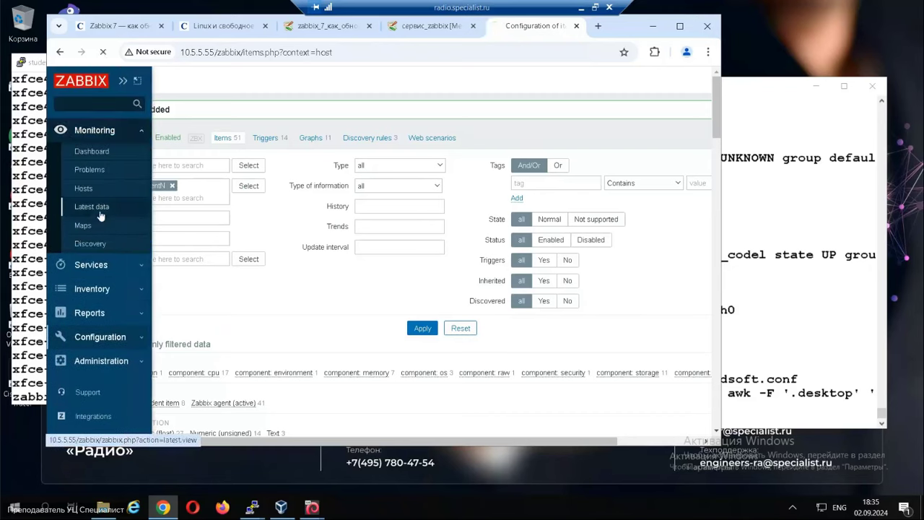
pyautogui.click(248, 175)
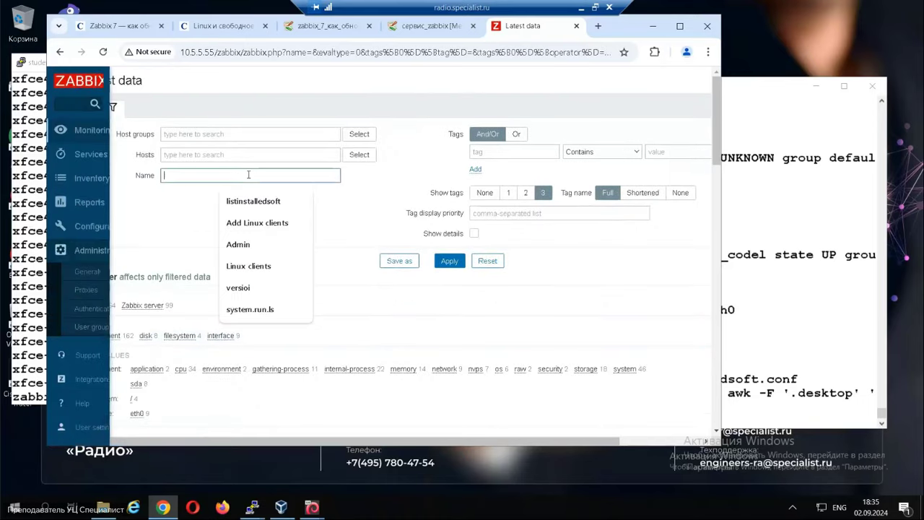
pyautogui.press('Down')
pyautogui.press('Return')
pyautogui.press('Return')
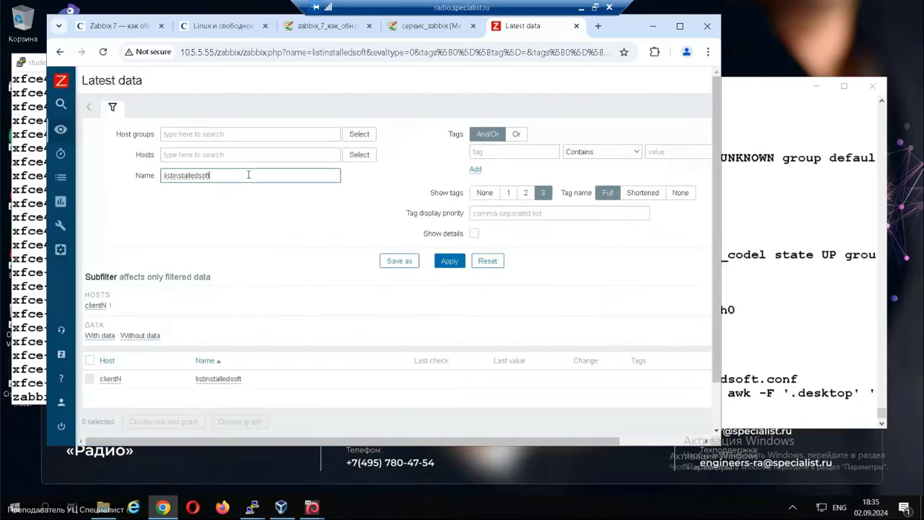
pyautogui.moveTo(637, 441); pyautogui.dragTo(720, 439)
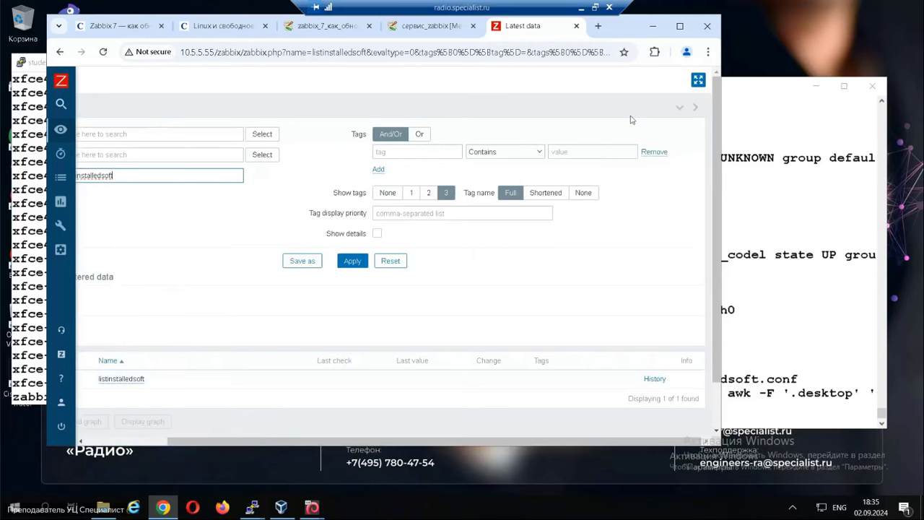
# Skim the Zabbix Release Notes linked from the upgrade wiki page, then close them.
pyautogui.click(432, 26)
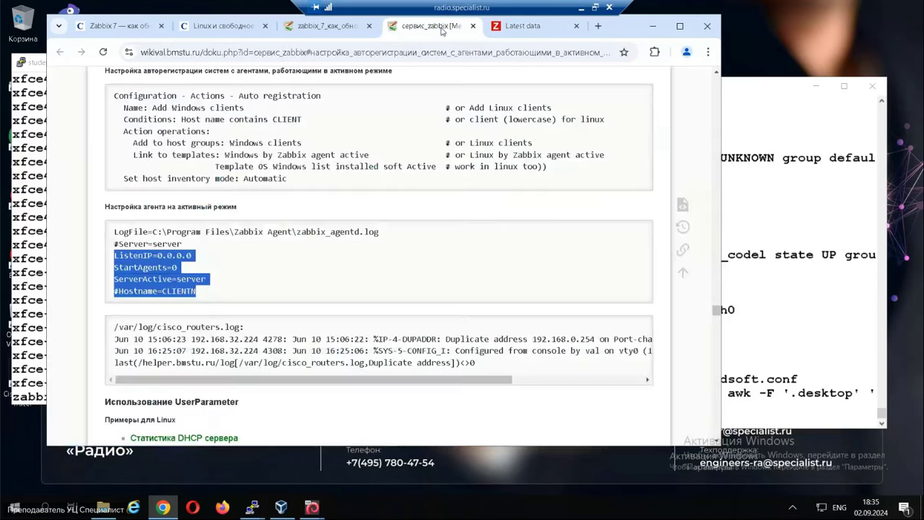
pyautogui.click(330, 27)
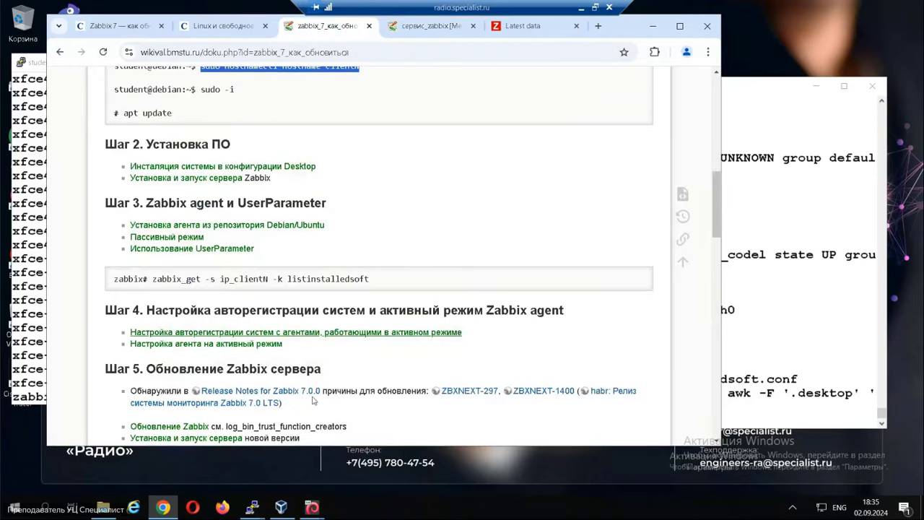
pyautogui.scroll(-1, 333, 365)
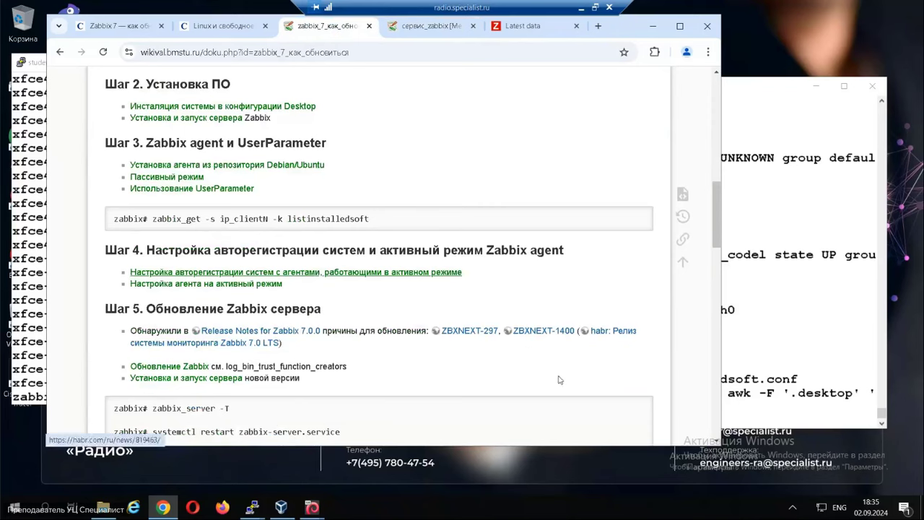
pyautogui.rightClick(251, 334)
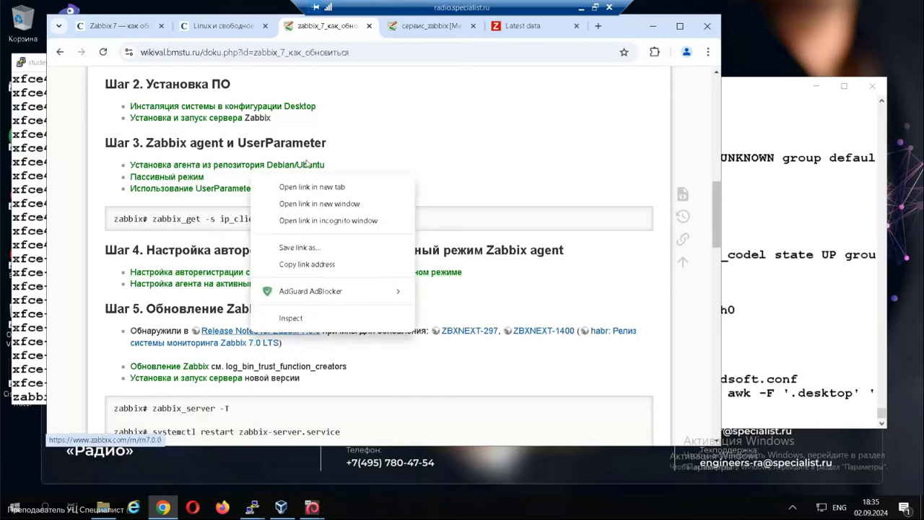
pyautogui.click(310, 187)
pyautogui.click(367, 25)
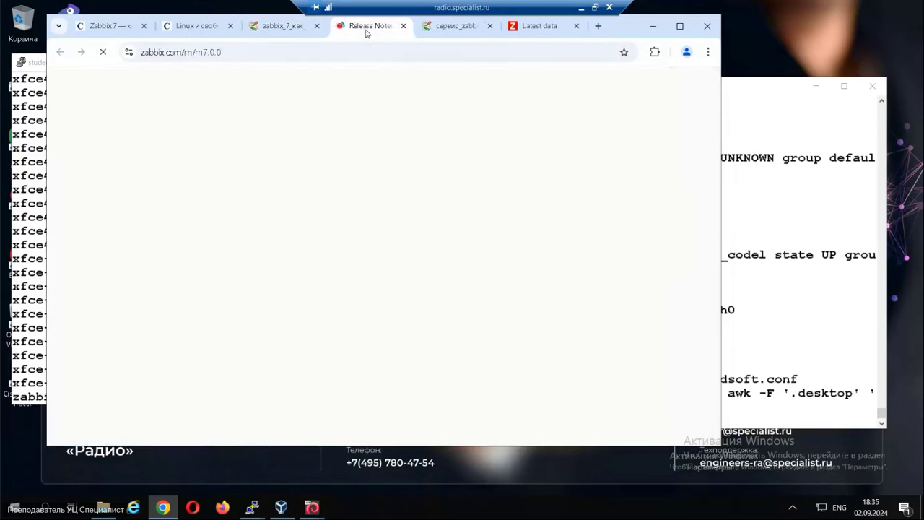
pyautogui.scroll(-10, 360, 326)
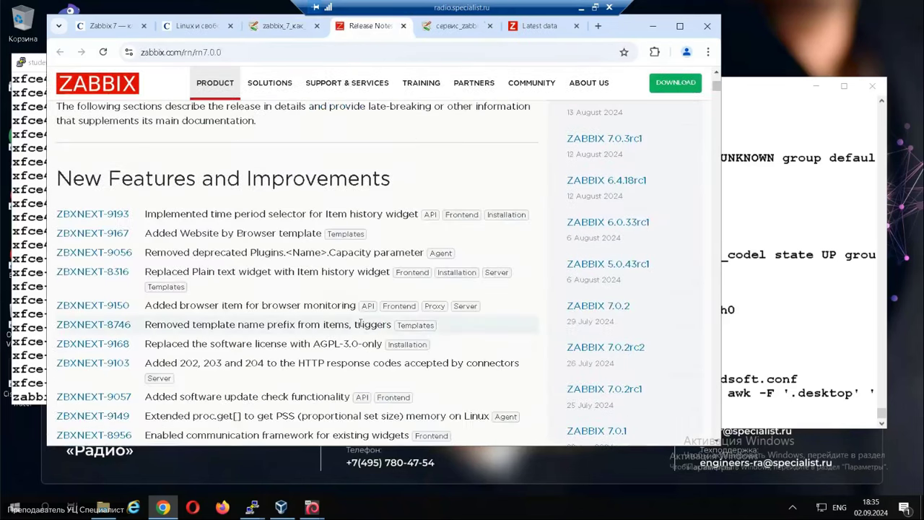
pyautogui.scroll(-8, 361, 323)
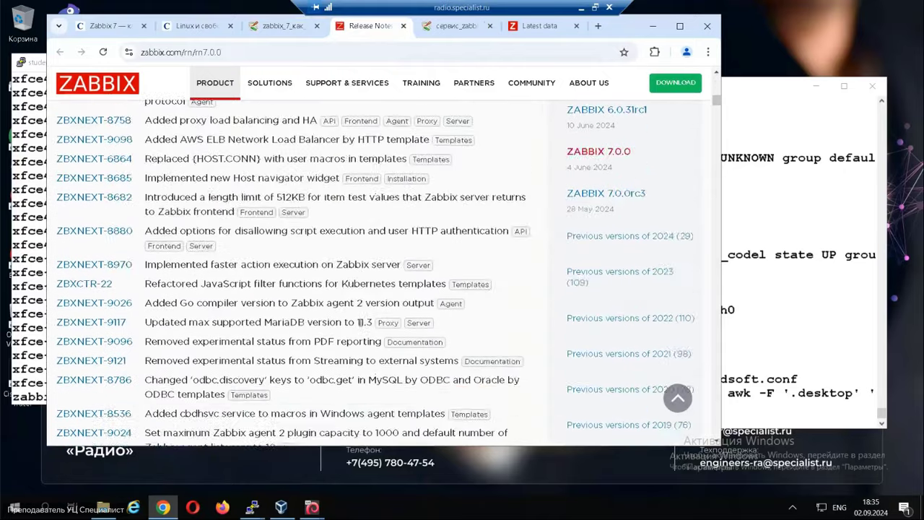
pyautogui.click(404, 26)
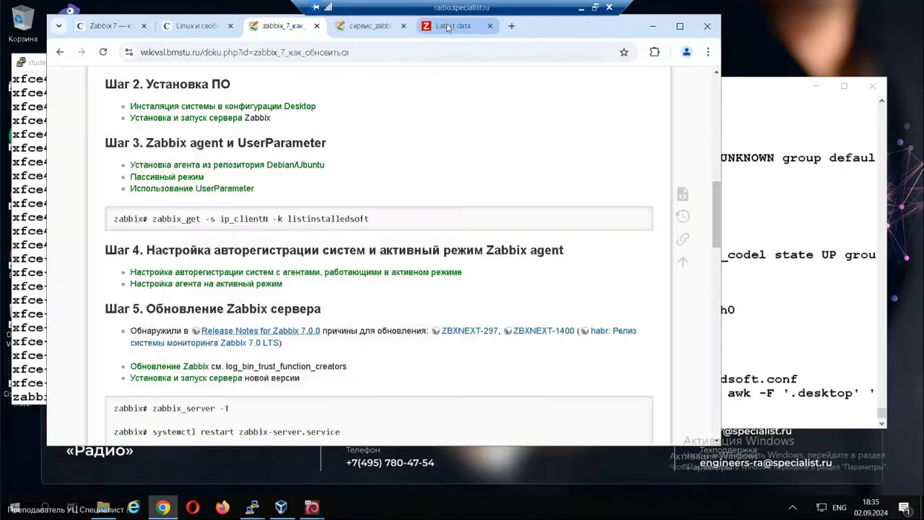
# Close the сервис_zabbix wiki tab and open the Habr release reference in a new tab.
pyautogui.click(455, 26)
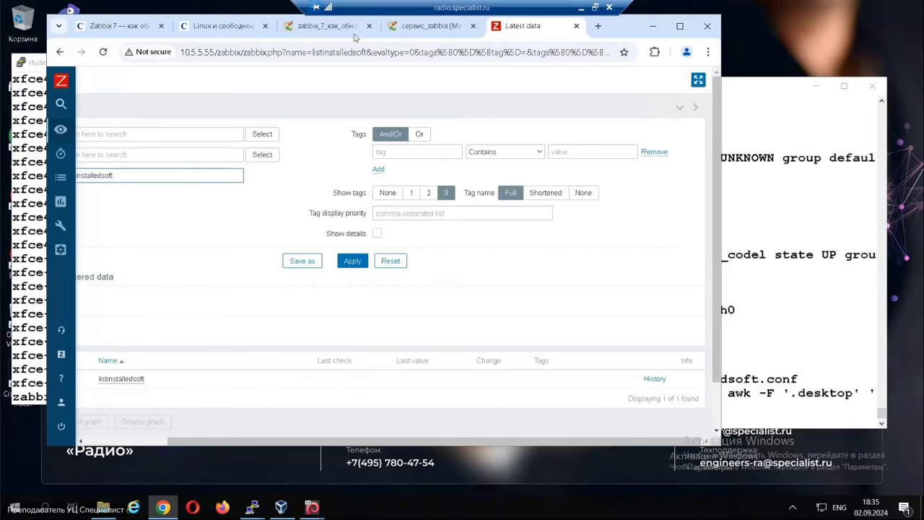
pyautogui.click(438, 26)
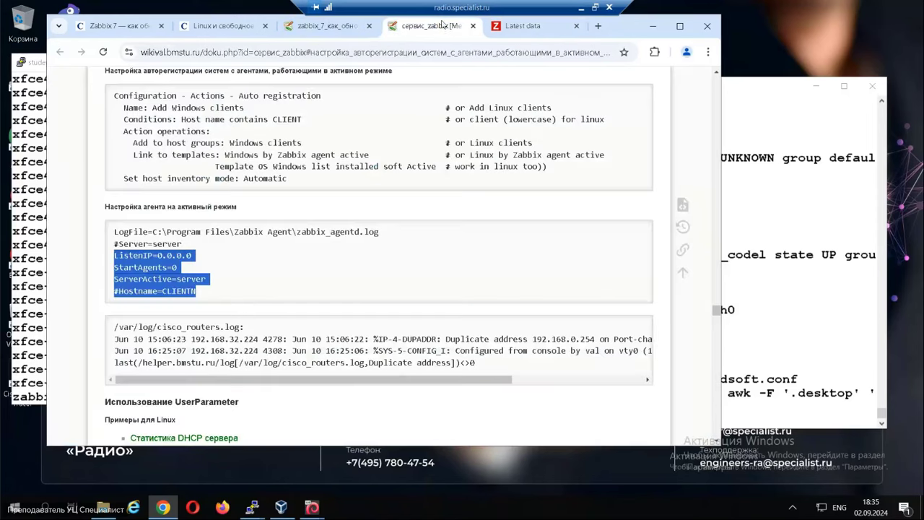
pyautogui.click(473, 26)
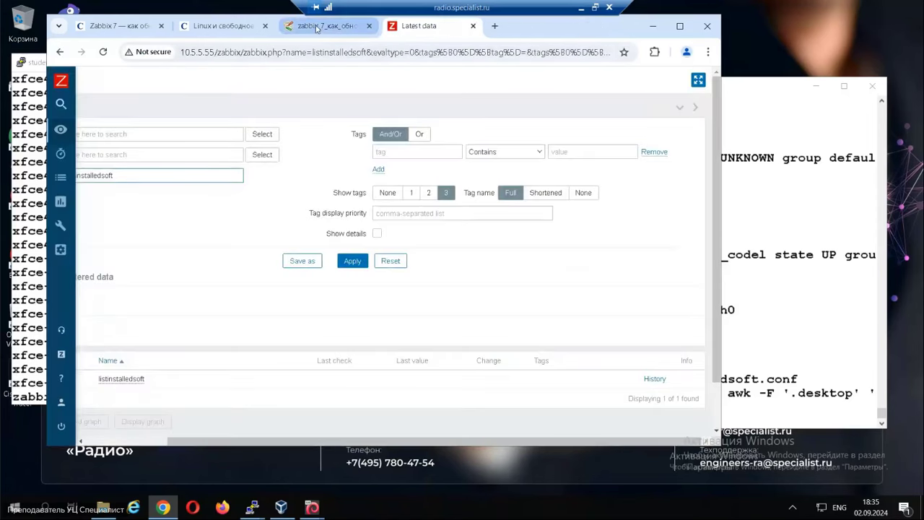
pyautogui.click(324, 26)
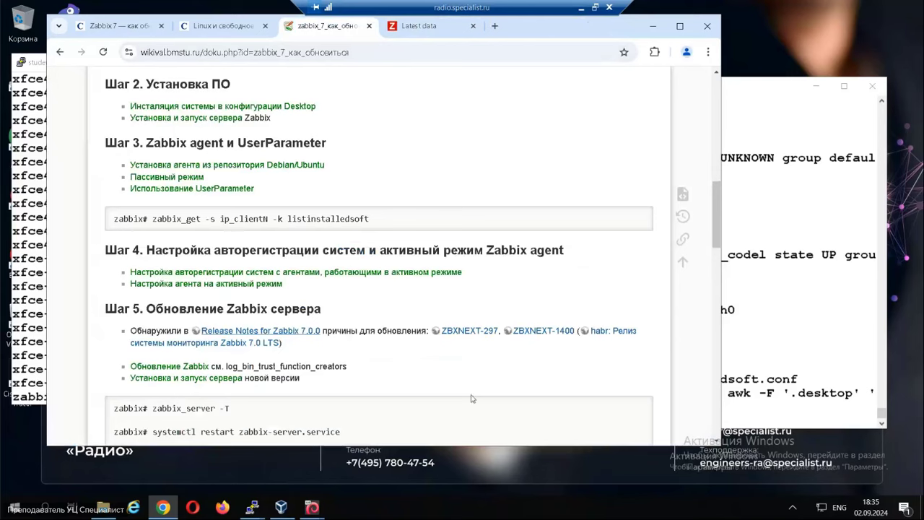
pyautogui.rightClick(623, 338)
pyautogui.click(660, 188)
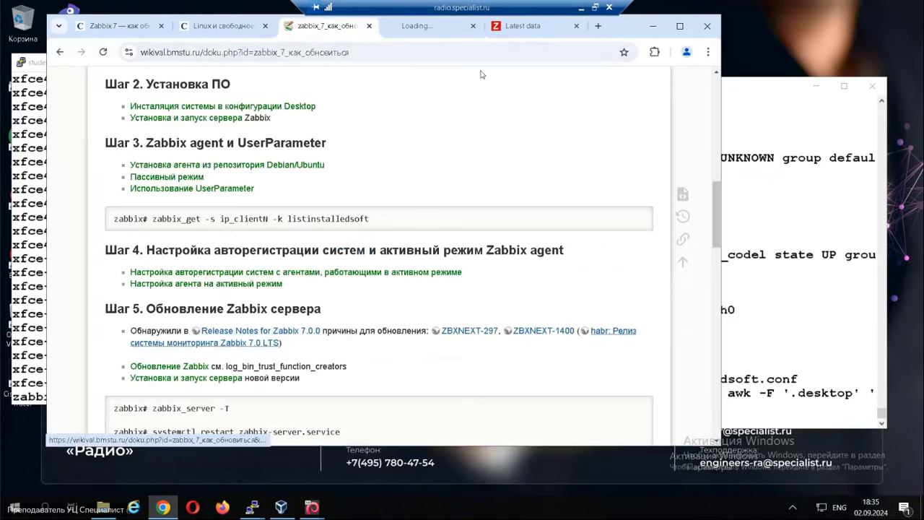
# Read the synthetic monitoring, proxy clustering, proxy performance, async polling and timeout bullets.
pyautogui.hotkey('ctrl', 'Tab')
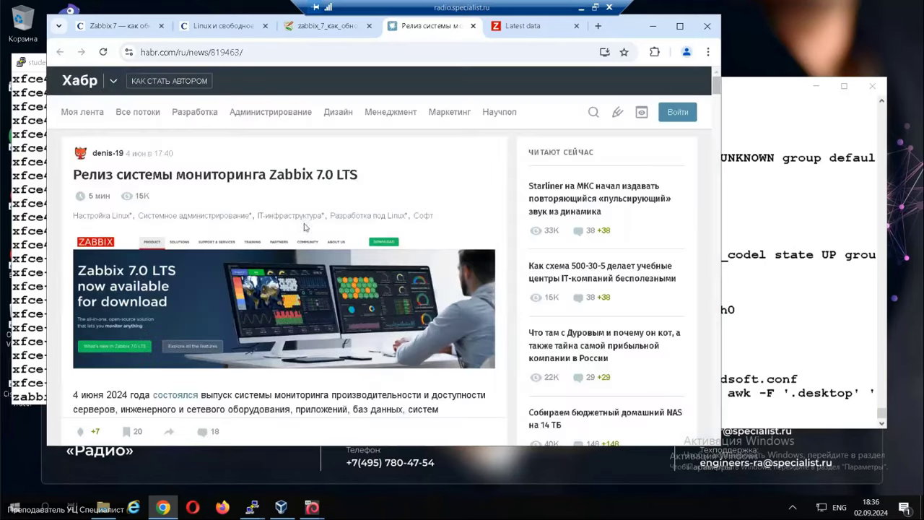
pyautogui.scroll(-3, 271, 298)
pyautogui.scroll(-10, 271, 298)
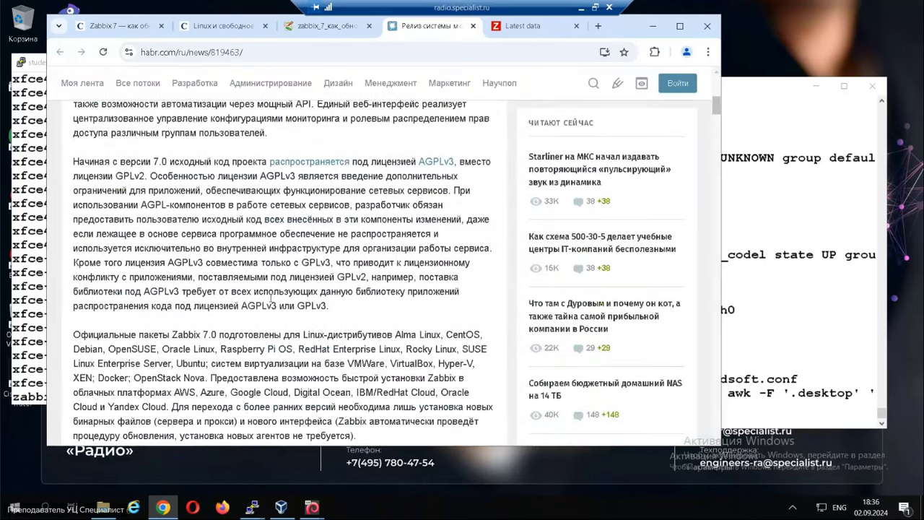
pyautogui.scroll(-5, 271, 302)
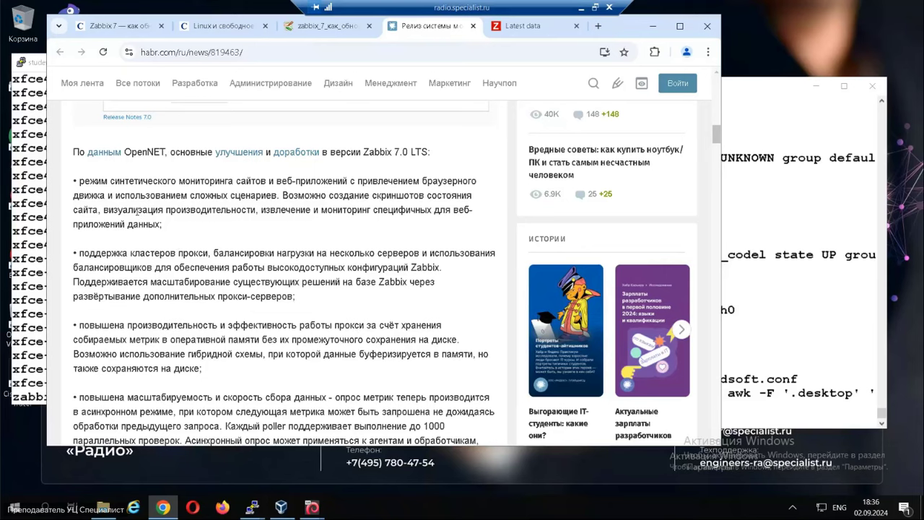
pyautogui.moveTo(110, 182); pyautogui.dragTo(397, 204)
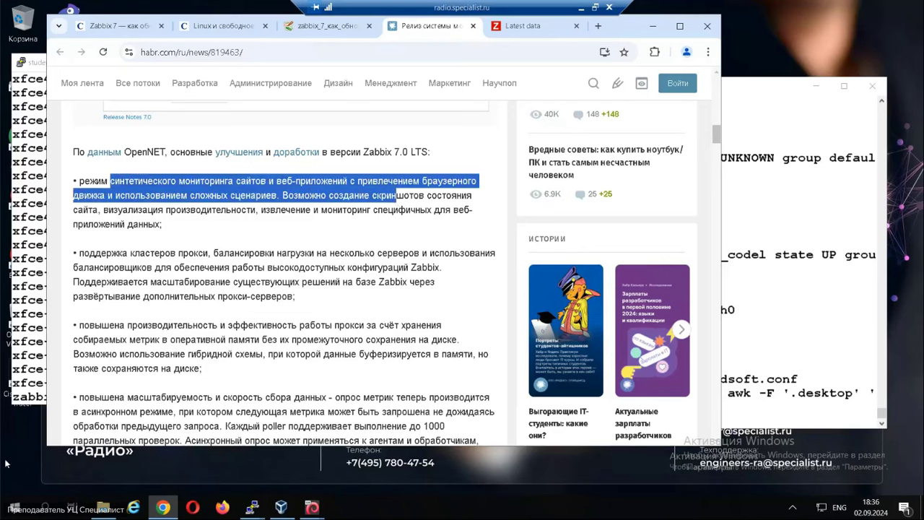
pyautogui.moveTo(111, 253); pyautogui.dragTo(323, 260)
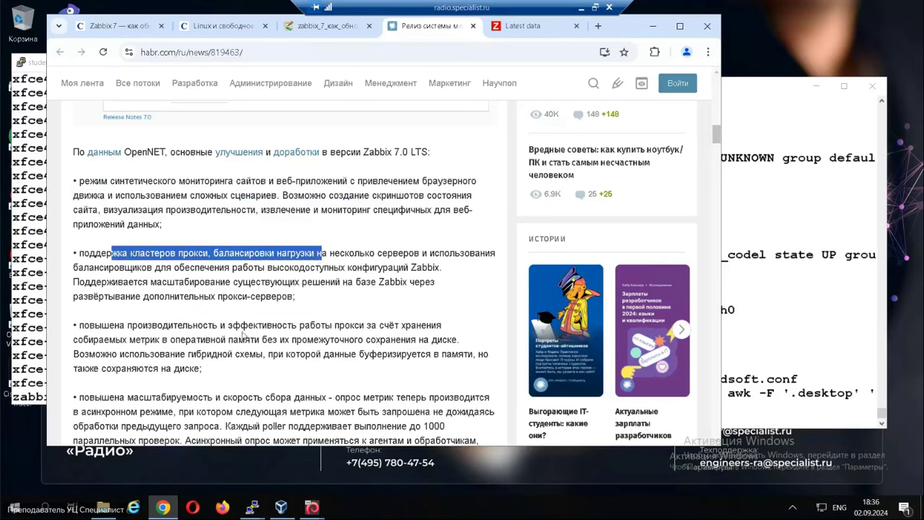
pyautogui.moveTo(104, 326); pyautogui.dragTo(336, 336)
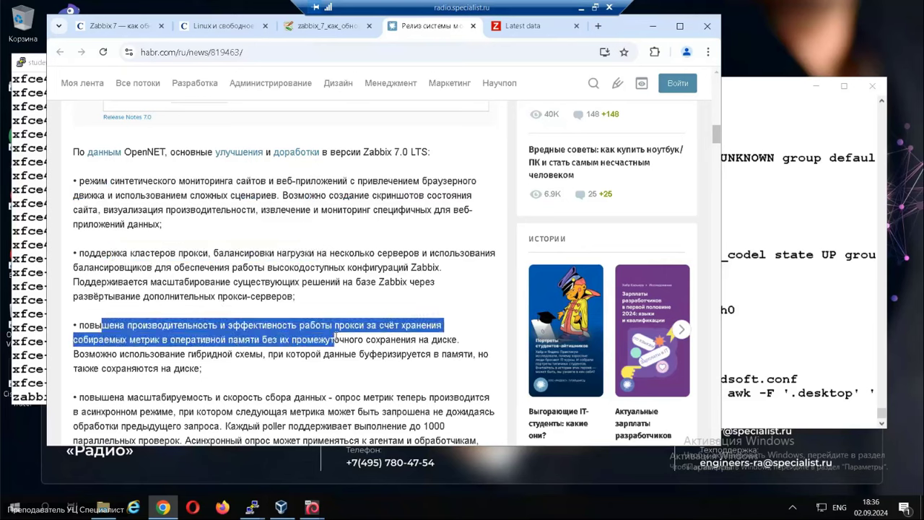
pyautogui.scroll(-2, 336, 336)
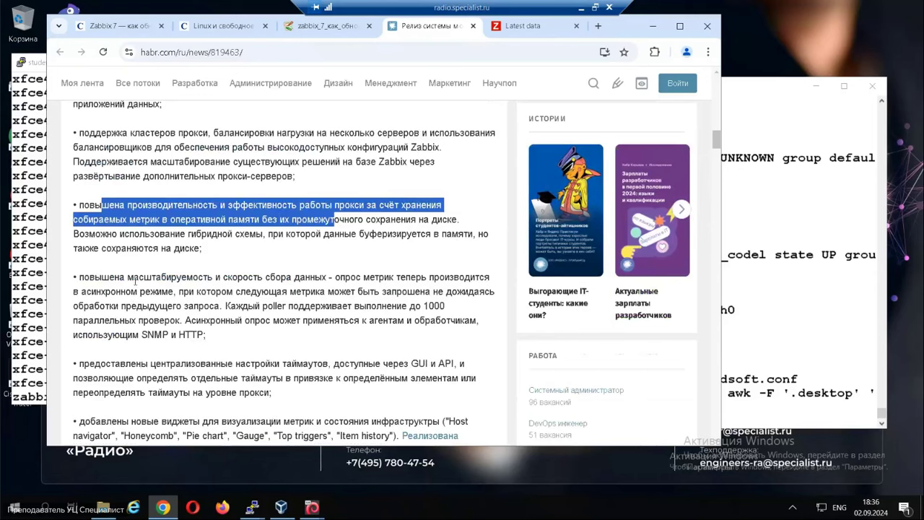
pyautogui.moveTo(103, 278); pyautogui.dragTo(287, 341)
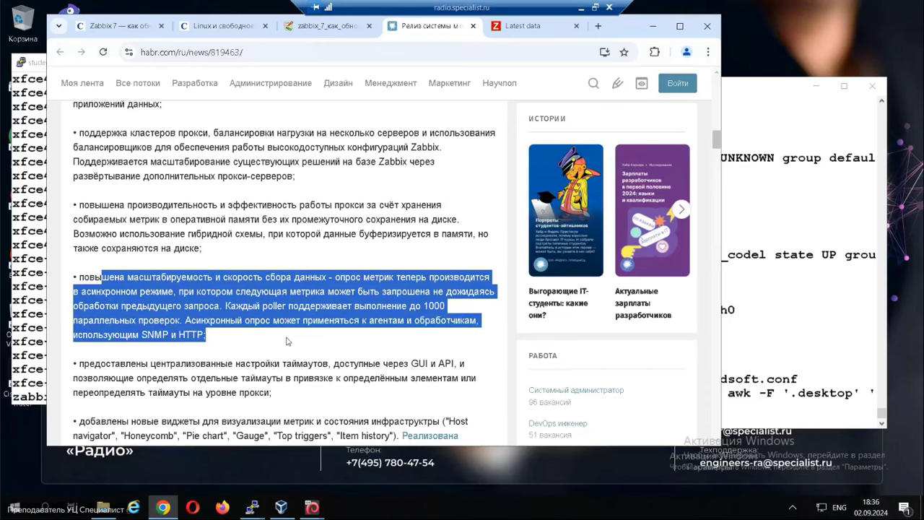
pyautogui.moveTo(146, 365); pyautogui.dragTo(391, 403)
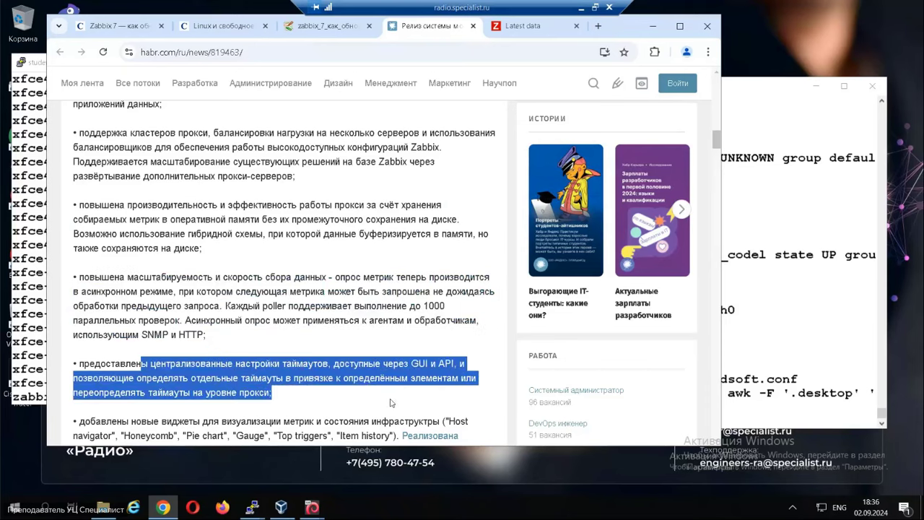
pyautogui.click(354, 411)
pyautogui.moveTo(121, 364); pyautogui.dragTo(192, 378)
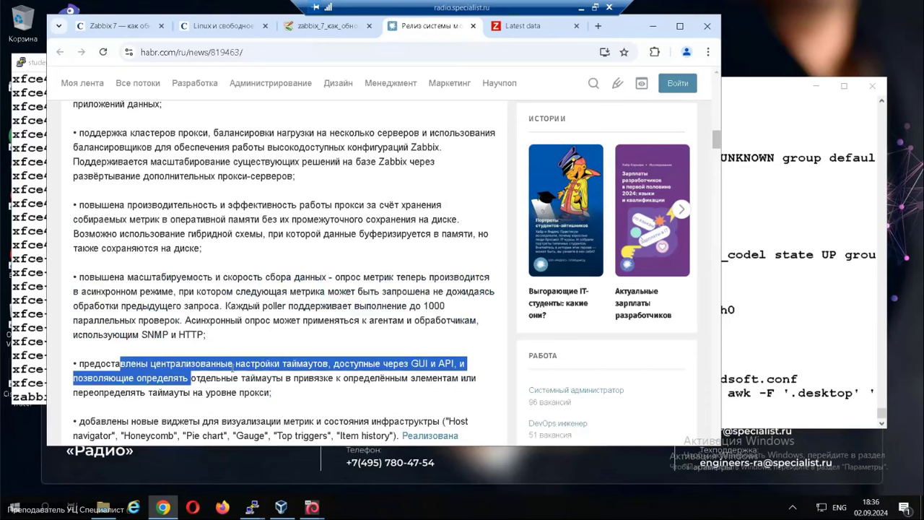
# Read the availability detection, config validation, host discovery, modal forms and maintenance bullets.
pyautogui.scroll(-1, 233, 367)
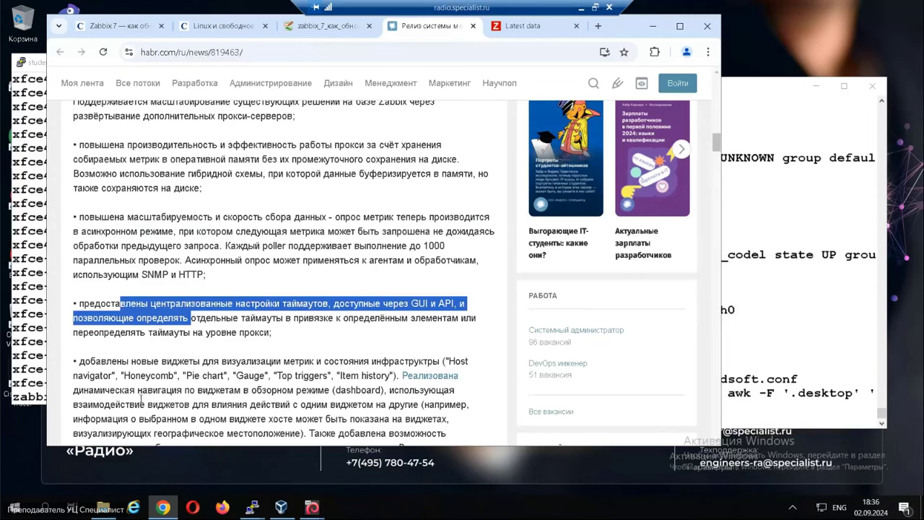
pyautogui.scroll(-2, 175, 356)
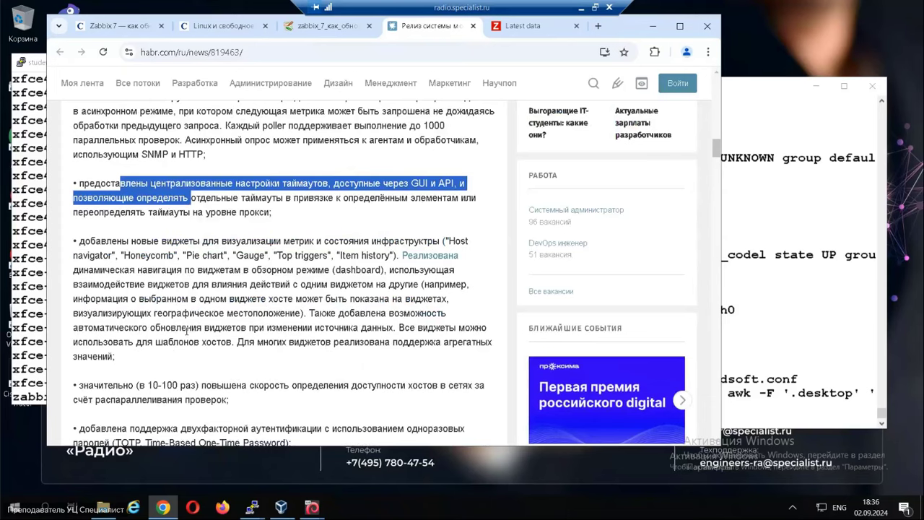
pyautogui.moveTo(123, 386); pyautogui.dragTo(211, 386)
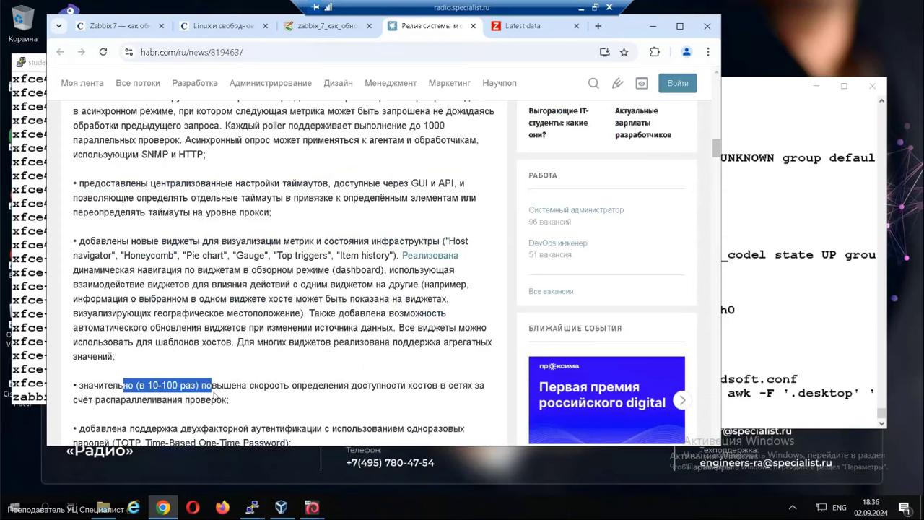
pyautogui.scroll(-2, 273, 381)
pyautogui.moveTo(118, 308); pyautogui.dragTo(280, 327)
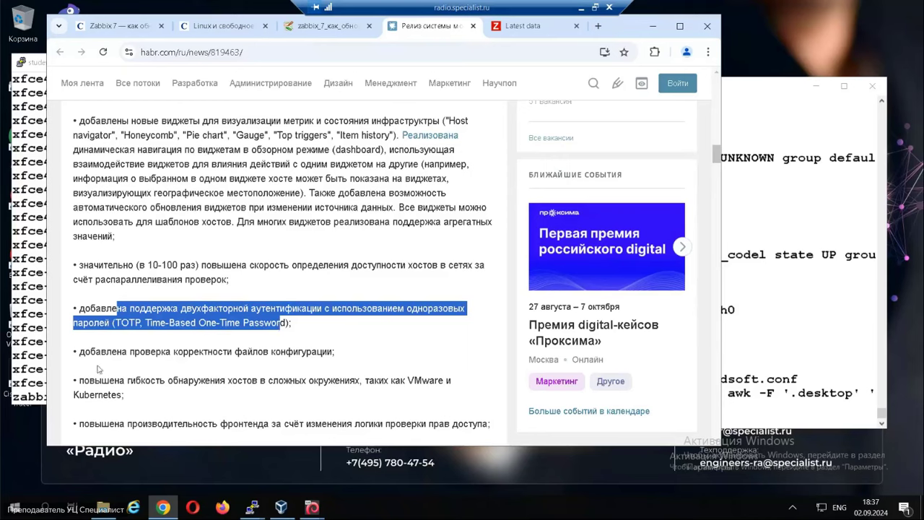
pyautogui.moveTo(77, 353); pyautogui.dragTo(355, 354)
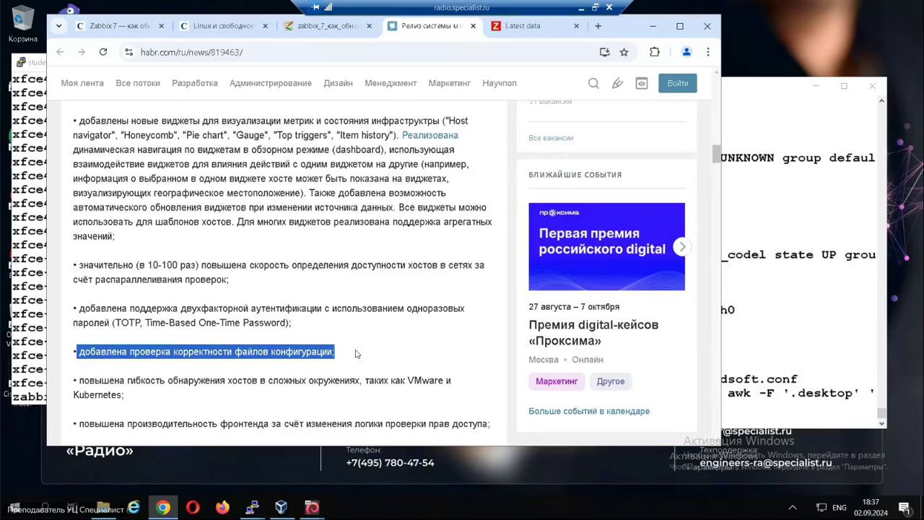
pyautogui.scroll(-2, 332, 396)
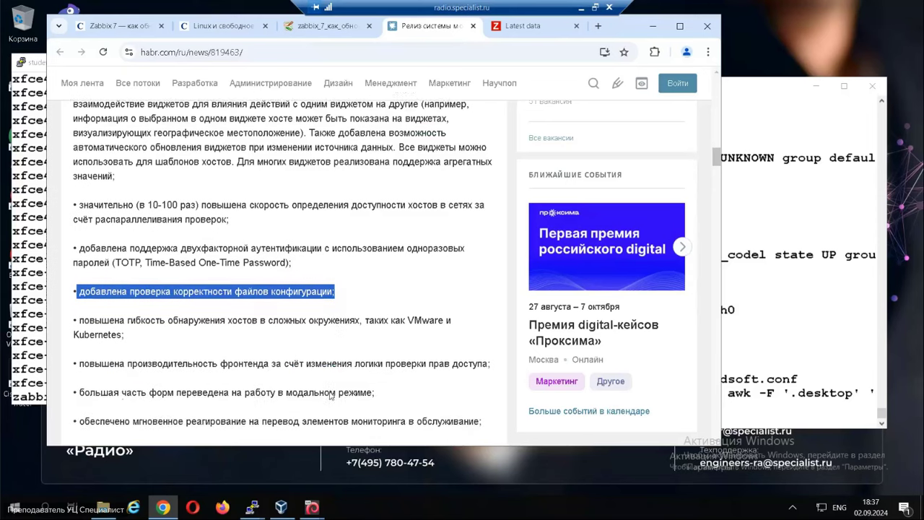
pyautogui.moveTo(172, 262); pyautogui.dragTo(369, 278)
pyautogui.click(365, 282)
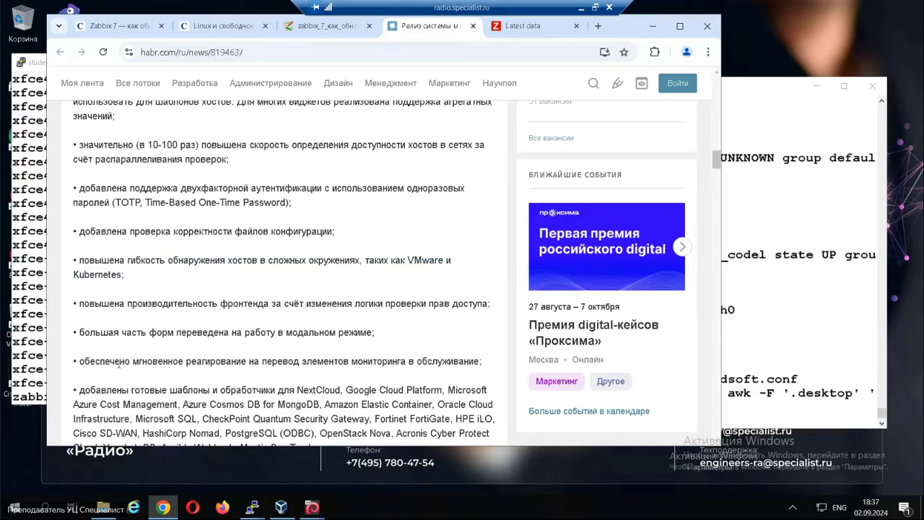
pyautogui.moveTo(76, 332); pyautogui.dragTo(388, 334)
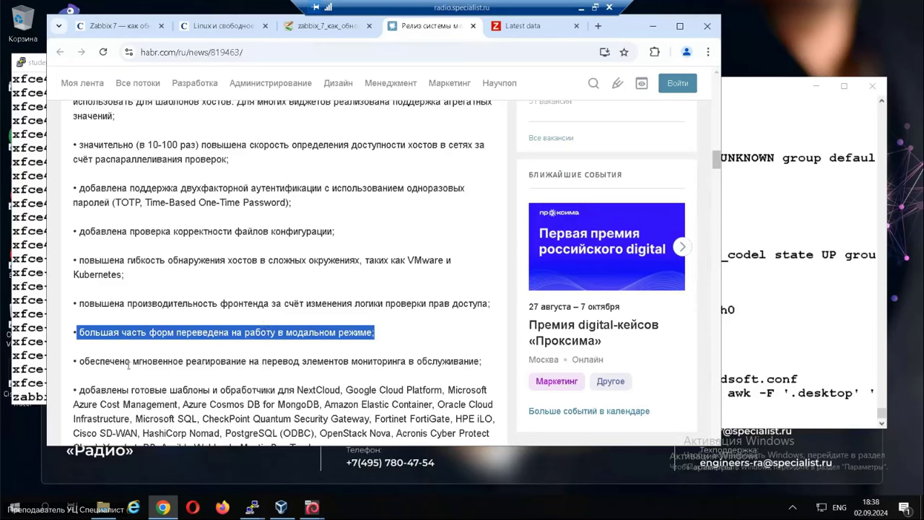
pyautogui.moveTo(82, 361); pyautogui.dragTo(443, 358)
pyautogui.scroll(-3, 408, 401)
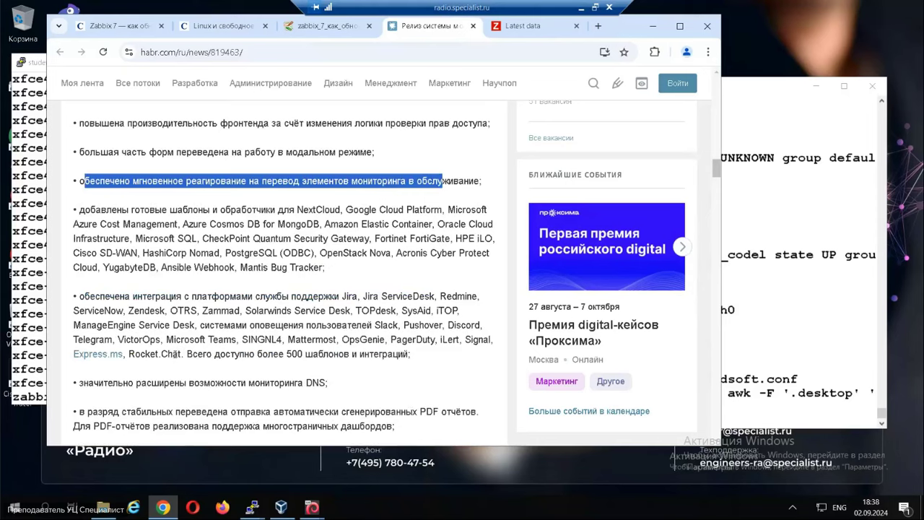
pyautogui.moveTo(129, 383); pyautogui.dragTo(165, 383)
# Read the lost discovery items, SNMP engineID and script user input bullets.
pyautogui.scroll(-2, 238, 383)
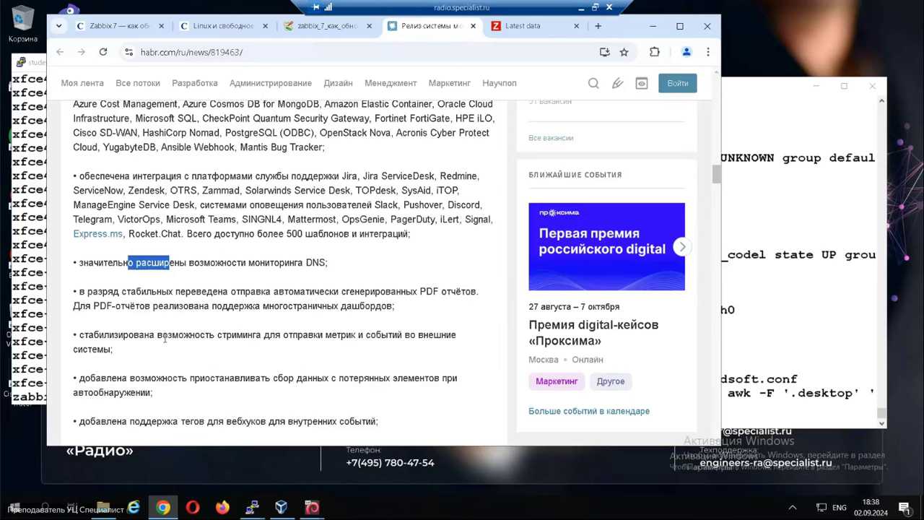
pyautogui.moveTo(200, 378); pyautogui.dragTo(274, 395)
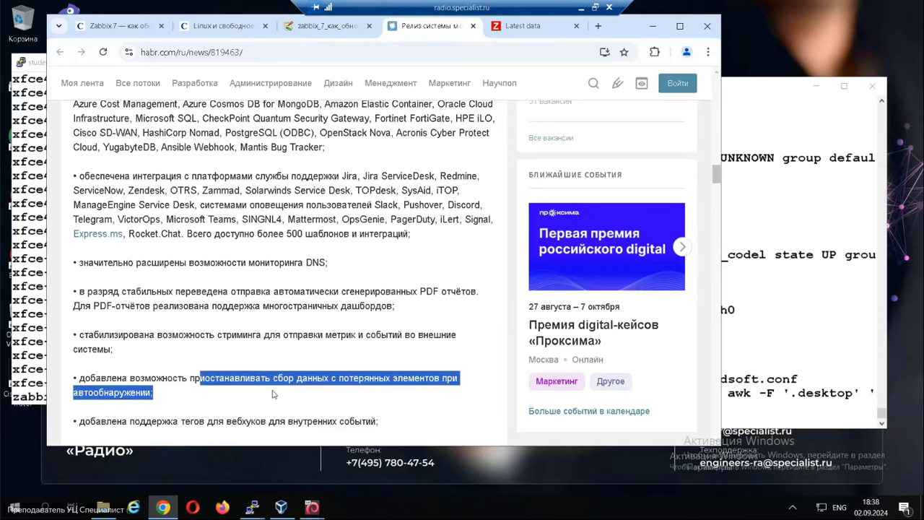
pyautogui.moveTo(219, 421); pyautogui.dragTo(252, 421)
pyautogui.scroll(-1, 254, 420)
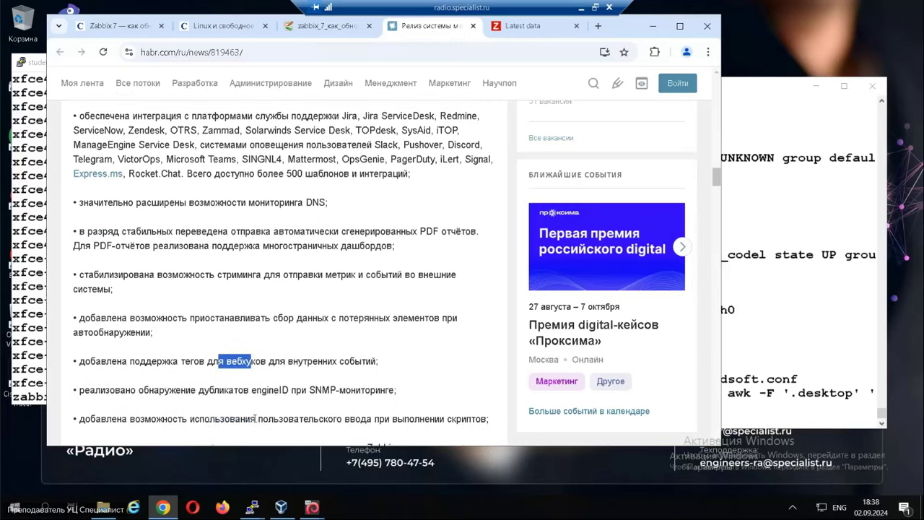
pyautogui.scroll(-1, 256, 418)
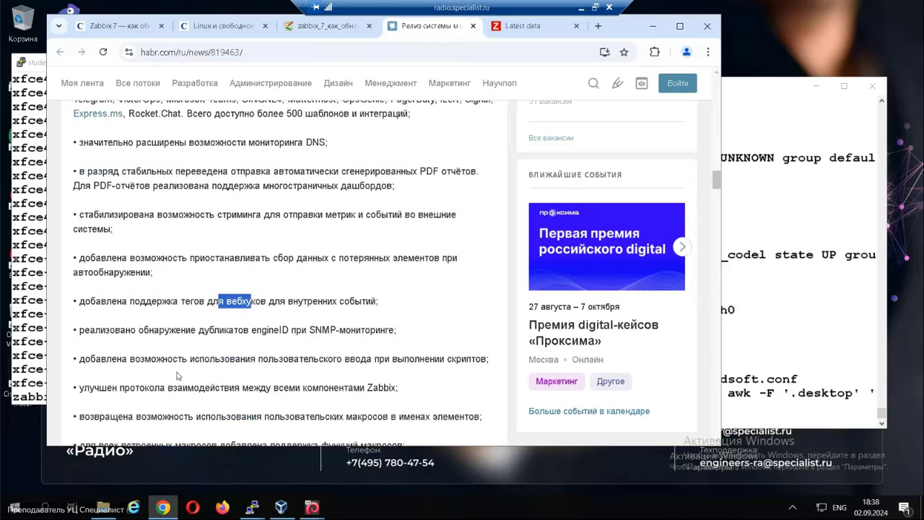
pyautogui.click(166, 330)
pyautogui.moveTo(166, 330); pyautogui.dragTo(366, 328)
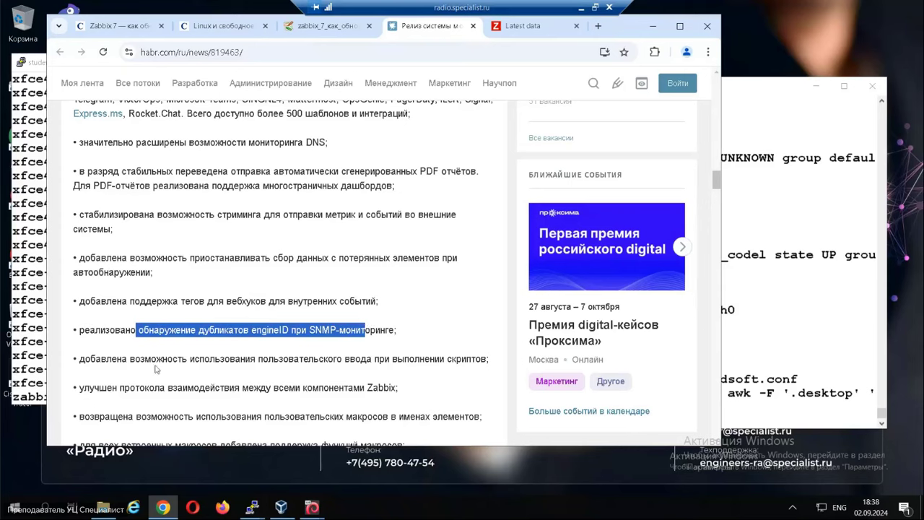
pyautogui.moveTo(151, 359); pyautogui.dragTo(415, 359)
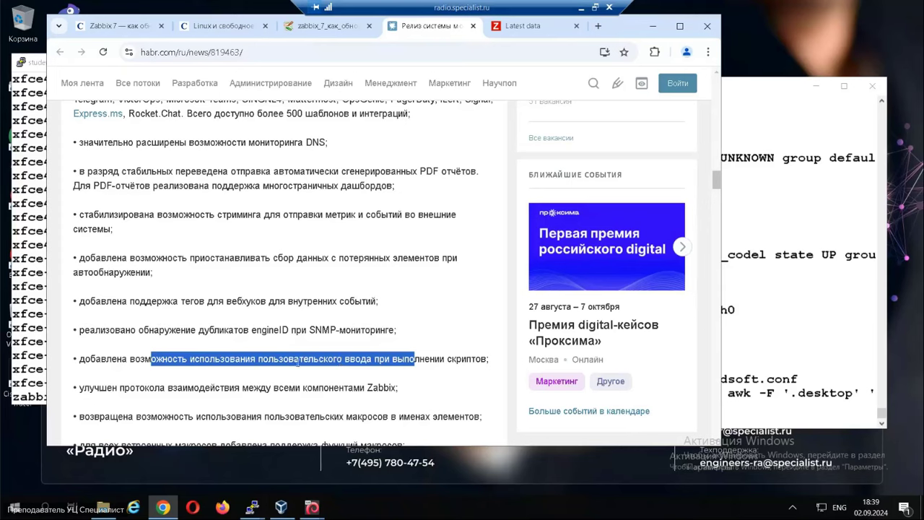
pyautogui.click(186, 374)
# Read the component protocol and item-name macro bullets, then switch to the specialist.ru page.
pyautogui.scroll(-2, 217, 332)
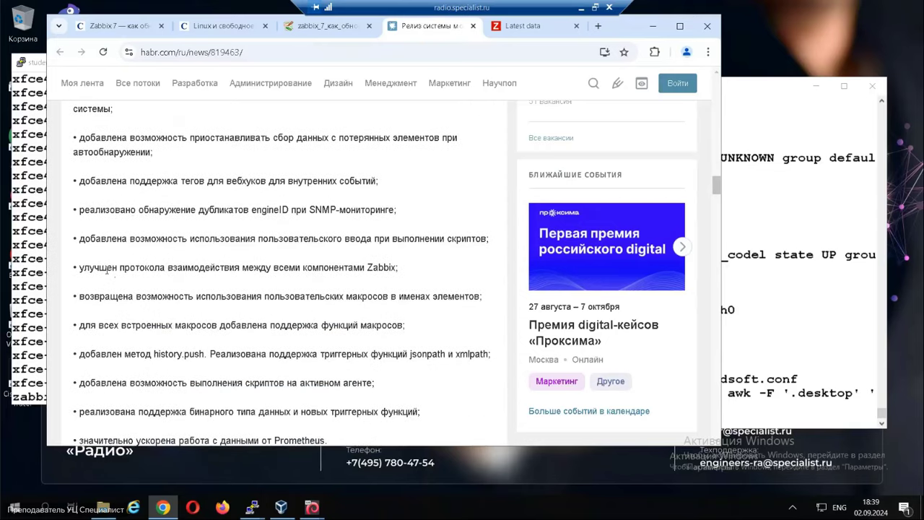
pyautogui.moveTo(95, 268); pyautogui.dragTo(404, 267)
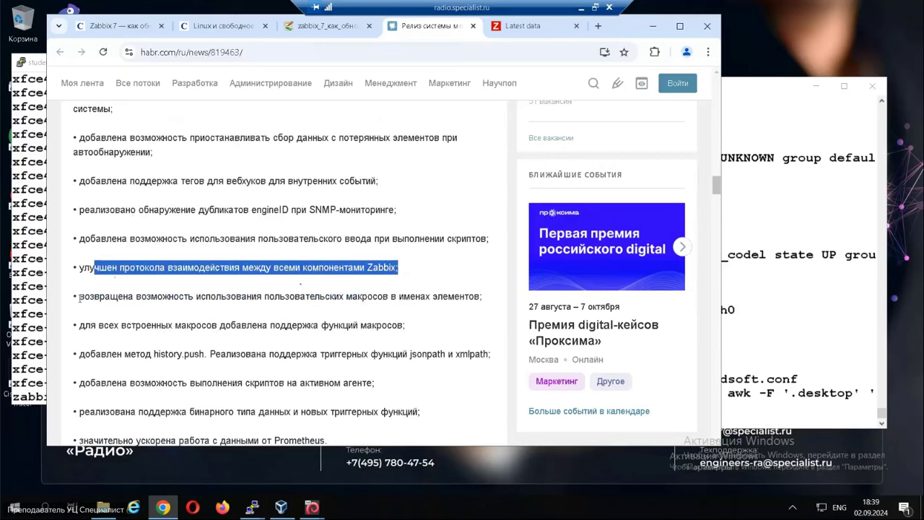
pyautogui.moveTo(79, 297); pyautogui.dragTo(482, 294)
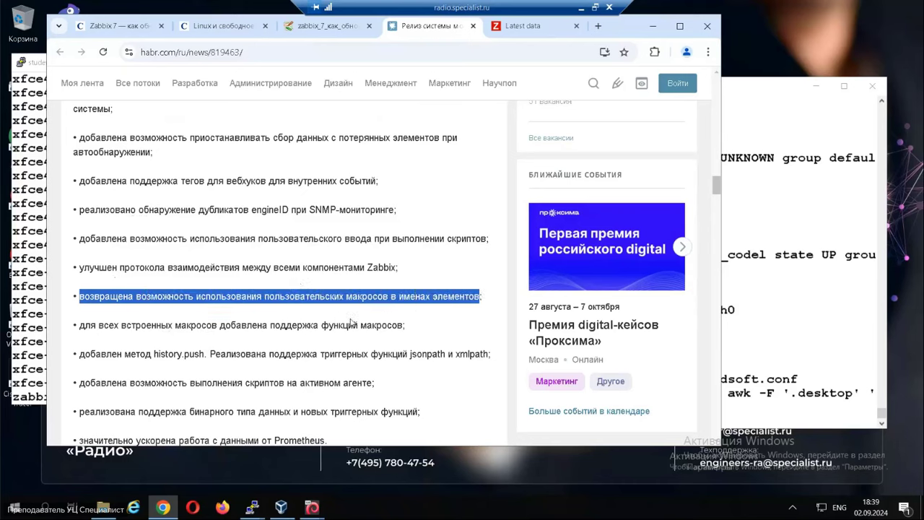
pyautogui.click(353, 322)
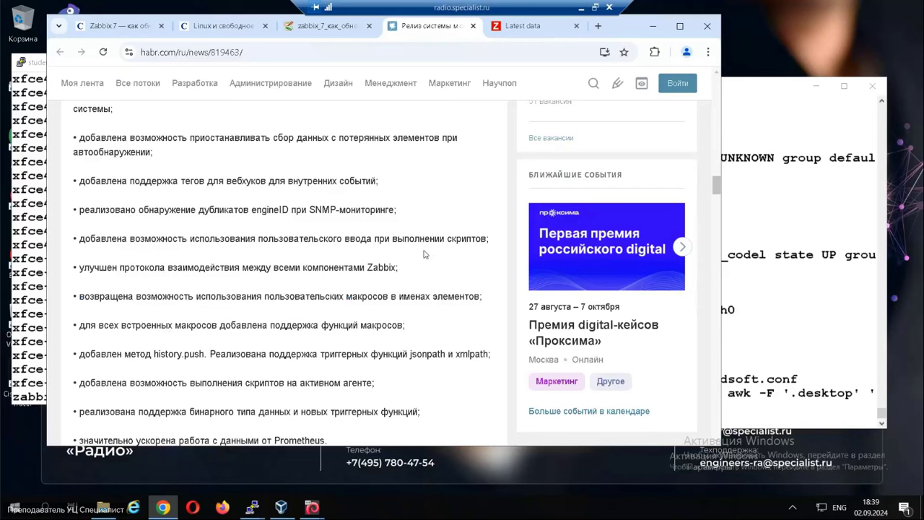
pyautogui.hotkey('ctrl', '2')
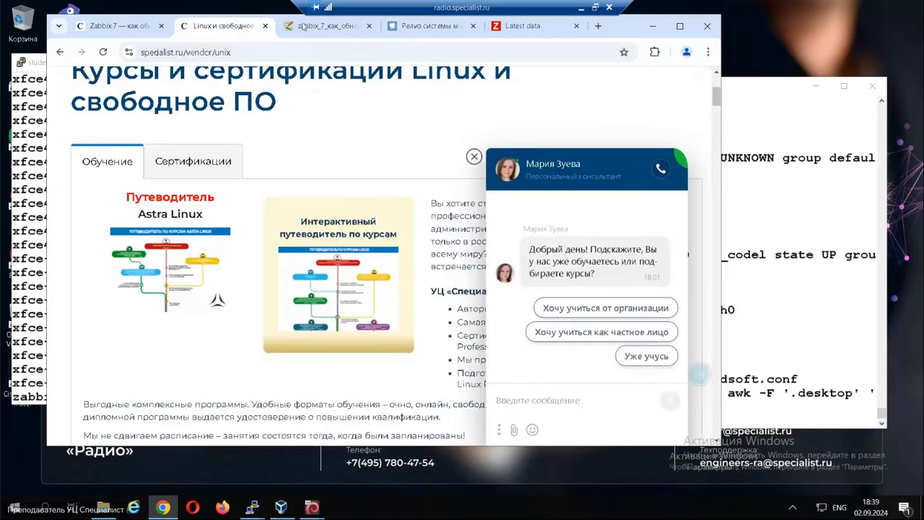
pyautogui.click(303, 26)
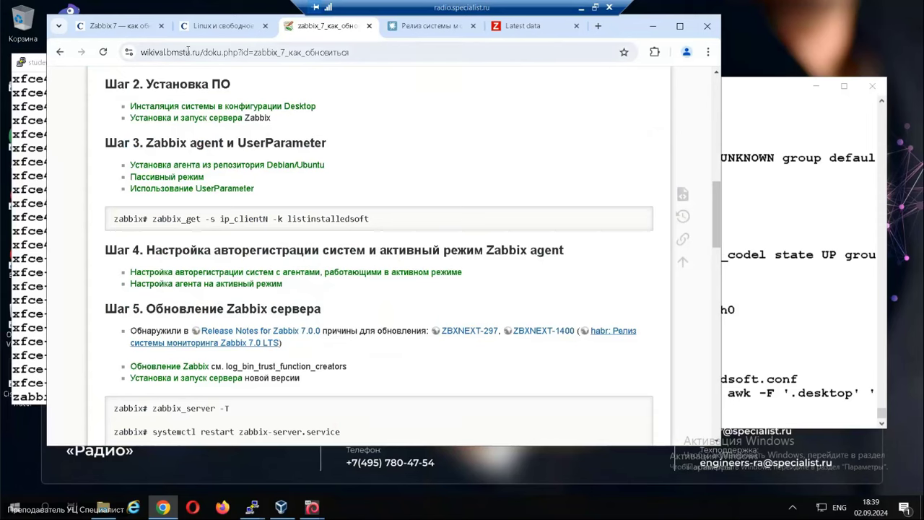
# Back in the Habr article, read the binary data, history.push and active agent scripts bullets.
pyautogui.scroll(-2, 336, 378)
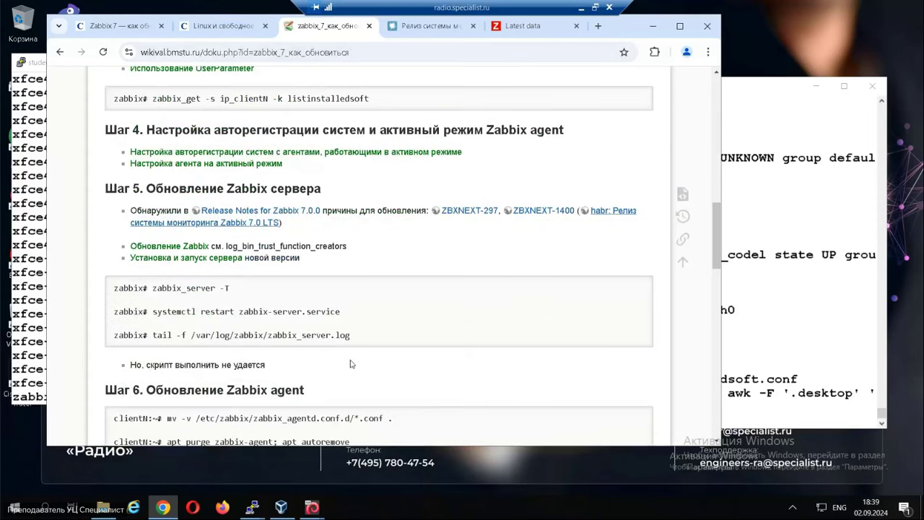
pyautogui.click(425, 26)
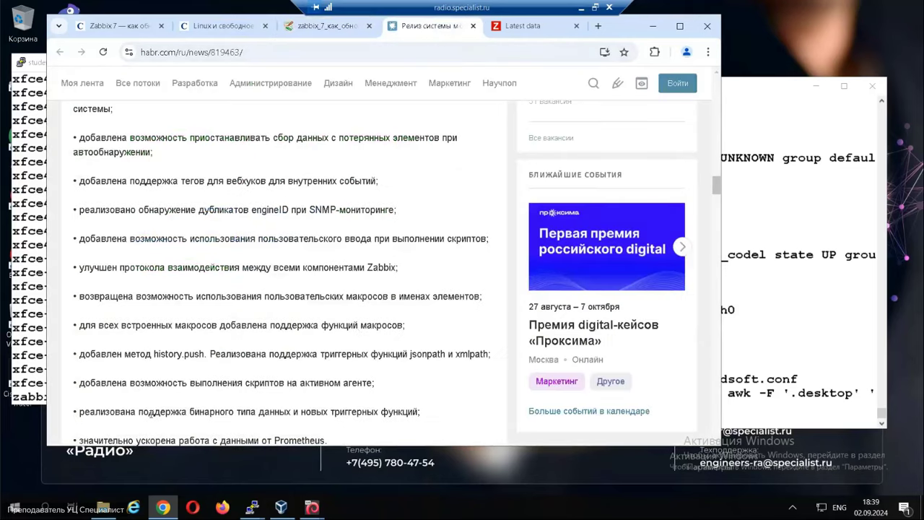
pyautogui.moveTo(143, 412); pyautogui.dragTo(186, 412)
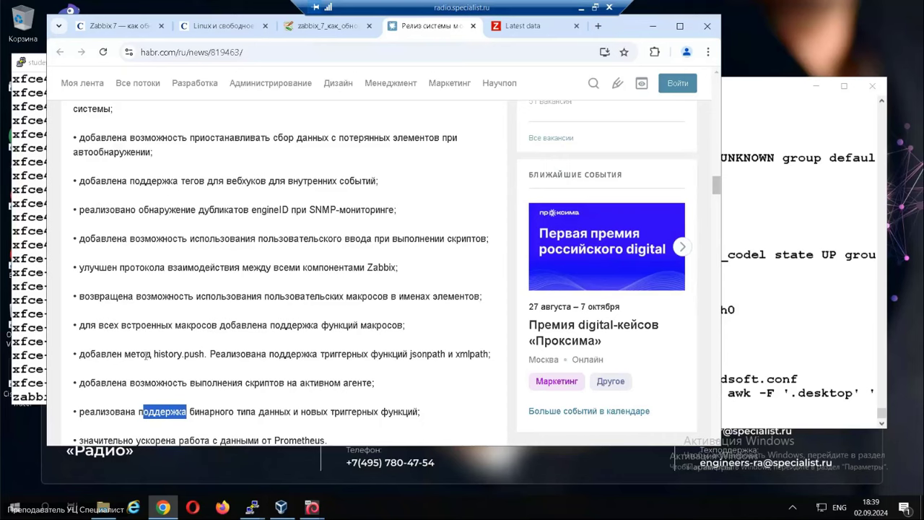
pyautogui.moveTo(145, 355); pyautogui.dragTo(206, 354)
pyautogui.moveTo(76, 383); pyautogui.dragTo(377, 388)
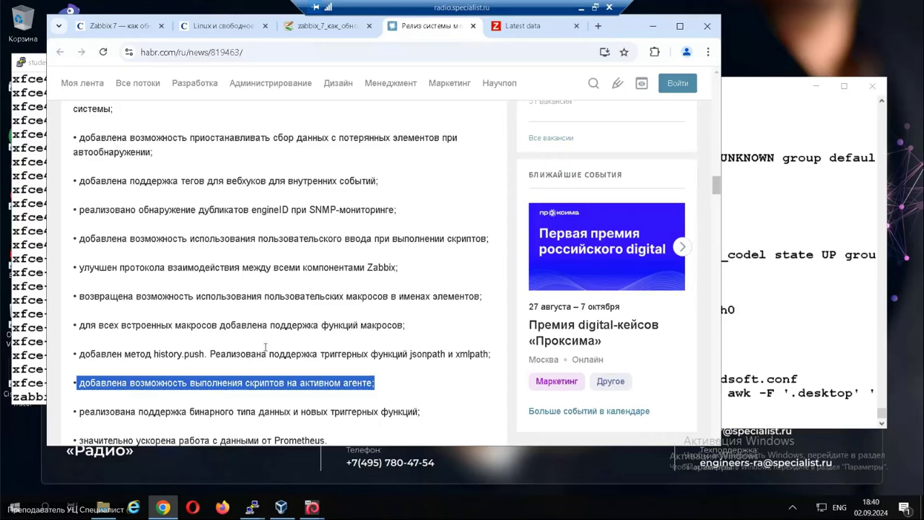
pyautogui.click(148, 393)
pyautogui.moveTo(78, 384); pyautogui.dragTo(377, 375)
# Read the Prometheus speed-up line and close the Habr article.
pyautogui.scroll(-1, 276, 396)
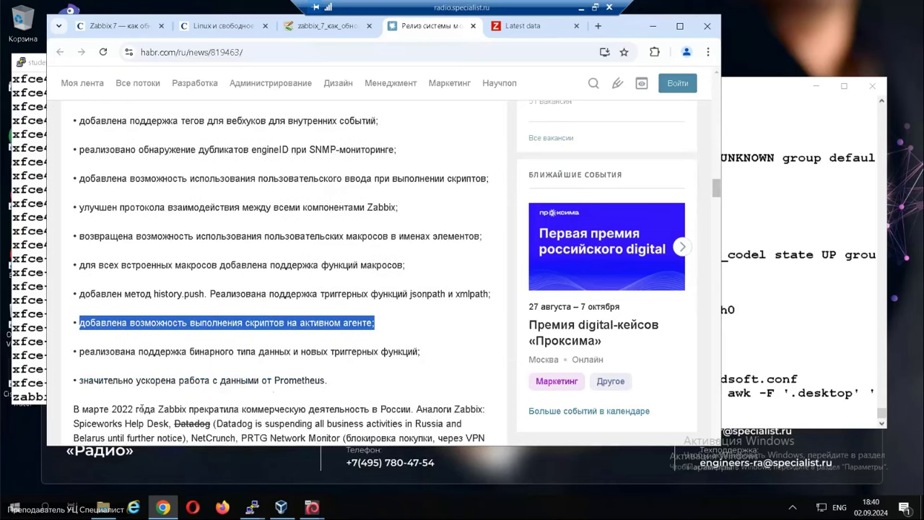
pyautogui.moveTo(101, 355); pyautogui.dragTo(173, 354)
pyautogui.moveTo(128, 381); pyautogui.dragTo(176, 380)
pyautogui.click(129, 406)
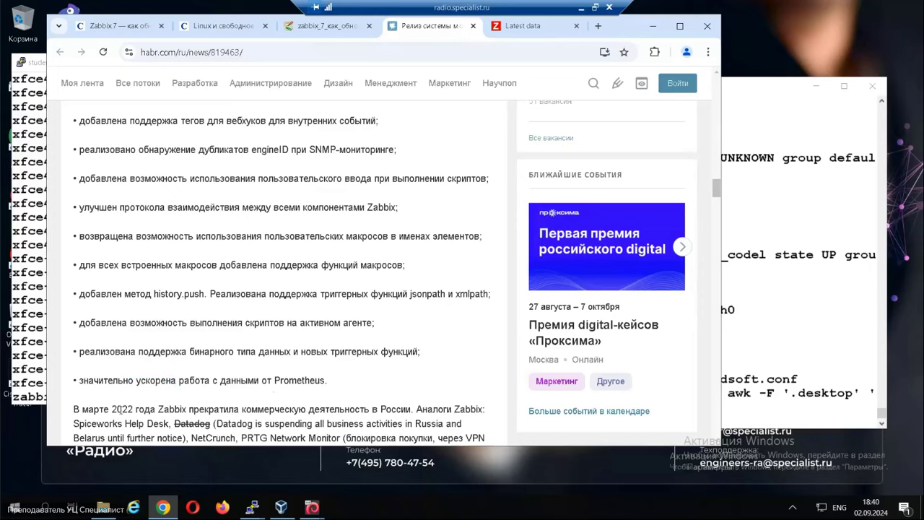
pyautogui.click(473, 26)
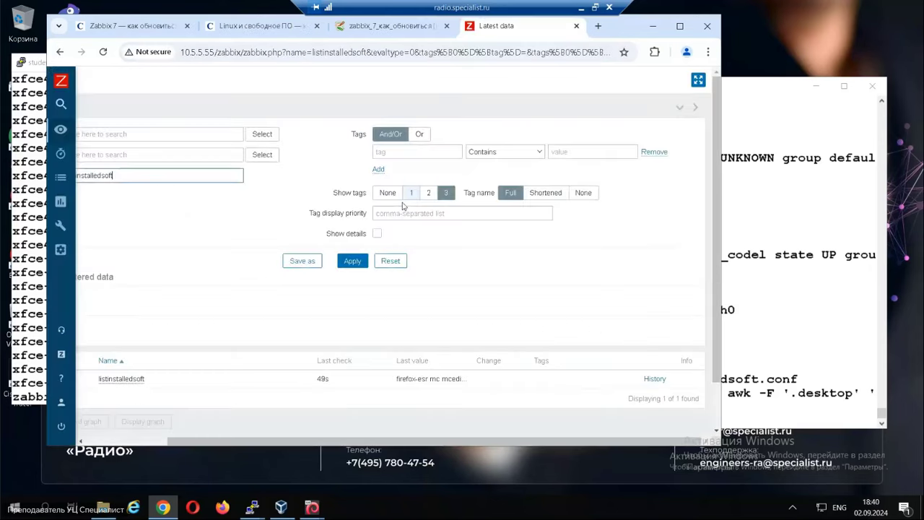
# Open the Обновление Zabbix wiki section in a new tab and select log_bin_trust_function_creators.
pyautogui.click(405, 30)
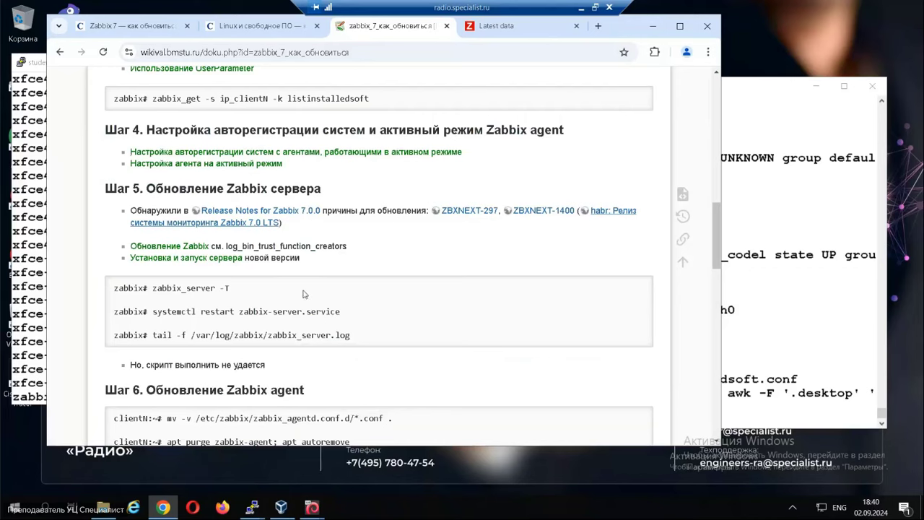
pyautogui.rightClick(170, 250)
pyautogui.click(217, 260)
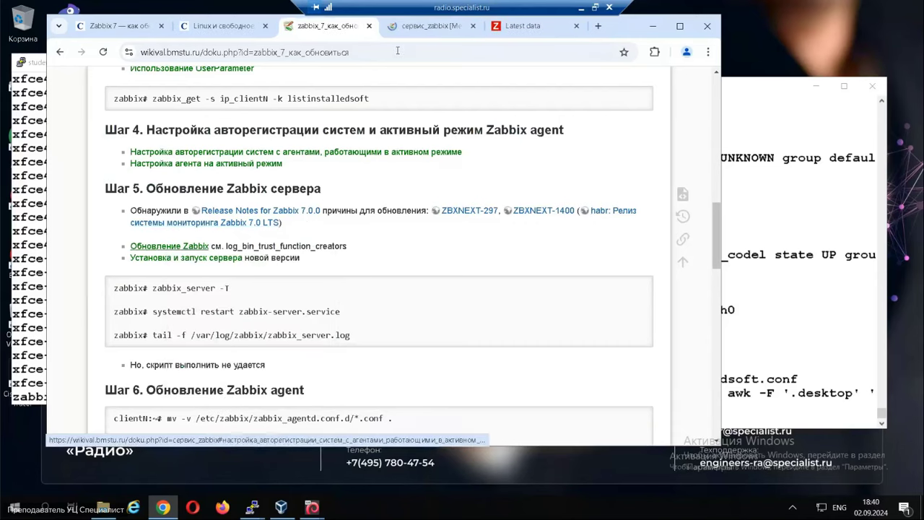
pyautogui.click(435, 24)
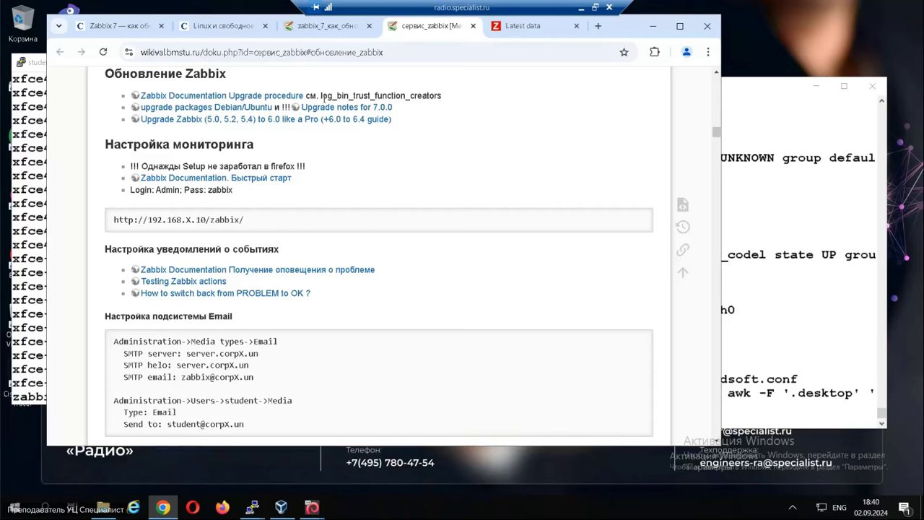
pyautogui.moveTo(320, 97); pyautogui.dragTo(453, 102)
pyautogui.hotkey('ctrl', 'c')
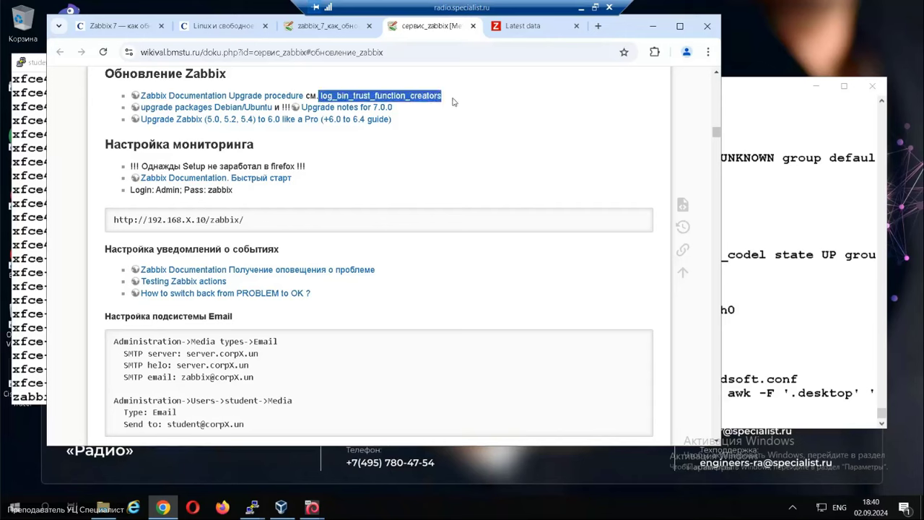
# Search the Zabbix 7.0 upgrade procedure for log_bin_trust_function_creators, then close it.
pyautogui.click(245, 98)
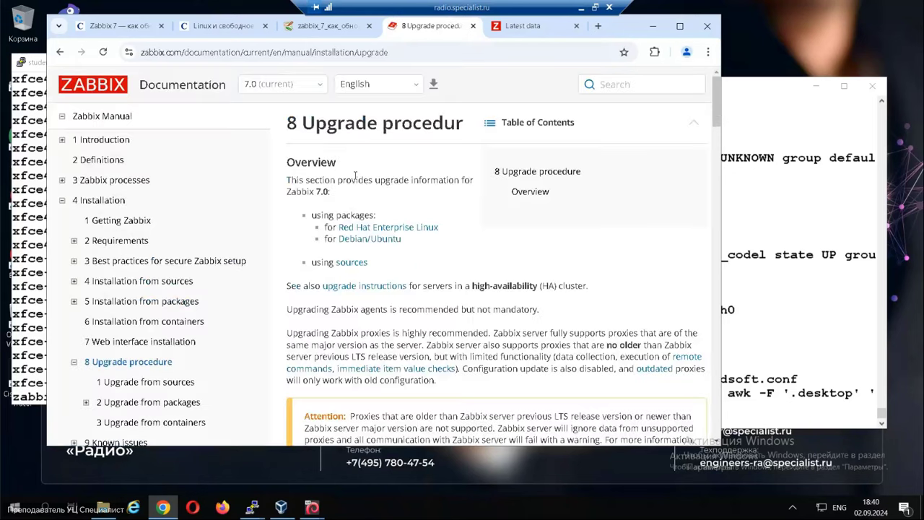
pyautogui.hotkey('ctrl', 'f')
pyautogui.hotkey('ctrl', 'v')
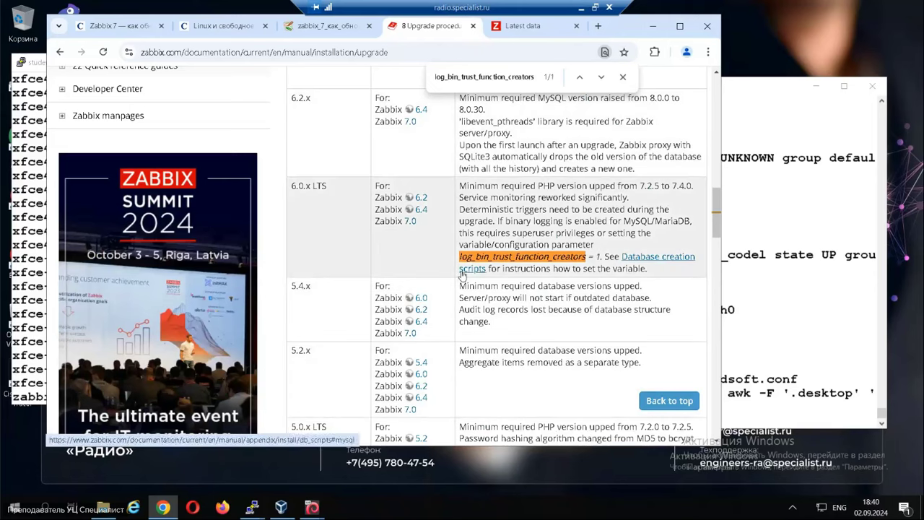
pyautogui.click(473, 26)
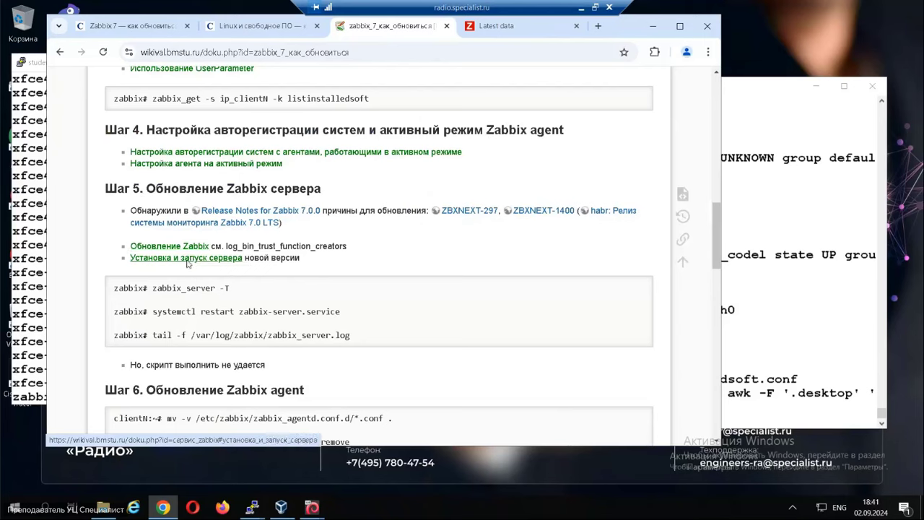
pyautogui.rightClick(187, 264)
# Open the server installation wiki section, then the Zabbix download page, in new tabs.
pyautogui.click(224, 275)
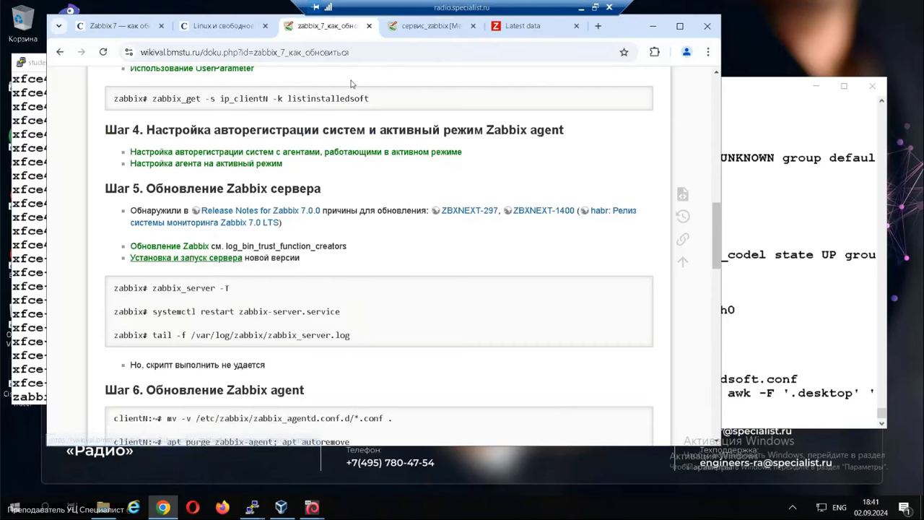
pyautogui.click(424, 29)
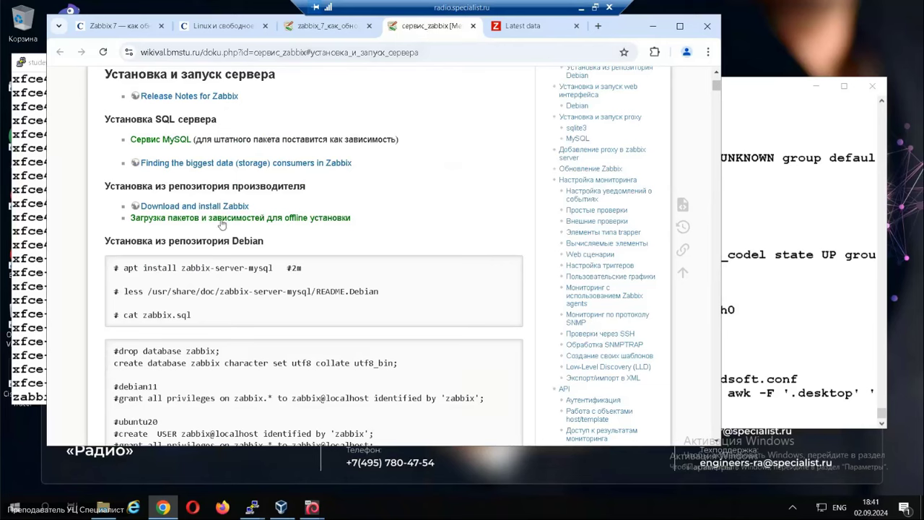
pyautogui.rightClick(202, 209)
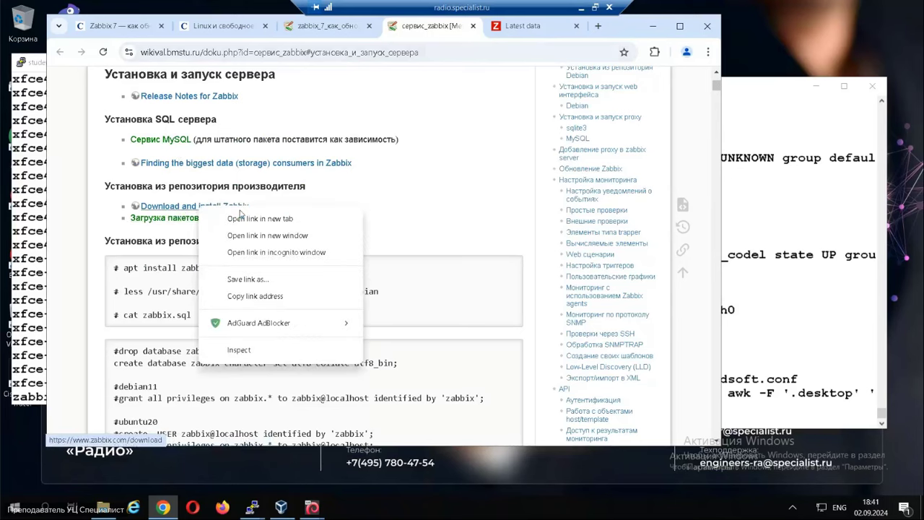
pyautogui.click(269, 219)
pyautogui.click(451, 26)
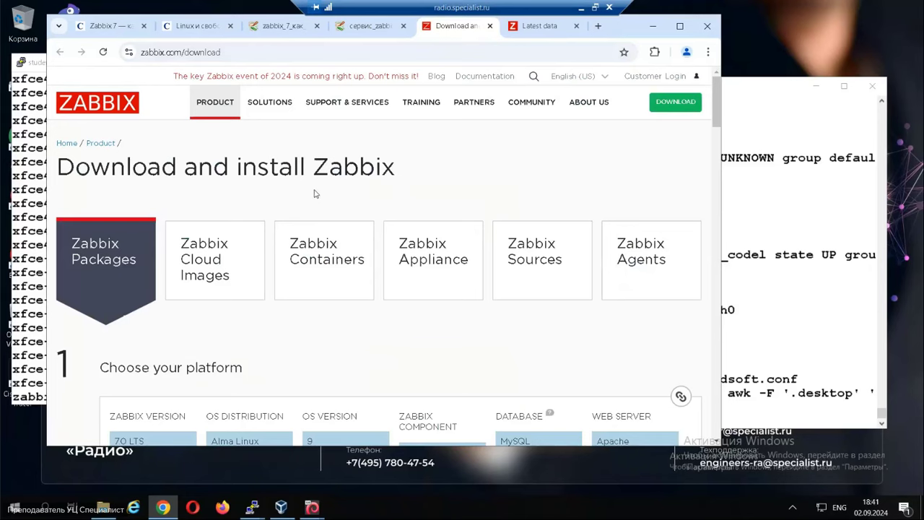
# Choose Zabbix 7.0 LTS on Debian and select the repository wget command.
pyautogui.scroll(-3, 314, 324)
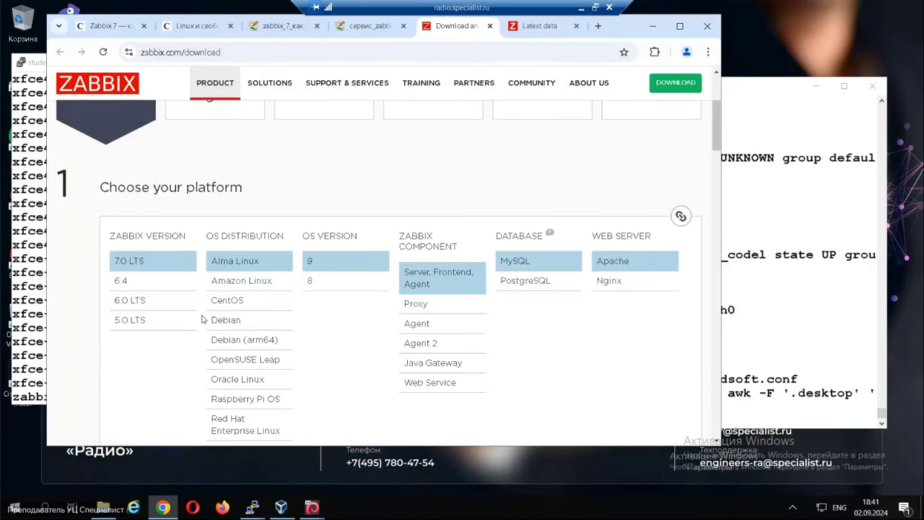
pyautogui.click(128, 264)
pyautogui.click(227, 320)
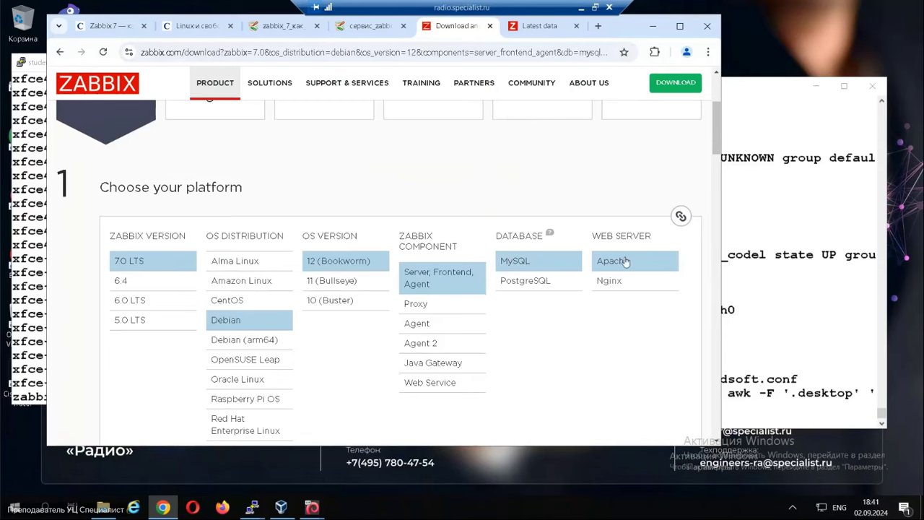
pyautogui.scroll(-5, 433, 295)
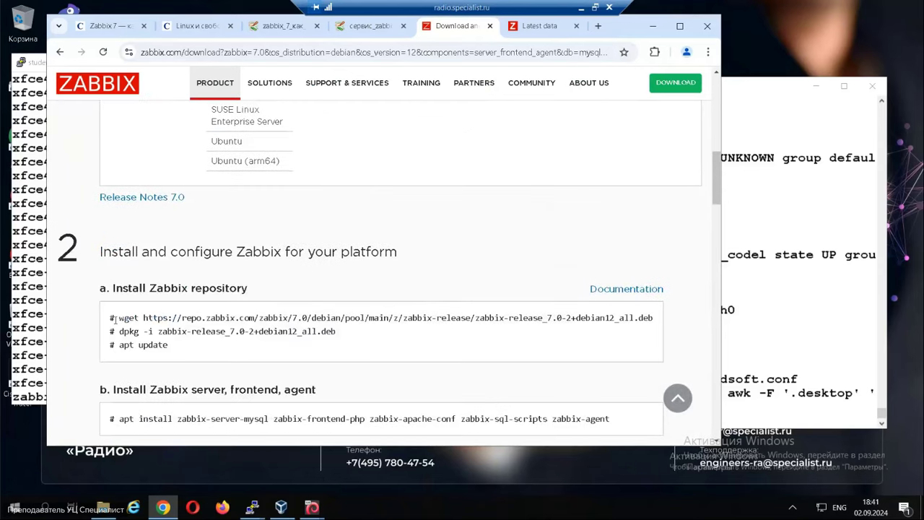
pyautogui.moveTo(119, 319); pyautogui.dragTo(653, 318)
pyautogui.hotkey('ctrl', 'c')
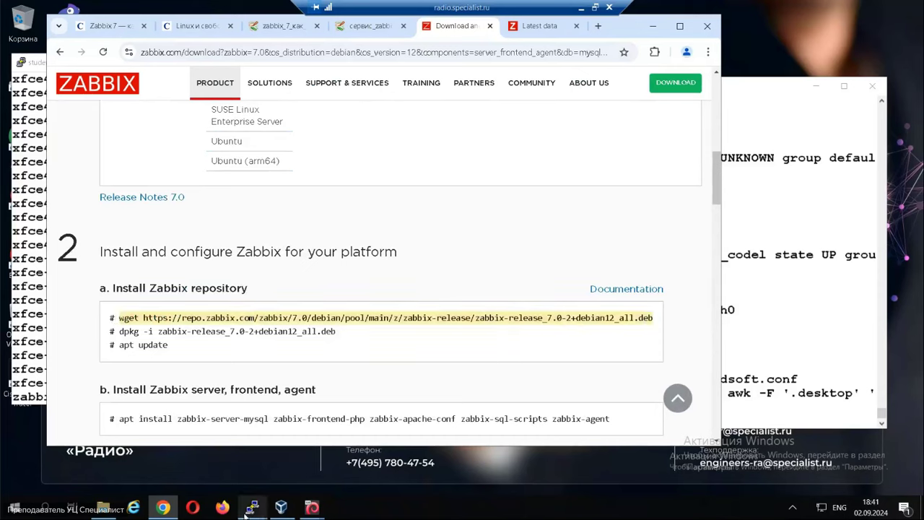
pyautogui.click(252, 507)
# Download zabbix-release_7.0-2+debian12_all.deb with wget on the zabbix server, then select the dpkg install command.
pyautogui.click(186, 462)
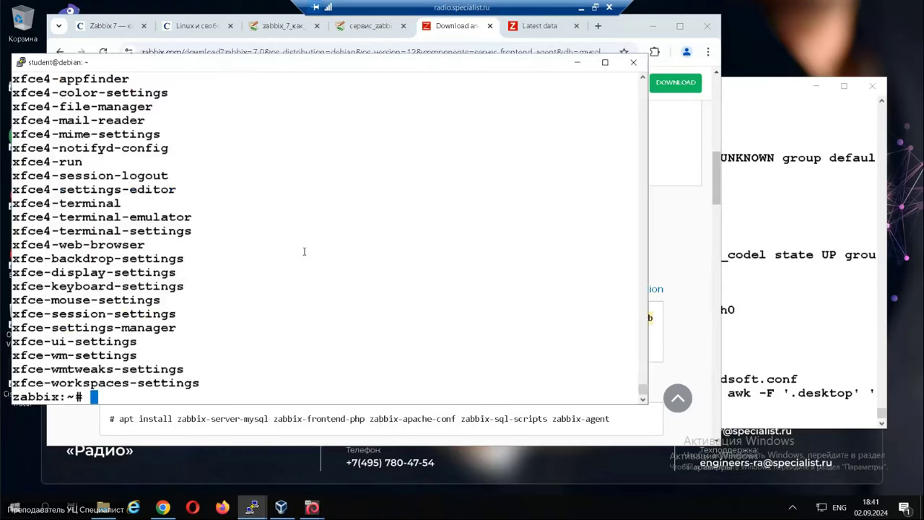
pyautogui.rightClick(304, 252)
pyautogui.press('Return')
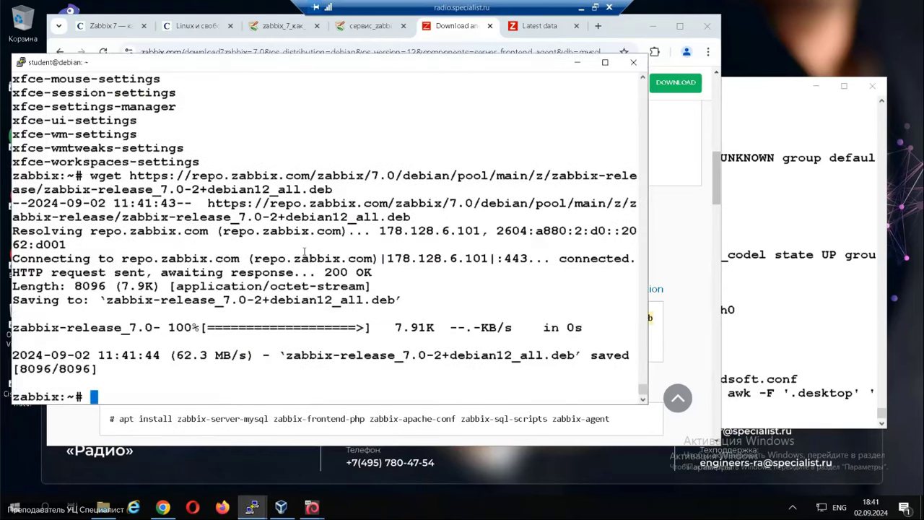
pyautogui.hotkey('alt', 'Tab')
pyautogui.moveTo(119, 329); pyautogui.dragTo(338, 331)
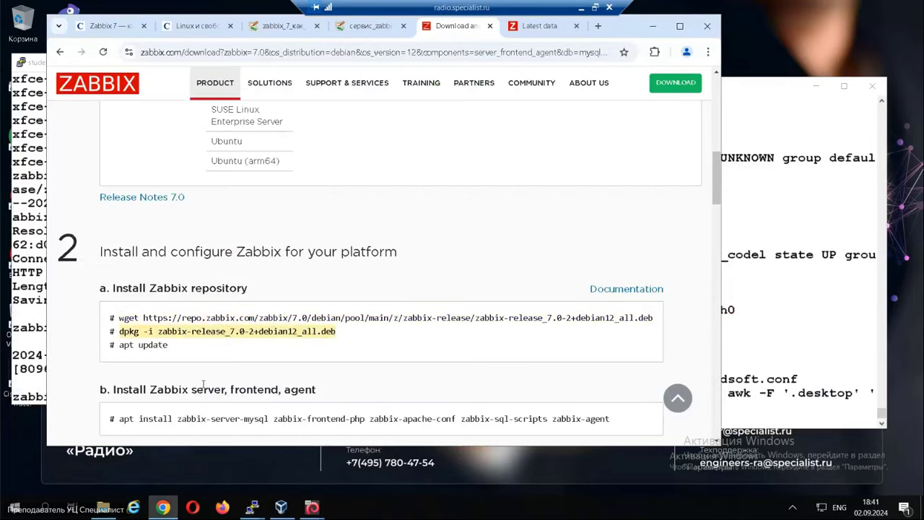
# Open VirtualBox Manager and show the zabbix VM's details and snapshots.
pyautogui.click(281, 507)
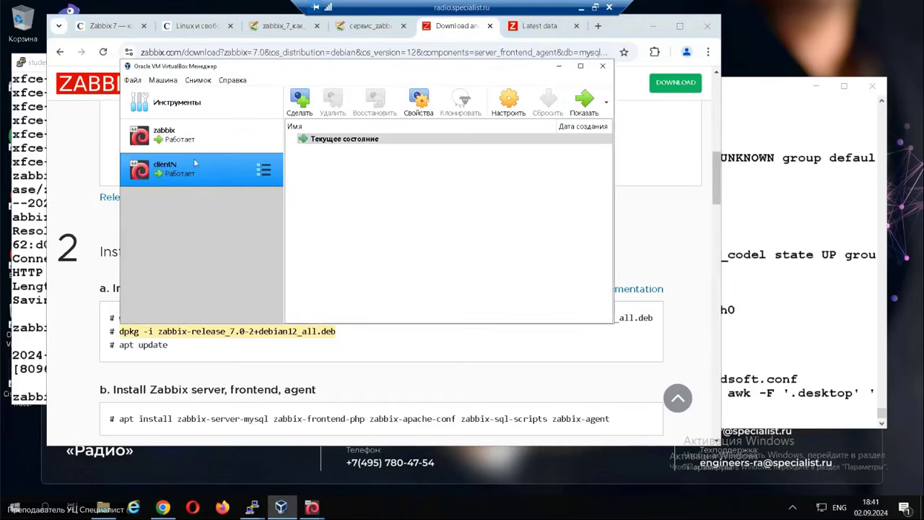
pyautogui.click(195, 136)
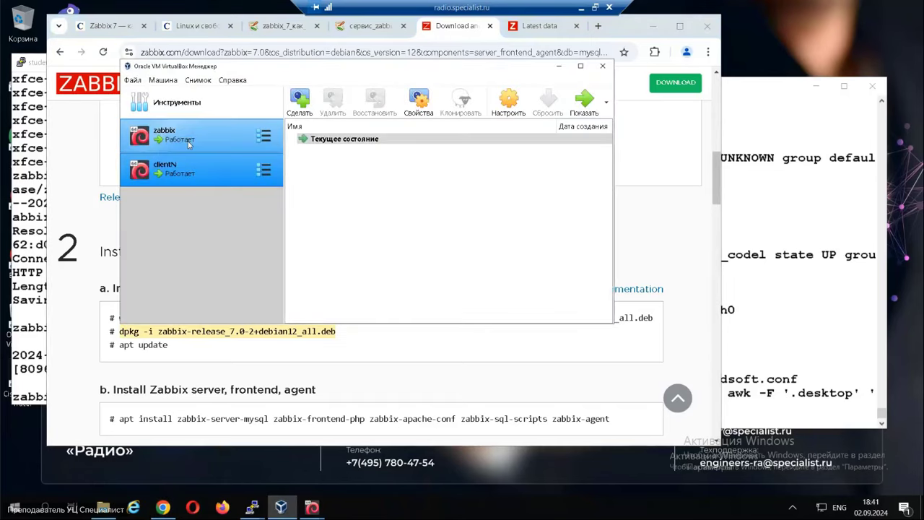
pyautogui.click(265, 136)
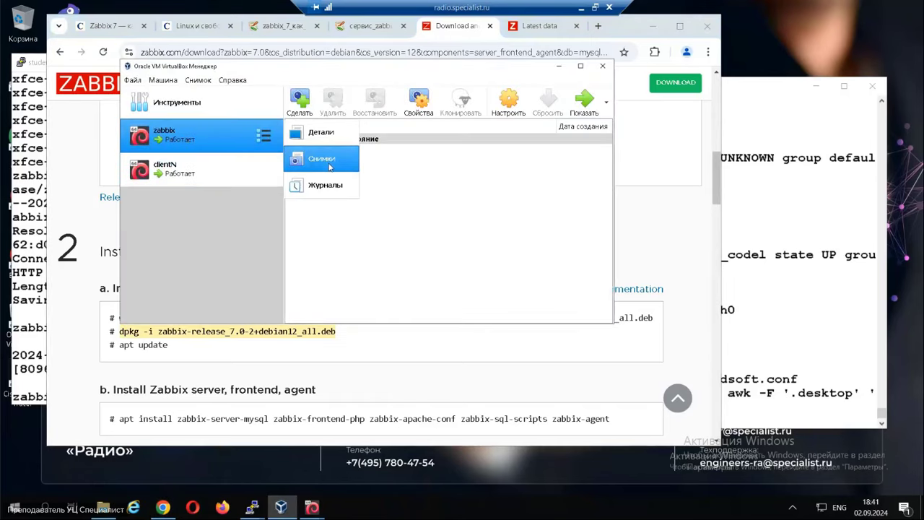
# Take a snapshot of the zabbix VM with the default name Снимок 1.
pyautogui.click(300, 101)
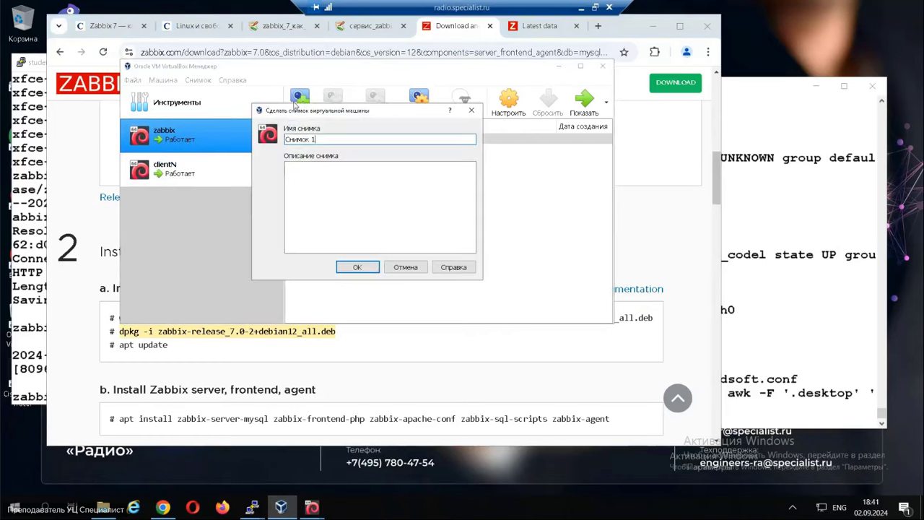
pyautogui.click(349, 272)
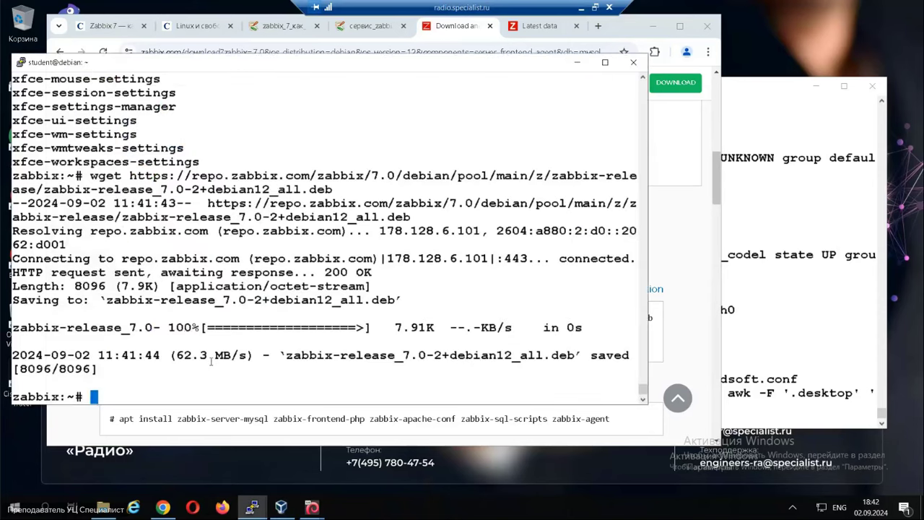
# Install the zabbix-release repository package on the server with dpkg -i.
pyautogui.click(171, 431)
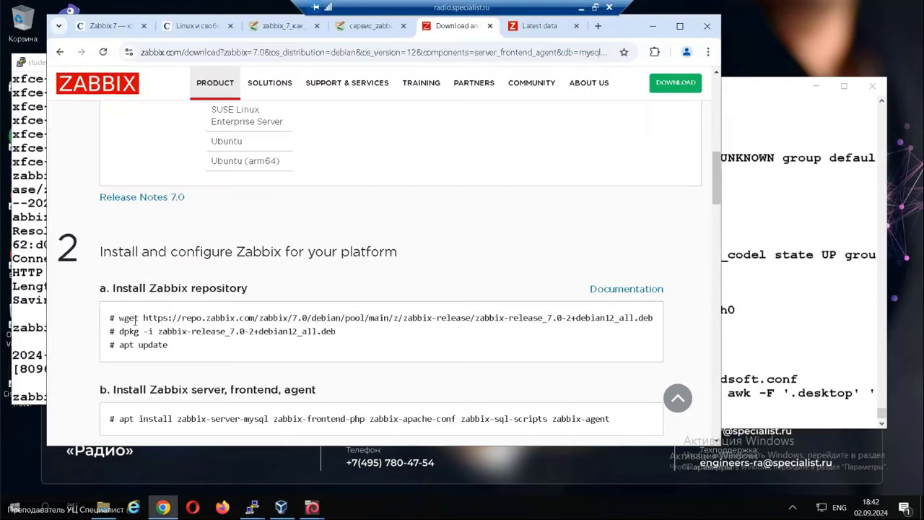
pyautogui.moveTo(120, 332); pyautogui.dragTo(343, 338)
pyautogui.hotkey('ctrl', 'c')
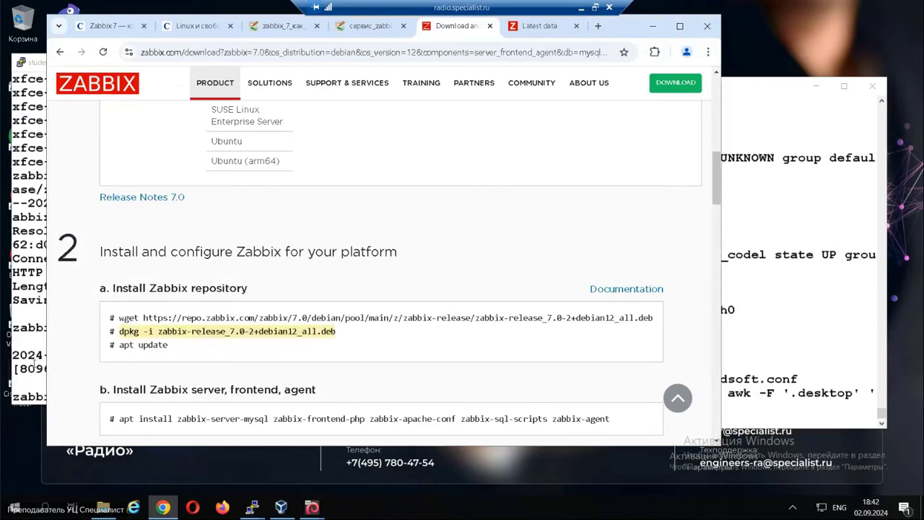
pyautogui.click(34, 364)
pyautogui.rightClick(105, 287)
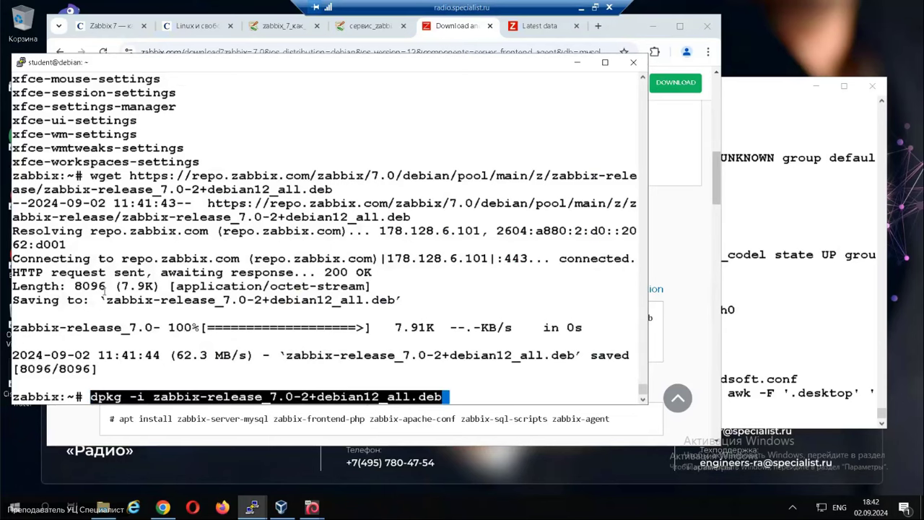
pyautogui.press('Return')
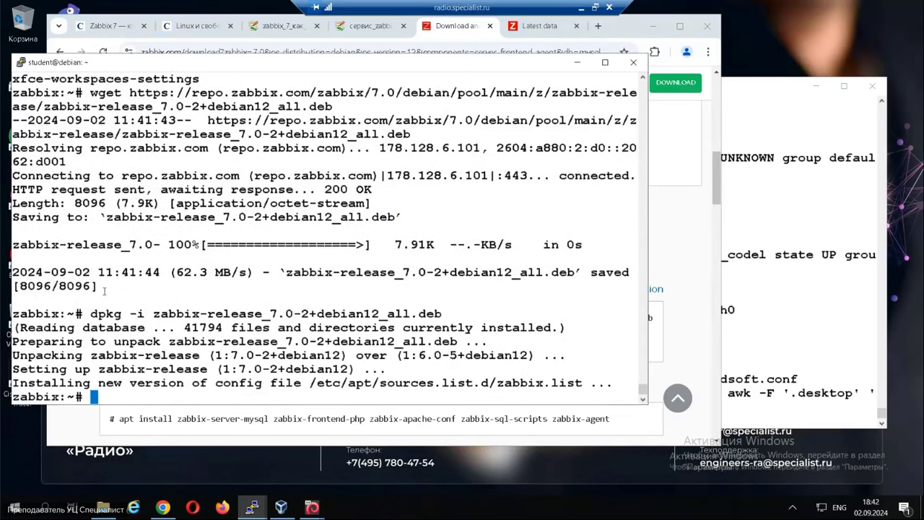
# Run apt update to refresh package lists from the new Zabbix repository.
pyautogui.hotkey('alt', 'Tab')
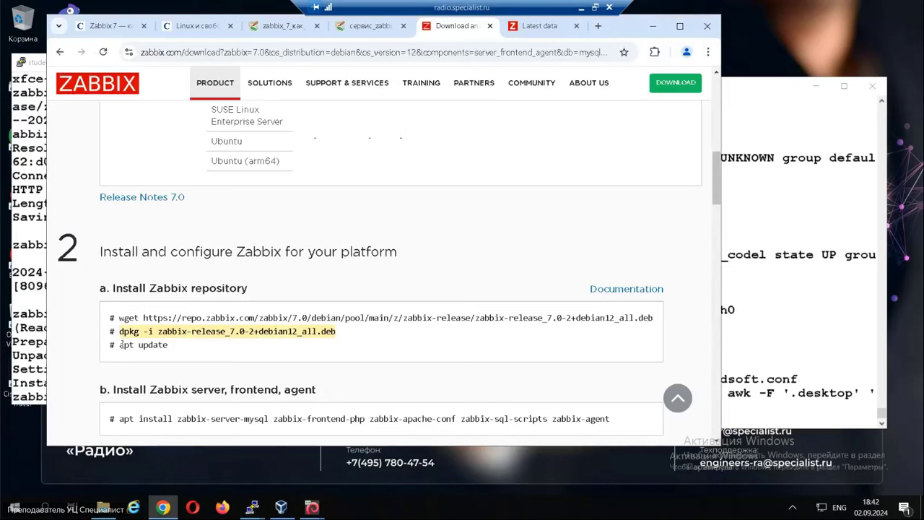
pyautogui.moveTo(120, 344); pyautogui.dragTo(170, 346)
pyautogui.hotkey('ctrl', 'c')
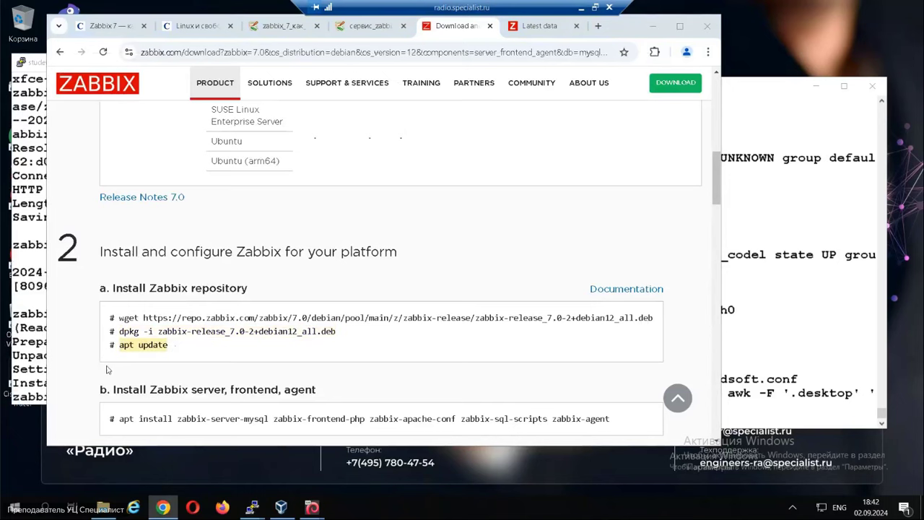
pyautogui.hotkey('alt', 'Tab')
pyautogui.hotkey('ctrl', 'shift', 'v')
pyautogui.press('Return')
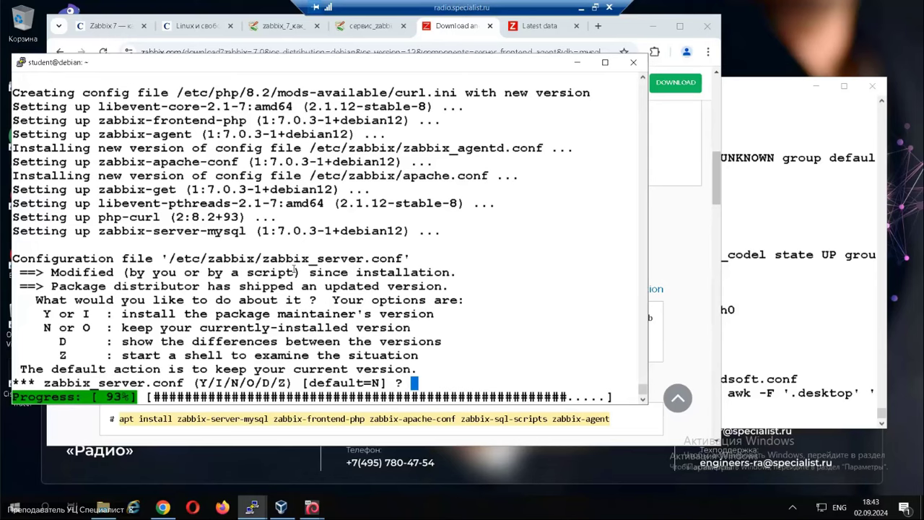
# Keep the existing zabbix_server.conf so apt finishes installing the Zabbix 7.0.3 packages.
pyautogui.press('Return')
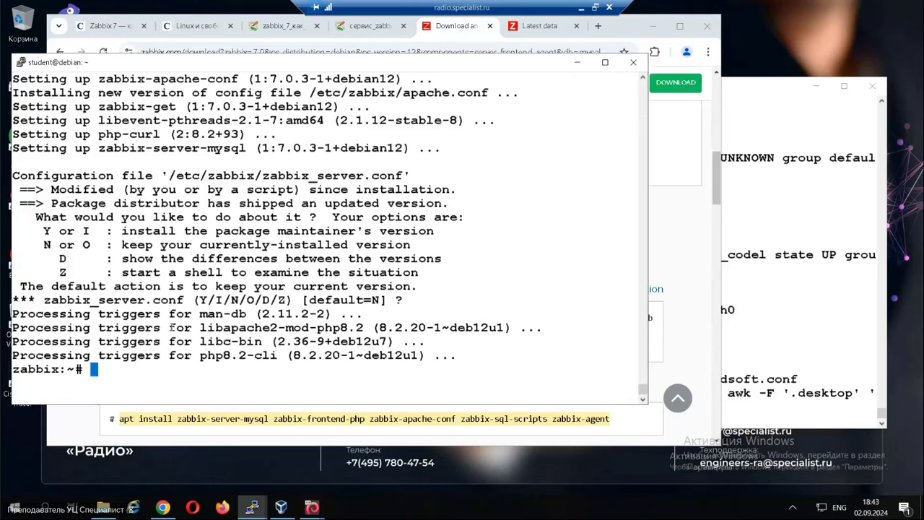
pyautogui.moveTo(246, 68); pyautogui.dragTo(258, 67)
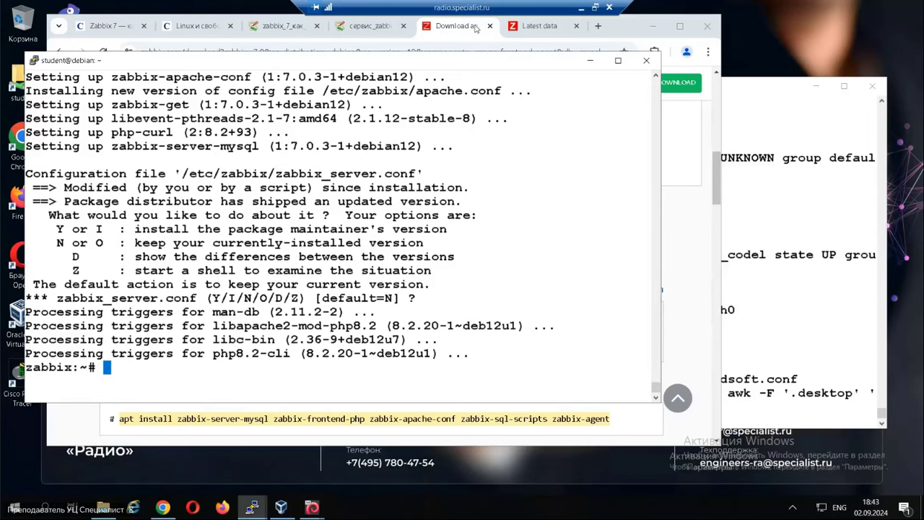
pyautogui.click(476, 28)
# Start the MariaDB monitor on the zabbix server with mysql.
pyautogui.scroll(-2, 342, 318)
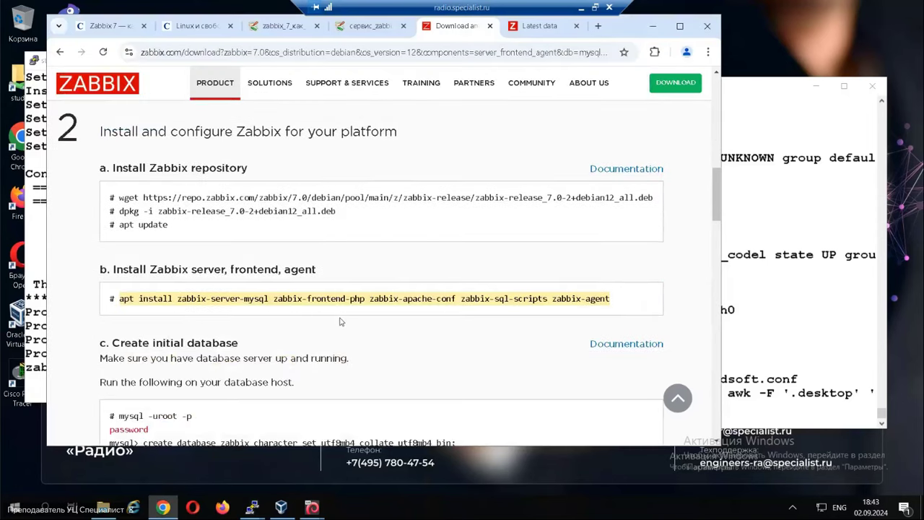
pyautogui.scroll(-1, 342, 322)
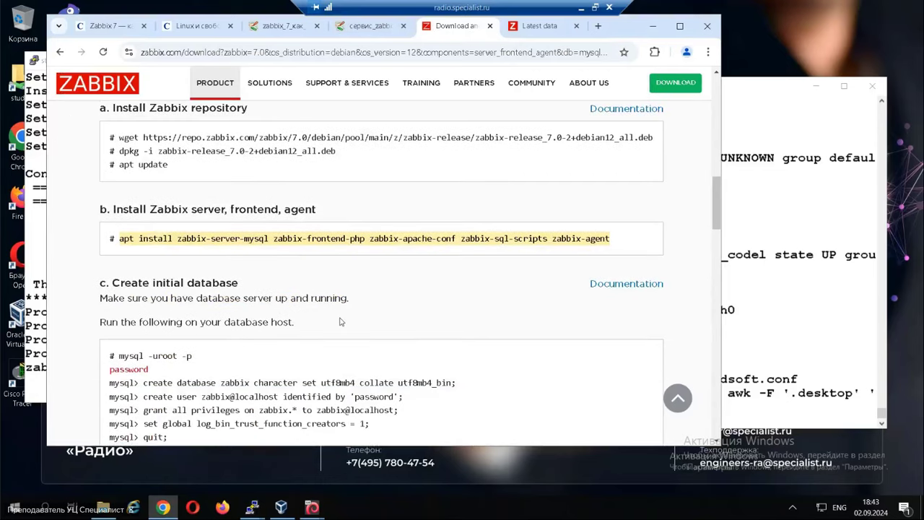
pyautogui.scroll(-1, 341, 322)
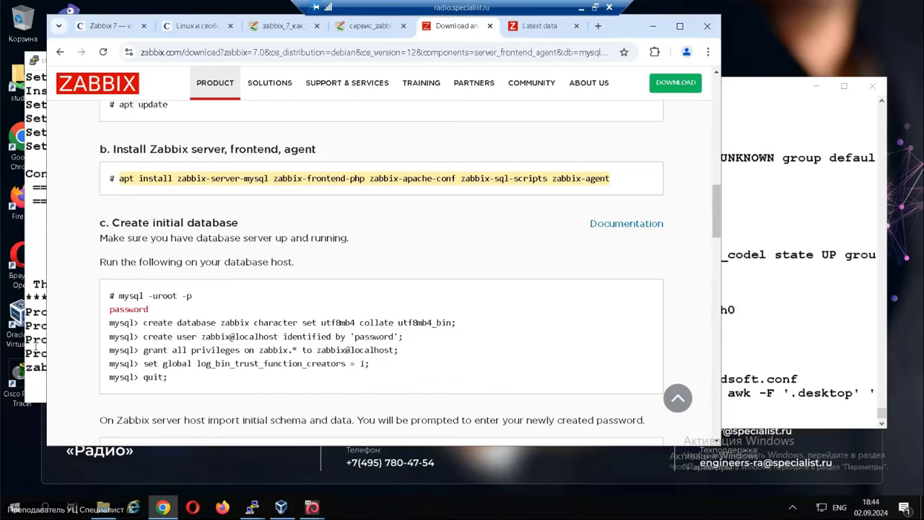
pyautogui.click(35, 348)
pyautogui.write('mysql')
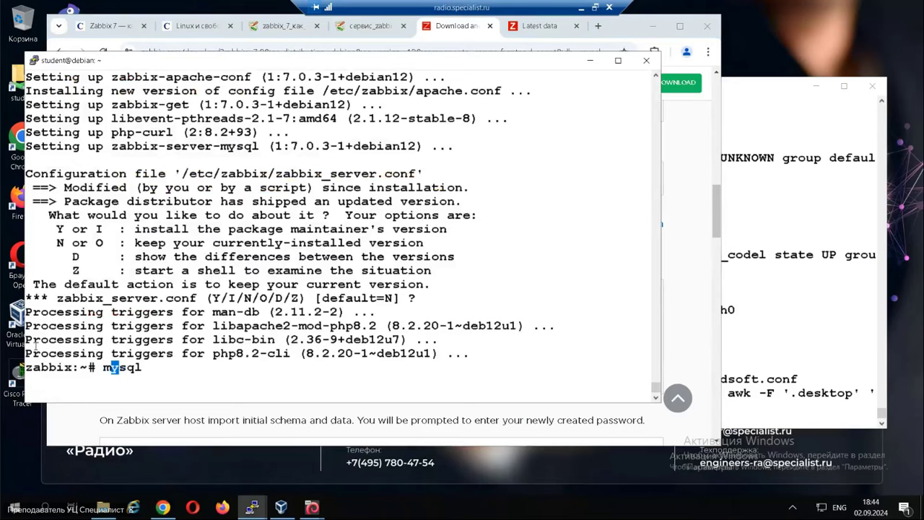
pyautogui.press('Return')
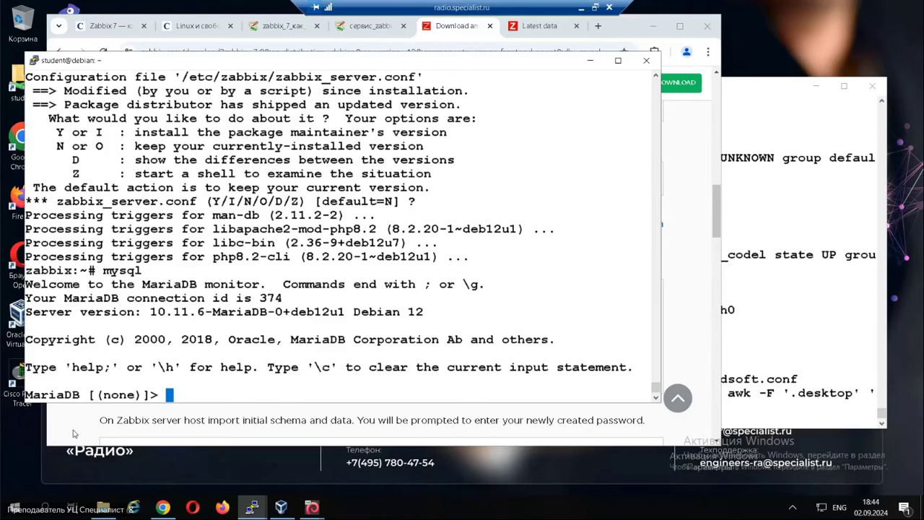
# Run 'set global log_bin_trust_function_creators = 1;' in MariaDB, then exit to the shell.
pyautogui.click(72, 433)
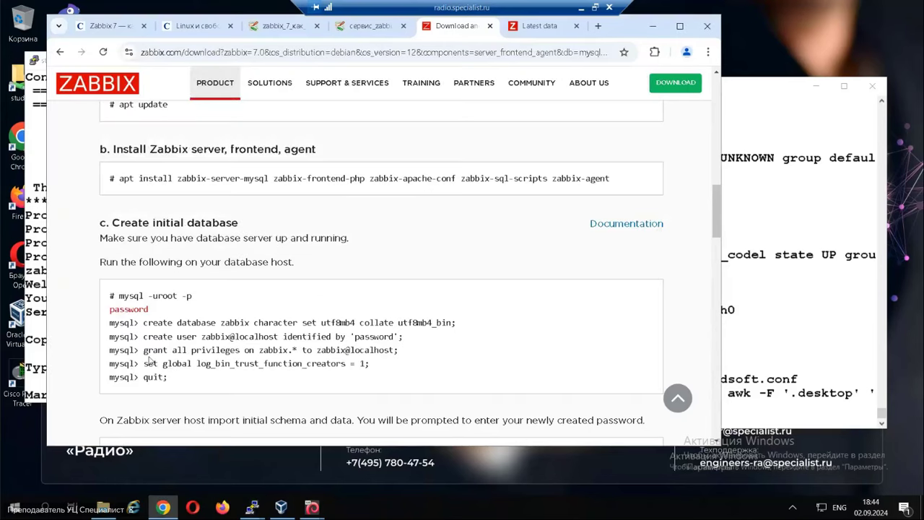
pyautogui.moveTo(144, 363); pyautogui.dragTo(368, 365)
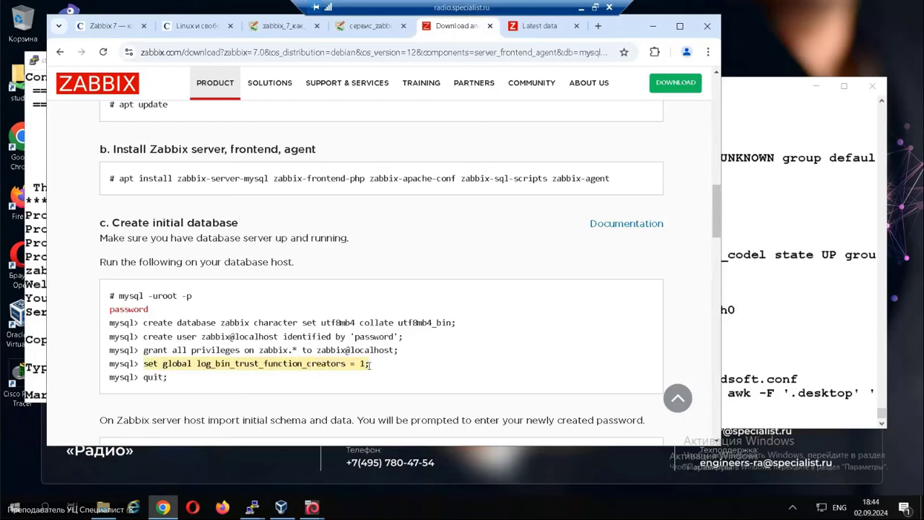
pyautogui.hotkey('ctrl', 'c')
pyautogui.hotkey('alt', 'Tab')
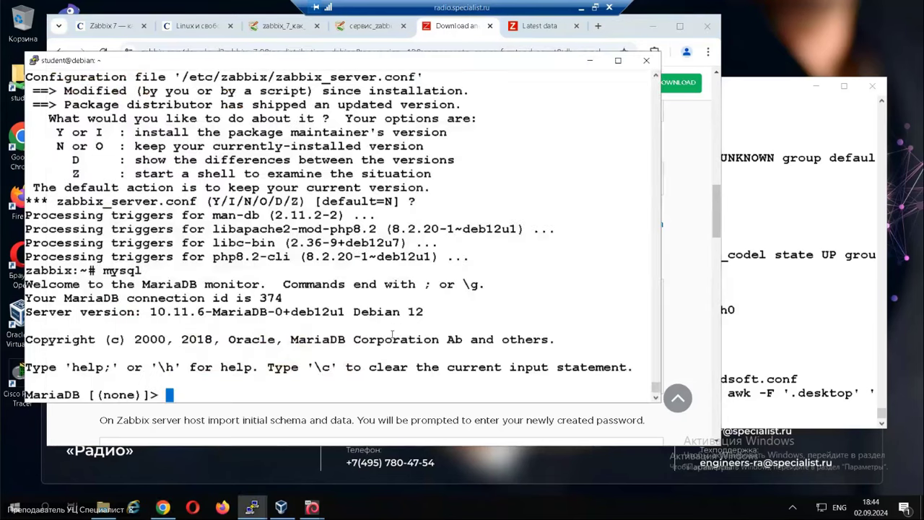
pyautogui.rightClick(392, 335)
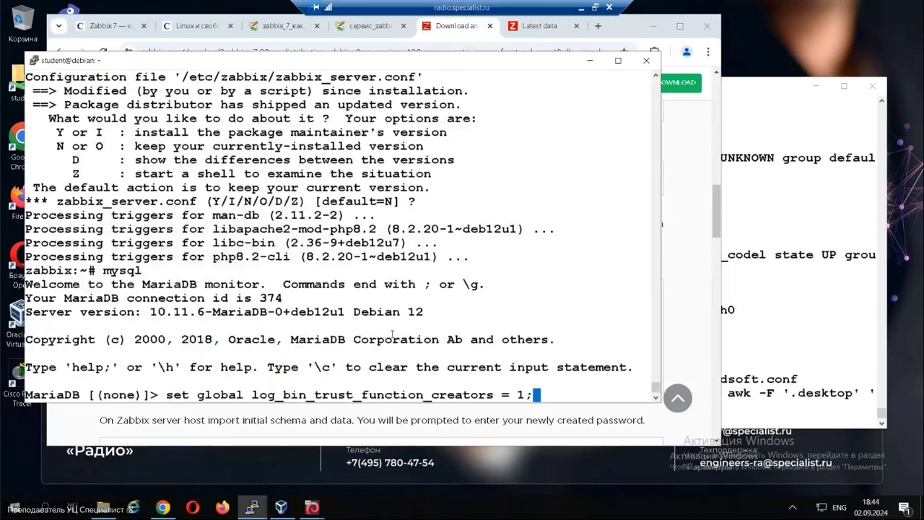
pyautogui.press('Return')
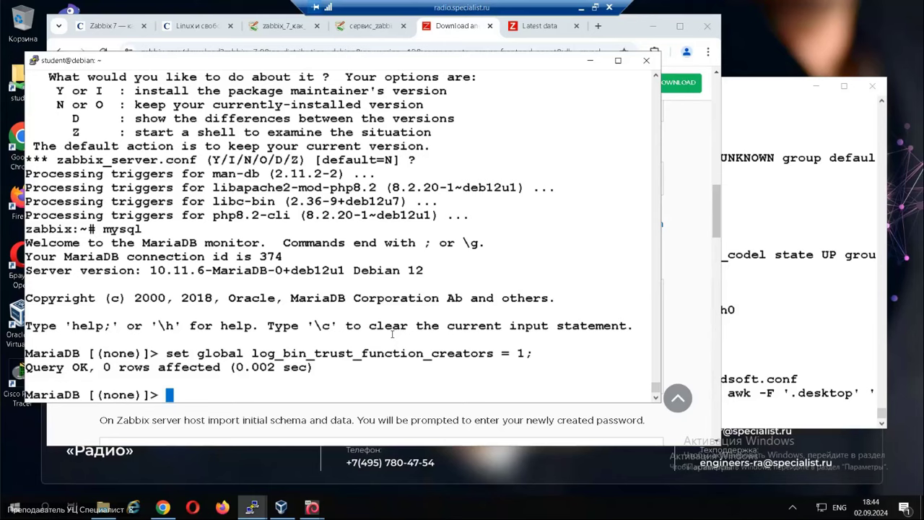
pyautogui.write('exit')
pyautogui.press('BackSpace')
pyautogui.press('BackSpace')
pyautogui.press('BackSpace')
pyautogui.press('BackSpace')
pyautogui.hotkey('ctrl', 'c')
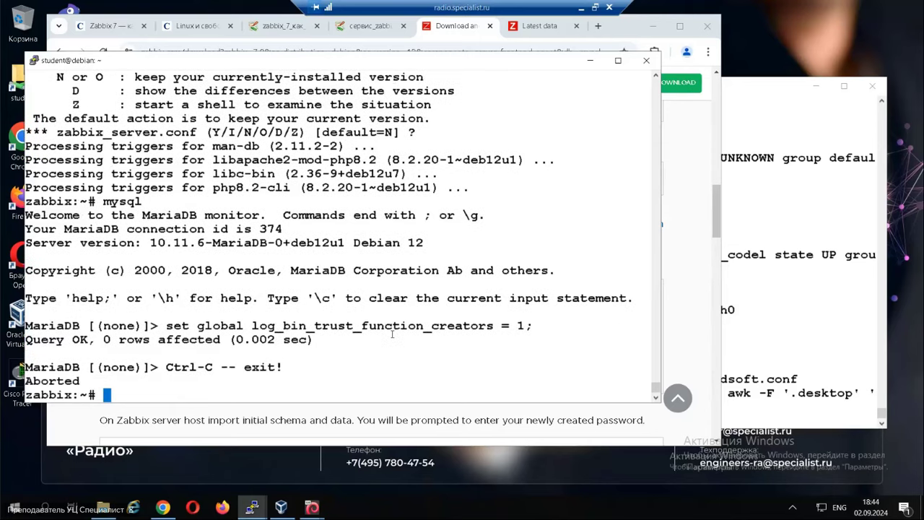
# Tail /var/log/zabbix/zabbix_server.log to check recent entries, then stop following it.
pyautogui.press('Return')
pyautogui.write('tail ')
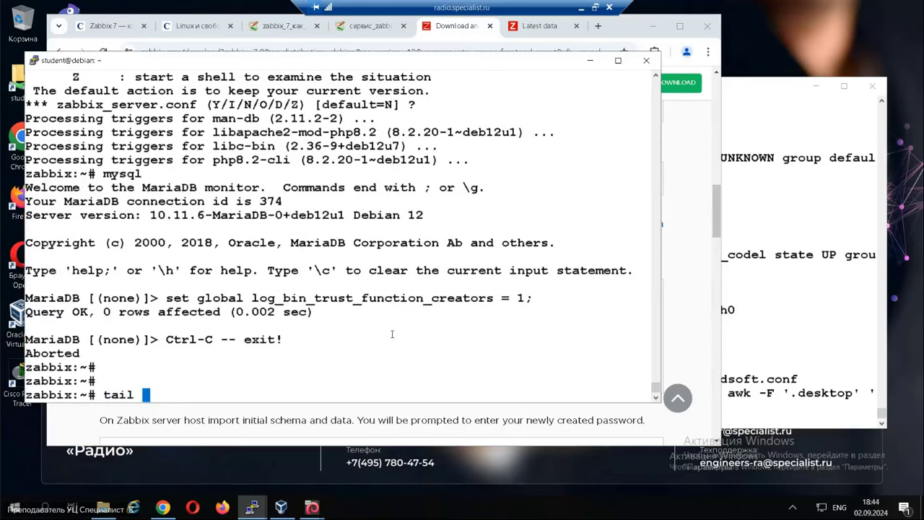
pyautogui.write('-f /var/log/z')
pyautogui.press('Tab')
pyautogui.press('Tab')
pyautogui.write('s')
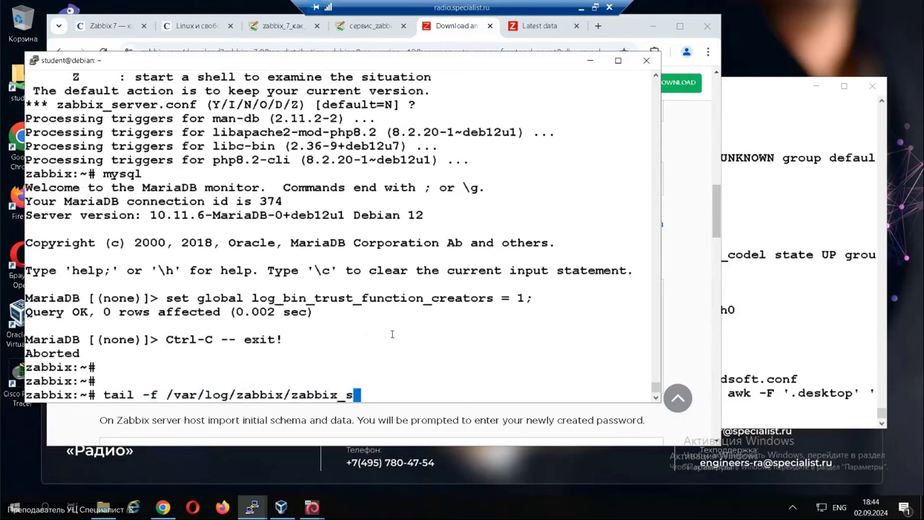
pyautogui.press('Tab')
pyautogui.press('Return')
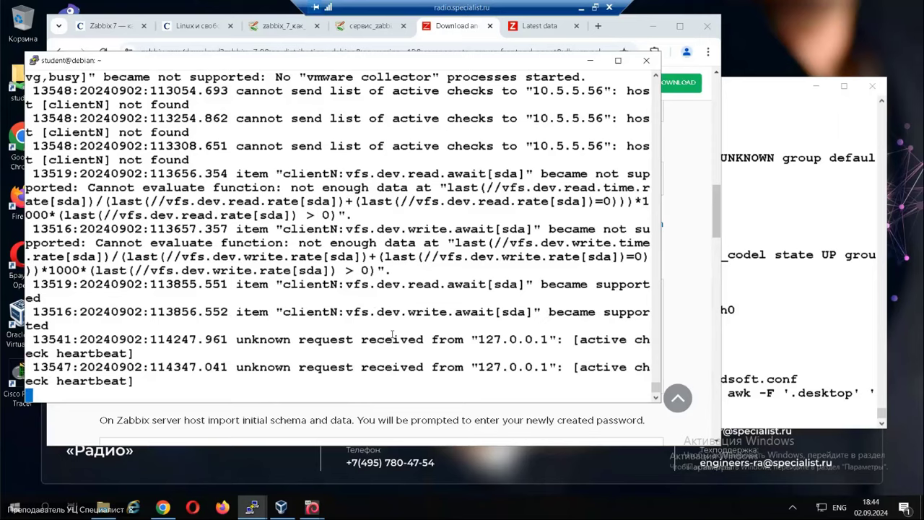
pyautogui.press('Return')
pyautogui.press('Return')
pyautogui.press('Return')
pyautogui.press('Return')
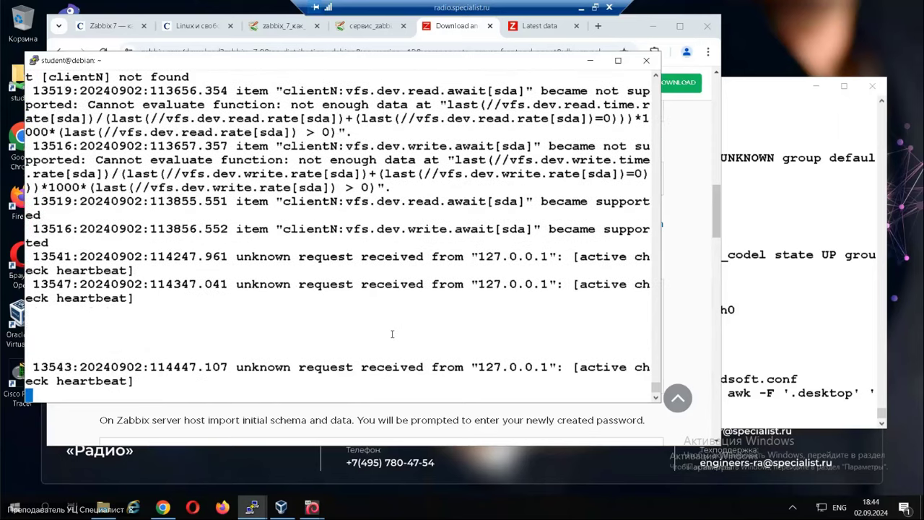
pyautogui.hotkey('ctrl', 'c')
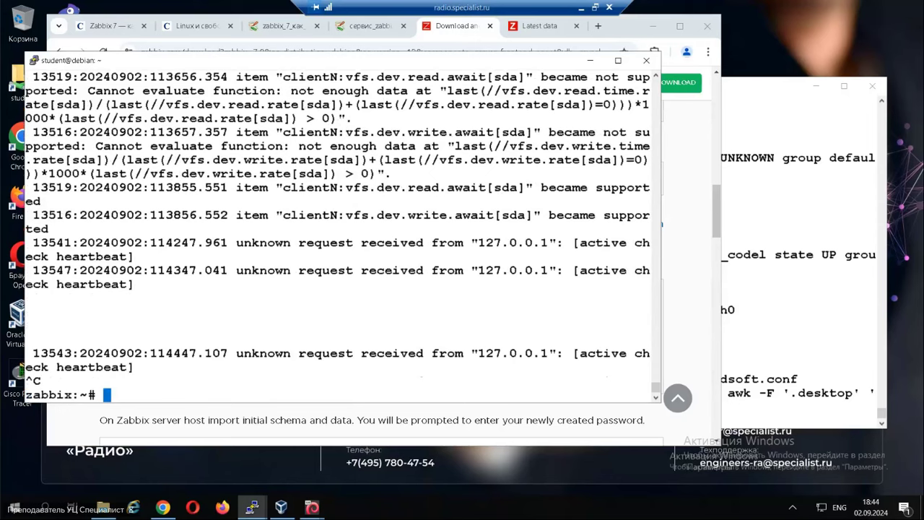
# Scroll the install guide to the schema-import and database-configuration steps.
pyautogui.click(301, 425)
pyautogui.scroll(-2, 293, 383)
pyautogui.scroll(-2, 270, 363)
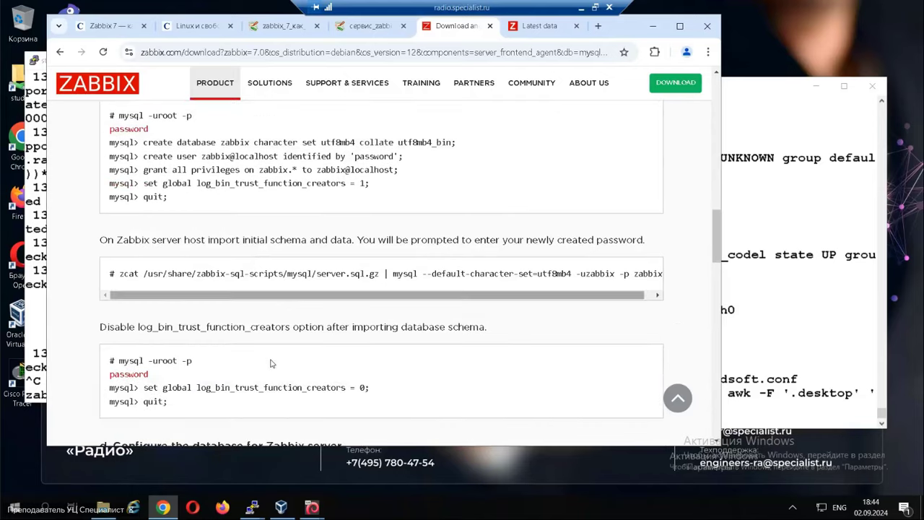
pyautogui.click(33, 334)
# Validate the Zabbix server configuration with zabbix_server -T.
pyautogui.write('se')
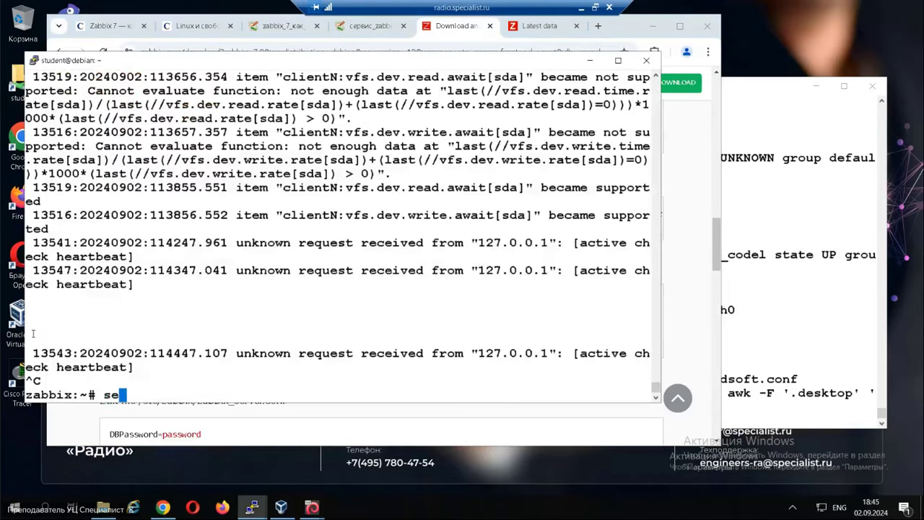
pyautogui.write('rvice zabbix-')
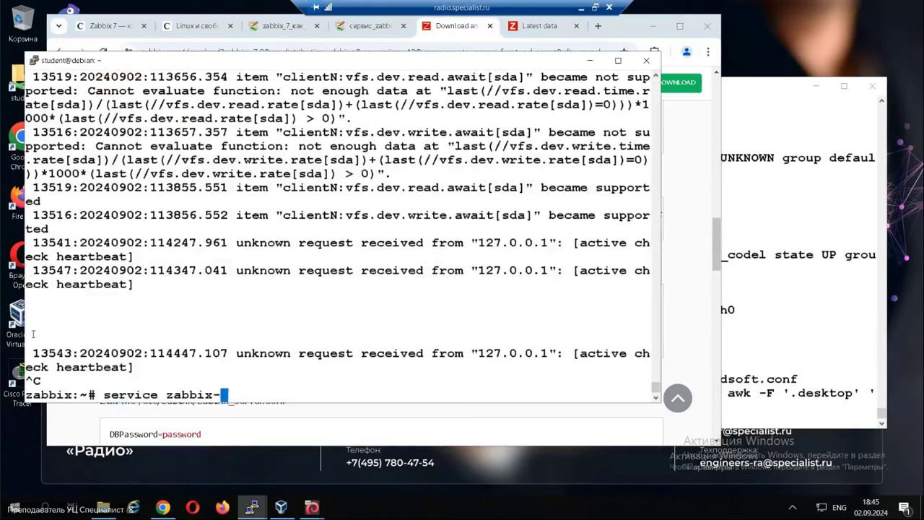
pyautogui.write('server restart')
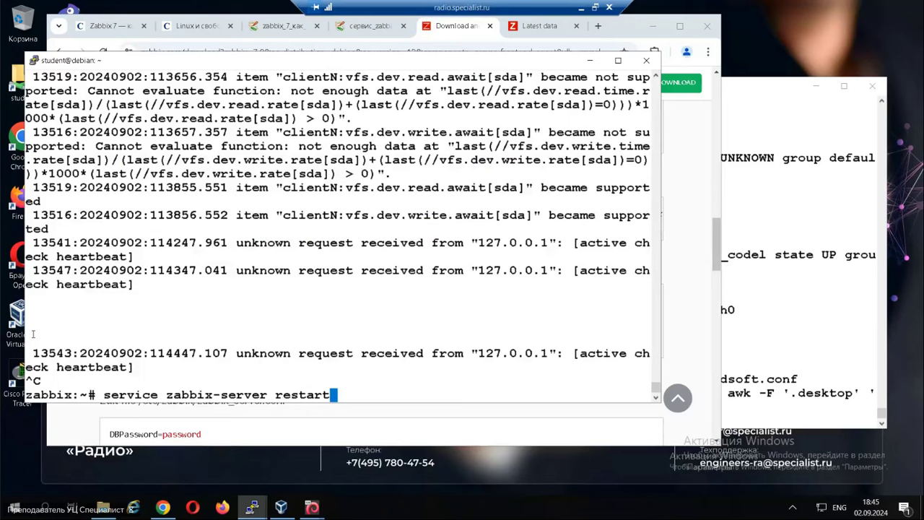
pyautogui.press('BackSpace')
pyautogui.press('BackSpace')
pyautogui.press('BackSpace')
pyautogui.press('BackSpace')
pyautogui.press('BackSpace')
pyautogui.press('BackSpace')
pyautogui.press('BackSpace')
pyautogui.press('BackSpace')
pyautogui.press('BackSpace')
pyautogui.press('BackSpace')
pyautogui.press('BackSpace')
pyautogui.press('BackSpace')
pyautogui.press('BackSpace')
pyautogui.press('BackSpace')
pyautogui.press('BackSpace')
pyautogui.press('BackSpace')
pyautogui.press('BackSpace')
pyautogui.press('BackSpace')
pyautogui.press('BackSpace')
pyautogui.press('BackSpace')
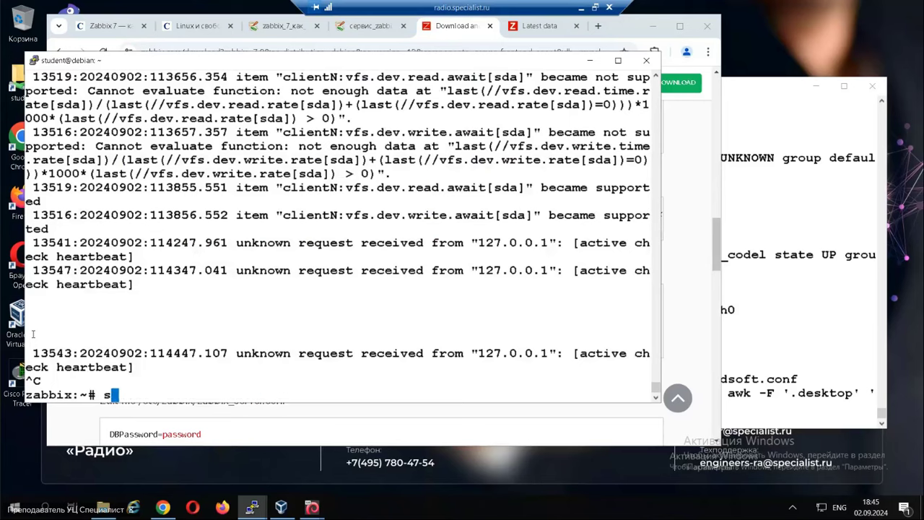
pyautogui.write('zabbix_server -')
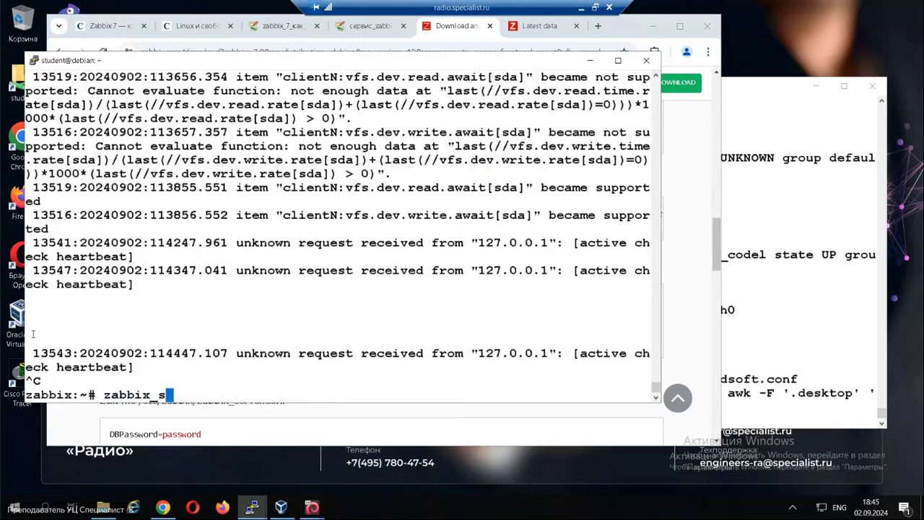
pyautogui.write('T')
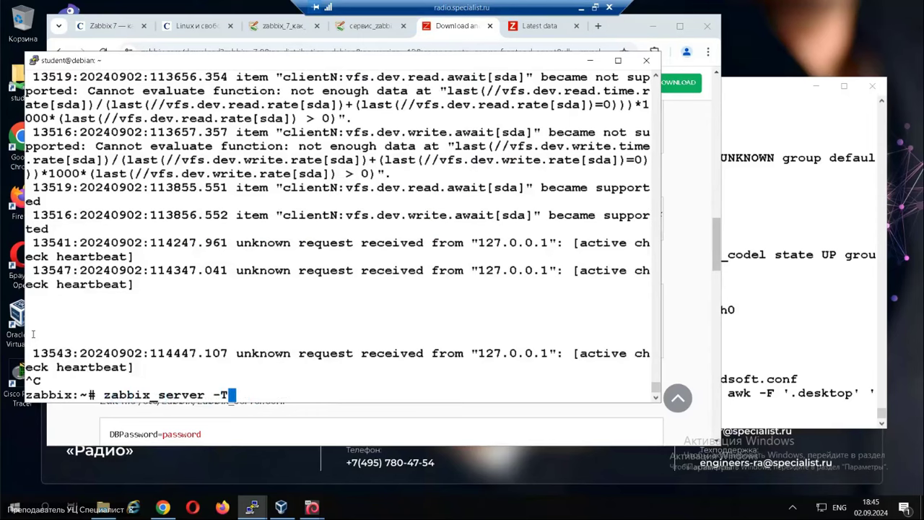
pyautogui.press('Return')
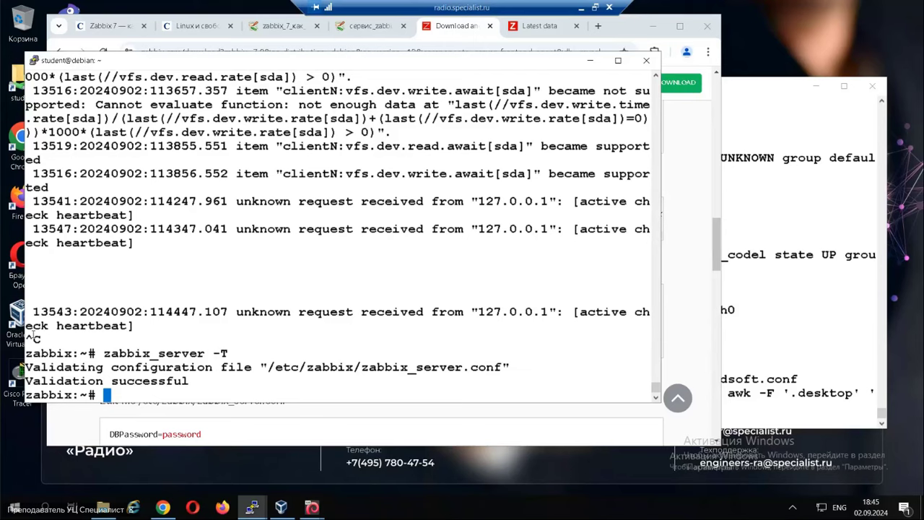
# Restart zabbix-server and follow zabbix_server.log as the database upgrade runs.
pyautogui.write('service za')
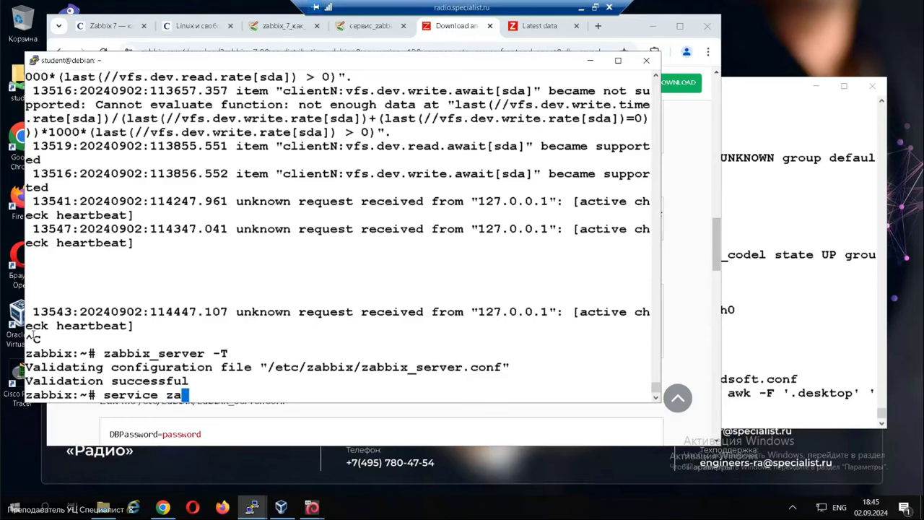
pyautogui.write('bbix-server restart')
pyautogui.press('Return')
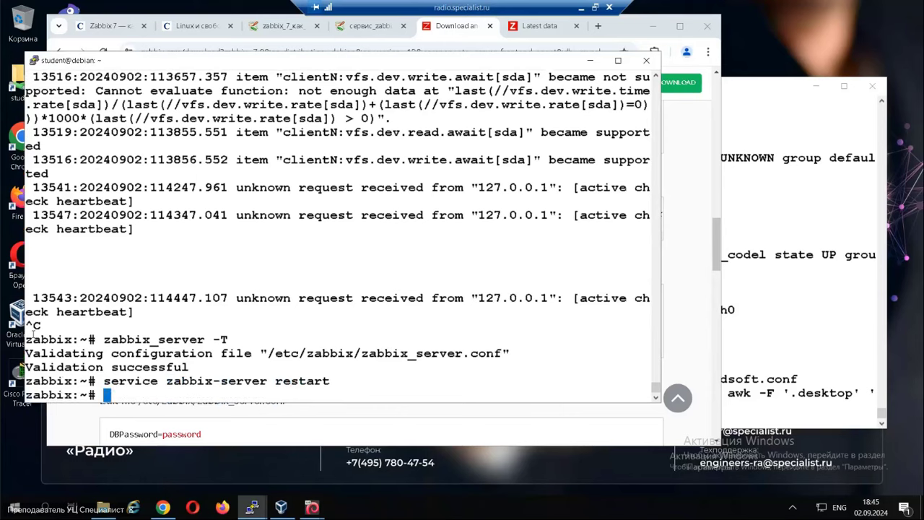
pyautogui.write('t')
pyautogui.press('Up')
pyautogui.press('Return')
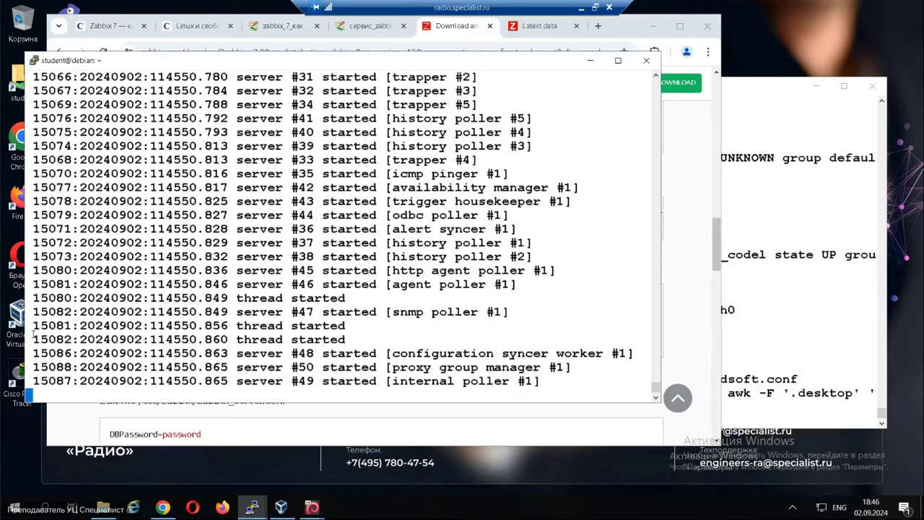
# Stop following the log once the upgraded server's processes have started.
pyautogui.hotkey('ctrl', 'c')
pyautogui.press('Return')
pyautogui.press('Return')
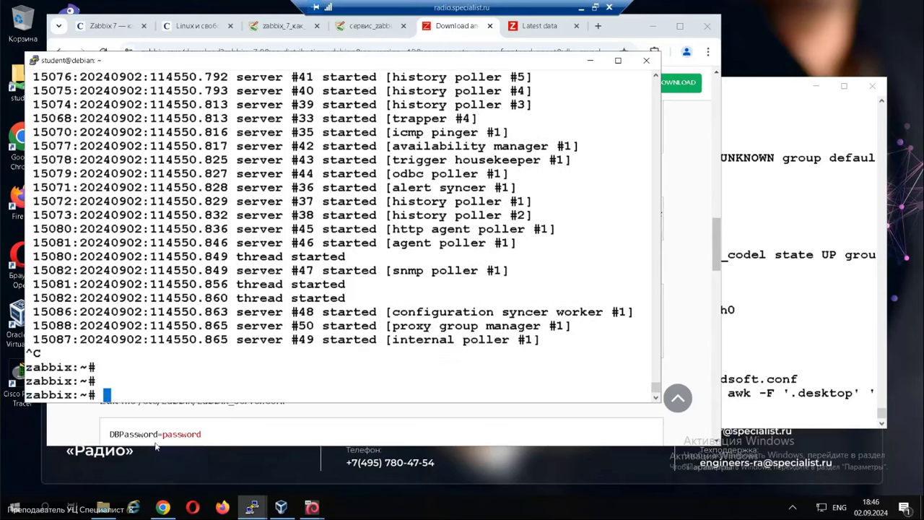
# Run 'set global log_bin_trust_function_creators = 0' in MariaDB, then quit the client.
pyautogui.click(90, 421)
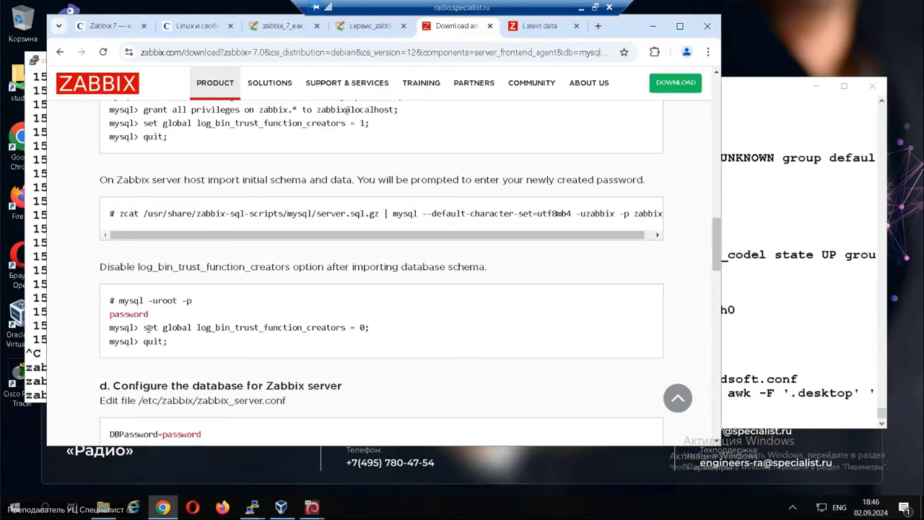
pyautogui.moveTo(162, 327); pyautogui.dragTo(375, 330)
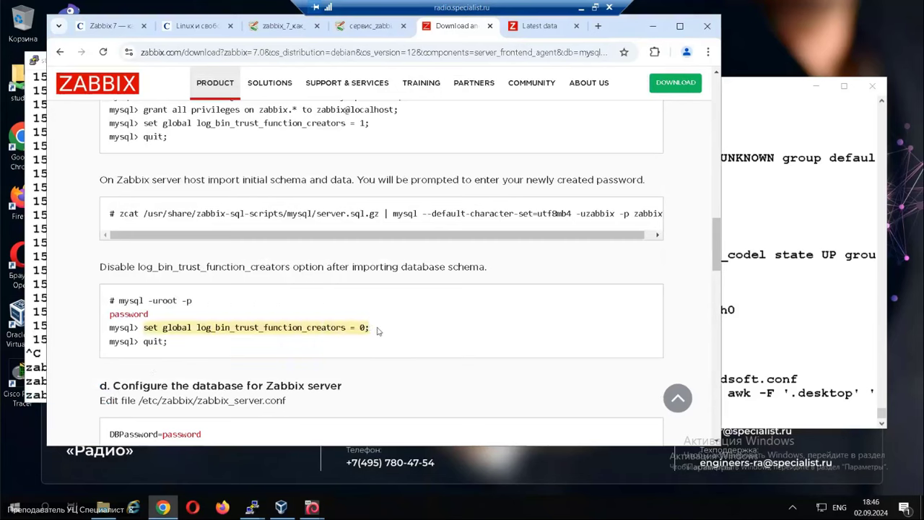
pyautogui.click(33, 337)
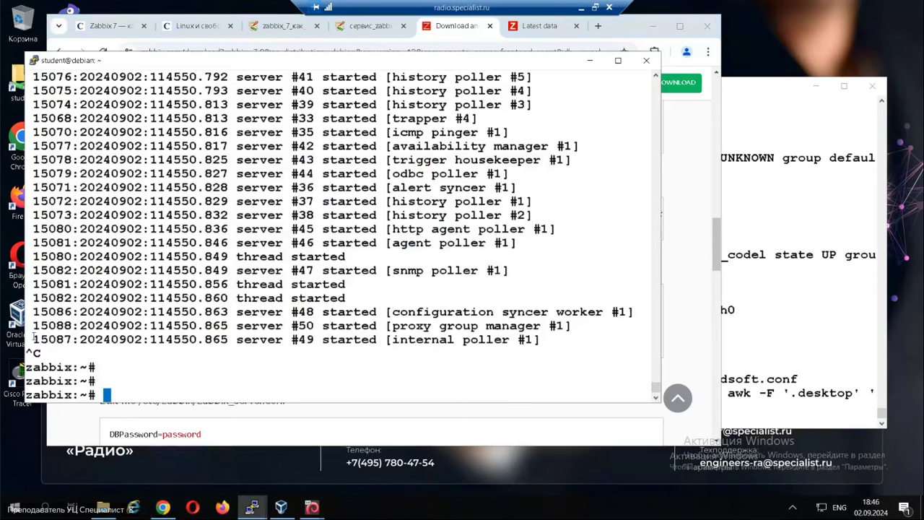
pyautogui.press('Up')
pyautogui.press('Up')
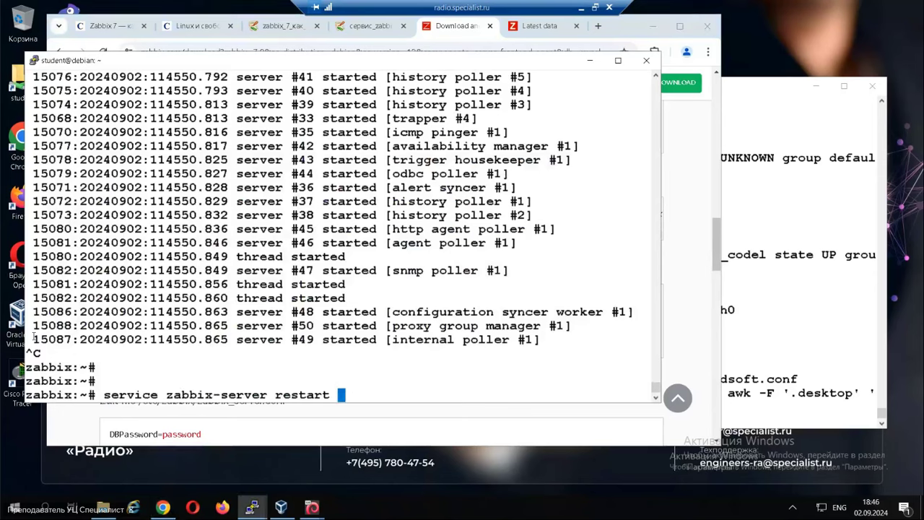
pyautogui.press('Up')
pyautogui.press('Up')
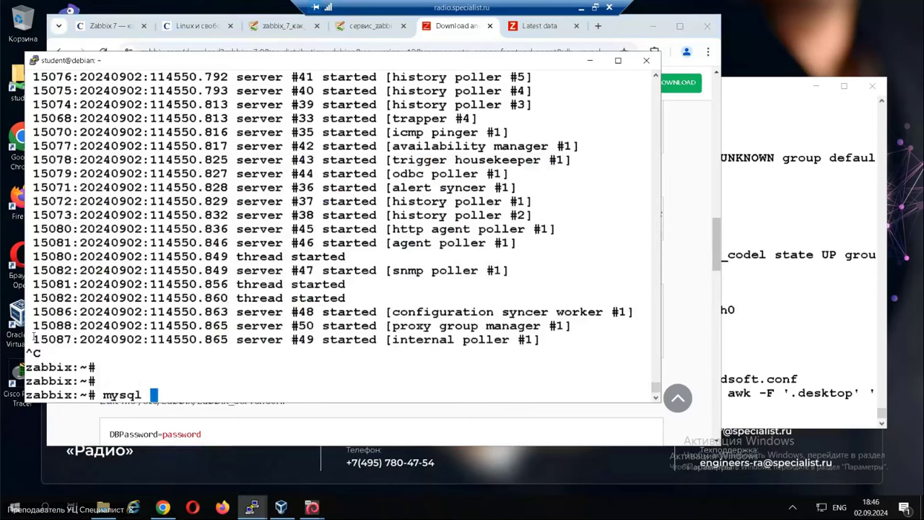
pyautogui.press('Return')
pyautogui.rightClick(136, 342)
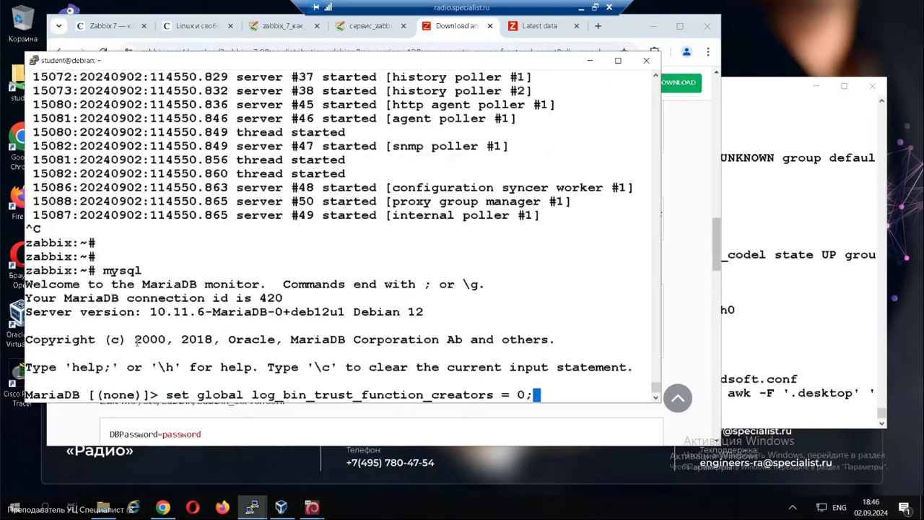
pyautogui.press('Return')
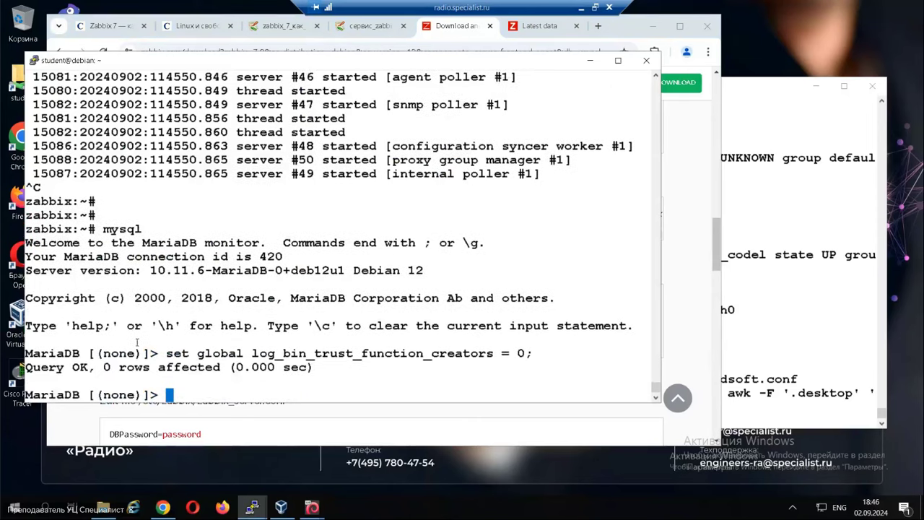
pyautogui.hotkey('ctrl', 'c')
pyautogui.press('Return')
pyautogui.press('Return')
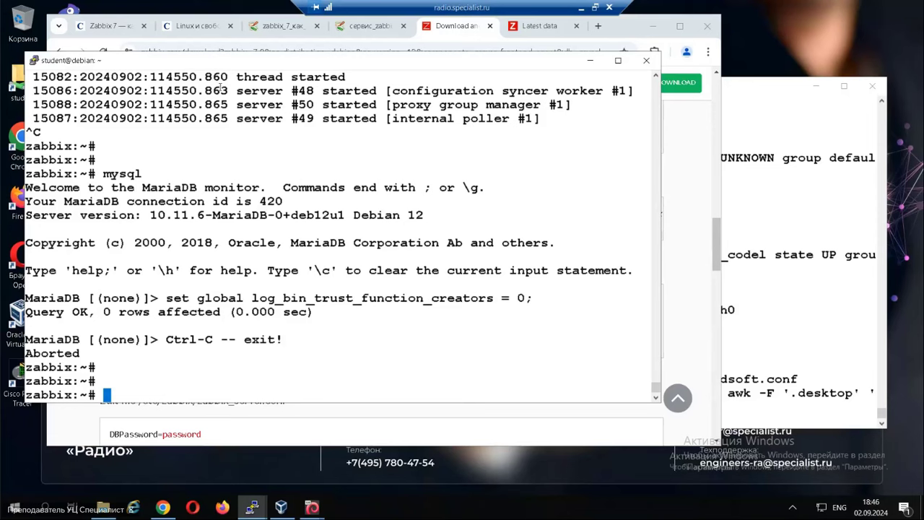
pyautogui.click(453, 29)
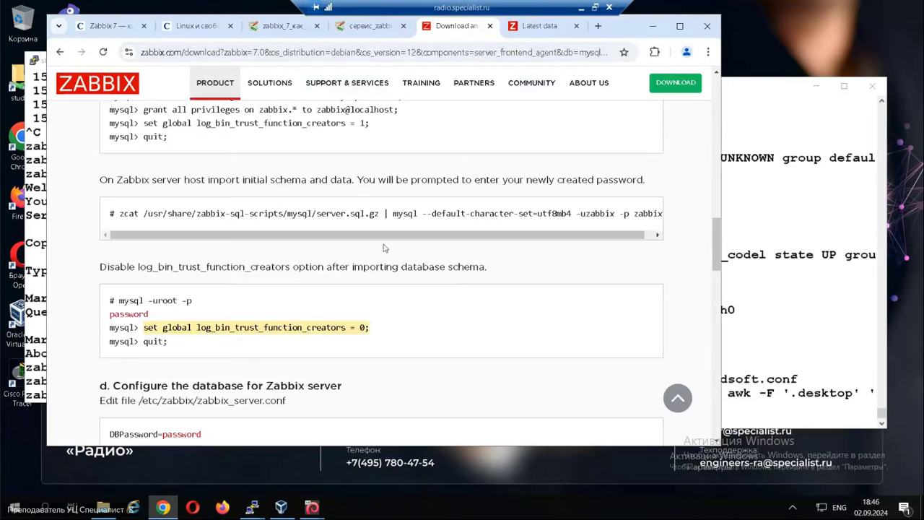
# From Latest data, go to the Autoregistration actions page under Configuration.
pyautogui.click(549, 32)
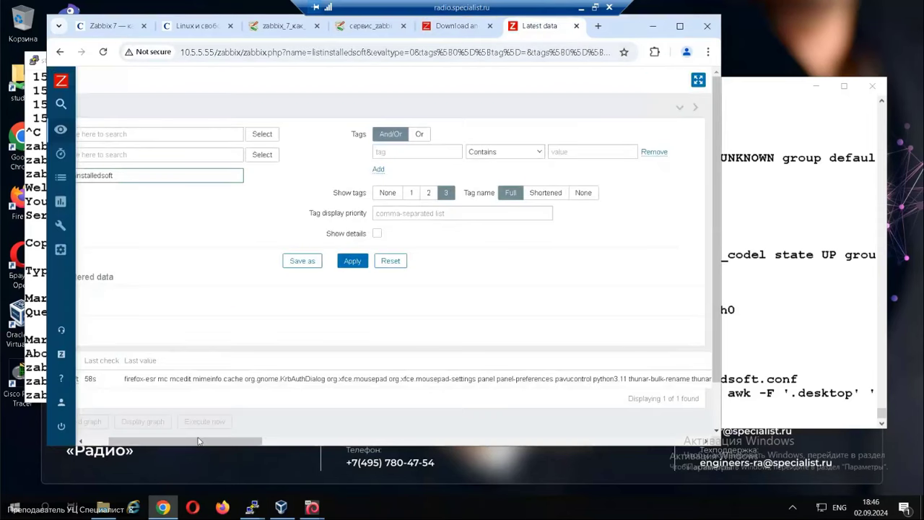
pyautogui.moveTo(201, 444); pyautogui.dragTo(178, 444)
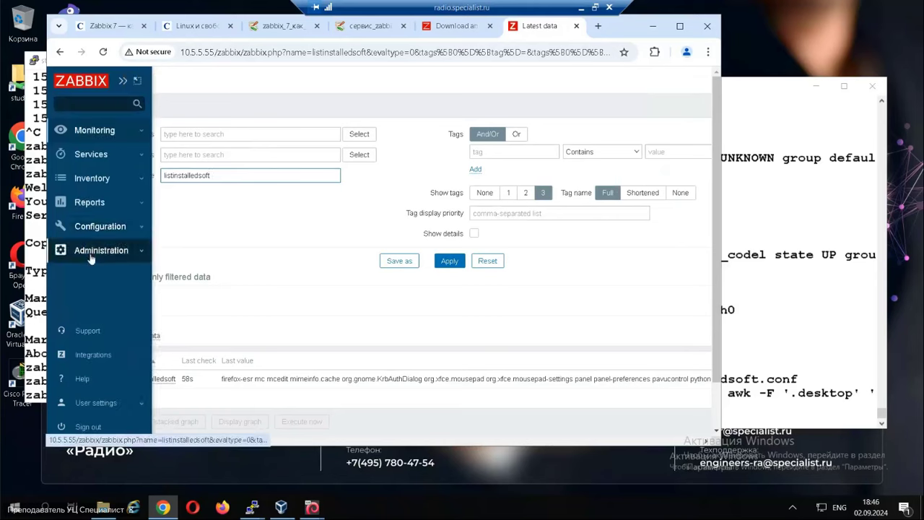
pyautogui.click(91, 250)
pyautogui.click(94, 229)
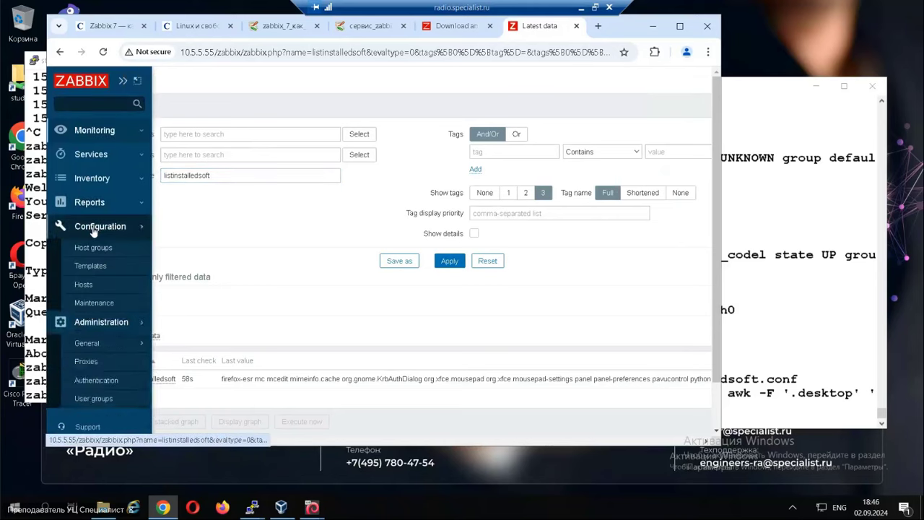
pyautogui.moveTo(110, 319)
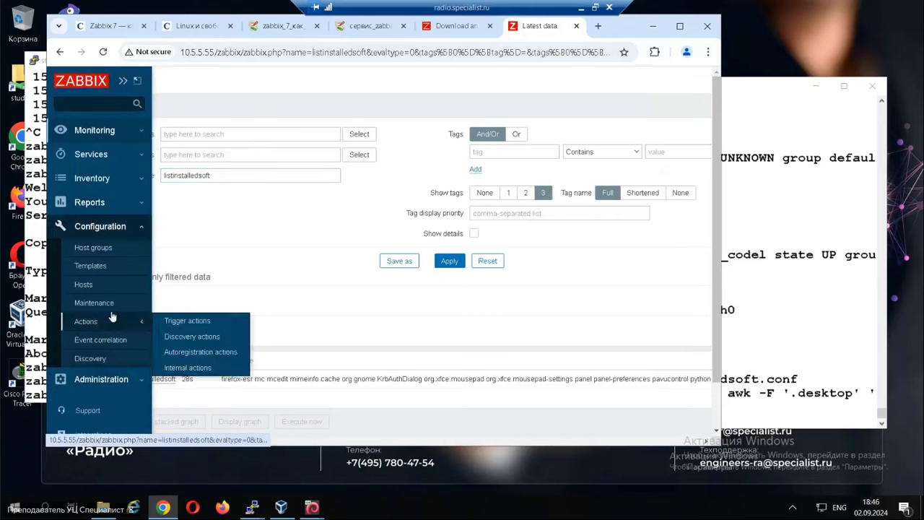
pyautogui.click(207, 354)
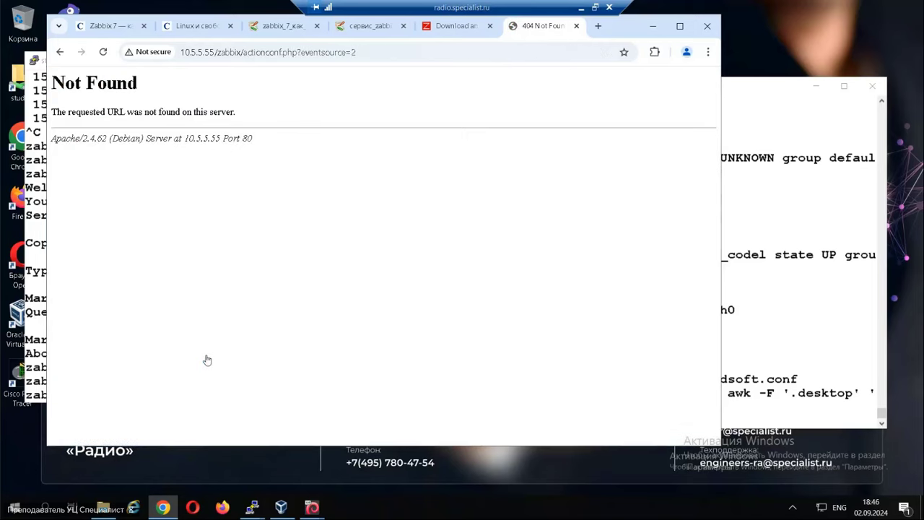
# Trim the broken address back to 10.5.5.55/zabbix/ and load it.
pyautogui.click(241, 52)
pyautogui.click(240, 52)
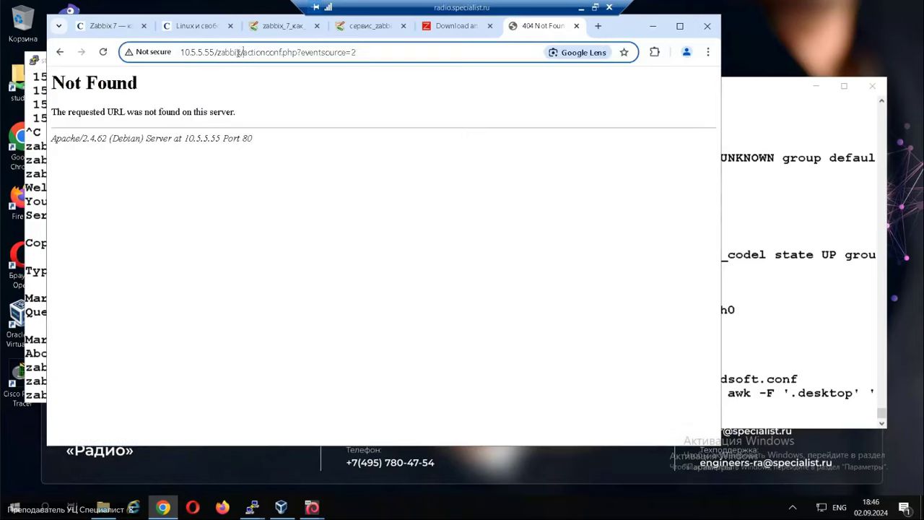
pyautogui.moveTo(244, 52); pyautogui.dragTo(427, 58)
pyautogui.press('BackSpace')
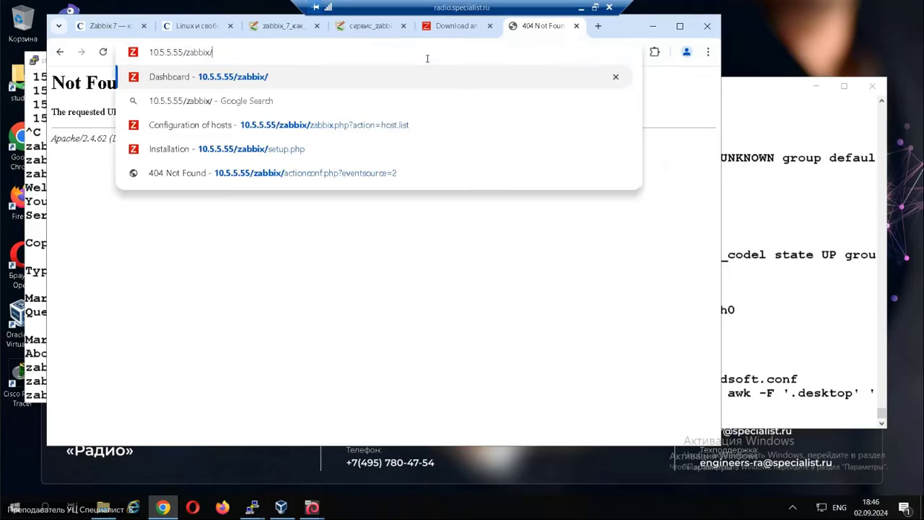
pyautogui.press('Return')
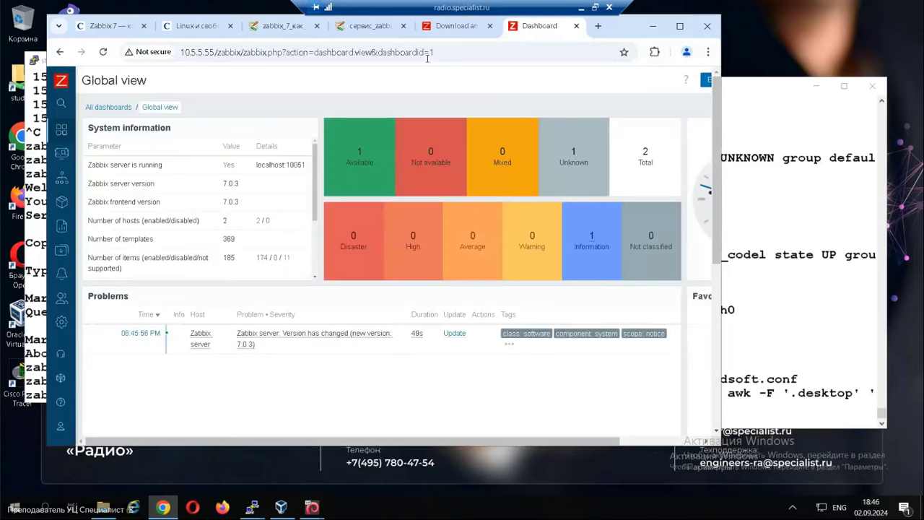
# Open the Administration > General > Autoregistration settings page.
pyautogui.moveTo(59, 244)
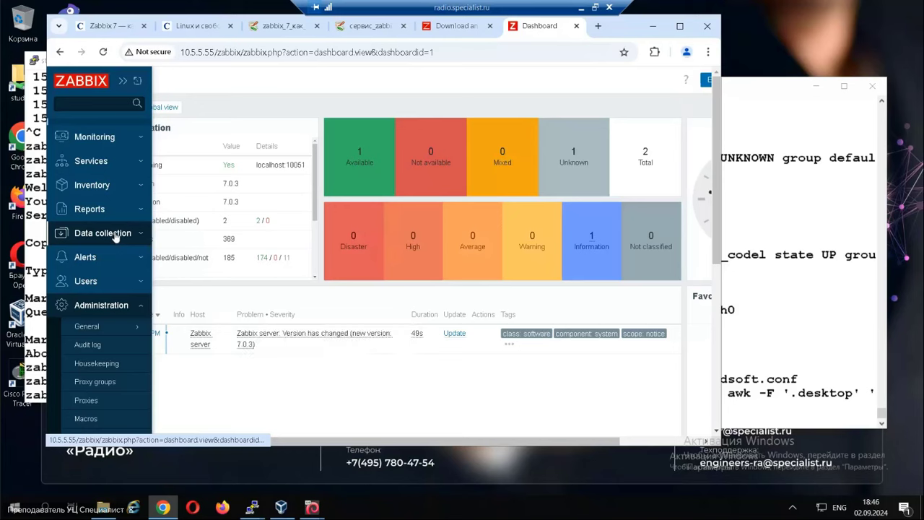
pyautogui.click(115, 234)
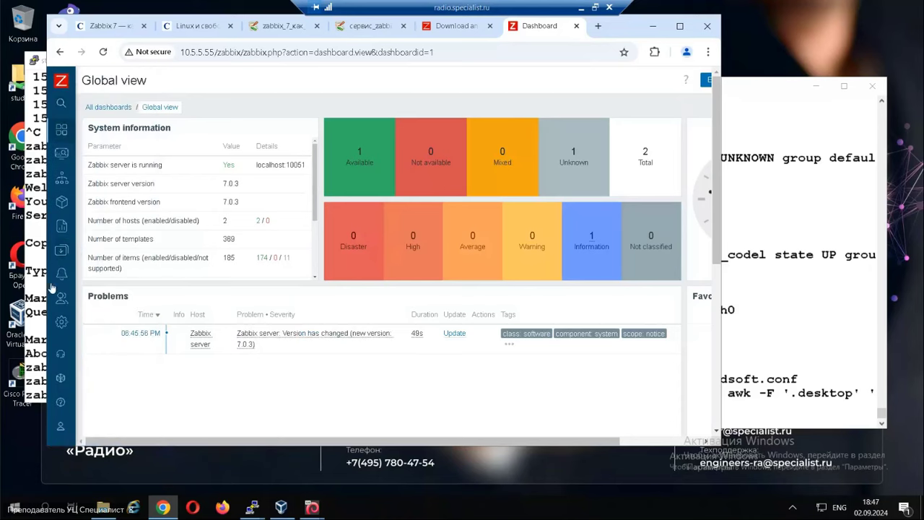
pyautogui.moveTo(84, 208)
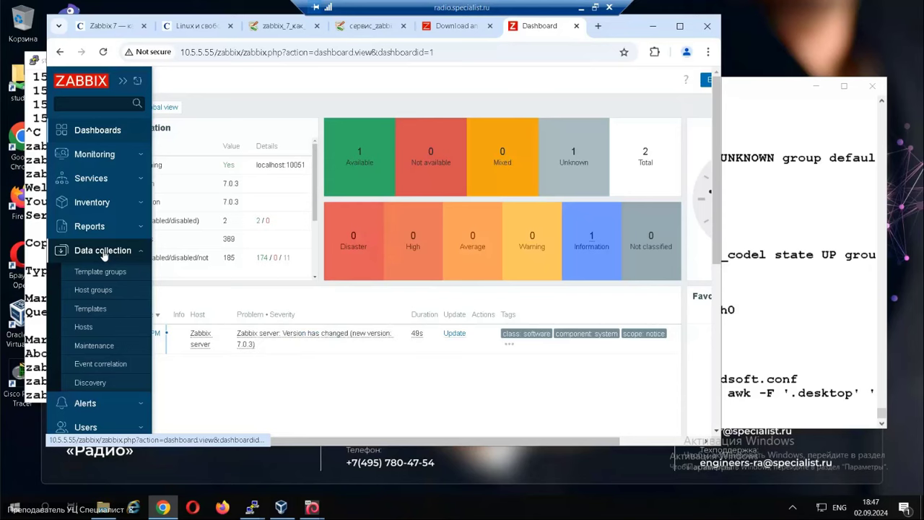
pyautogui.click(84, 328)
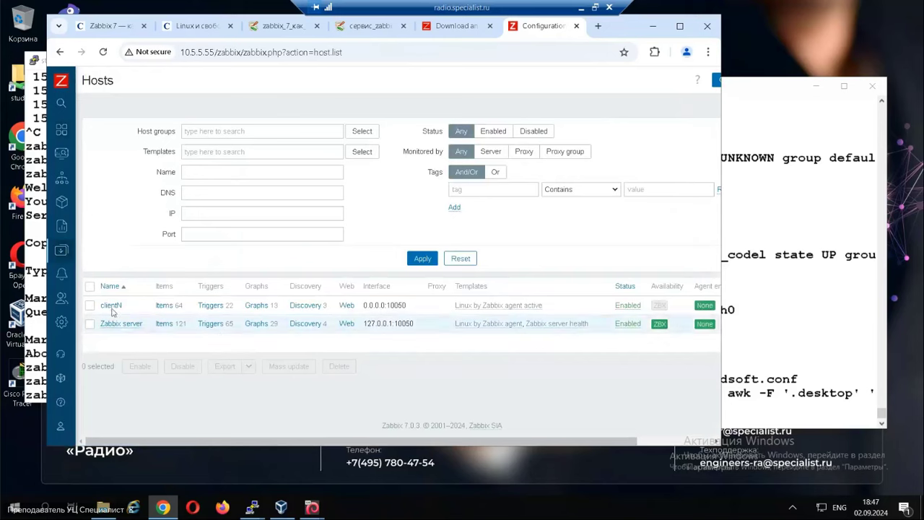
pyautogui.moveTo(71, 309)
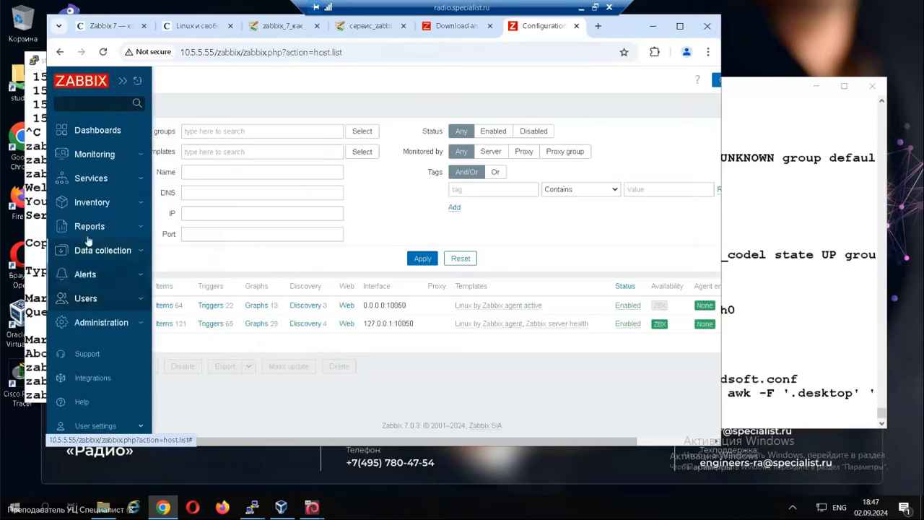
pyautogui.click(85, 324)
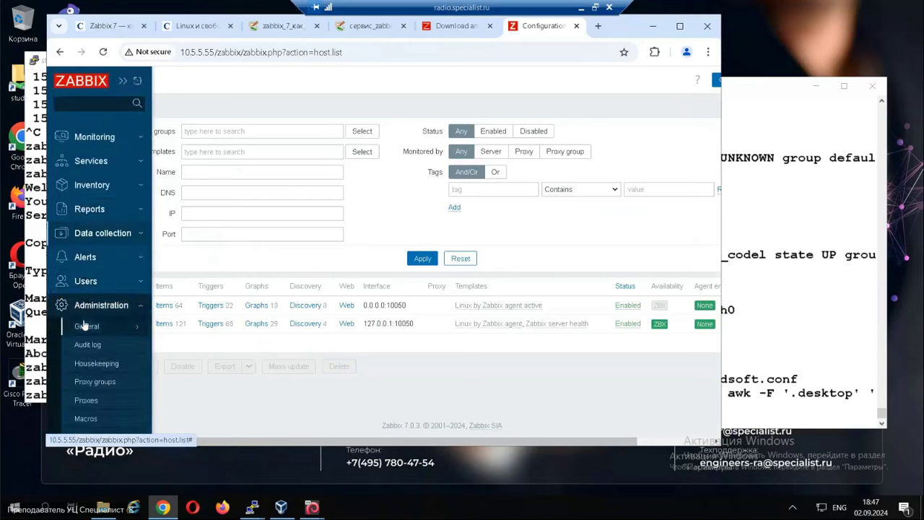
pyautogui.click(102, 233)
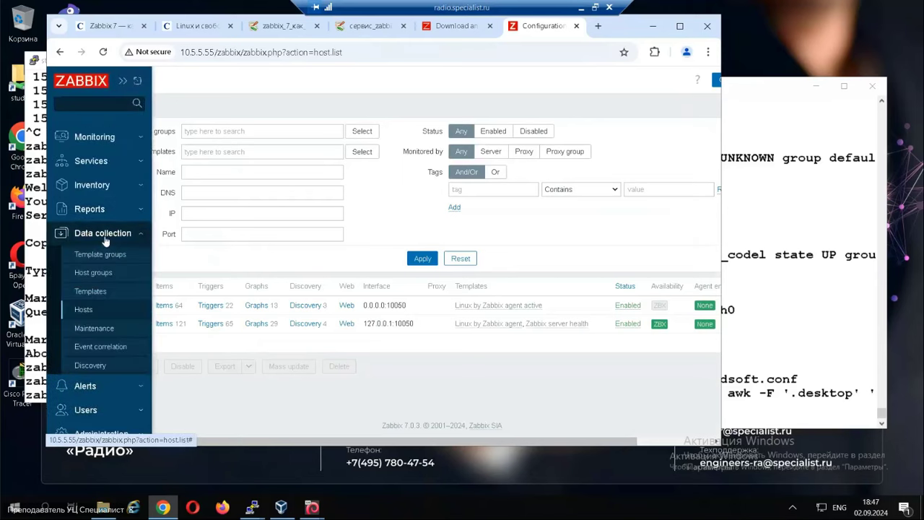
pyautogui.click(99, 389)
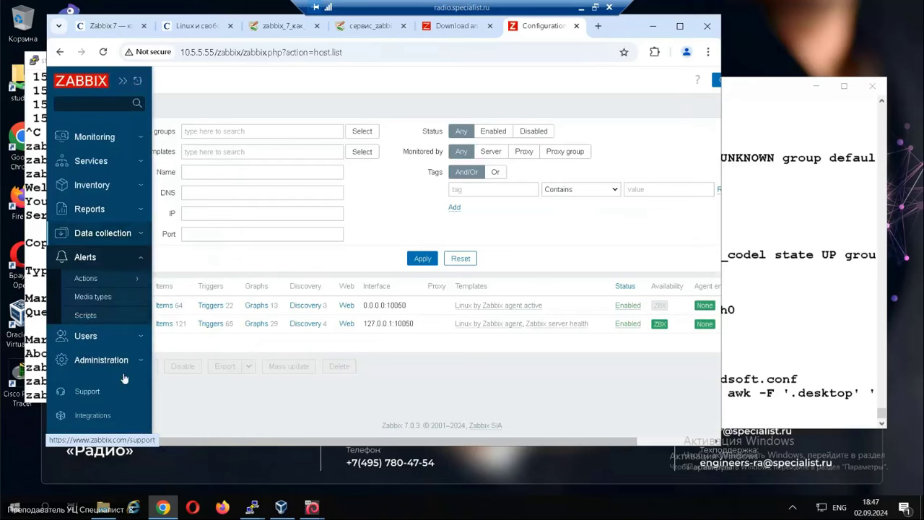
pyautogui.click(115, 361)
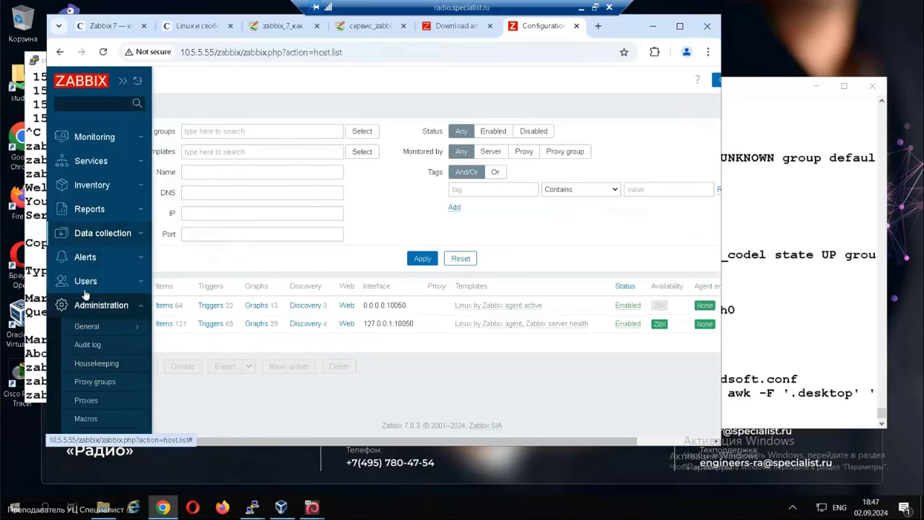
pyautogui.click(96, 186)
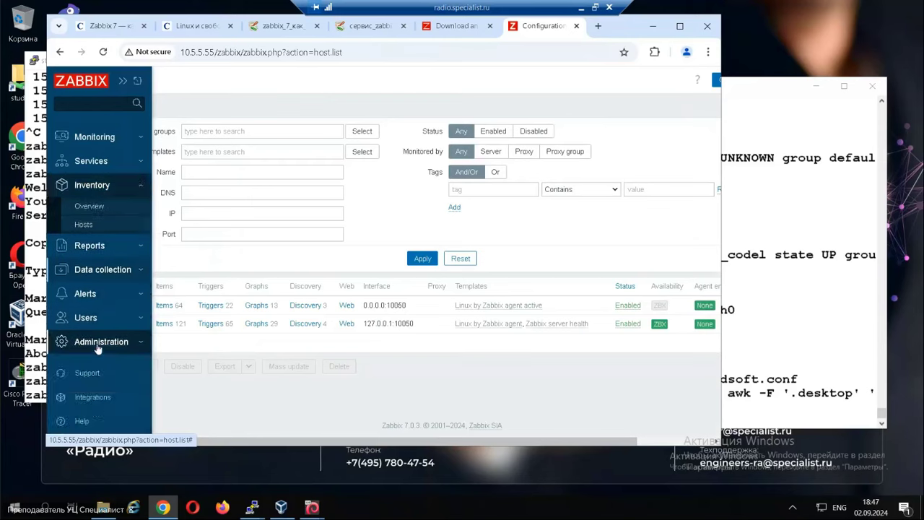
pyautogui.click(97, 349)
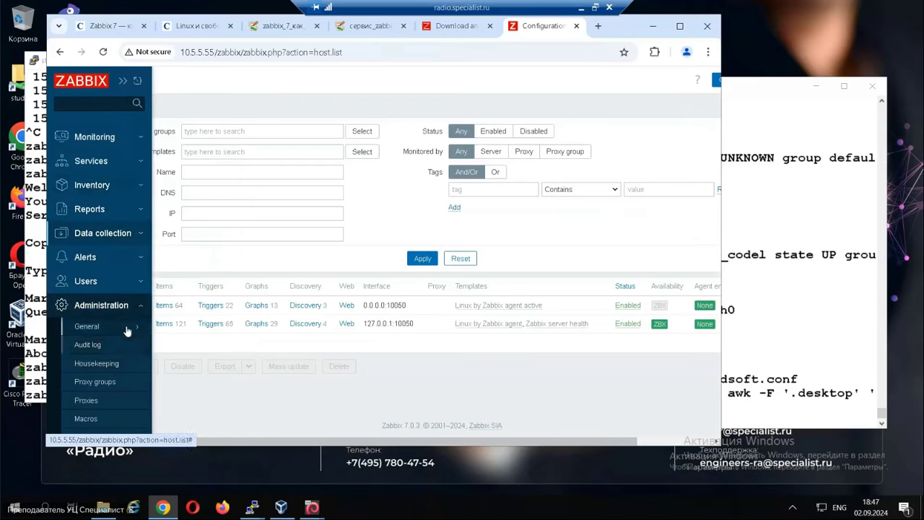
pyautogui.click(126, 330)
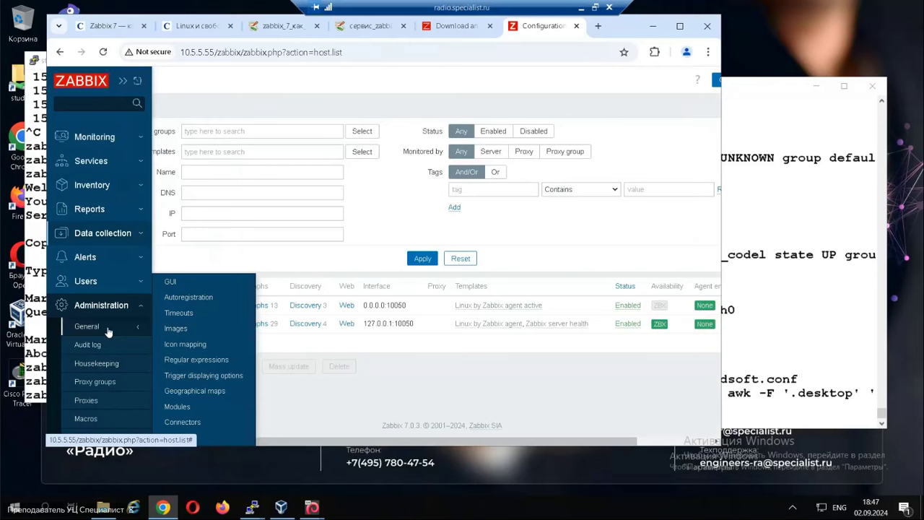
pyautogui.click(187, 297)
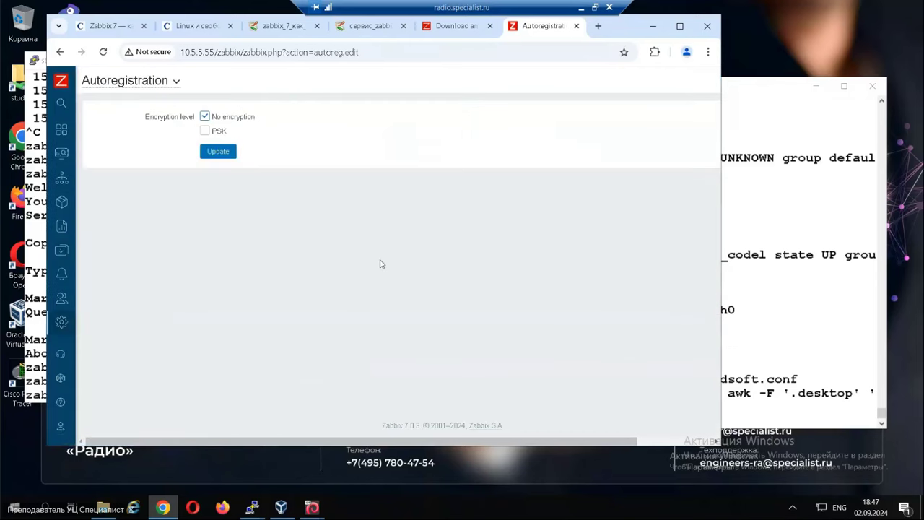
# Open the Alerts > Actions > Autoregistration actions list.
pyautogui.moveTo(76, 229)
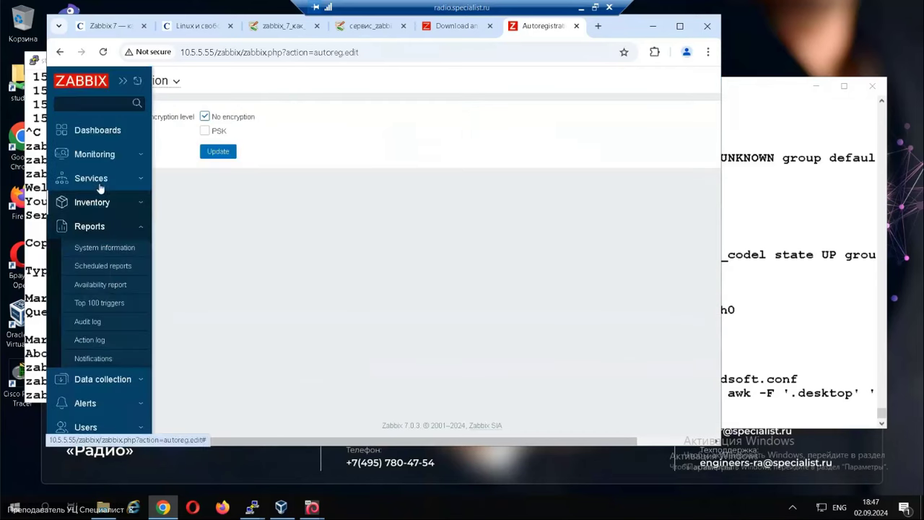
pyautogui.click(97, 179)
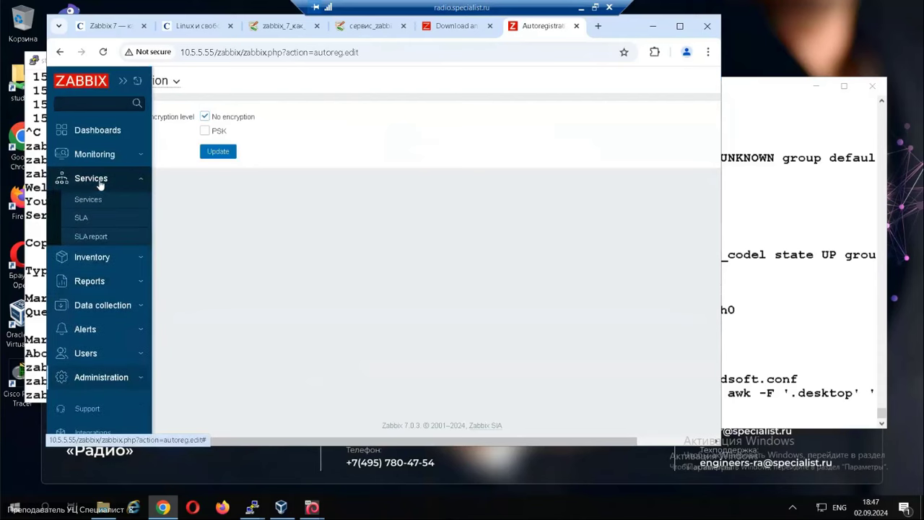
pyautogui.click(94, 259)
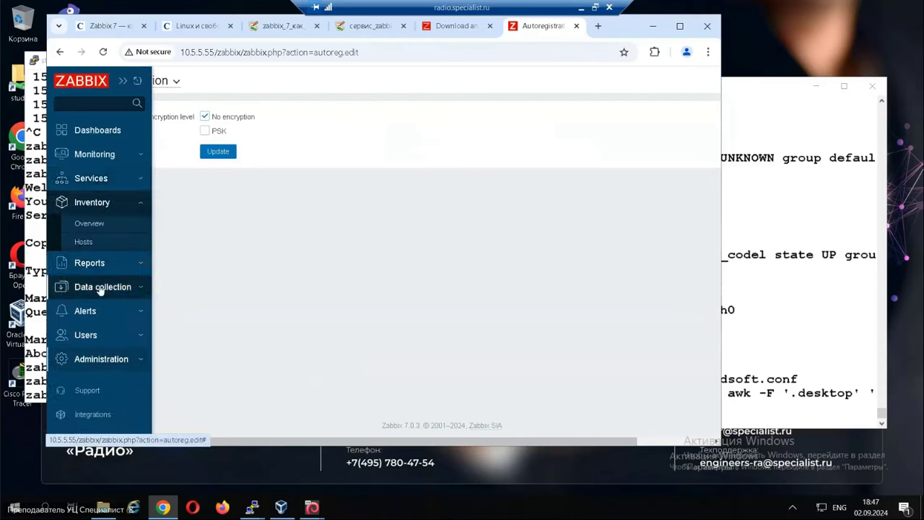
pyautogui.click(101, 287)
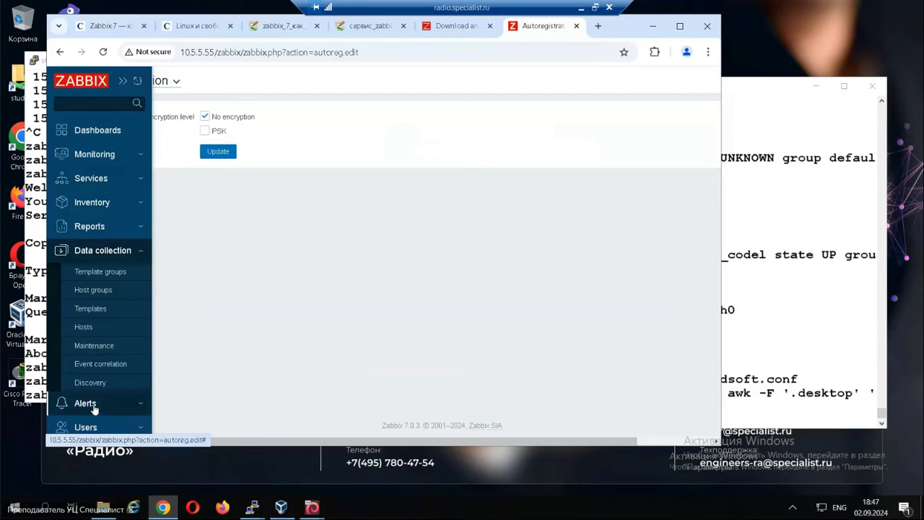
pyautogui.click(93, 406)
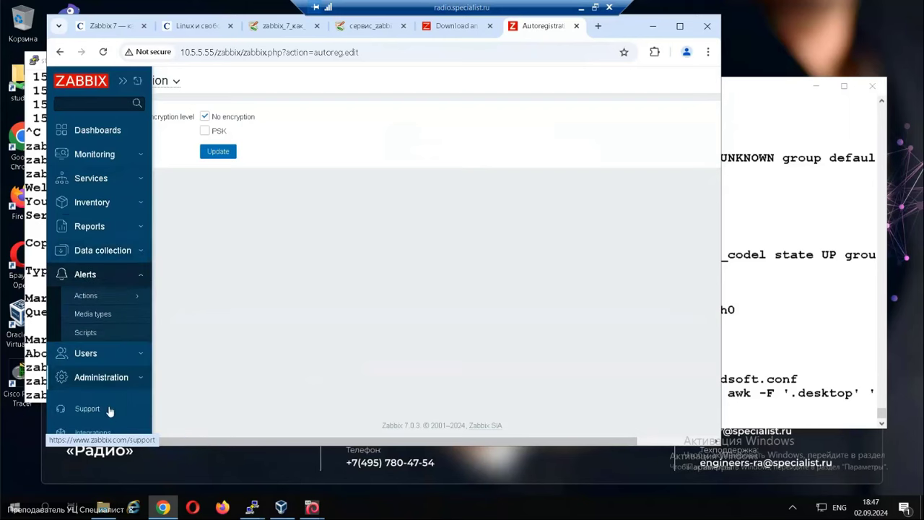
pyautogui.click(90, 298)
pyautogui.click(201, 341)
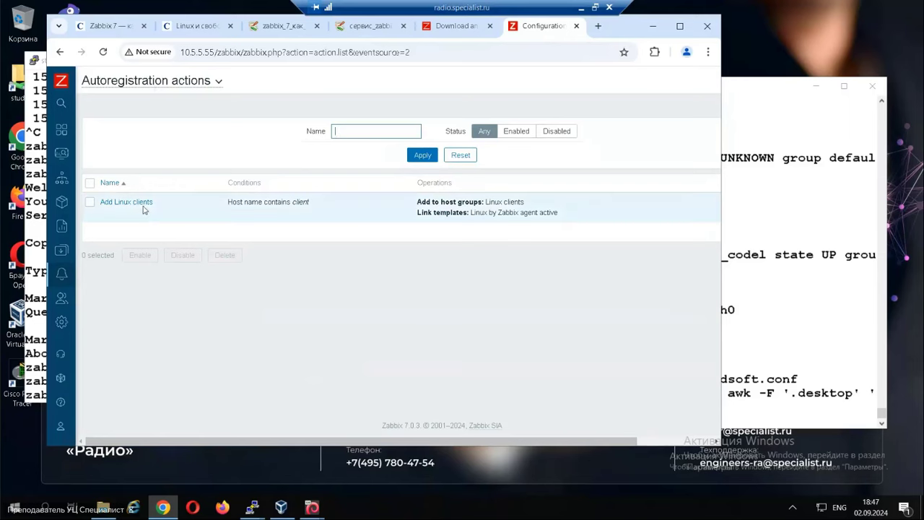
pyautogui.click(130, 203)
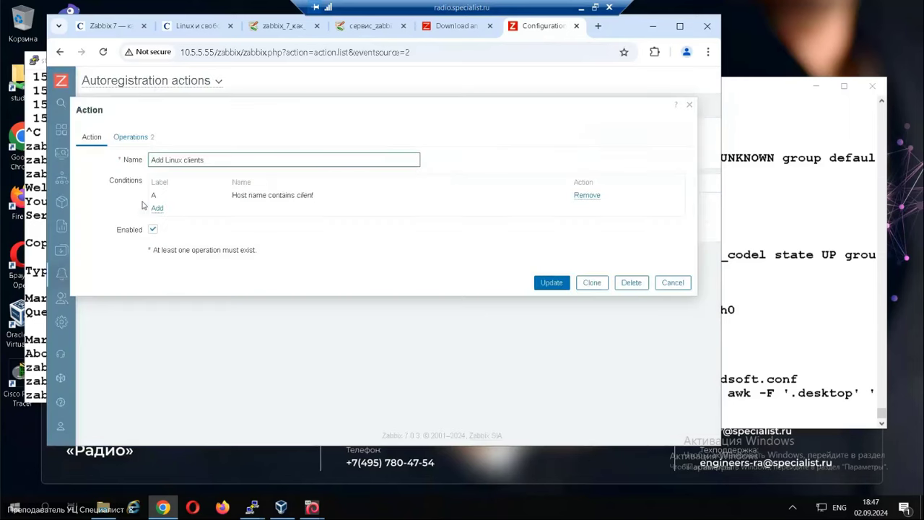
pyautogui.click(133, 139)
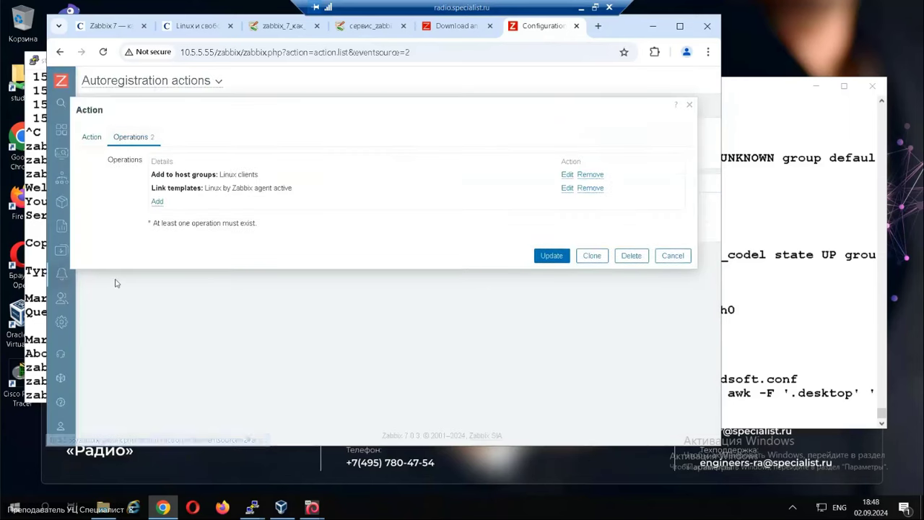
pyautogui.click(156, 204)
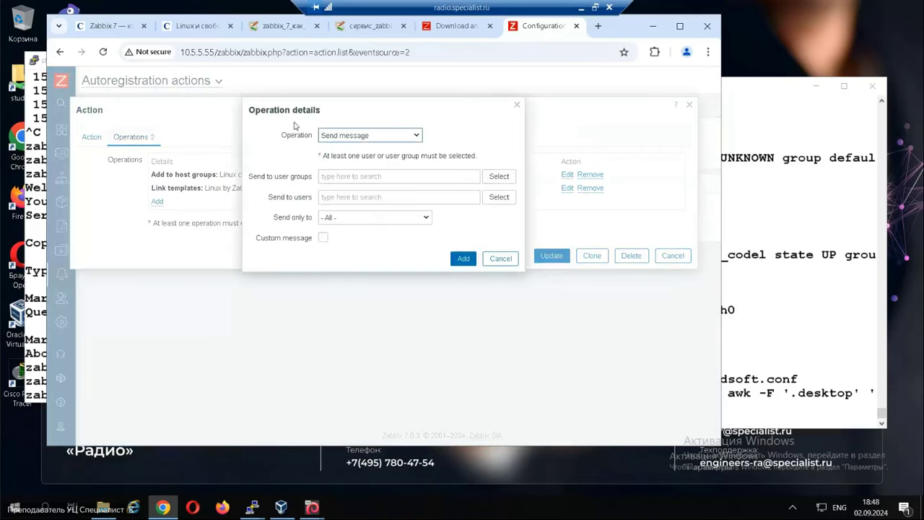
pyautogui.click(353, 135)
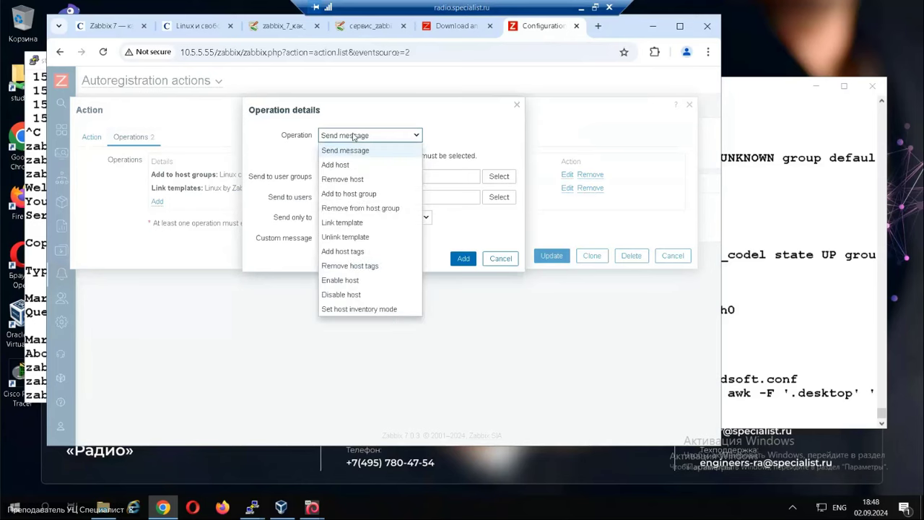
pyautogui.click(369, 310)
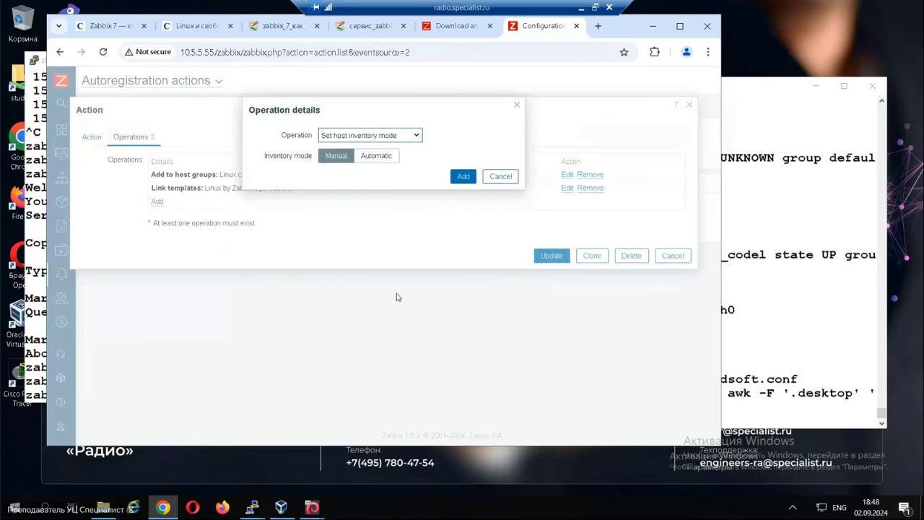
pyautogui.click(376, 156)
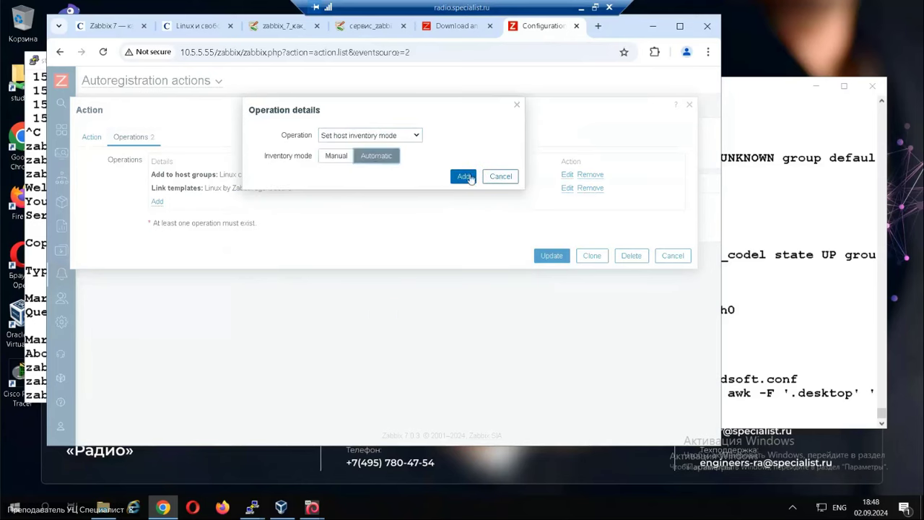
pyautogui.click(466, 177)
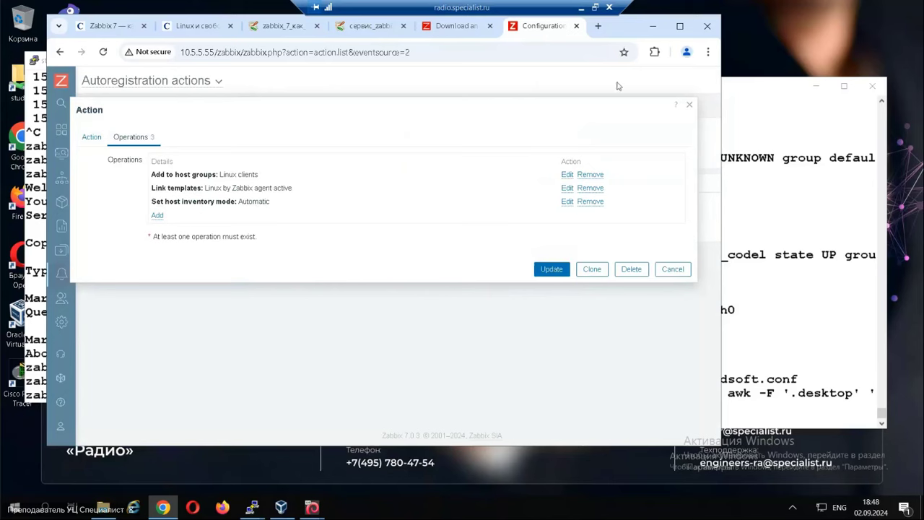
pyautogui.click(673, 270)
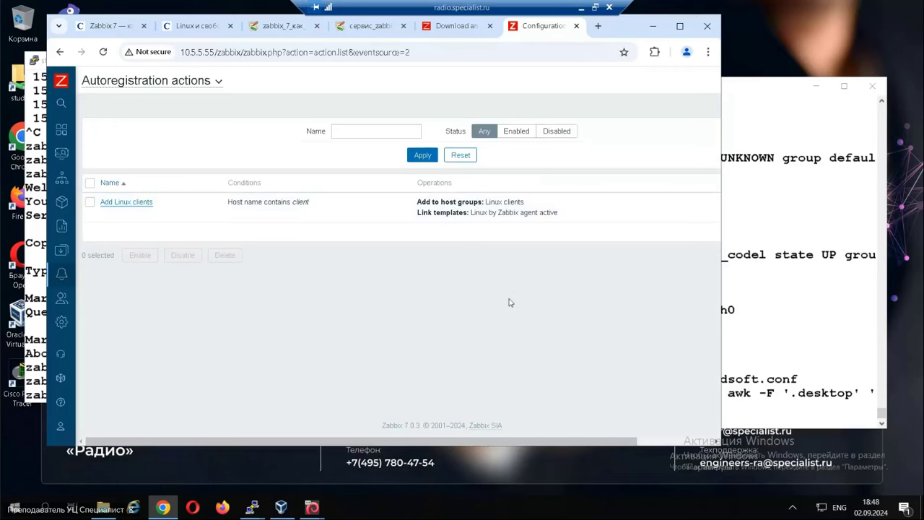
# Delete the clientN host in Data collection > Hosts, leaving only Zabbix server.
pyautogui.moveTo(59, 296)
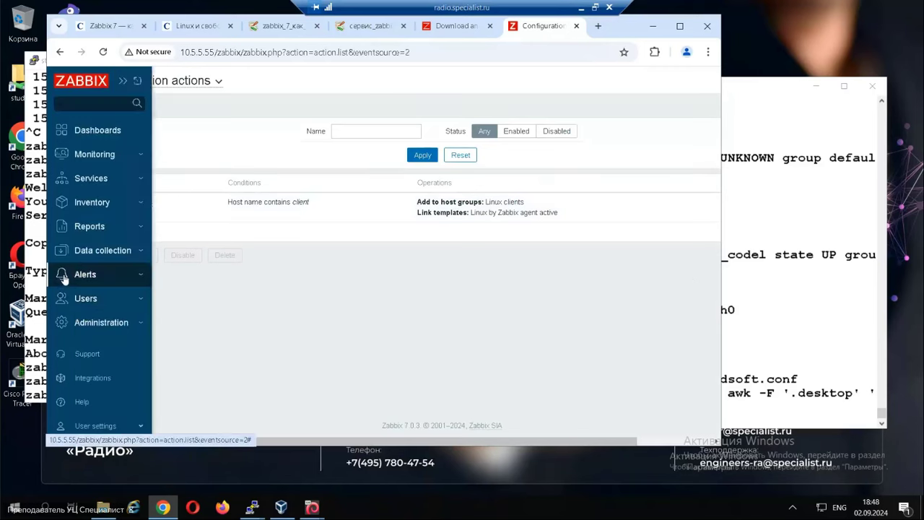
pyautogui.click(88, 226)
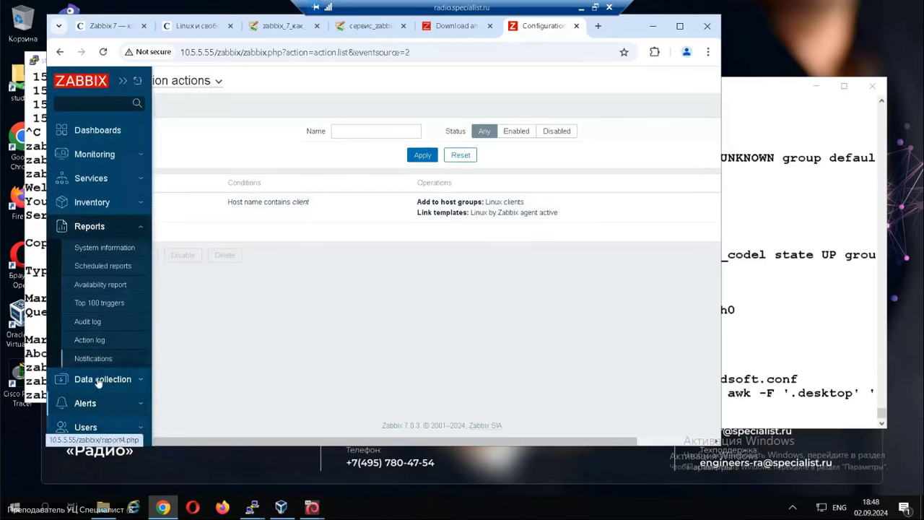
pyautogui.click(94, 228)
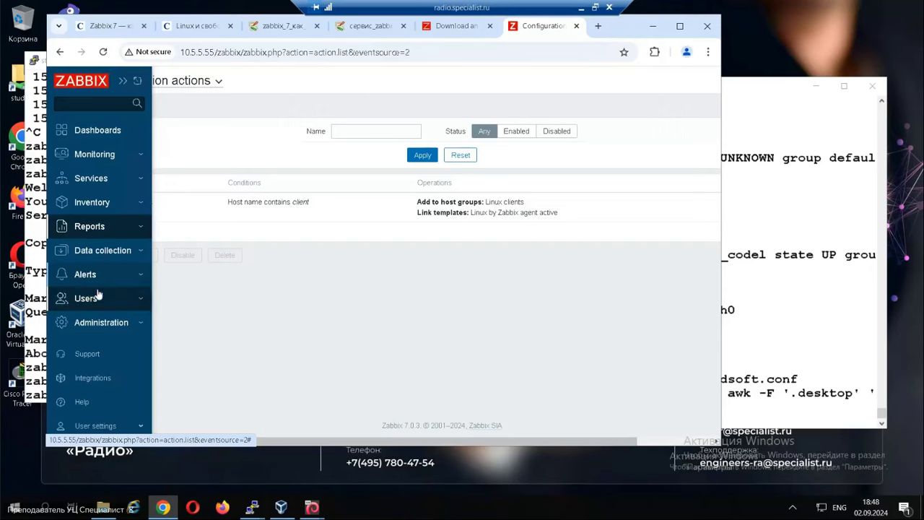
pyautogui.click(99, 251)
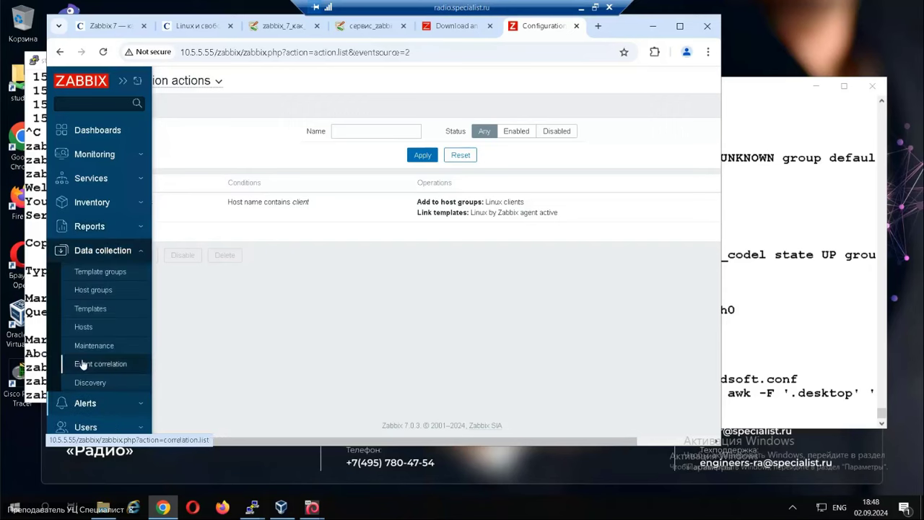
pyautogui.click(87, 326)
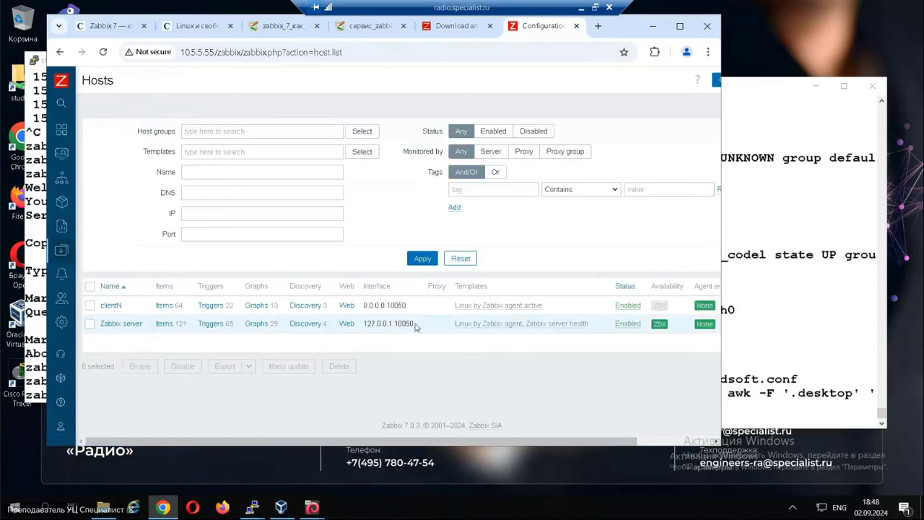
pyautogui.click(89, 305)
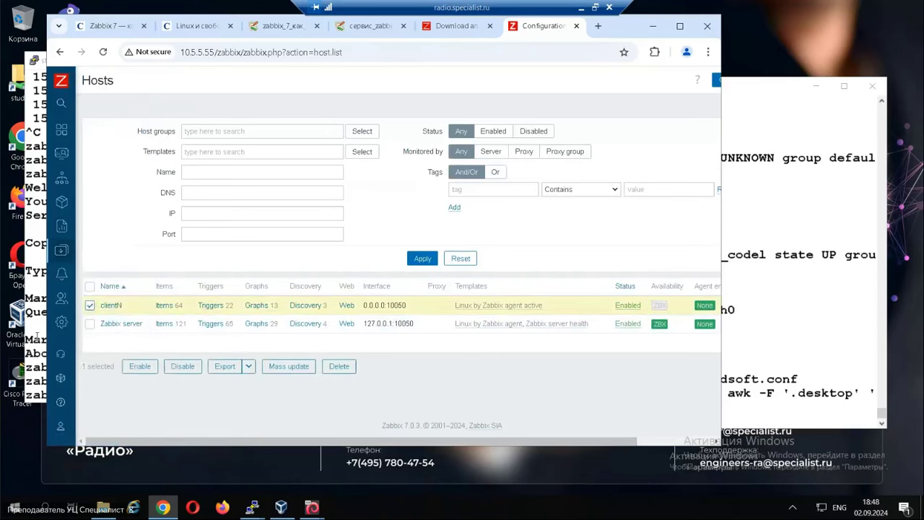
pyautogui.click(339, 366)
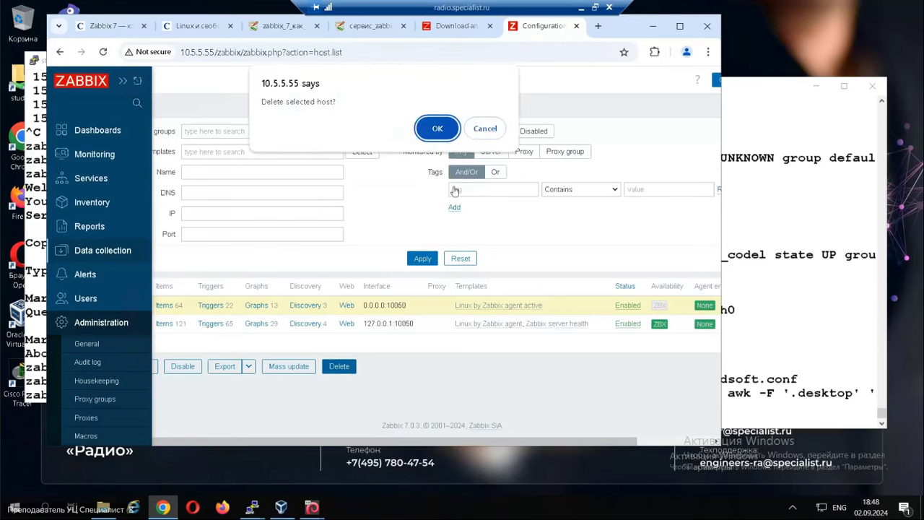
pyautogui.click(437, 128)
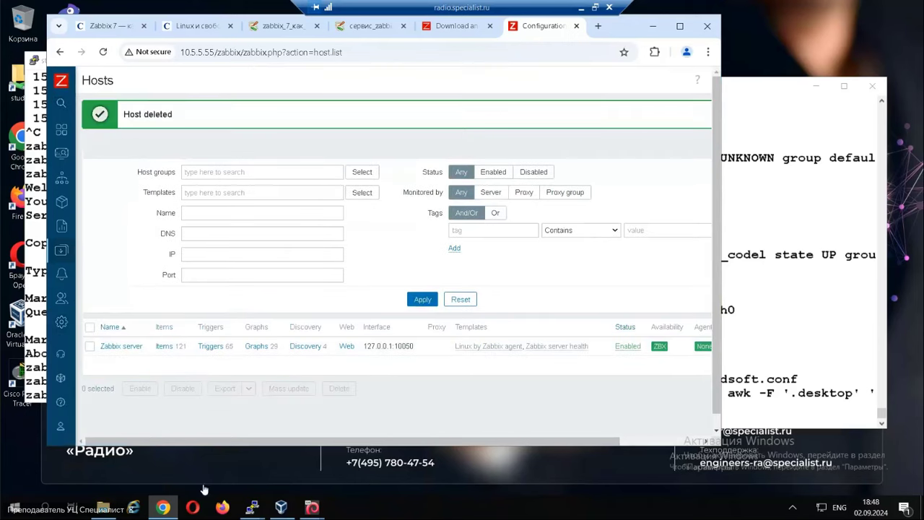
# Rerun 'service zabbix-agent restart' in the clientN terminal.
pyautogui.moveTo(252, 506)
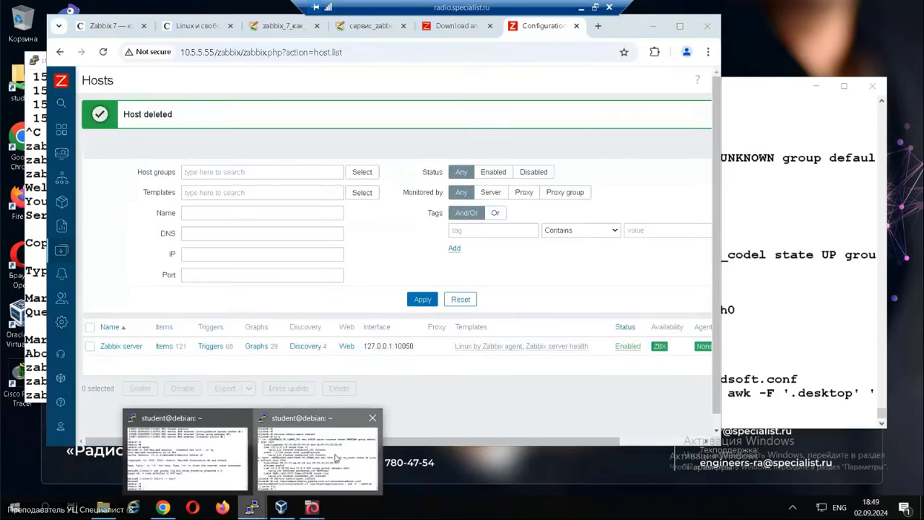
pyautogui.click(335, 457)
pyautogui.write('se')
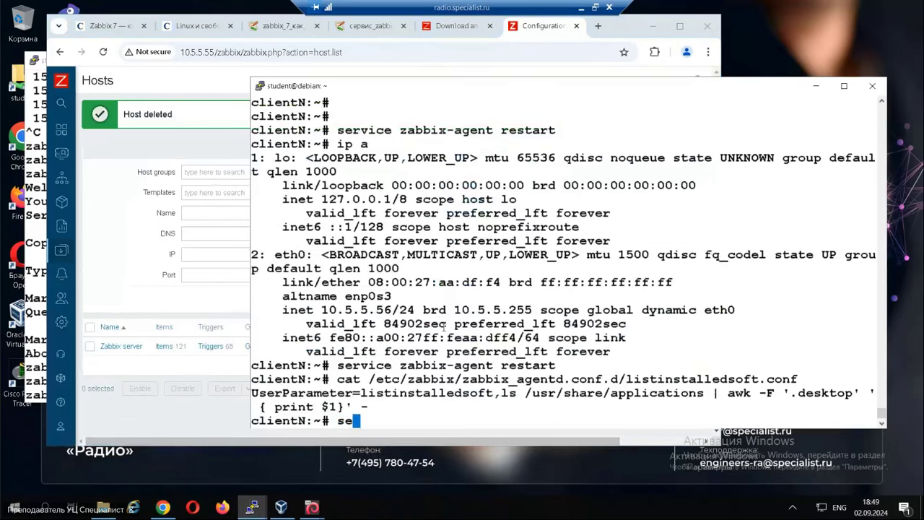
pyautogui.press('Up')
pyautogui.press('Return')
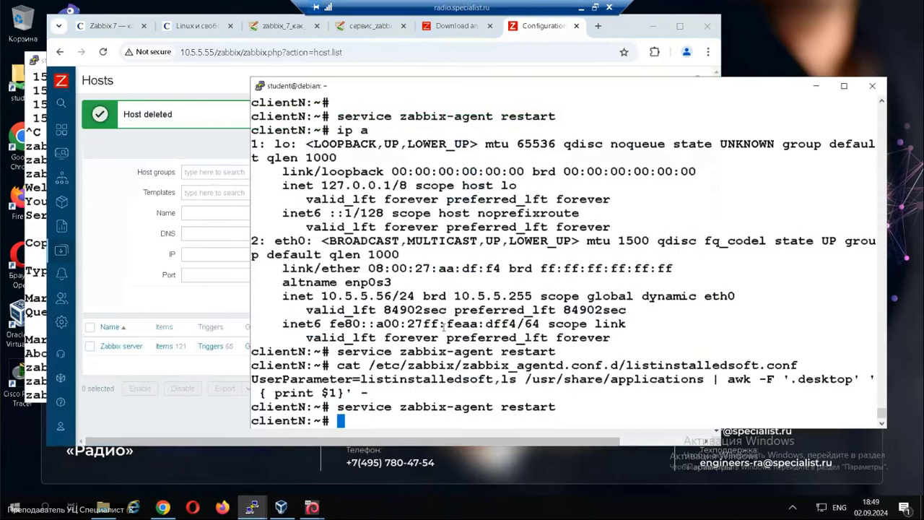
# Reload the Data collection > Hosts list to check for clientN.
pyautogui.moveTo(62, 250)
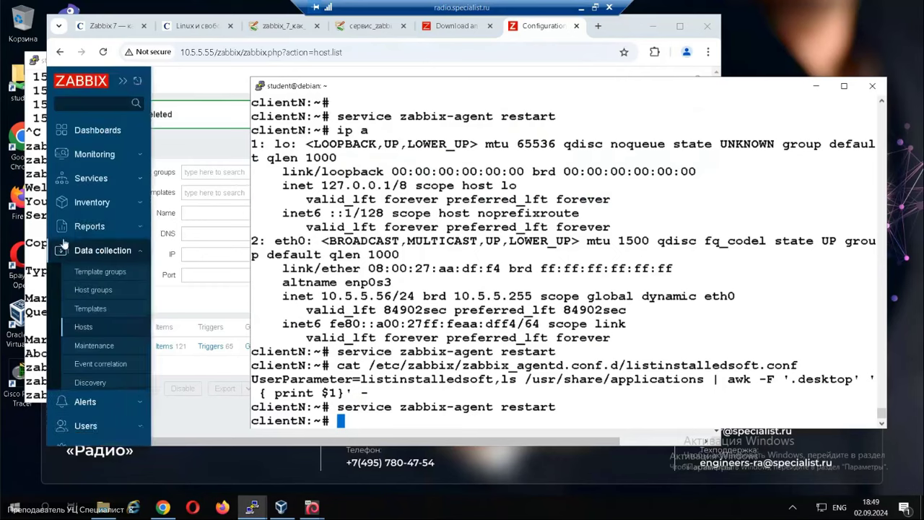
pyautogui.click(85, 326)
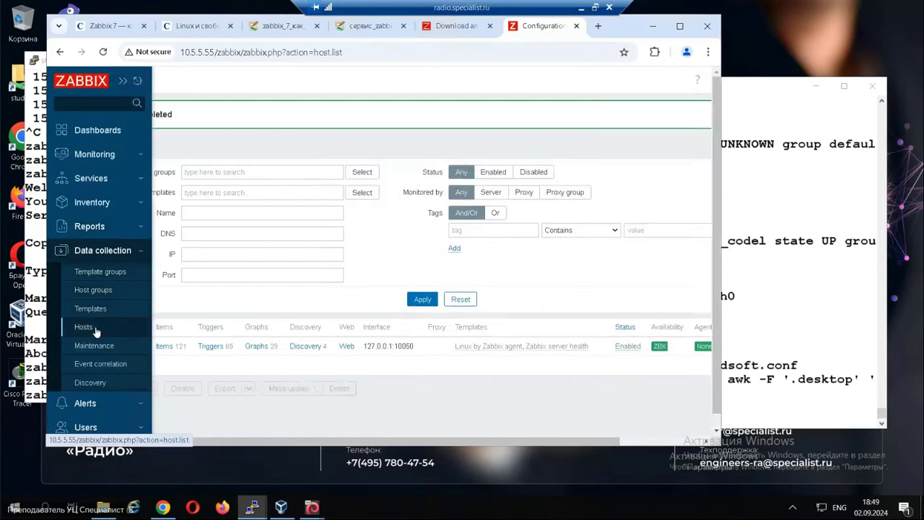
pyautogui.moveTo(75, 321)
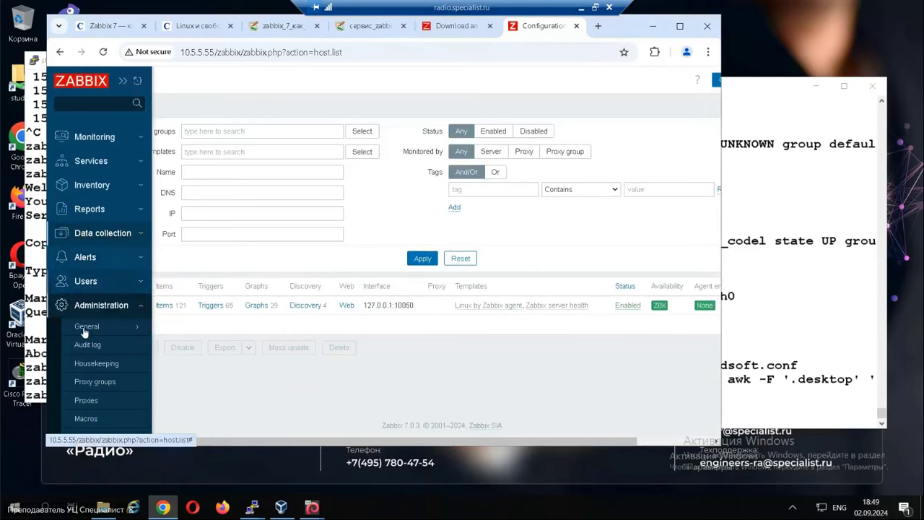
pyautogui.click(92, 235)
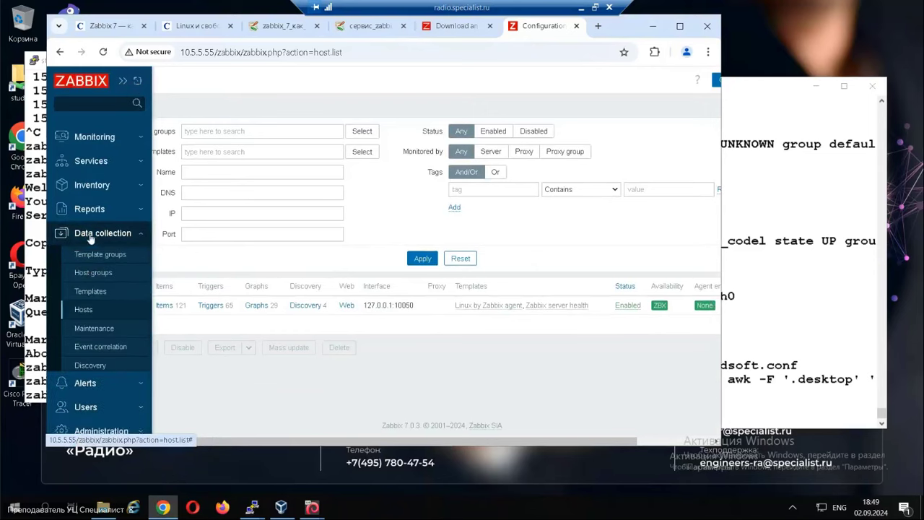
pyautogui.click(81, 309)
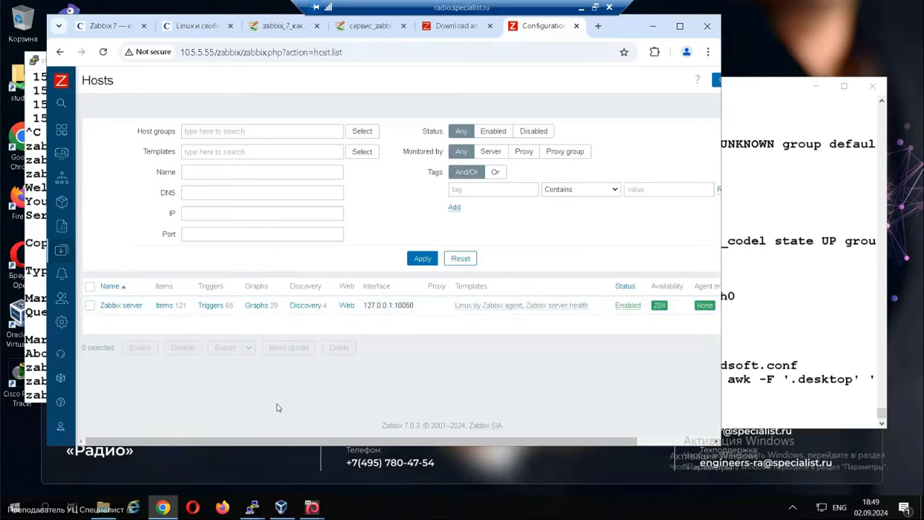
# Move the clientN terminal window up-left, recall the restart command, then clear it.
pyautogui.click(252, 507)
pyautogui.click(350, 424)
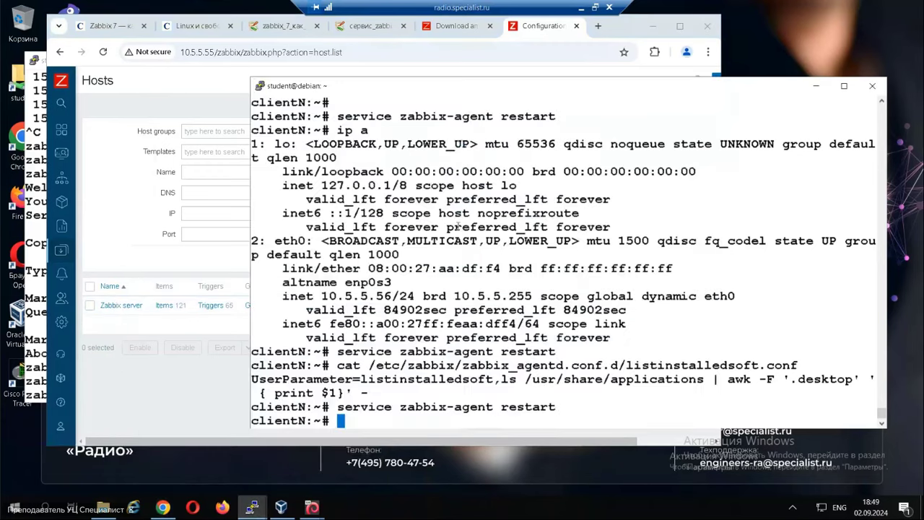
pyautogui.moveTo(495, 86); pyautogui.dragTo(408, 61)
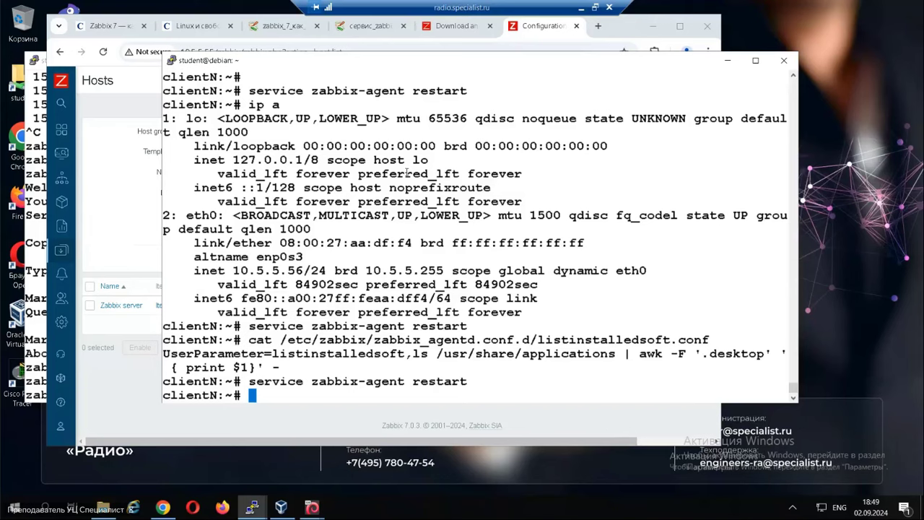
pyautogui.press('Up')
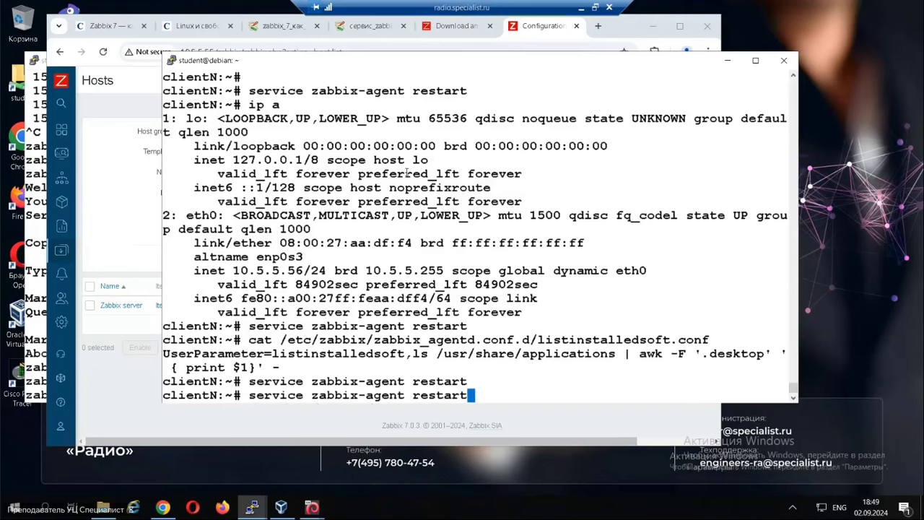
pyautogui.press('BackSpace')
pyautogui.press('BackSpace')
pyautogui.press('BackSpace')
pyautogui.press('BackSpace')
pyautogui.press('BackSpace')
pyautogui.press('BackSpace')
pyautogui.press('BackSpace')
pyautogui.press('BackSpace')
pyautogui.press('BackSpace')
pyautogui.press('BackSpace')
pyautogui.press('BackSpace')
pyautogui.press('BackSpace')
pyautogui.press('BackSpace')
pyautogui.press('BackSpace')
pyautogui.press('BackSpace')
pyautogui.press('BackSpace')
pyautogui.press('BackSpace')
pyautogui.press('BackSpace')
pyautogui.press('BackSpace')
pyautogui.press('BackSpace')
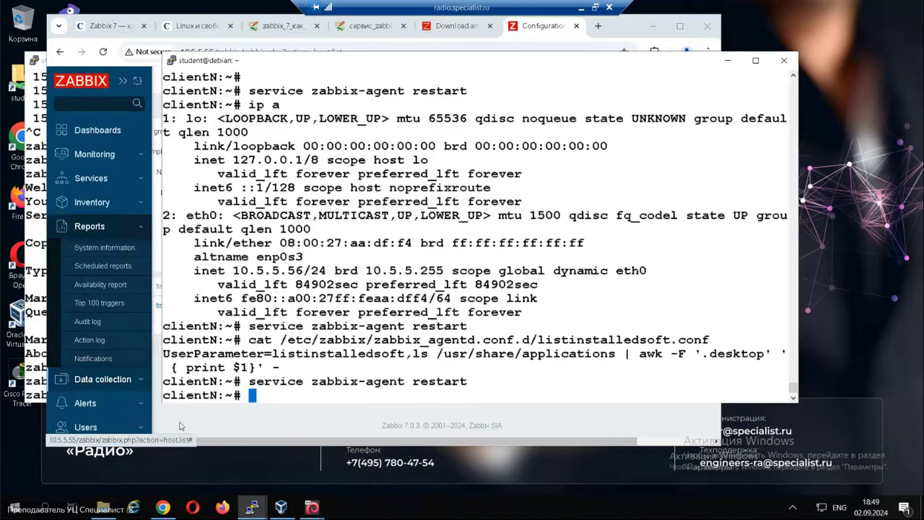
# Refresh the Zabbix hosts list again to look for clientN.
pyautogui.click(180, 424)
pyautogui.click(108, 426)
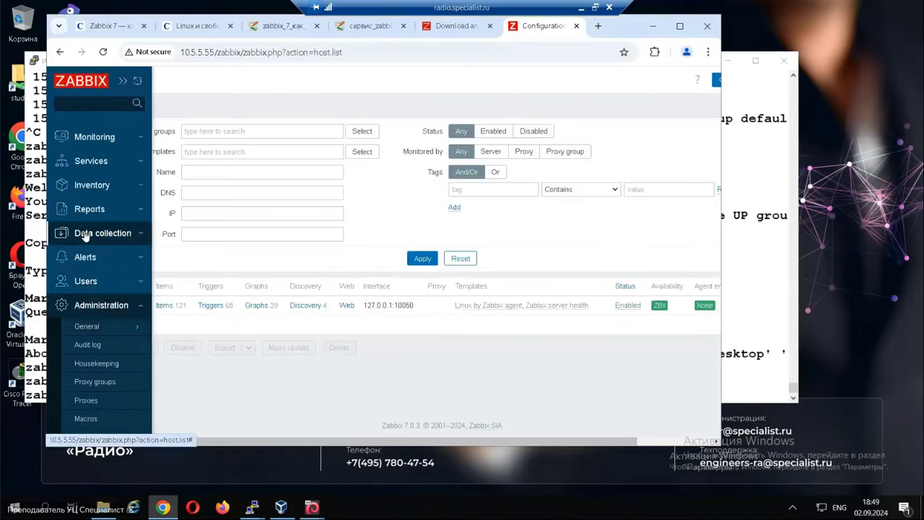
pyautogui.click(85, 234)
pyautogui.click(94, 313)
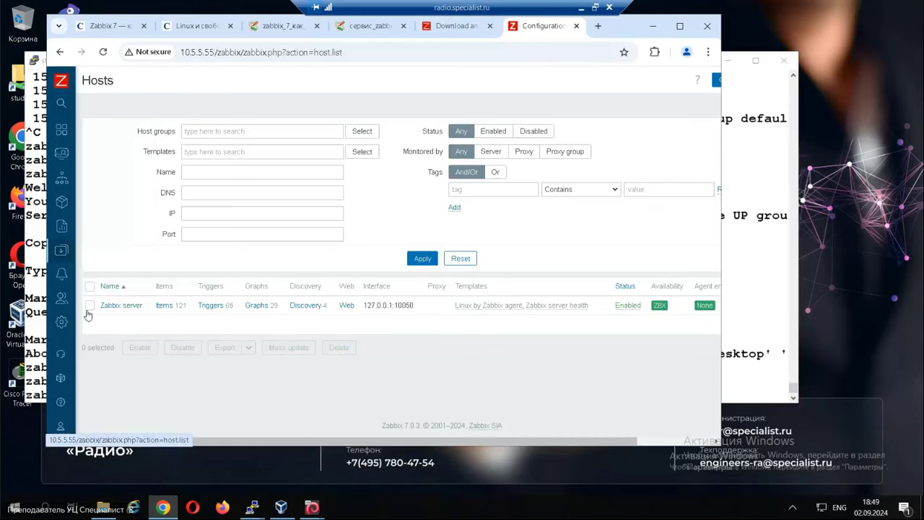
# Open the Alerts > Actions > Autoregistration actions list.
pyautogui.click(734, 384)
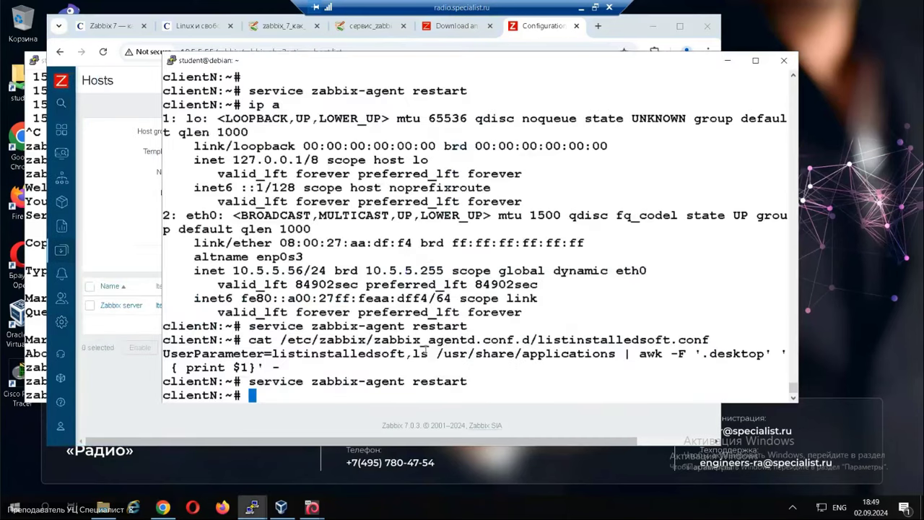
pyautogui.click(80, 309)
pyautogui.click(76, 299)
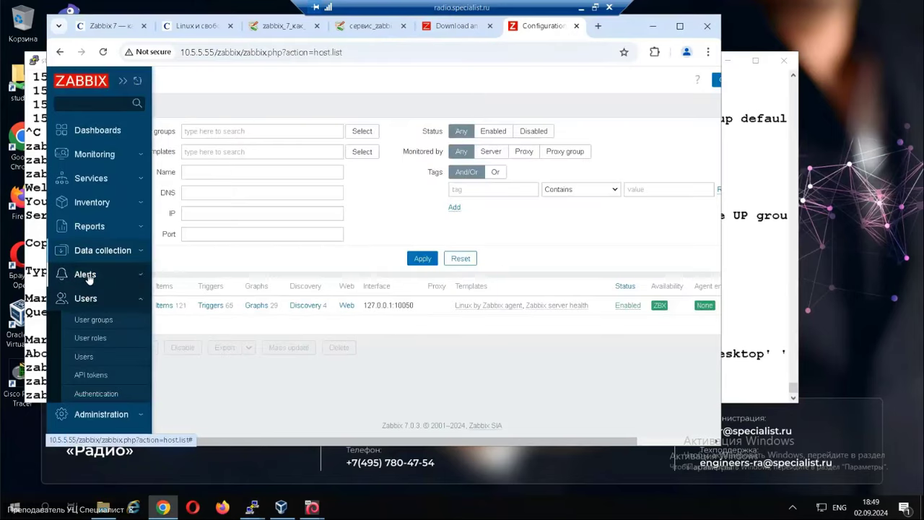
pyautogui.click(87, 276)
pyautogui.click(101, 296)
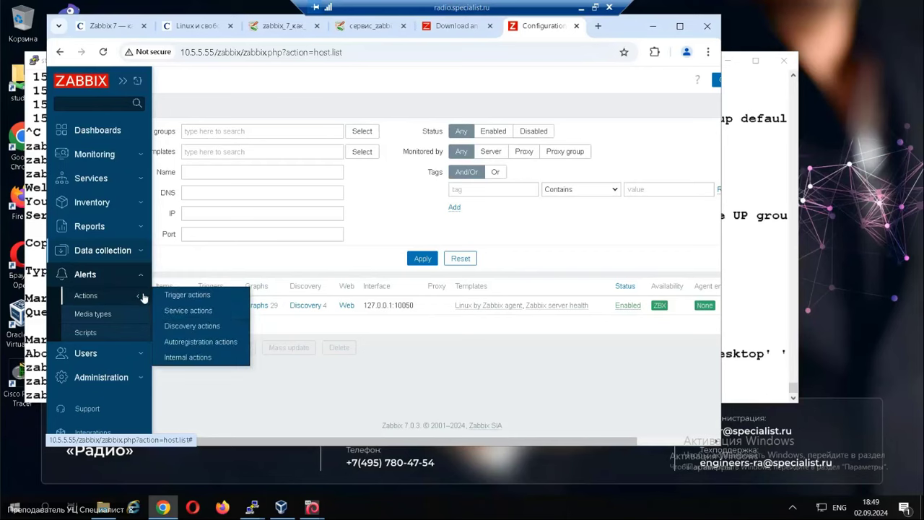
pyautogui.click(192, 342)
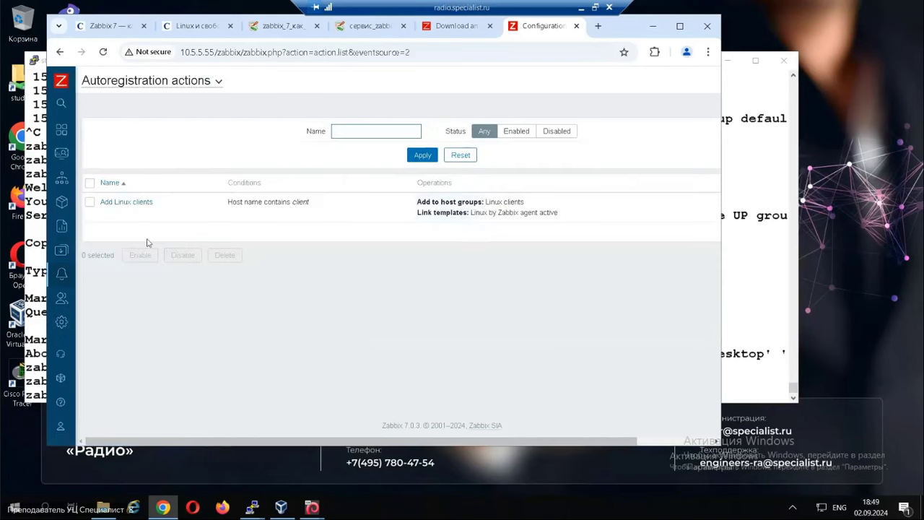
# Open the Add Linux clients action, view its Operations, and save it with Update.
pyautogui.click(128, 203)
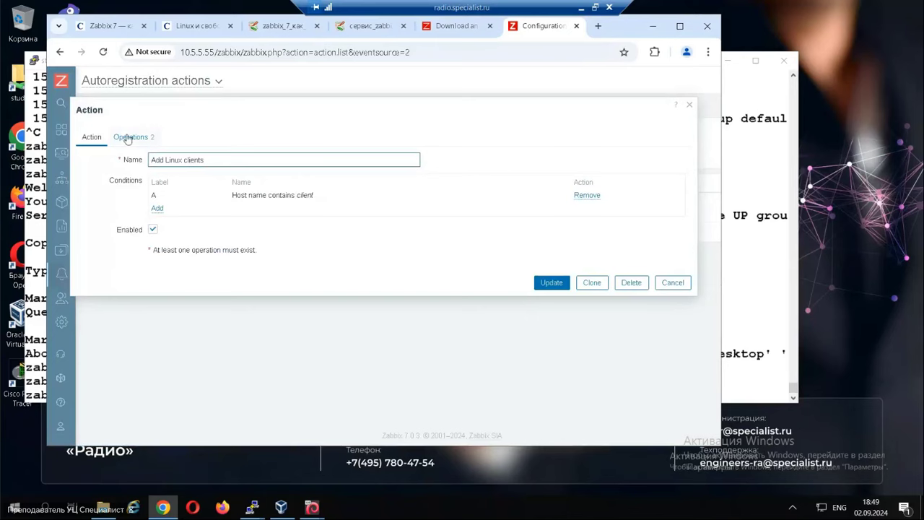
pyautogui.click(127, 137)
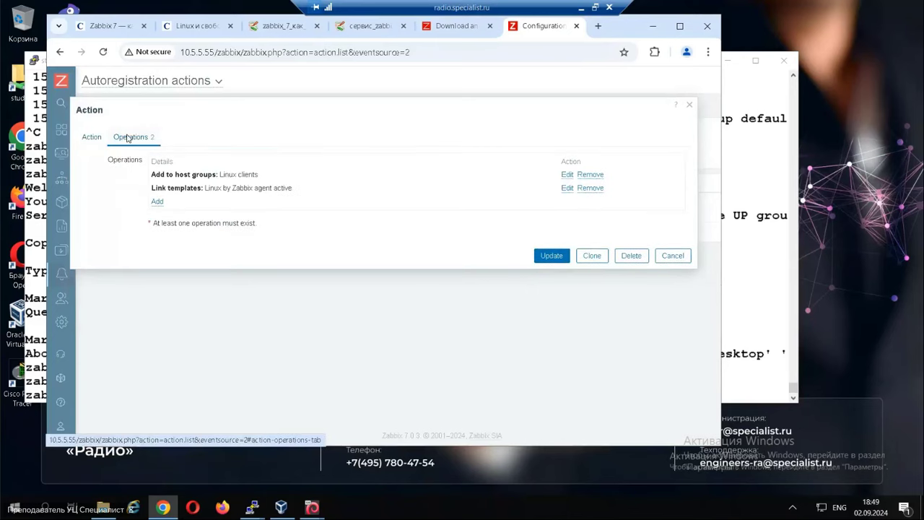
pyautogui.click(552, 256)
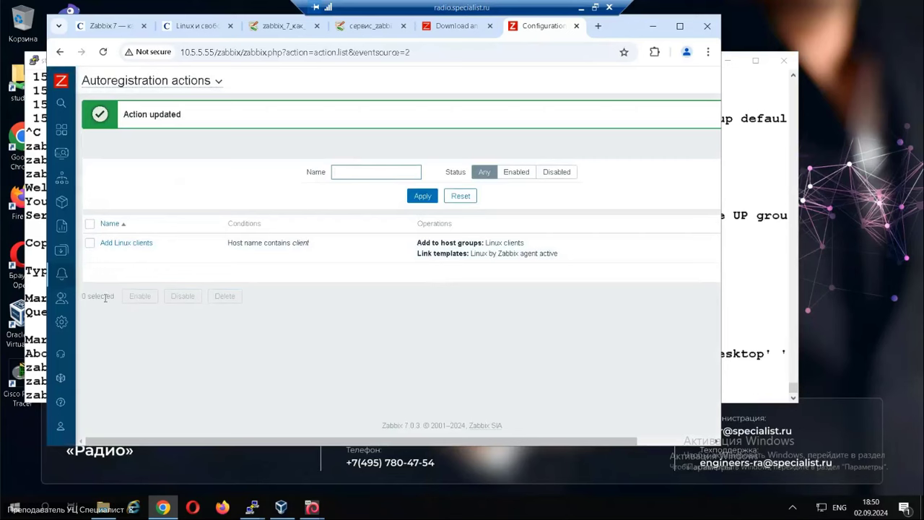
# Reopen the Autoregistration actions list from the sidebar.
pyautogui.moveTo(64, 296)
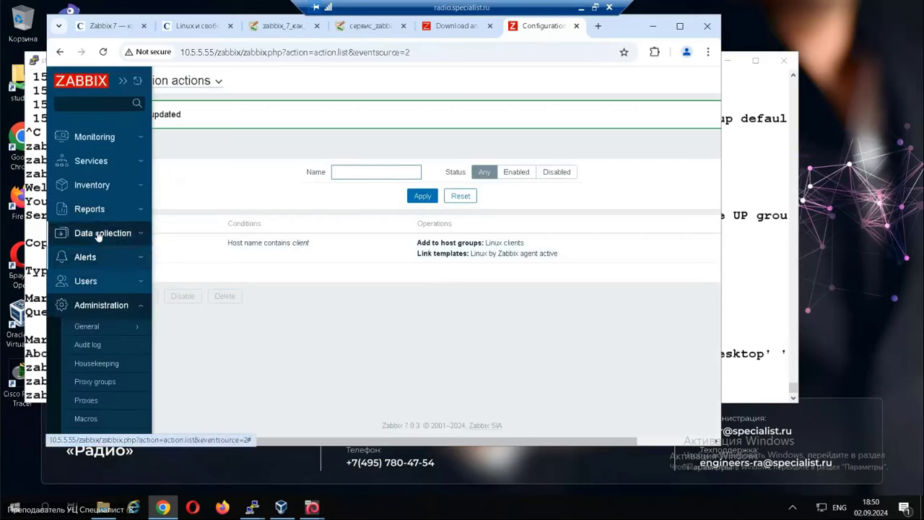
pyautogui.click(99, 235)
pyautogui.click(99, 235)
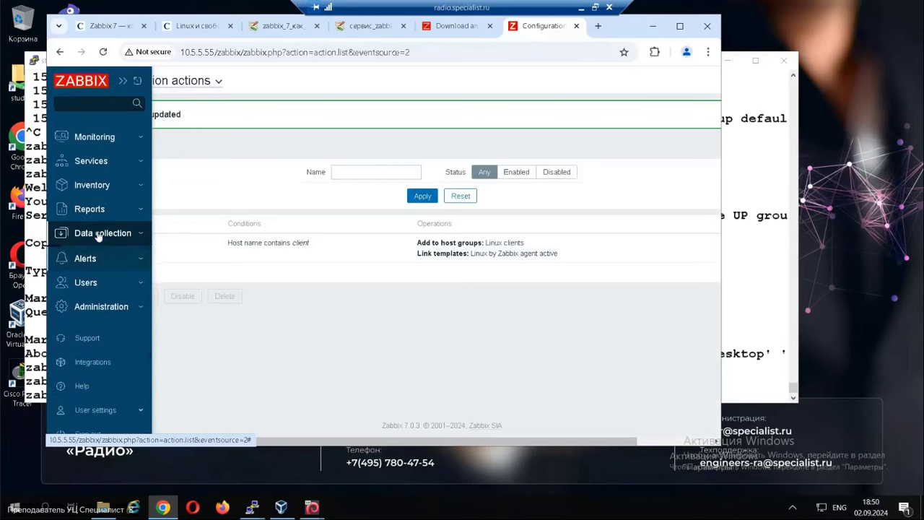
pyautogui.click(97, 260)
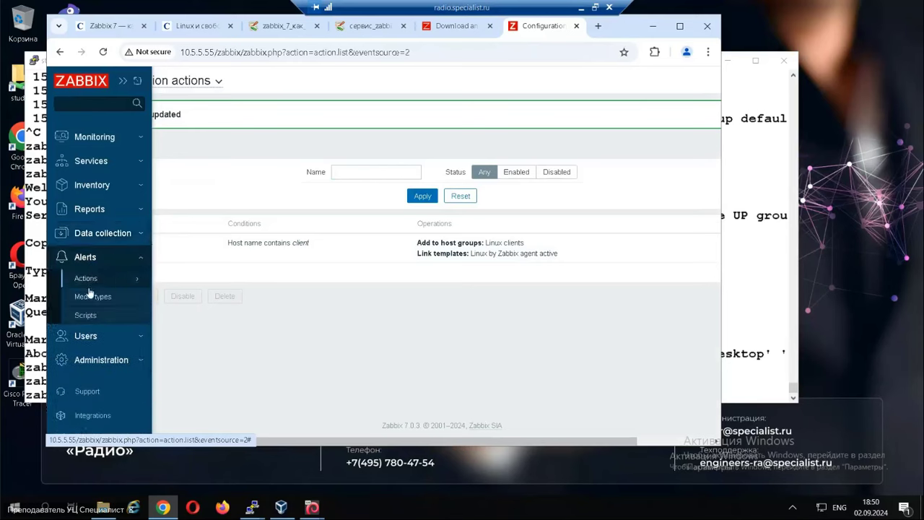
pyautogui.click(92, 283)
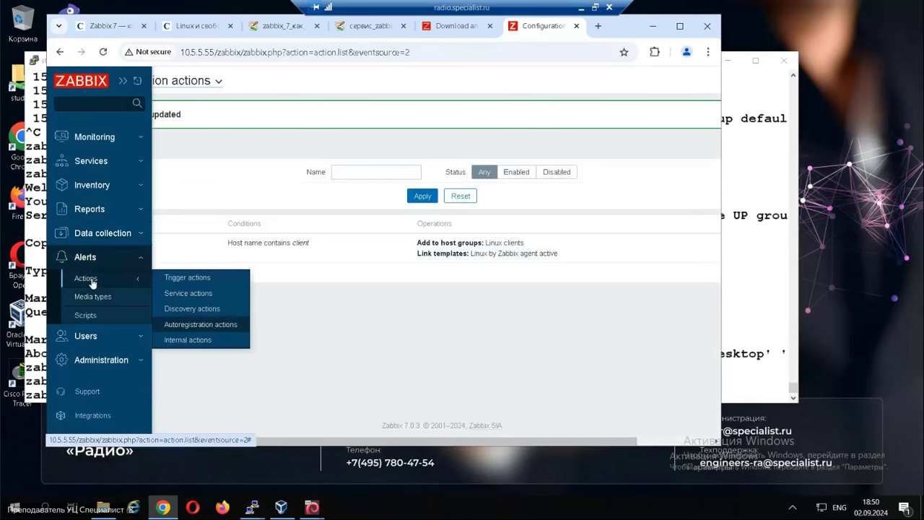
pyautogui.click(184, 324)
pyautogui.click(83, 227)
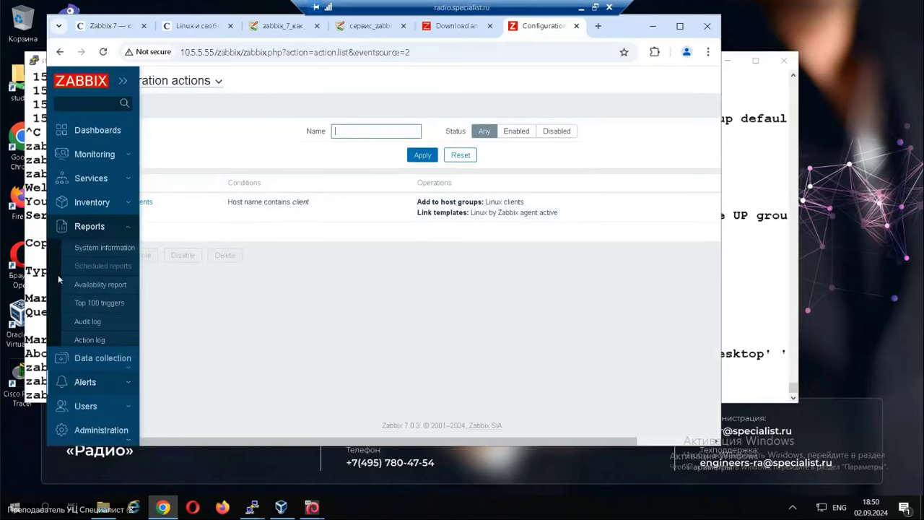
# Browse the sidebar sections and open Data collection > Hosts.
pyautogui.click(98, 200)
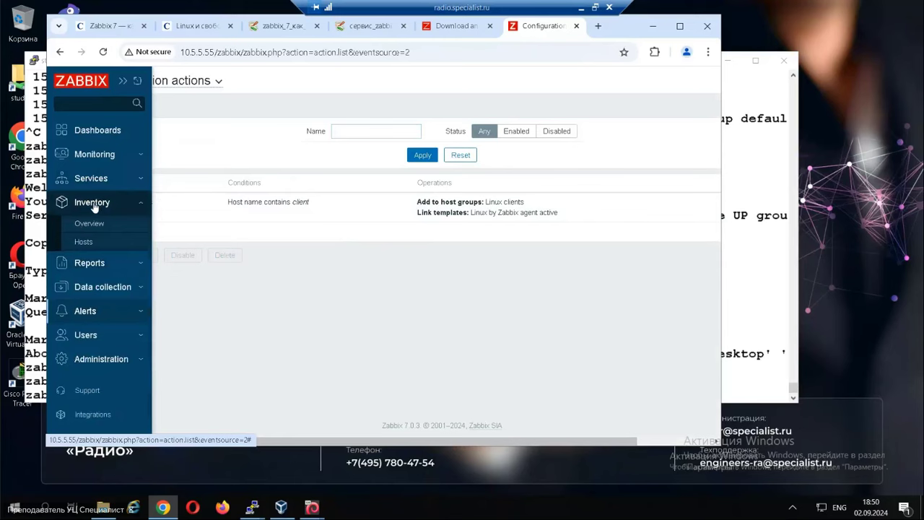
pyautogui.click(81, 265)
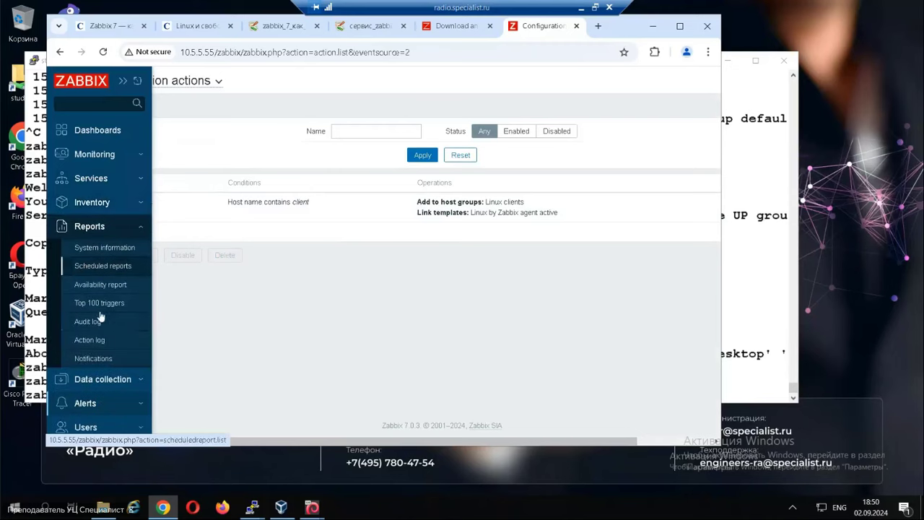
pyautogui.click(101, 379)
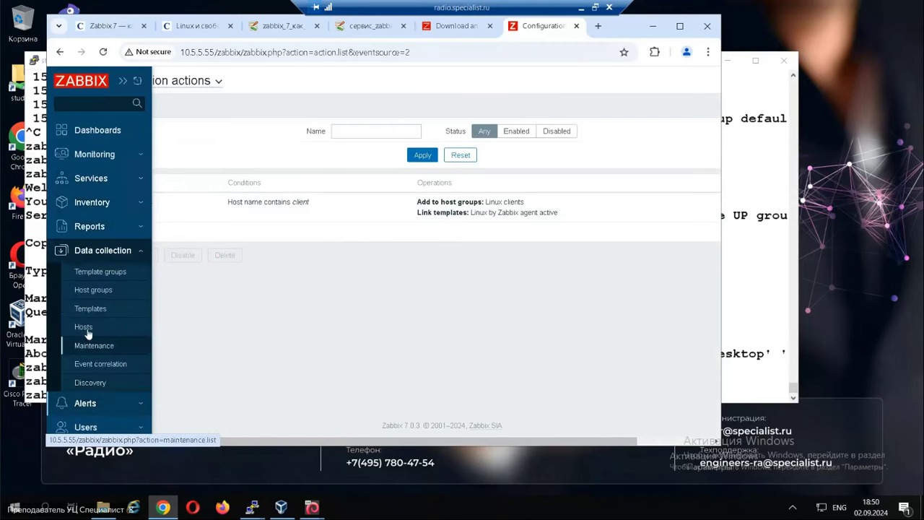
pyautogui.click(85, 326)
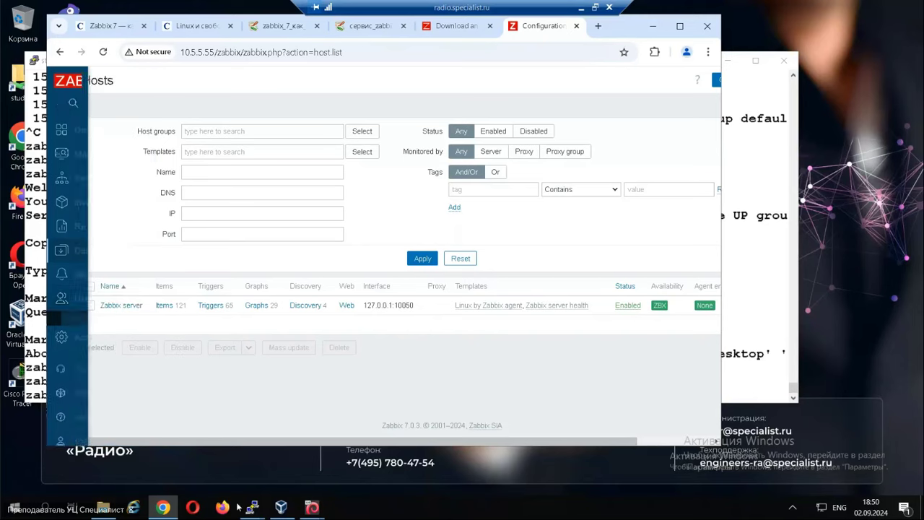
# In the Zabbix server terminal, restart the Zabbix server and follow its log live.
pyautogui.moveTo(252, 507)
pyautogui.click(186, 386)
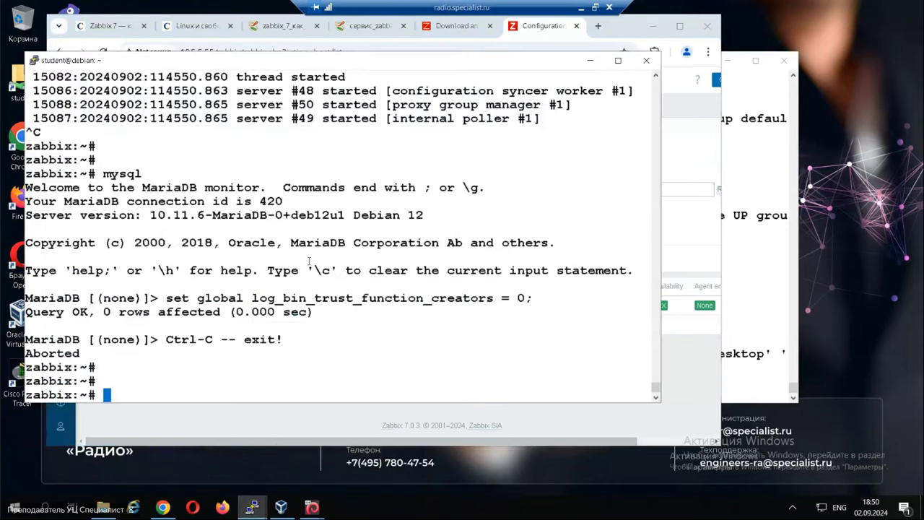
pyautogui.write('service zabbix-server restart')
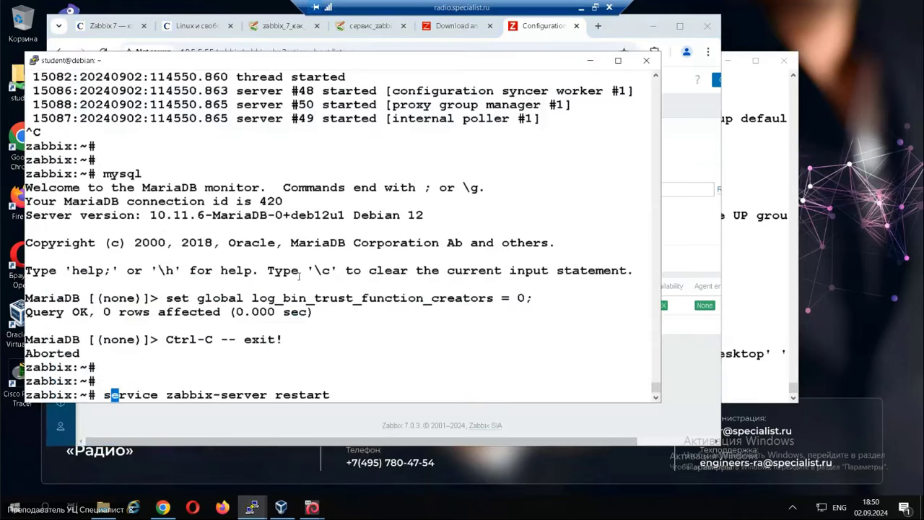
pyautogui.press('Return')
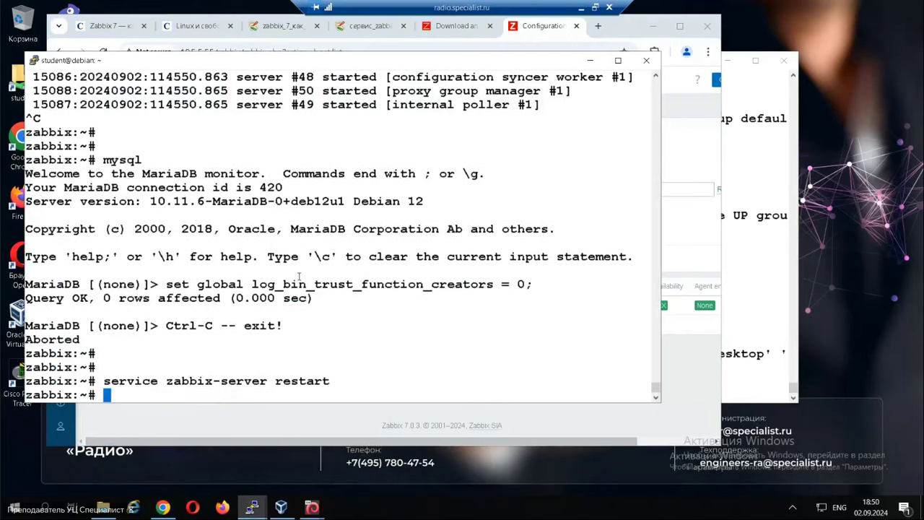
pyautogui.press('Return')
pyautogui.write('t')
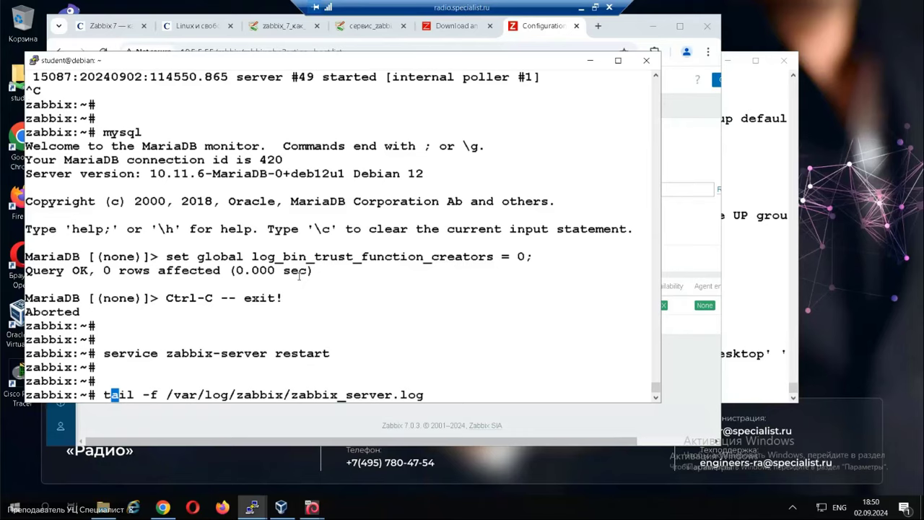
pyautogui.press('Right')
pyautogui.press('Return')
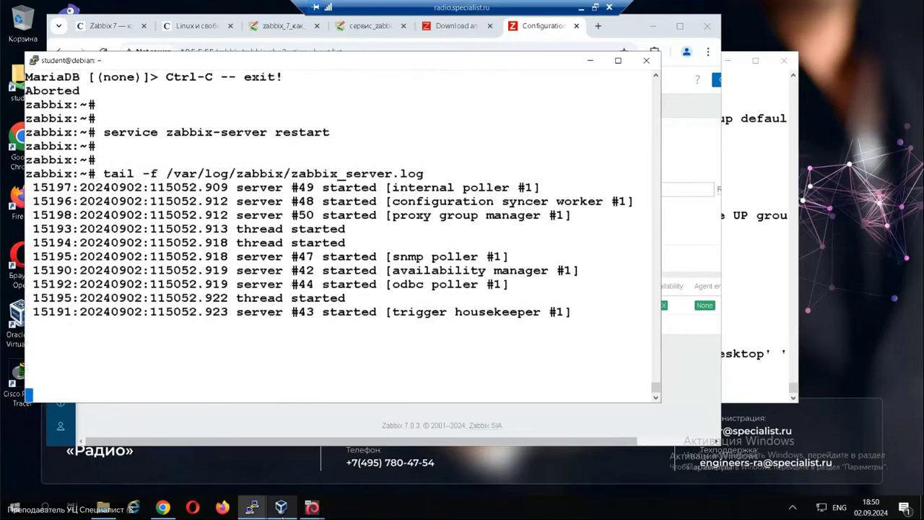
# Restart zabbix-agent on clientN, check the server log, then return to the Zabbix Hosts page.
pyautogui.moveTo(251, 507)
pyautogui.click(324, 473)
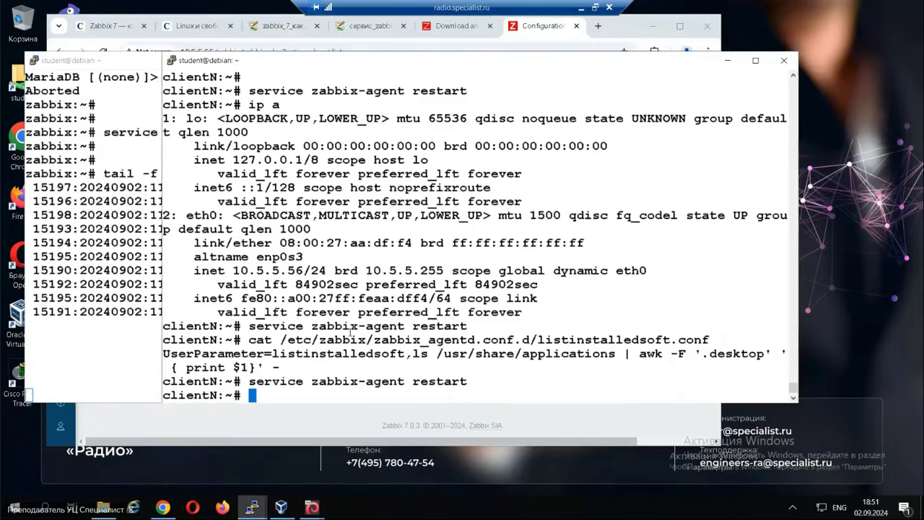
pyautogui.press('Up')
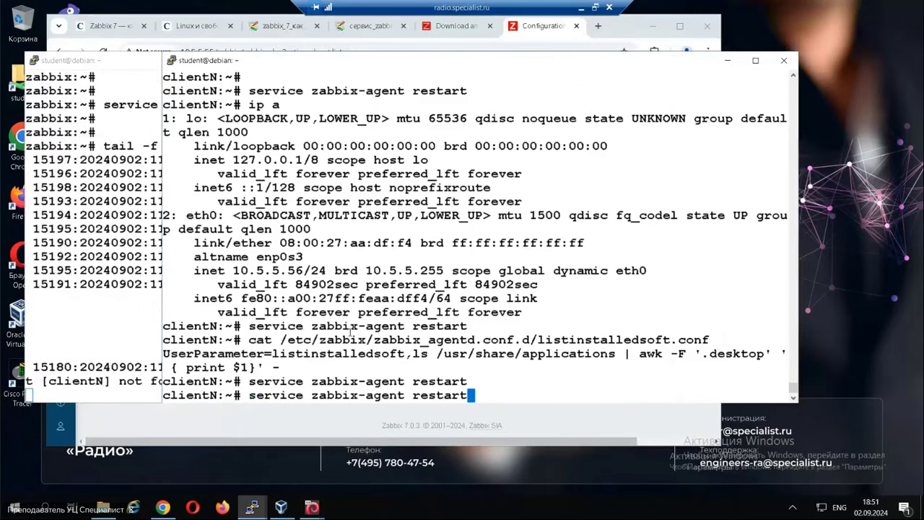
pyautogui.click(145, 374)
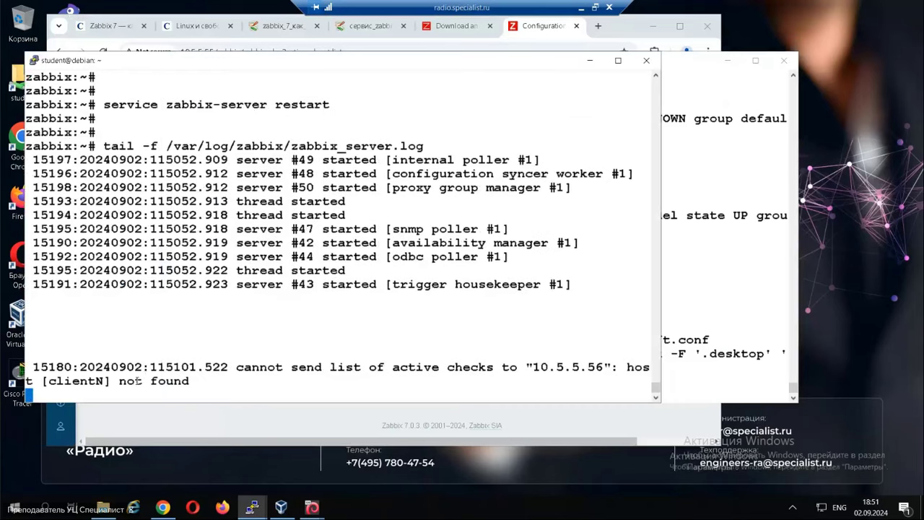
pyautogui.click(691, 336)
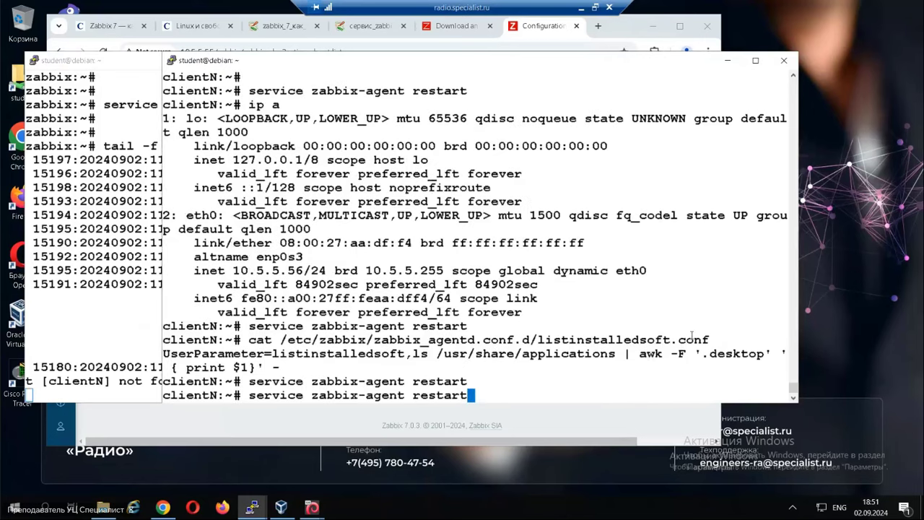
pyautogui.press('Return')
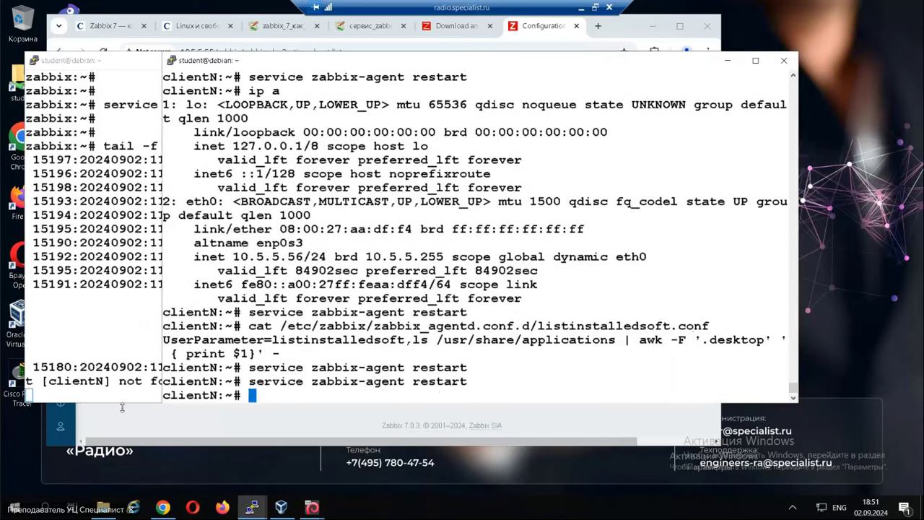
pyautogui.click(119, 356)
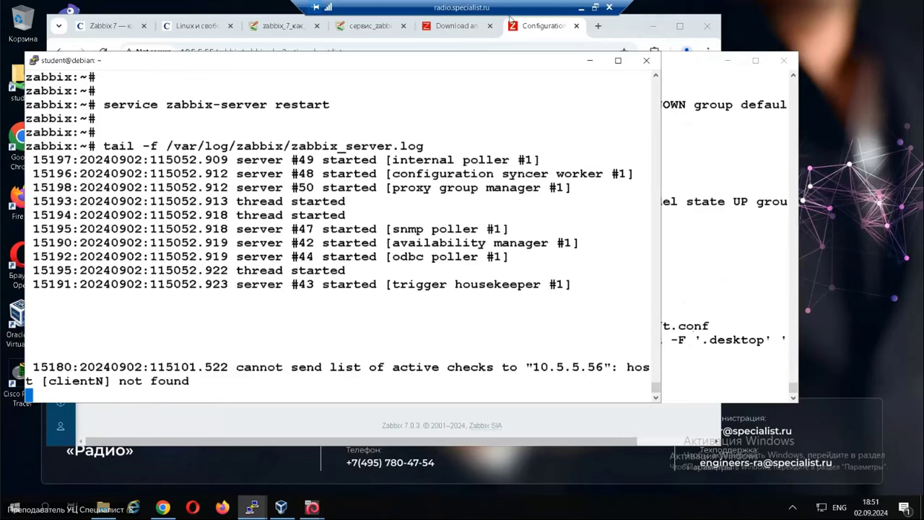
pyautogui.click(459, 32)
pyautogui.click(541, 32)
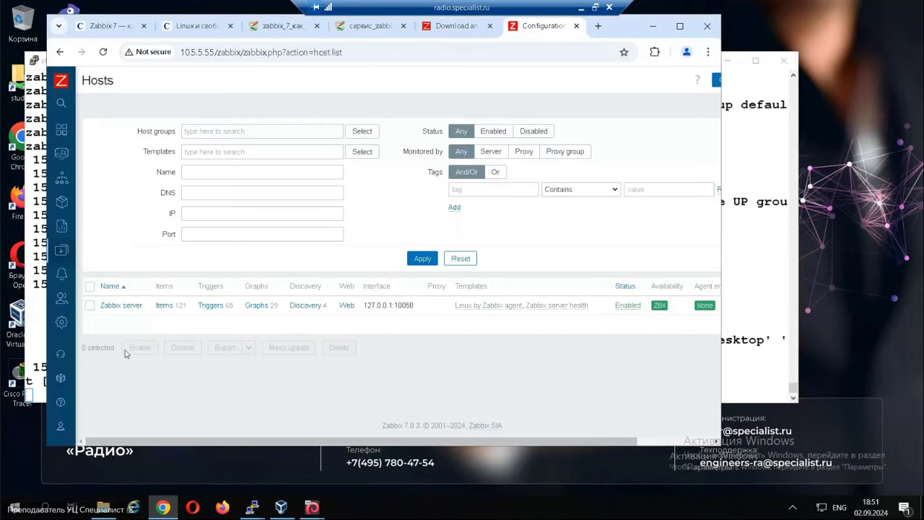
# Reload Data collection > Hosts to show the re-registered clientN, then open its 63 items.
pyautogui.click(61, 322)
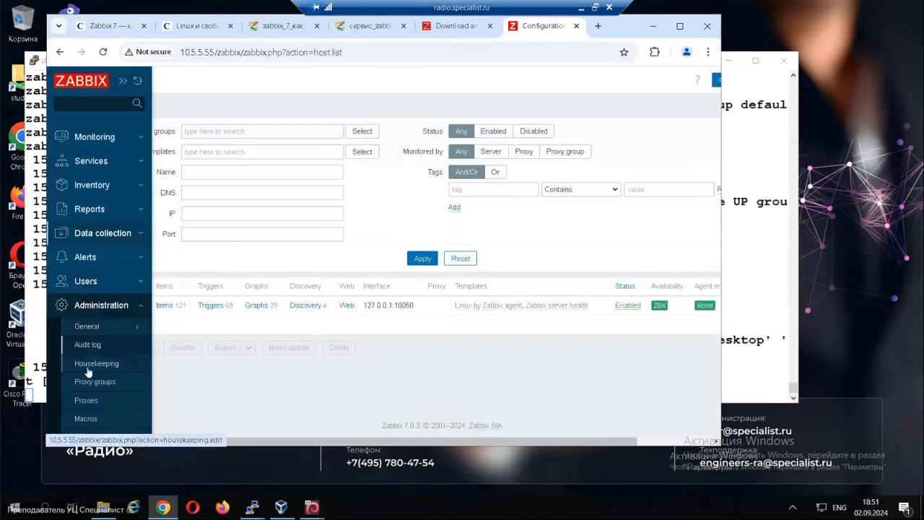
pyautogui.click(88, 258)
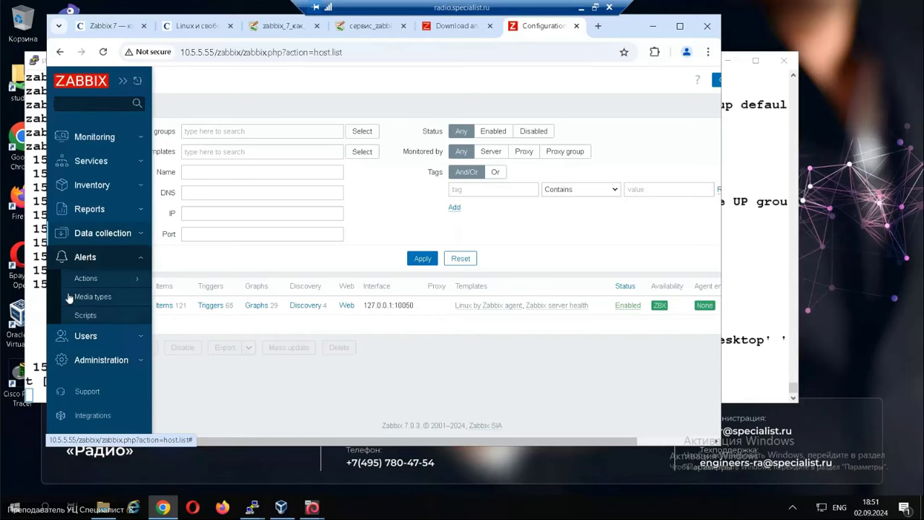
pyautogui.click(92, 234)
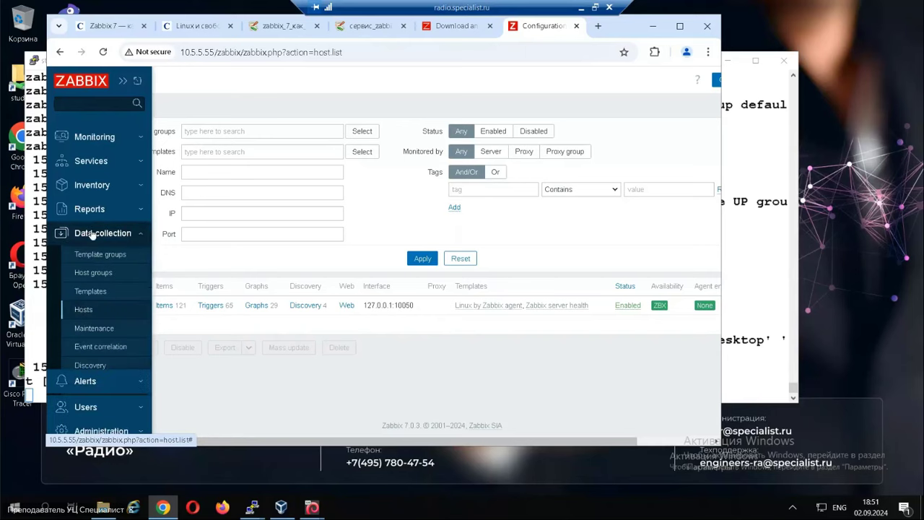
pyautogui.click(84, 309)
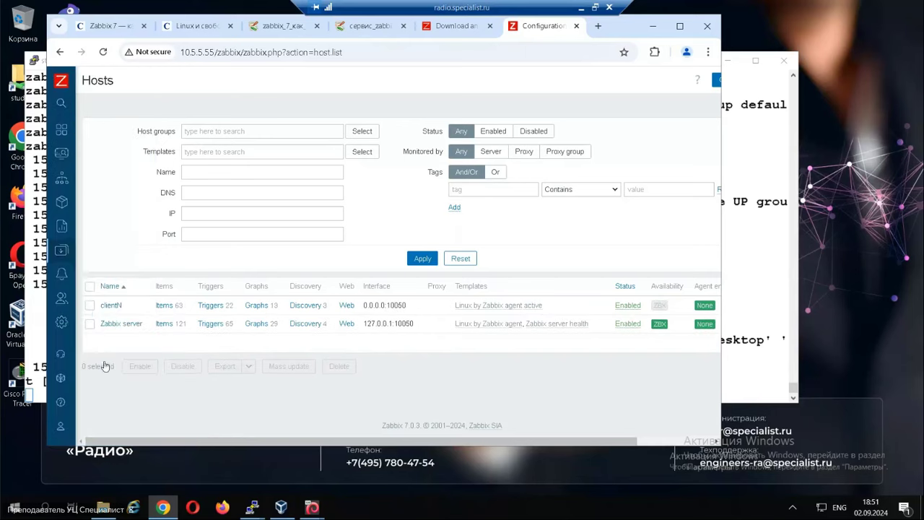
pyautogui.click(97, 306)
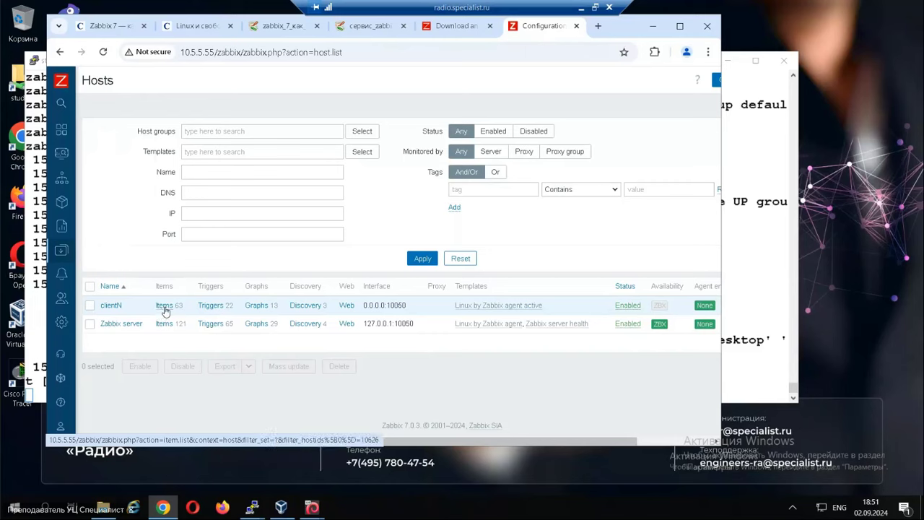
pyautogui.click(164, 309)
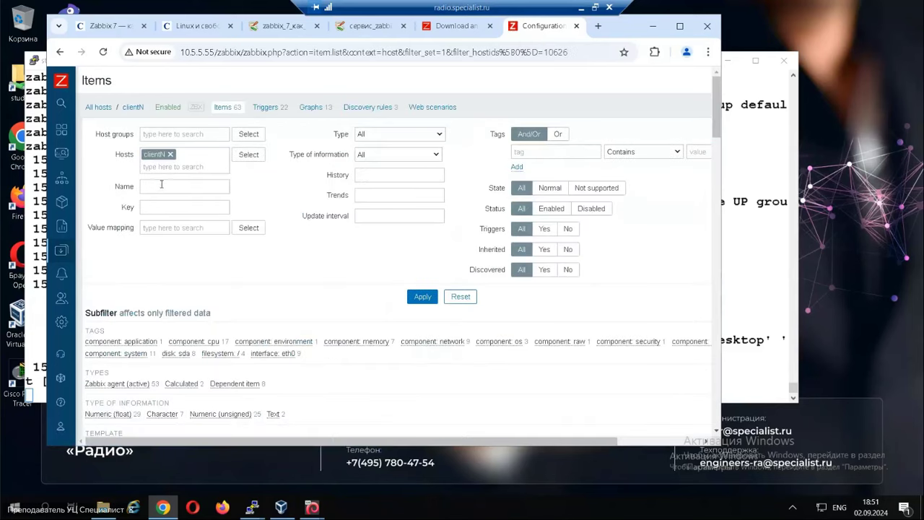
# Filter clientN's items by 'listinstalledsoft', find none, clear the filter, and go to Templates.
pyautogui.click(161, 185)
pyautogui.click(190, 234)
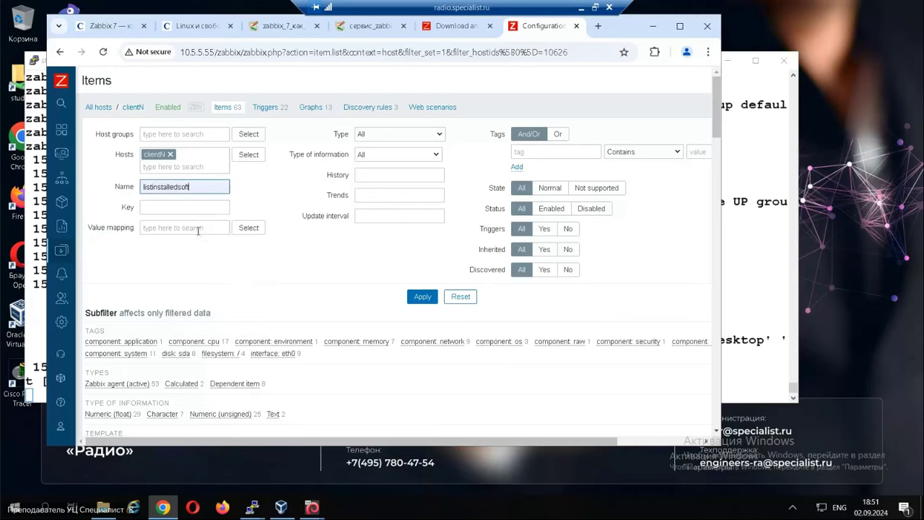
pyautogui.click(429, 299)
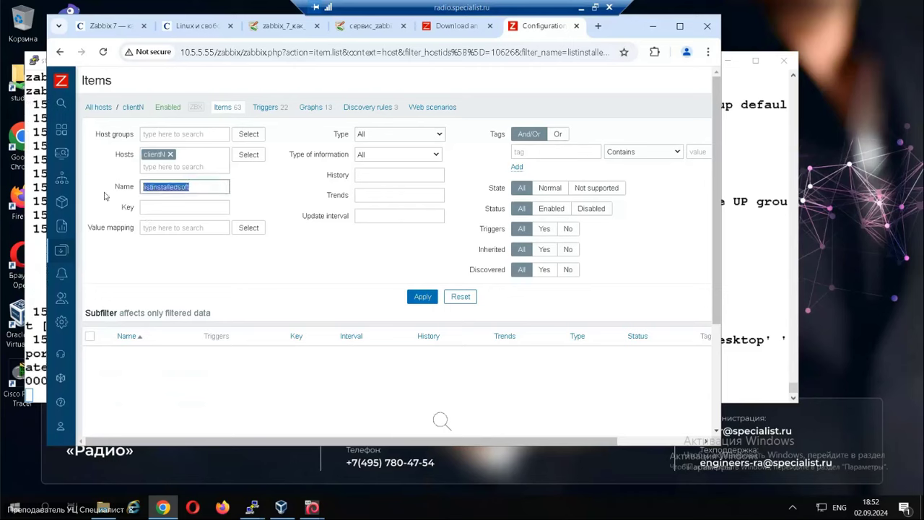
pyautogui.press('BackSpace')
pyautogui.moveTo(65, 253)
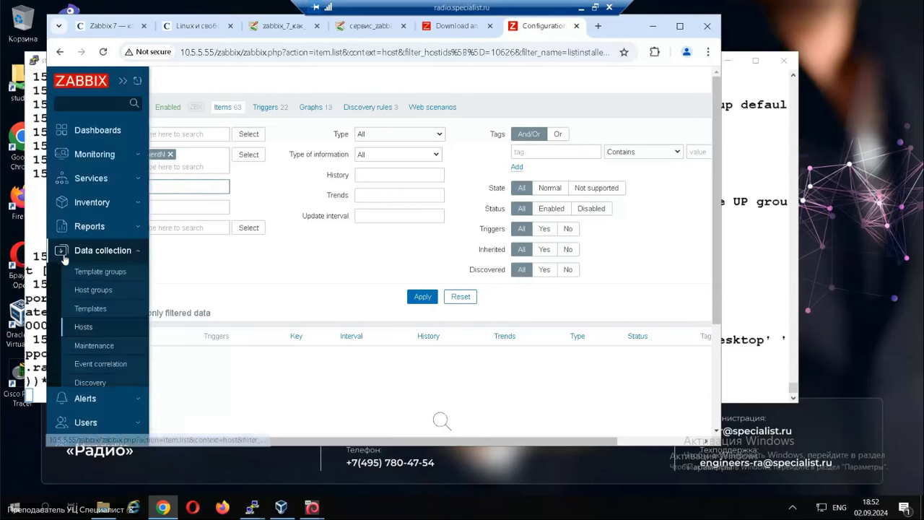
pyautogui.click(90, 309)
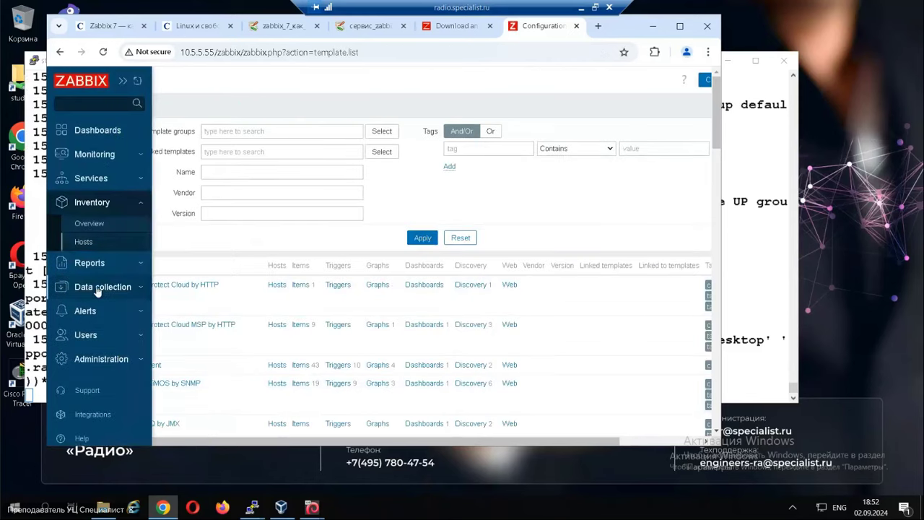
pyautogui.click(97, 287)
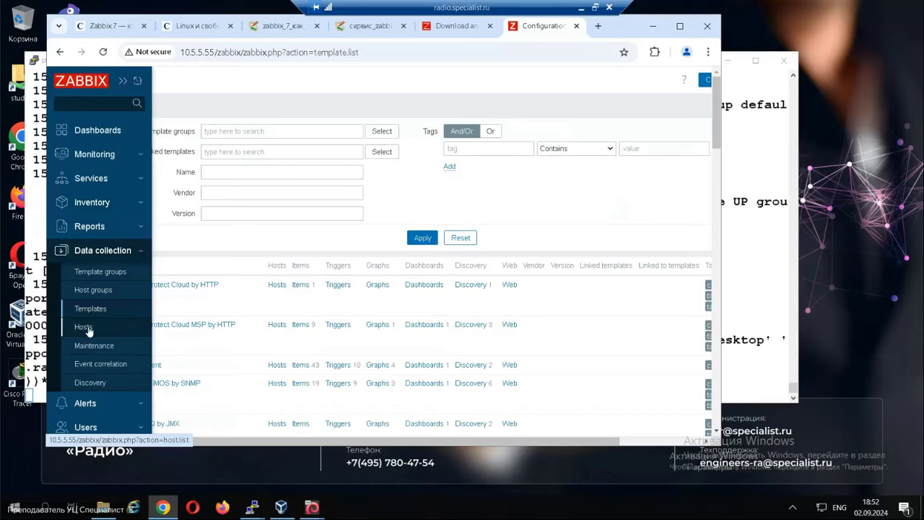
# Open clientN's Items list from Data collection > Hosts.
pyautogui.click(84, 327)
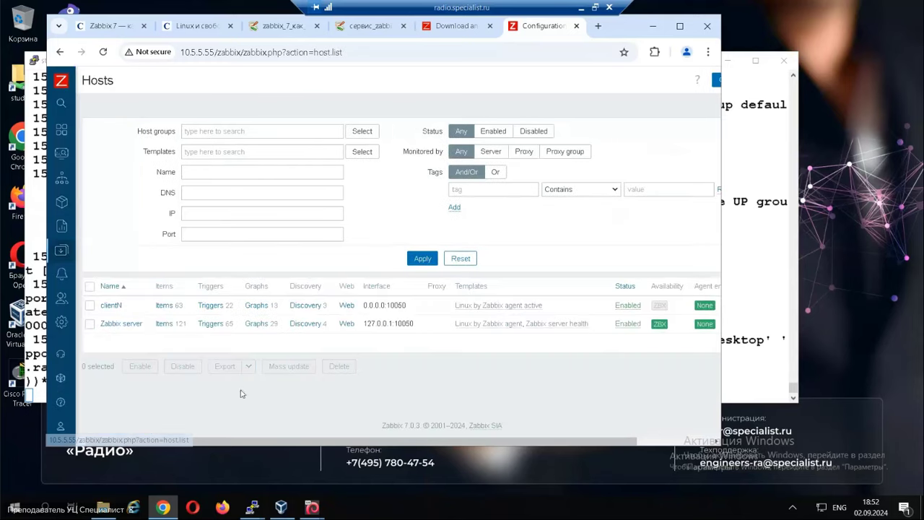
pyautogui.click(166, 307)
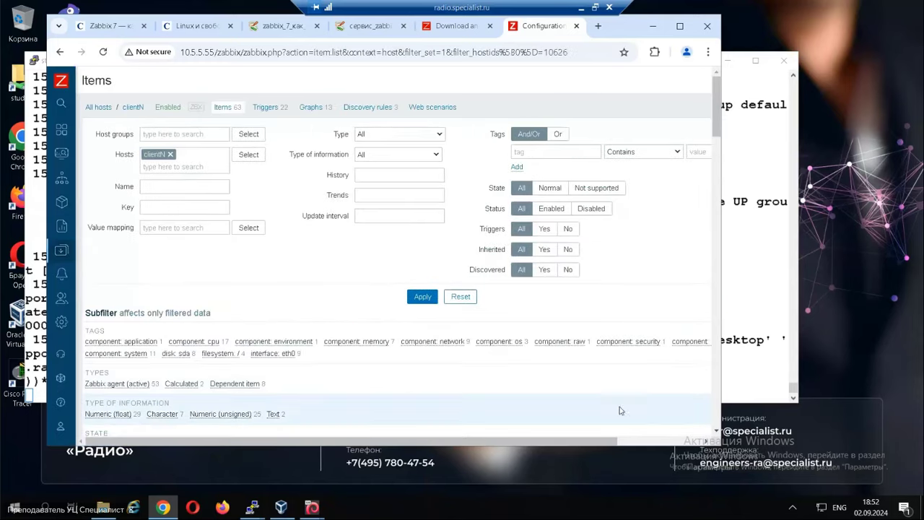
pyautogui.hscroll(3, 647, 444)
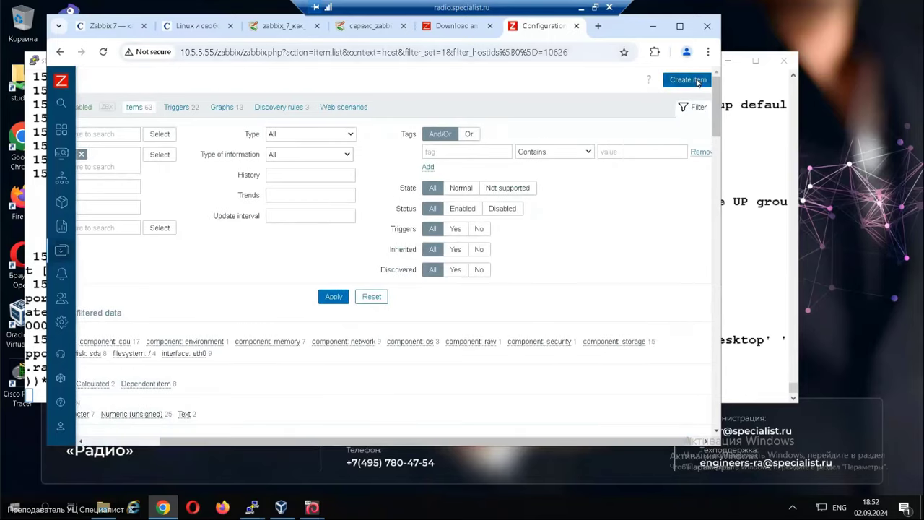
# Draft a listinstalledsoft item, Zabbix agent (active), type Text, then close it unsaved.
pyautogui.click(687, 79)
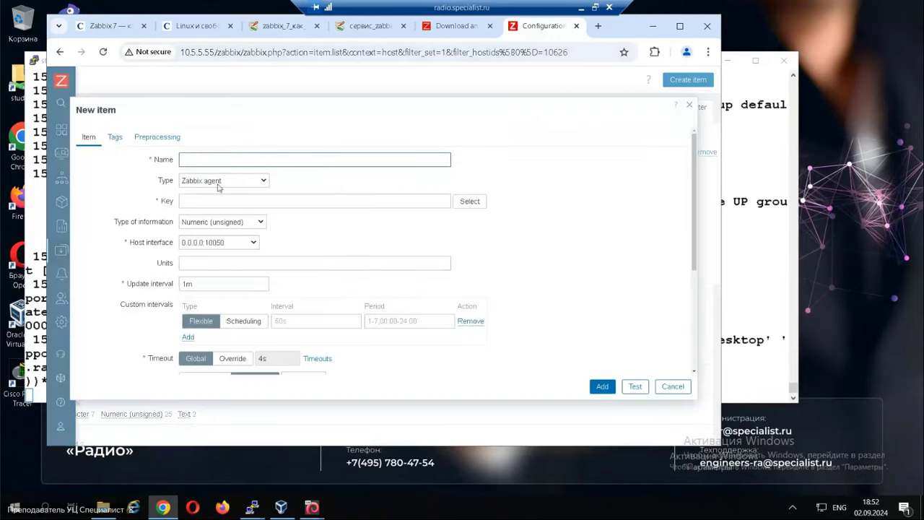
pyautogui.click(234, 161)
pyautogui.click(235, 160)
pyautogui.click(234, 160)
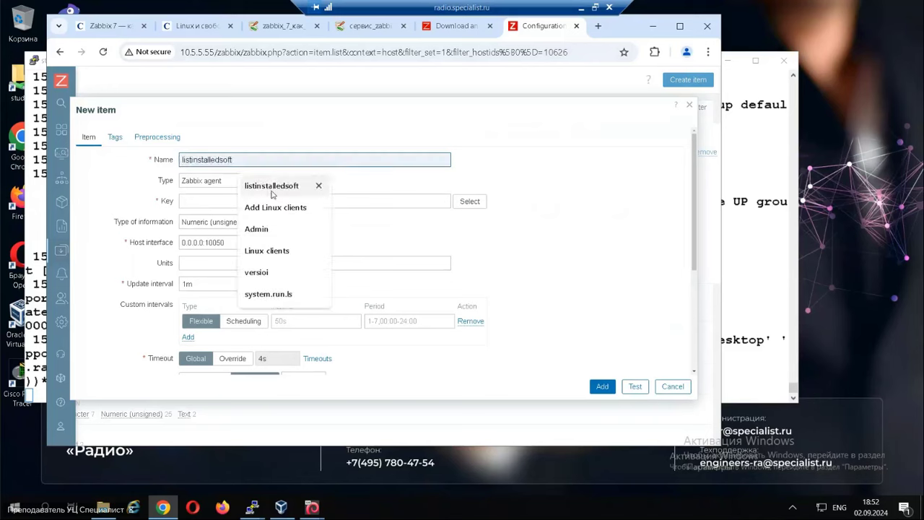
pyautogui.click(273, 191)
pyautogui.click(244, 178)
pyautogui.click(242, 210)
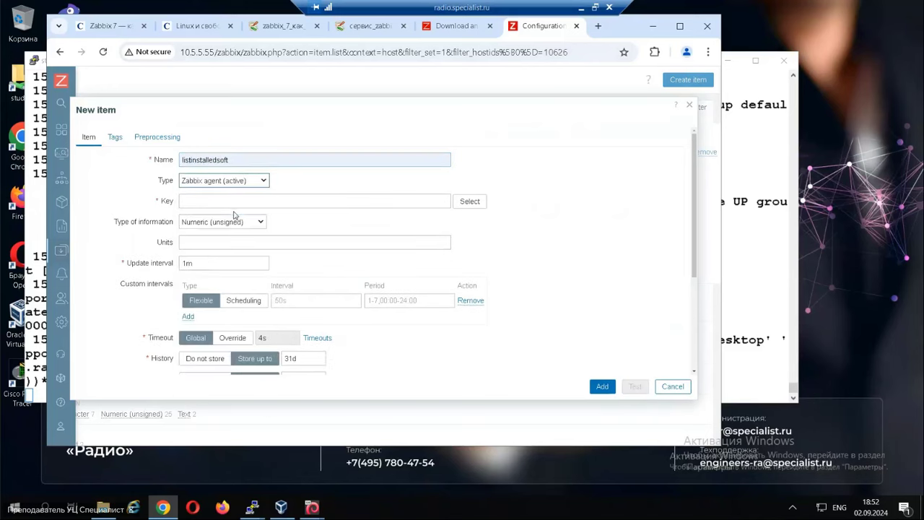
pyautogui.click(237, 202)
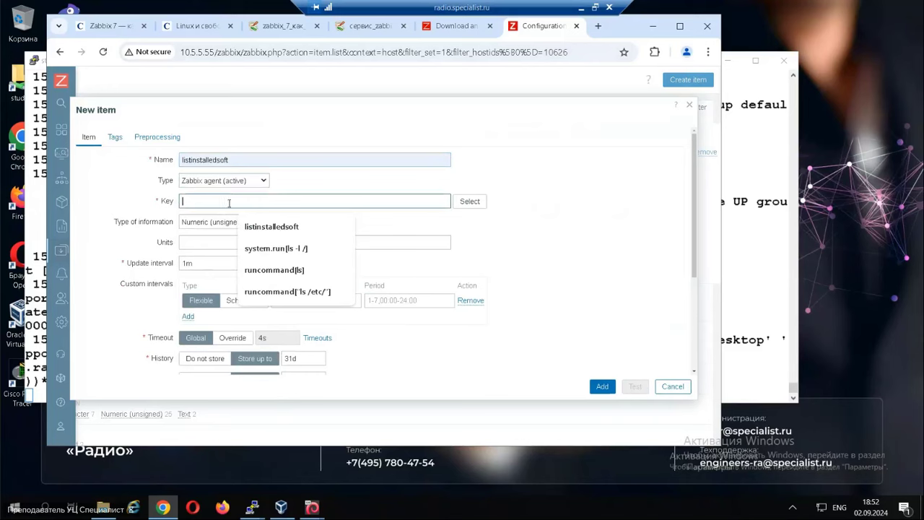
pyautogui.press('Down')
pyautogui.press('Return')
pyautogui.click(224, 226)
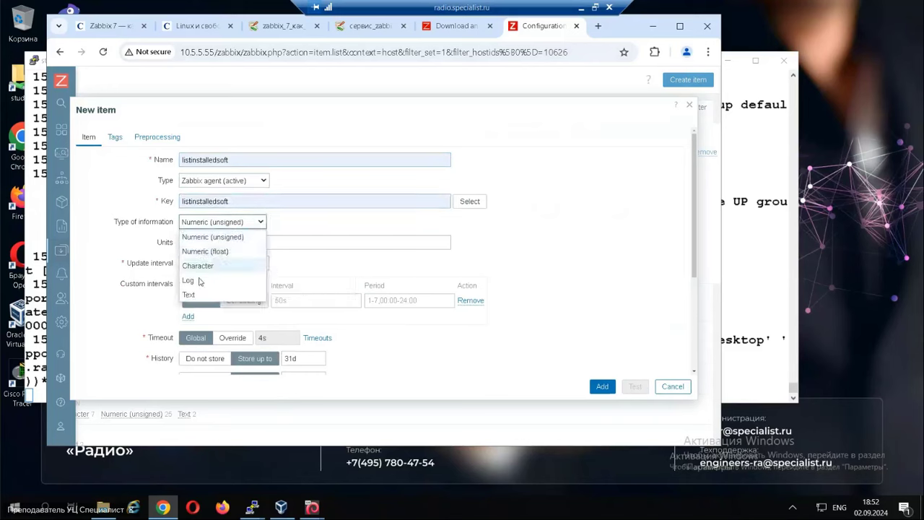
pyautogui.click(213, 298)
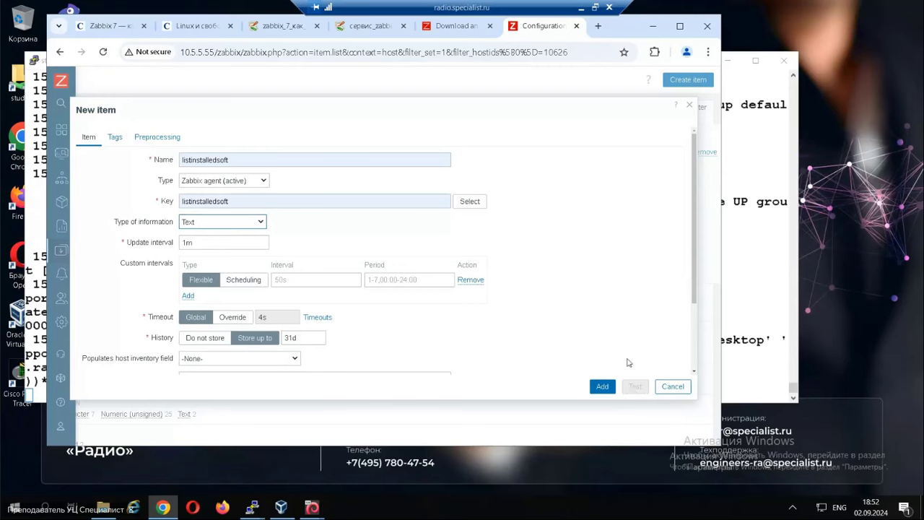
pyautogui.click(690, 106)
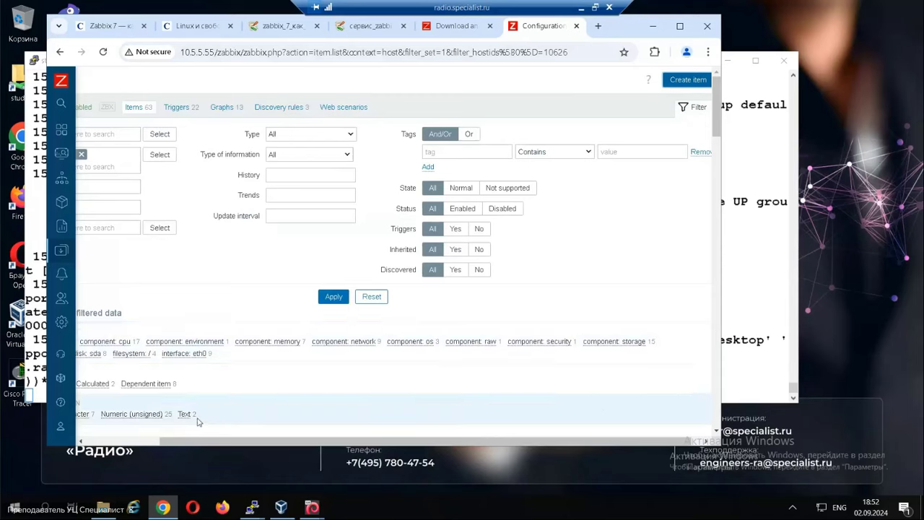
# Run 'mv -v /etc/zabbix/zabbix_agentd.conf.d/*.conf .' on clientN, copied from the upgrade wiki.
pyautogui.moveTo(202, 440); pyautogui.dragTo(54, 456)
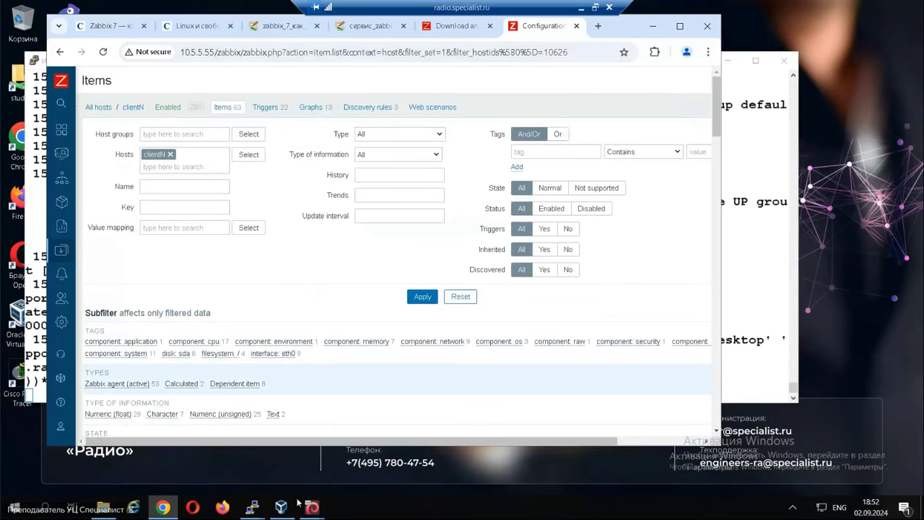
pyautogui.click(385, 32)
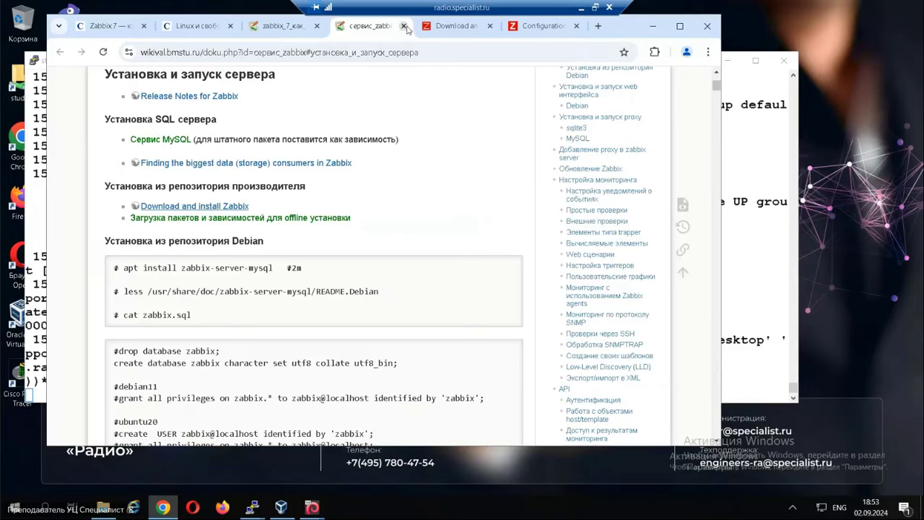
pyautogui.click(403, 26)
pyautogui.click(289, 26)
pyautogui.scroll(-3, 238, 205)
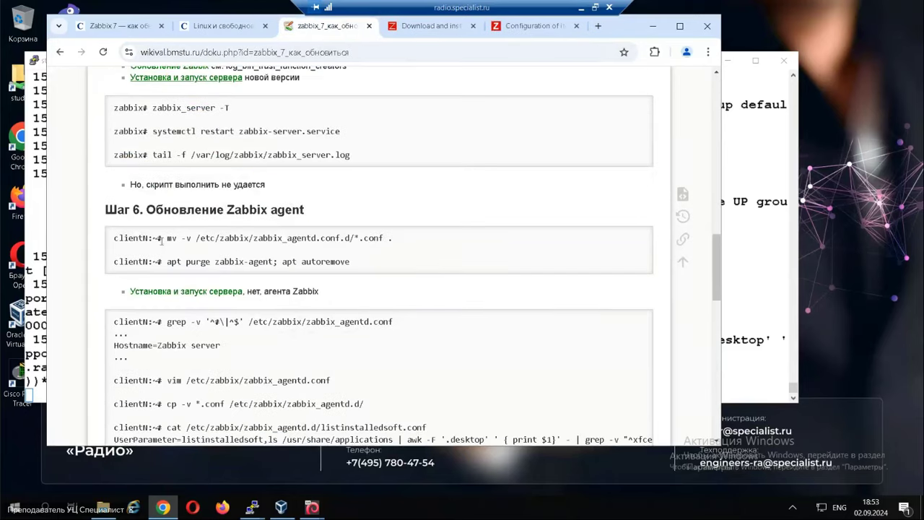
pyautogui.moveTo(166, 238); pyautogui.dragTo(397, 246)
pyautogui.hotkey('ctrl', 'c')
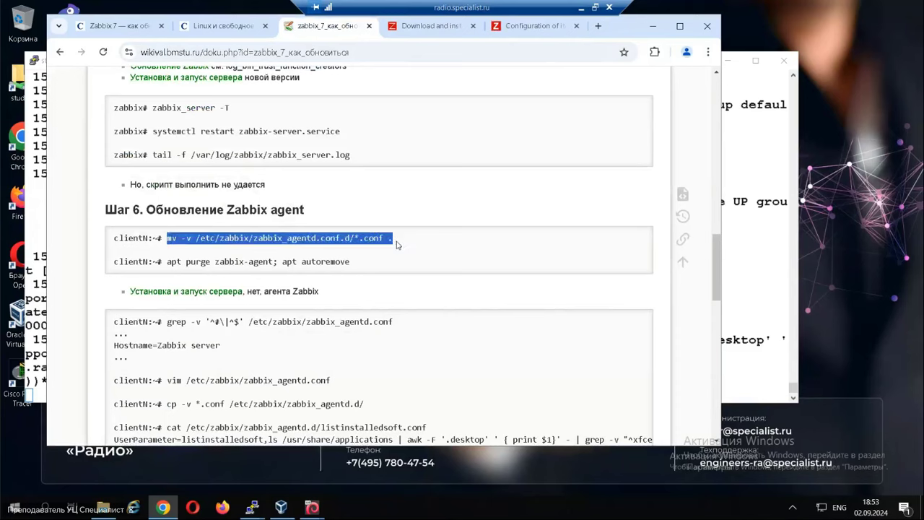
pyautogui.click(251, 507)
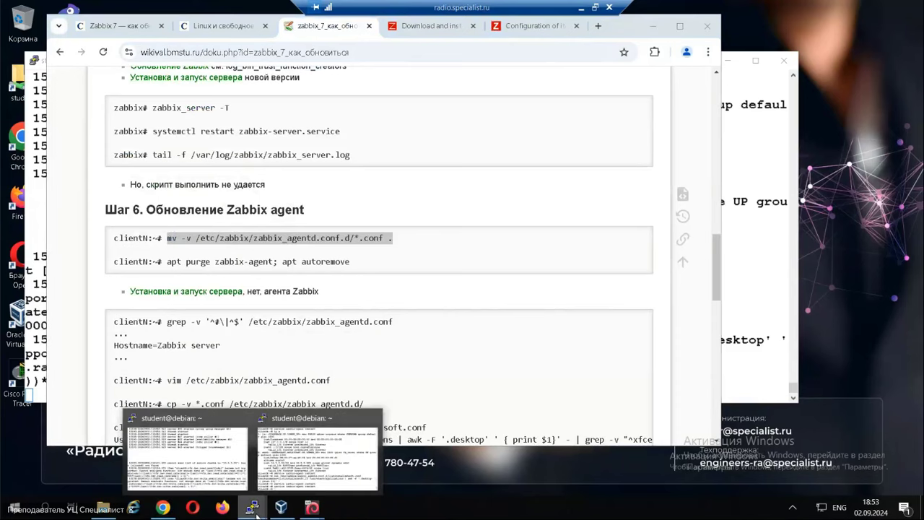
pyautogui.click(337, 464)
pyautogui.rightClick(400, 286)
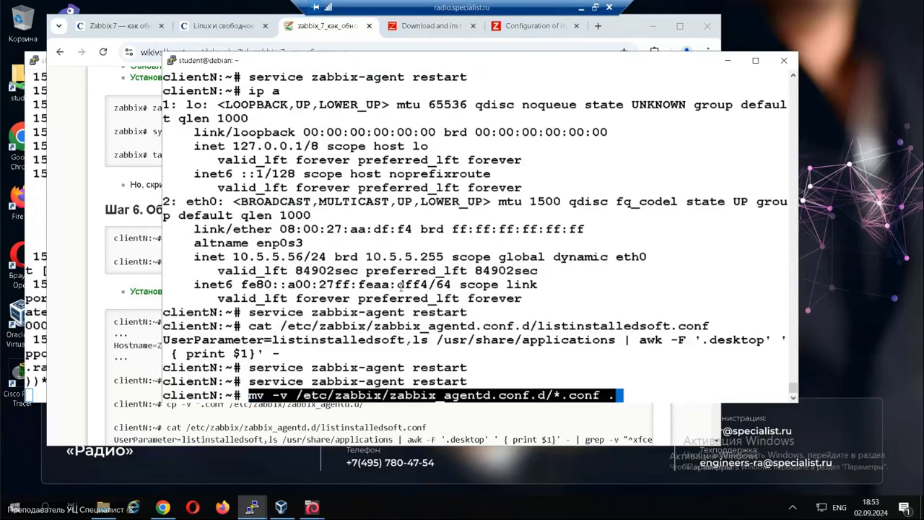
pyautogui.press('Return')
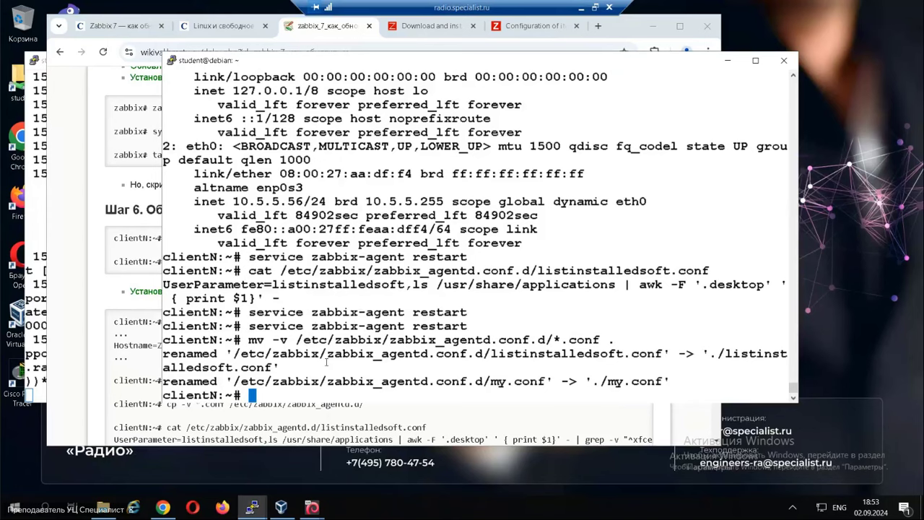
# Run 'apt purge zabbix-agent; apt autoremove' on clientN and confirm the removal.
pyautogui.click(69, 254)
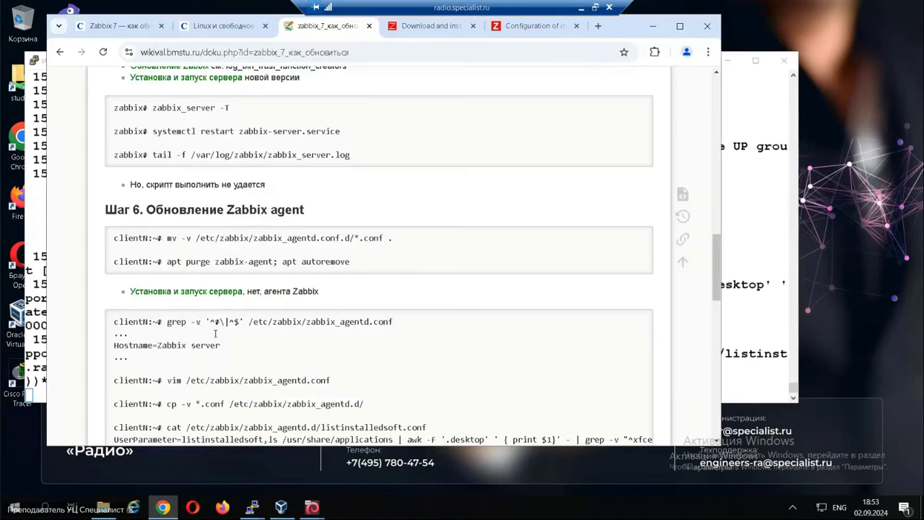
pyautogui.moveTo(167, 262); pyautogui.dragTo(392, 277)
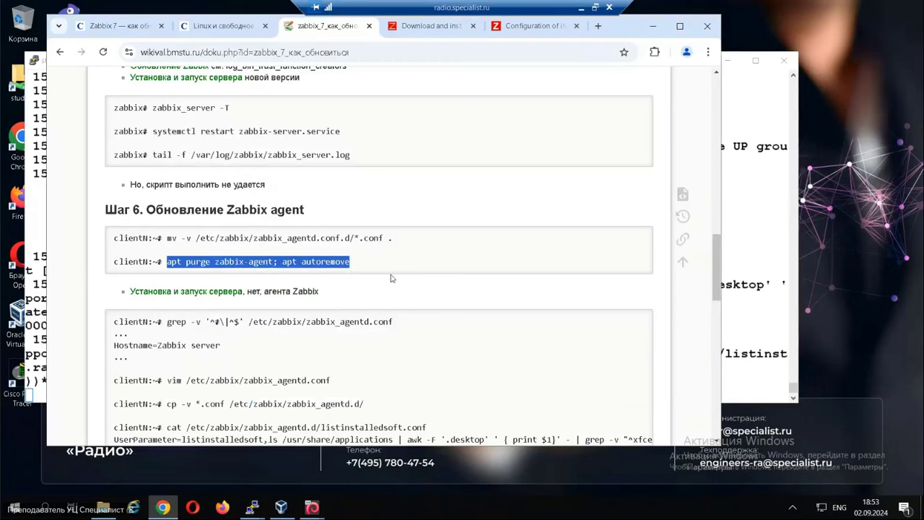
pyautogui.hotkey('ctrl', 'c')
pyautogui.hotkey('alt', 'Tab')
pyautogui.rightClick(447, 282)
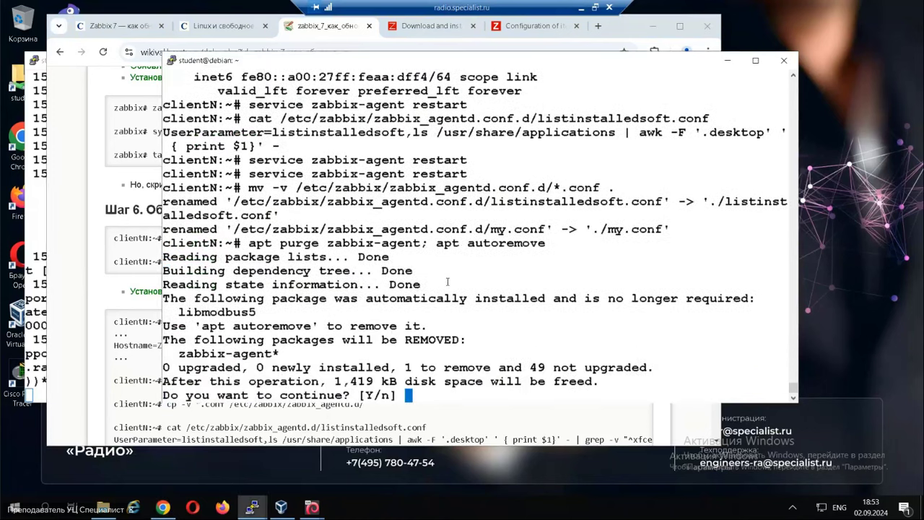
pyautogui.press('Return')
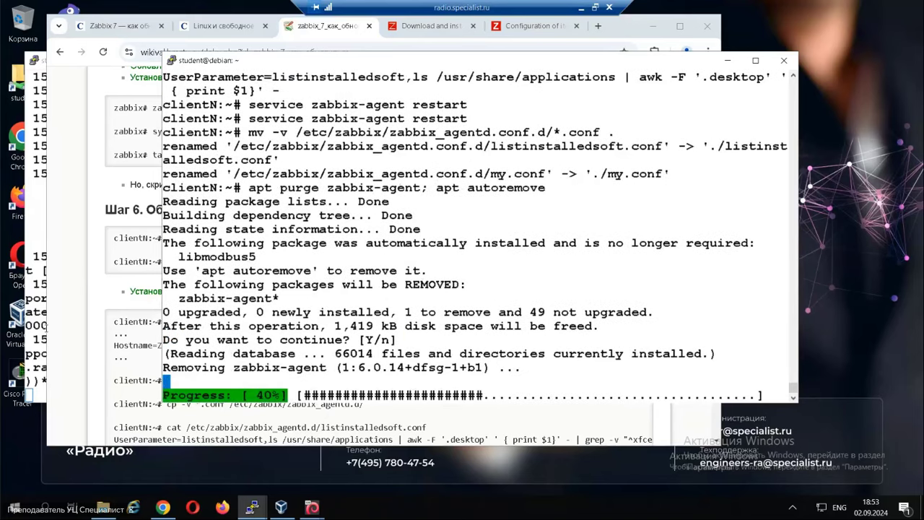
# Open the wiki's server installation link in a new tab and close the old download tab.
pyautogui.click(215, 404)
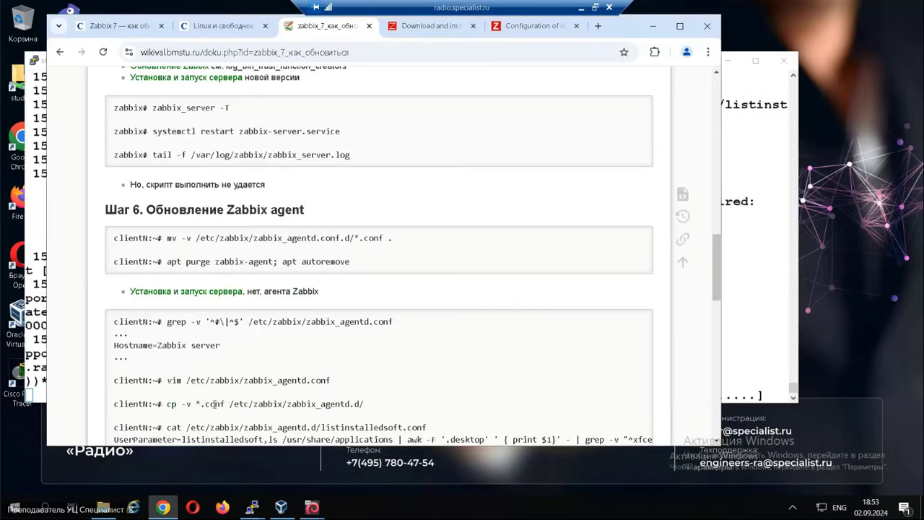
pyautogui.rightClick(167, 293)
pyautogui.click(222, 312)
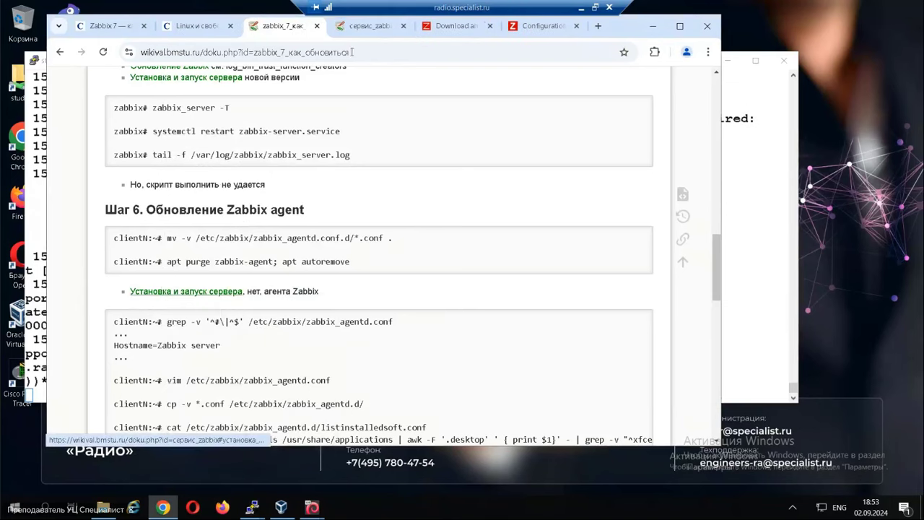
pyautogui.click(473, 26)
pyautogui.click(490, 26)
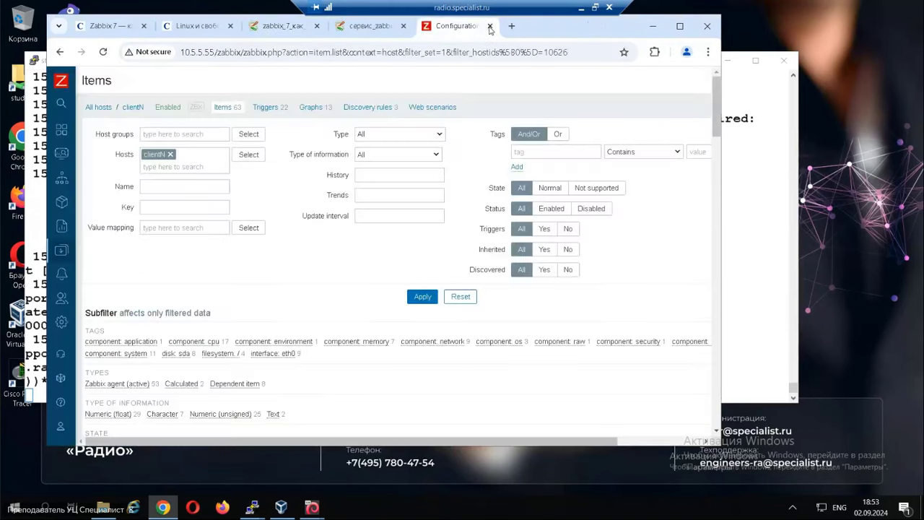
# Open Zabbix's official download page and choose 7.0 LTS, Debian 12, Agent.
pyautogui.click(379, 26)
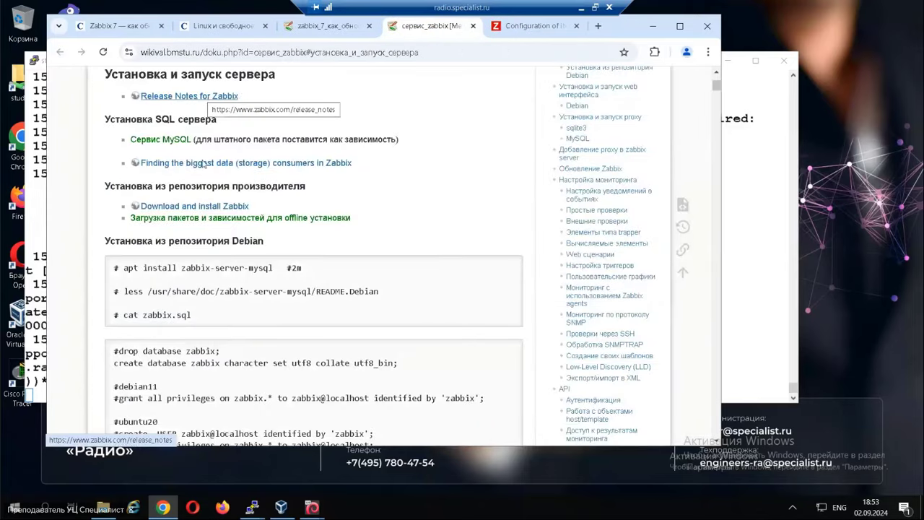
pyautogui.click(201, 207)
pyautogui.scroll(-4, 363, 305)
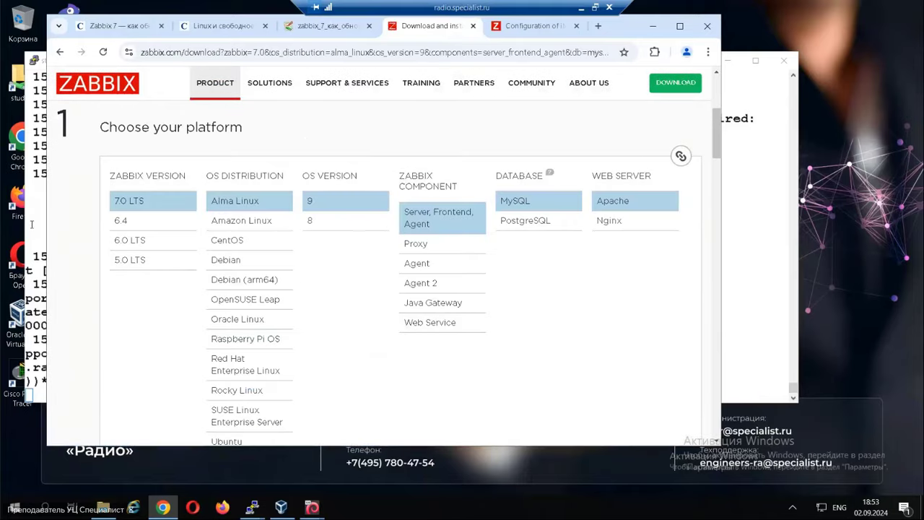
pyautogui.click(246, 266)
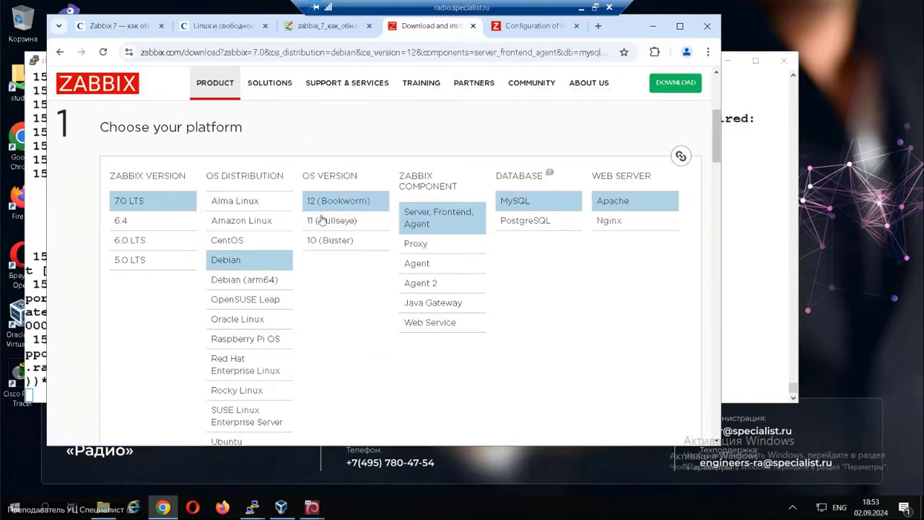
pyautogui.click(417, 265)
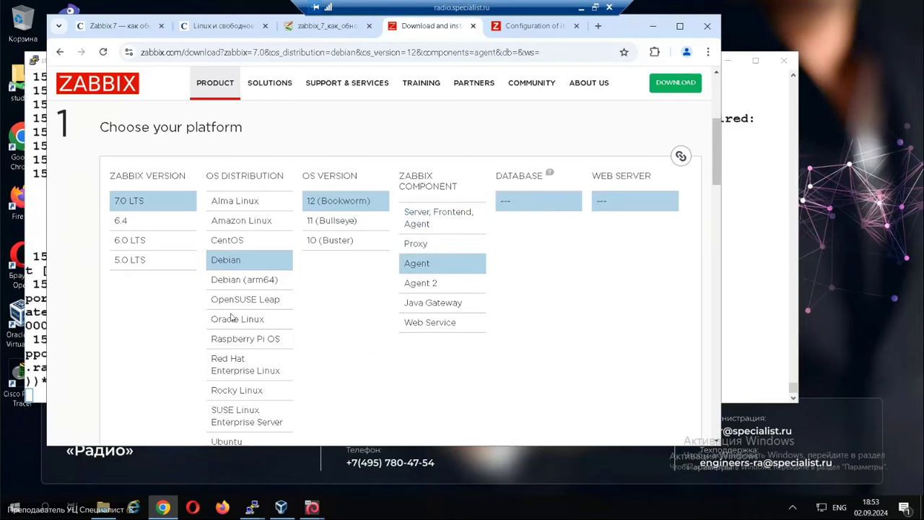
pyautogui.scroll(-4, 231, 317)
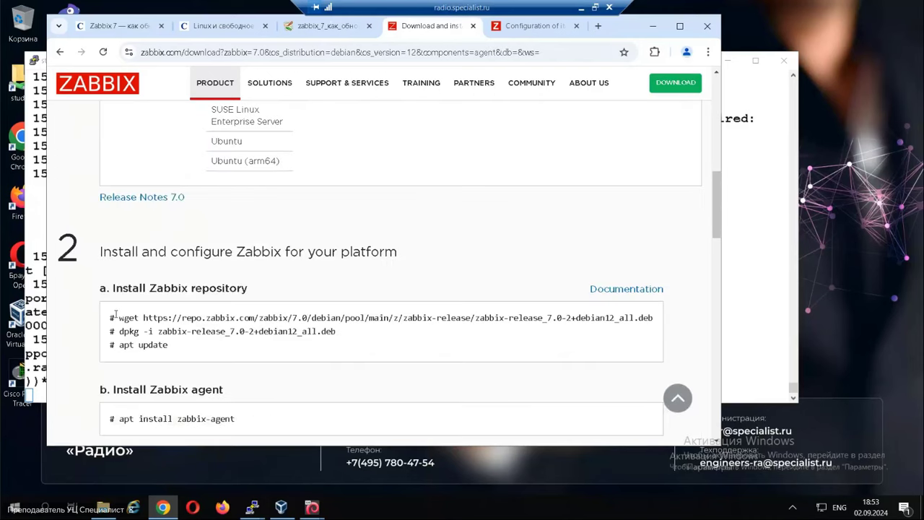
# Download the zabbix-release 7.0 package on clientN with wget, confirming the libmodbus5 removal.
pyautogui.moveTo(118, 317); pyautogui.dragTo(653, 317)
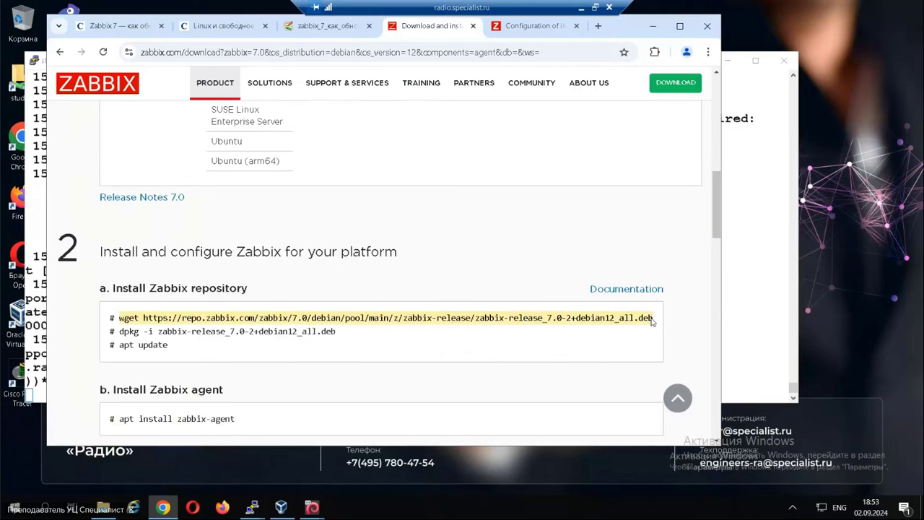
pyautogui.hotkey('alt', 'Tab')
pyautogui.press('Return')
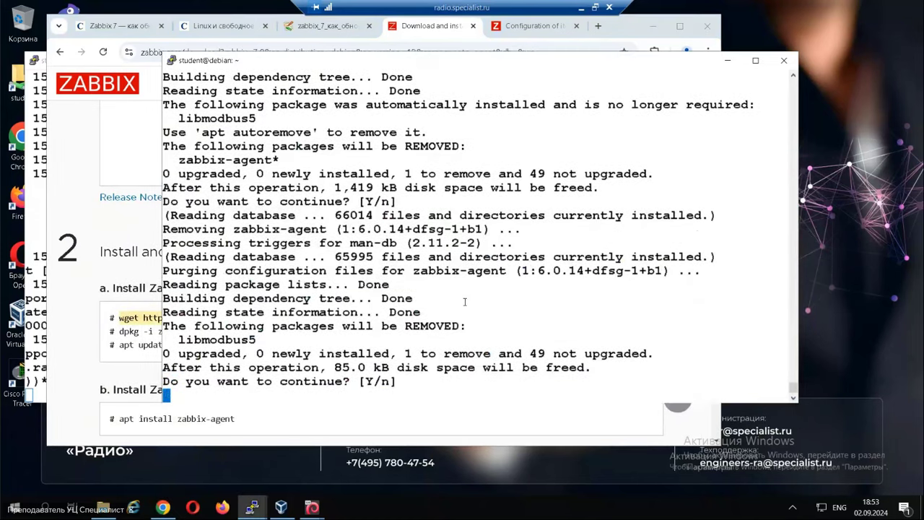
pyautogui.press('Return')
pyautogui.press('Return')
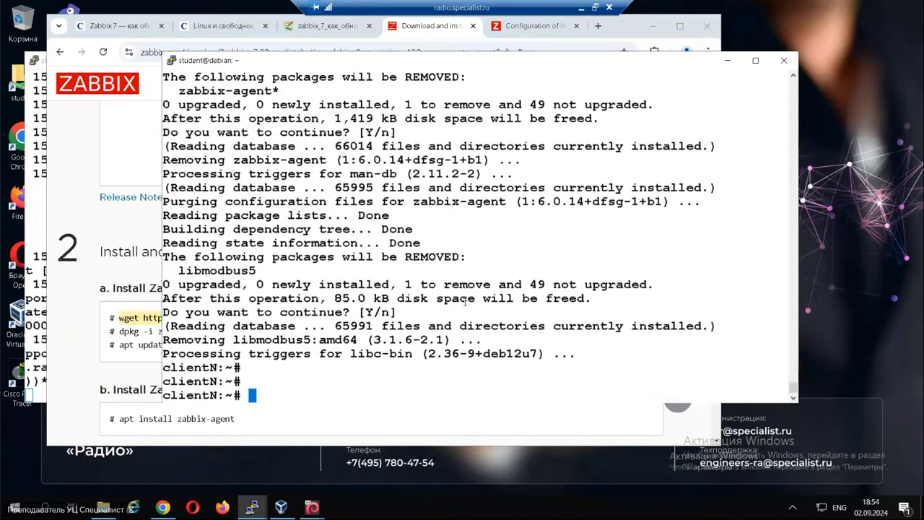
pyautogui.rightClick(443, 309)
pyautogui.press('Return')
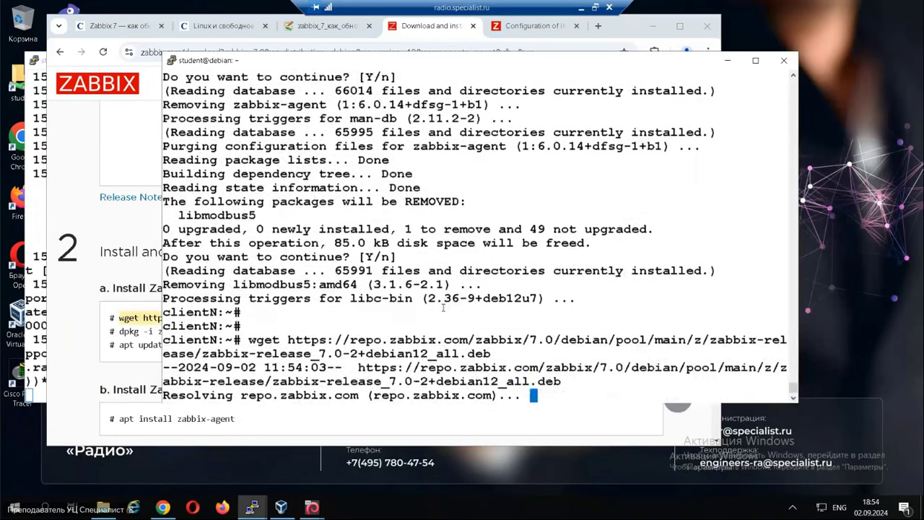
# Install zabbix-release_7.0-2+debian12_all.deb on clientN with dpkg -i.
pyautogui.moveTo(120, 332); pyautogui.dragTo(339, 333)
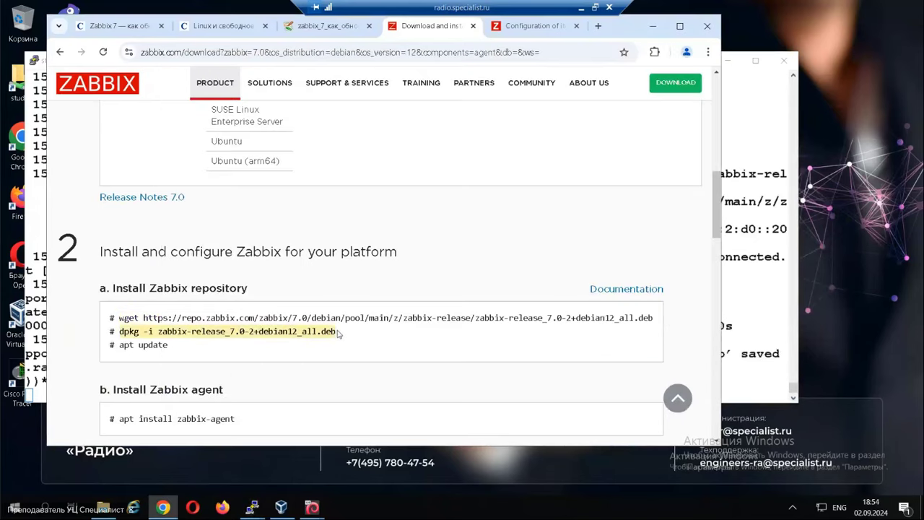
pyautogui.hotkey('ctrl', 'c')
pyautogui.hotkey('alt', 'Tab')
pyautogui.rightClick(454, 366)
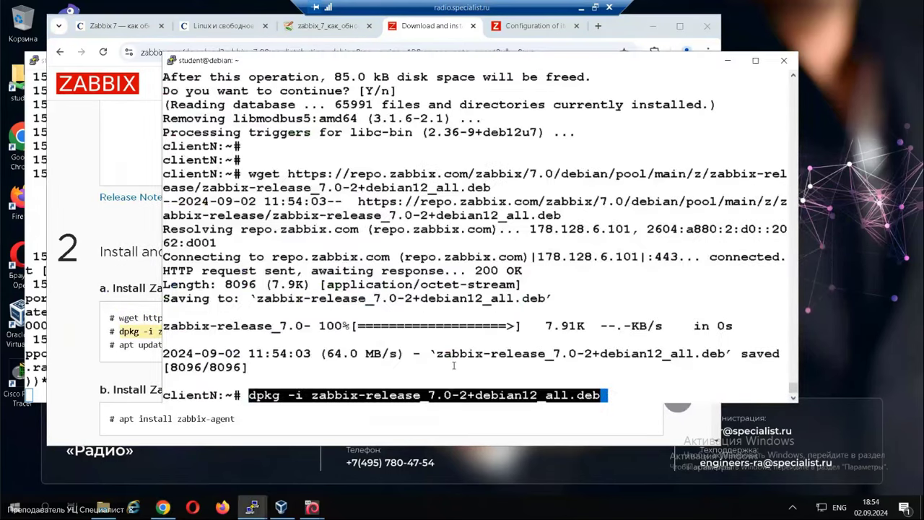
pyautogui.press('Return')
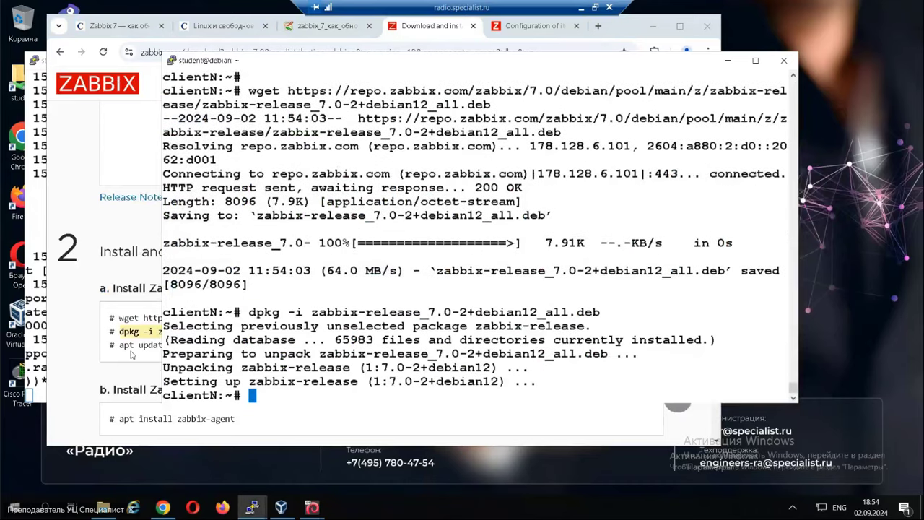
pyautogui.click(126, 345)
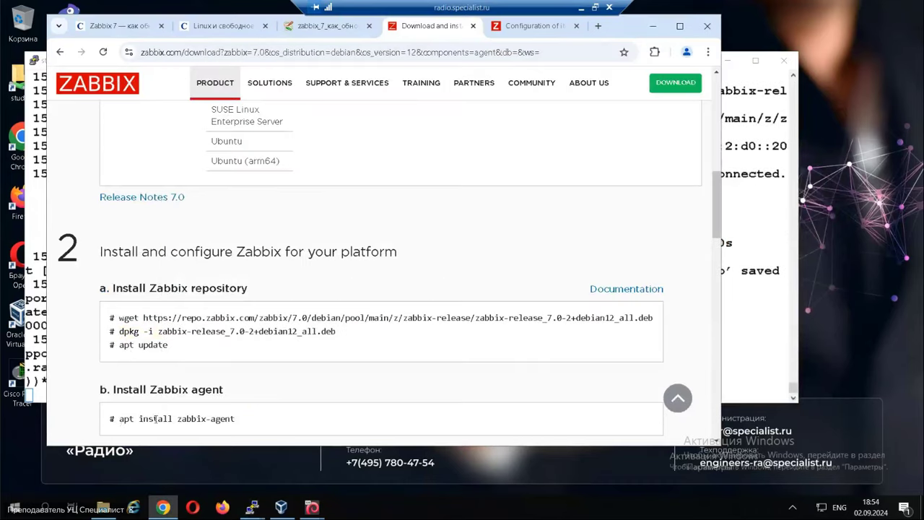
pyautogui.moveTo(120, 419); pyautogui.dragTo(247, 421)
# Run apt update, then install zabbix-agent 7.0.3 with libmodbus5, answering Y.
pyautogui.hotkey('alt', 'Tab')
pyautogui.write('ap')
pyautogui.press('Up')
pyautogui.press('Up')
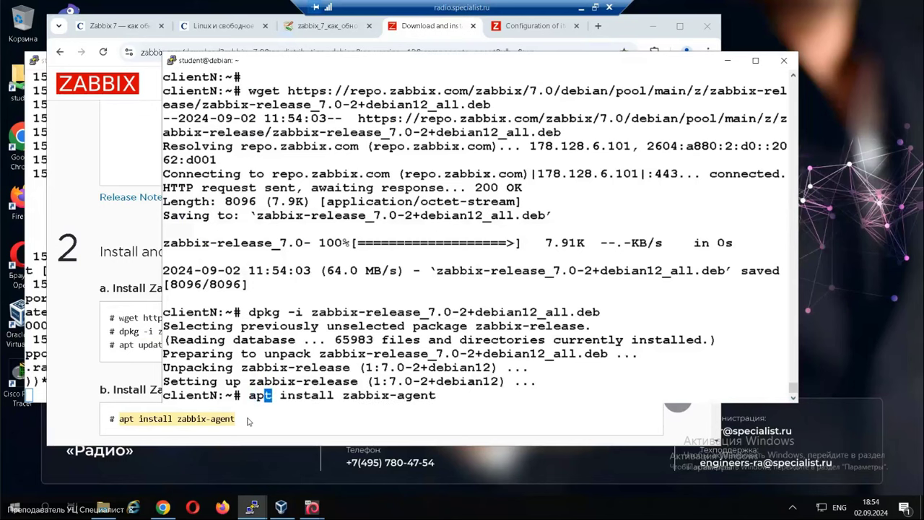
pyautogui.press('Up')
pyautogui.press('Return')
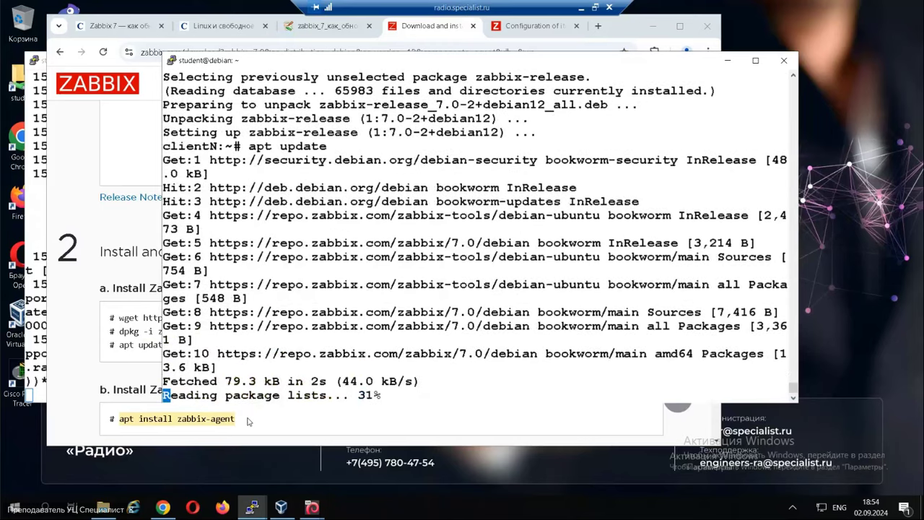
pyautogui.write('ap')
pyautogui.press('Up')
pyautogui.press('Up')
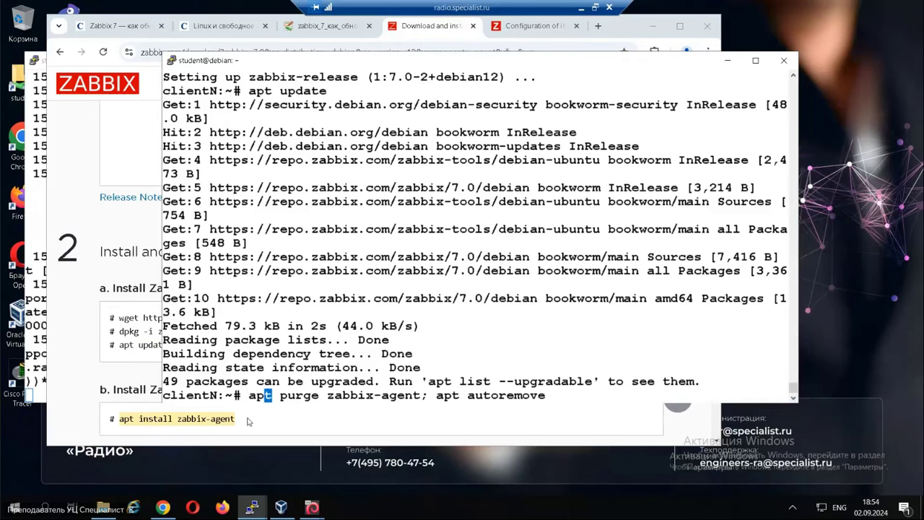
pyautogui.press('Up')
pyautogui.press('Return')
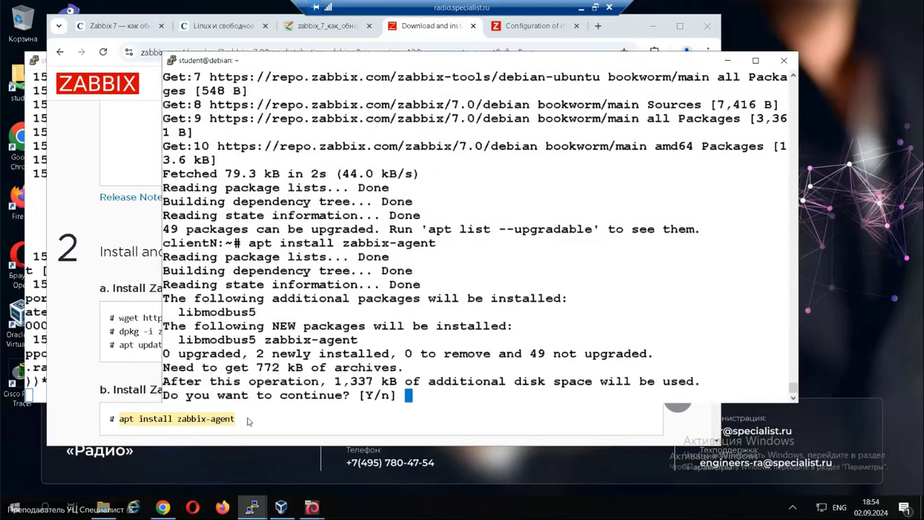
pyautogui.press('Return')
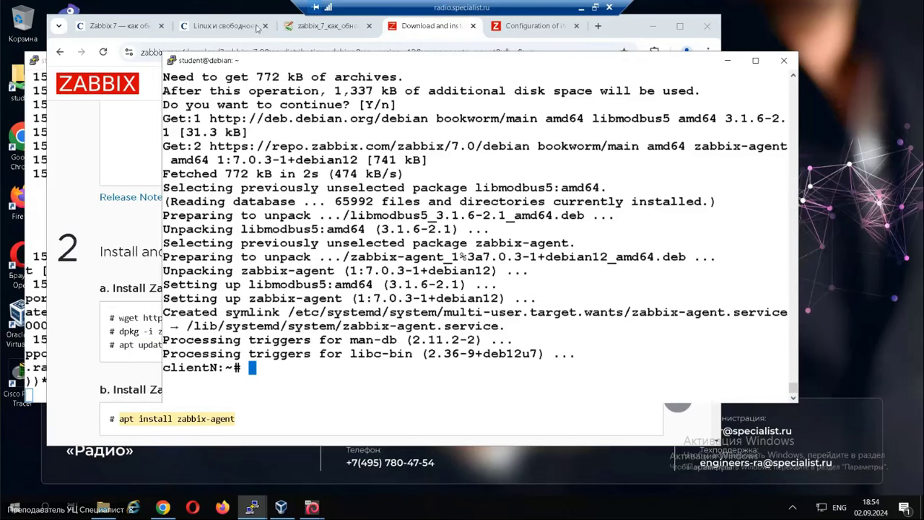
# List zabbix_agentd.conf's active settings with grep -v '^#\|^$'.
pyautogui.click(323, 28)
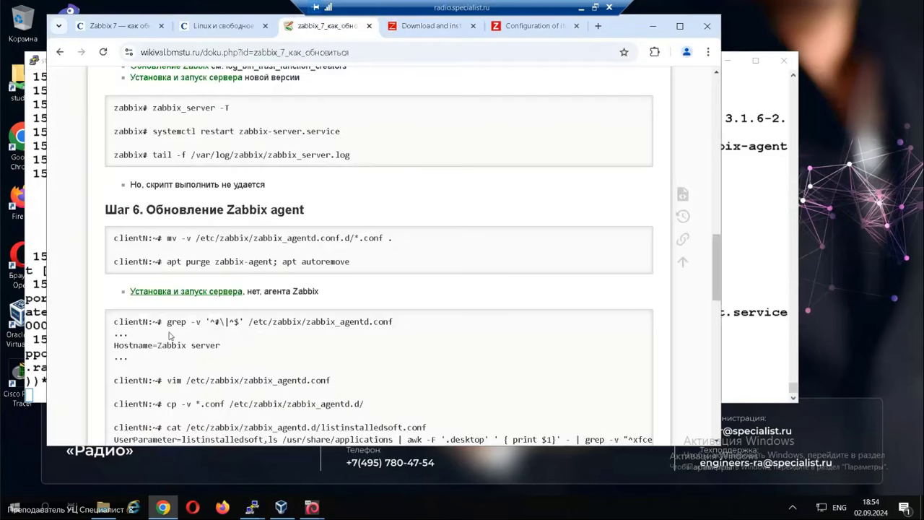
pyautogui.moveTo(167, 322); pyautogui.dragTo(426, 321)
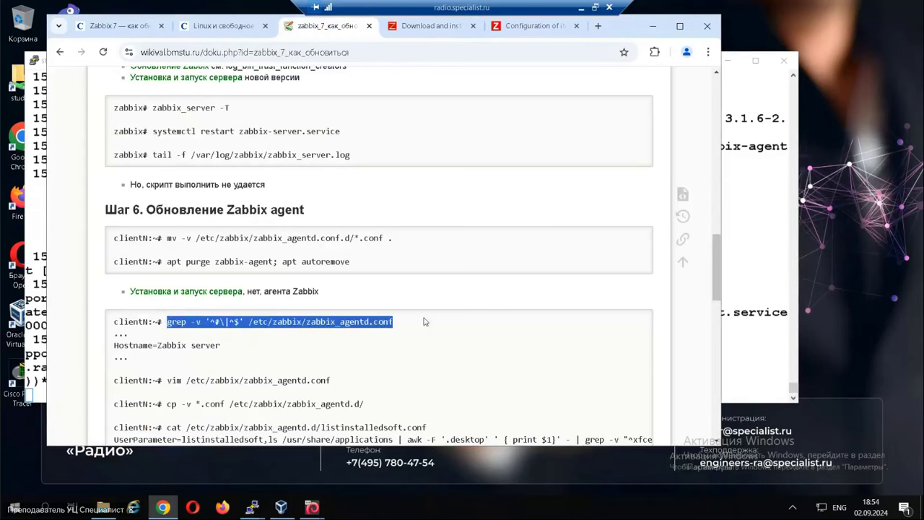
pyautogui.hotkey('alt', 'Tab')
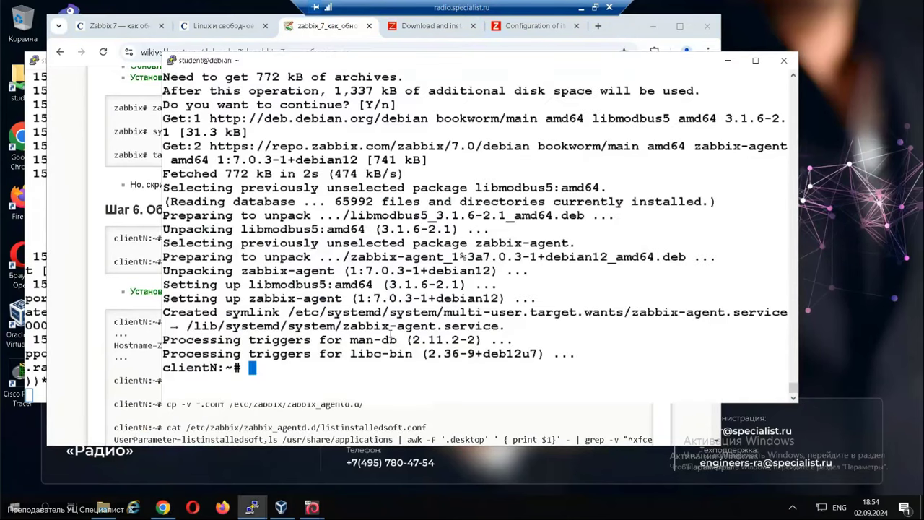
pyautogui.rightClick(358, 306)
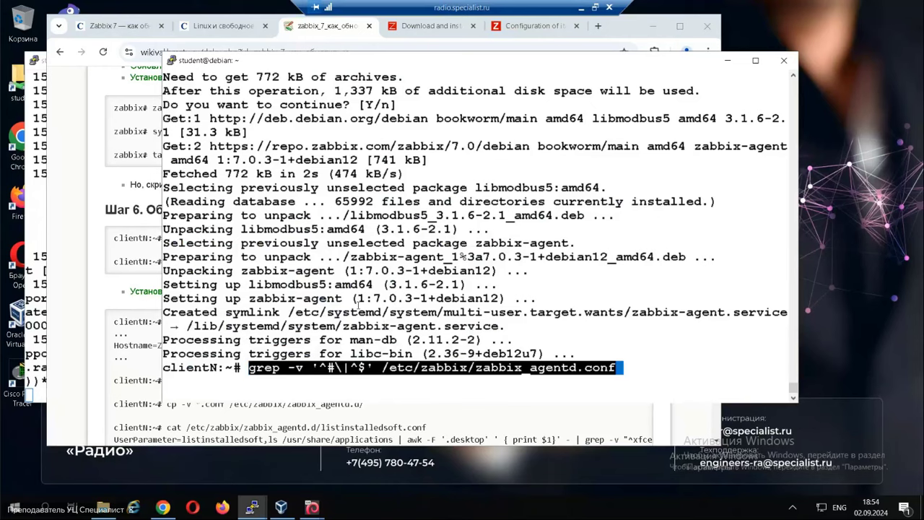
pyautogui.press('Return')
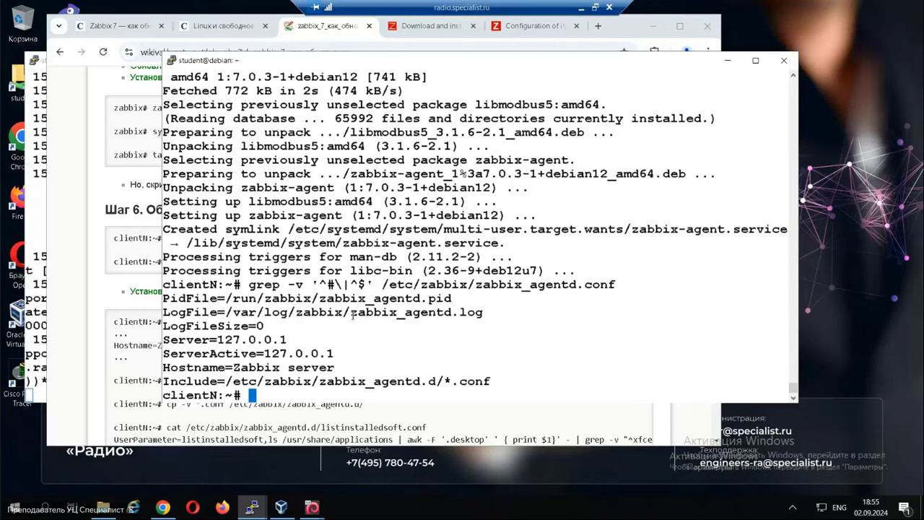
# Open /etc/zabbix/zabbix_agentd.conf in vim using the command copied from the wiki.
pyautogui.press('Up')
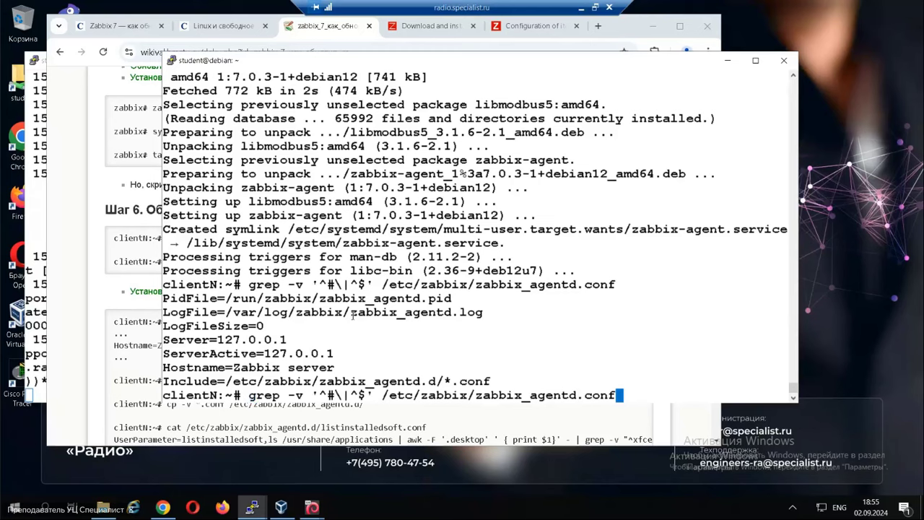
pyautogui.press('Down')
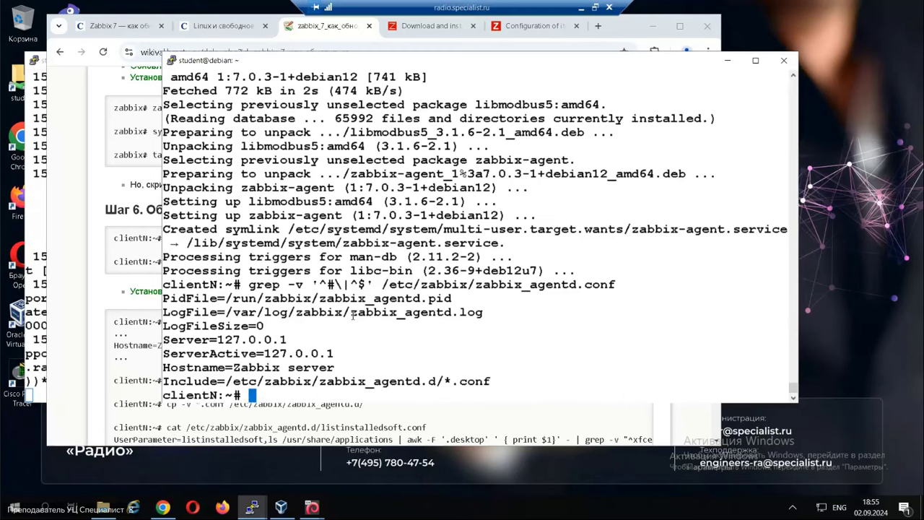
pyautogui.click(121, 380)
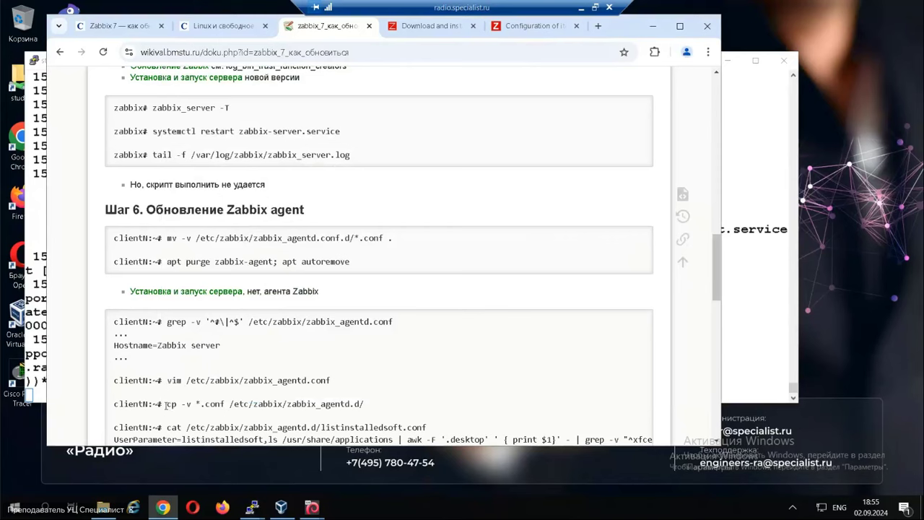
pyautogui.moveTo(168, 380); pyautogui.dragTo(347, 381)
pyautogui.hotkey('ctrl', 'c')
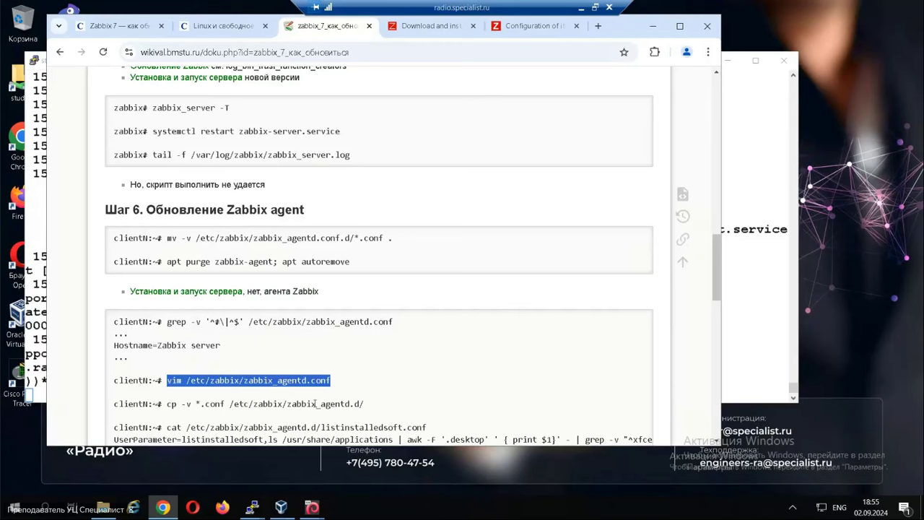
pyautogui.hotkey('alt', 'Tab')
pyautogui.rightClick(360, 322)
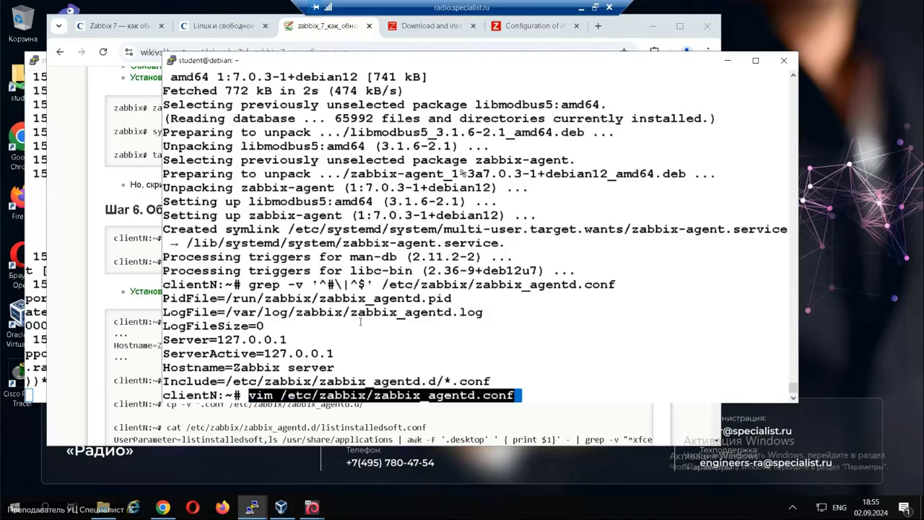
pyautogui.press('Return')
# Comment out the Hostname=Zabbix server line with # and save with :wq.
pyautogui.write('/Hos')
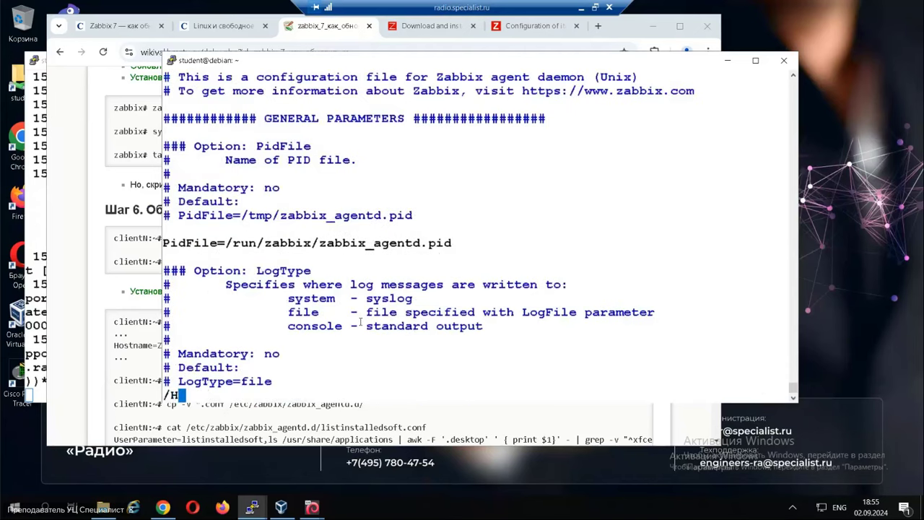
pyautogui.press('Return')
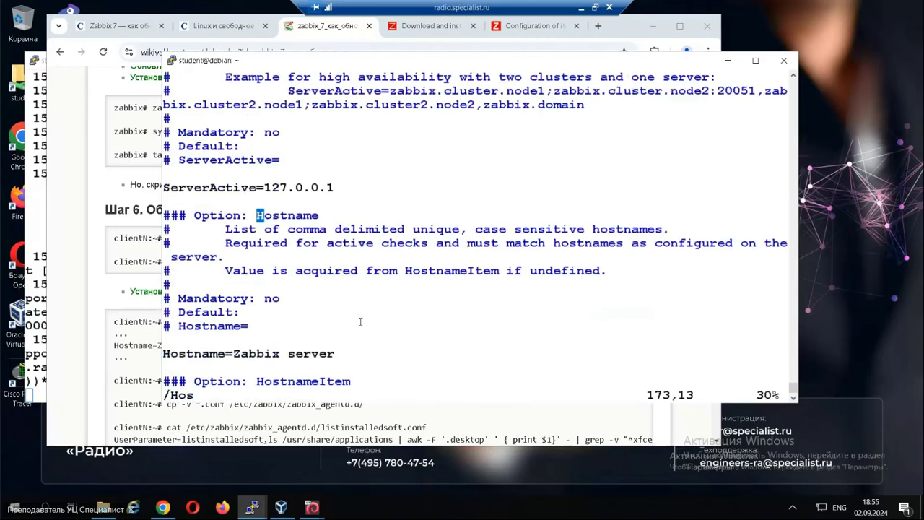
pyautogui.press('Down')
pyautogui.press('Down')
pyautogui.press('Down')
pyautogui.press('Down')
pyautogui.press('Down')
pyautogui.press('Down')
pyautogui.press('Down')
pyautogui.press('Down')
pyautogui.press('Down')
pyautogui.press('Left')
pyautogui.press('Left')
pyautogui.press('Left')
pyautogui.press('Left')
pyautogui.press('Left')
pyautogui.press('Left')
pyautogui.press('Left')
pyautogui.press('Left')
pyautogui.press('Left')
pyautogui.press('Left')
pyautogui.press('Left')
pyautogui.press('Left')
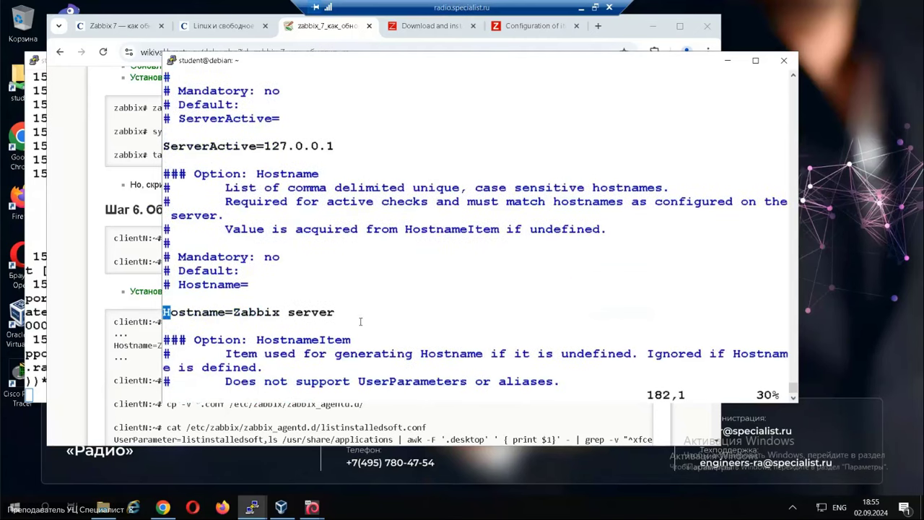
pyautogui.write('i#')
pyautogui.press('Escape')
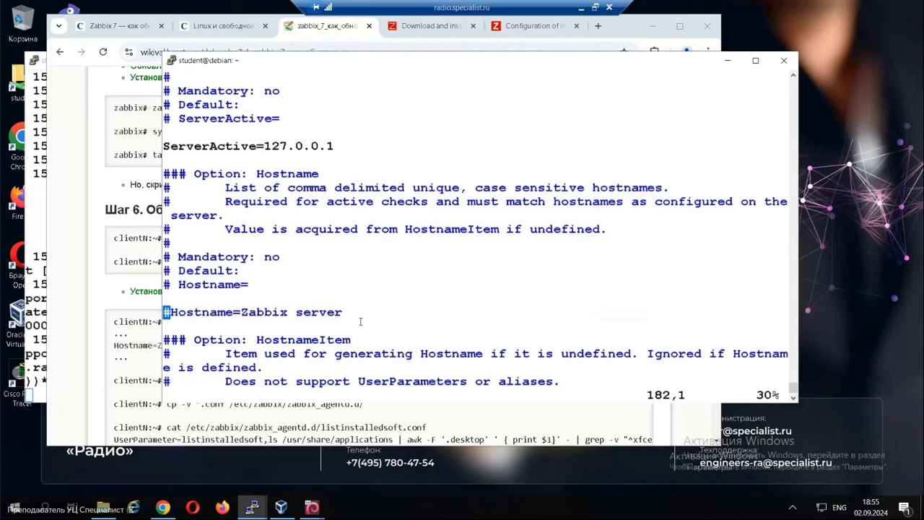
pyautogui.write(':wq')
pyautogui.press('Return')
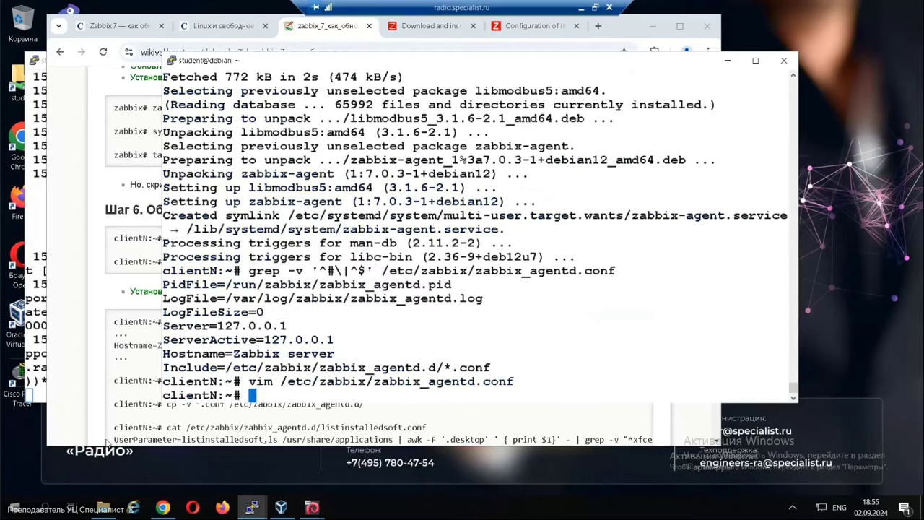
# Copy listinstalledsoft.conf and my.conf into zabbix_agentd.d with the wiki's cp -v *.conf command.
pyautogui.click(114, 404)
pyautogui.moveTo(168, 404); pyautogui.dragTo(374, 408)
pyautogui.hotkey('ctrl', 'c')
pyautogui.hotkey('alt', 'Tab')
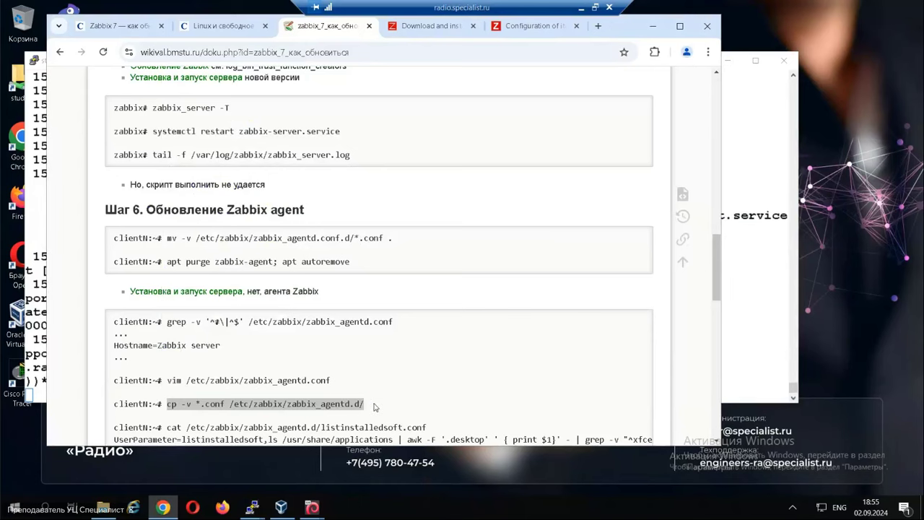
pyautogui.rightClick(391, 341)
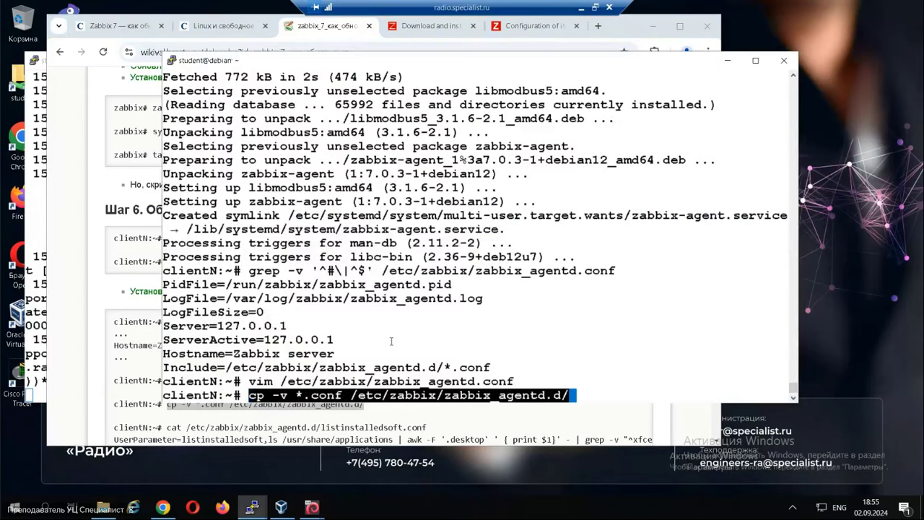
pyautogui.press('Return')
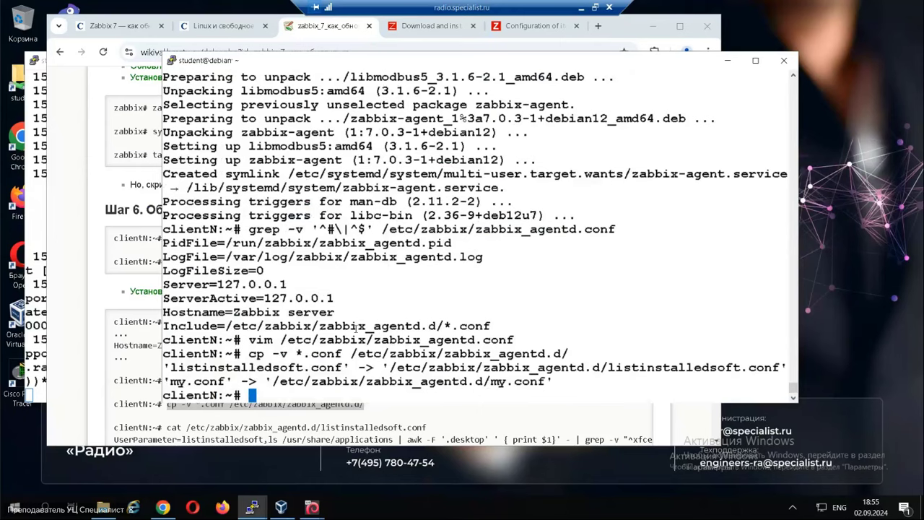
# Validate the agent configuration with zabbix_agentd -T.
pyautogui.write('agetty')
pyautogui.press('BackSpace')
pyautogui.press('BackSpace')
pyautogui.press('BackSpace')
pyautogui.press('BackSpace')
pyautogui.press('BackSpace')
pyautogui.press('BackSpace')
pyautogui.press('BackSpace')
pyautogui.write('zabbix_agentd -T')
pyautogui.press('Return')
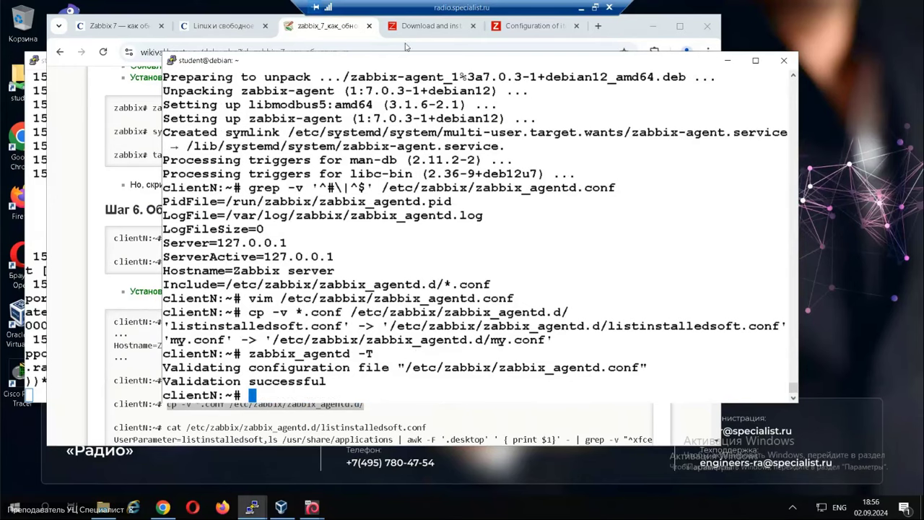
pyautogui.click(431, 29)
# Delete the clientN host under Data collection > Hosts, then return to the client terminal.
pyautogui.click(534, 28)
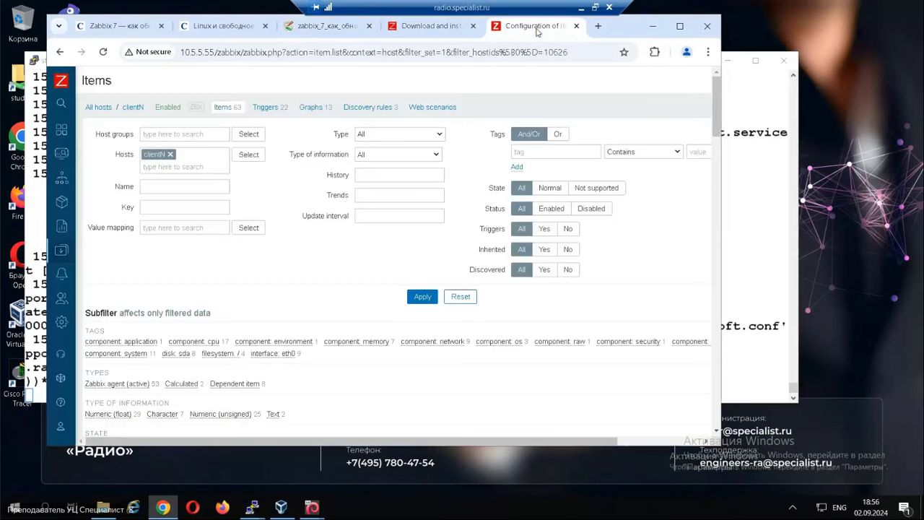
pyautogui.moveTo(72, 309)
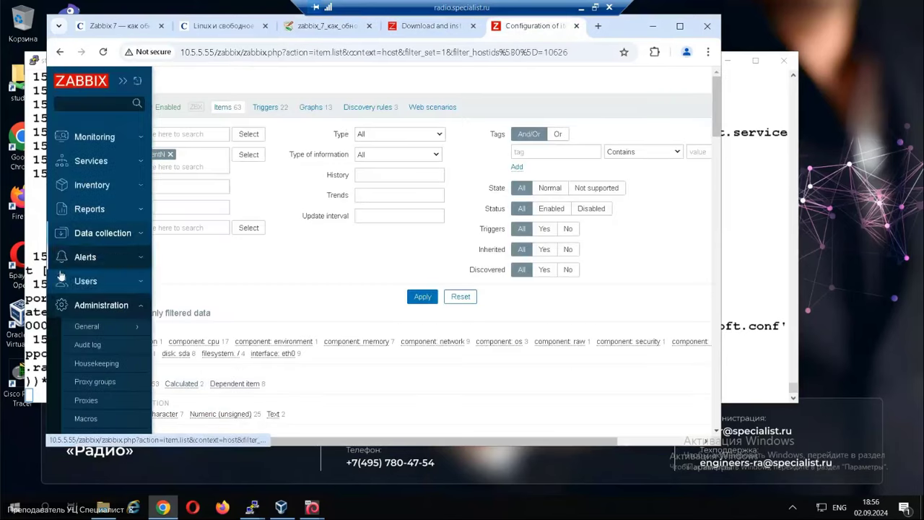
pyautogui.click(85, 234)
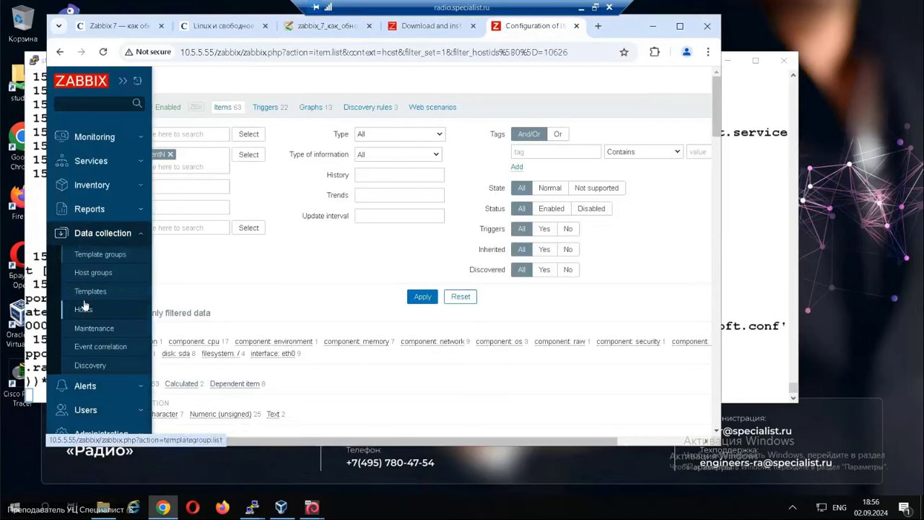
pyautogui.click(84, 310)
pyautogui.click(90, 305)
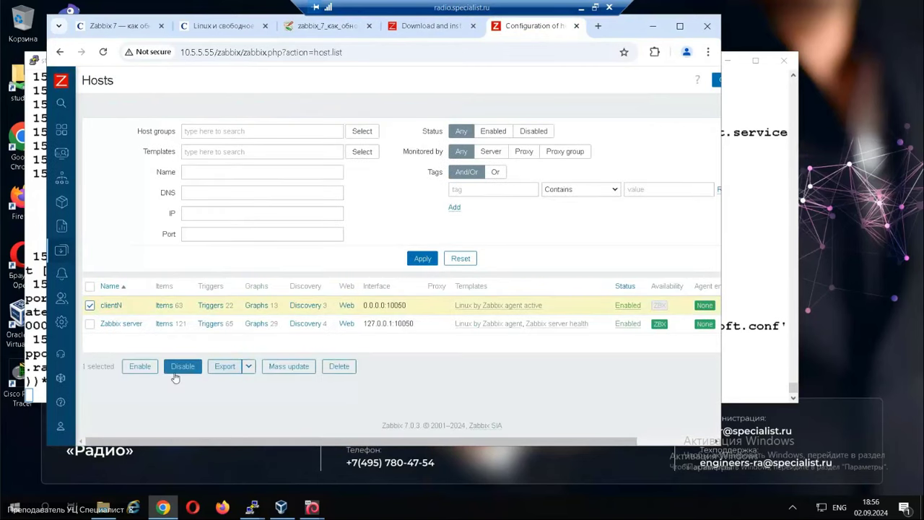
pyautogui.click(336, 369)
pyautogui.click(433, 130)
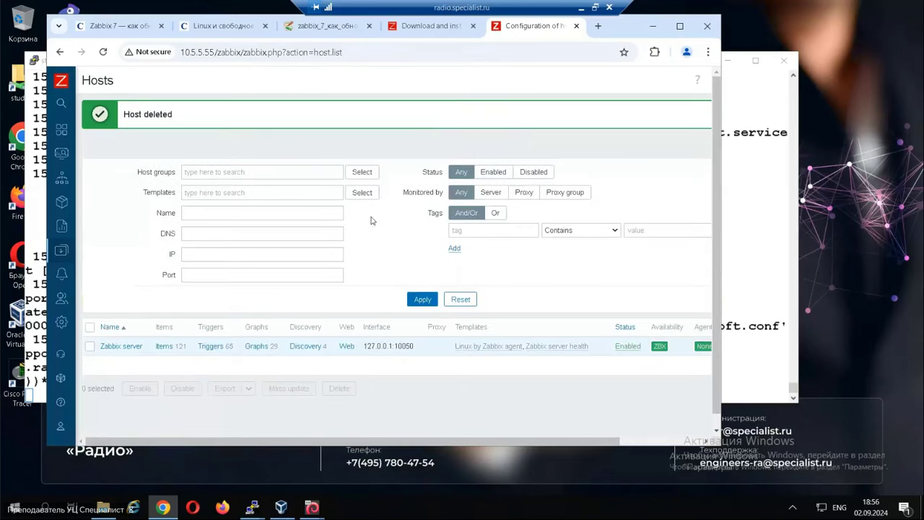
pyautogui.click(249, 508)
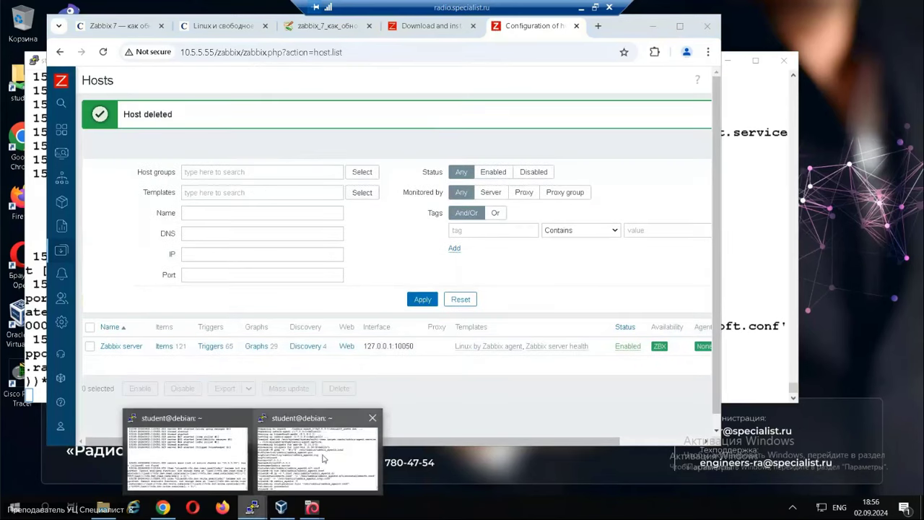
pyautogui.click(328, 459)
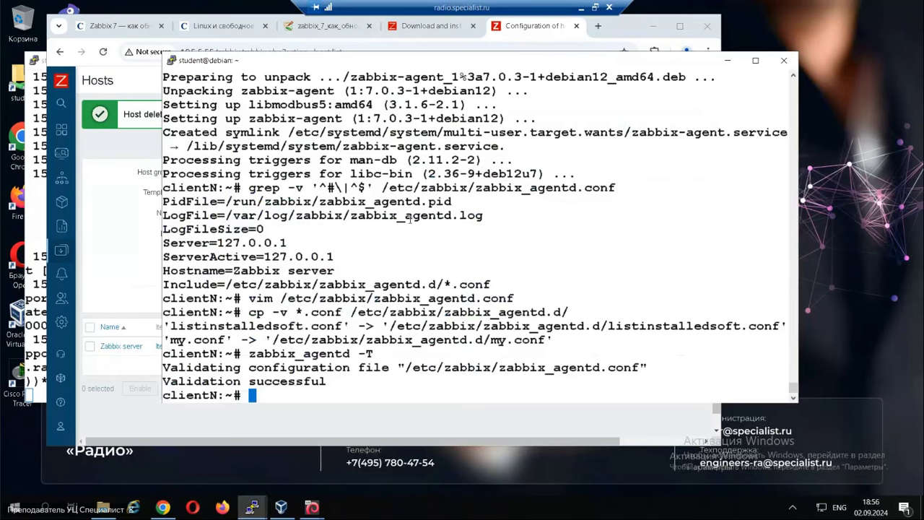
# Run service zabbix-agent restart on clientN and bring Zabbix back to front.
pyautogui.press('Up')
pyautogui.press('Up')
pyautogui.press('Down')
pyautogui.press('Down')
pyautogui.write('s')
pyautogui.press('Up')
pyautogui.press('Return')
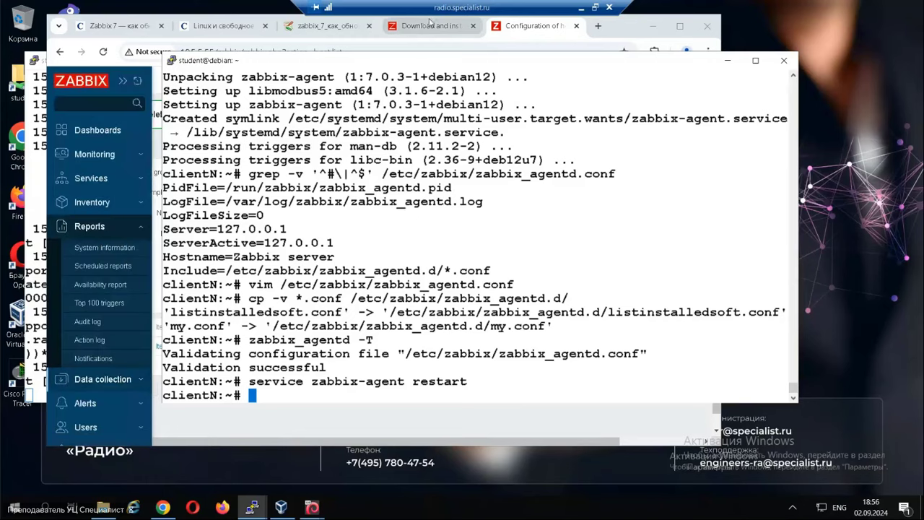
pyautogui.click(538, 36)
# Open the re-registered clientN's items and filter them by name 'vers'.
pyautogui.moveTo(133, 295)
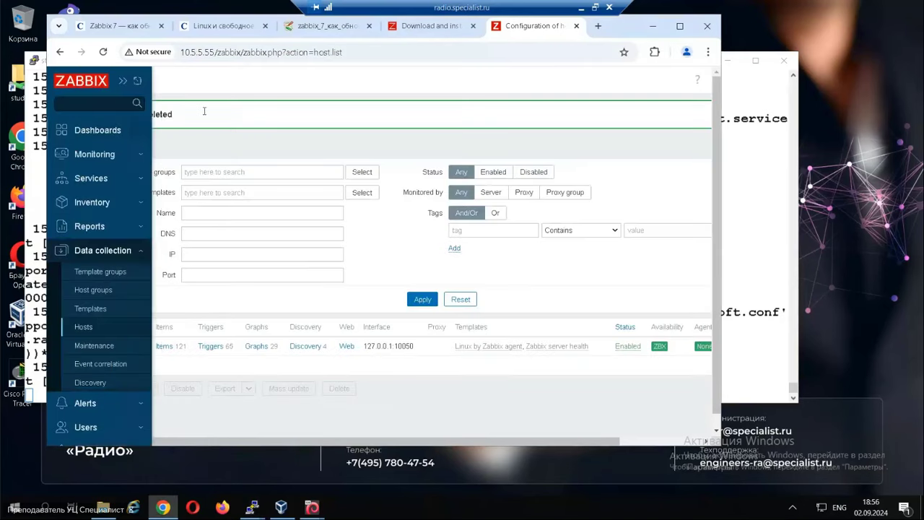
pyautogui.click(93, 291)
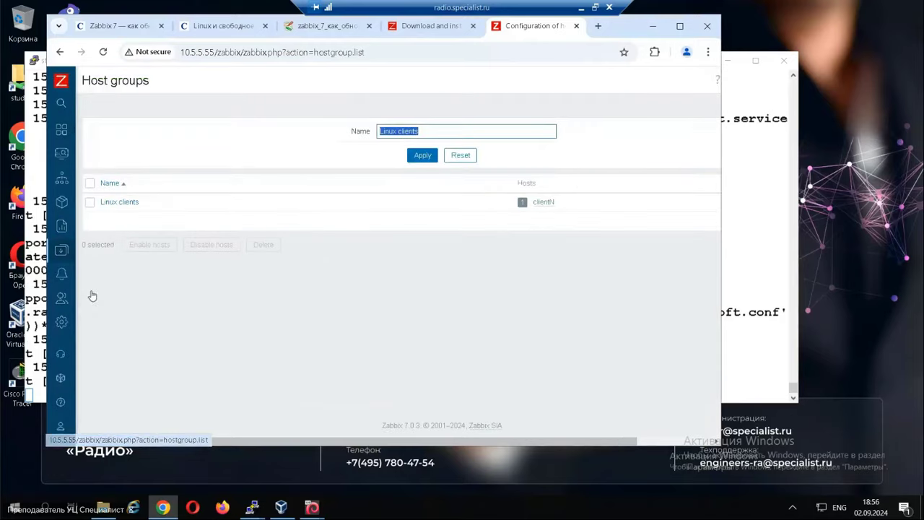
pyautogui.moveTo(61, 299)
pyautogui.click(103, 307)
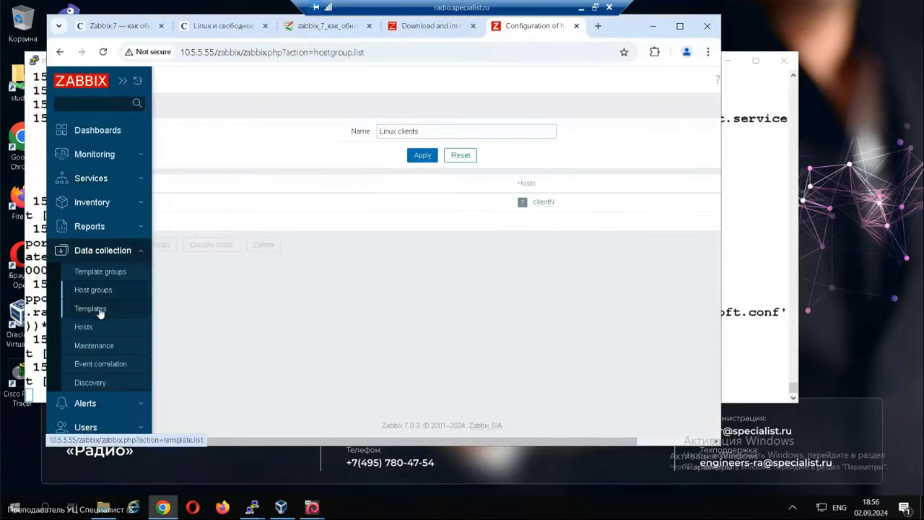
pyautogui.click(85, 328)
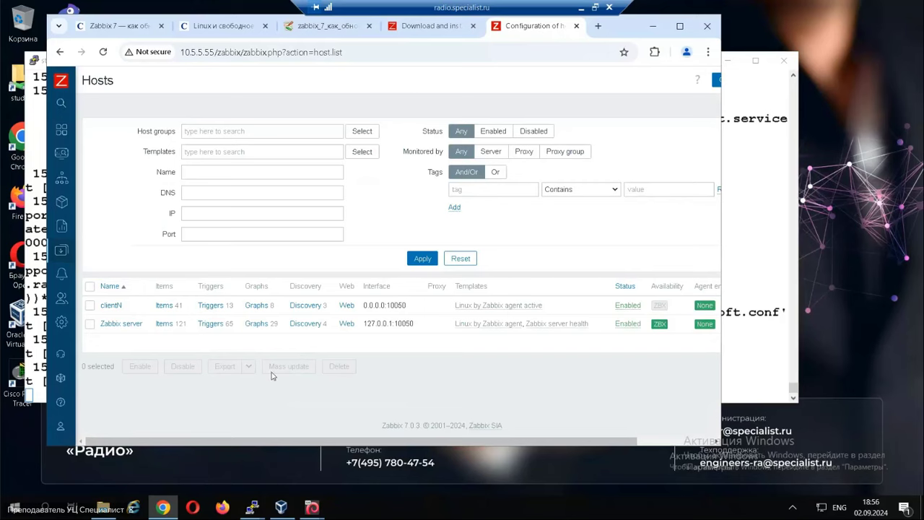
pyautogui.click(161, 306)
pyautogui.click(153, 206)
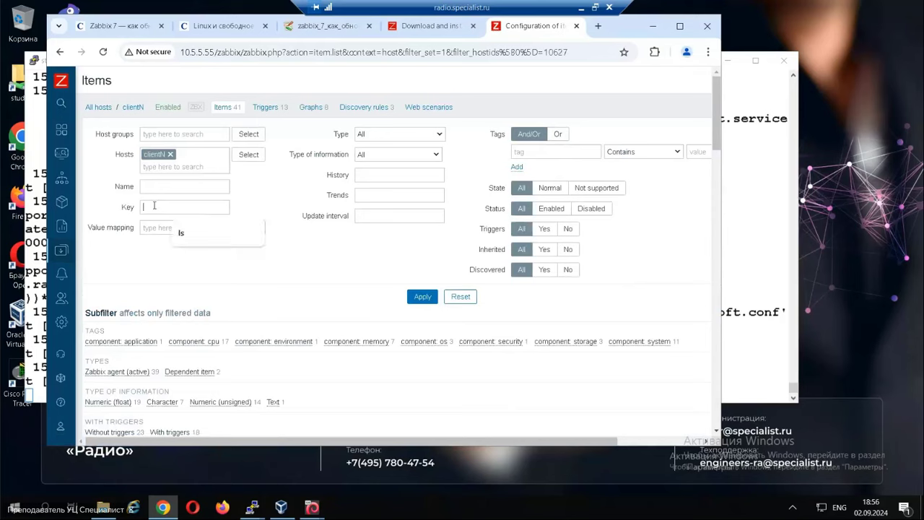
pyautogui.click(170, 186)
pyautogui.write('ve')
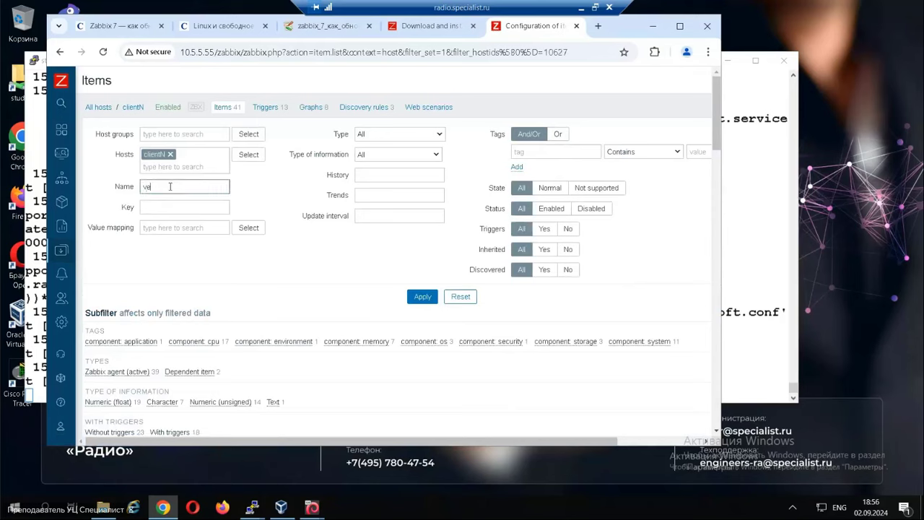
pyautogui.write('rs')
pyautogui.press('Return')
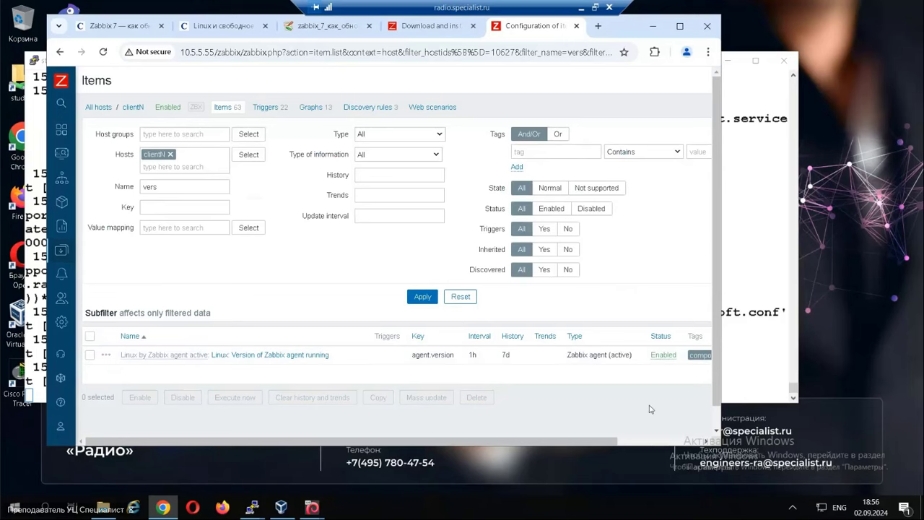
pyautogui.moveTo(566, 442); pyautogui.dragTo(623, 441)
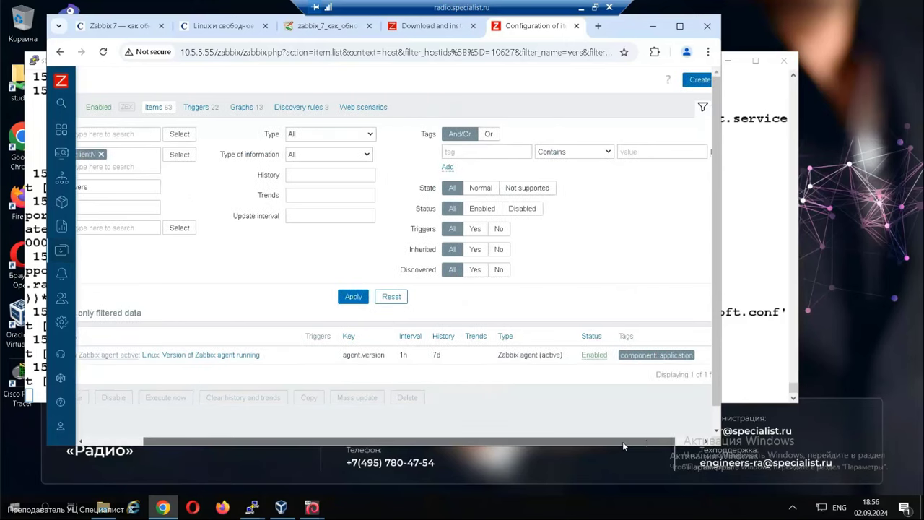
pyautogui.moveTo(564, 441); pyautogui.dragTo(469, 441)
# Filter Monitoring > Latest data by name 'versi' to check clientN's agent version.
pyautogui.moveTo(67, 135)
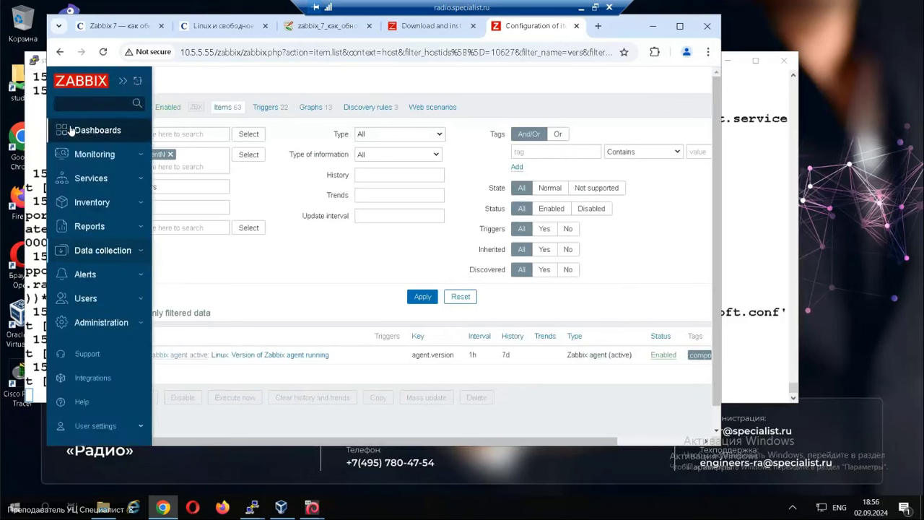
pyautogui.click(83, 159)
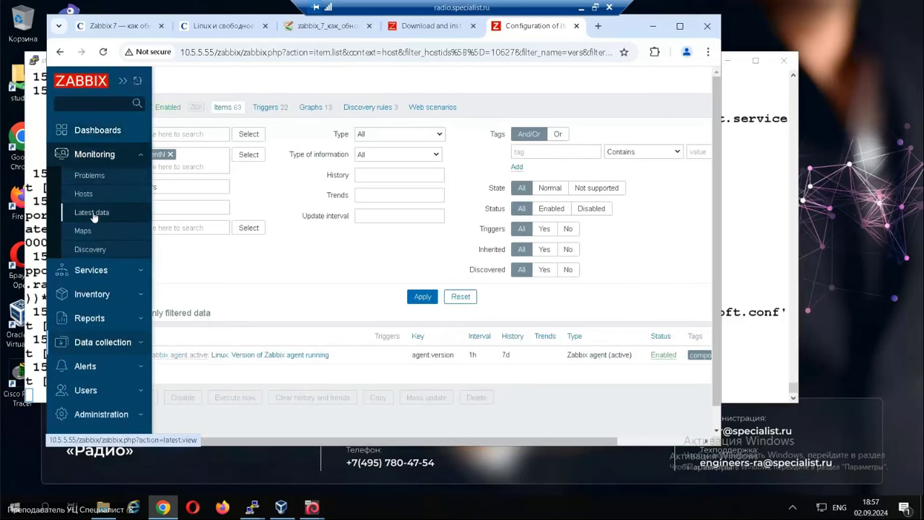
pyautogui.click(92, 212)
pyautogui.moveTo(233, 173); pyautogui.dragTo(116, 177)
pyautogui.write('var')
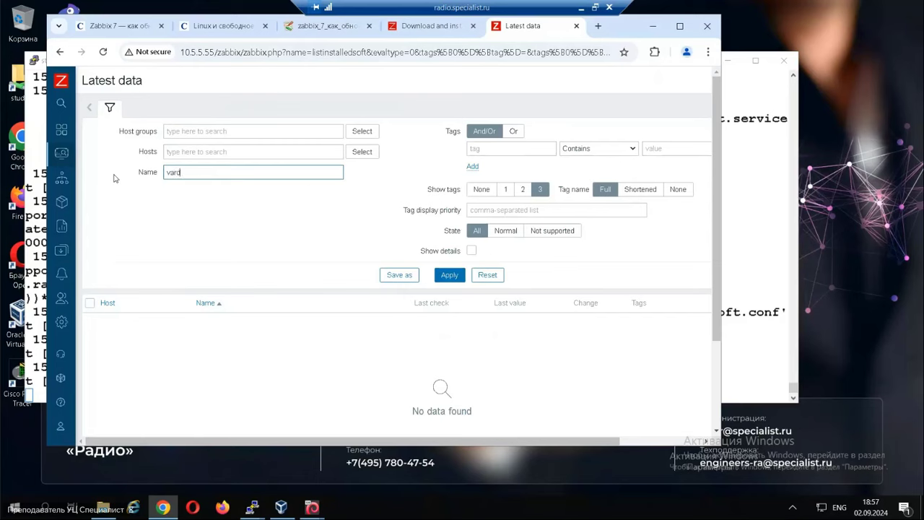
pyautogui.press('BackSpace')
pyautogui.press('BackSpace')
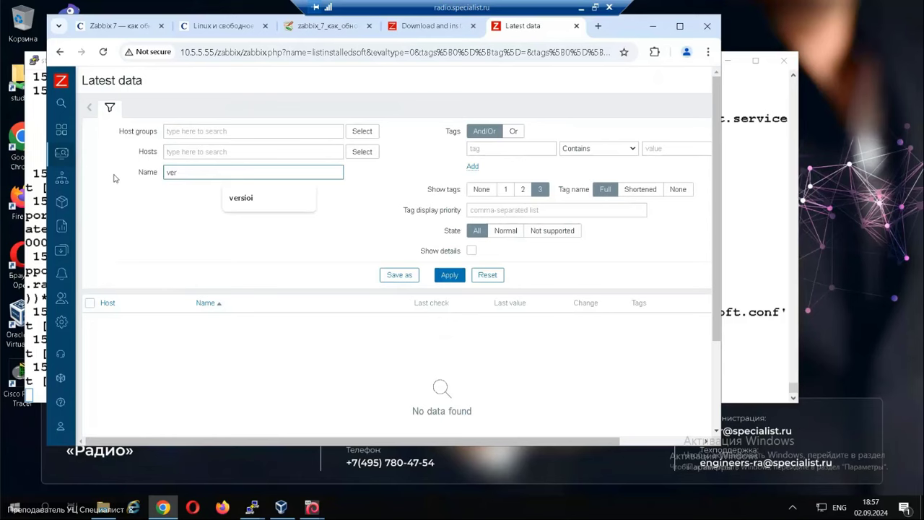
pyautogui.press('Return')
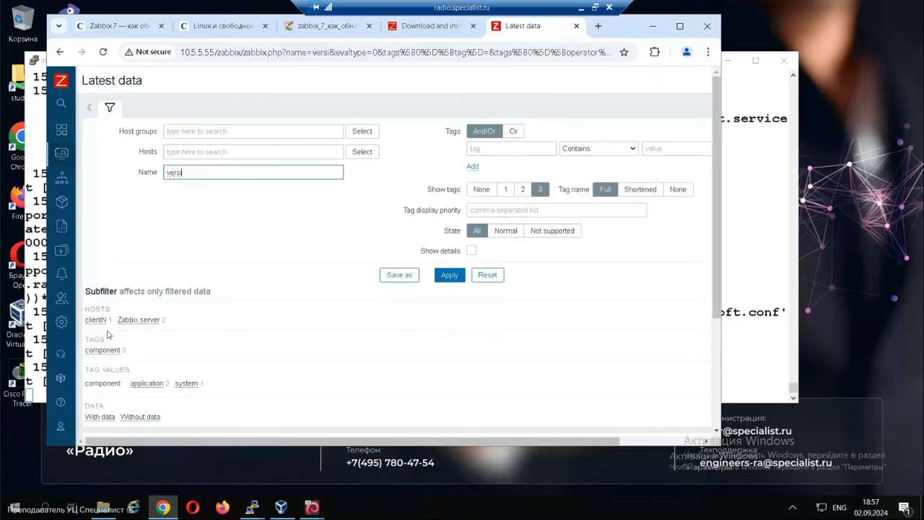
pyautogui.scroll(-1, 174, 370)
pyautogui.scroll(-1, 402, 345)
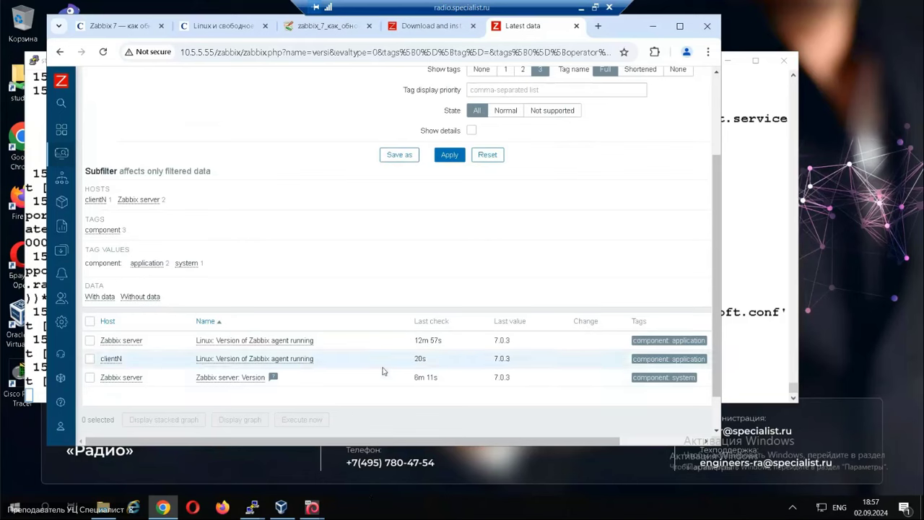
pyautogui.scroll(2, 382, 330)
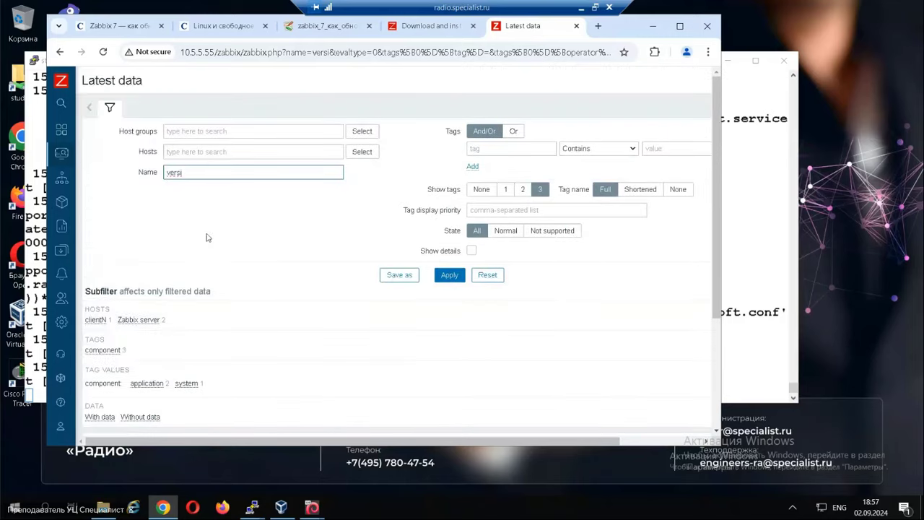
# Go to the Data collection > Hosts list.
pyautogui.click(62, 226)
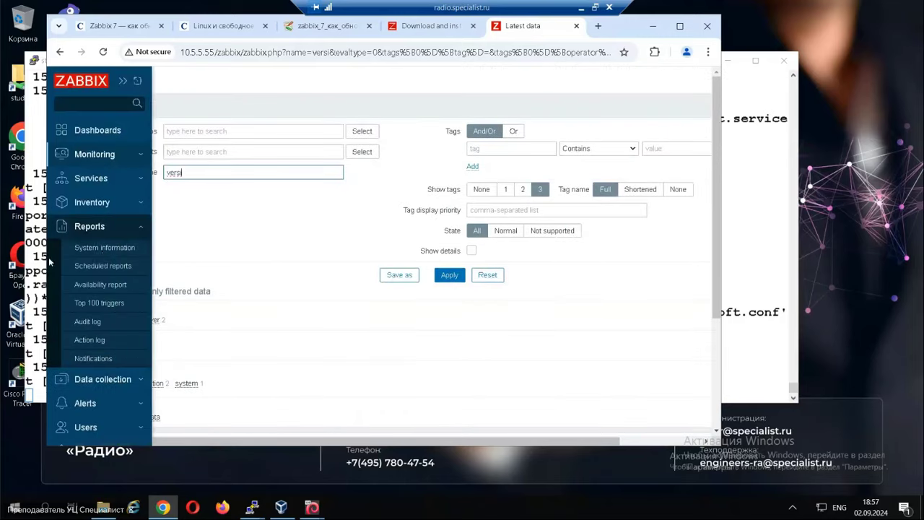
pyautogui.click(105, 204)
pyautogui.click(91, 286)
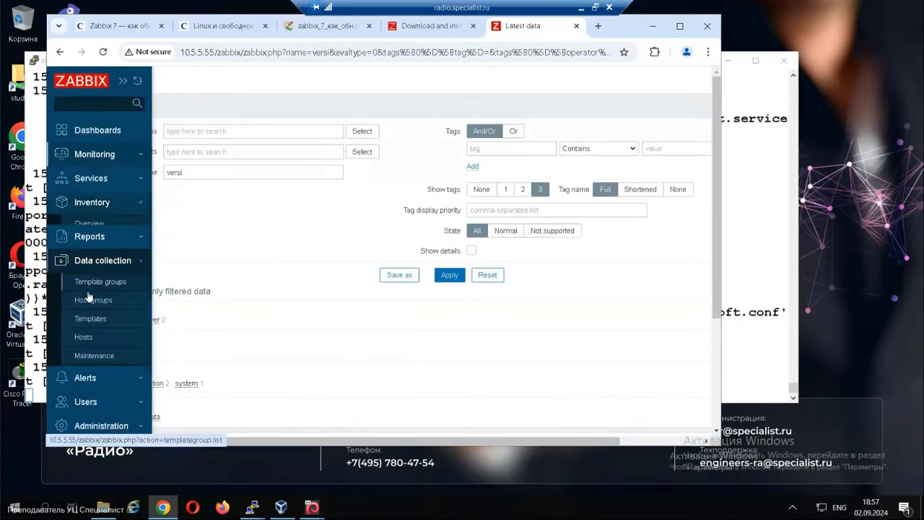
pyautogui.click(85, 328)
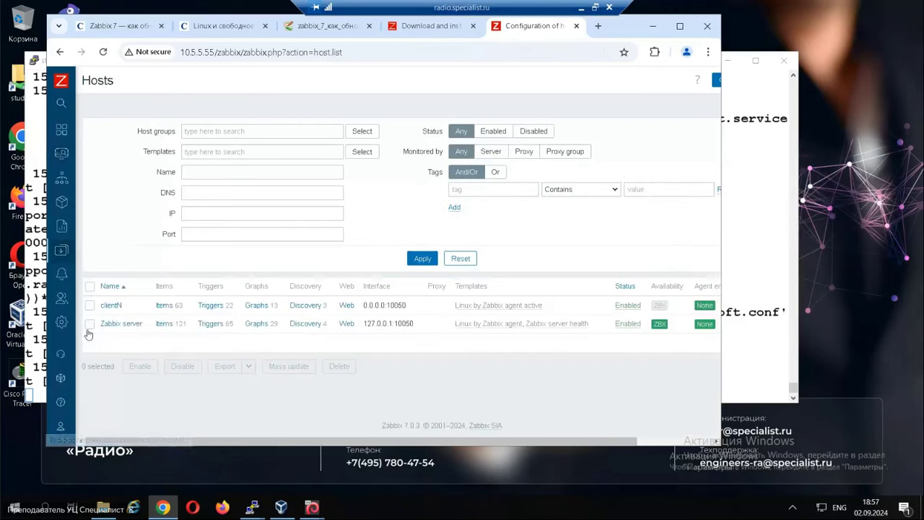
# Start a new clientN item named listinstalledsoft with key listinstalledsoft.
pyautogui.click(163, 305)
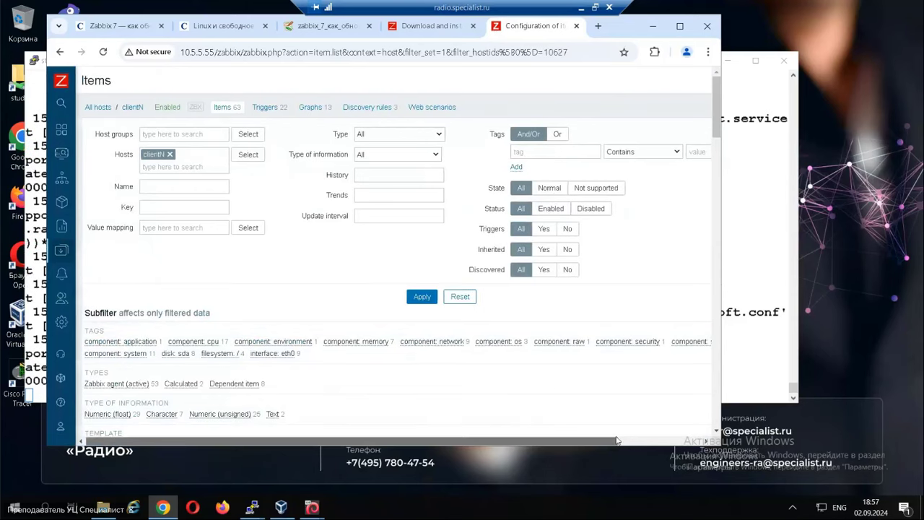
pyautogui.moveTo(520, 442); pyautogui.dragTo(574, 441)
pyautogui.click(700, 81)
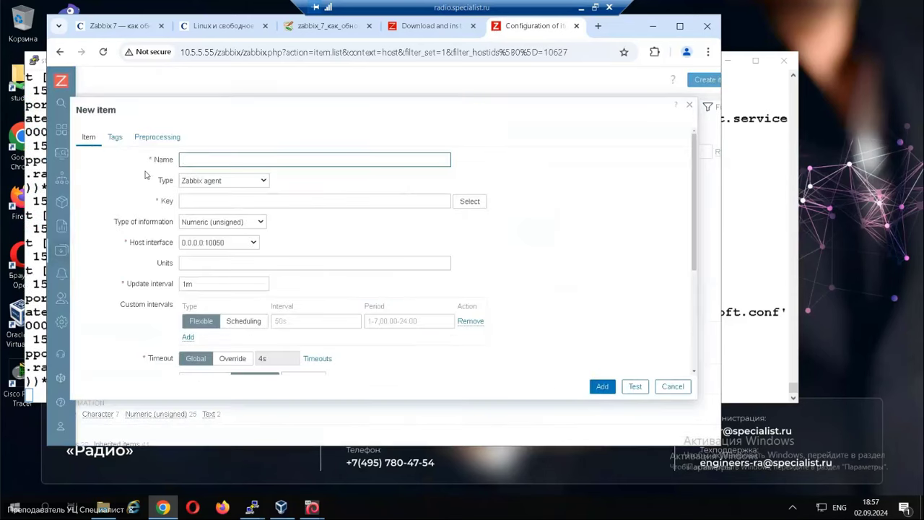
pyautogui.click(200, 155)
pyautogui.click(271, 186)
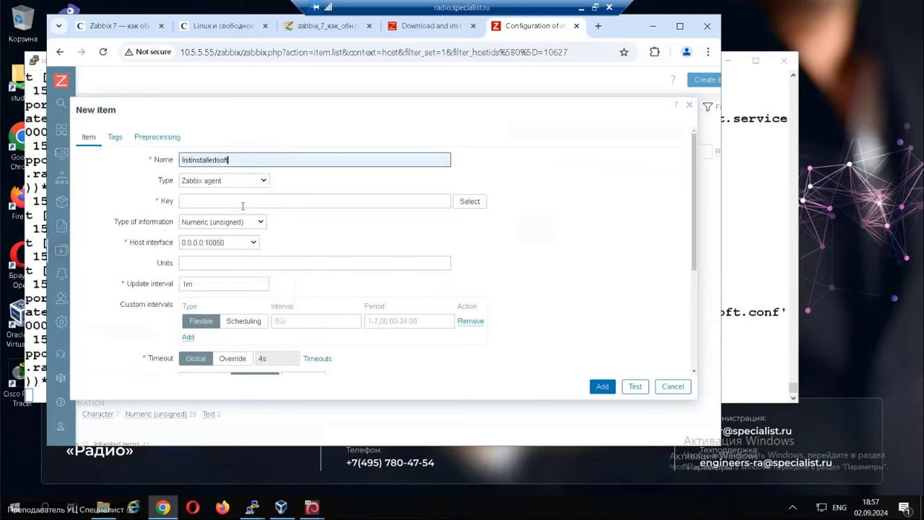
pyautogui.click(253, 201)
pyautogui.click(259, 228)
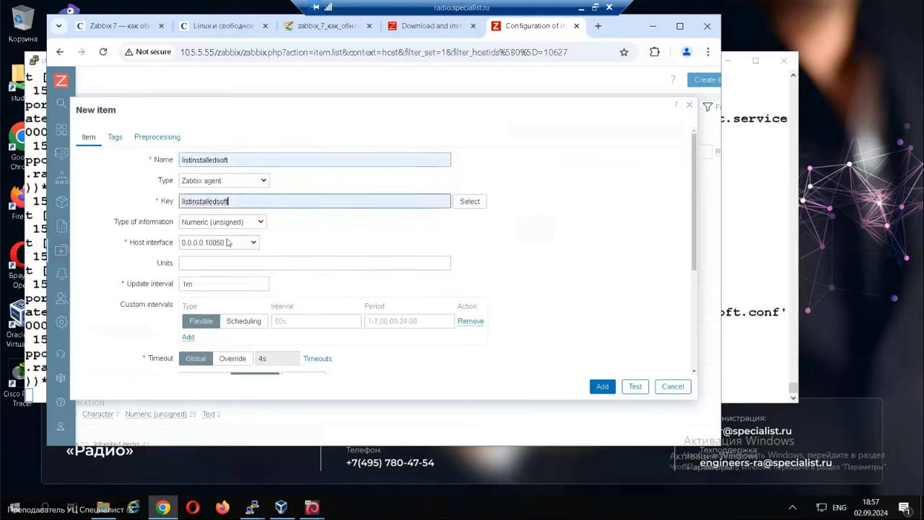
# Make it a Zabbix agent (active) item with Text information type and add it.
pyautogui.click(219, 184)
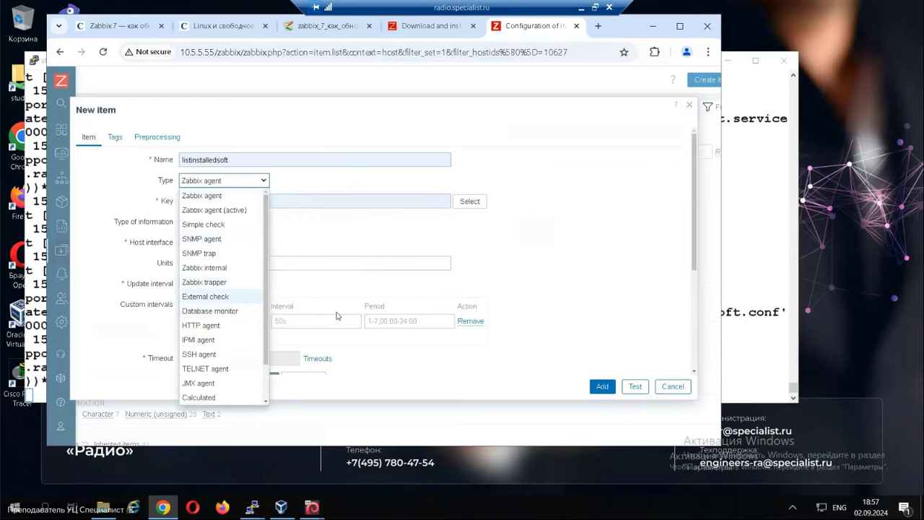
pyautogui.click(239, 211)
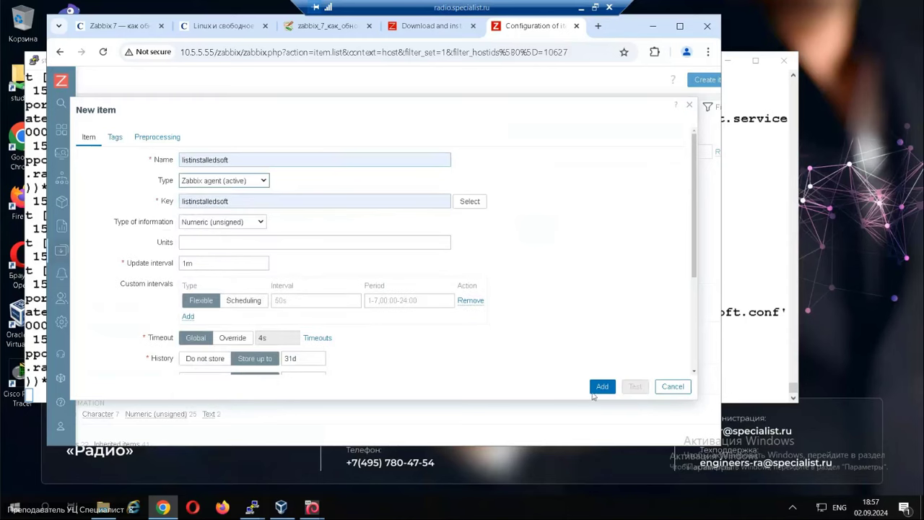
pyautogui.click(204, 221)
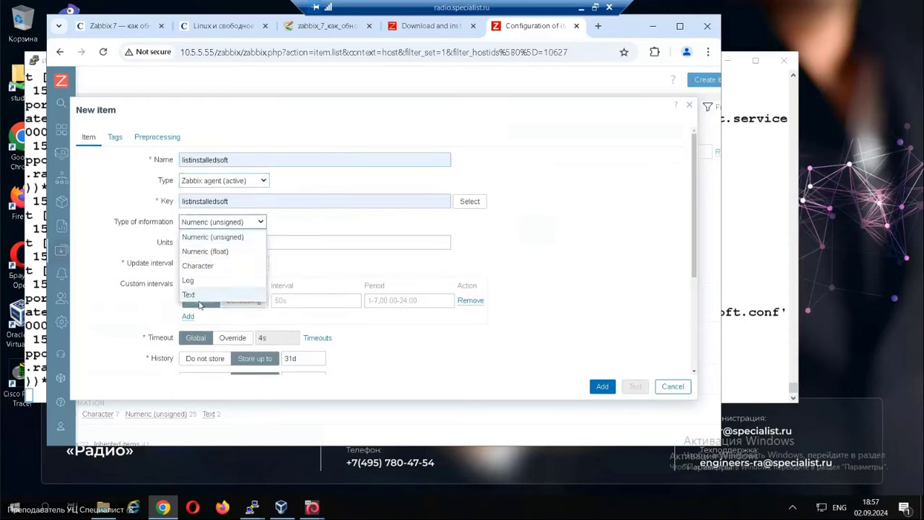
pyautogui.click(201, 298)
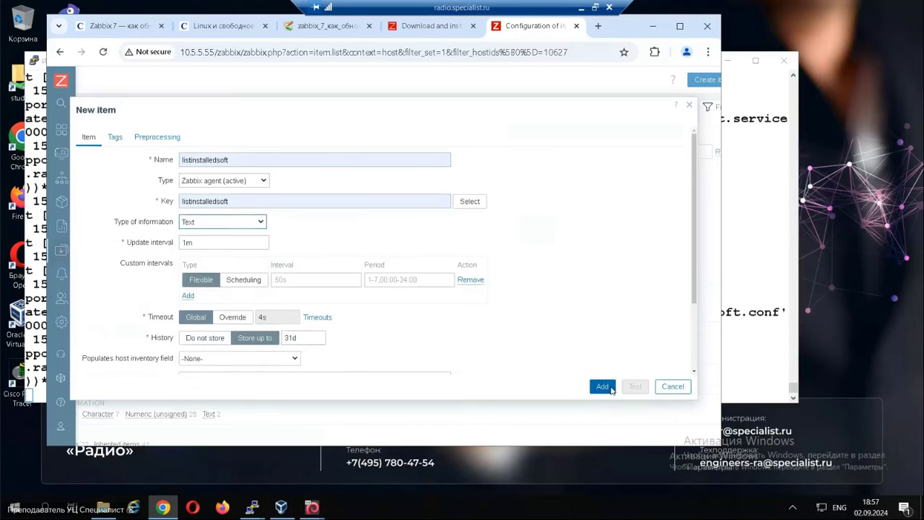
pyautogui.click(607, 385)
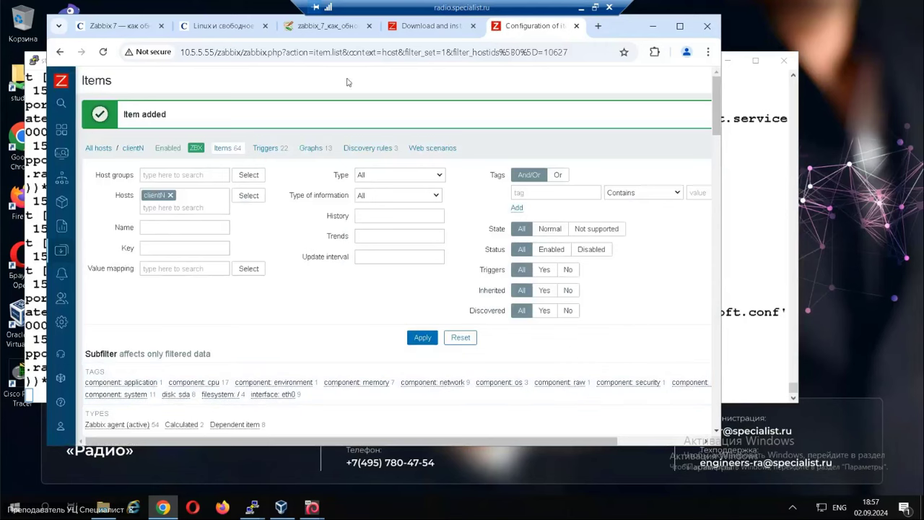
pyautogui.click(325, 26)
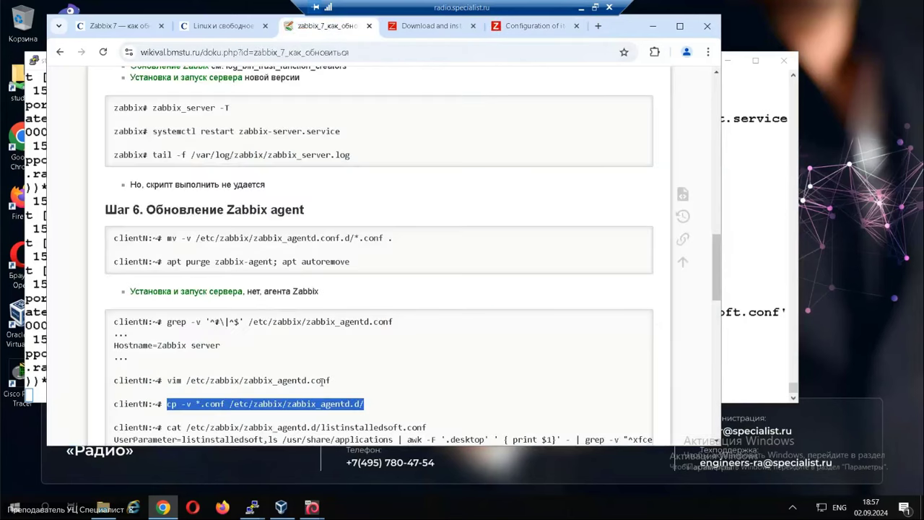
# Select 'apt purge zabbix-agent; apt autoremove' in the wiki's Шаг 7 section.
pyautogui.scroll(-3, 321, 382)
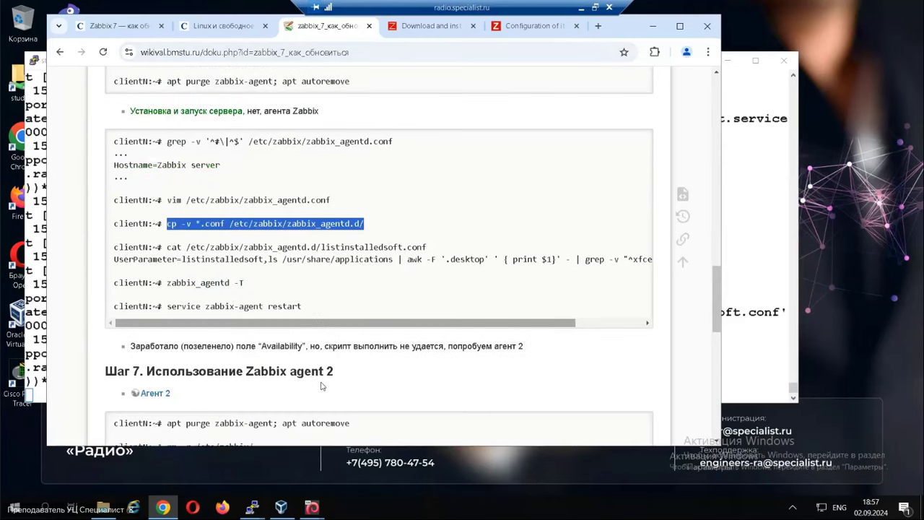
pyautogui.scroll(-2, 329, 390)
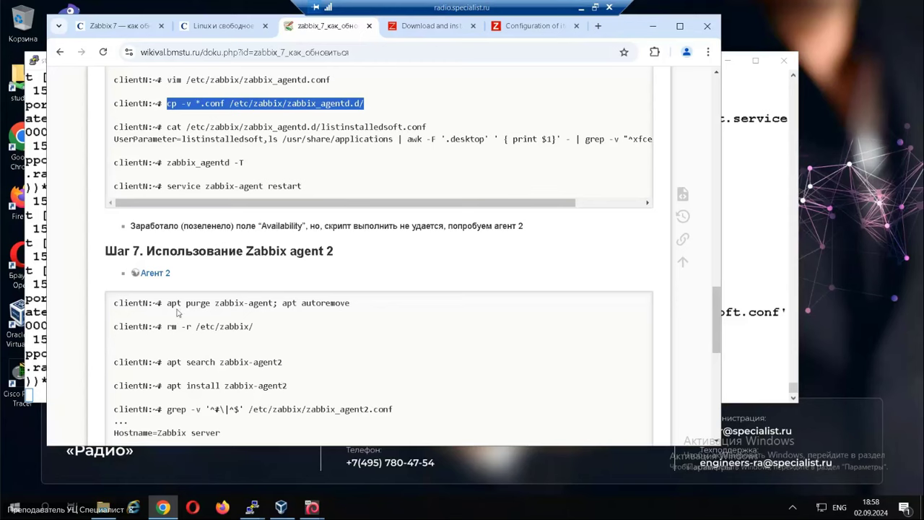
pyautogui.moveTo(167, 303); pyautogui.dragTo(370, 305)
pyautogui.hotkey('ctrl', 'c')
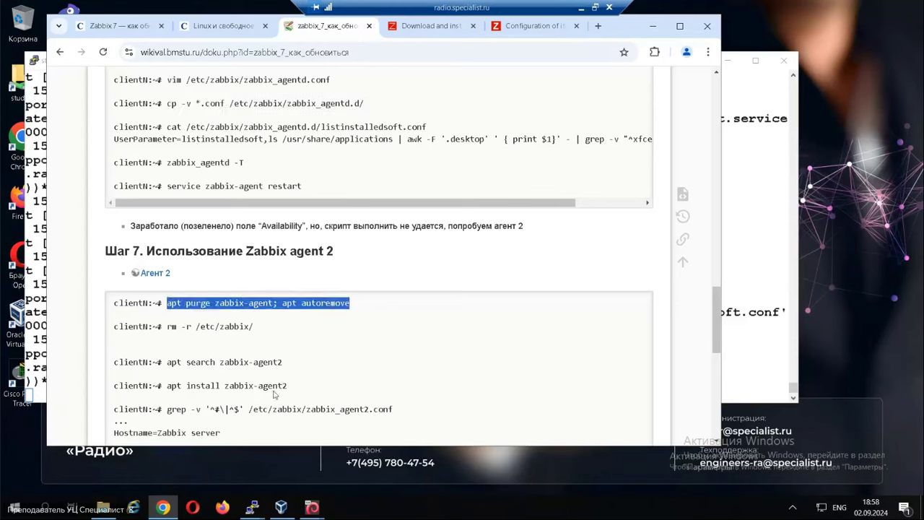
pyautogui.click(252, 507)
# Purge zabbix-agent and autoremove libmodbus5 on clientN, then return to the wiki.
pyautogui.click(343, 426)
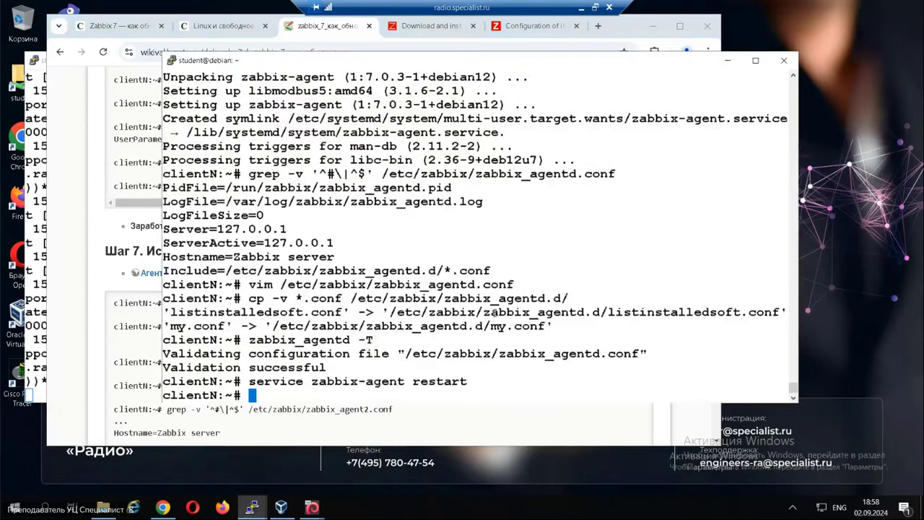
pyautogui.rightClick(393, 277)
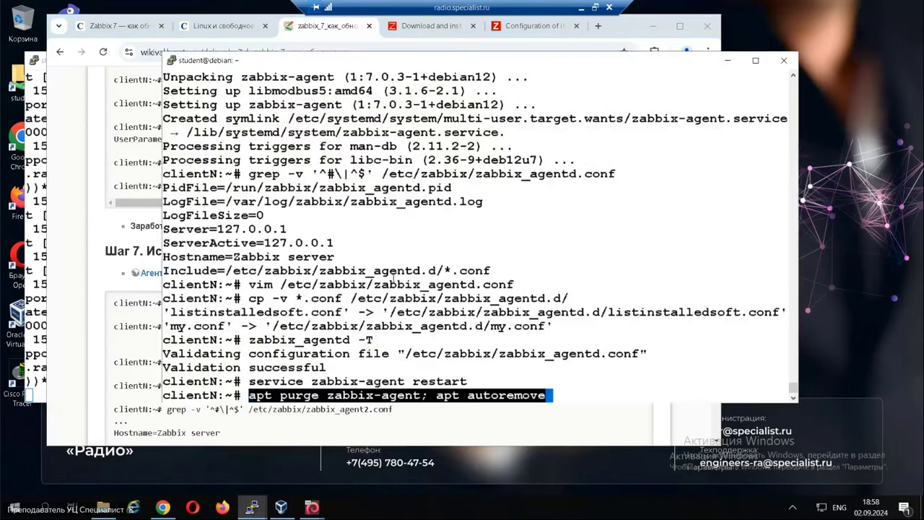
pyautogui.press('Return')
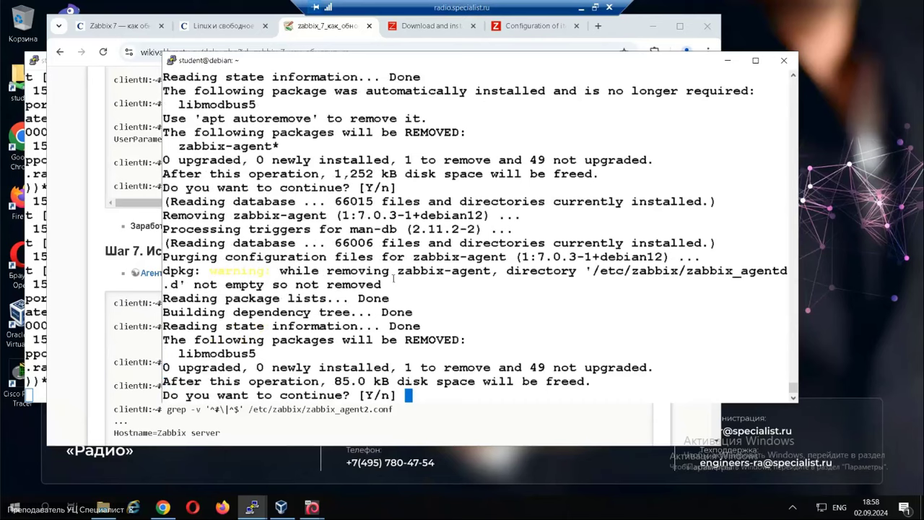
pyautogui.press('Return')
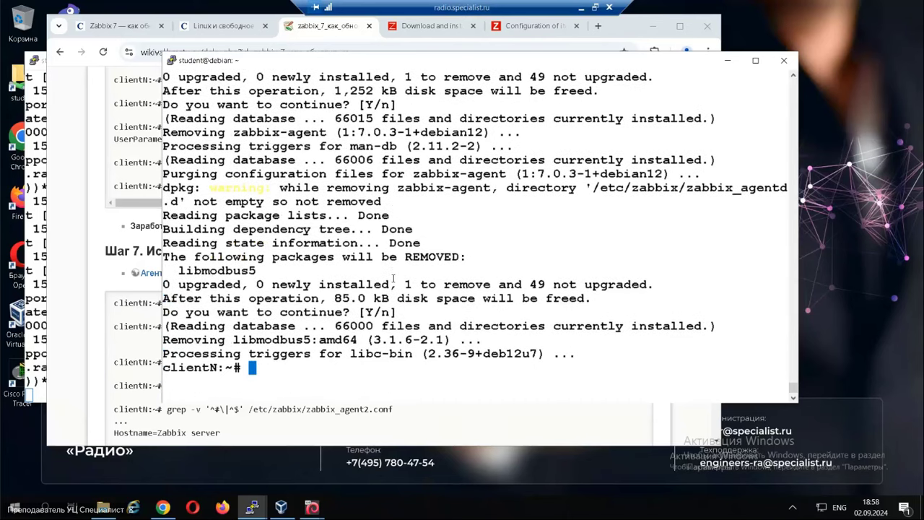
pyautogui.click(97, 342)
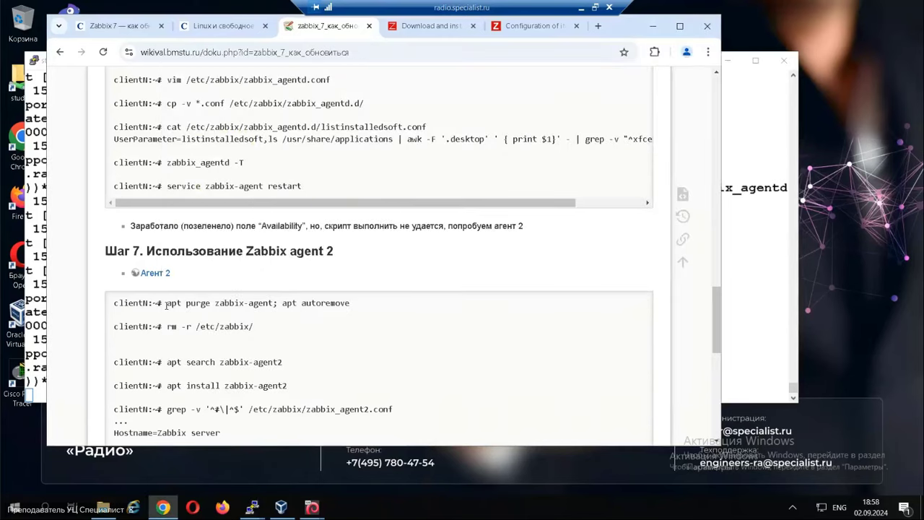
# Delete the leftover /etc/zabbix directory with rm -r /etc/zabbix/.
pyautogui.moveTo(167, 326); pyautogui.dragTo(292, 334)
pyautogui.hotkey('ctrl', 'c')
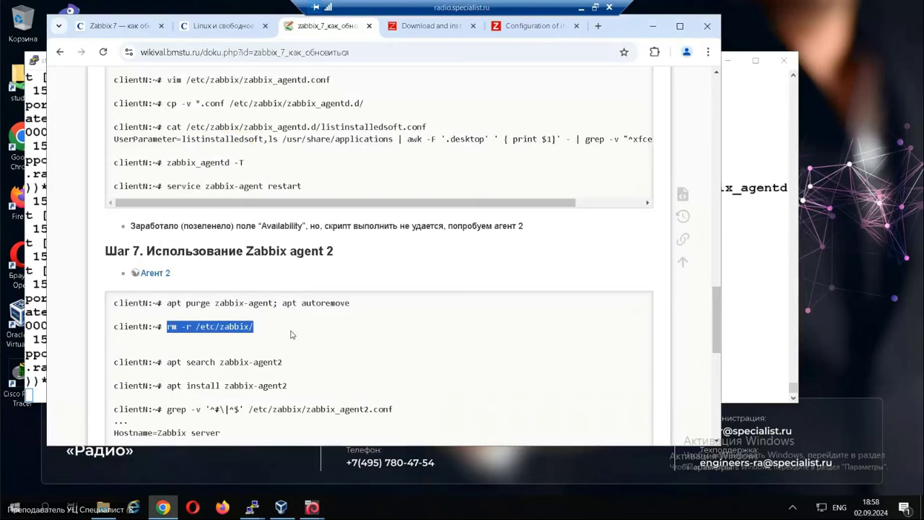
pyautogui.hotkey('alt', 'Tab')
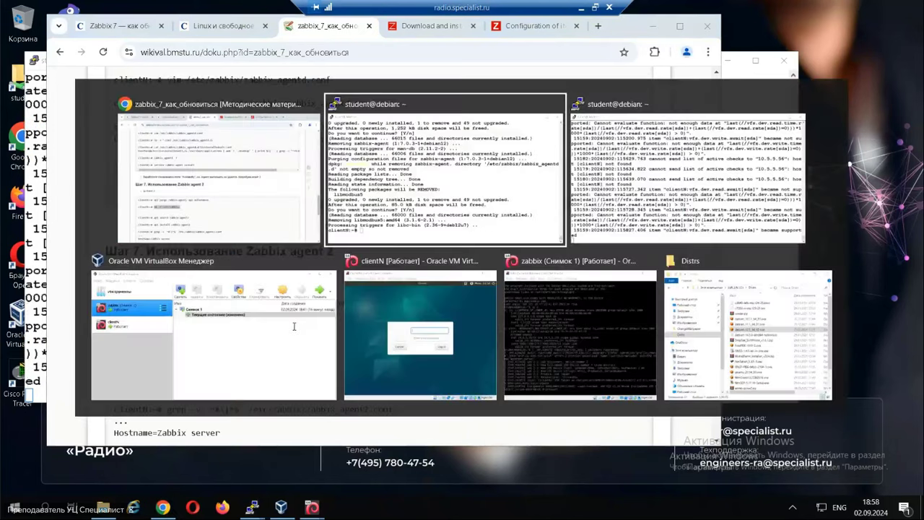
pyautogui.rightClick(368, 312)
pyautogui.press('Return')
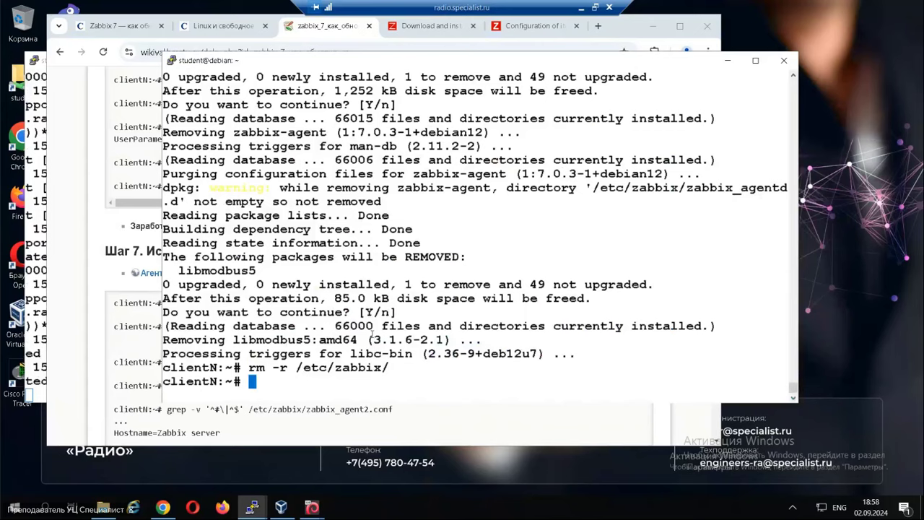
# Run apt search agent2 to list zabbix-agent2 and its plugin packages.
pyautogui.write('apt search ')
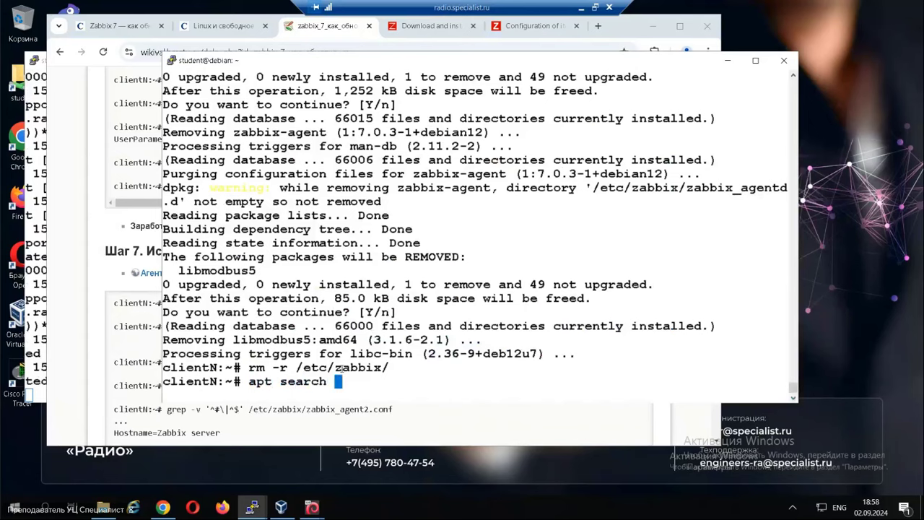
pyautogui.write('agent2')
pyautogui.press('Return')
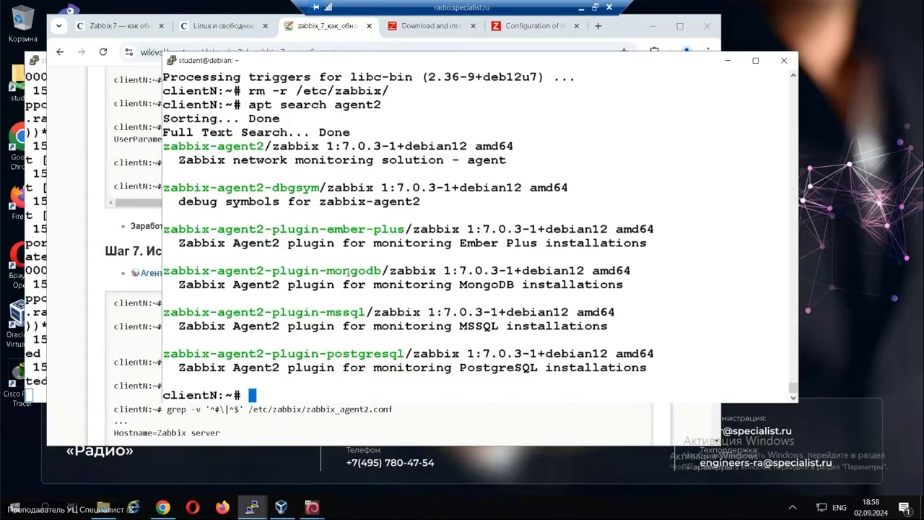
pyautogui.moveTo(334, 271); pyautogui.dragTo(381, 271)
pyautogui.moveTo(335, 312); pyautogui.dragTo(350, 312)
pyautogui.click(125, 351)
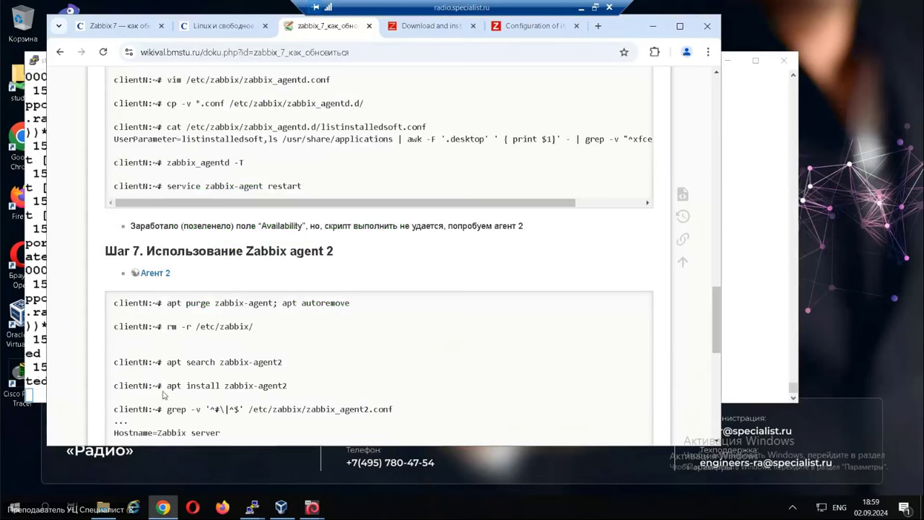
# Start installing zabbix-agent2 with apt install zabbix-agent2 on clientN.
pyautogui.moveTo(166, 385); pyautogui.dragTo(298, 390)
pyautogui.hotkey('ctrl', 'c')
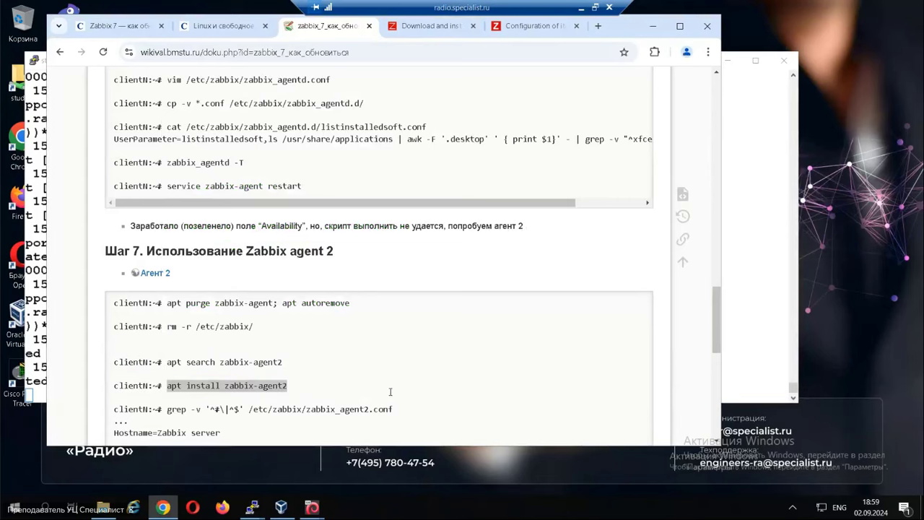
pyautogui.hotkey('alt', 'Tab')
pyautogui.rightClick(415, 350)
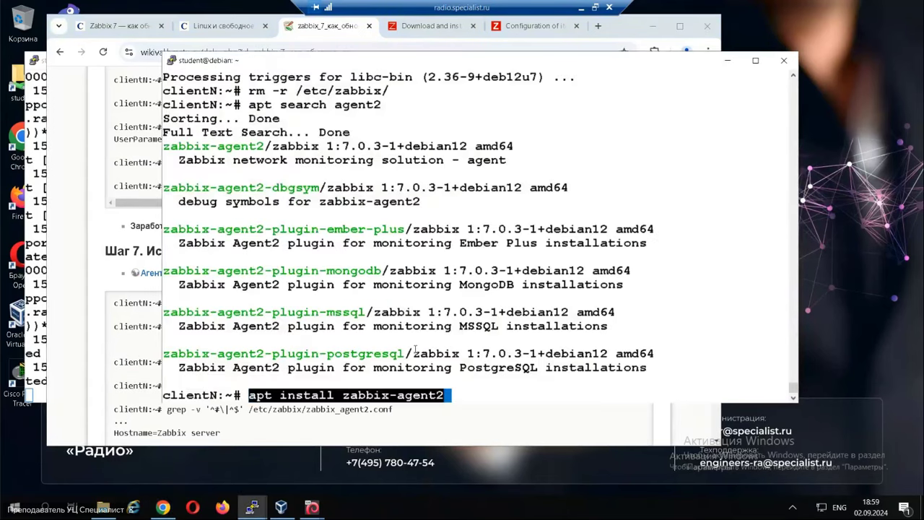
pyautogui.press('Return')
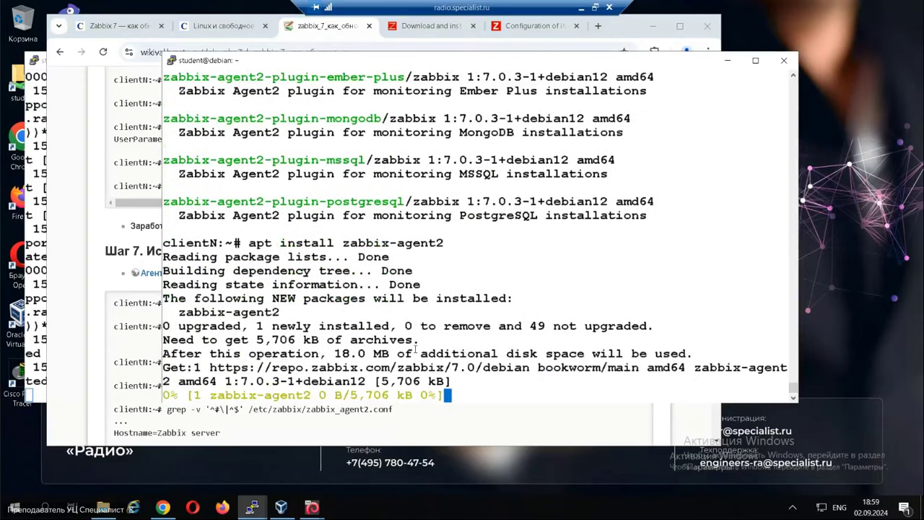
# Copy the grep command for zabbix_agent2.conf from the wiki.
pyautogui.click(144, 383)
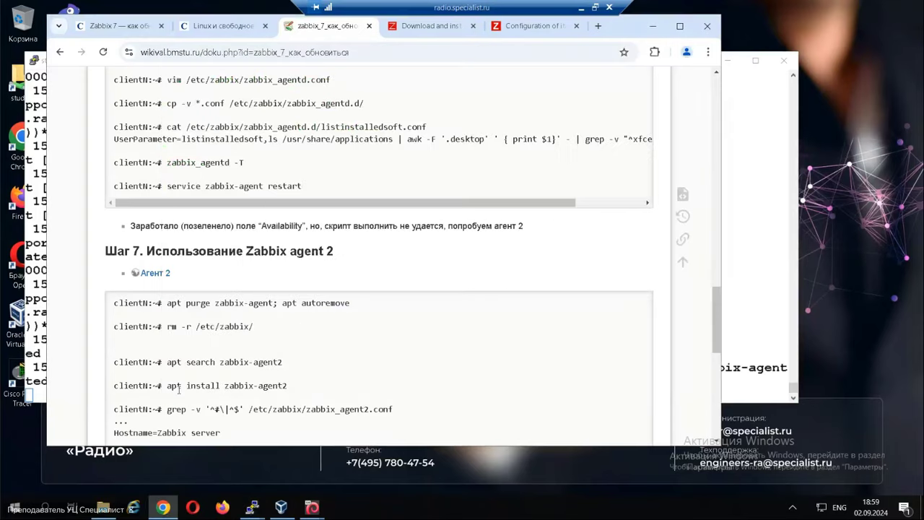
pyautogui.moveTo(167, 410); pyautogui.dragTo(393, 410)
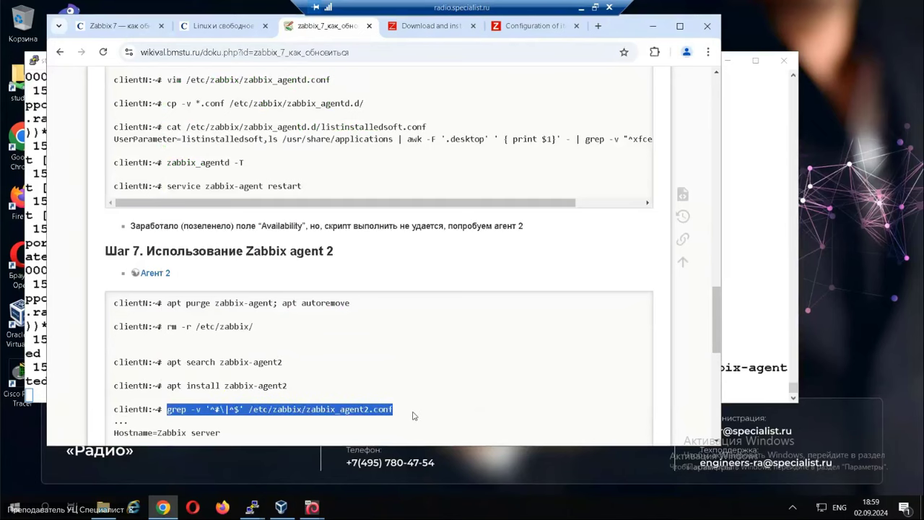
pyautogui.hotkey('alt', 'Tab')
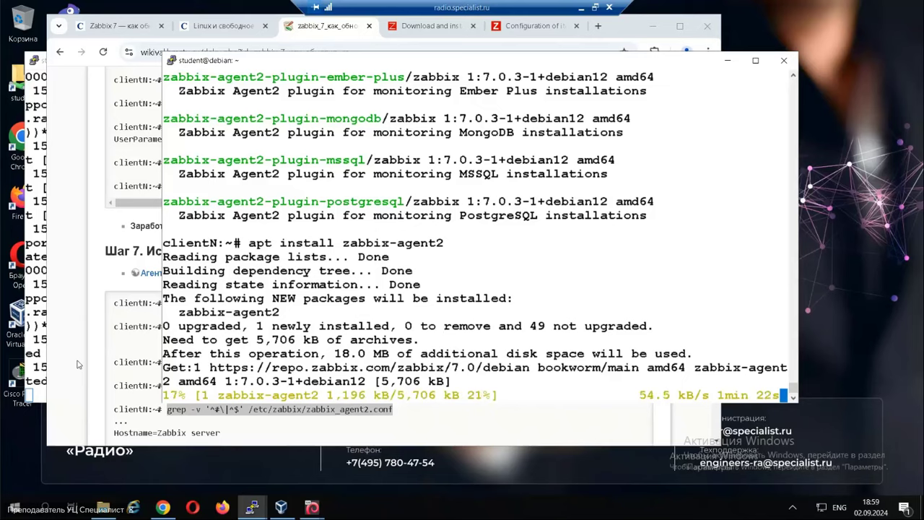
pyautogui.click(93, 342)
# Scroll the wiki to Step 8, highlight the 'Не помогло' note, and bring up the system.run link's menu.
pyautogui.scroll(-5, 94, 342)
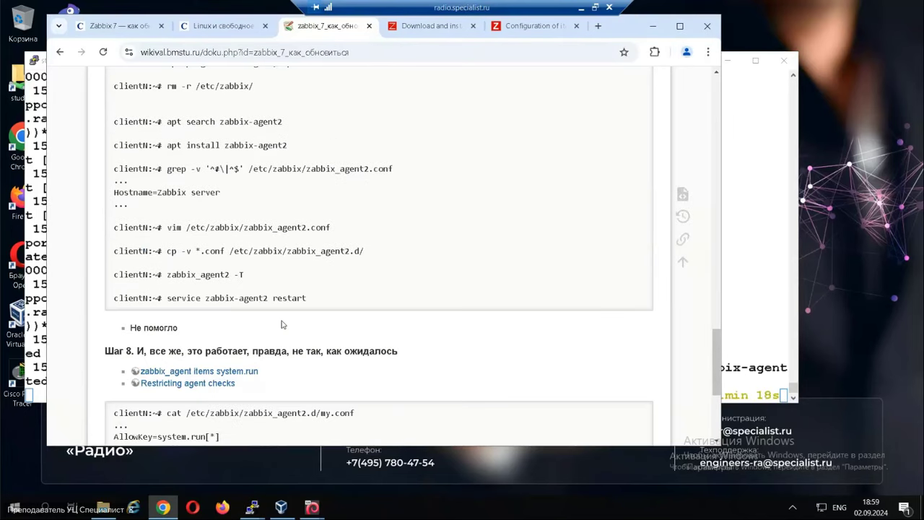
pyautogui.moveTo(129, 329); pyautogui.dragTo(196, 330)
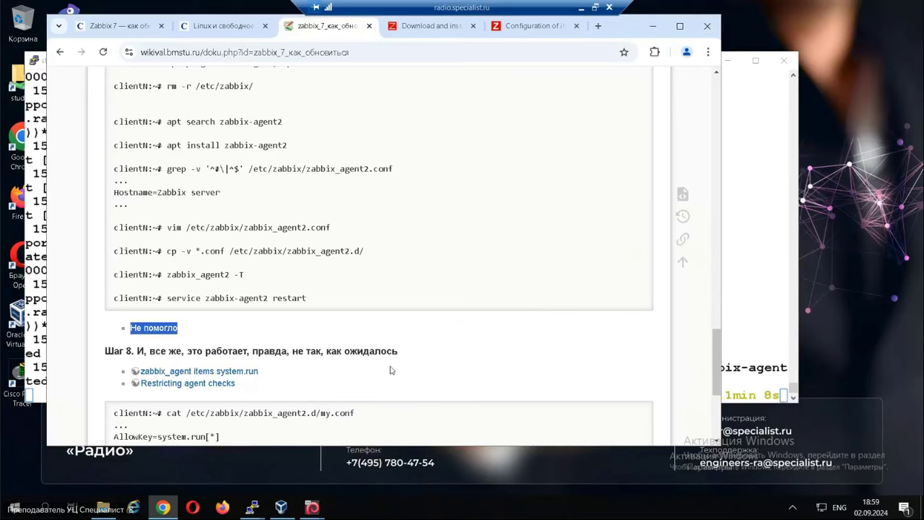
pyautogui.click(226, 397)
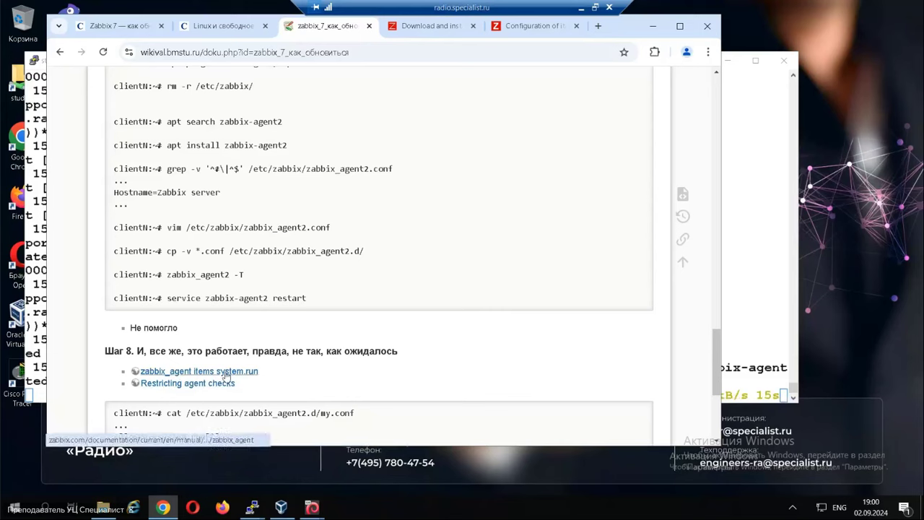
pyautogui.rightClick(226, 376)
# Open the system.run documentation in a new tab and highlight system.run in its example.
pyautogui.click(296, 228)
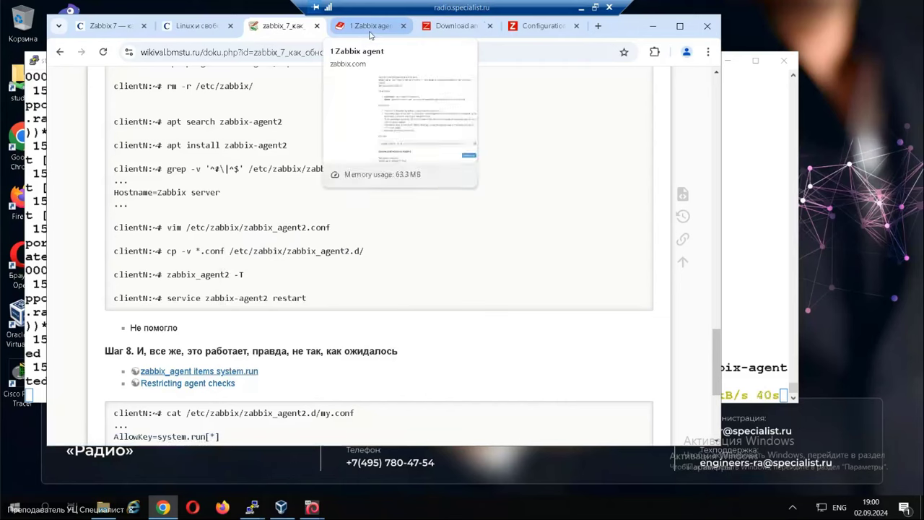
pyautogui.click(370, 34)
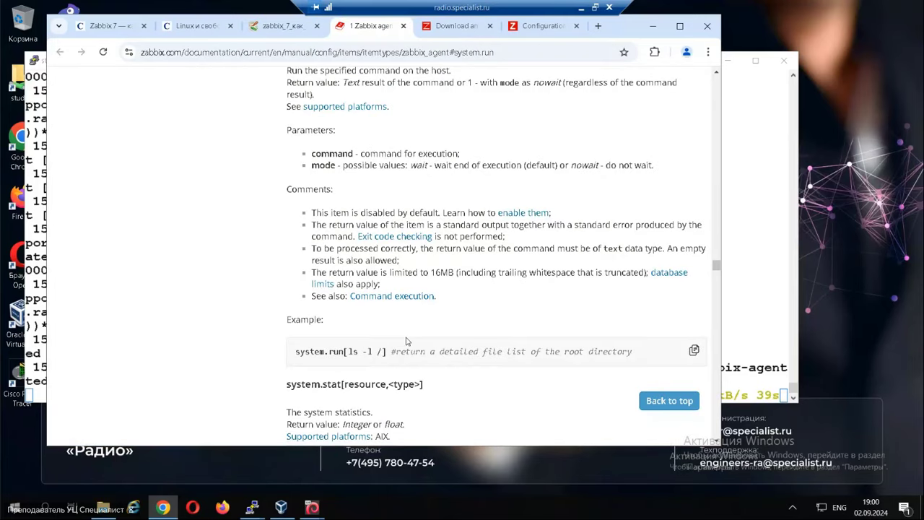
pyautogui.scroll(-1, 405, 341)
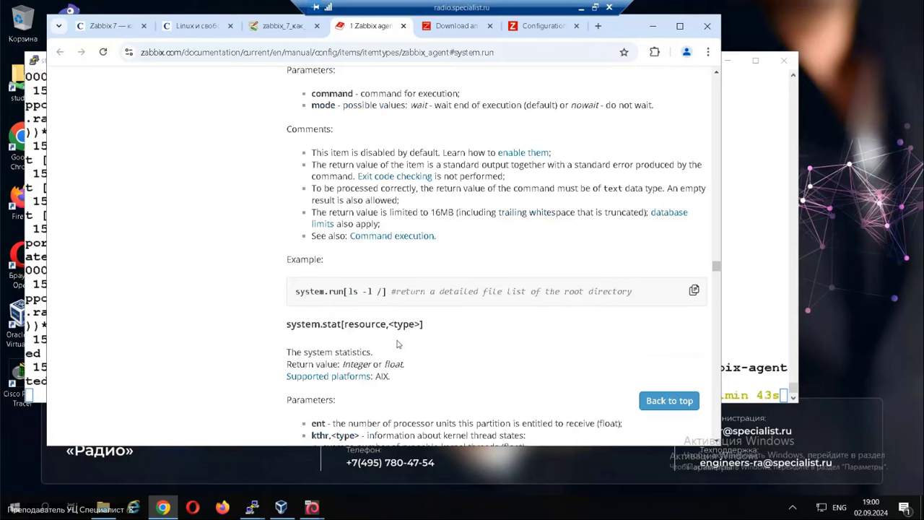
pyautogui.moveTo(295, 291); pyautogui.dragTo(345, 291)
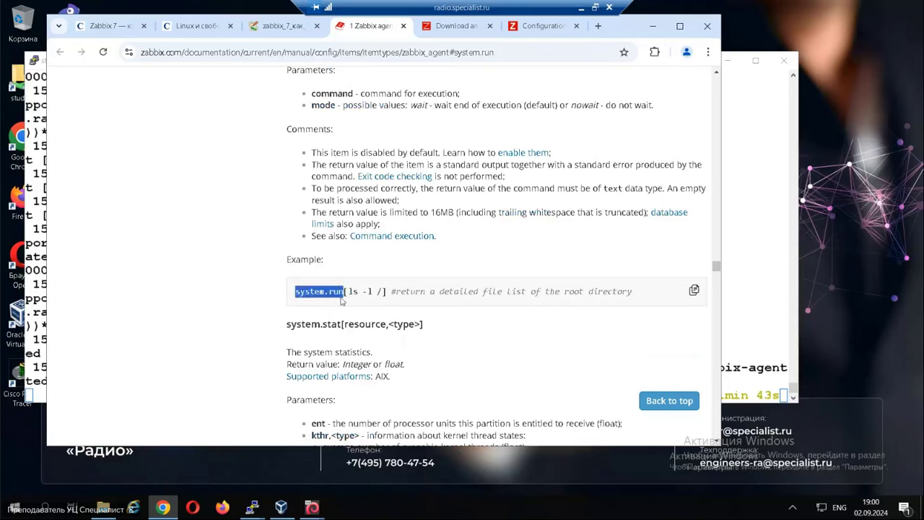
pyautogui.click(344, 325)
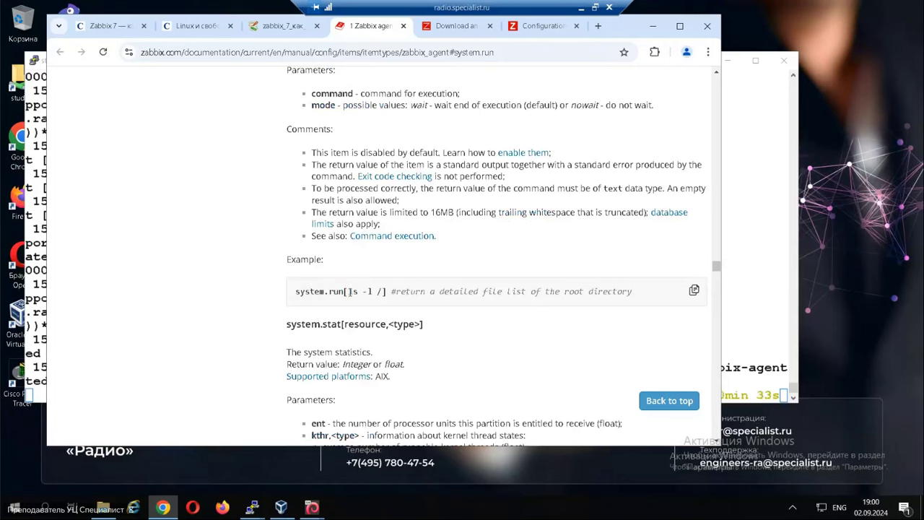
# Highlight the ls -l / argument and the full system.run[ls -l /] key, then close the documentation.
pyautogui.moveTo(349, 291); pyautogui.dragTo(383, 292)
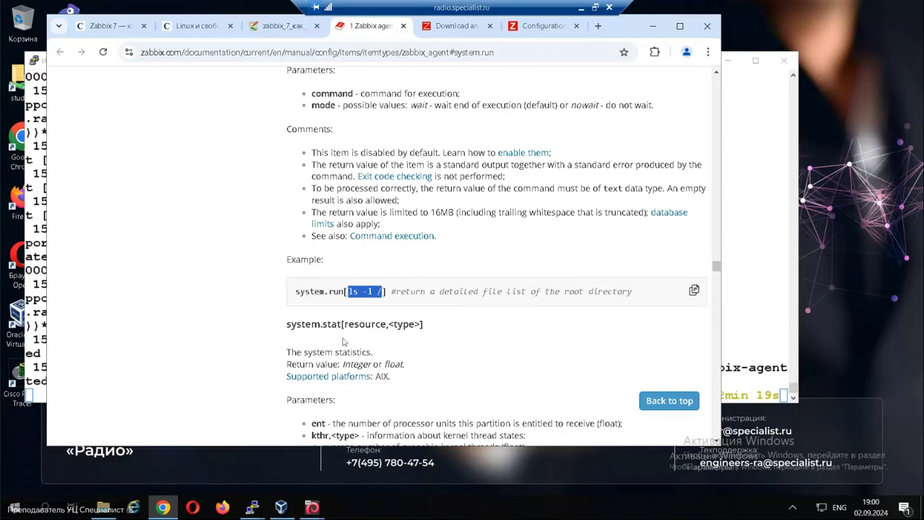
pyautogui.click(300, 305)
pyautogui.moveTo(302, 291); pyautogui.dragTo(384, 291)
pyautogui.moveTo(294, 300); pyautogui.dragTo(391, 294)
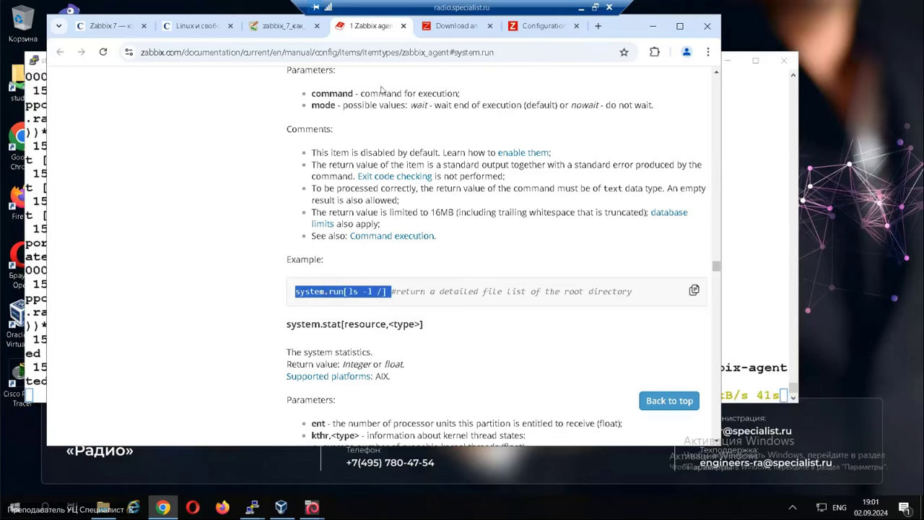
pyautogui.click(403, 26)
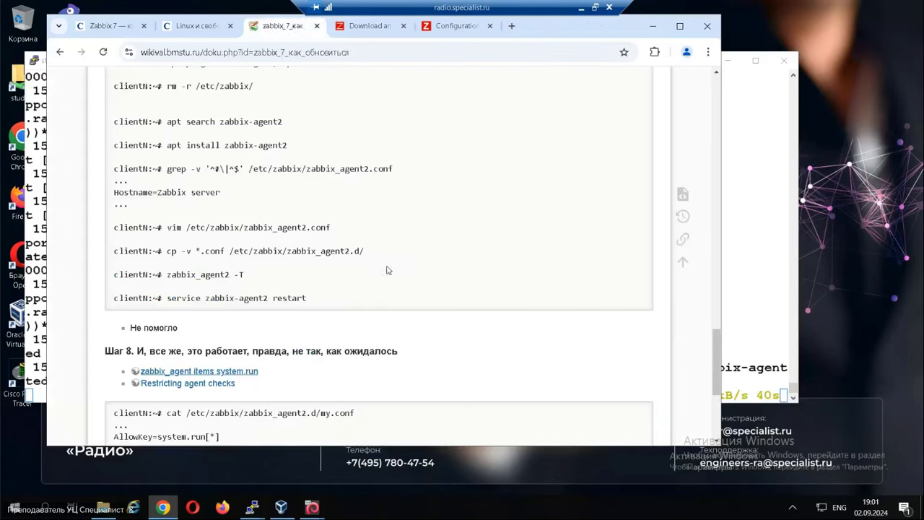
pyautogui.click(261, 514)
# Move the installing terminal up and left, then scroll the wiki to the Restricting agent checks link.
pyautogui.click(346, 478)
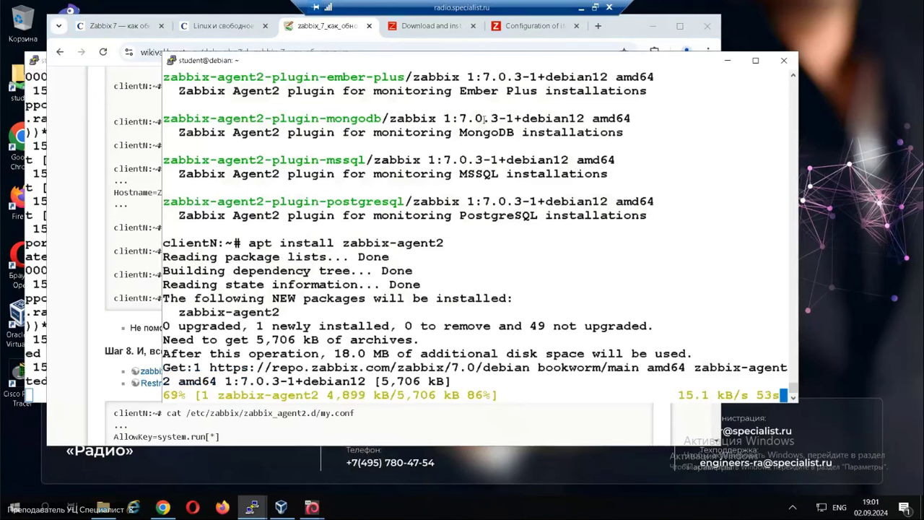
pyautogui.moveTo(511, 60); pyautogui.dragTo(463, 45)
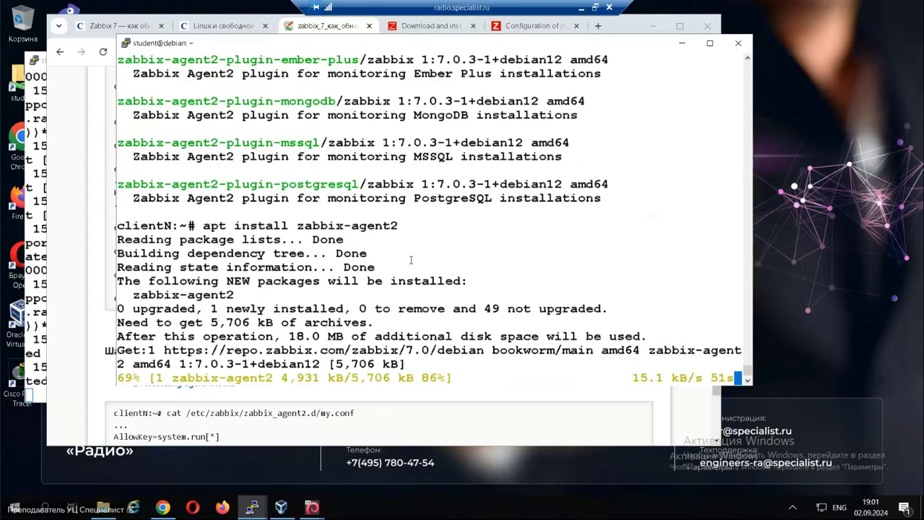
pyautogui.click(514, 430)
pyautogui.scroll(-3, 398, 383)
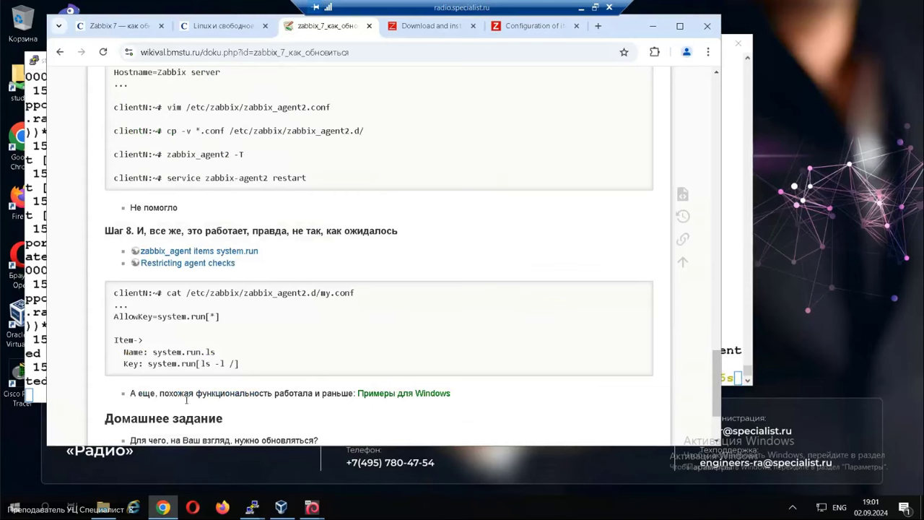
pyautogui.rightClick(167, 266)
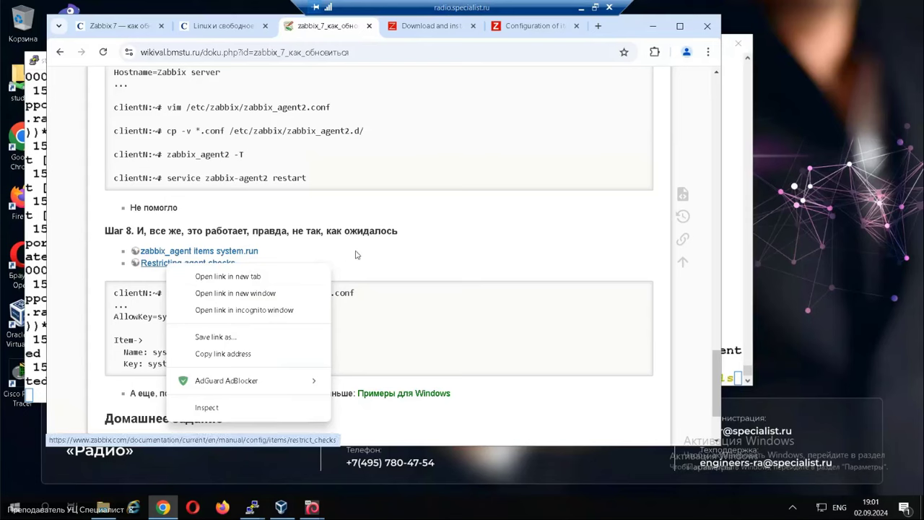
pyautogui.click(317, 264)
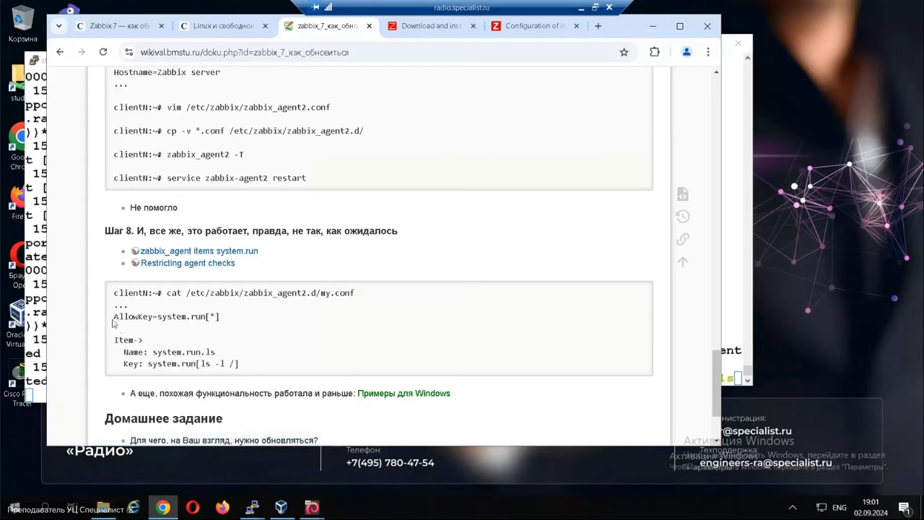
# Highlight AllowKey=system.run[*], Item-> and ls -l / in Step 8, then stop the server log with Ctrl+C.
pyautogui.moveTo(114, 316); pyautogui.dragTo(228, 319)
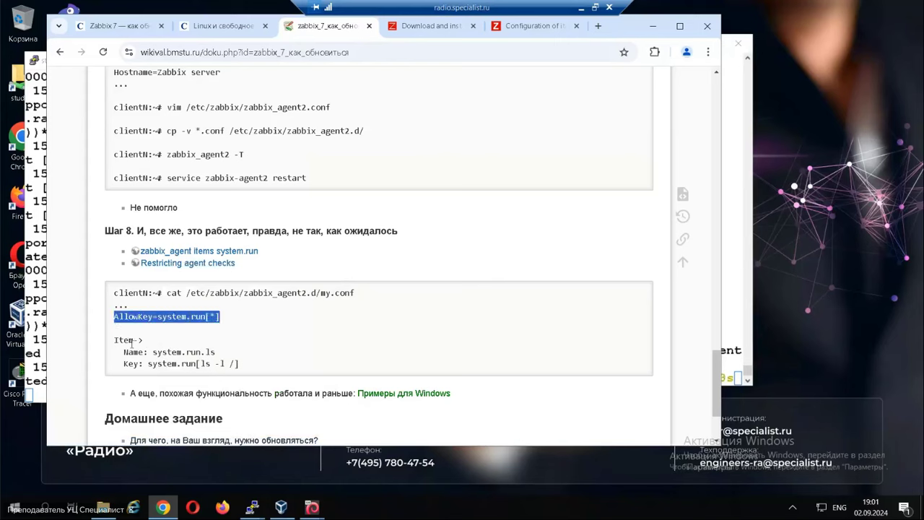
pyautogui.moveTo(113, 340); pyautogui.dragTo(145, 340)
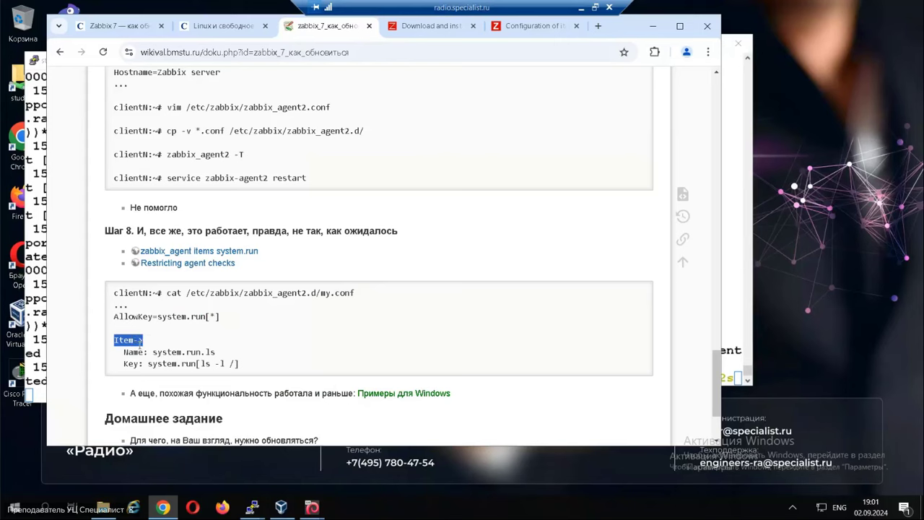
pyautogui.moveTo(200, 363); pyautogui.dragTo(235, 365)
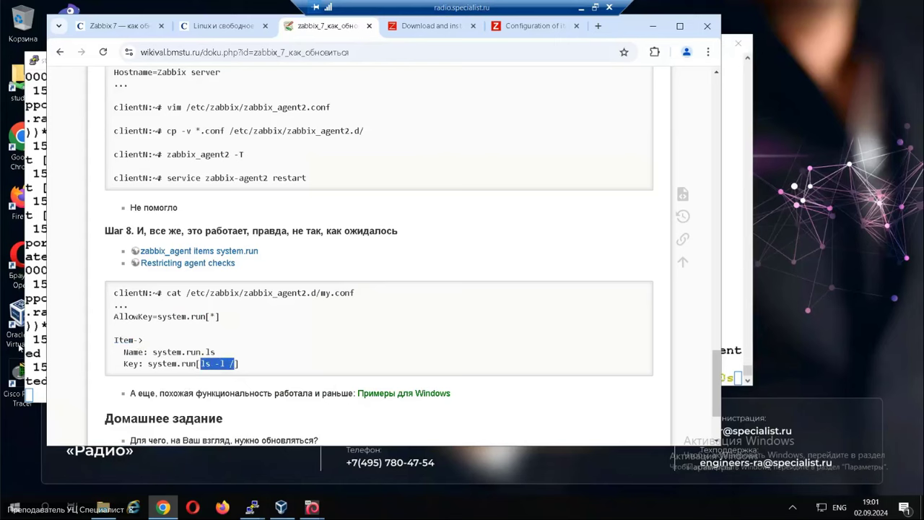
pyautogui.click(35, 369)
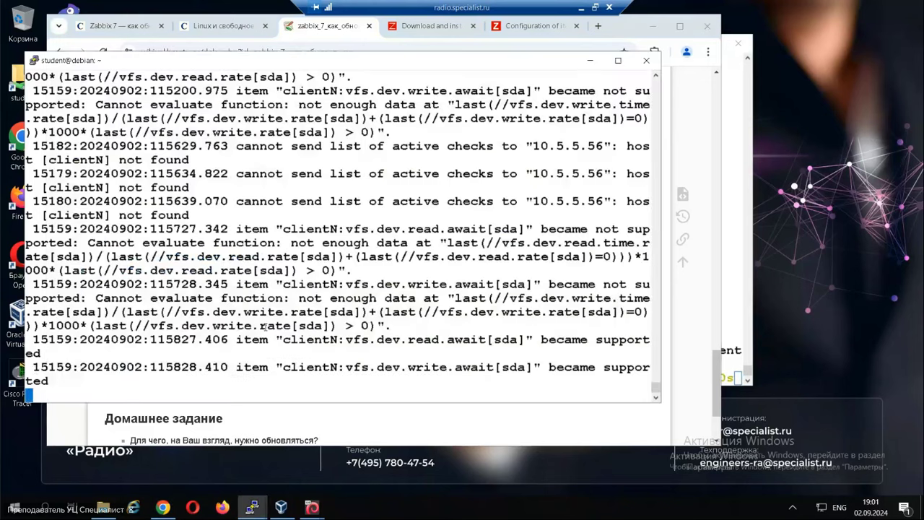
pyautogui.hotkey('ctrl', 'c')
# Check the clientN zabbix-agent2 download progress, then return to the wiki's Примеры для Windows link.
pyautogui.moveTo(251, 508)
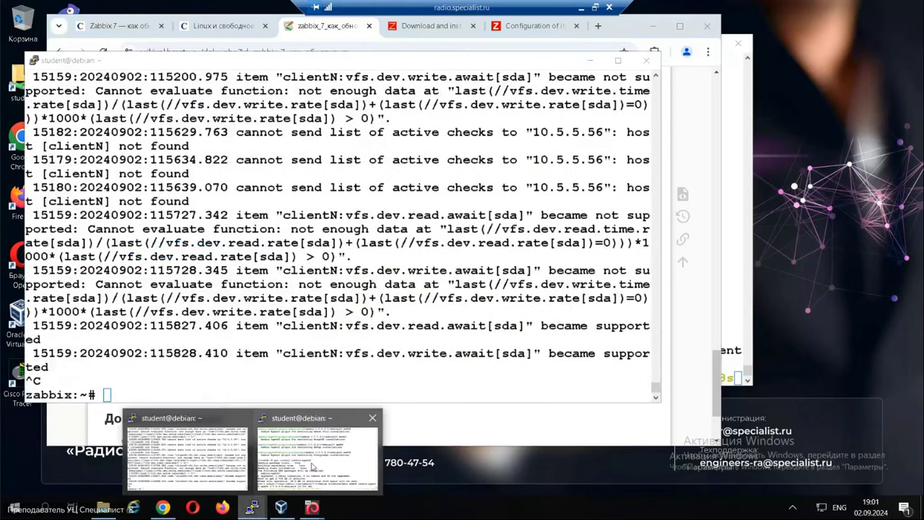
pyautogui.click(314, 467)
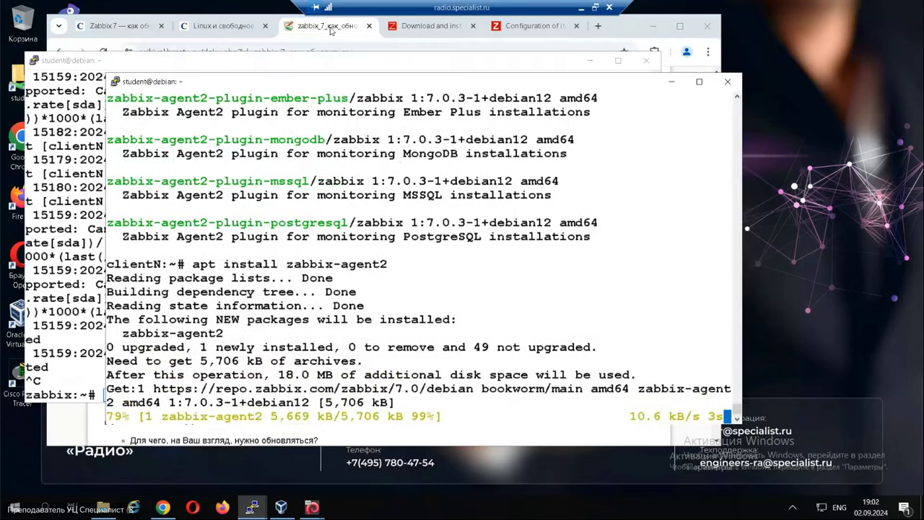
pyautogui.click(321, 434)
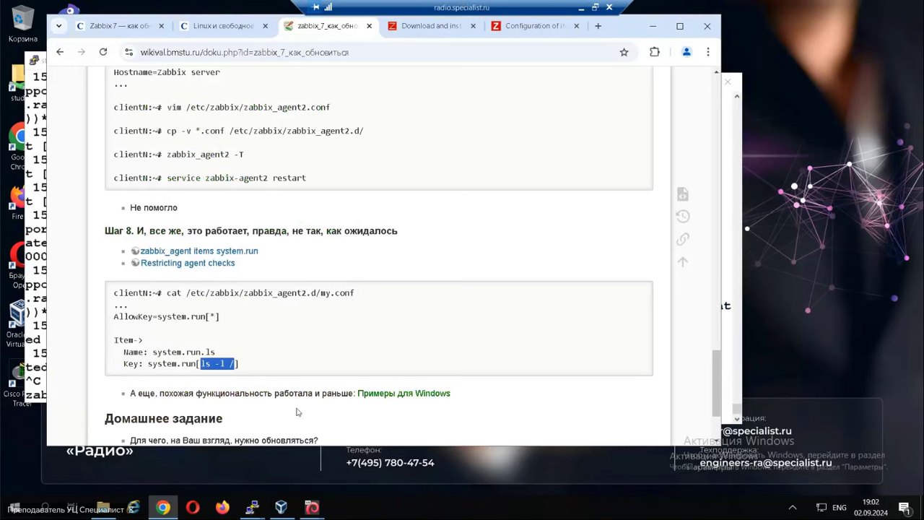
pyautogui.rightClick(397, 392)
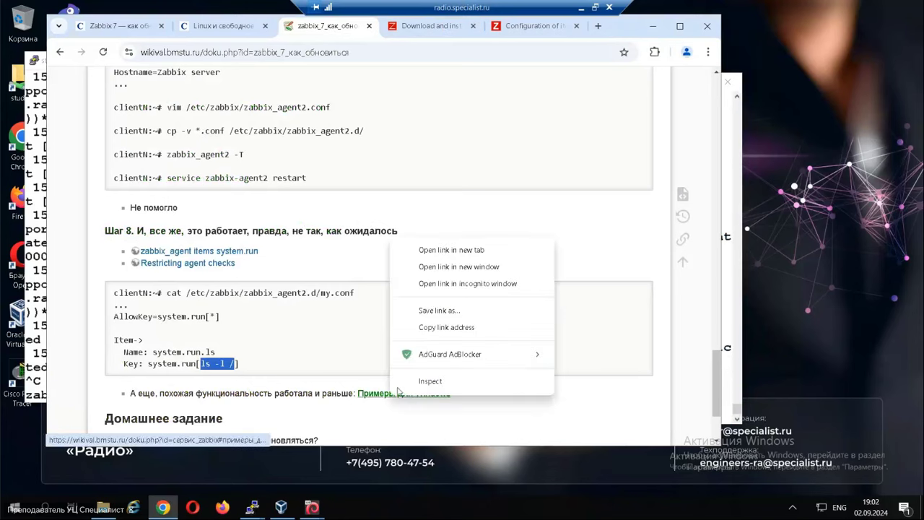
# Open the Windows examples page in a new tab and highlight the UnsafeUserParameters=1 and runcommand lines.
pyautogui.click(450, 251)
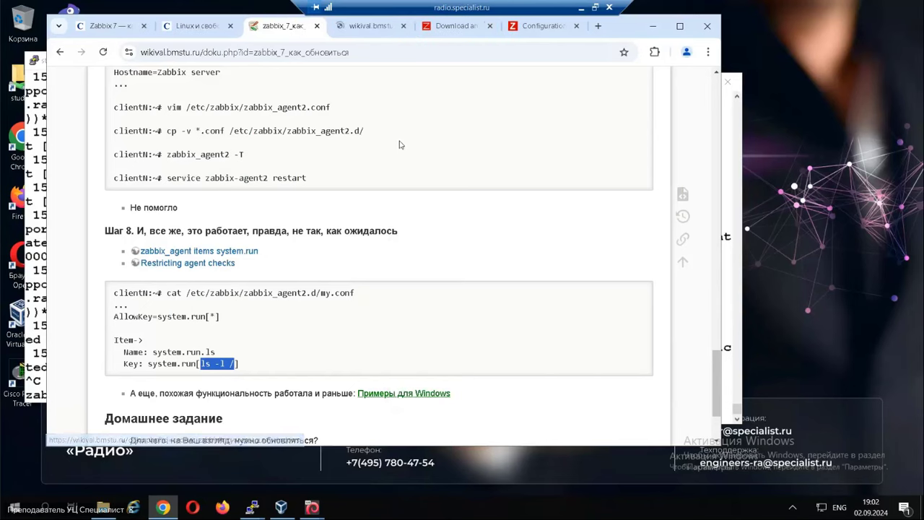
pyautogui.click(372, 26)
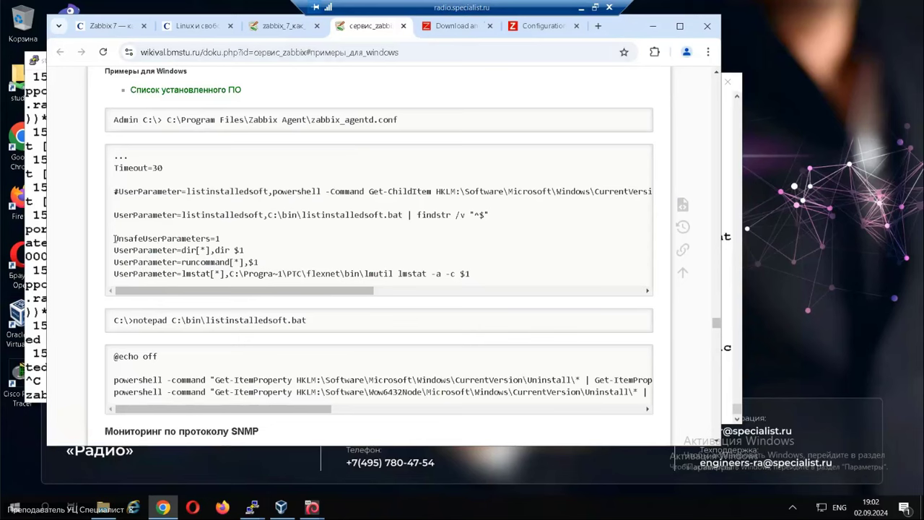
pyautogui.moveTo(114, 238); pyautogui.dragTo(226, 242)
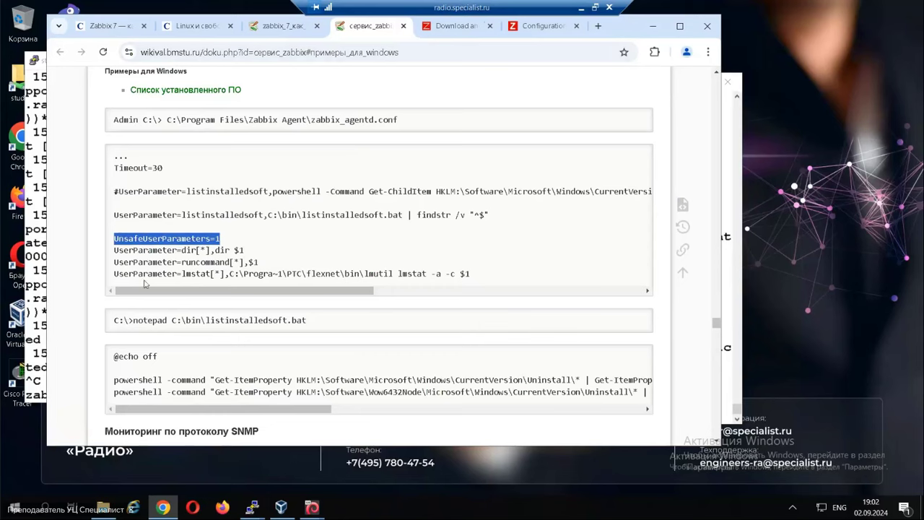
pyautogui.moveTo(114, 262); pyautogui.dragTo(230, 263)
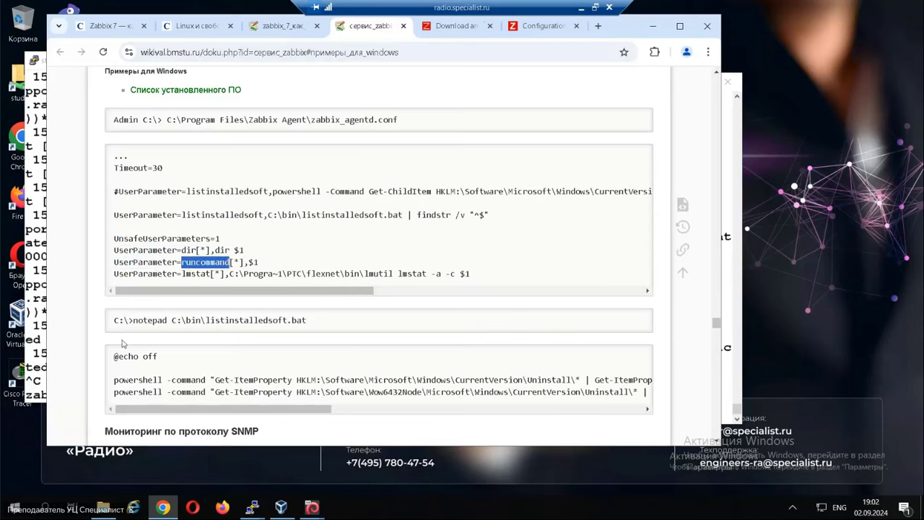
pyautogui.click(184, 262)
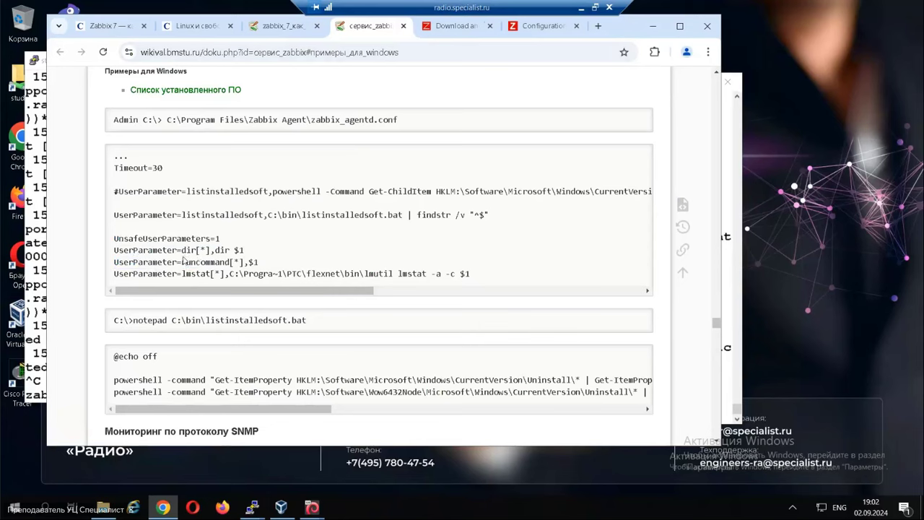
pyautogui.moveTo(185, 262); pyautogui.dragTo(259, 264)
# Highlight the listinstalledsoft UserParameter line and the runcommand[*],$1 definition.
pyautogui.moveTo(114, 215); pyautogui.dragTo(493, 217)
pyautogui.click(249, 261)
pyautogui.moveTo(241, 261); pyautogui.dragTo(234, 262)
pyautogui.moveTo(140, 262); pyautogui.dragTo(263, 266)
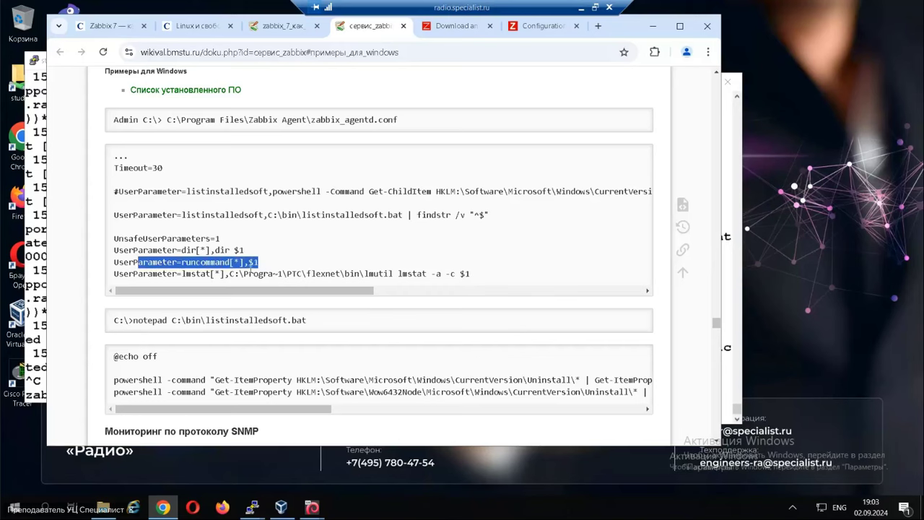
pyautogui.moveTo(103, 267); pyautogui.dragTo(264, 264)
pyautogui.click(446, 28)
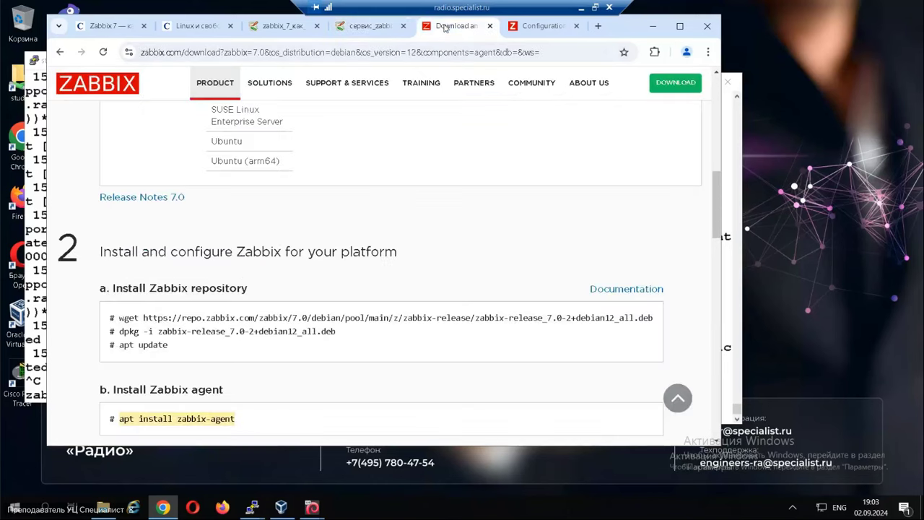
# Compare the open tabs and highlight system.run in the Step 8 AllowKey line.
pyautogui.click(537, 26)
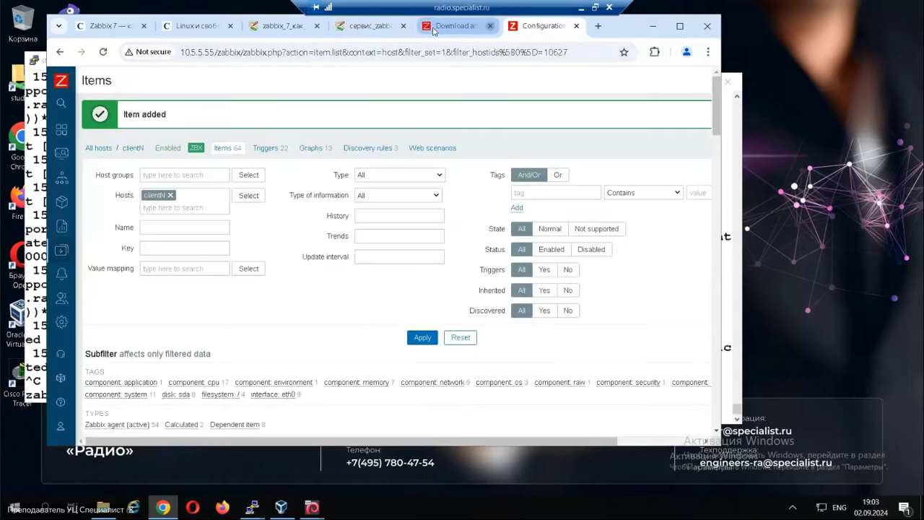
pyautogui.click(380, 29)
pyautogui.scroll(-5, 390, 389)
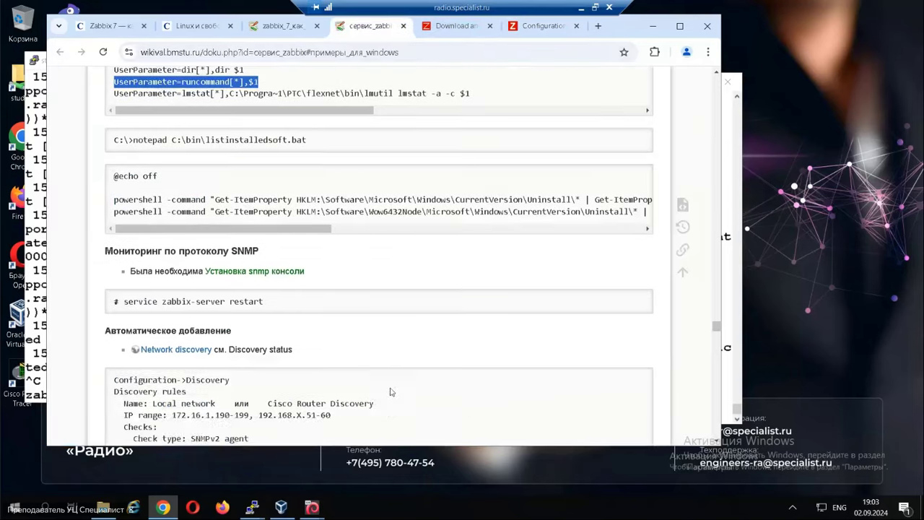
pyautogui.scroll(3, 390, 375)
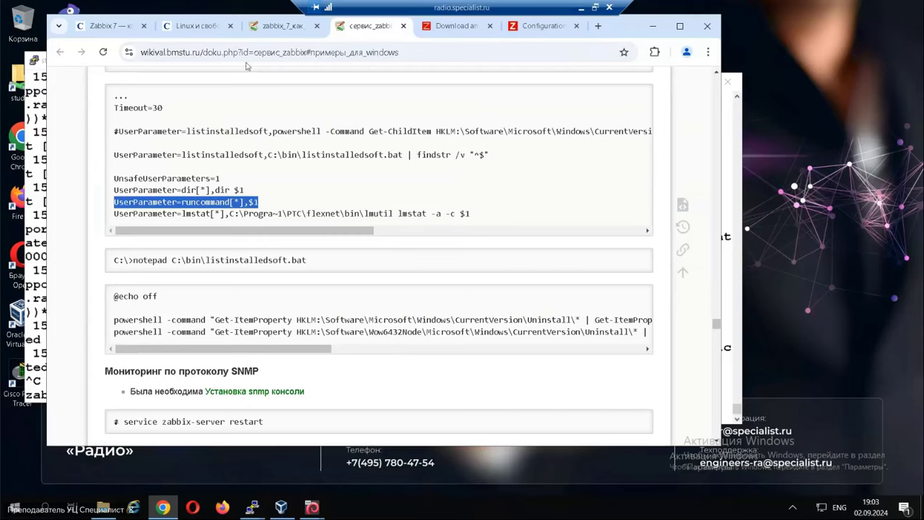
pyautogui.click(281, 26)
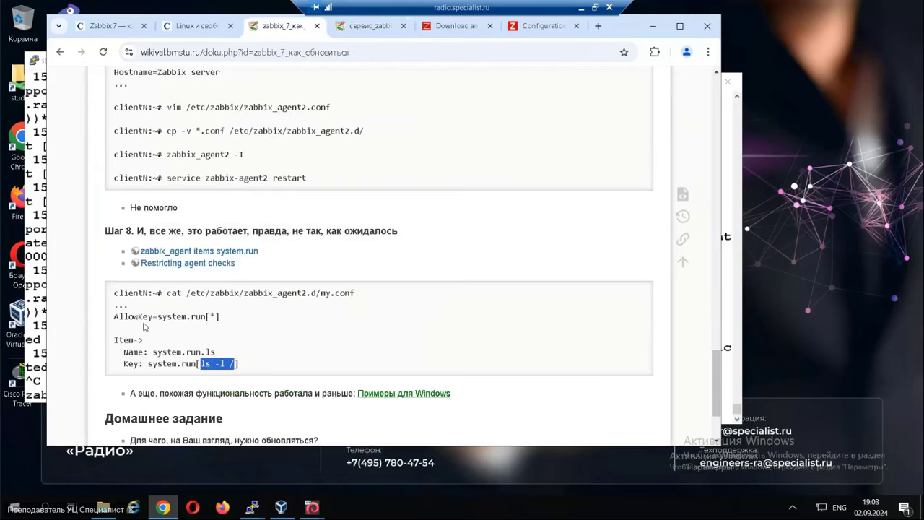
pyautogui.moveTo(158, 316); pyautogui.dragTo(223, 337)
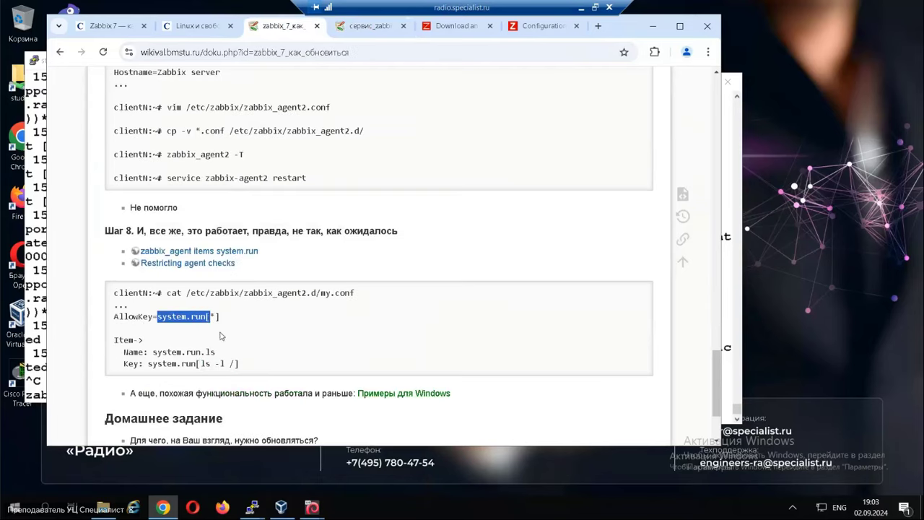
pyautogui.click(223, 337)
pyautogui.moveTo(158, 317); pyautogui.dragTo(205, 318)
# Highlight UnsafeUserParameters=1, runcommand and $1 on the Windows page, then bring up the clientN terminal.
pyautogui.click(366, 27)
pyautogui.moveTo(113, 178); pyautogui.dragTo(238, 185)
pyautogui.moveTo(181, 202); pyautogui.dragTo(240, 202)
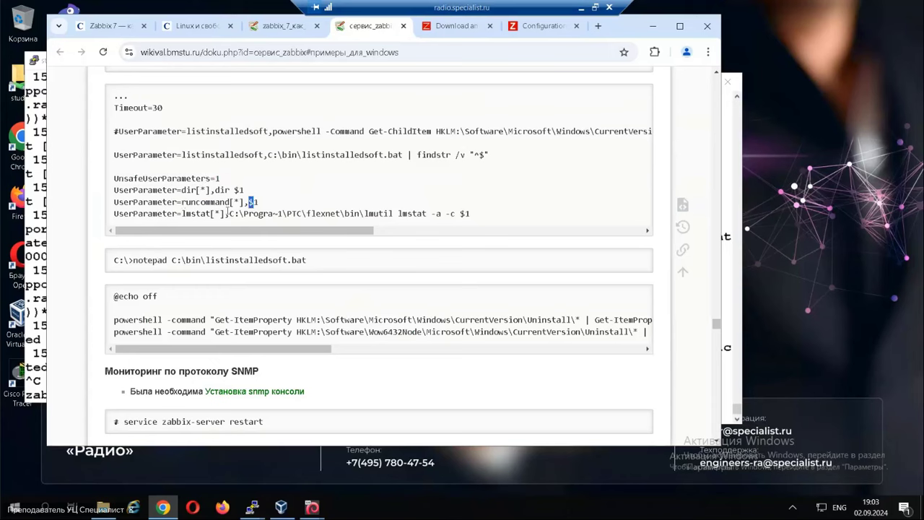
pyautogui.moveTo(257, 202); pyautogui.dragTo(252, 201)
pyautogui.moveTo(253, 508)
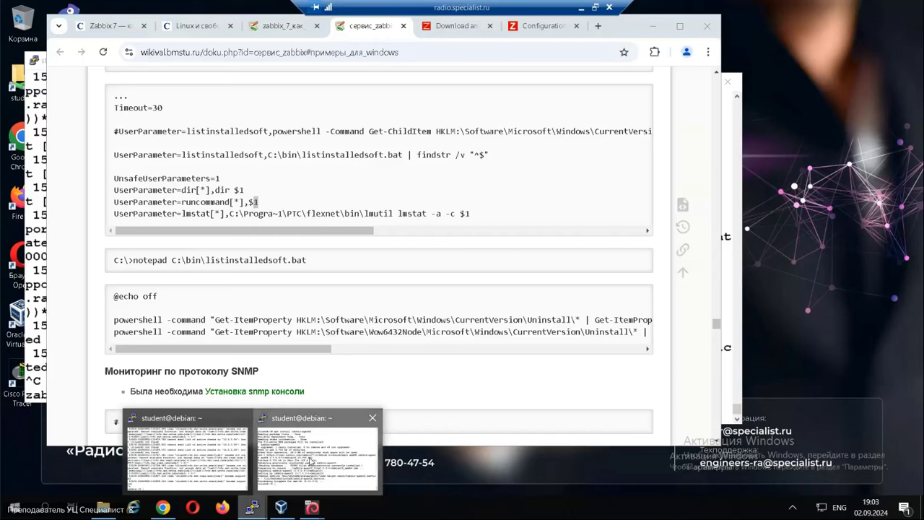
pyautogui.click(315, 454)
pyautogui.moveTo(406, 87); pyautogui.dragTo(414, 87)
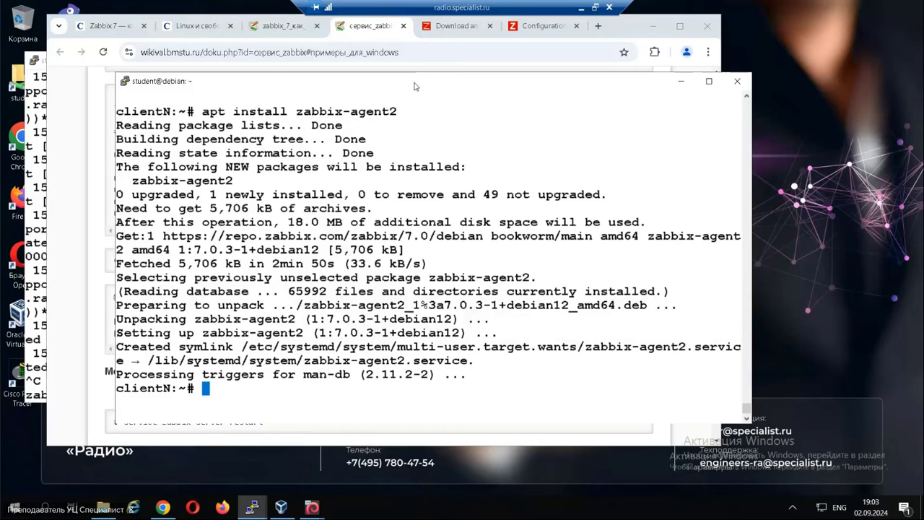
# Copy the config-copying cp command from the wiki and run it on clientN.
pyautogui.click(288, 34)
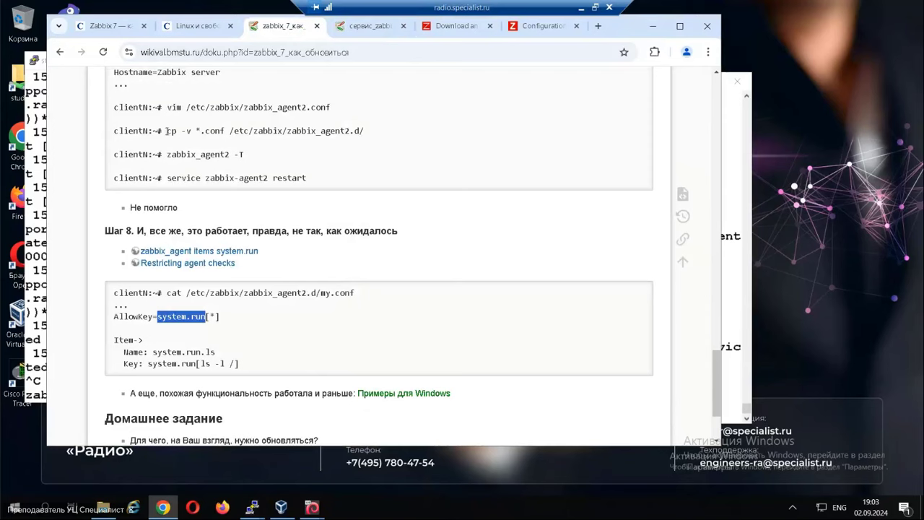
pyautogui.moveTo(166, 131); pyautogui.dragTo(380, 134)
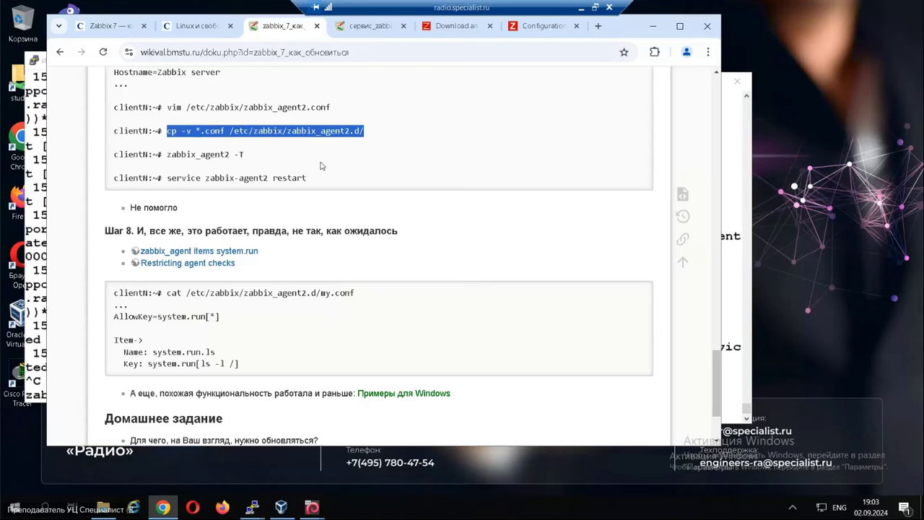
pyautogui.click(173, 135)
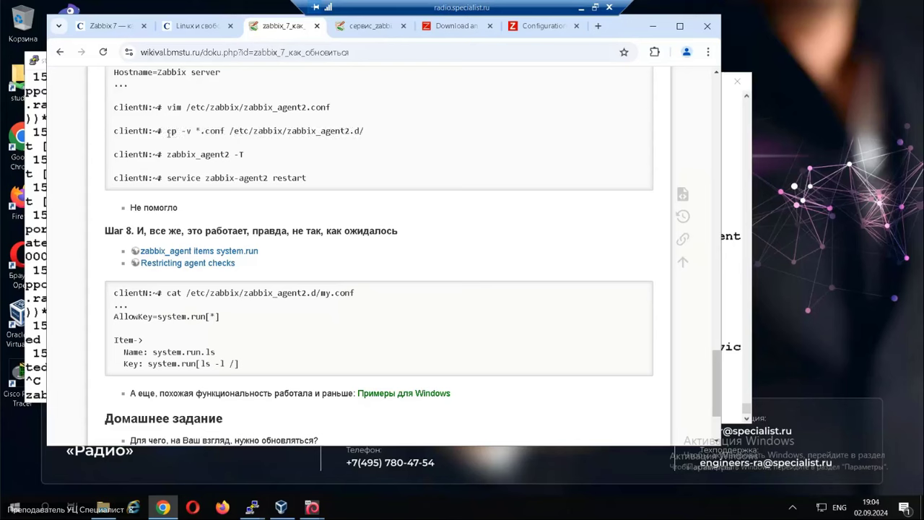
pyautogui.moveTo(168, 132); pyautogui.dragTo(369, 131)
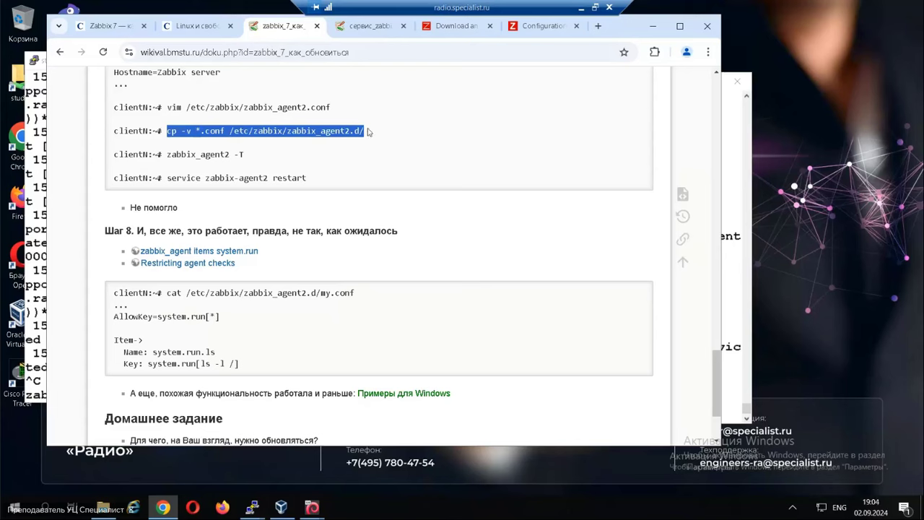
pyautogui.hotkey('ctrl', 'c')
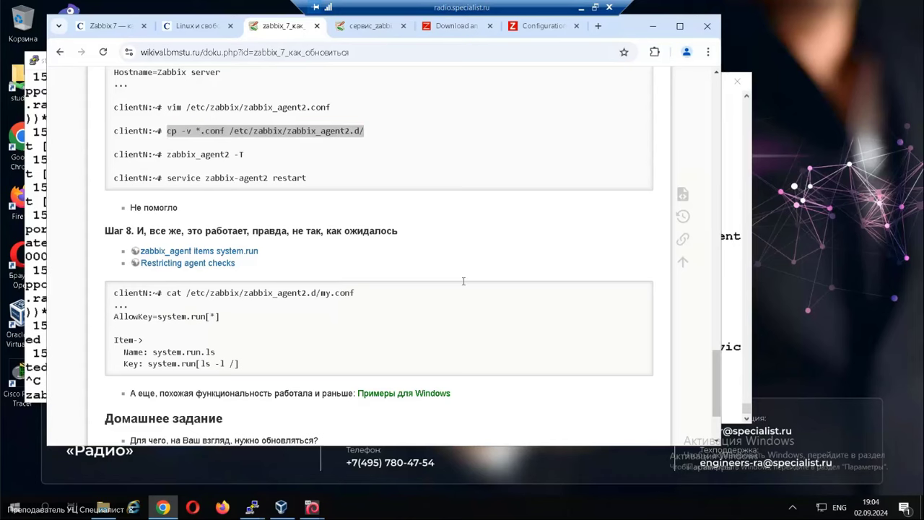
pyautogui.hotkey('alt', 'Tab')
pyautogui.rightClick(327, 232)
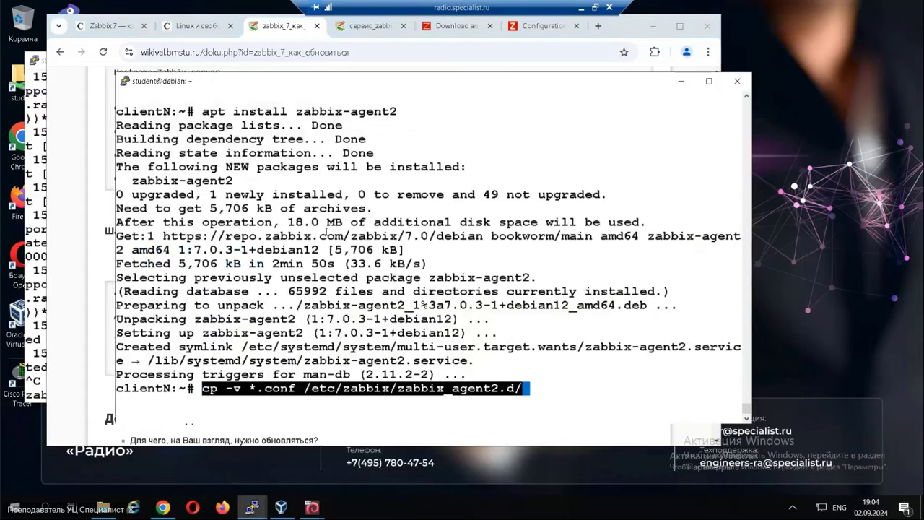
pyautogui.press('Return')
# Run zabbix_agent2 -T and open the reported my.conf path in vim.
pyautogui.press('Return')
pyautogui.press('Return')
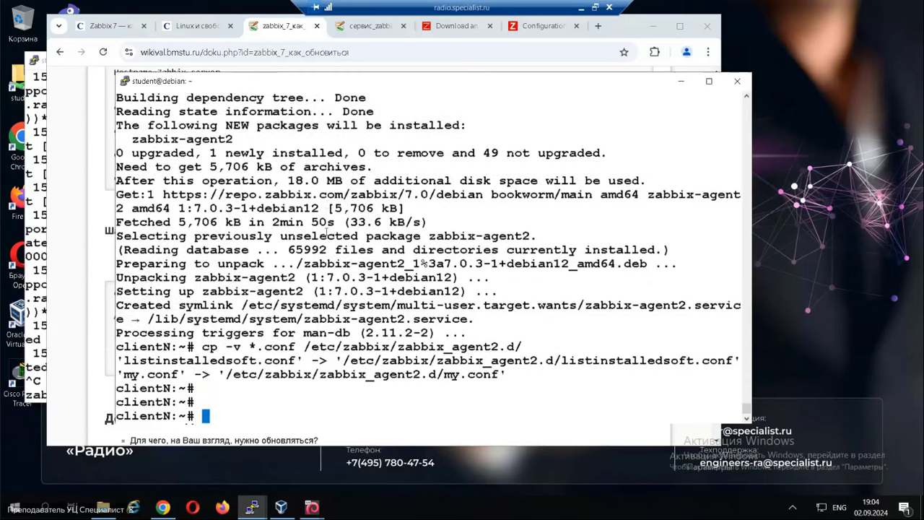
pyautogui.rightClick(326, 232)
pyautogui.write('-T')
pyautogui.press('Return')
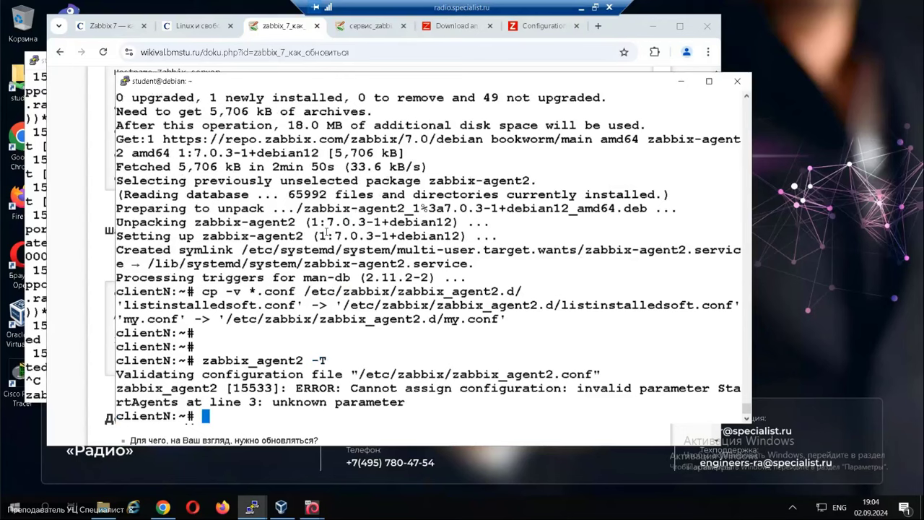
pyautogui.moveTo(226, 319); pyautogui.dragTo(494, 320)
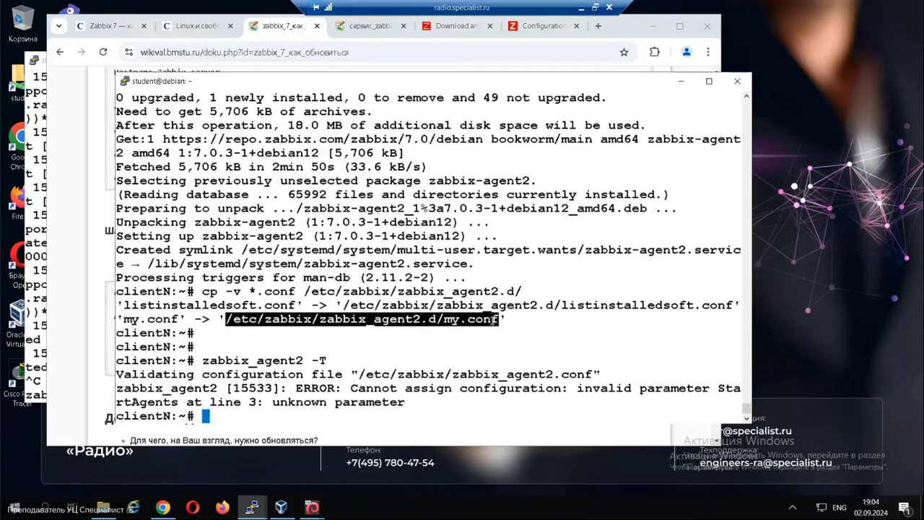
pyautogui.write('vim')
pyautogui.rightClick(443, 166)
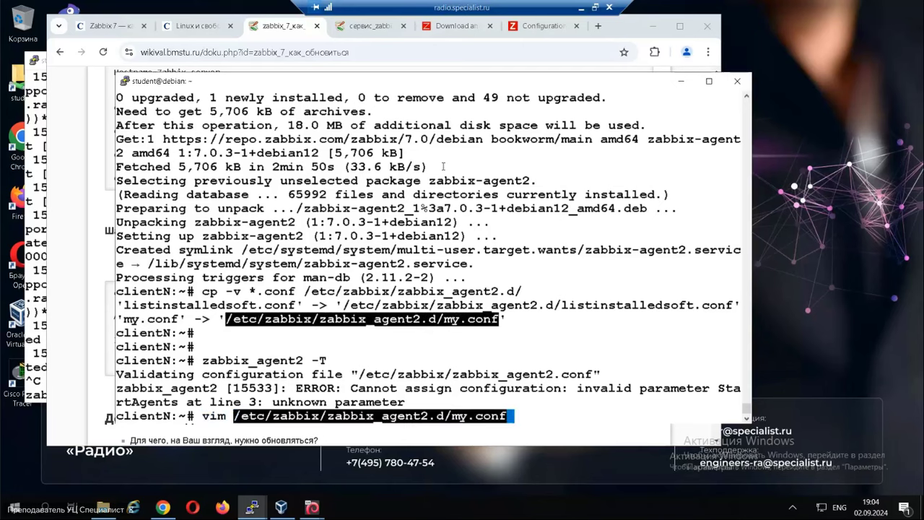
pyautogui.press('Return')
# Comment out StartAgents=0 in my.conf, save with :wq, and rerun zabbix_agent2 -T.
pyautogui.press('Down')
pyautogui.press('Down')
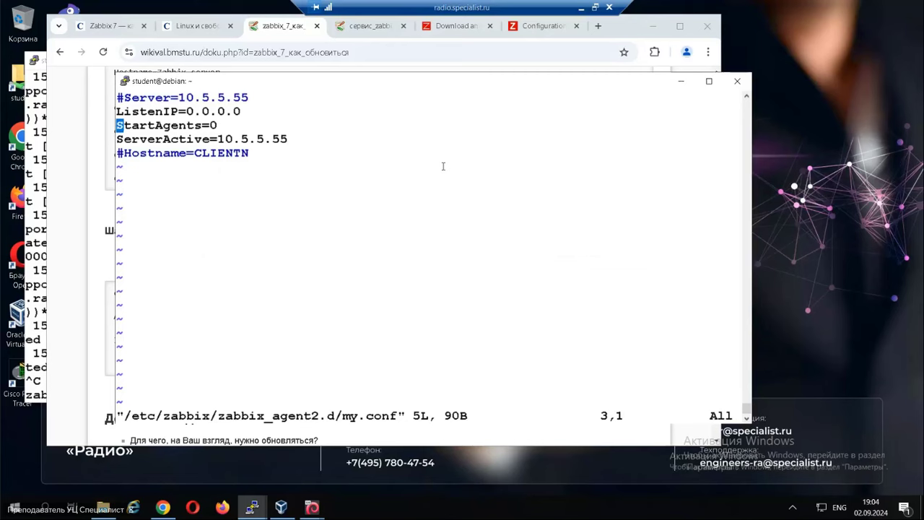
pyautogui.press('#')
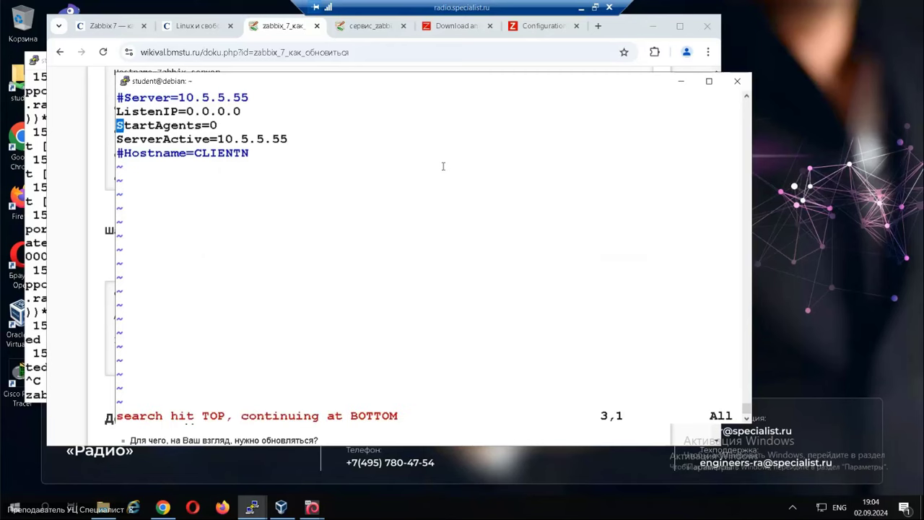
pyautogui.write('i#')
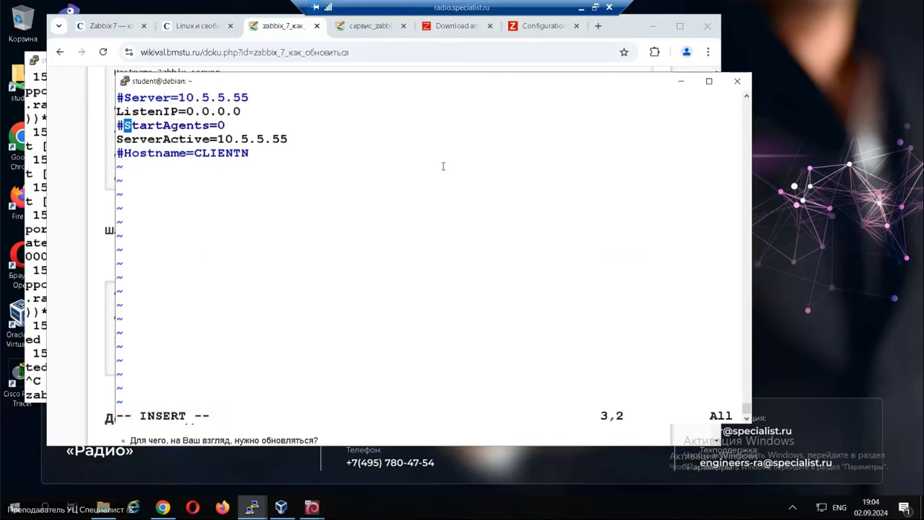
pyautogui.press('Escape')
pyautogui.write(':wq')
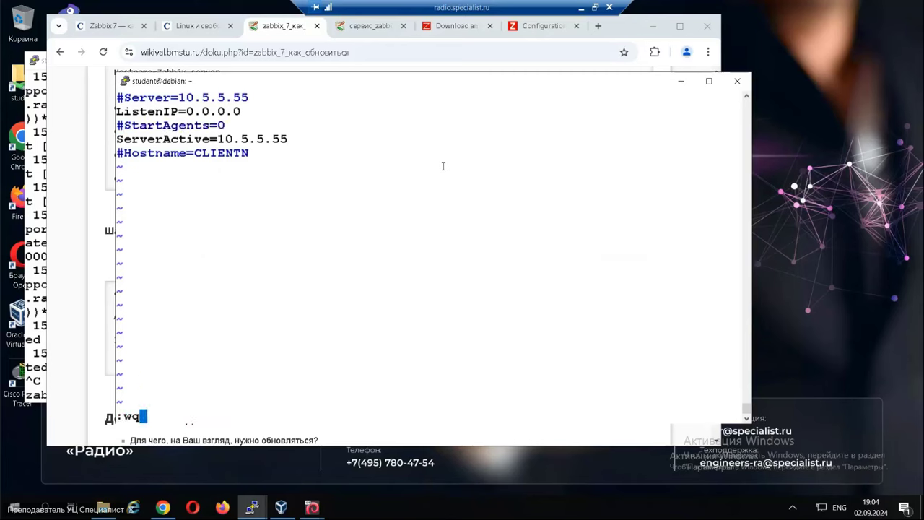
pyautogui.press('Return')
pyautogui.press('Return')
pyautogui.write('zabbix_agent2 -T')
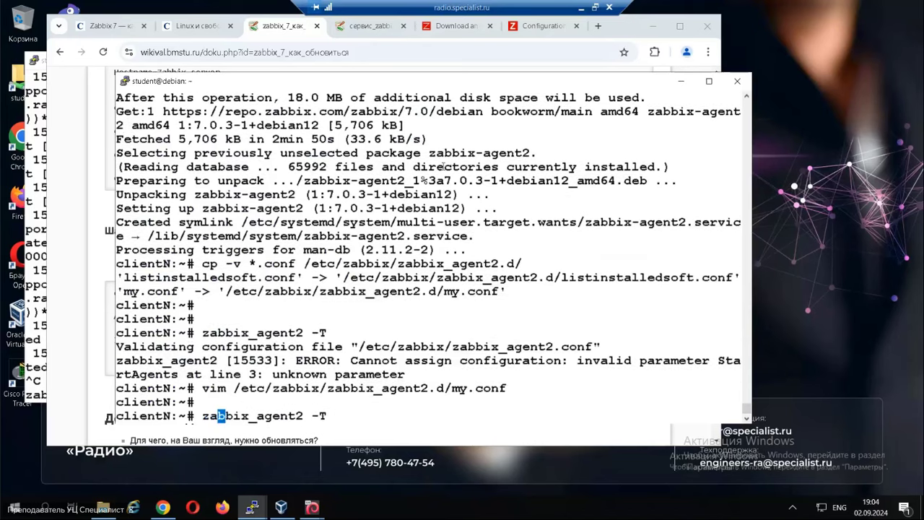
pyautogui.press('Return')
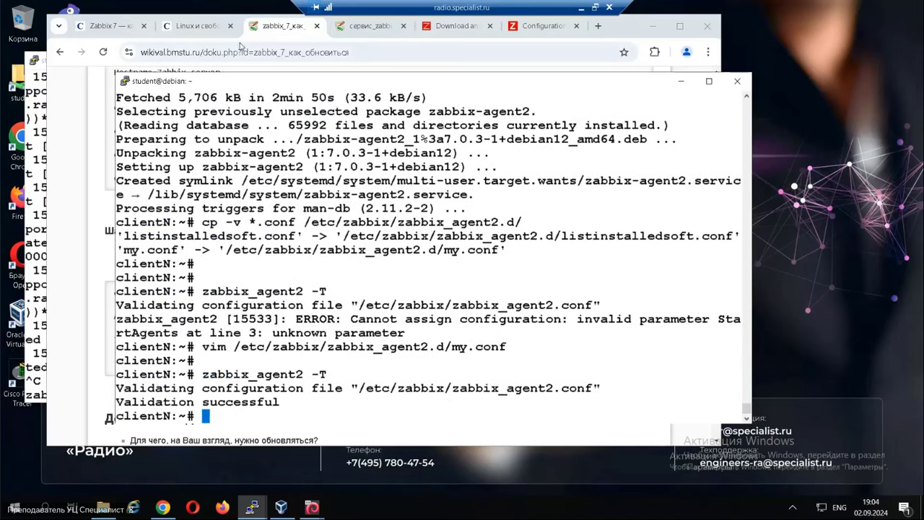
pyautogui.click(455, 26)
# Go to Data collection > Hosts in the Zabbix web interface.
pyautogui.click(545, 26)
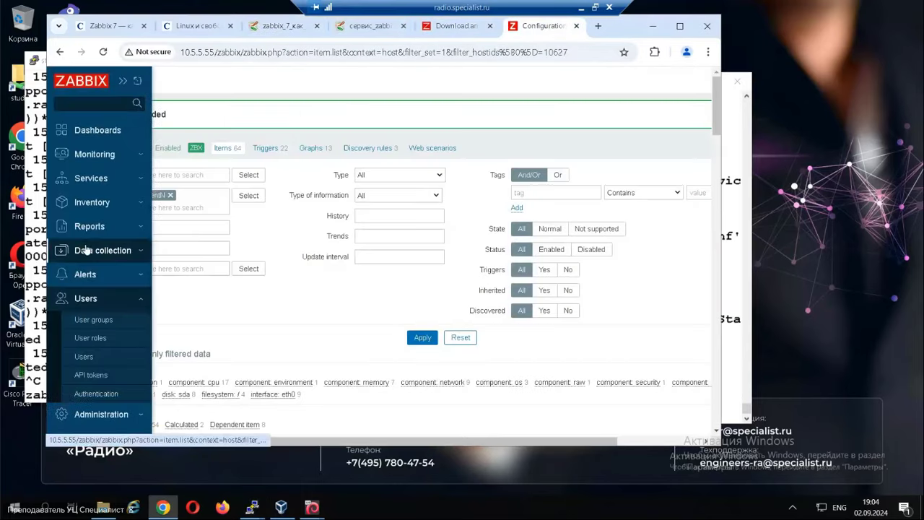
pyautogui.click(86, 249)
pyautogui.click(99, 295)
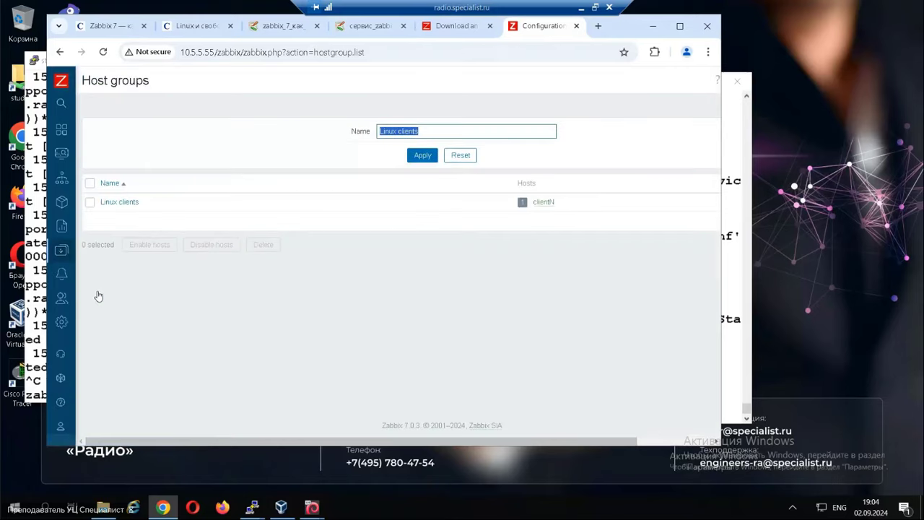
pyautogui.click(84, 298)
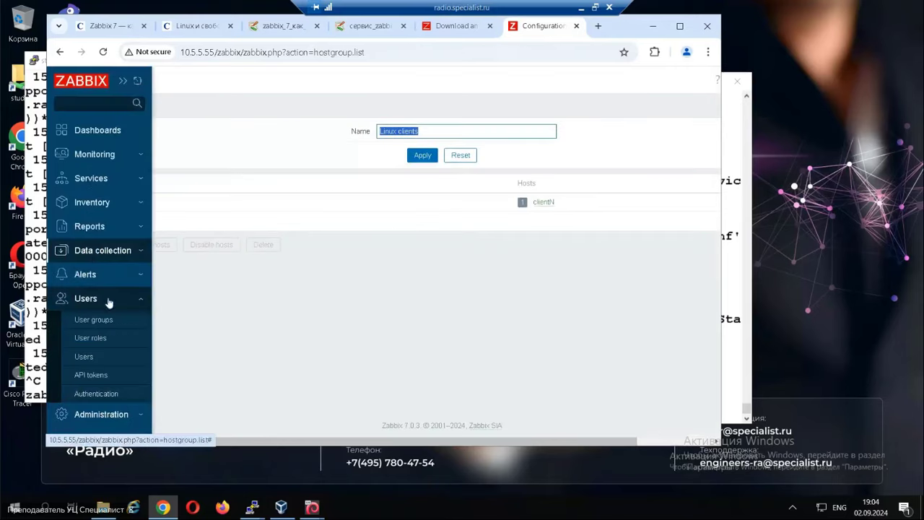
pyautogui.click(99, 249)
pyautogui.click(96, 329)
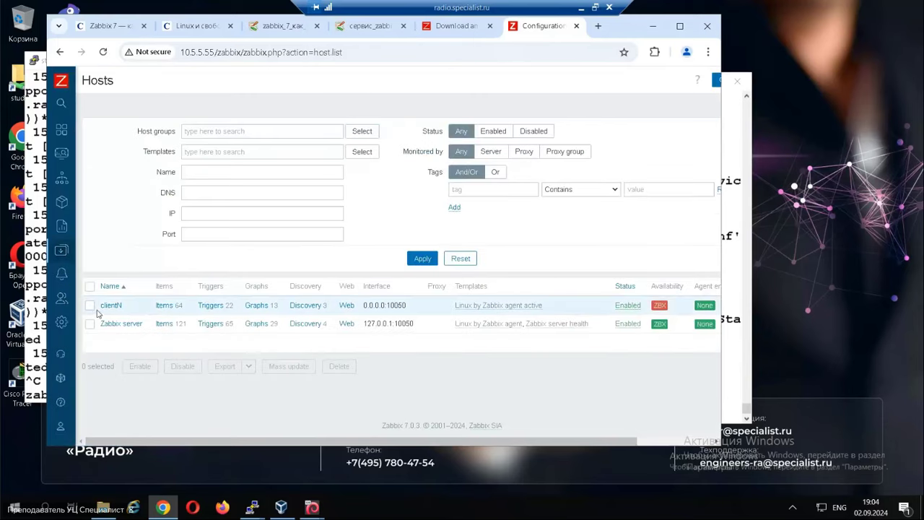
# Tick clientN, delete it and confirm, then return to the client terminal.
pyautogui.click(90, 306)
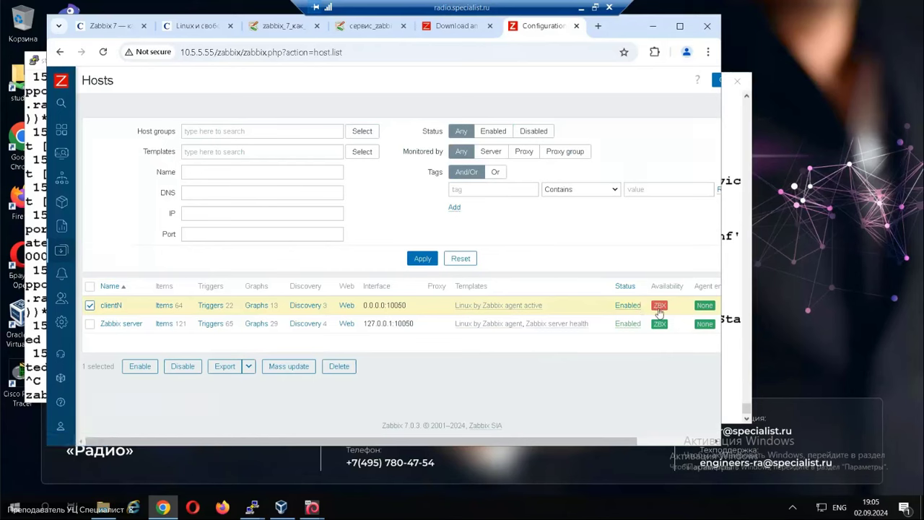
pyautogui.moveTo(660, 309)
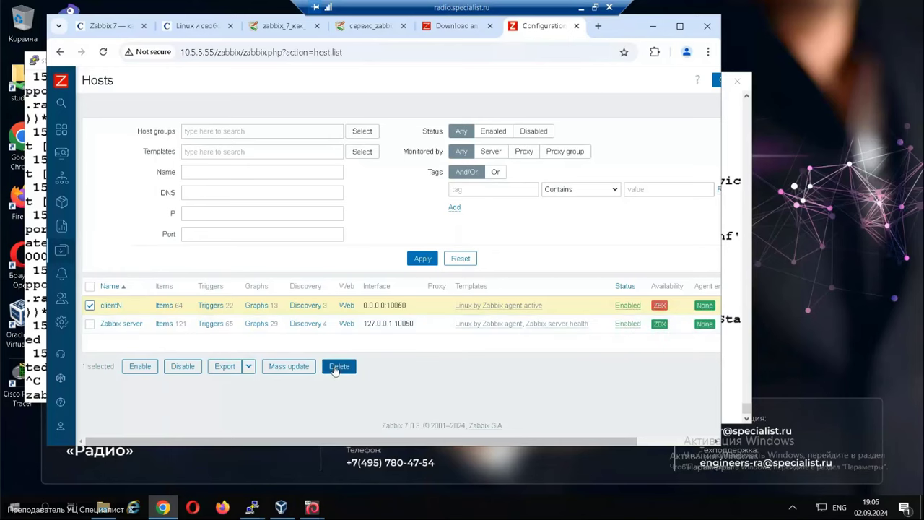
pyautogui.click(336, 368)
pyautogui.click(437, 129)
pyautogui.click(252, 507)
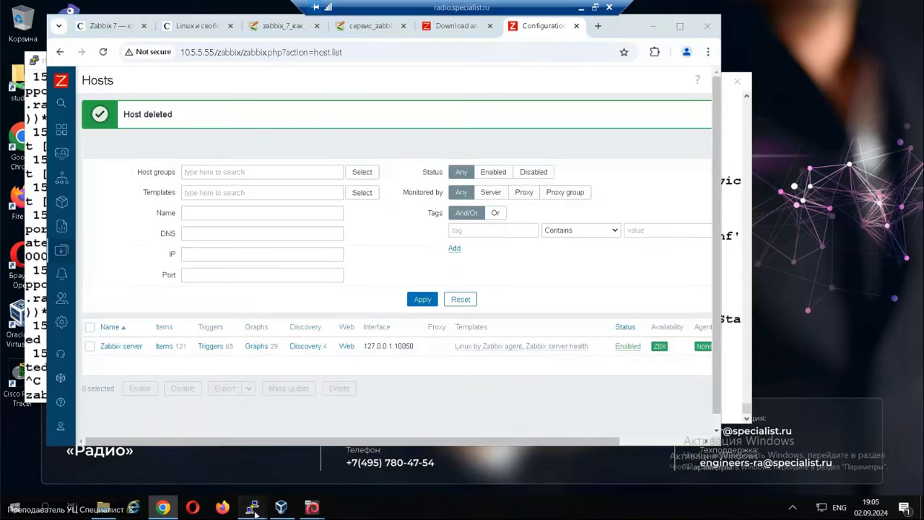
pyautogui.click(333, 480)
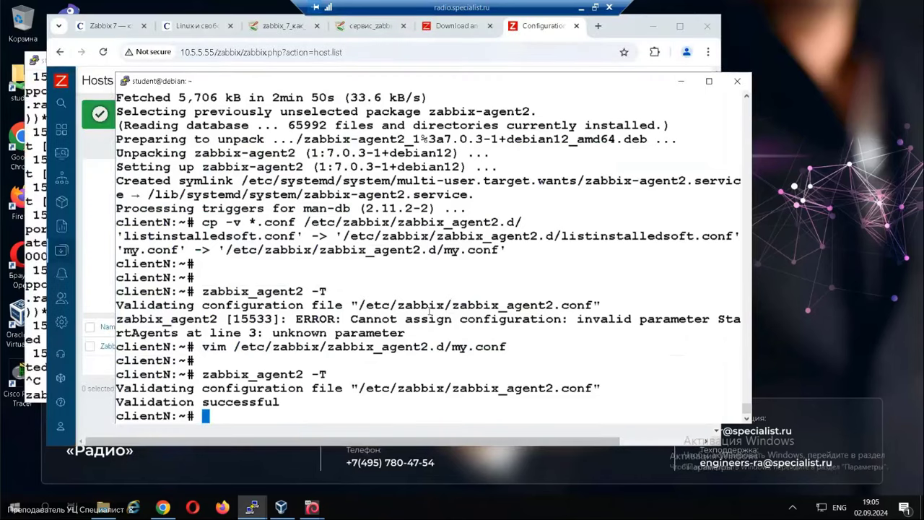
# Recall the earlier service command, correct it to 'service zabbix-agent2 restart', and run it.
pyautogui.write('se')
pyautogui.press('Up')
pyautogui.press('Right')
pyautogui.press('Right')
pyautogui.press('Right')
pyautogui.press('Right')
pyautogui.press('Right')
pyautogui.press('Right')
pyautogui.press('Right')
pyautogui.press('Right')
pyautogui.press('Right')
pyautogui.press('Right')
pyautogui.press('Right')
pyautogui.press('Right')
pyautogui.press('Right')
pyautogui.press('Right')
pyautogui.press('Right')
pyautogui.press('Right')
pyautogui.press('Right')
pyautogui.press('Right')
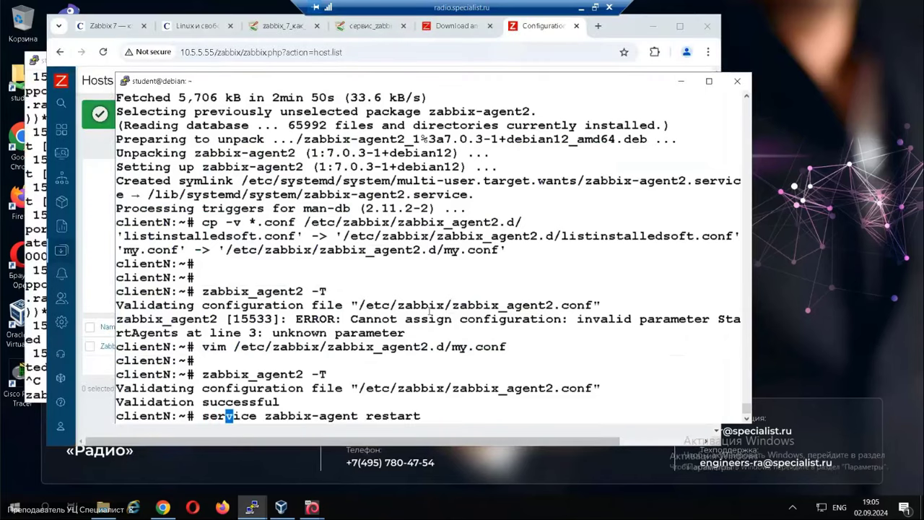
pyautogui.write('2')
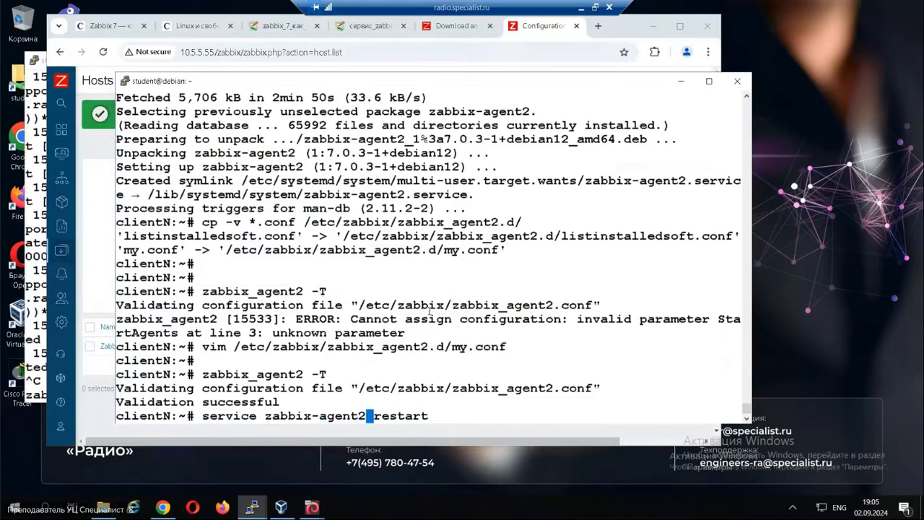
pyautogui.press('Return')
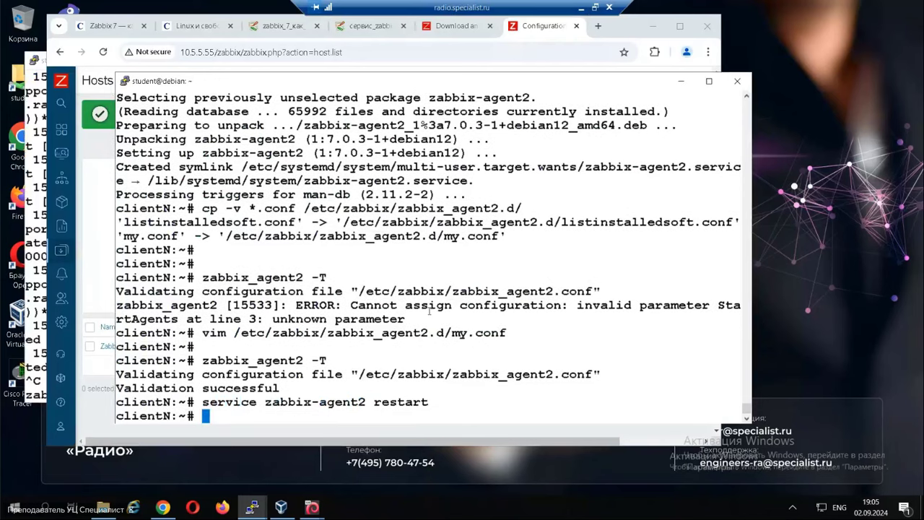
pyautogui.moveTo(65, 257)
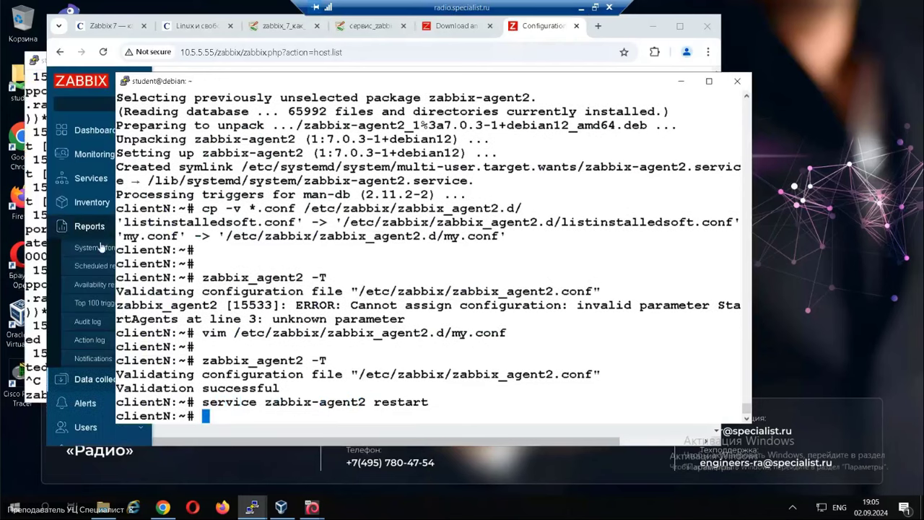
# Reopen Data collection > Hosts to check for clientN, still showing only Zabbix server.
pyautogui.click(87, 381)
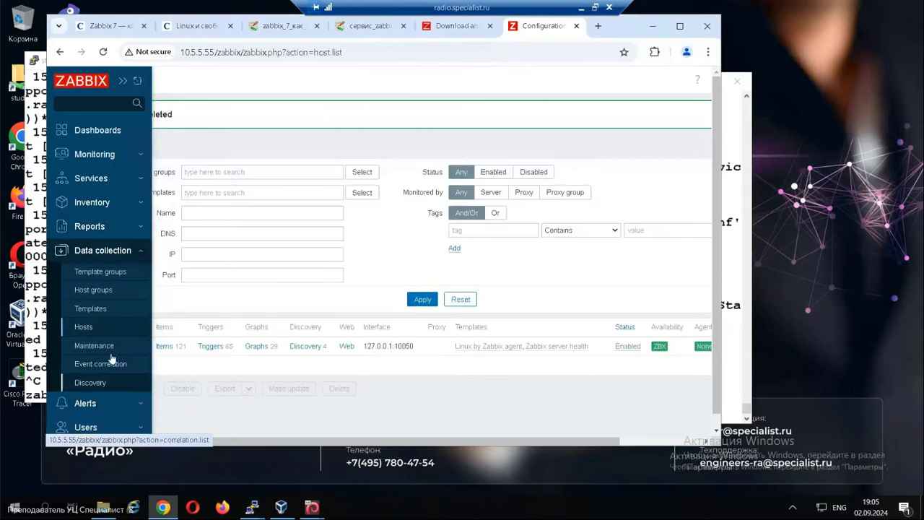
pyautogui.click(88, 327)
pyautogui.moveTo(72, 303)
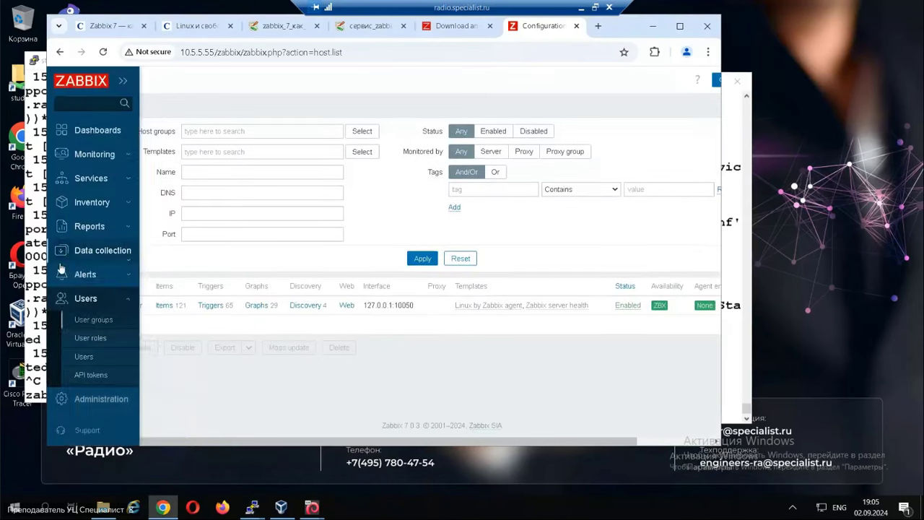
pyautogui.click(96, 257)
pyautogui.click(83, 327)
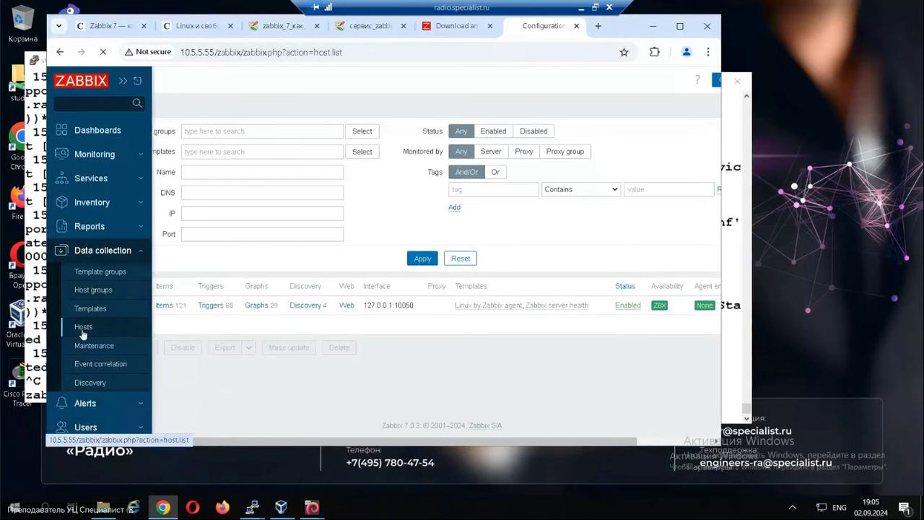
pyautogui.click(252, 507)
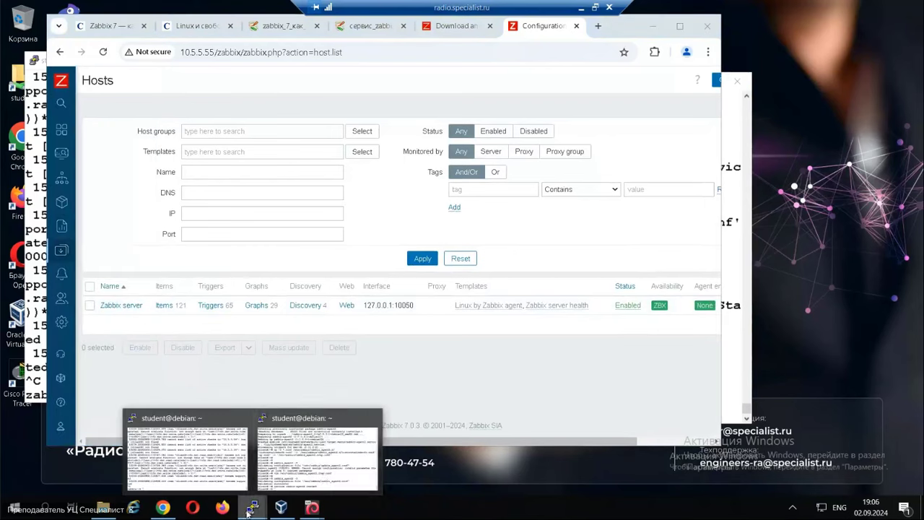
pyautogui.click(374, 31)
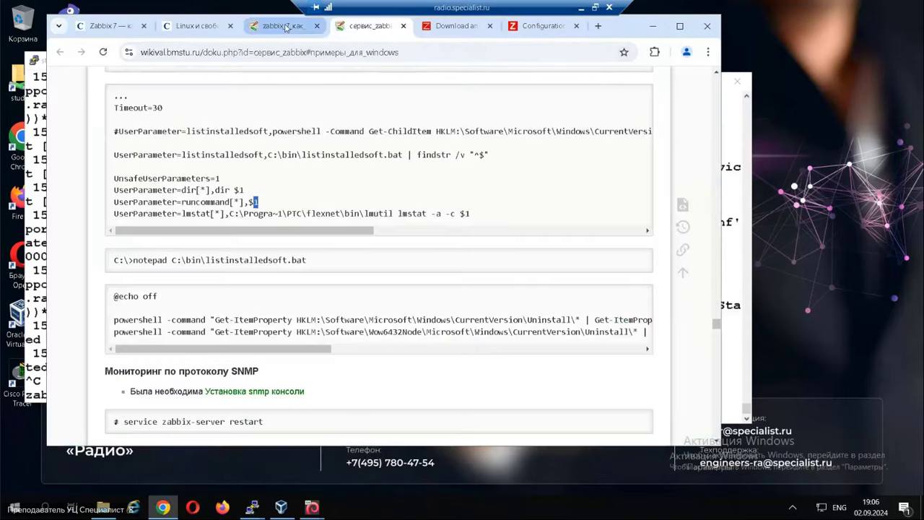
# Copy the wiki's grep command for the agent config's active lines and return to clientN's terminal.
pyautogui.click(281, 28)
pyautogui.click(176, 141)
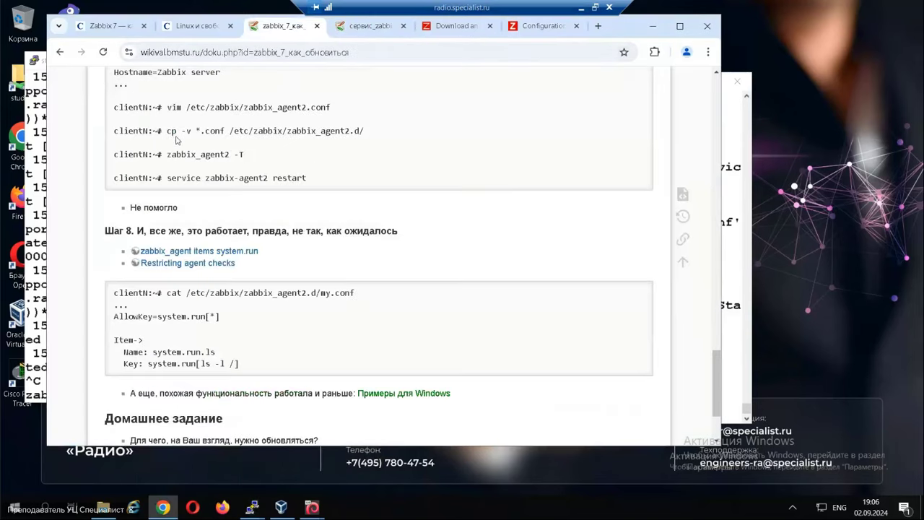
pyautogui.moveTo(167, 132); pyautogui.dragTo(309, 128)
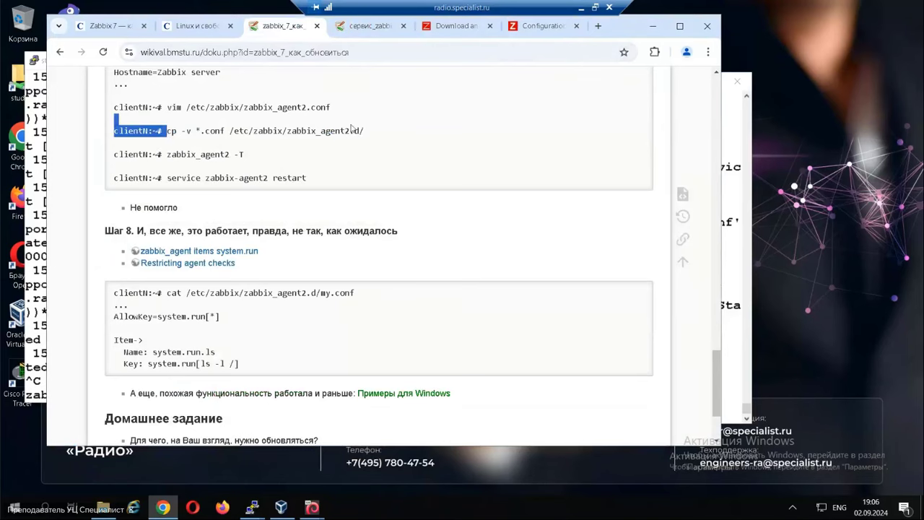
pyautogui.click(219, 125)
pyautogui.scroll(1, 219, 107)
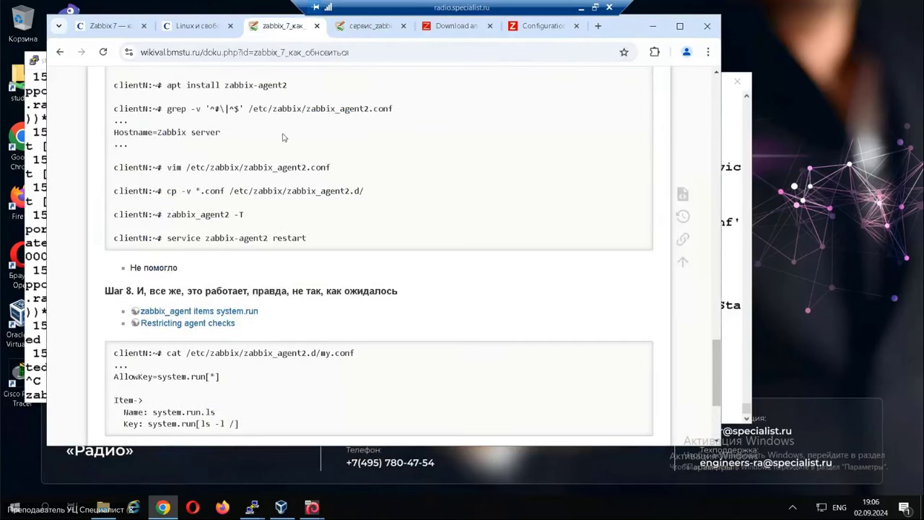
pyautogui.moveTo(168, 108); pyautogui.dragTo(409, 108)
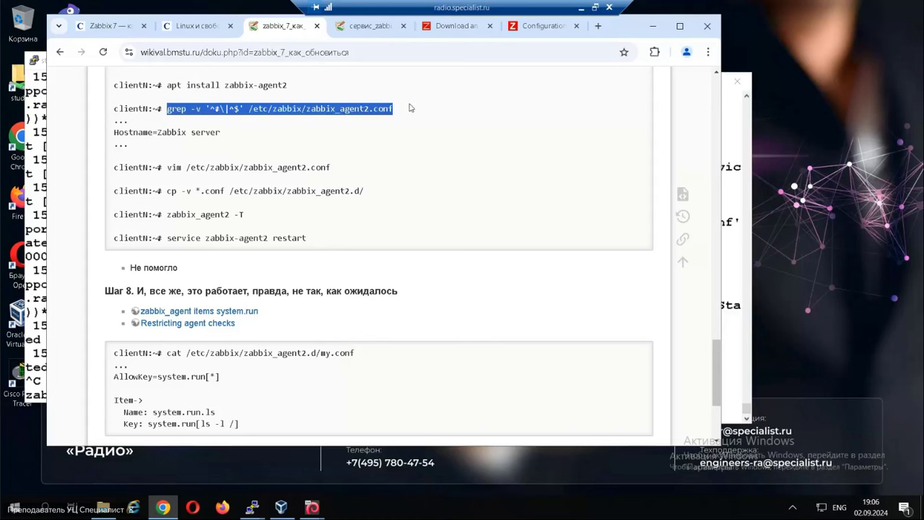
pyautogui.hotkey('alt', 'Tab')
pyautogui.hotkey('alt', 'Tab')
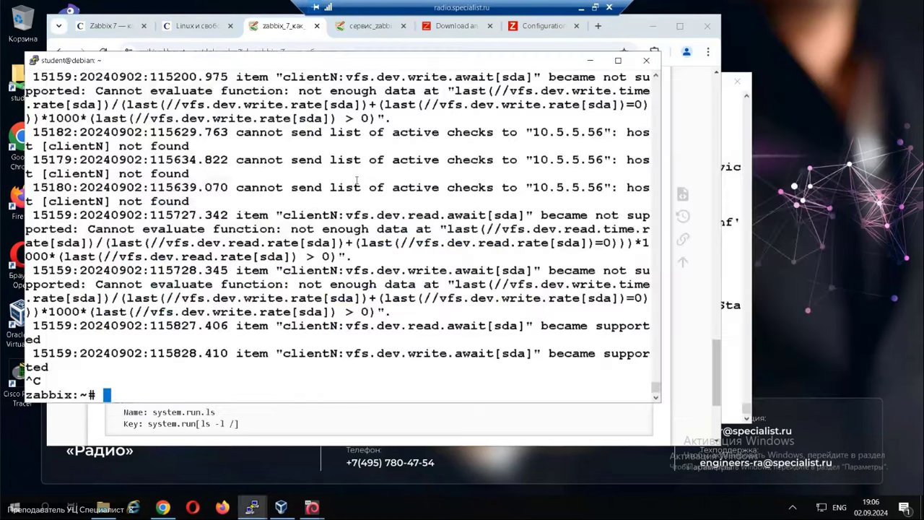
pyautogui.hotkey('alt', 'Tab')
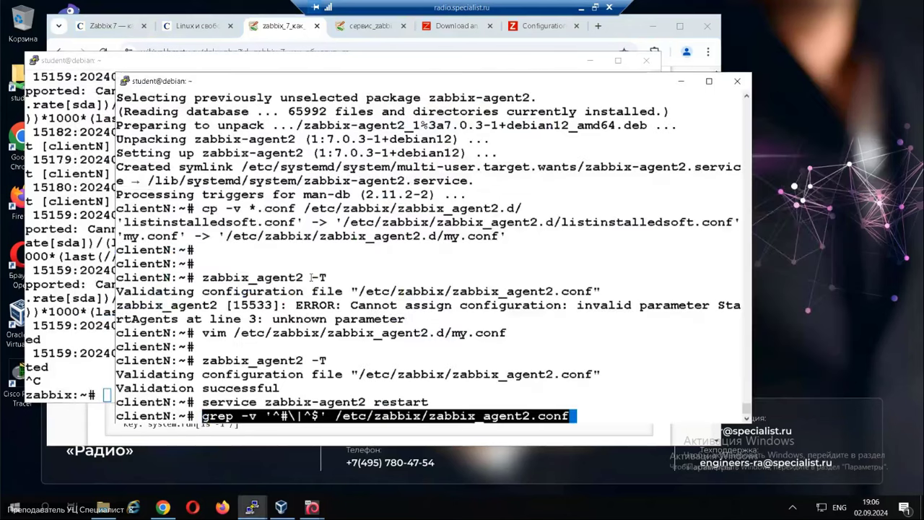
# Run the pasted grep, then open zabbix_agent2.conf in vim.
pyautogui.press('Return')
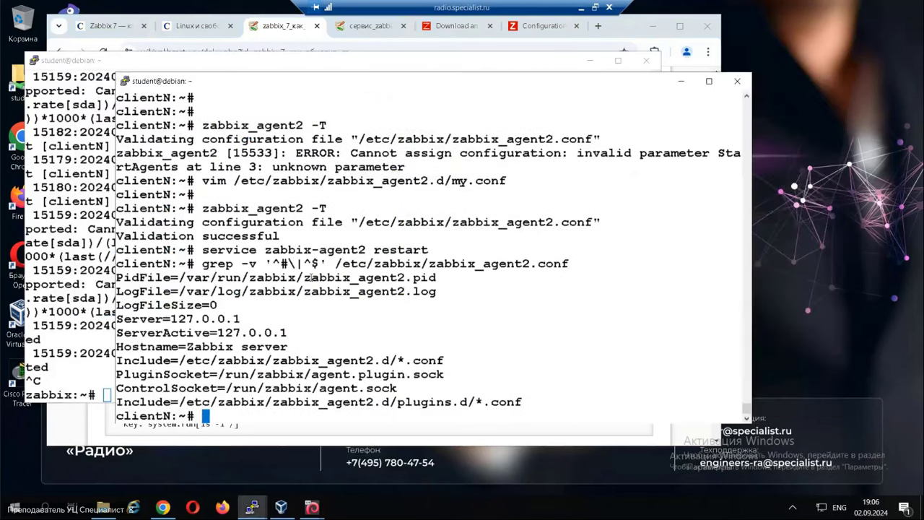
pyautogui.moveTo(337, 264); pyautogui.dragTo(569, 264)
pyautogui.hotkey('ctrl', 'c')
pyautogui.write('vim')
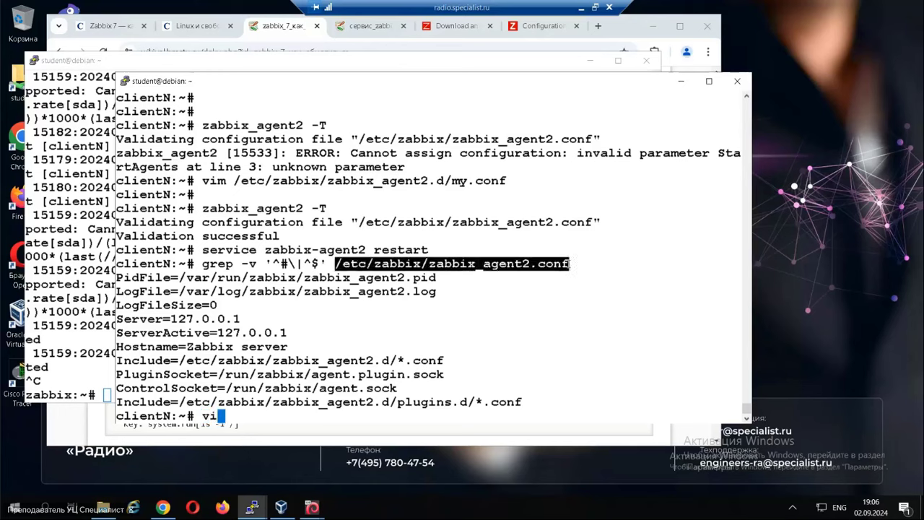
pyautogui.rightClick(505, 348)
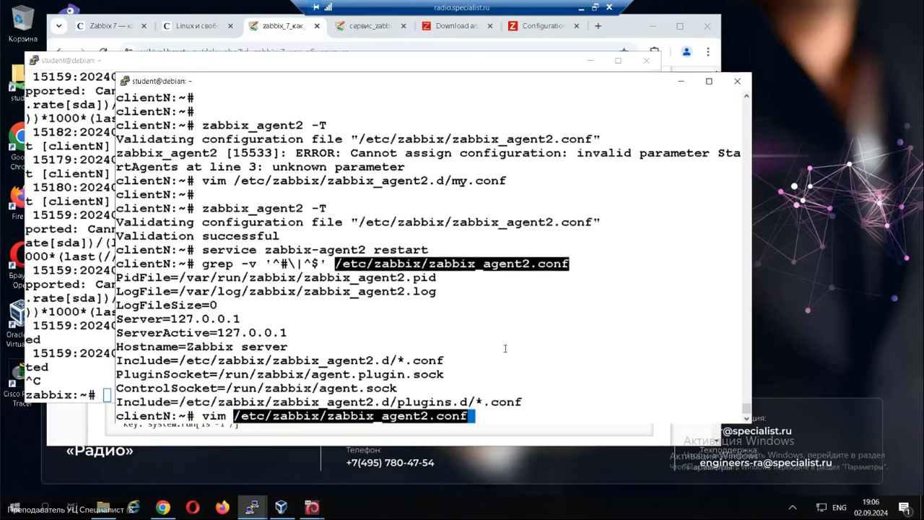
pyautogui.press('Return')
# Comment out the Hostname=Zabbix server line with # and save the file with :wq.
pyautogui.write('/host')
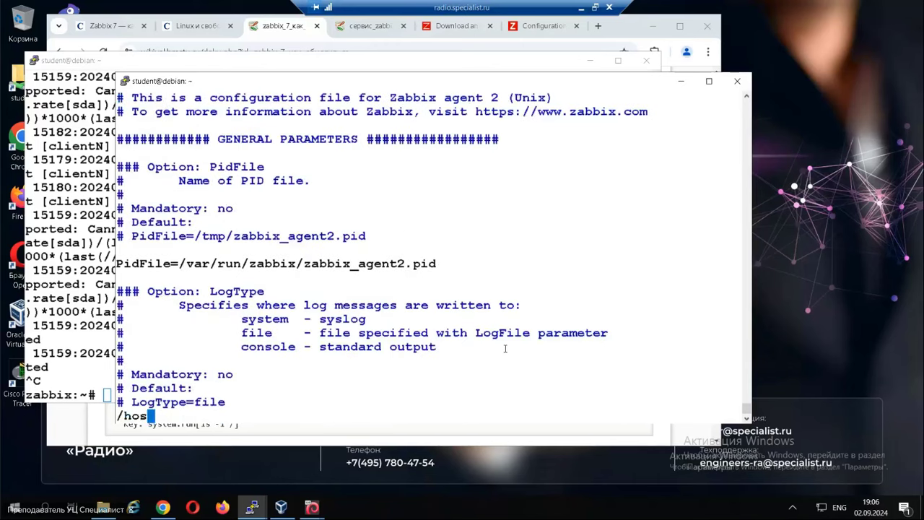
pyautogui.press('Return')
pyautogui.press('Left')
pyautogui.press('Left')
pyautogui.press('Left')
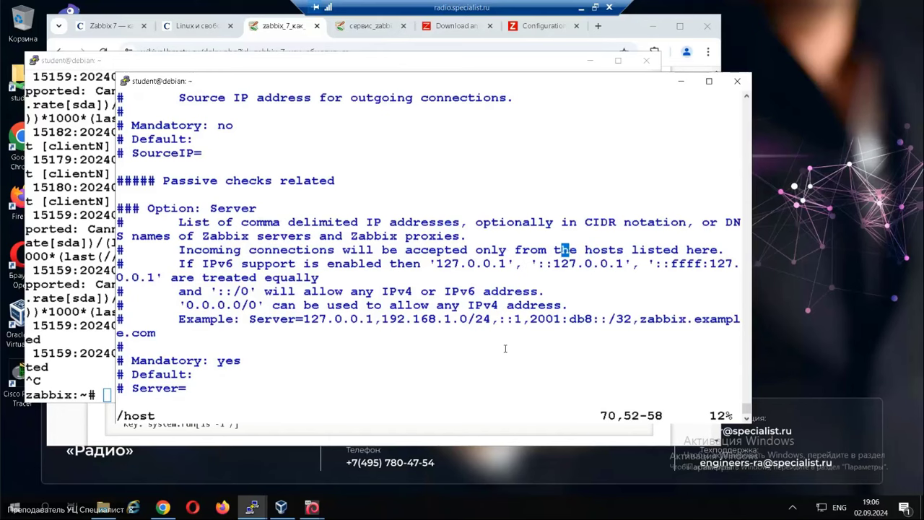
pyautogui.write('/Hostn')
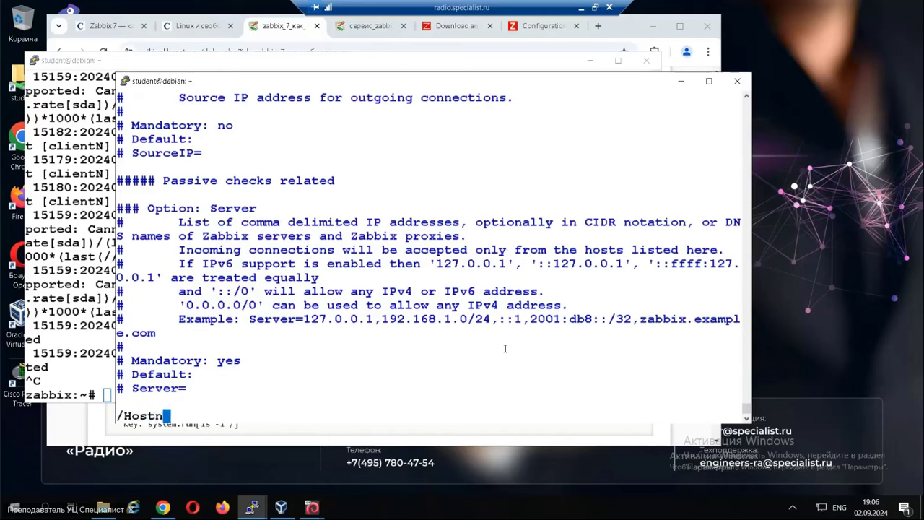
pyautogui.press('Return')
pyautogui.press('Down')
pyautogui.press('Down')
pyautogui.press('Down')
pyautogui.press('Down')
pyautogui.press('Down')
pyautogui.press('Down')
pyautogui.press('Down')
pyautogui.press('Down')
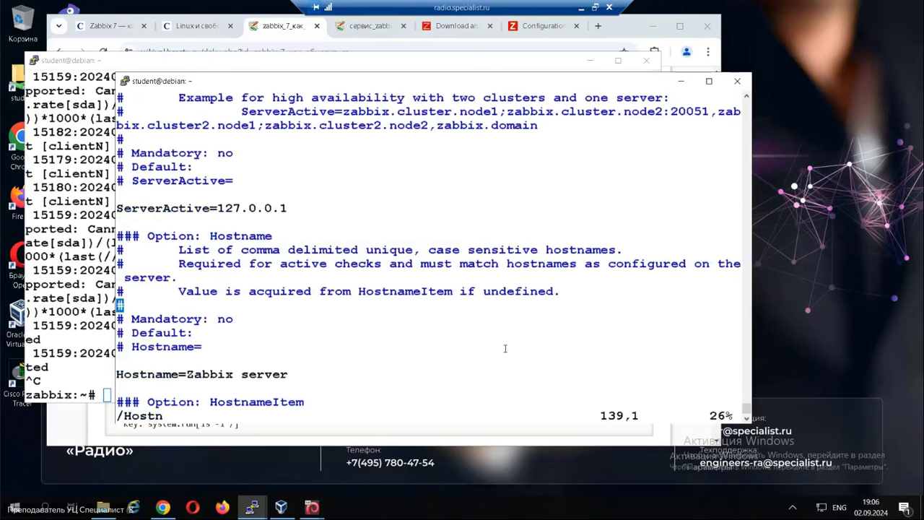
pyautogui.press('Down')
pyautogui.press('Left')
pyautogui.press('Left')
pyautogui.press('Left')
pyautogui.press('Left')
pyautogui.press('Left')
pyautogui.press('Left')
pyautogui.press('Left')
pyautogui.press('Left')
pyautogui.press('Left')
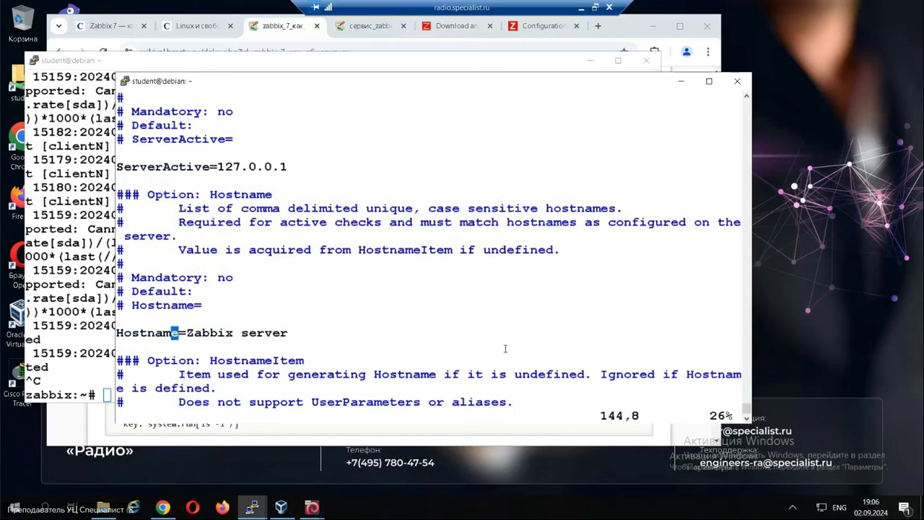
pyautogui.press('Left')
pyautogui.press('Left')
pyautogui.write('i')
pyautogui.write('#')
pyautogui.press('Escape')
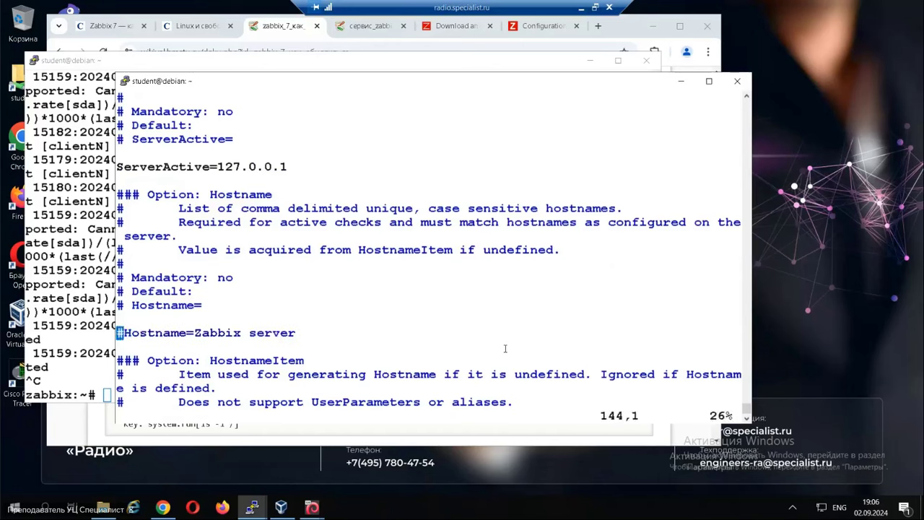
pyautogui.write(':wq')
pyautogui.press('Return')
# Restart zabbix-agent2 and return to the Zabbix Hosts page.
pyautogui.write('se')
pyautogui.press('Up')
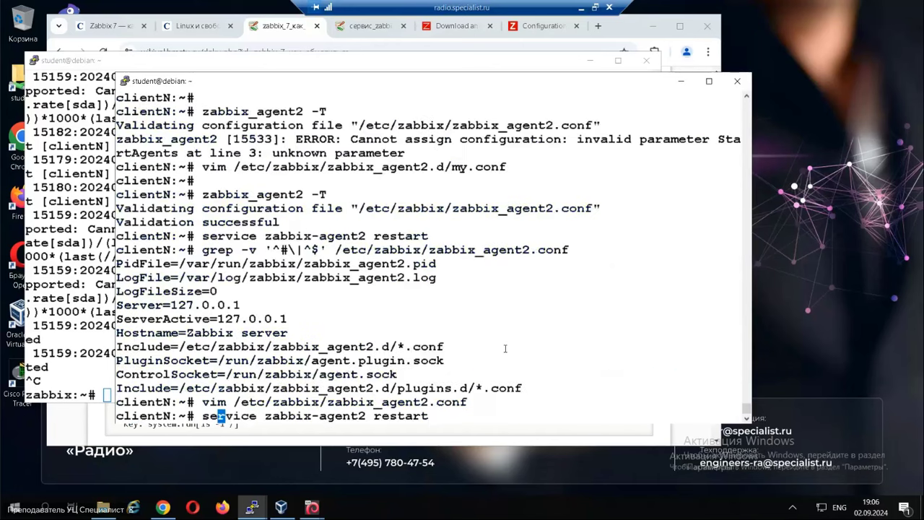
pyautogui.press('Return')
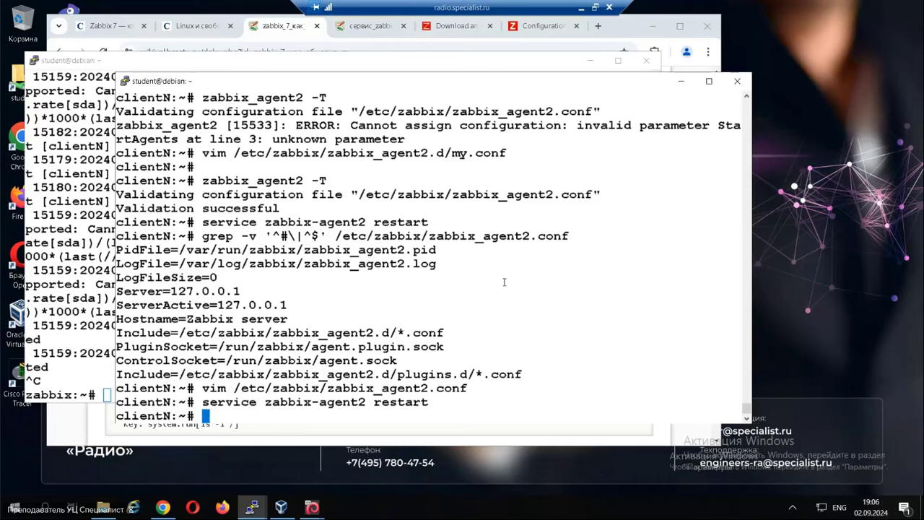
pyautogui.click(542, 26)
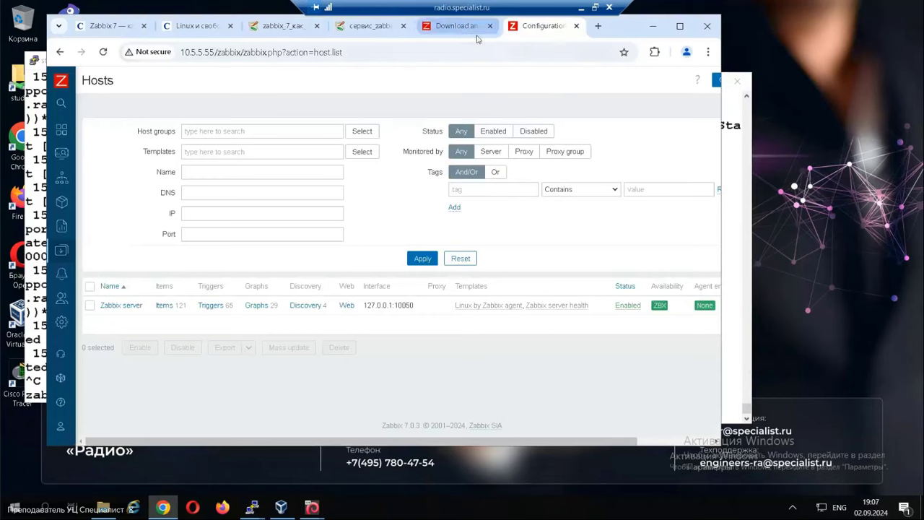
# Reload Data collection > Hosts and open clientN's items filtered by listinstalledsoft.
pyautogui.moveTo(56, 263)
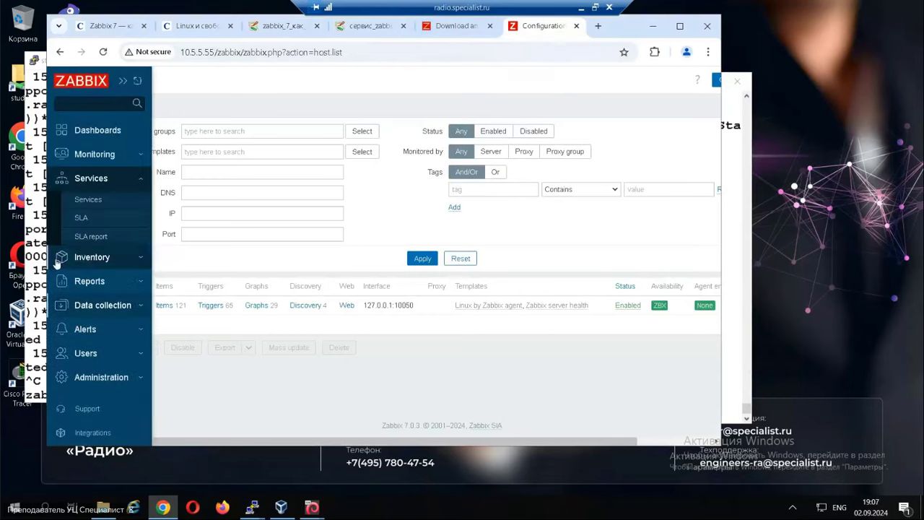
pyautogui.click(103, 305)
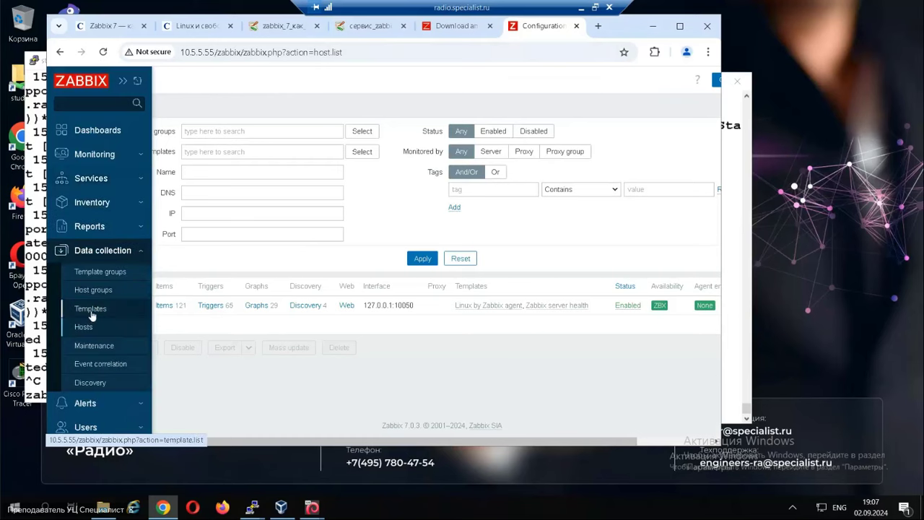
pyautogui.click(84, 327)
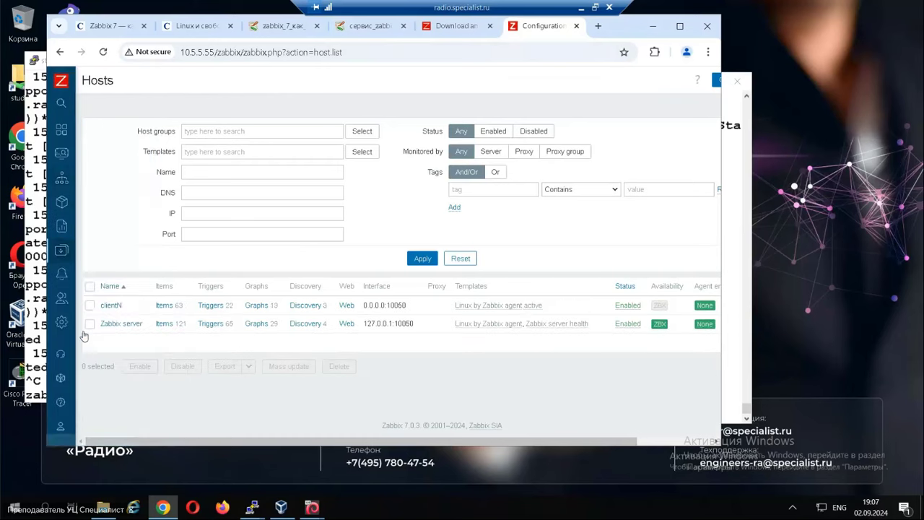
pyautogui.moveTo(661, 307)
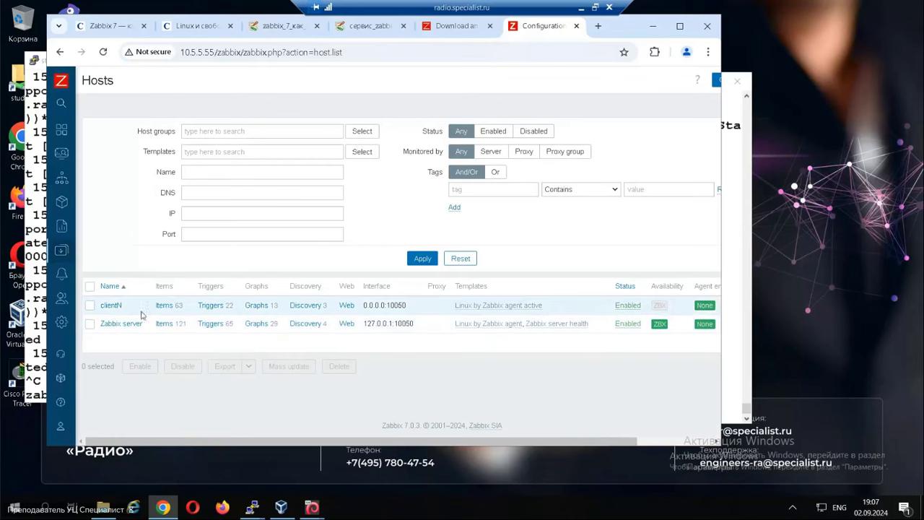
pyautogui.click(163, 306)
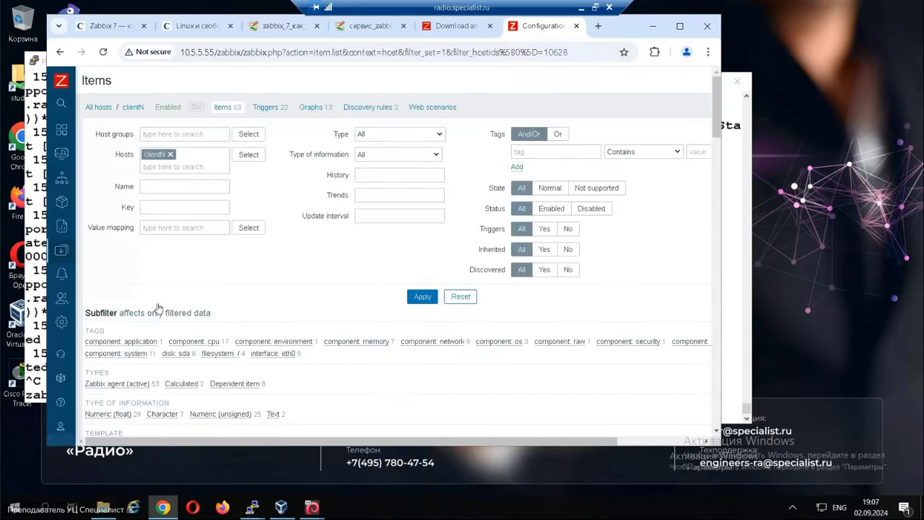
pyautogui.click(164, 186)
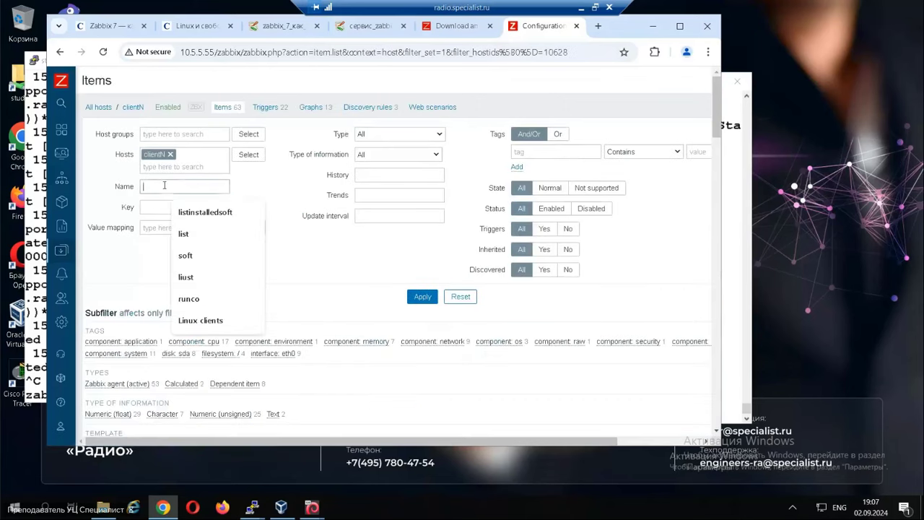
pyautogui.click(195, 212)
pyautogui.moveTo(200, 187); pyautogui.dragTo(110, 192)
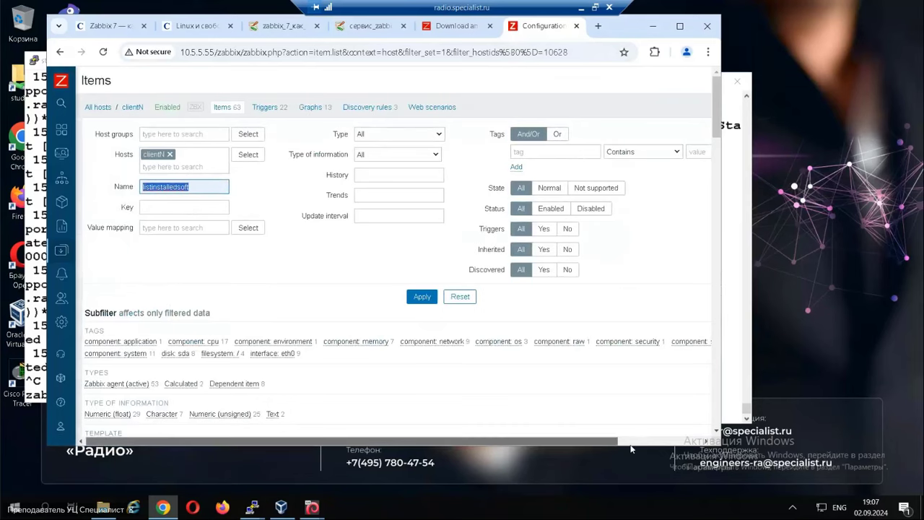
pyautogui.moveTo(499, 442); pyautogui.dragTo(583, 442)
# Add item listinstalledsoft (key listinstalledsoft, Text, Zabbix agent (active)) to clientN.
pyautogui.click(677, 80)
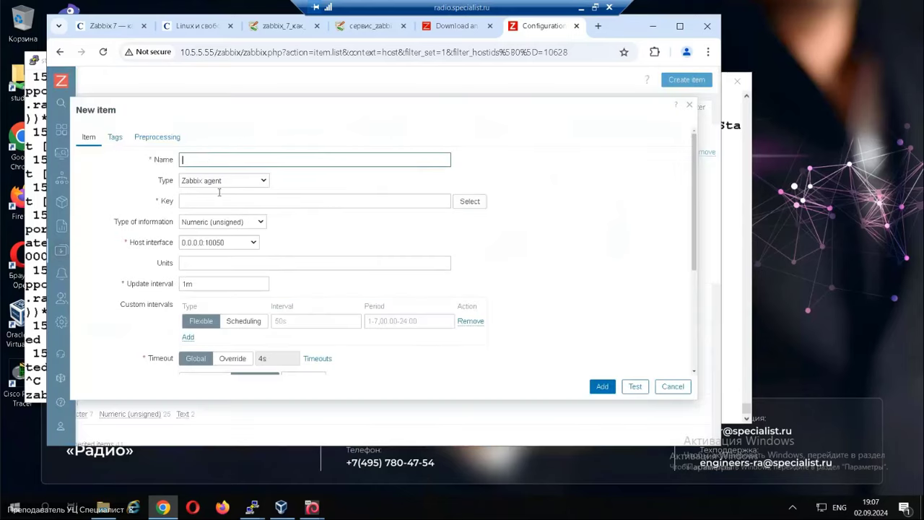
pyautogui.click(208, 159)
pyautogui.click(204, 185)
pyautogui.click(198, 201)
pyautogui.click(209, 216)
pyautogui.click(209, 222)
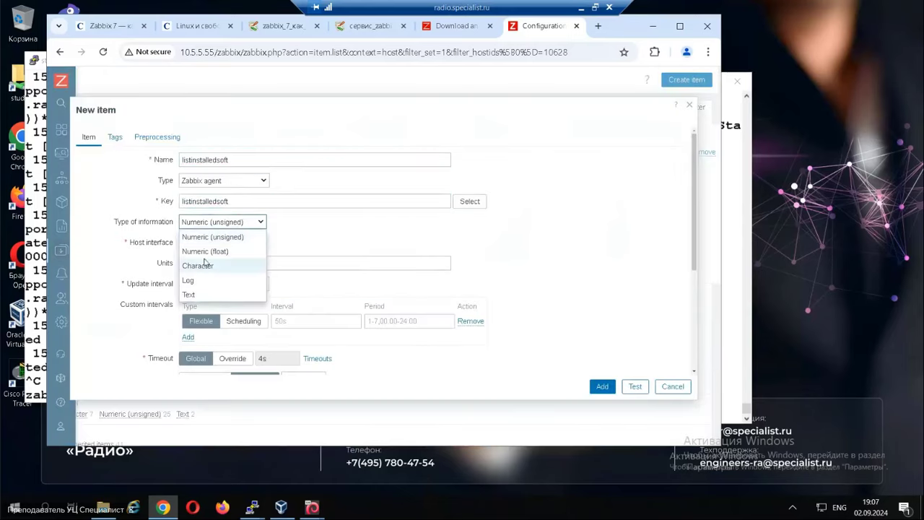
pyautogui.click(194, 294)
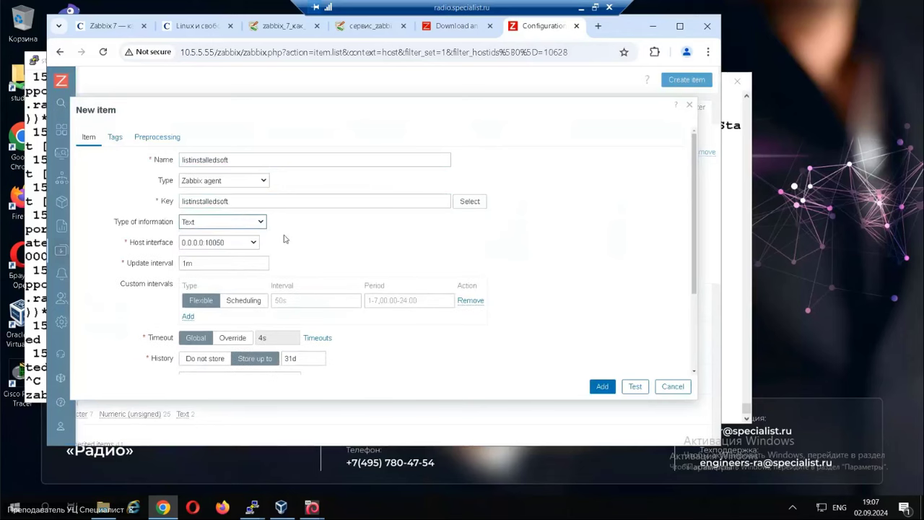
pyautogui.click(233, 187)
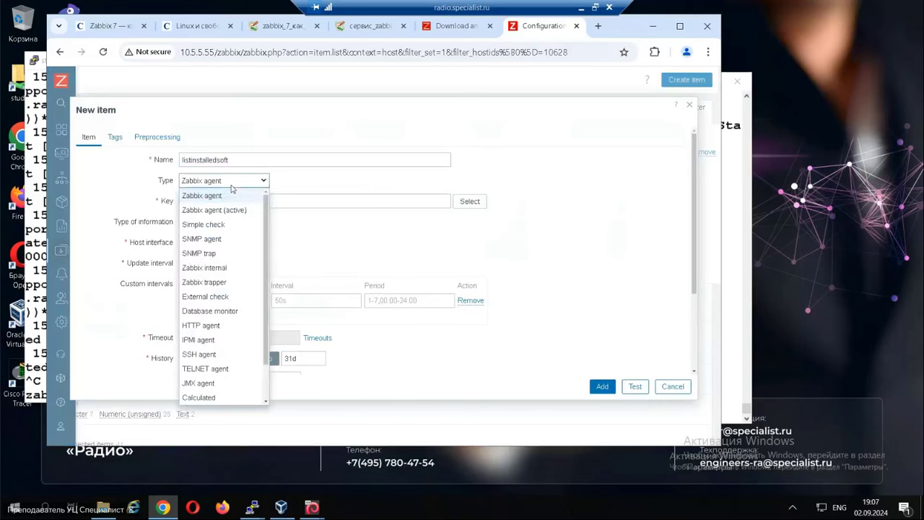
pyautogui.click(226, 208)
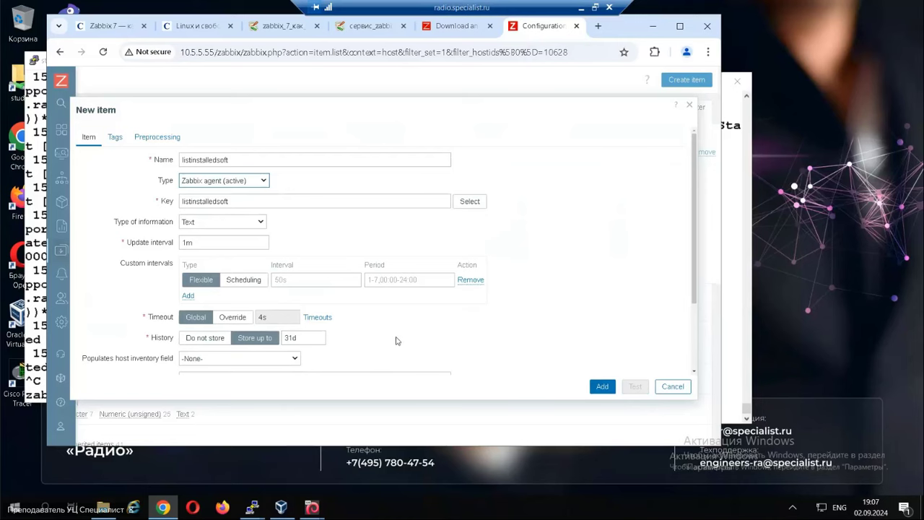
pyautogui.scroll(-3, 395, 341)
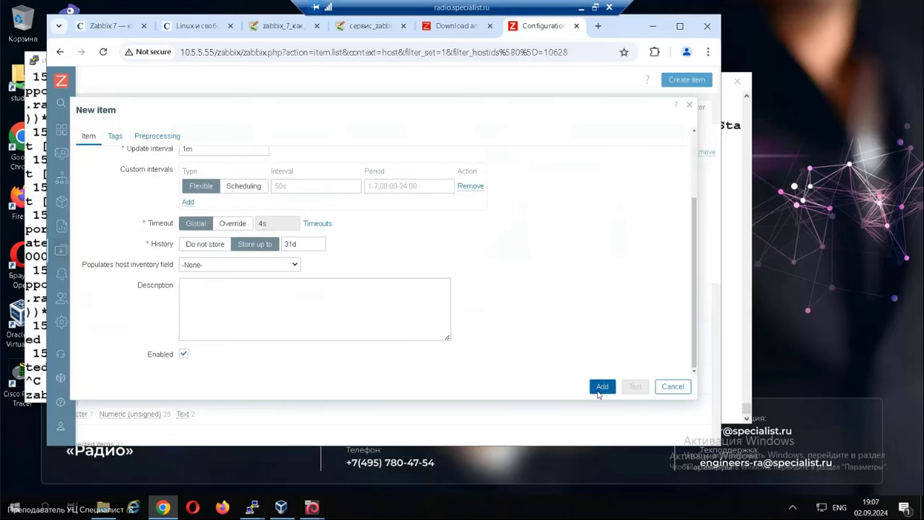
pyautogui.click(601, 387)
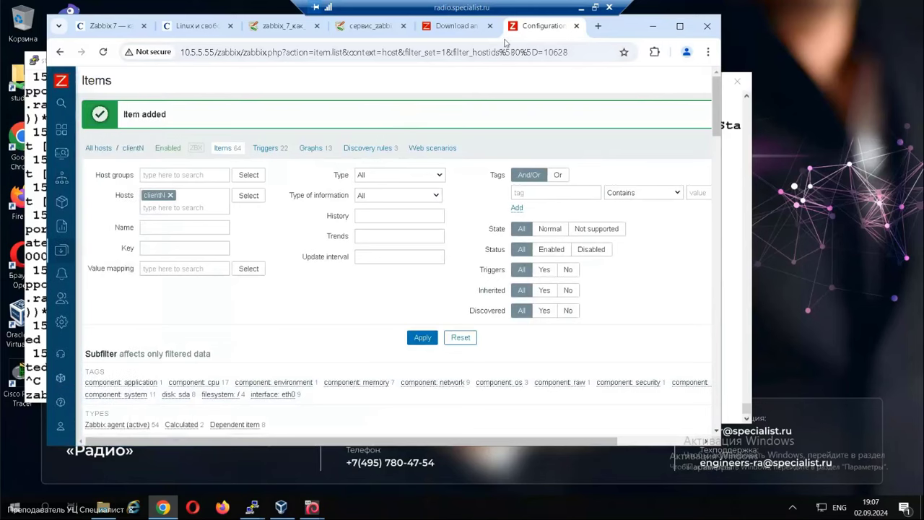
pyautogui.click(468, 27)
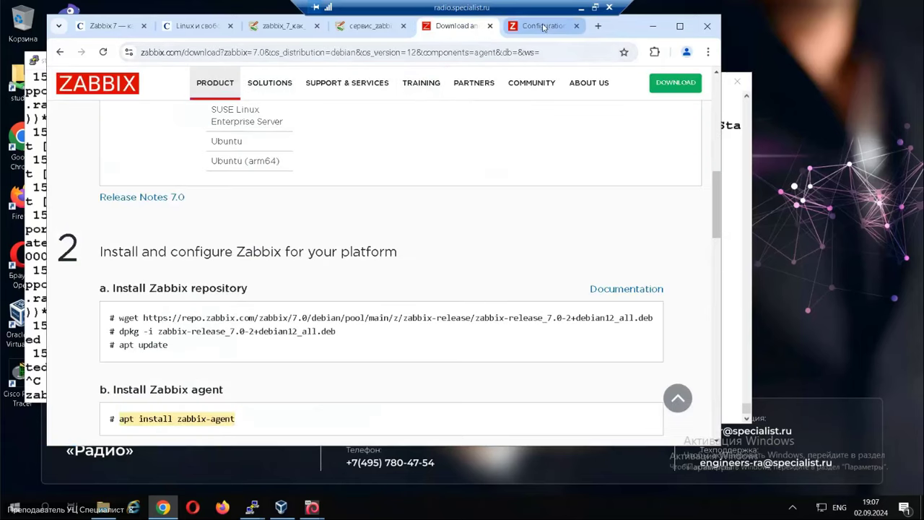
# Return to Zabbix and open the Data collection > Templates list.
pyautogui.click(542, 26)
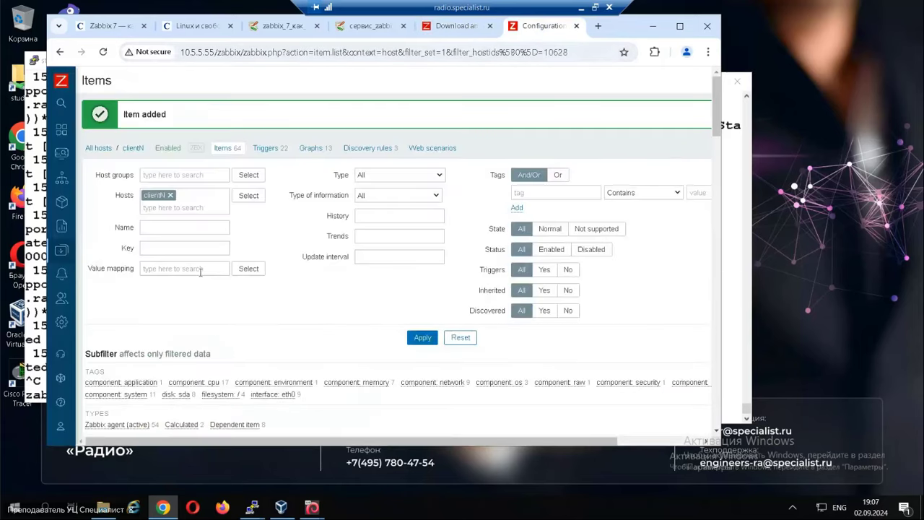
pyautogui.moveTo(70, 302)
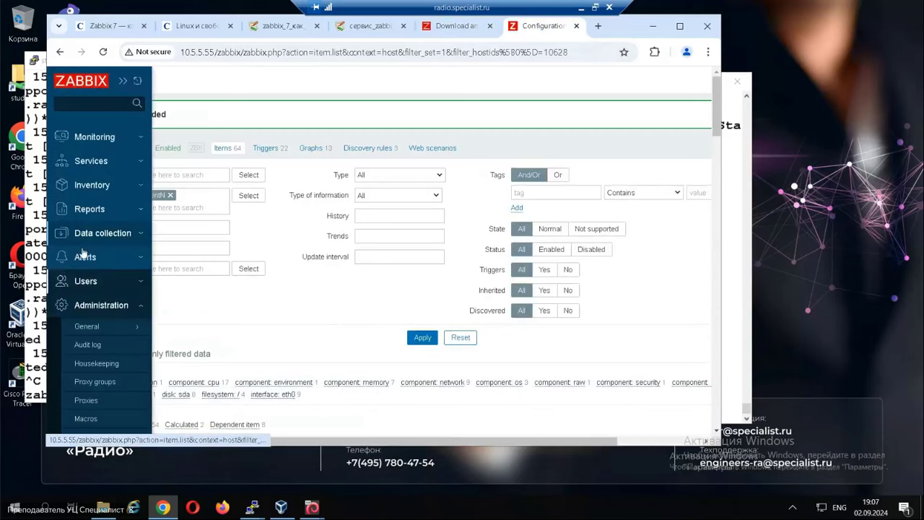
pyautogui.click(105, 234)
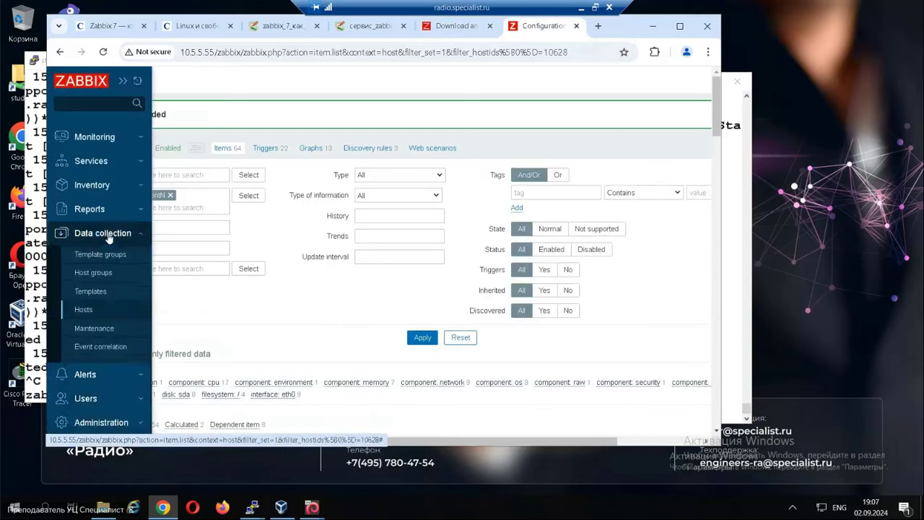
pyautogui.click(94, 292)
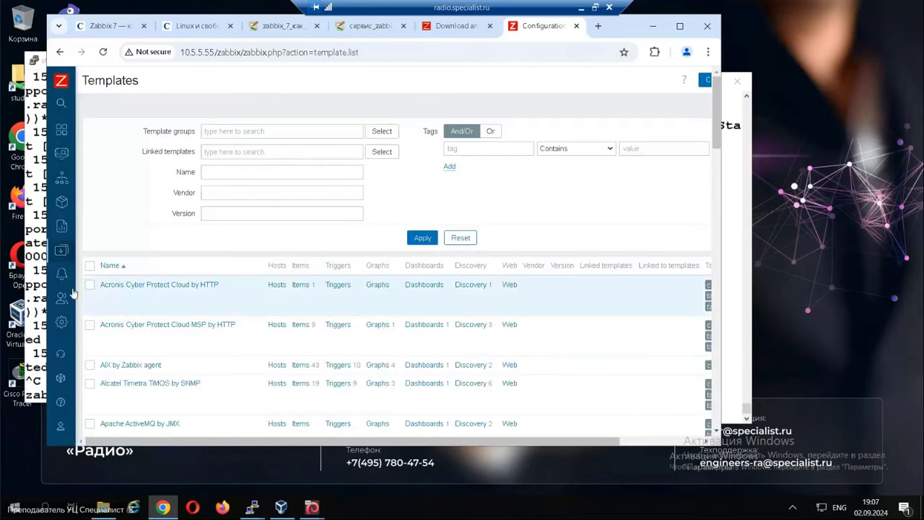
pyautogui.click(86, 299)
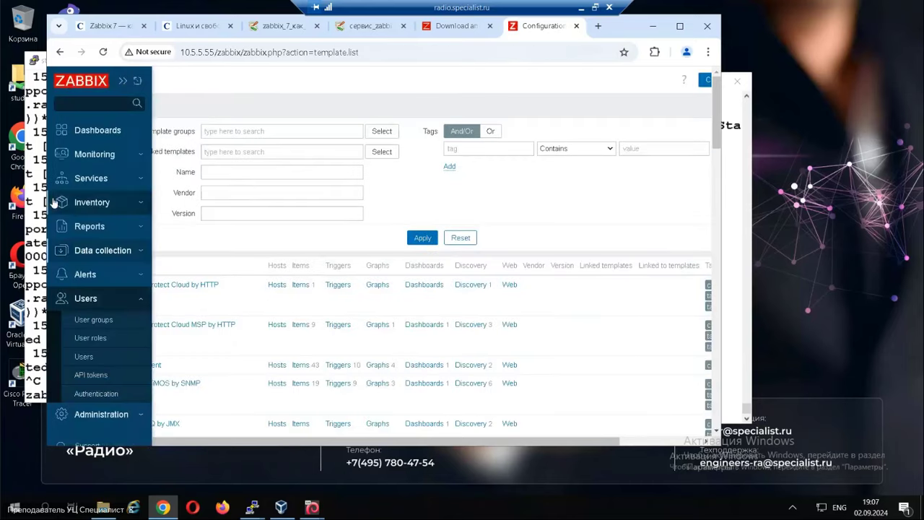
# Open Data collection > Hosts to show clientN and Zabbix server with templates and availability.
pyautogui.click(91, 252)
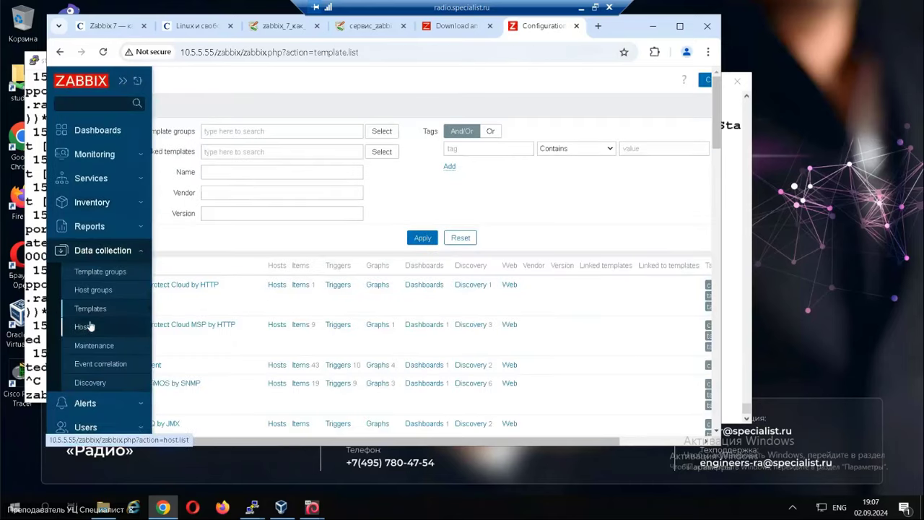
pyautogui.click(85, 403)
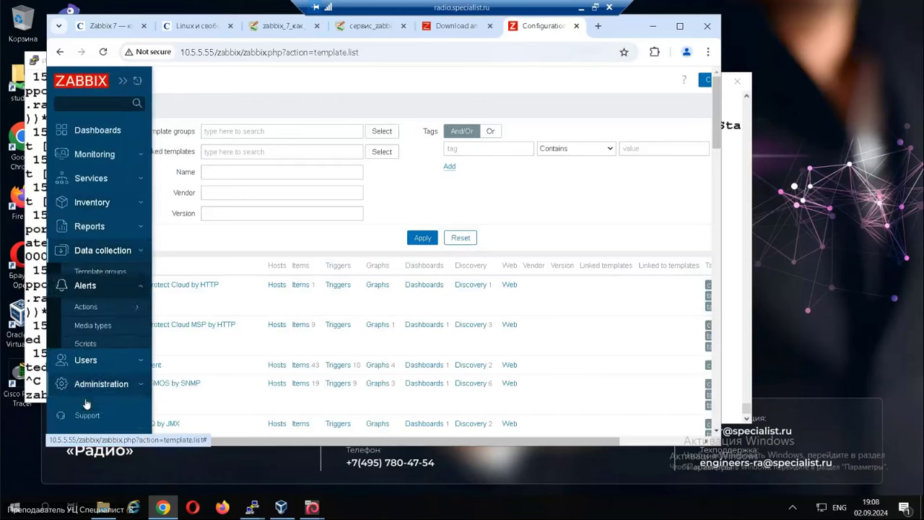
pyautogui.click(103, 251)
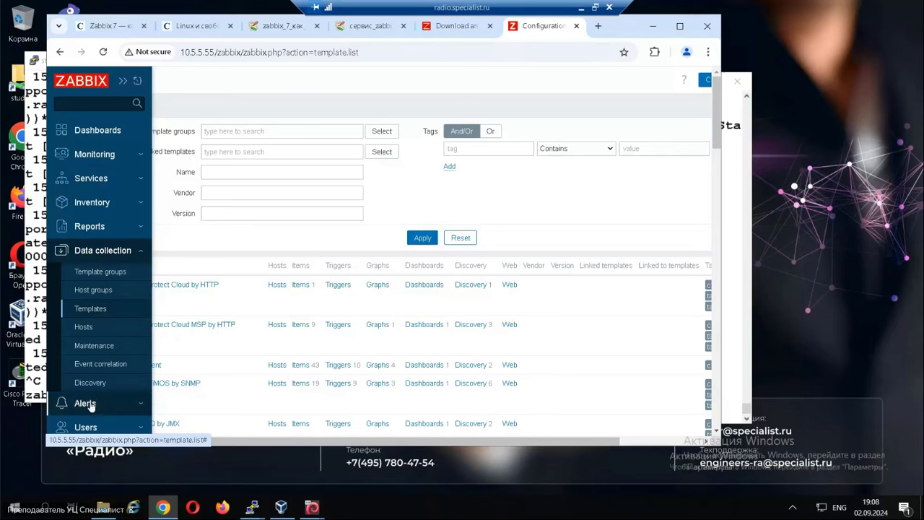
pyautogui.click(83, 327)
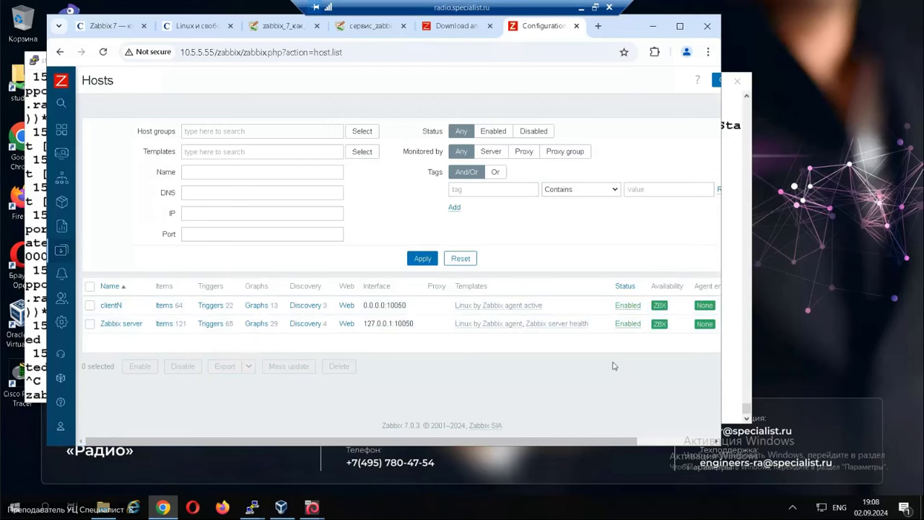
pyautogui.click(287, 29)
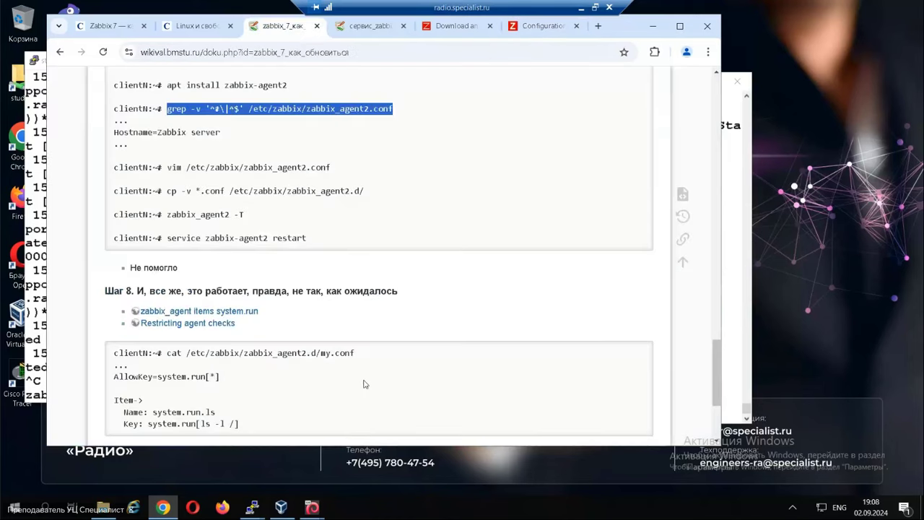
# Scroll to the Домашнее задание section and highlight its two homework questions.
pyautogui.scroll(-3, 367, 379)
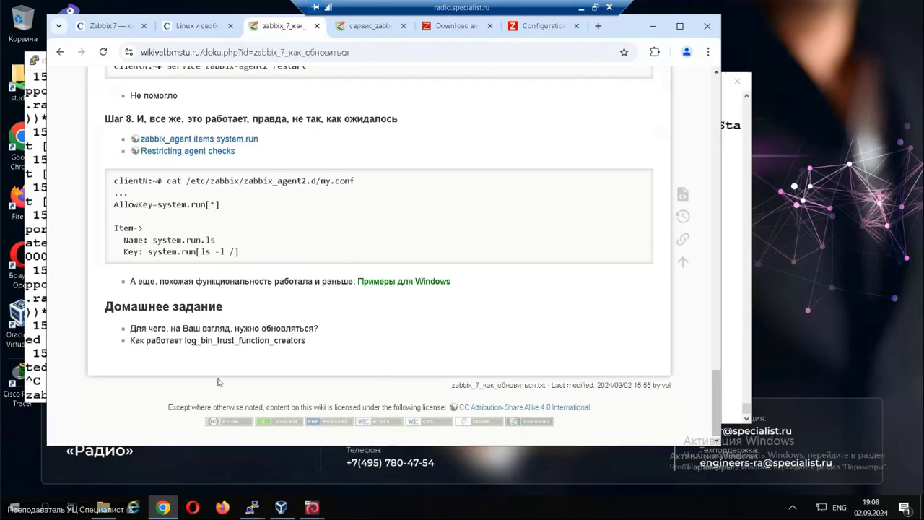
pyautogui.moveTo(125, 327); pyautogui.dragTo(325, 328)
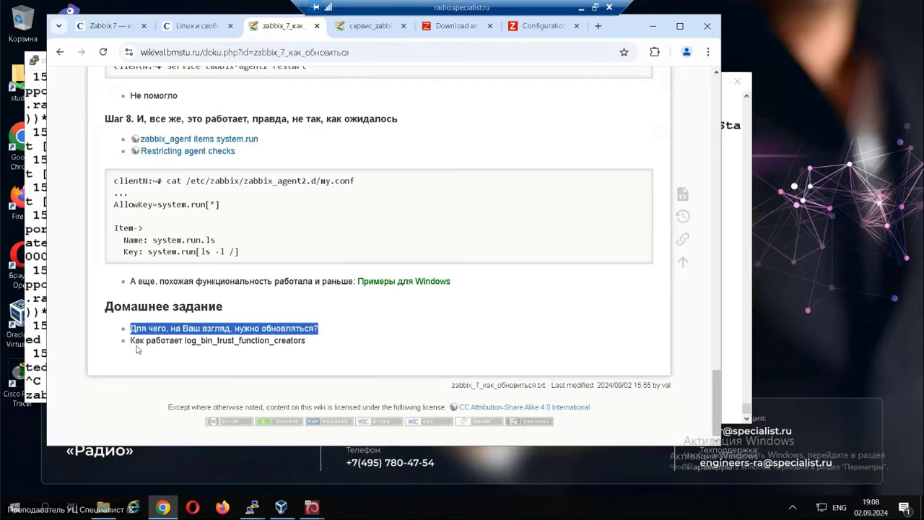
pyautogui.moveTo(135, 342); pyautogui.dragTo(337, 345)
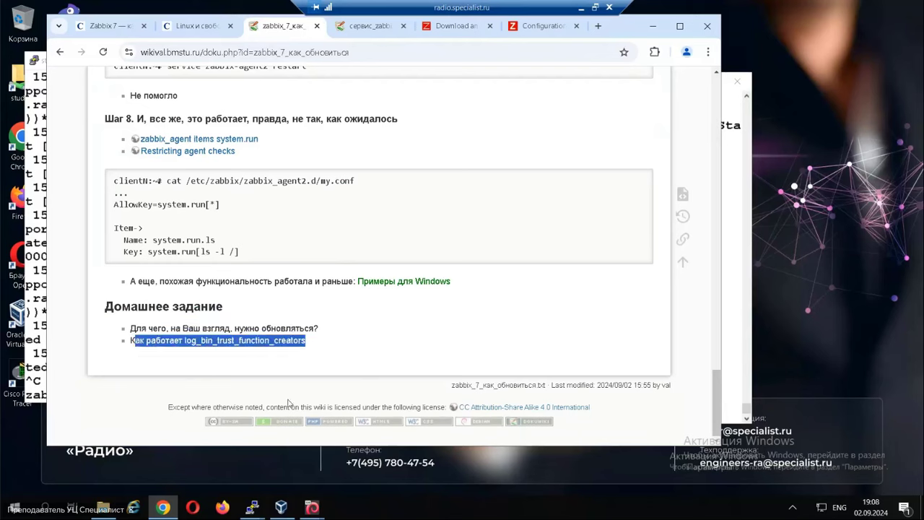
pyautogui.click(309, 369)
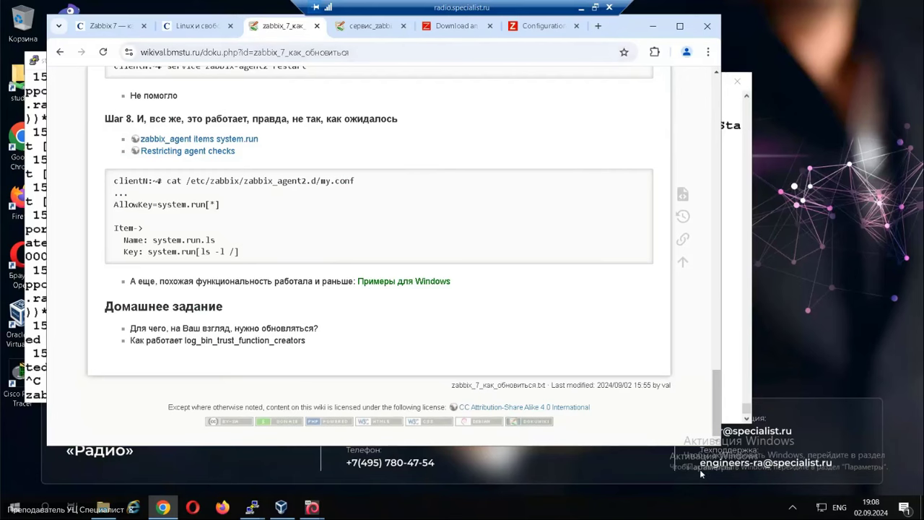
pyautogui.moveTo(716, 401); pyautogui.dragTo(716, 94)
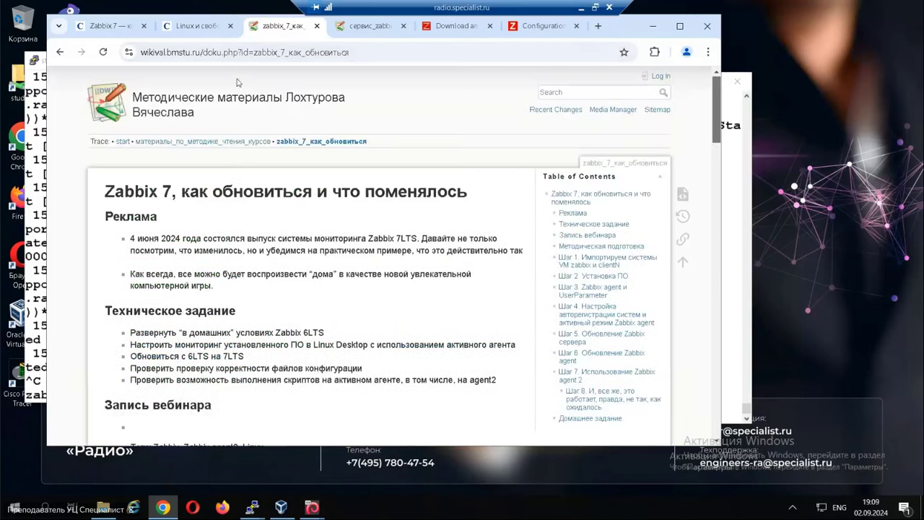
# Open the Видео уроки page from the wiki start page.
pyautogui.click(112, 114)
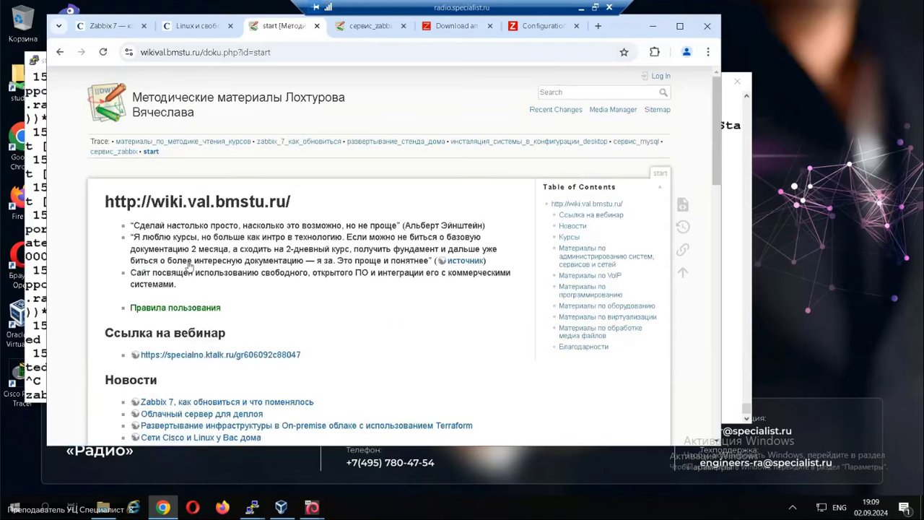
pyautogui.scroll(-3, 312, 372)
pyautogui.click(158, 374)
# Highlight the four Zabbix lesson links, then stop the Контур Толк meeting recording.
pyautogui.scroll(-8, 380, 378)
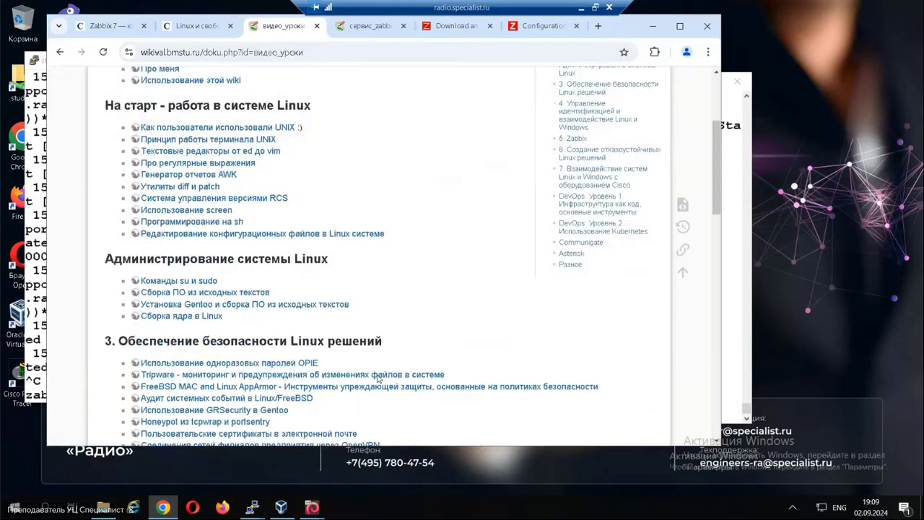
pyautogui.scroll(-3, 377, 379)
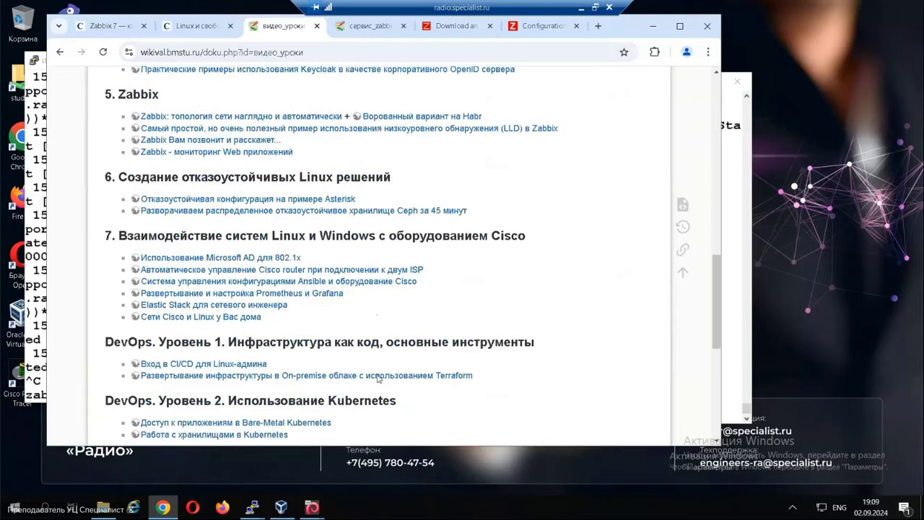
pyautogui.scroll(-1, 379, 380)
pyautogui.scroll(-4, 378, 378)
pyautogui.scroll(4, 377, 378)
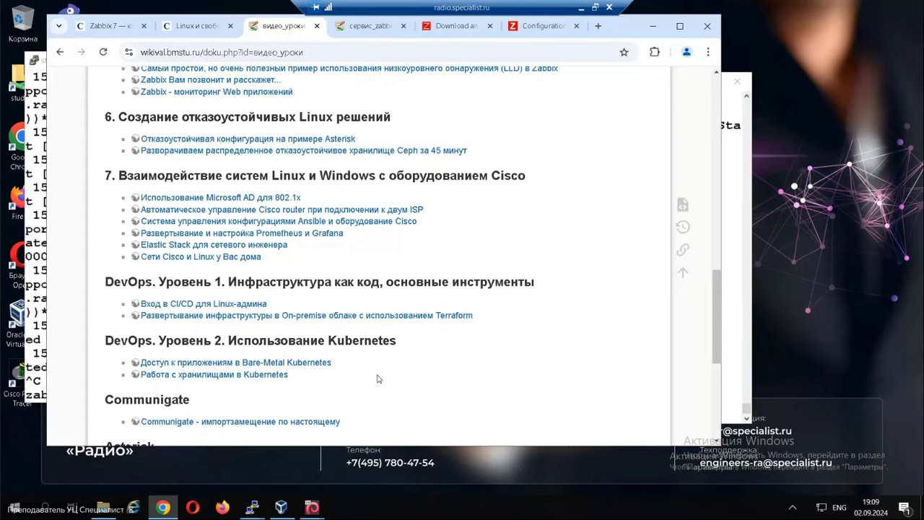
pyautogui.scroll(3, 376, 378)
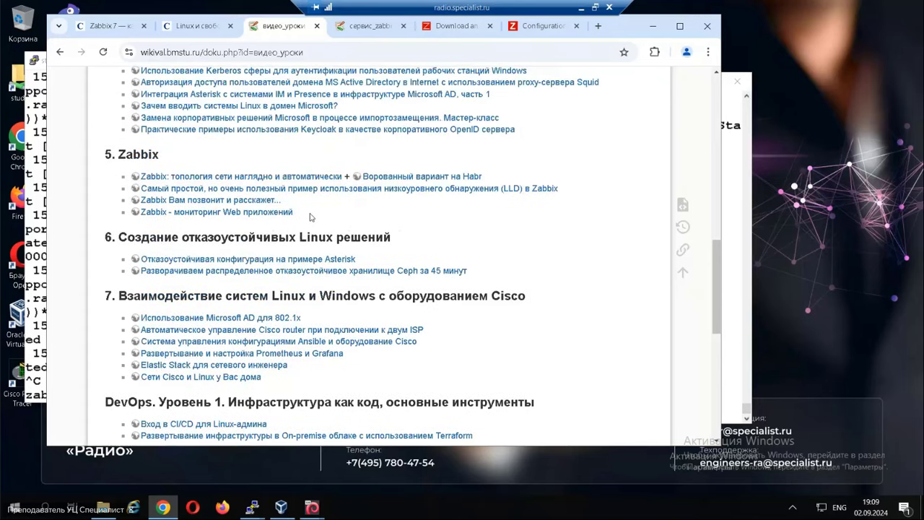
pyautogui.moveTo(311, 216); pyautogui.dragTo(138, 174)
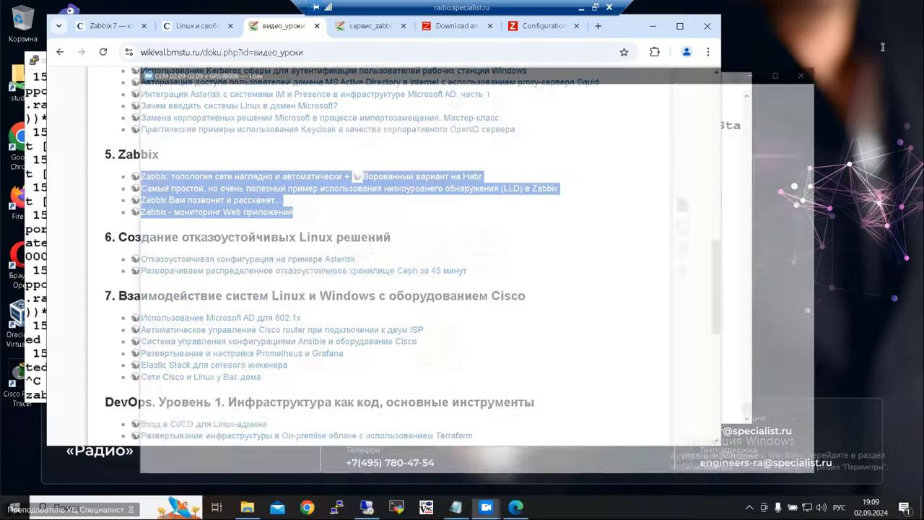
pyautogui.hotkey('alt', 'Tab')
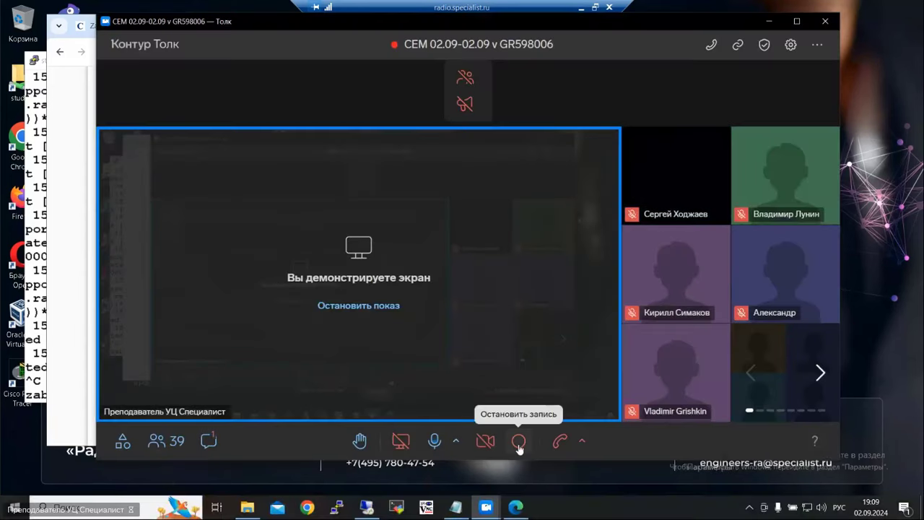
pyautogui.click(518, 442)
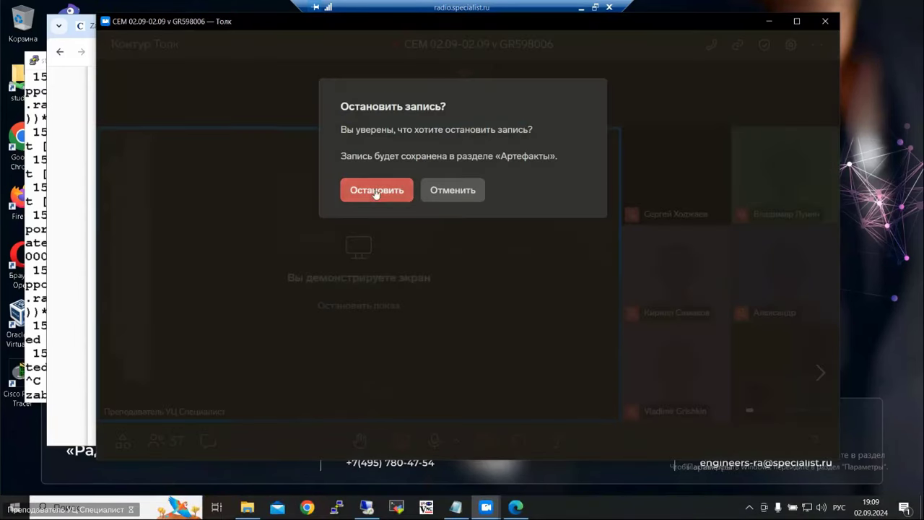